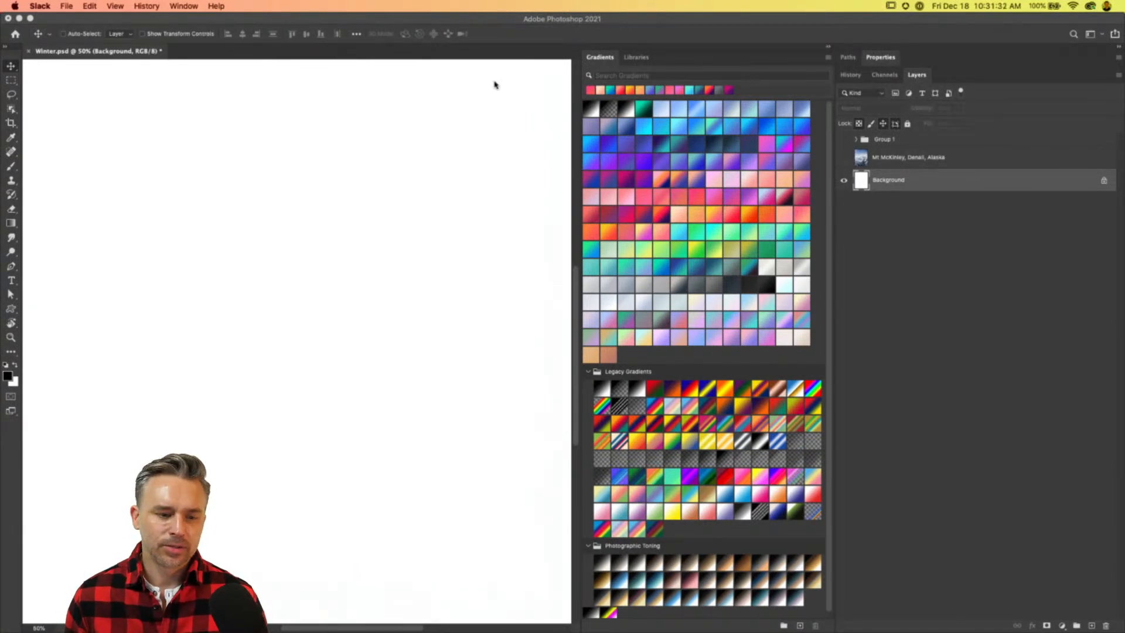
# Show the Mt McKinley, Denali, Alaska layer to preview the mountain photo, and hide it again.
pyautogui.click(5, 75)
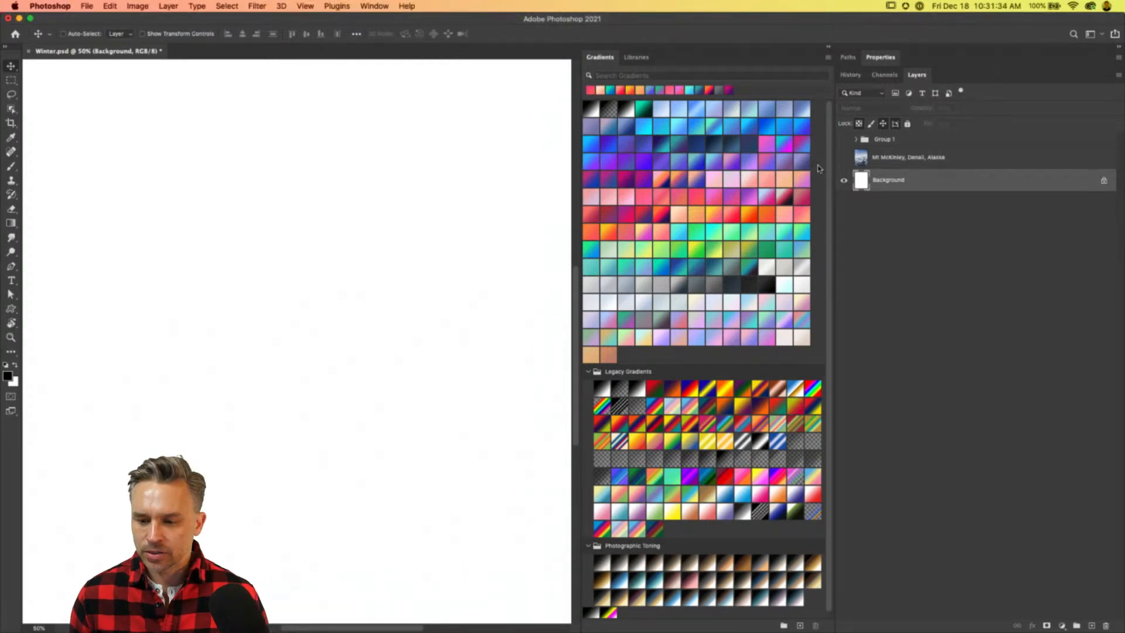
pyautogui.click(843, 158)
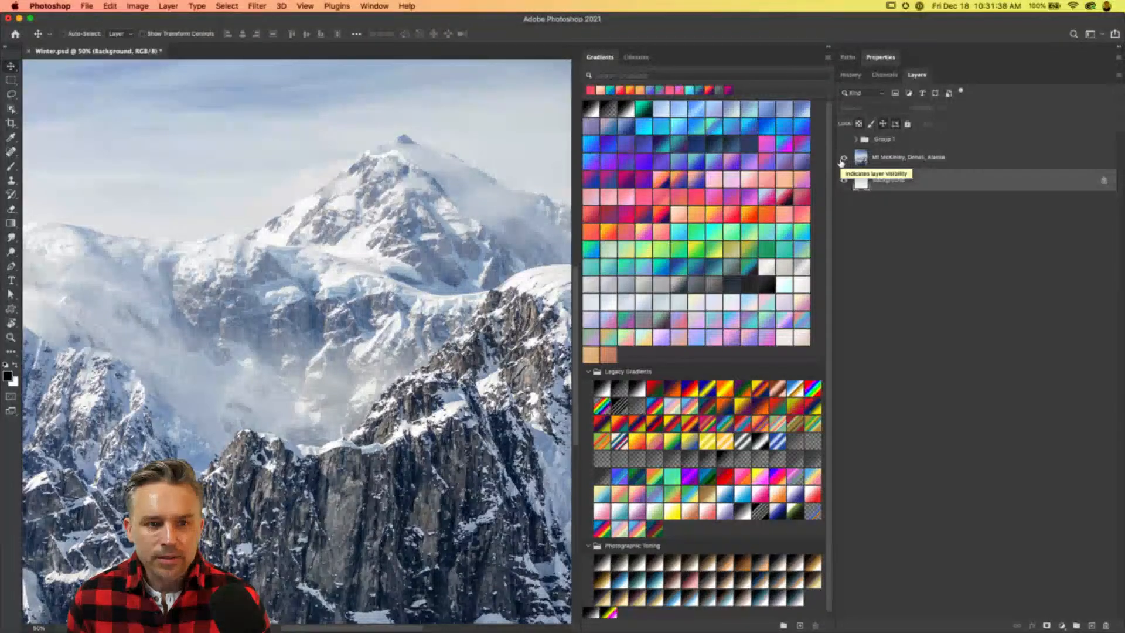
pyautogui.click(841, 160)
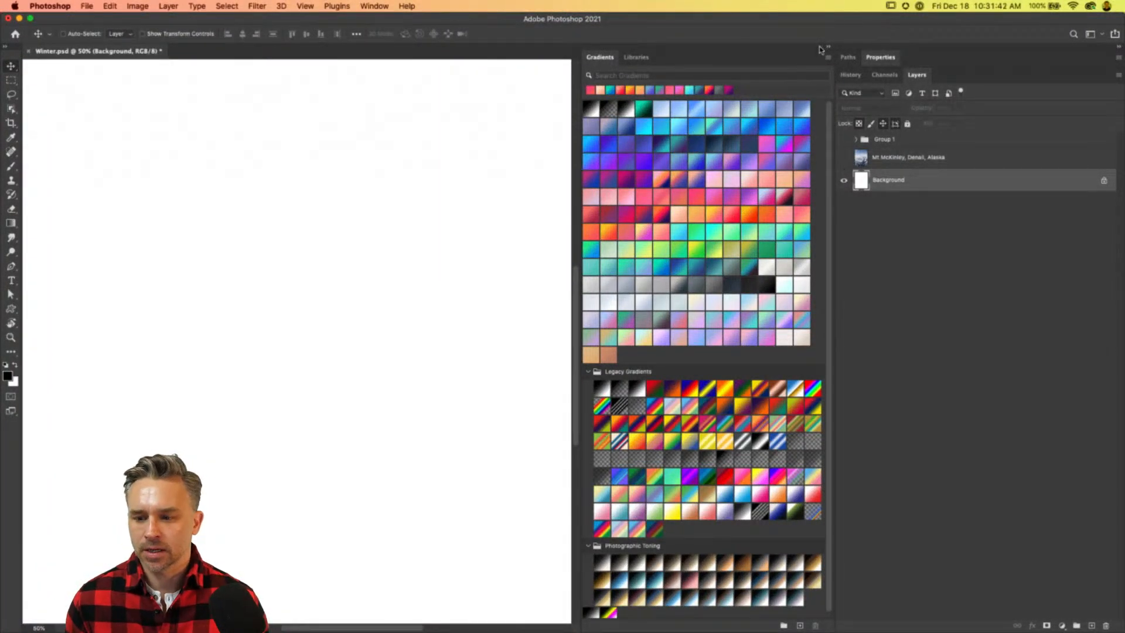
# Create a gradient fill layer above the background from a blue preset and change it to the purple-to-cyan preset.
pyautogui.click(664, 129)
pyautogui.click(675, 128)
pyautogui.moveTo(675, 129); pyautogui.dragTo(918, 187)
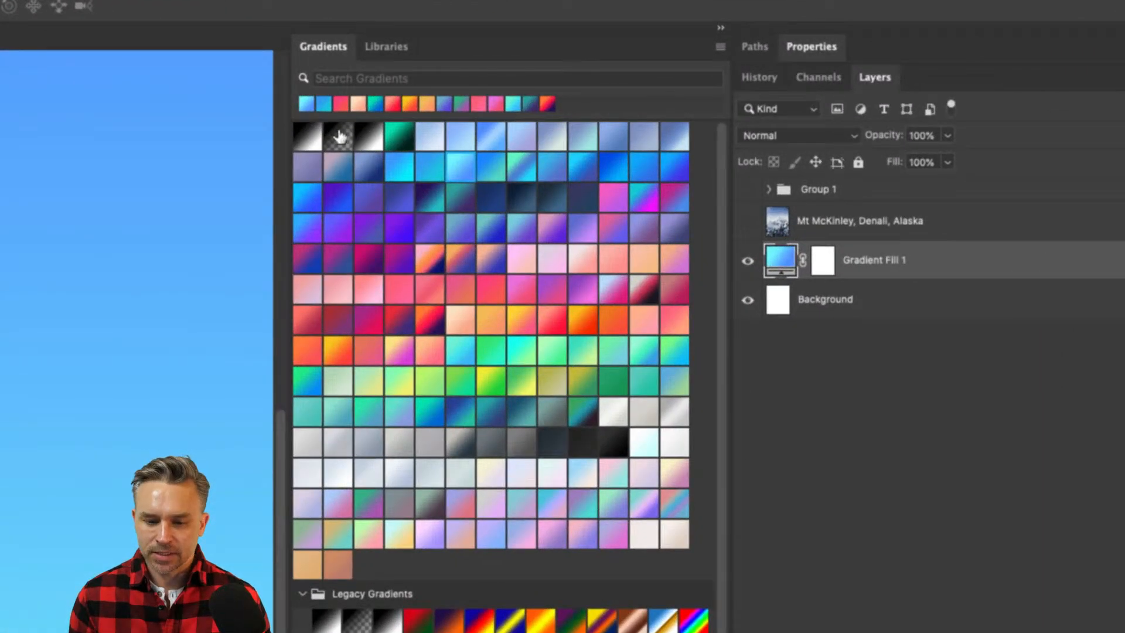
pyautogui.moveTo(527, 175); pyautogui.dragTo(864, 260)
pyautogui.moveTo(560, 170); pyautogui.dragTo(829, 265)
pyautogui.moveTo(741, 128); pyautogui.dragTo(947, 182)
pyautogui.press('super+minus')
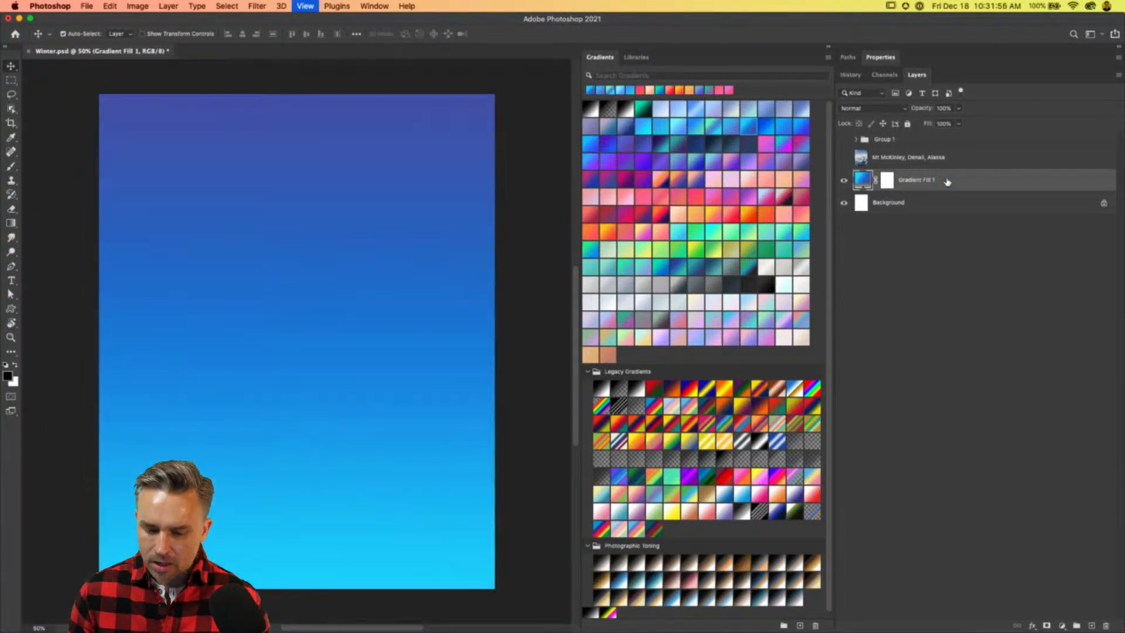
pyautogui.press('super+0')
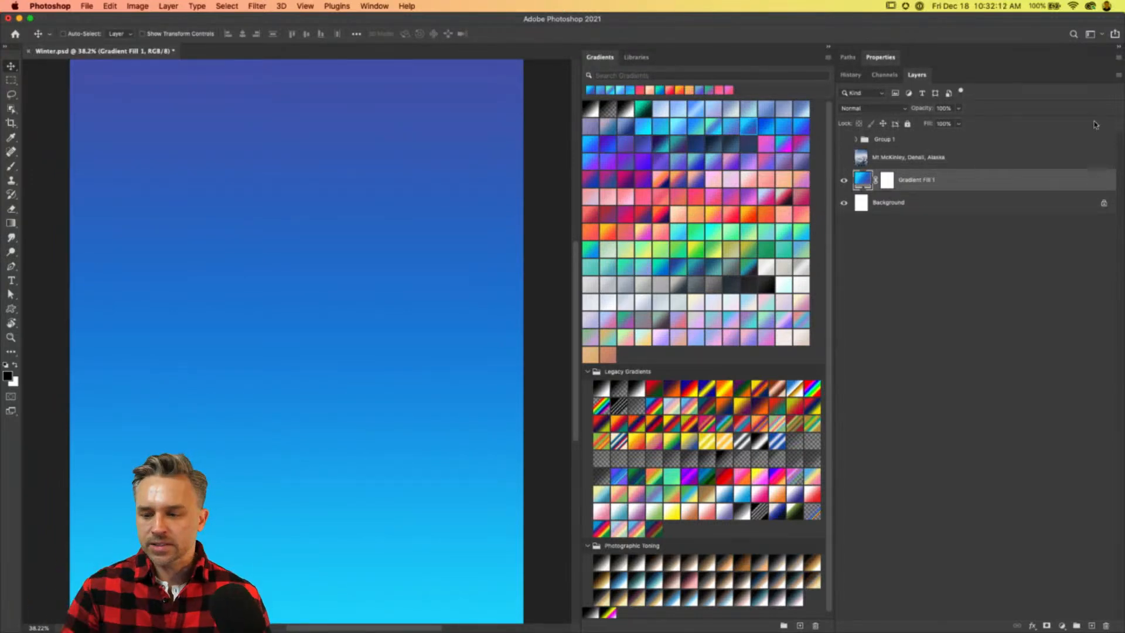
# Try several other blue, purple and pastel presets on the gradient fill layer, finishing with the teal-to-blue gradient.
pyautogui.click(702, 129)
pyautogui.click(697, 129)
pyautogui.click(714, 129)
pyautogui.click(797, 130)
pyautogui.click(620, 151)
pyautogui.click(606, 160)
pyautogui.click(729, 320)
pyautogui.click(767, 328)
pyautogui.click(694, 128)
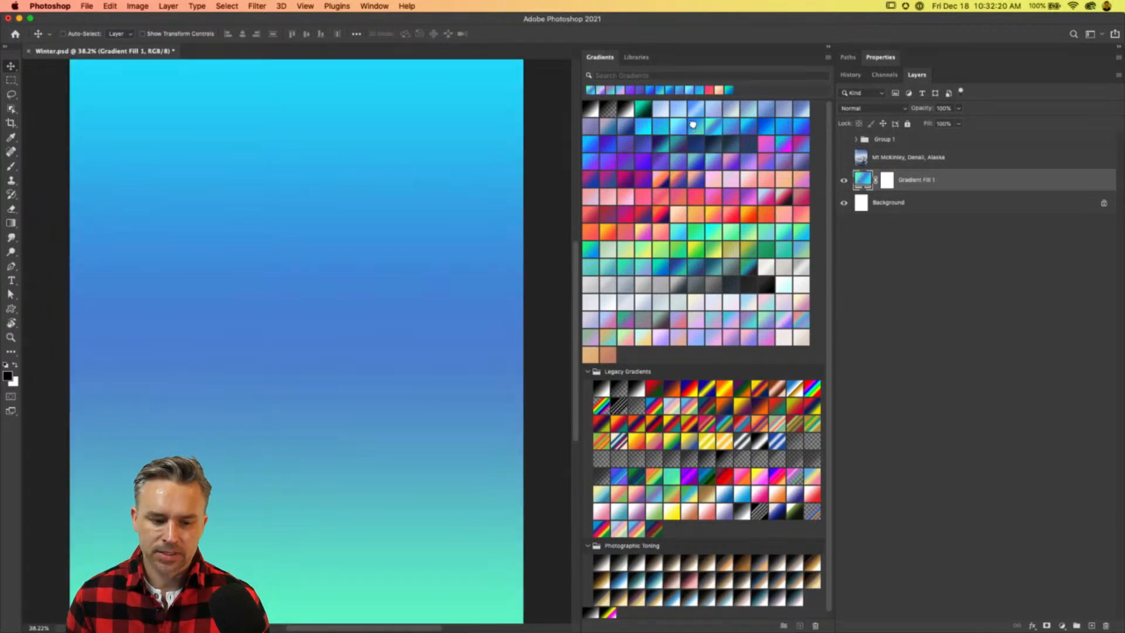
pyautogui.click(694, 131)
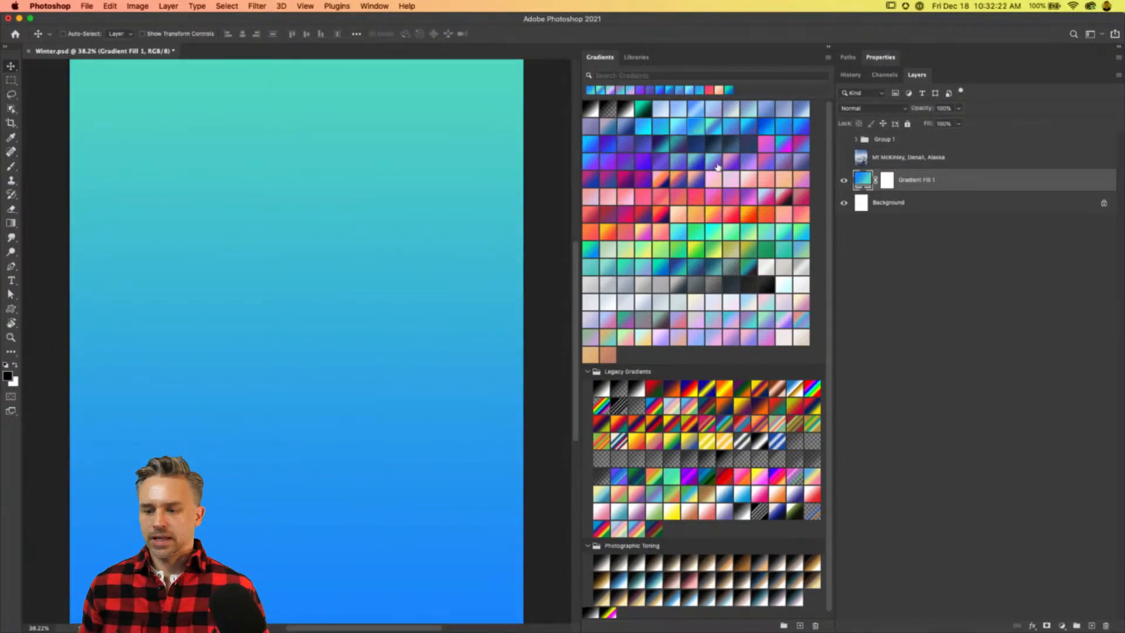
# Show the Mt McKinley, Denali, Alaska layer and make it the active layer.
pyautogui.click(841, 157)
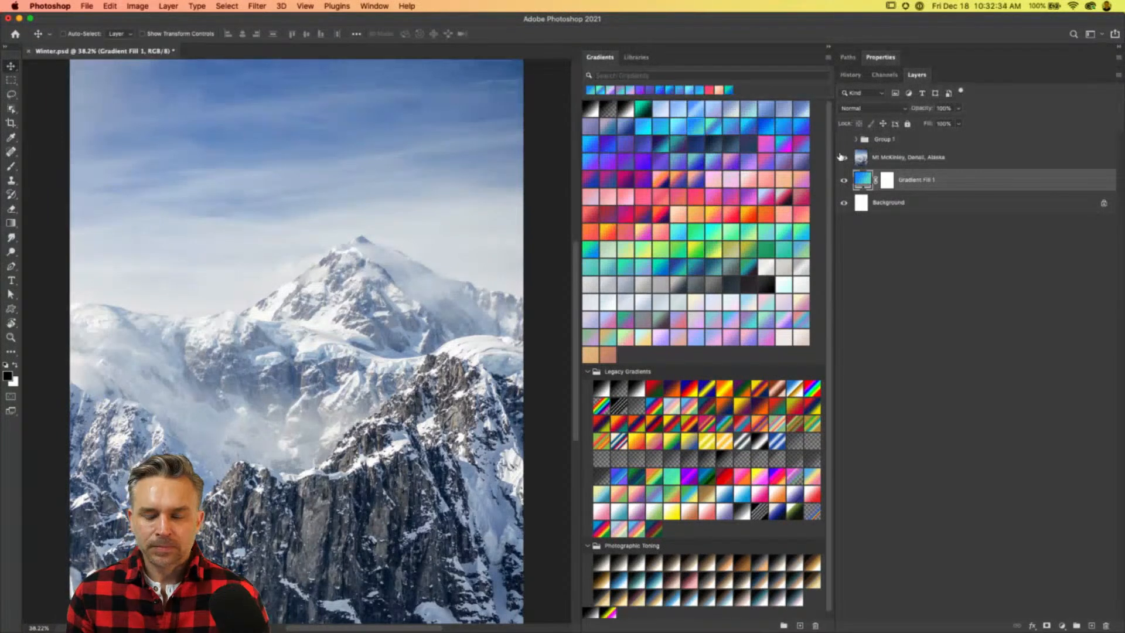
pyautogui.click(913, 158)
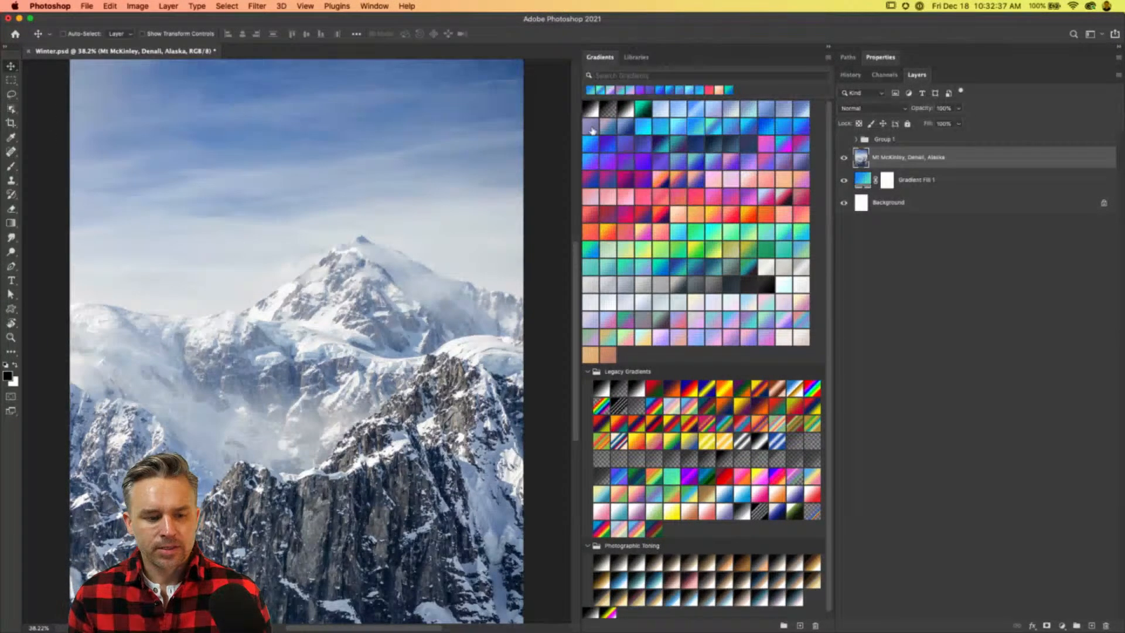
# Clear the snowflake search in Libraries to return to the list of all libraries.
pyautogui.click(637, 58)
pyautogui.moveTo(648, 78); pyautogui.dragTo(539, 75)
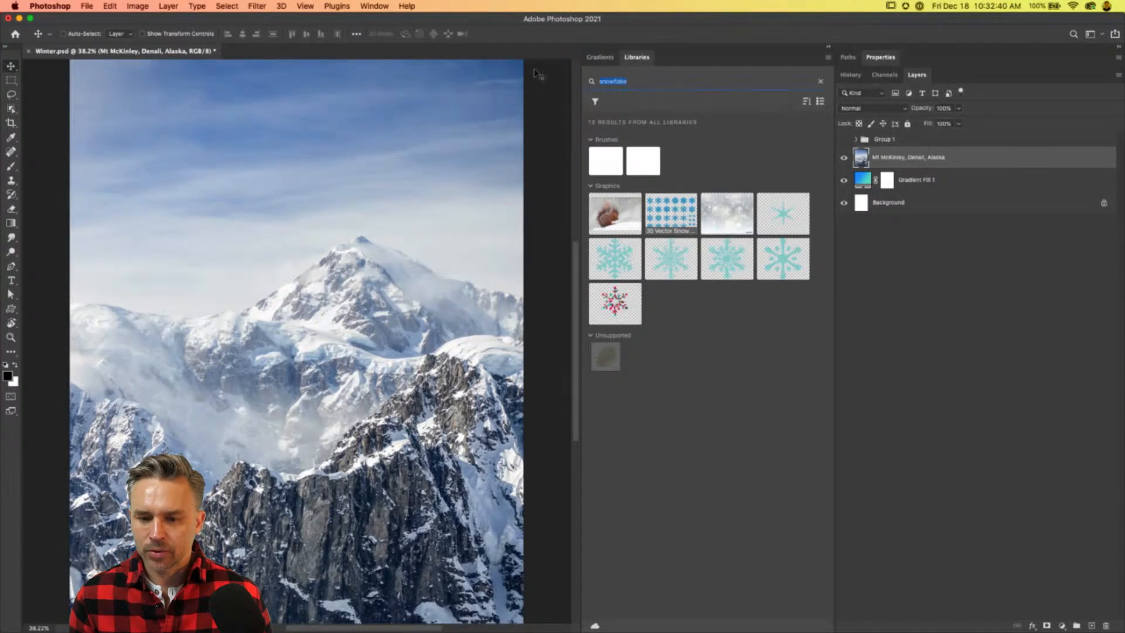
pyautogui.press('BackSpace')
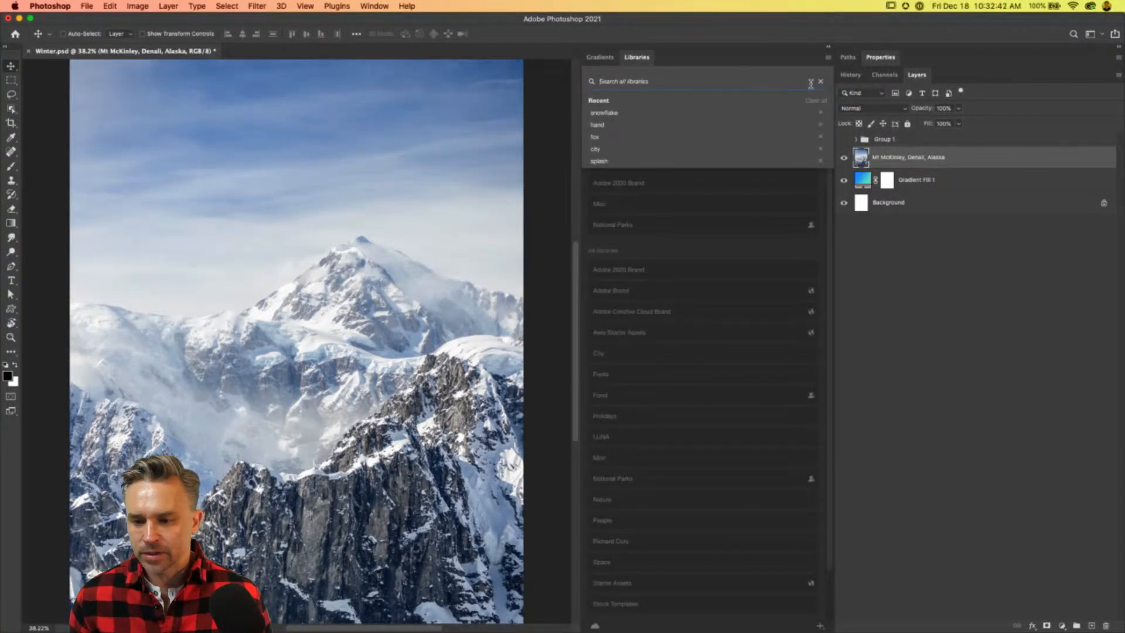
pyautogui.click(819, 82)
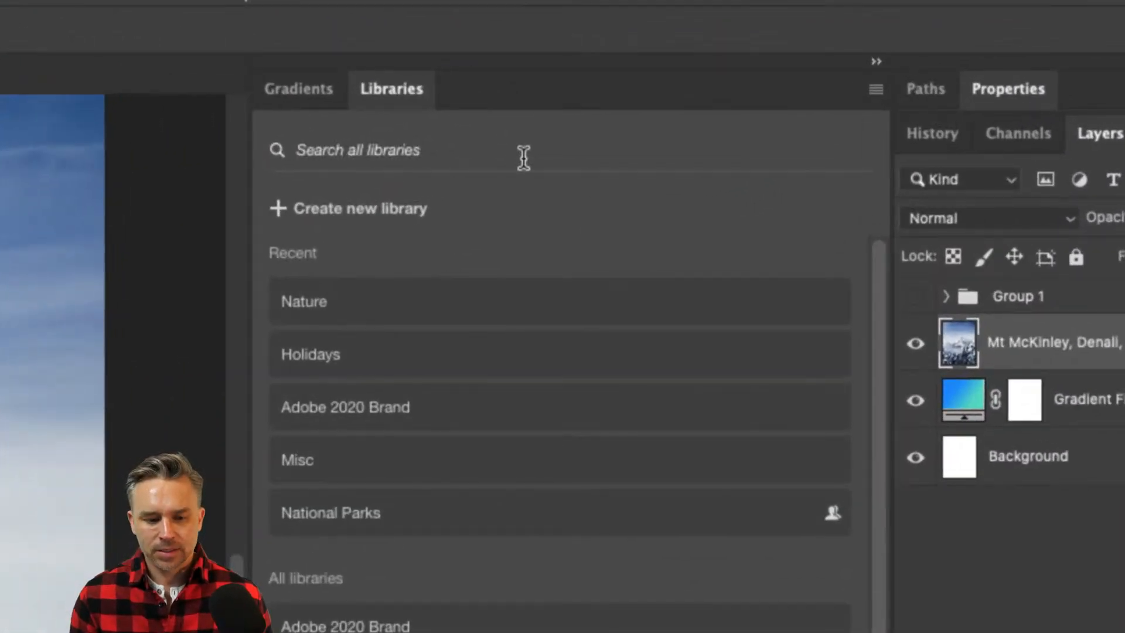
pyautogui.click(523, 156)
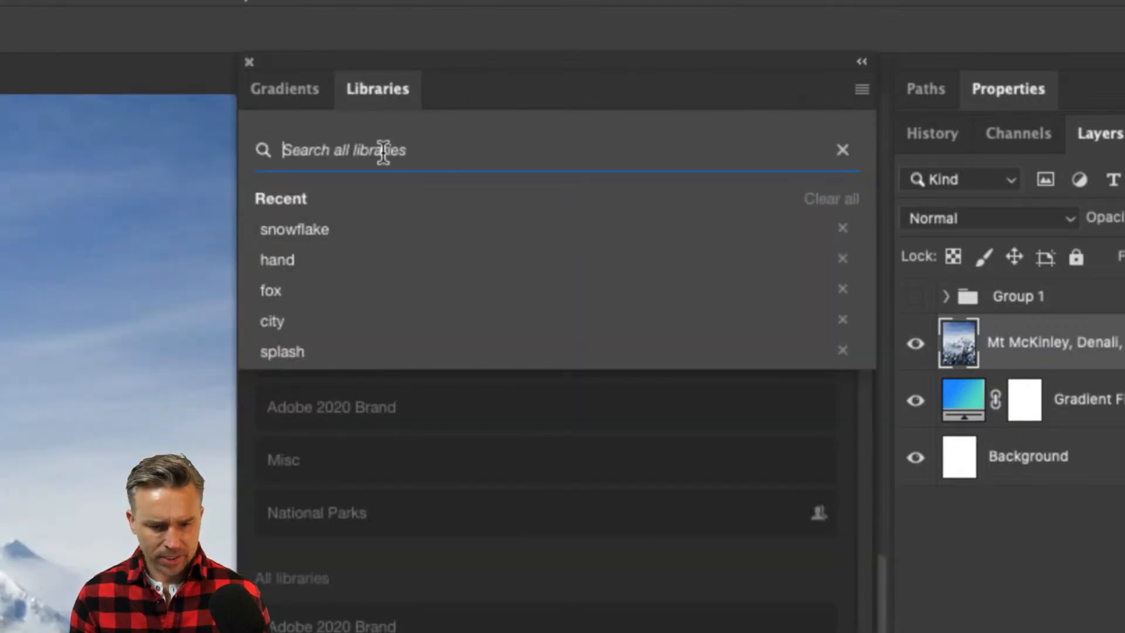
pyautogui.click(842, 150)
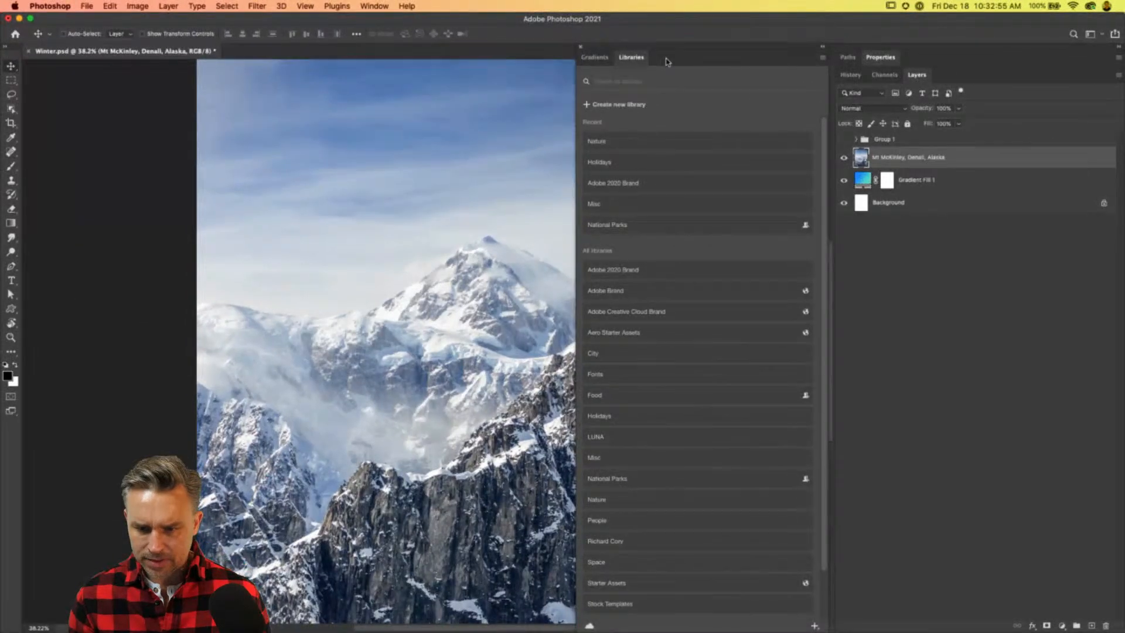
pyautogui.moveTo(486, 102); pyautogui.dragTo(823, 162)
pyautogui.moveTo(807, 88); pyautogui.dragTo(828, 76)
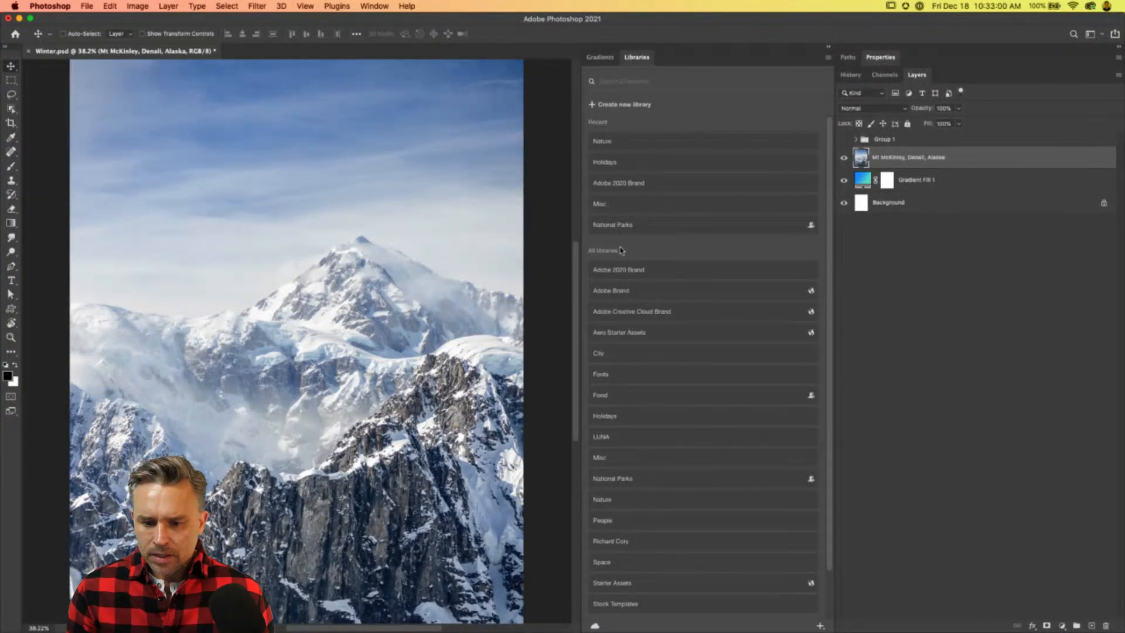
# Open the Nature library and switch its search source to all libraries and finally to Adobe Stock.
pyautogui.click(616, 143)
pyautogui.click(659, 96)
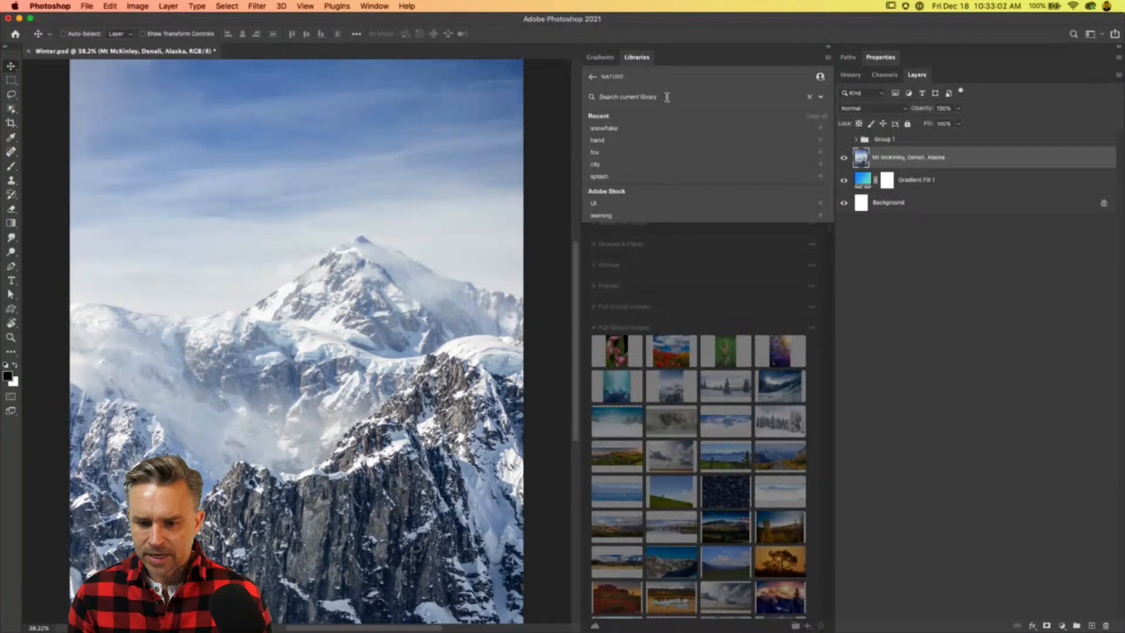
pyautogui.click(820, 97)
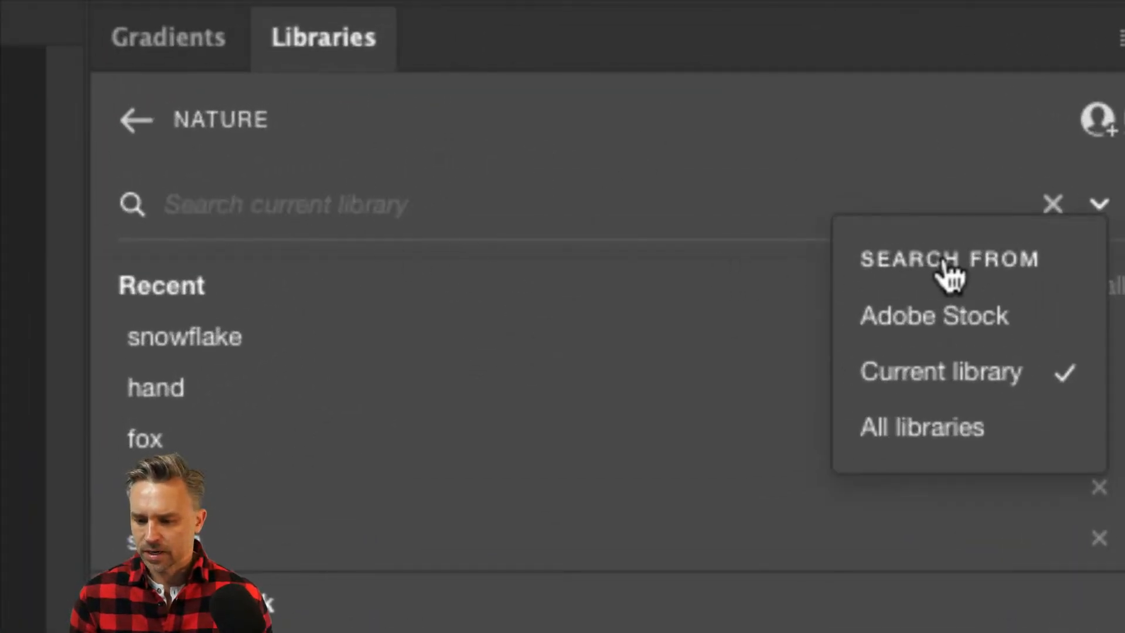
pyautogui.click(916, 436)
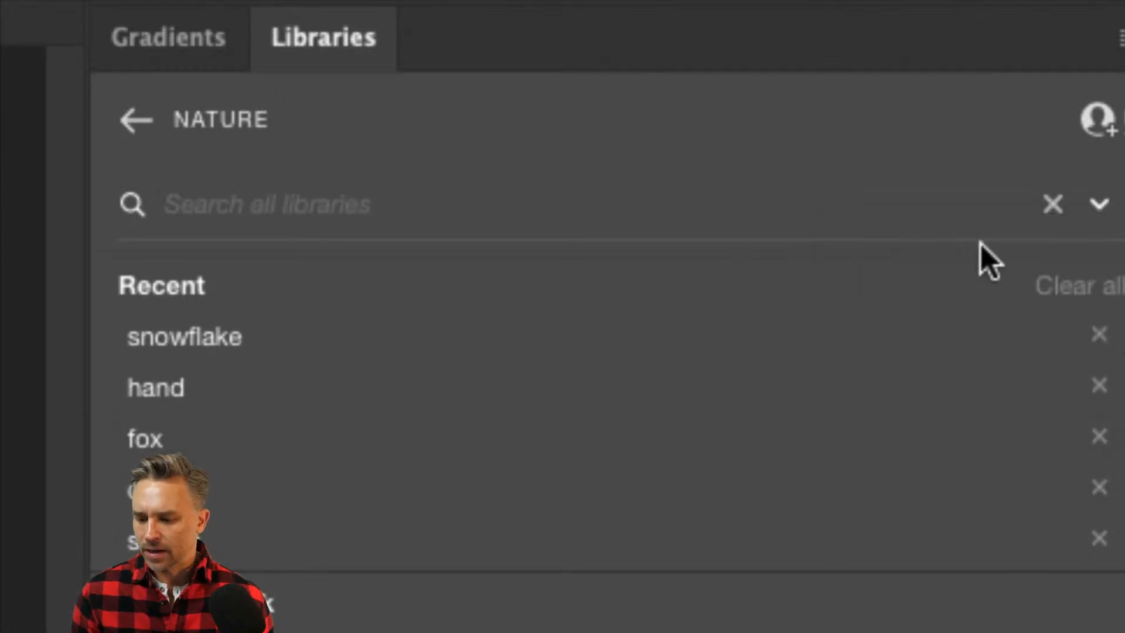
pyautogui.click(1099, 205)
pyautogui.click(928, 320)
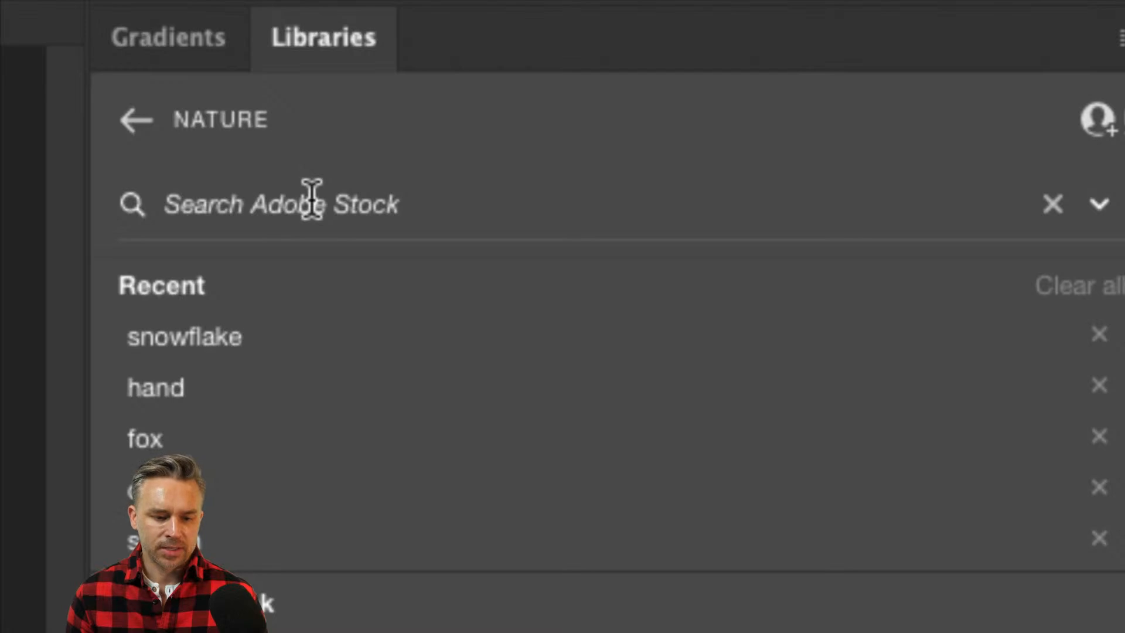
# Search Adobe Stock for winter and save the preview of the blurred Christmas winter background to the Nature library.
pyautogui.write('winter')
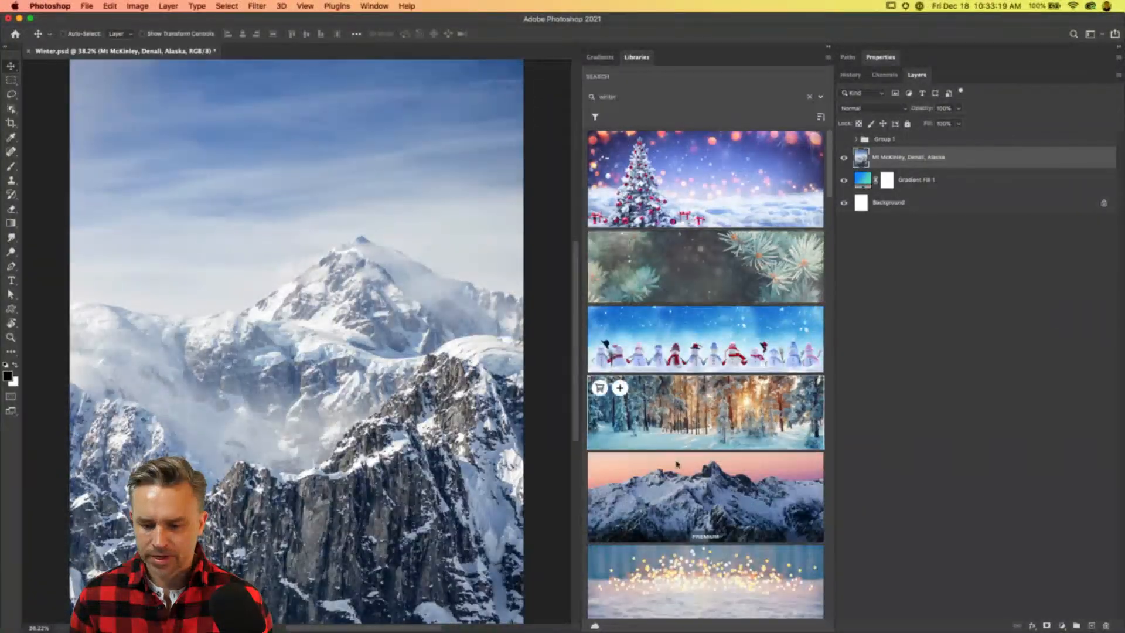
pyautogui.scroll(-2, 674, 465)
pyautogui.scroll(-3, 674, 466)
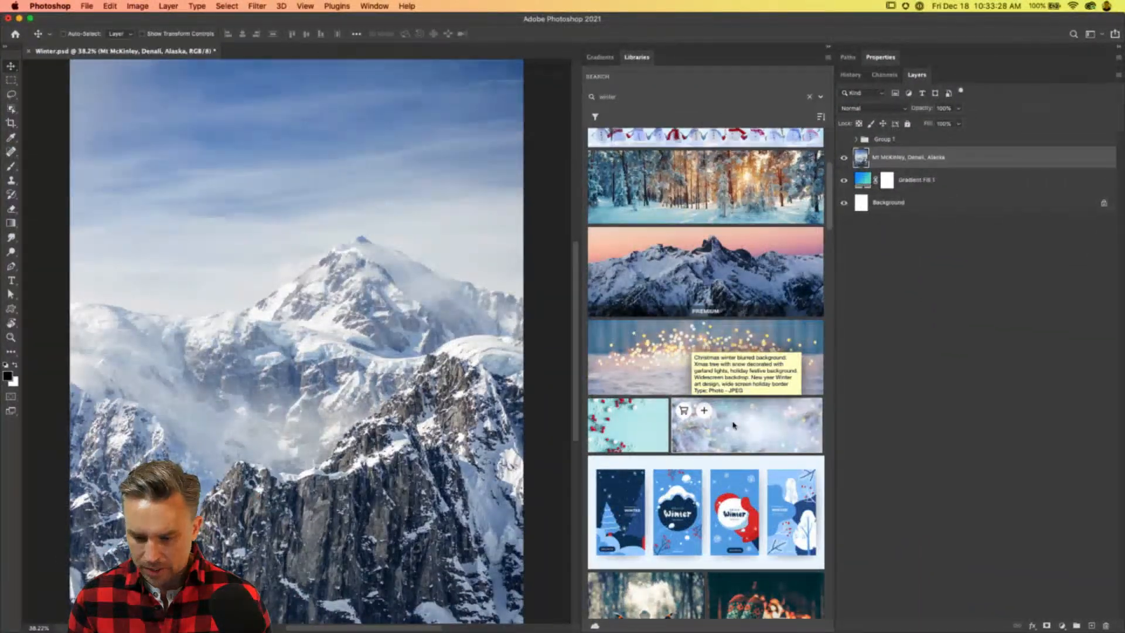
pyautogui.scroll(-5, 732, 424)
pyautogui.scroll(4, 713, 350)
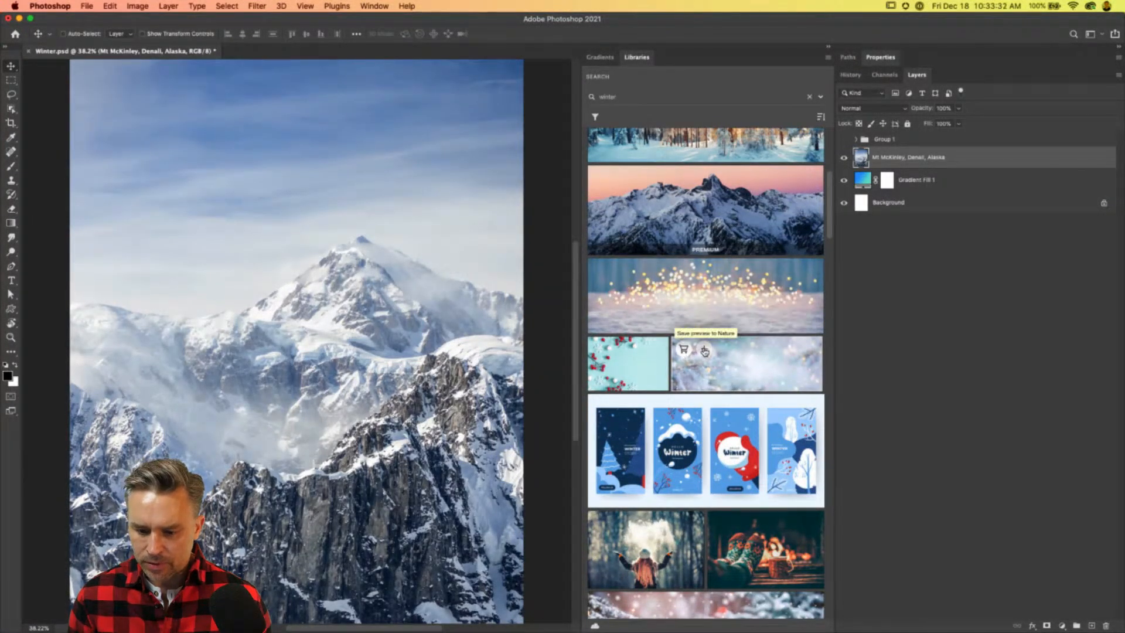
pyautogui.click(704, 351)
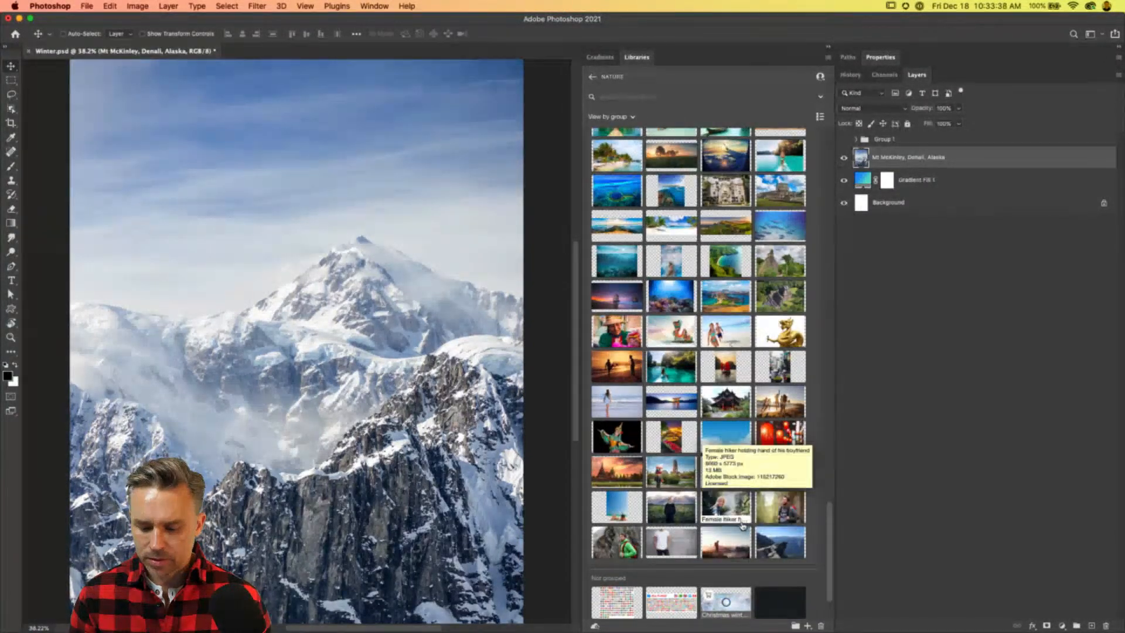
# Place the saved Christmas winter background preview over the mountain photo and move it flush with the canvas's right edge.
pyautogui.scroll(-3, 742, 524)
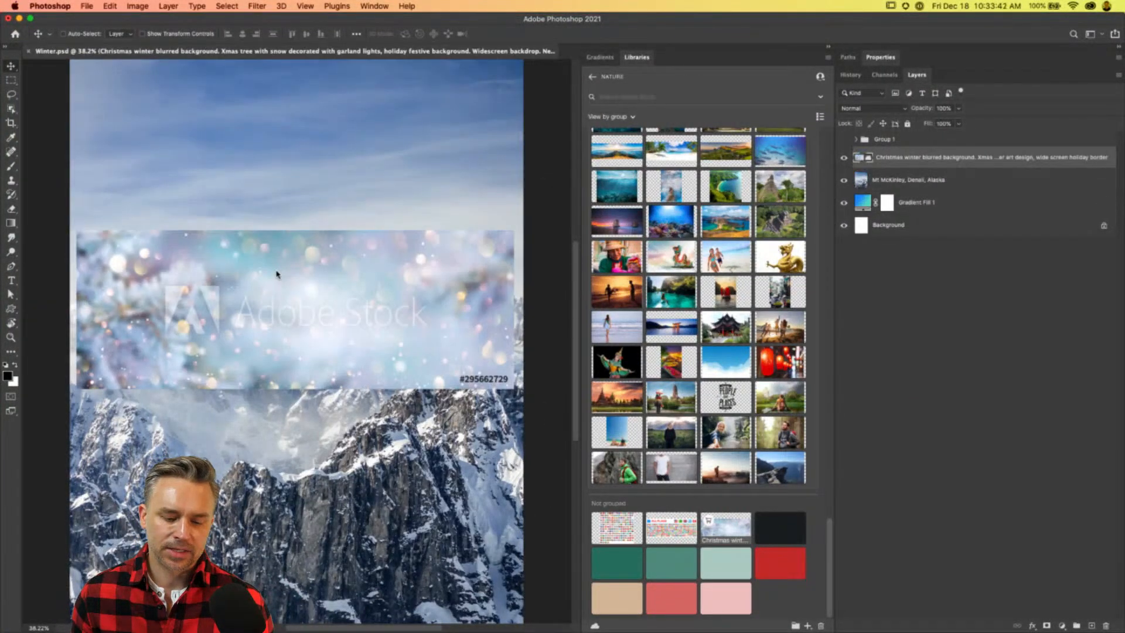
pyautogui.moveTo(226, 309); pyautogui.dragTo(234, 320)
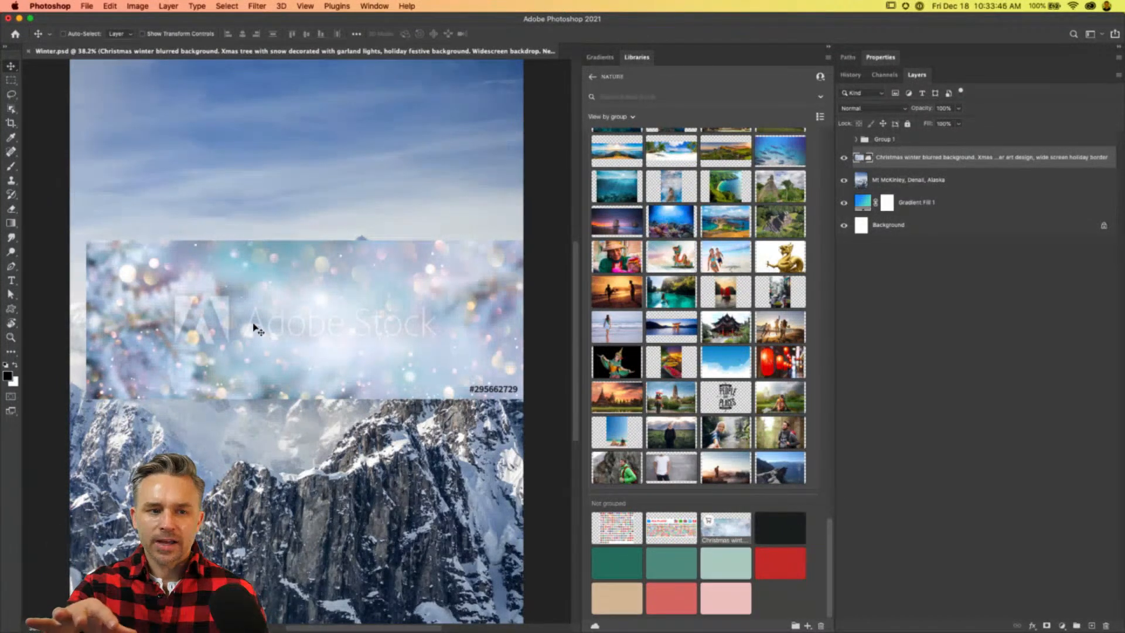
# Show the list of installed plugins and move it up over the canvas, beside the library thumbnails.
pyautogui.click(363, 5)
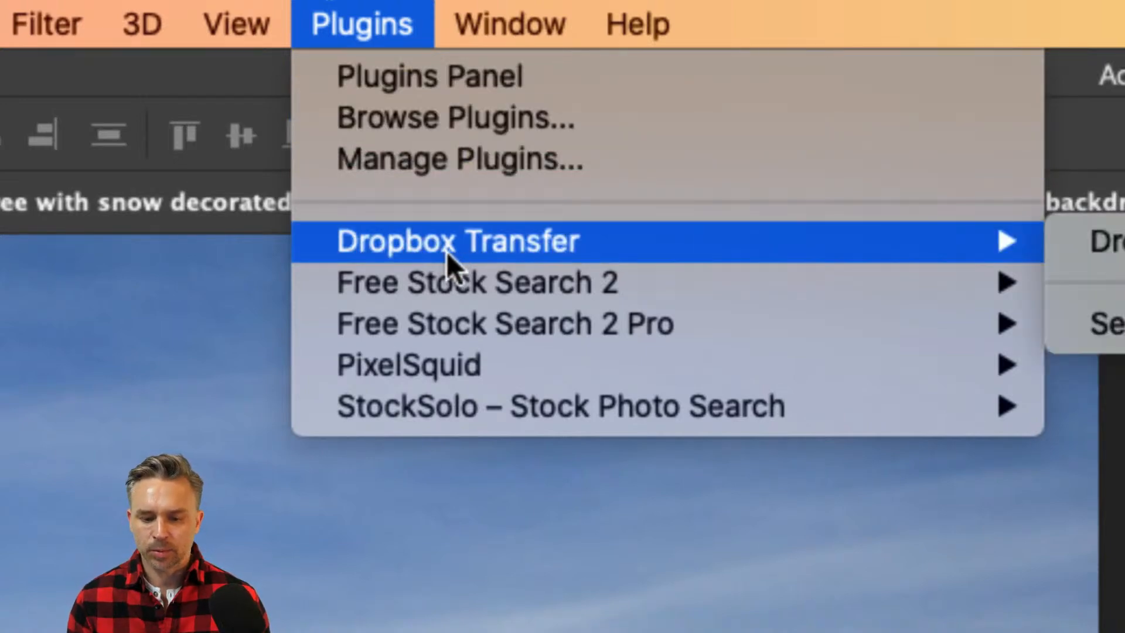
pyautogui.moveTo(444, 304)
pyautogui.moveTo(510, 394)
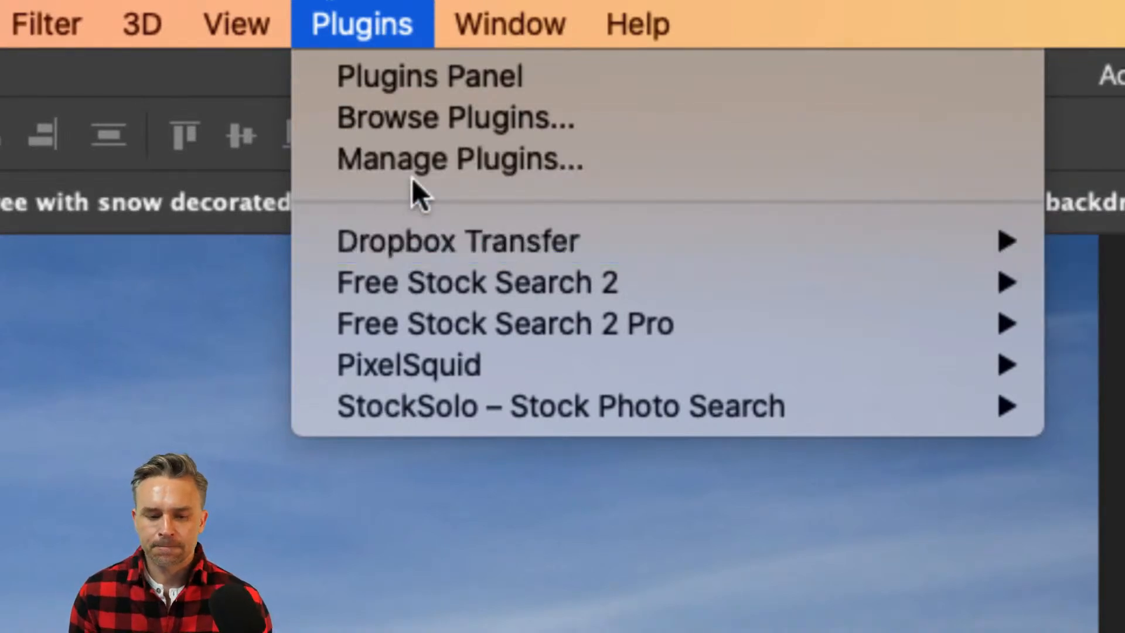
pyautogui.click(387, 75)
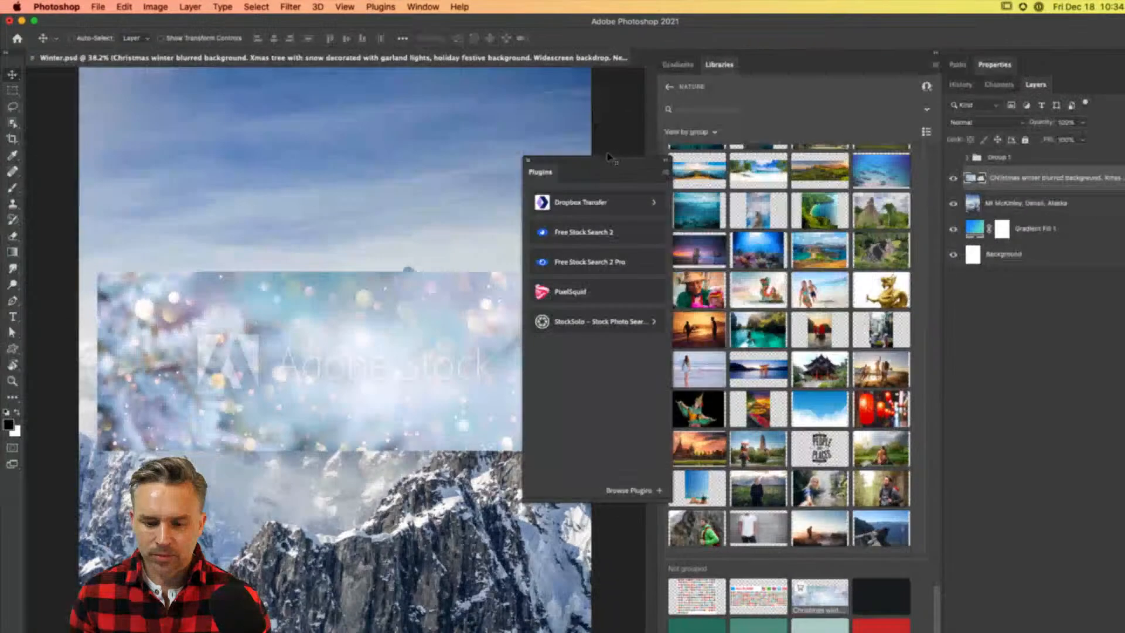
pyautogui.moveTo(529, 152); pyautogui.dragTo(515, 143)
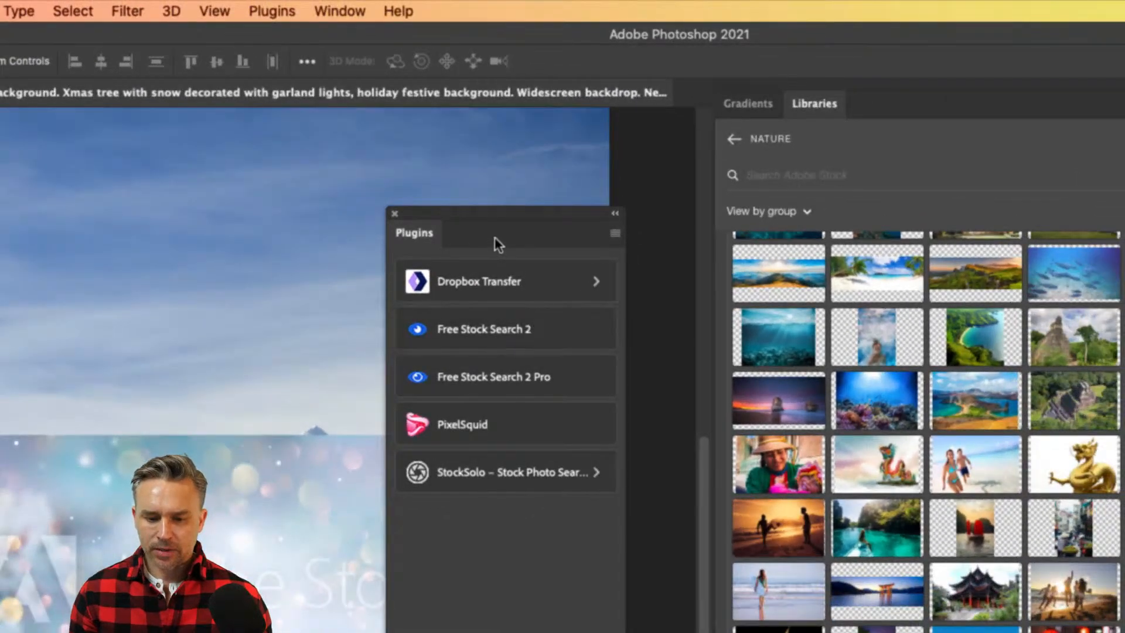
pyautogui.moveTo(494, 241); pyautogui.dragTo(512, 141)
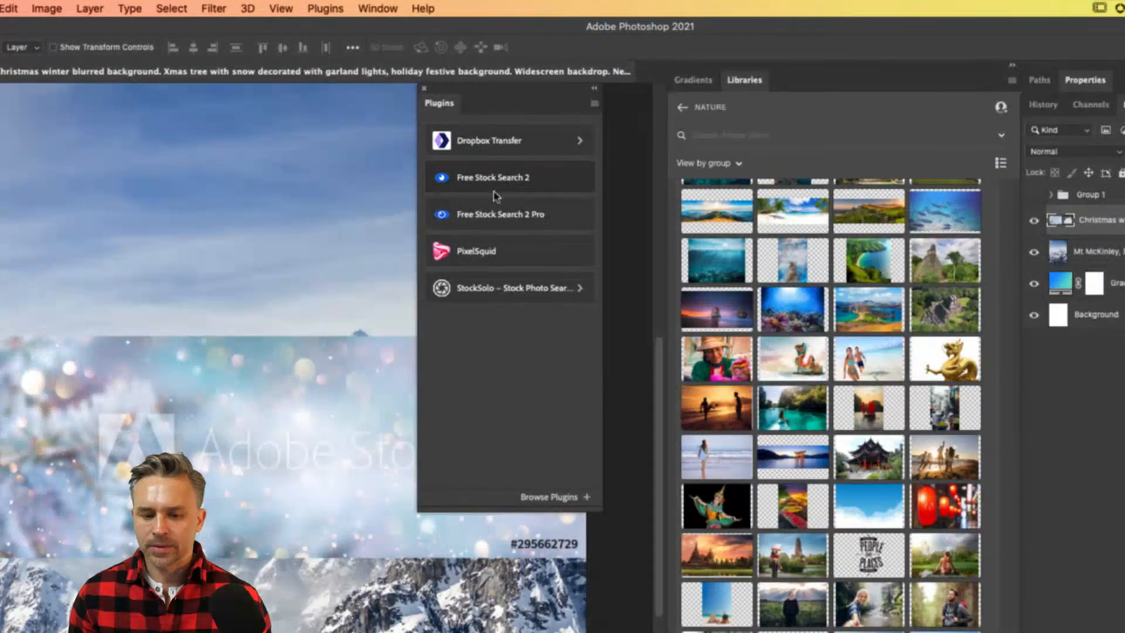
# Launch the Free Stock Search 2 Pro plugin and dock it alongside Gradients and Libraries.
pyautogui.click(501, 218)
pyautogui.moveTo(316, 185); pyautogui.dragTo(854, 87)
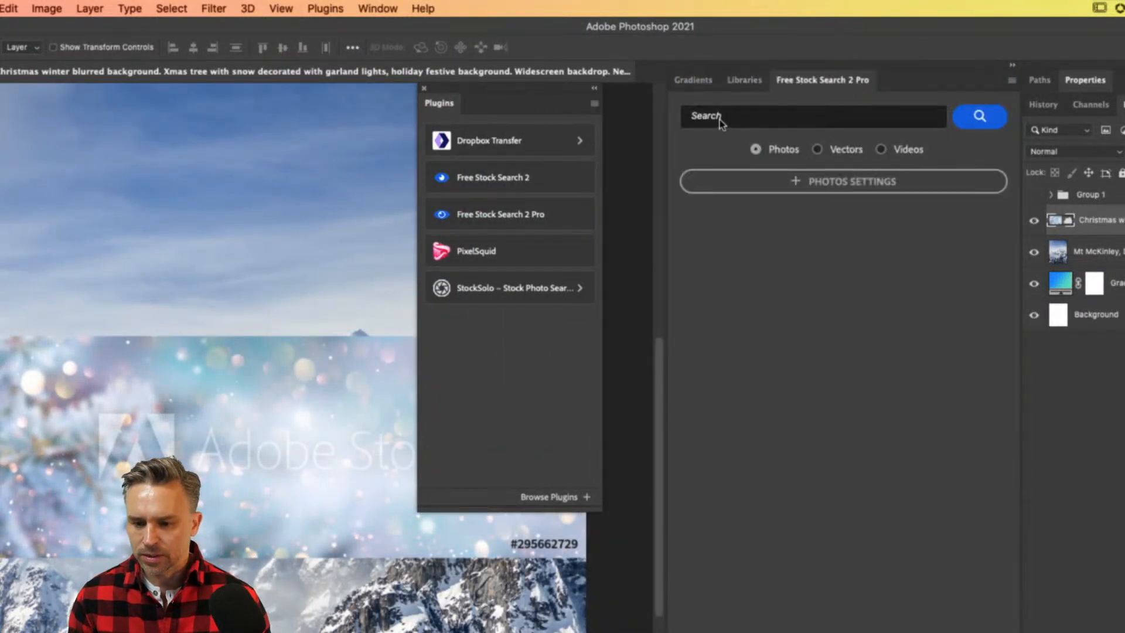
# Search the plugin's free photos for winter and open the misty snowy forest photo at 2200 x 1406 px.
pyautogui.write('winter')
pyautogui.press('Return')
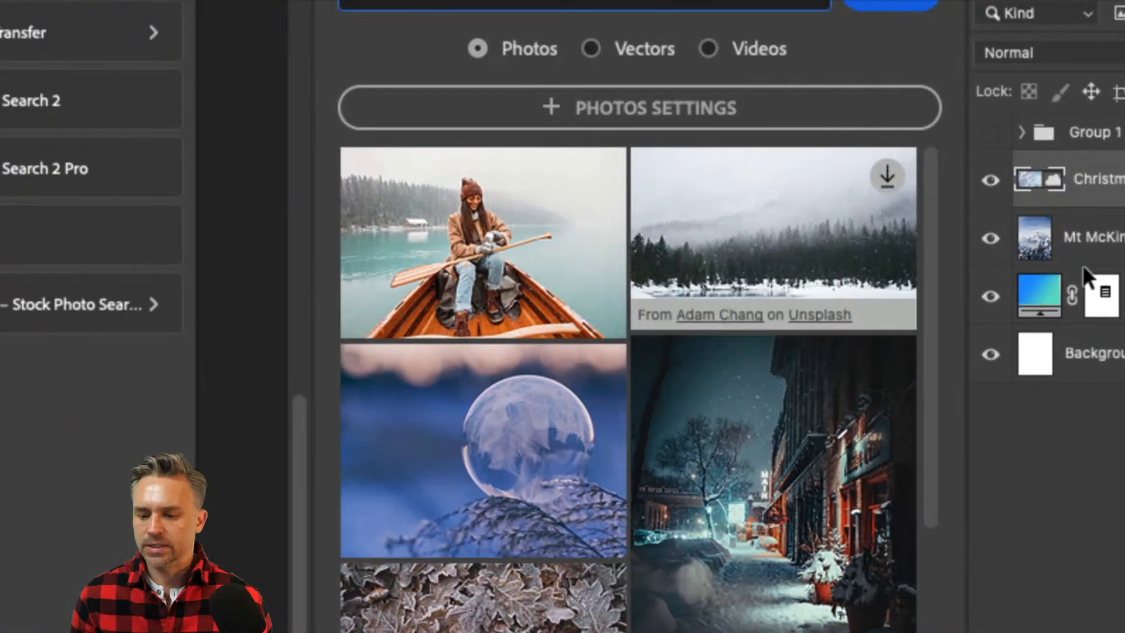
pyautogui.click(886, 175)
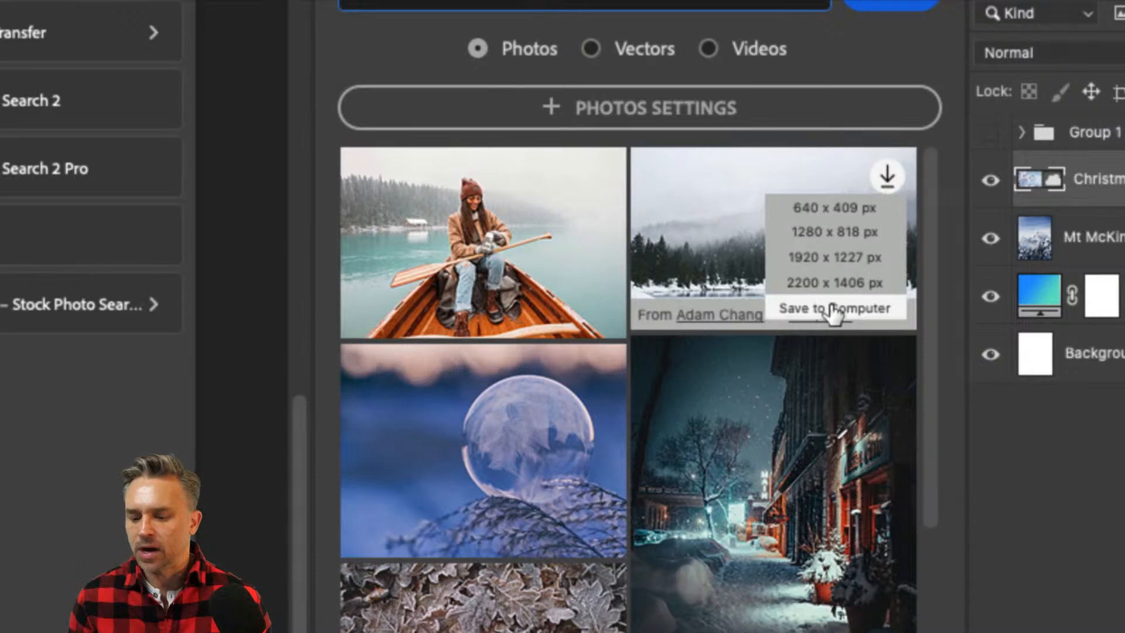
pyautogui.click(792, 280)
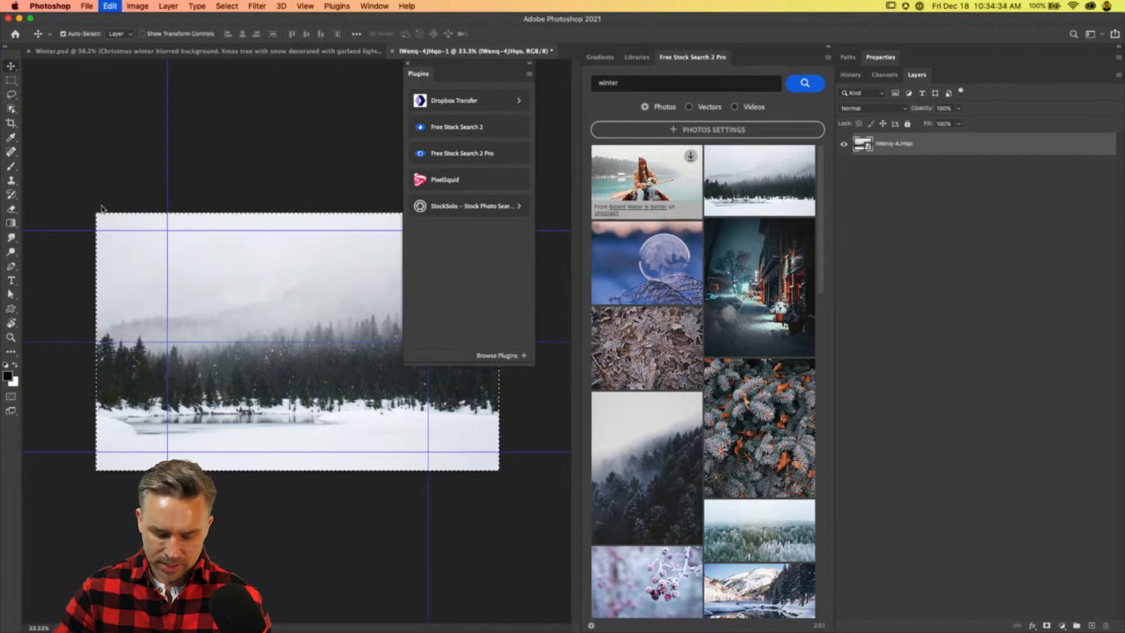
# Close the misty snowy forest photo without saving, paste it into Winter.psd and move it to the lower part of the canvas.
pyautogui.press('super+w')
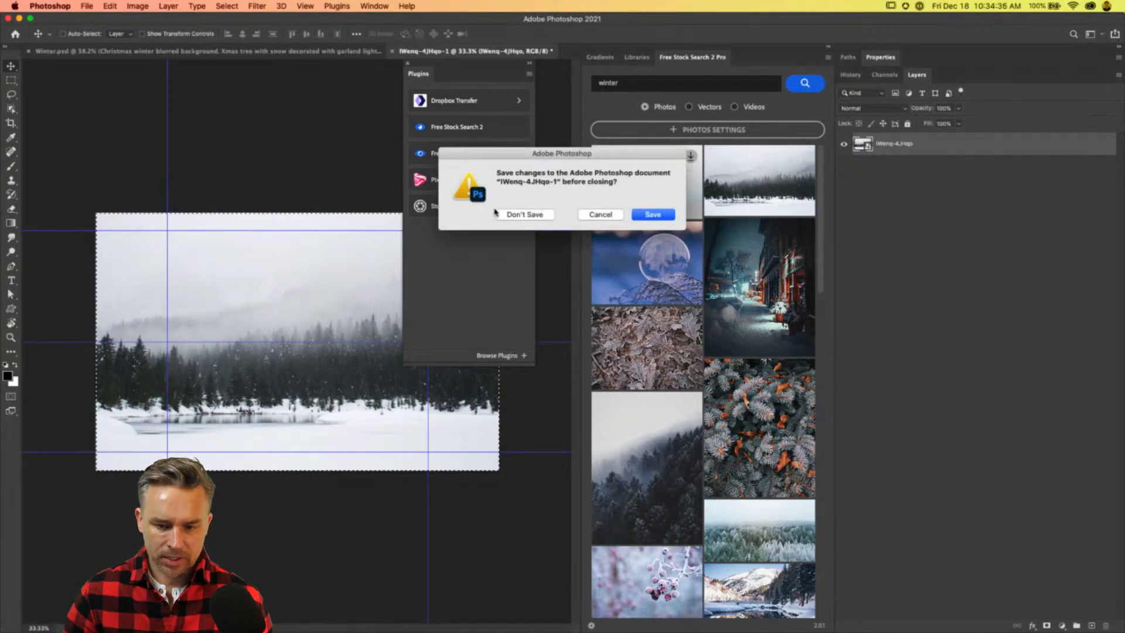
pyautogui.click(506, 215)
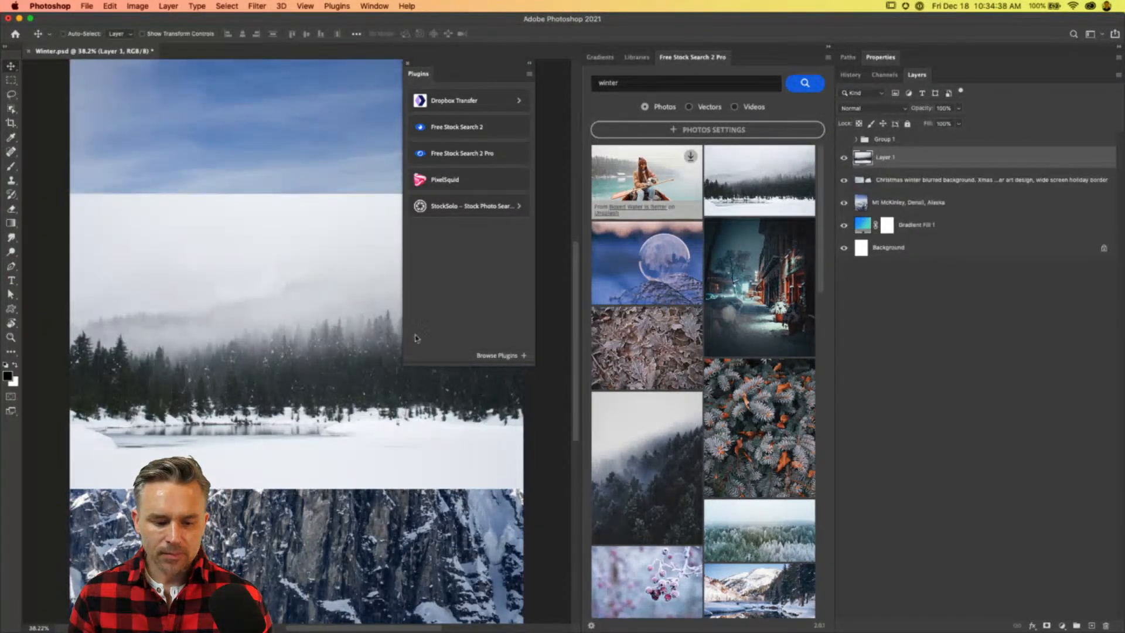
pyautogui.press('super+t')
pyautogui.moveTo(213, 276); pyautogui.dragTo(223, 404)
pyautogui.press('Return')
# Open the foggy hillside forest photo from the plugin at 1814 x 2500 px and copy the whole image.
pyautogui.click(690, 403)
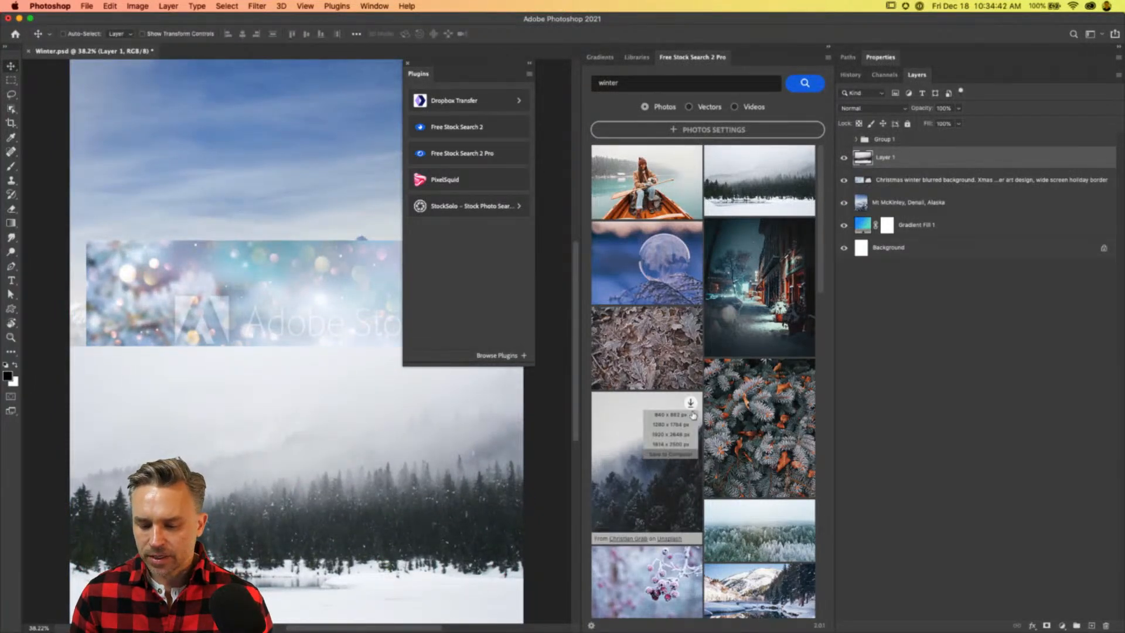
pyautogui.click(654, 448)
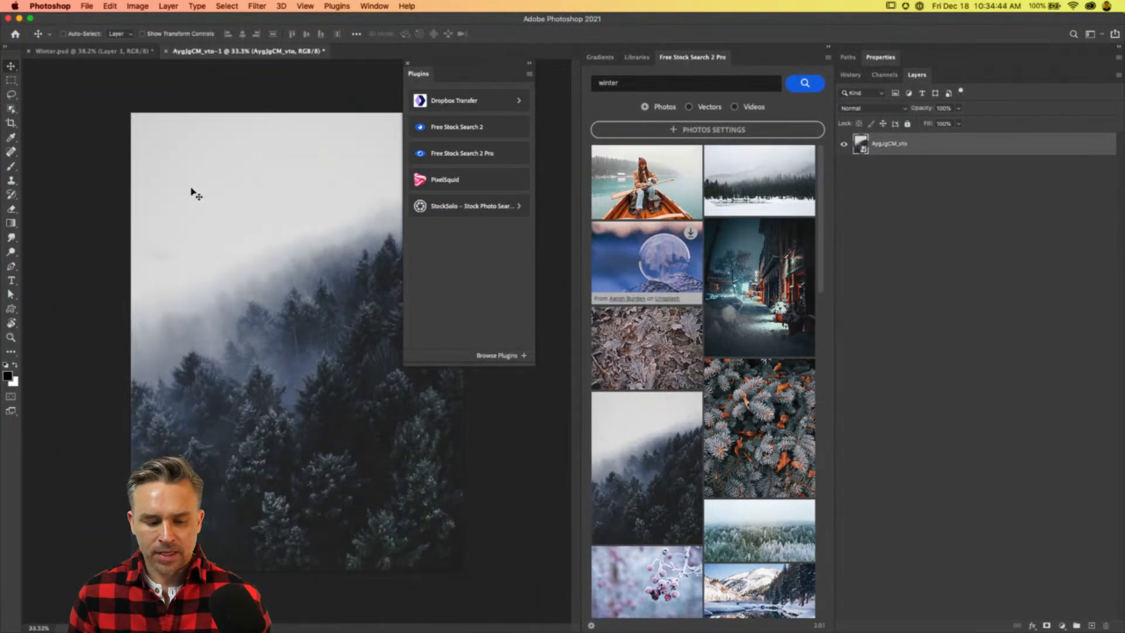
pyautogui.press('super+a')
pyautogui.press('super+c')
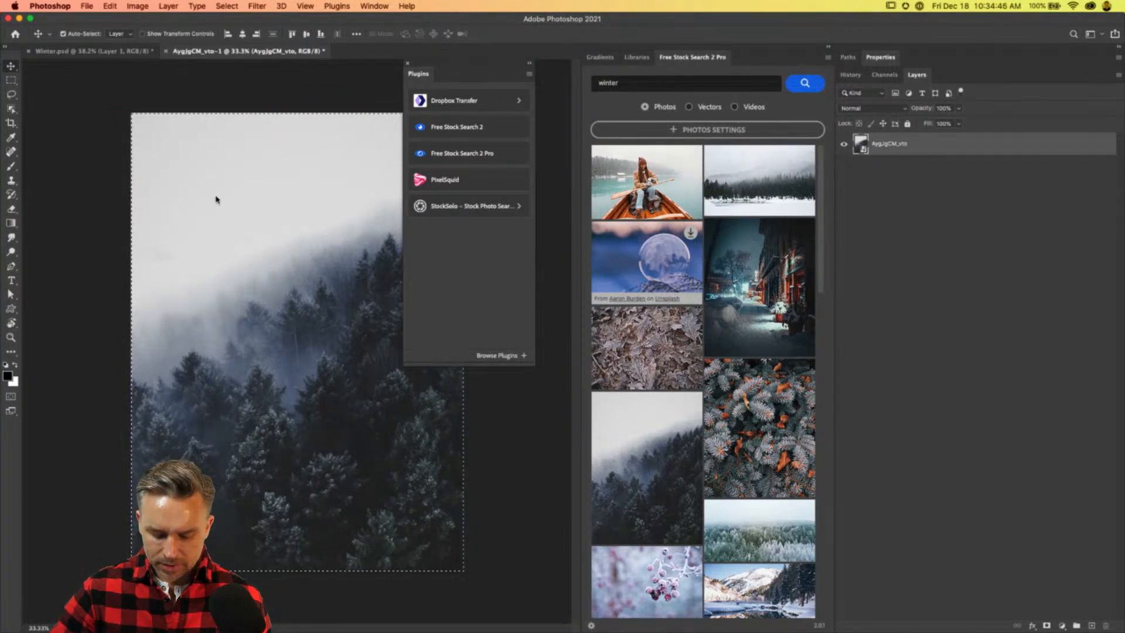
# Close the foggy hillside photo without saving and paste it into Winter.psd above the snowy forest layer.
pyautogui.press('super+w')
pyautogui.click(523, 215)
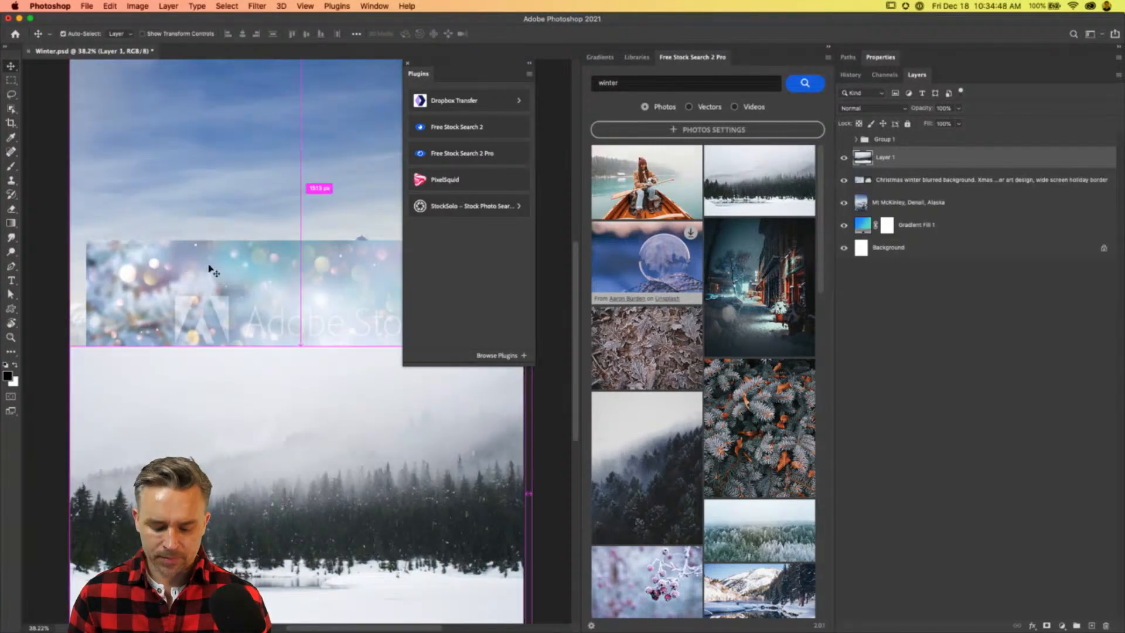
pyautogui.press('super+v')
pyautogui.moveTo(226, 290); pyautogui.dragTo(247, 304)
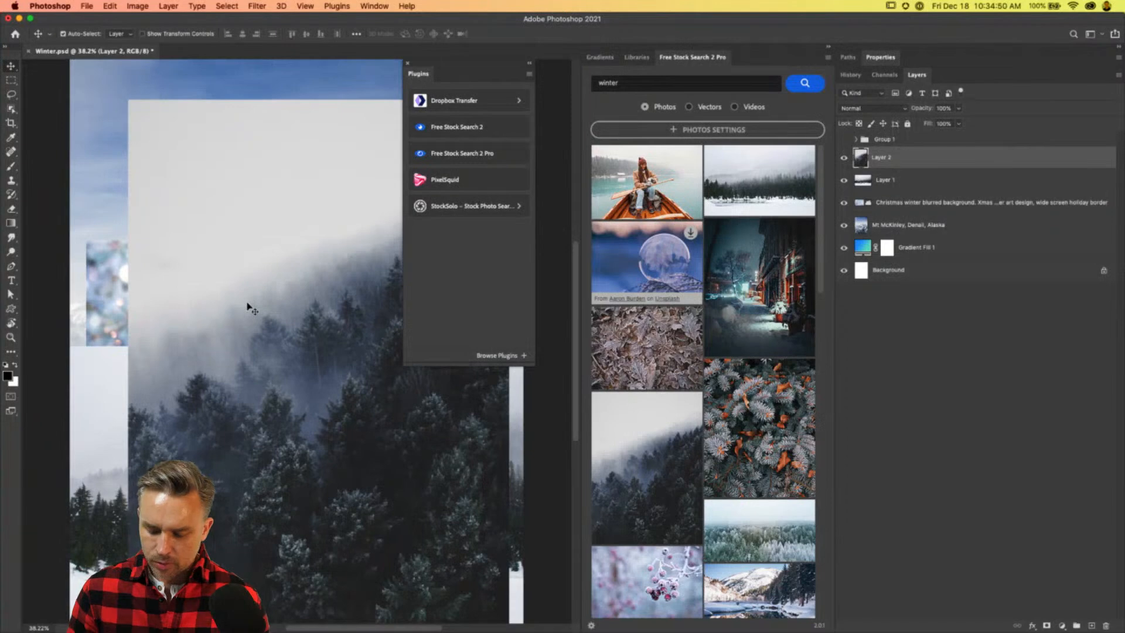
# Dock the installed plugins list beside Free Stock Search 2 Pro and collapse that panel group to icons.
pyautogui.press('super+minus')
pyautogui.moveTo(467, 81); pyautogui.dragTo(754, 65)
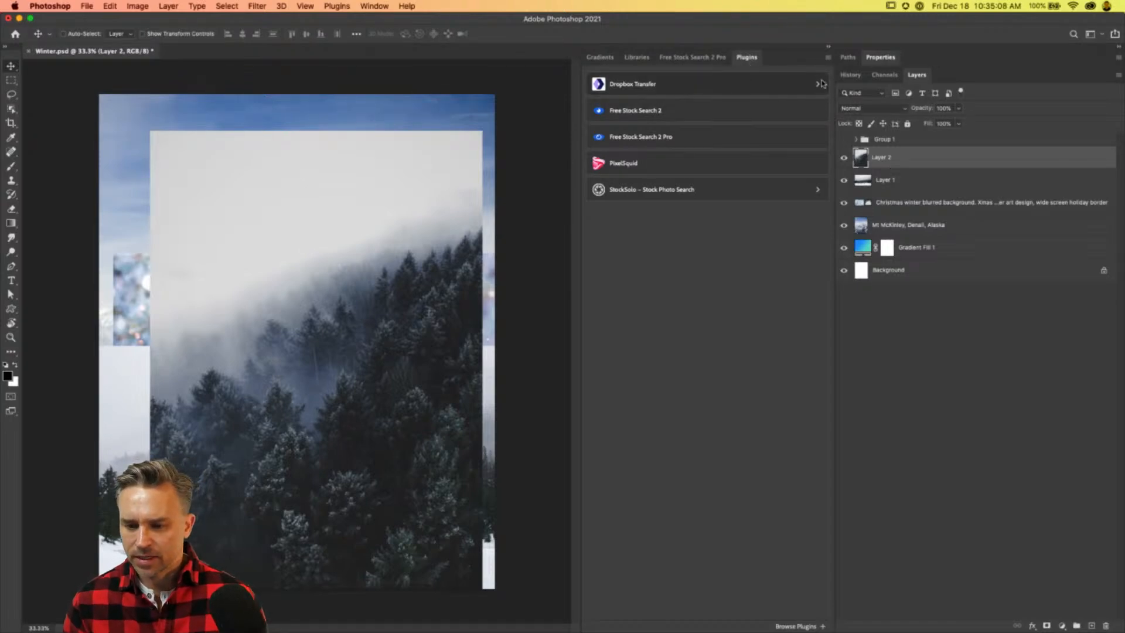
pyautogui.click(826, 48)
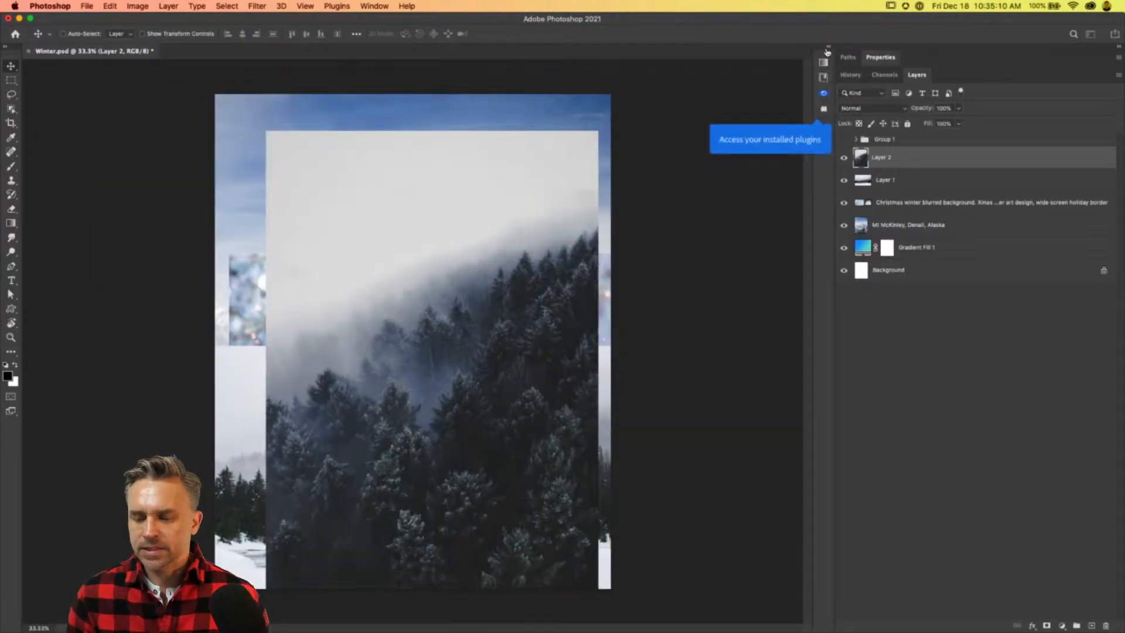
# Hide Layer 1, the Christmas background and the Mt McKinley layer, and enlarge the foggy hillside photo to fill the canvas.
pyautogui.click(842, 184)
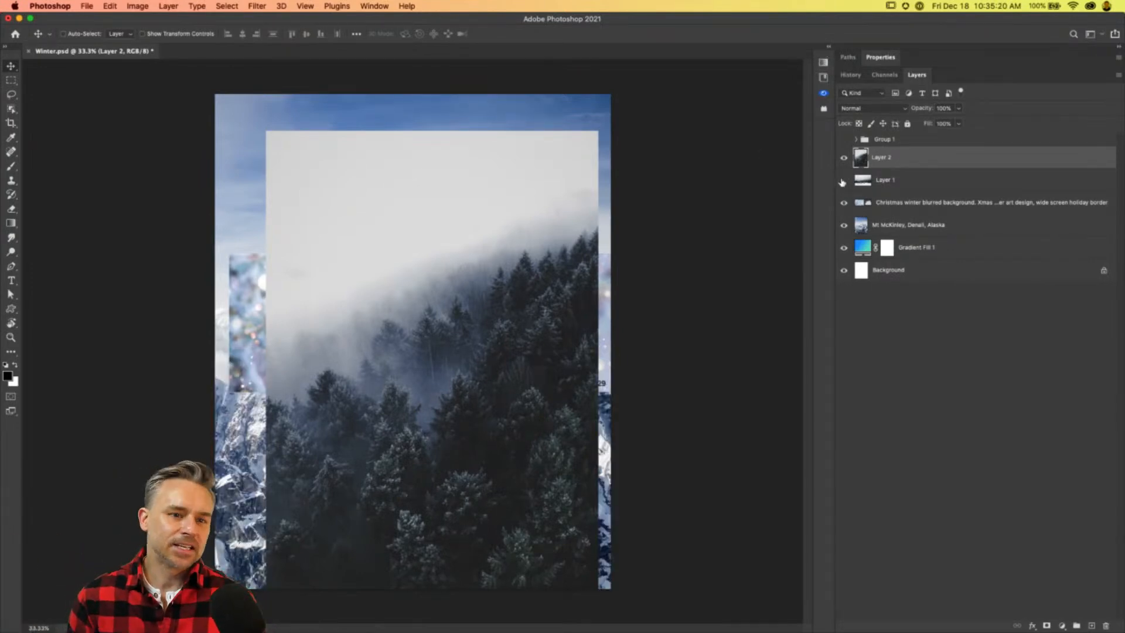
pyautogui.moveTo(843, 205); pyautogui.dragTo(843, 235)
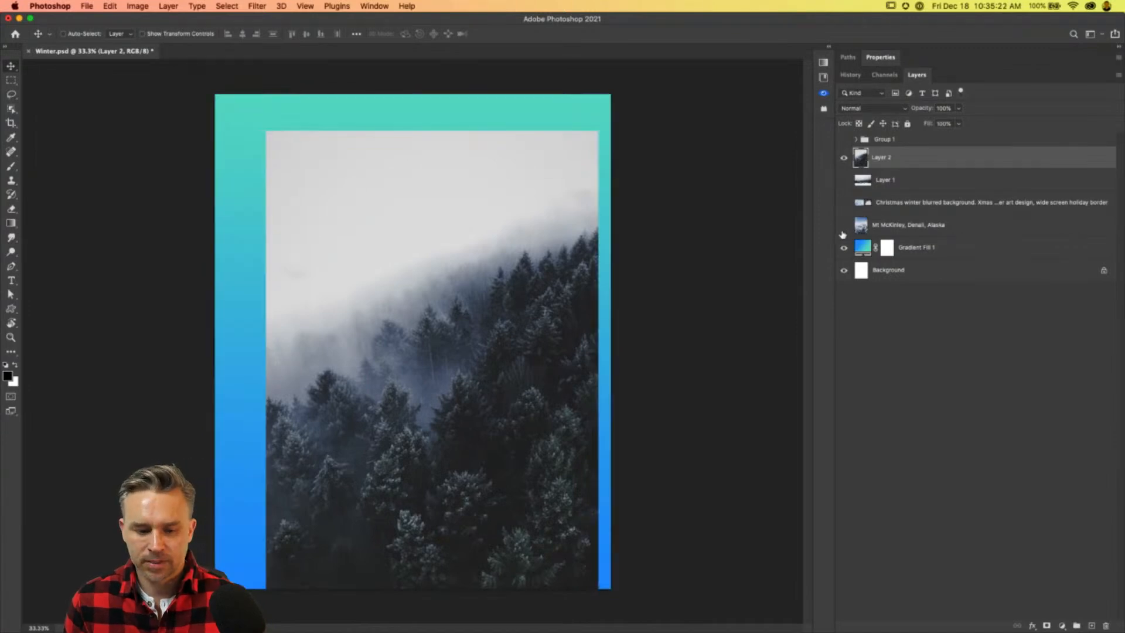
pyautogui.press('super+t')
pyautogui.moveTo(331, 173); pyautogui.dragTo(352, 185)
pyautogui.moveTo(287, 144); pyautogui.dragTo(203, 76)
pyautogui.press('Return')
pyautogui.moveTo(308, 237); pyautogui.dragTo(328, 300)
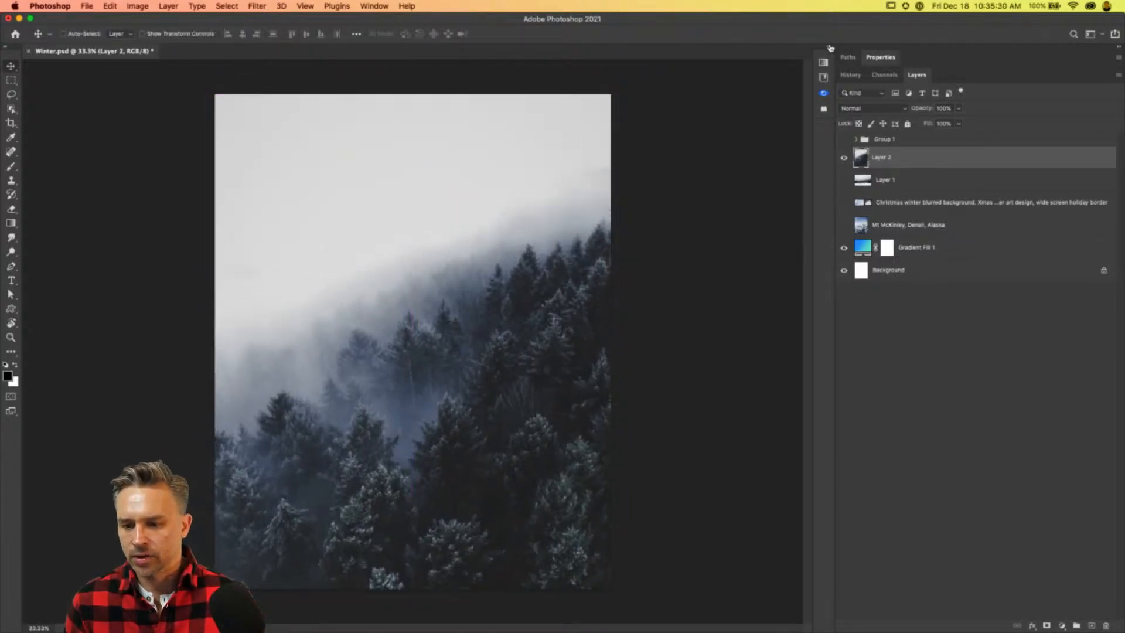
# Expand the collapsed panel group and launch the StockSolo photo search from the installed plugins list.
pyautogui.click(830, 47)
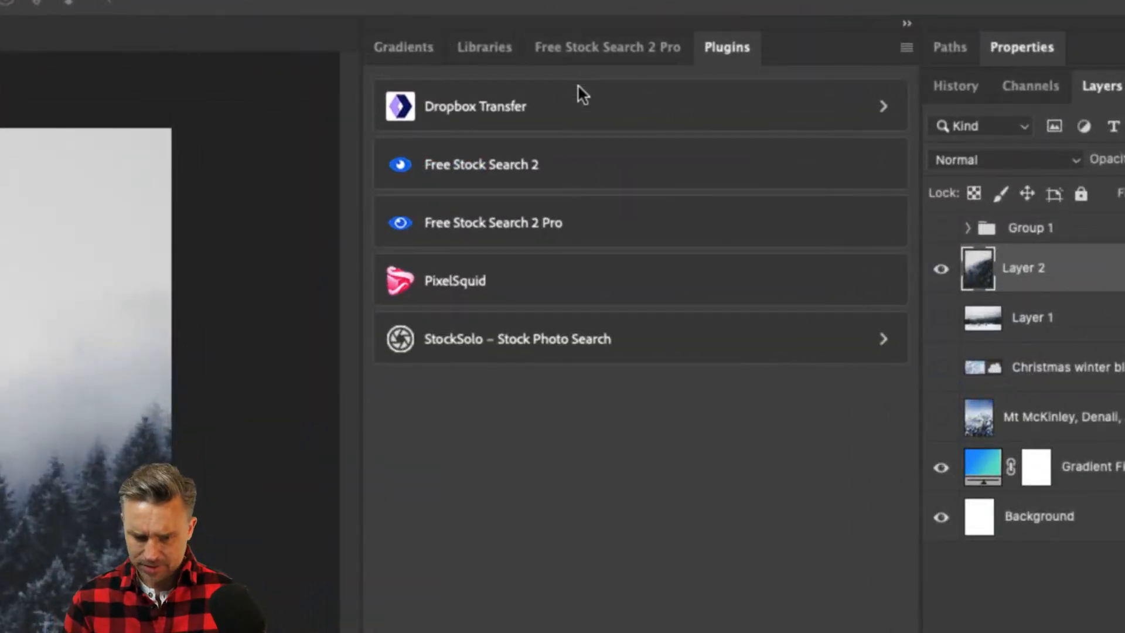
pyautogui.click(469, 341)
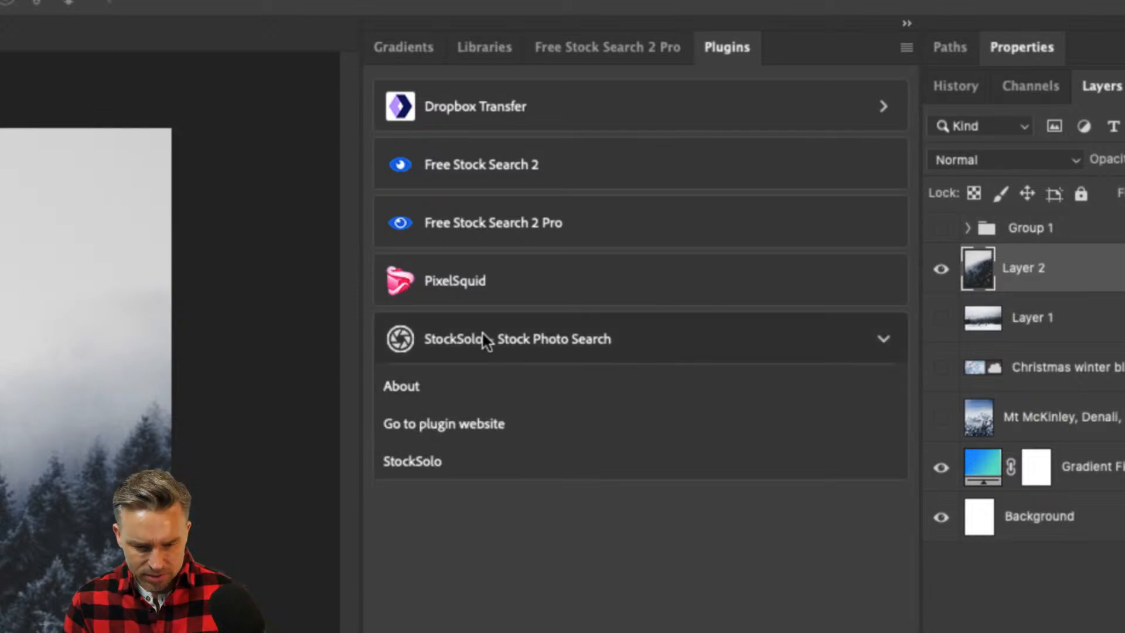
pyautogui.click(482, 335)
pyautogui.click(647, 351)
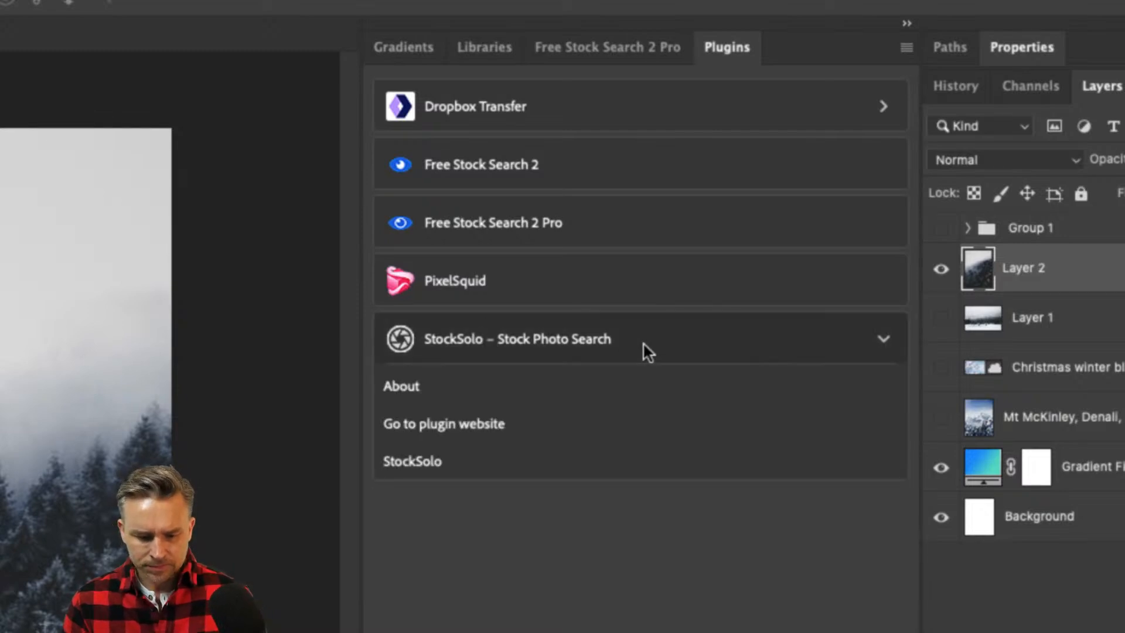
pyautogui.click(432, 456)
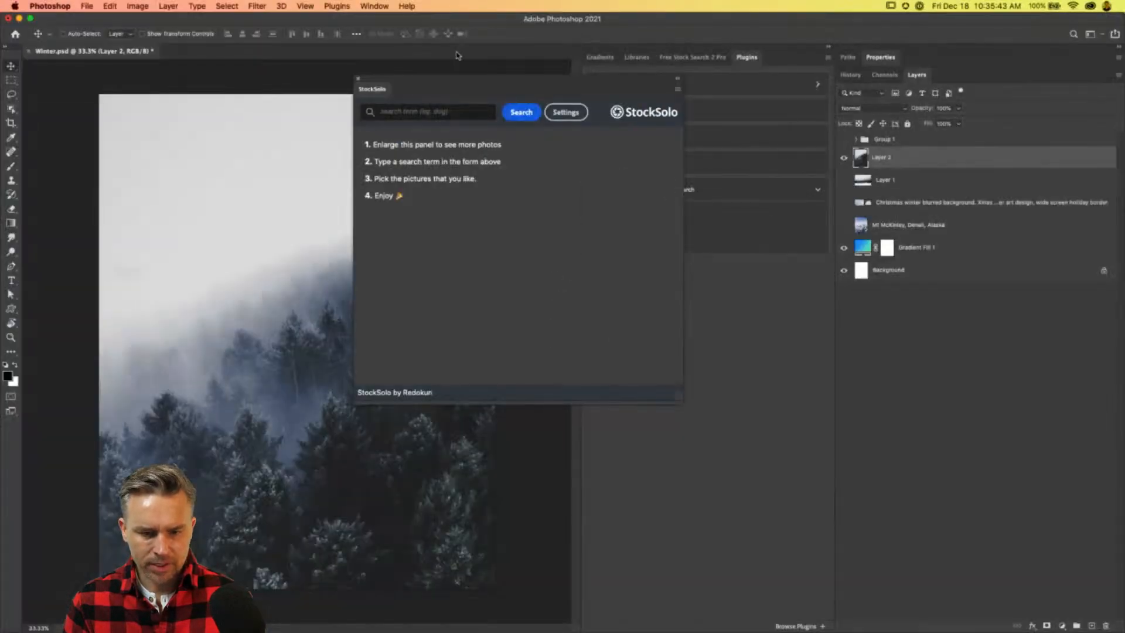
# Search StockSolo for winter and make its window taller to show more photos.
pyautogui.click(453, 110)
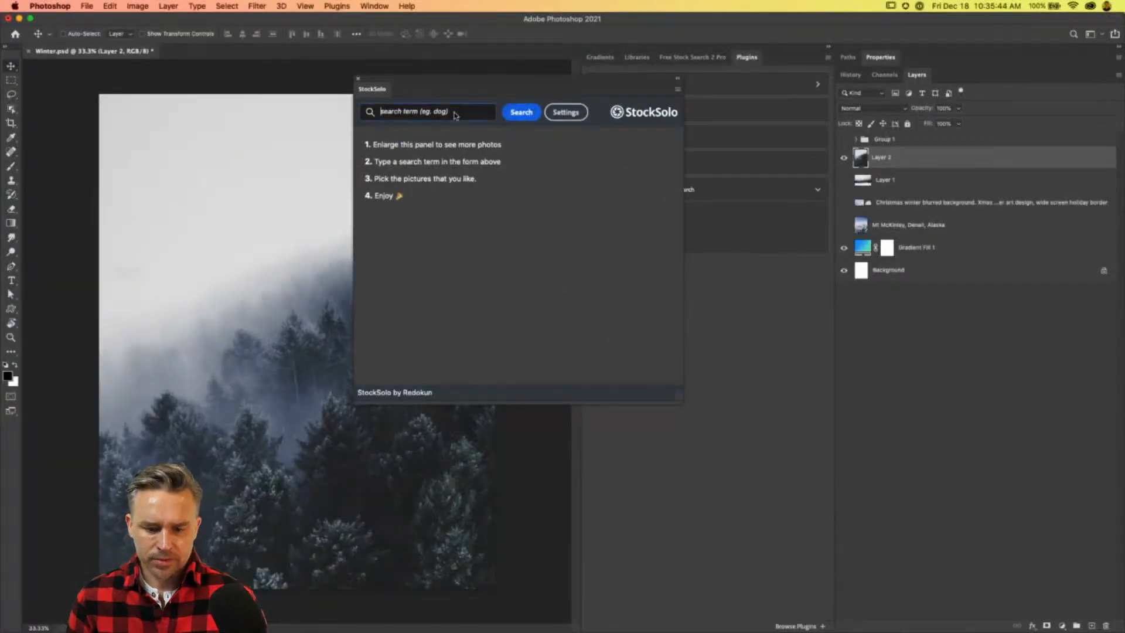
pyautogui.write('winter')
pyautogui.press('Return')
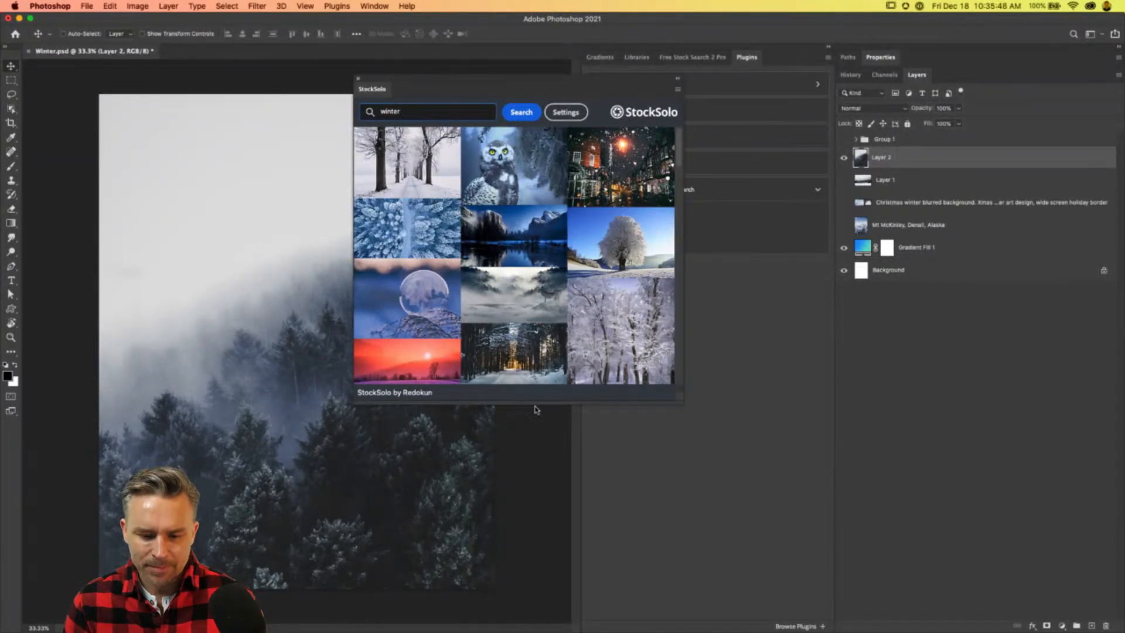
pyautogui.moveTo(535, 407); pyautogui.dragTo(535, 582)
pyautogui.moveTo(451, 139)
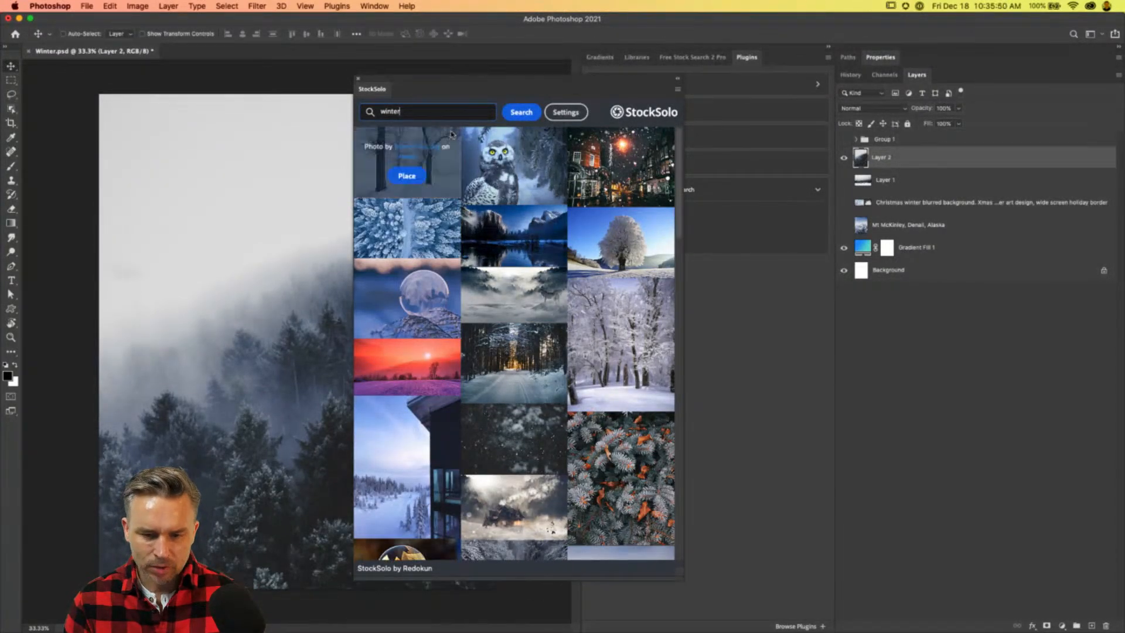
# Move StockSolo over the canvas and compare its winter photos with those in Free Stock Search 2 Pro.
pyautogui.moveTo(451, 88); pyautogui.dragTo(294, 72)
pyautogui.click(690, 57)
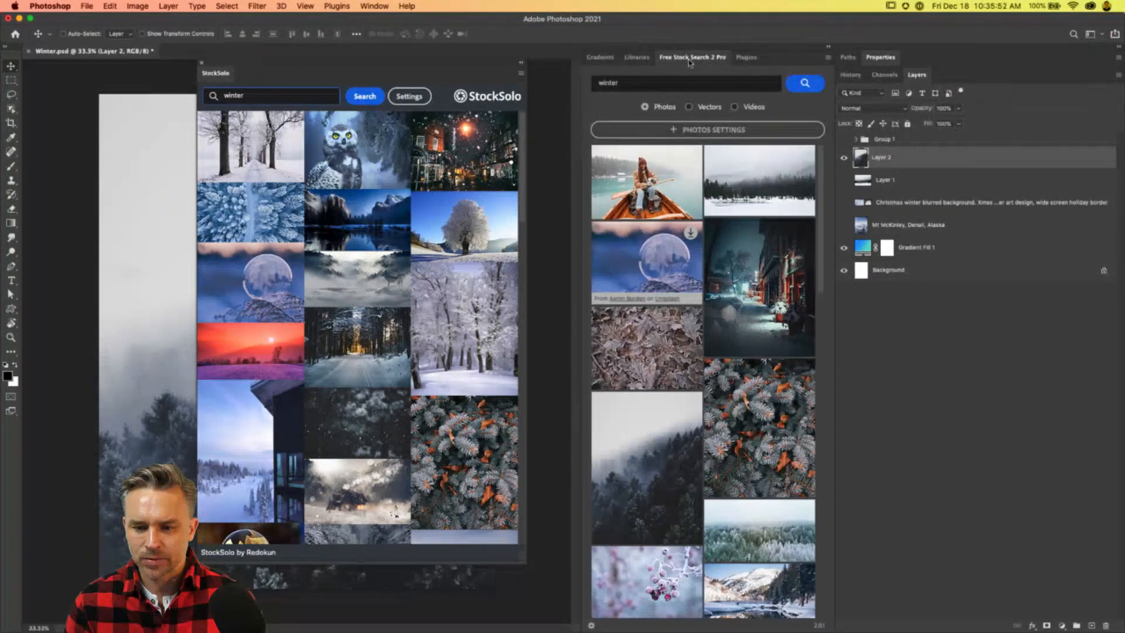
pyautogui.moveTo(389, 271)
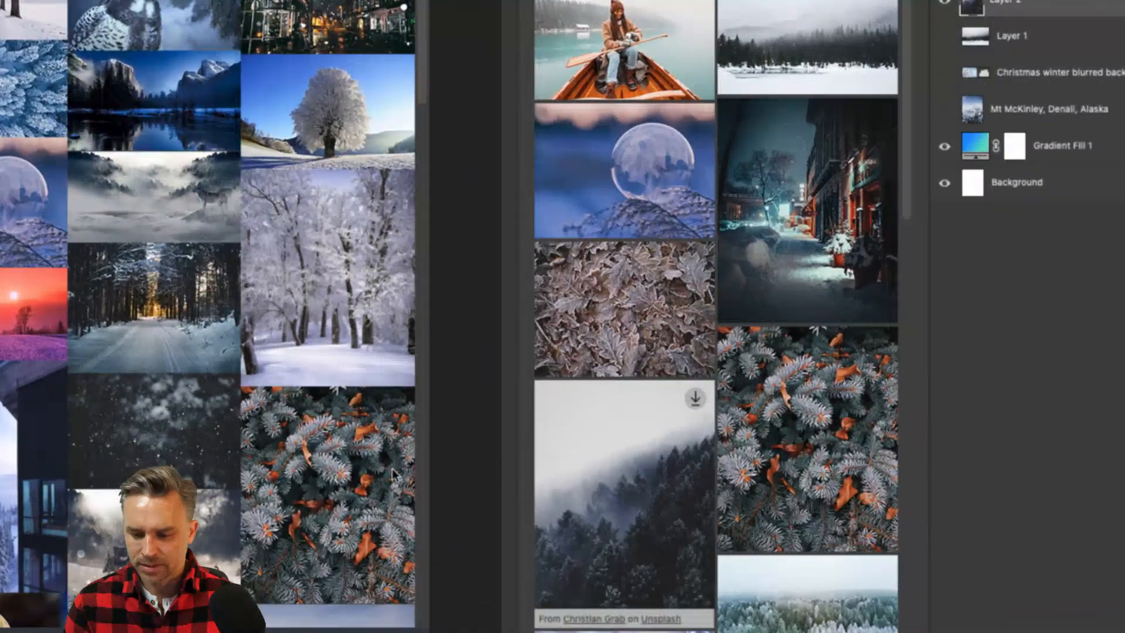
pyautogui.moveTo(326, 527)
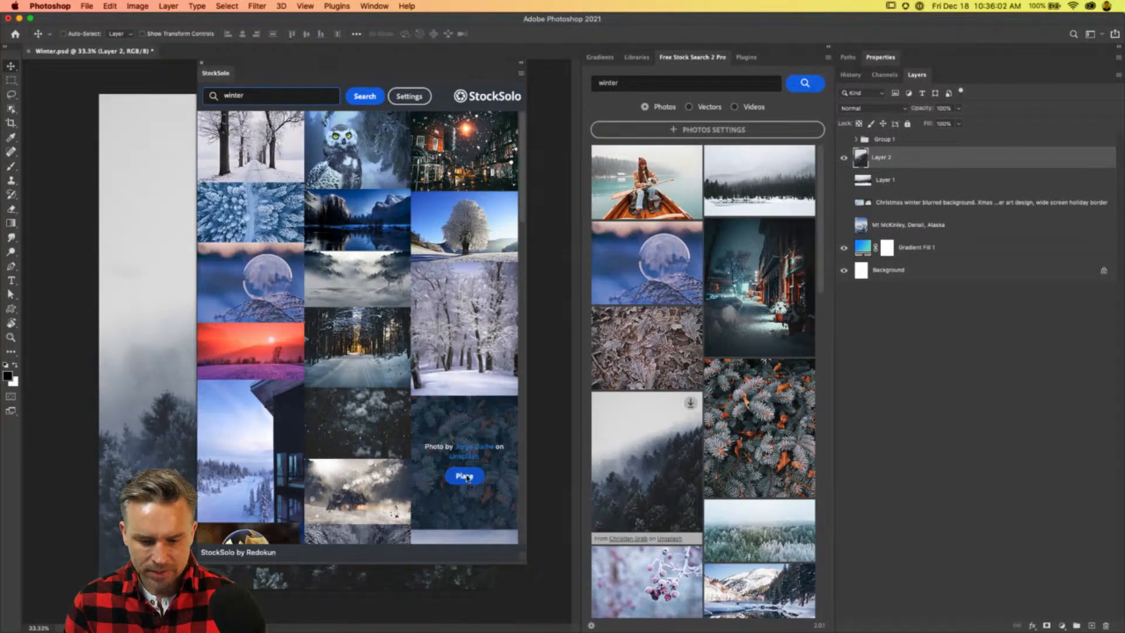
# Place the frosted pine branches, dark snowfall and snowy house photos from StockSolo in Winter.psd, and close StockSolo.
pyautogui.click(464, 476)
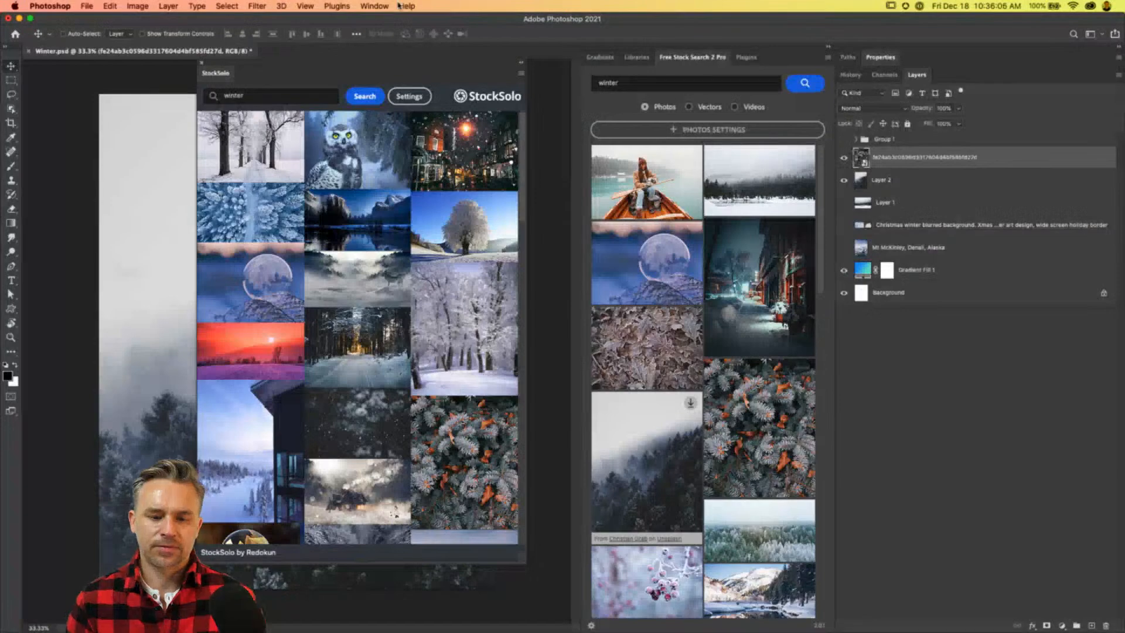
pyautogui.moveTo(255, 75); pyautogui.dragTo(507, 86)
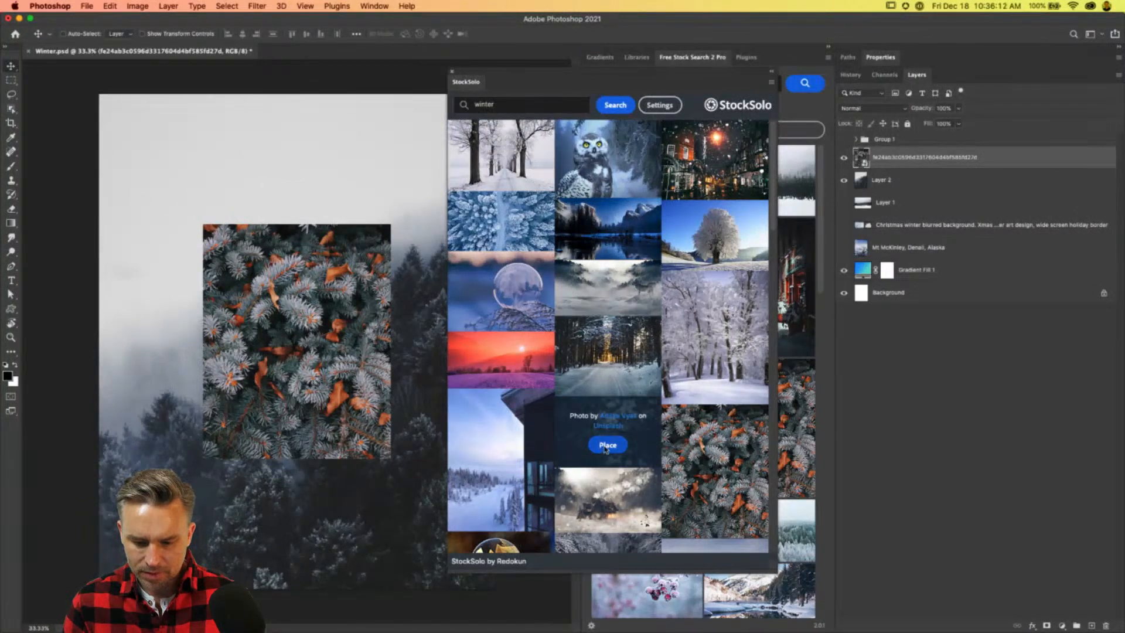
pyautogui.click(607, 444)
pyautogui.click(495, 476)
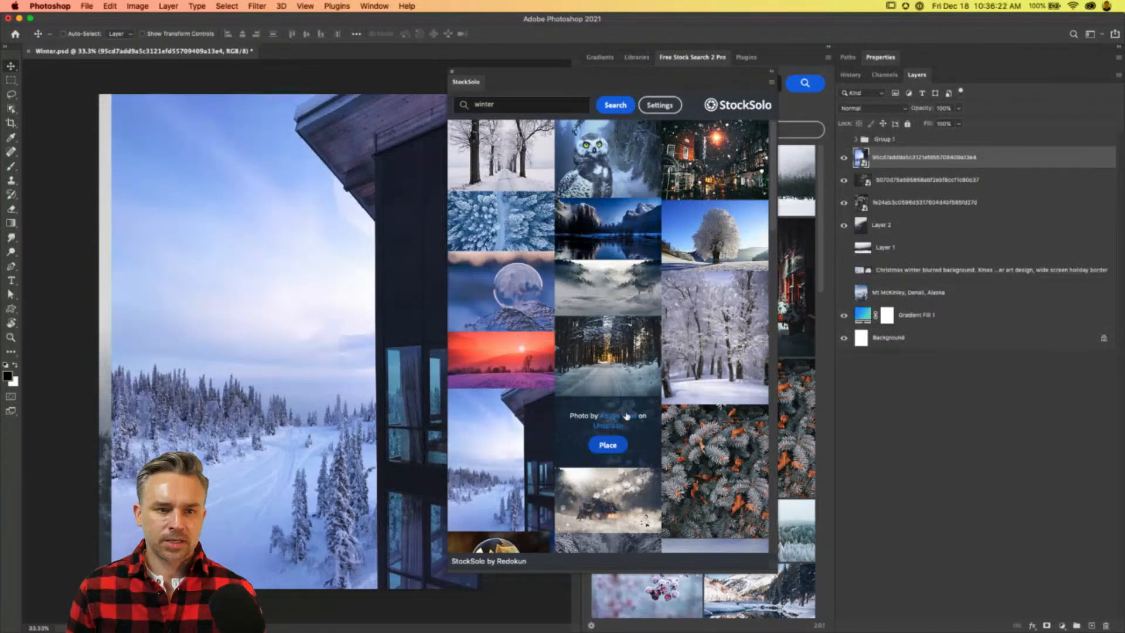
pyautogui.click(452, 73)
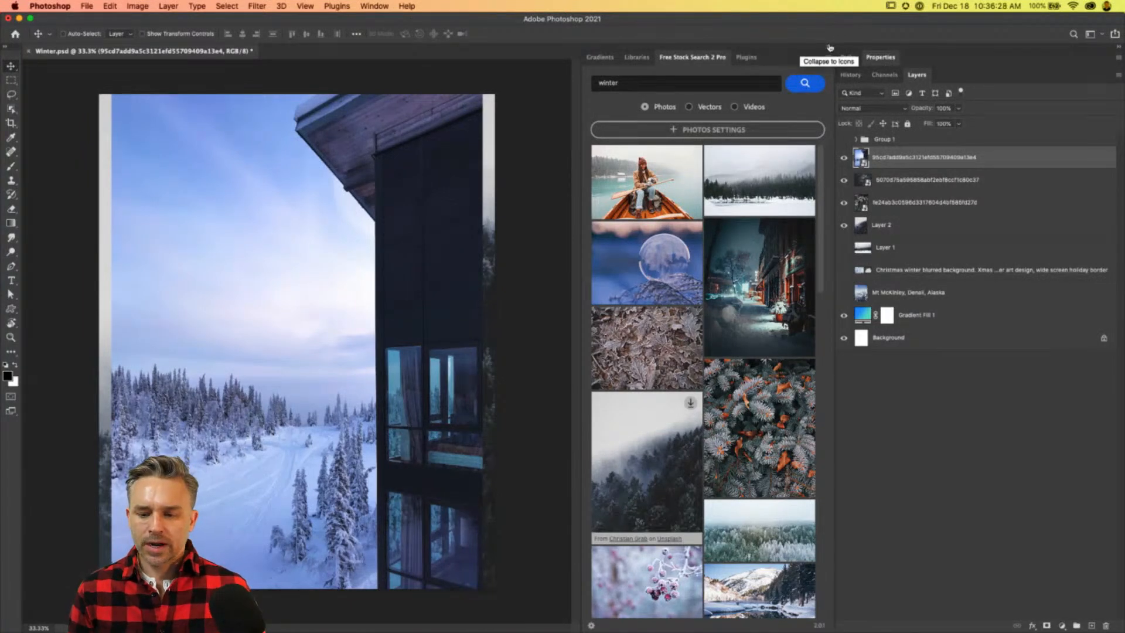
# Search all libraries for hand and place the Female hand touching on gray background image on the canvas.
pyautogui.click(637, 57)
pyautogui.click(589, 78)
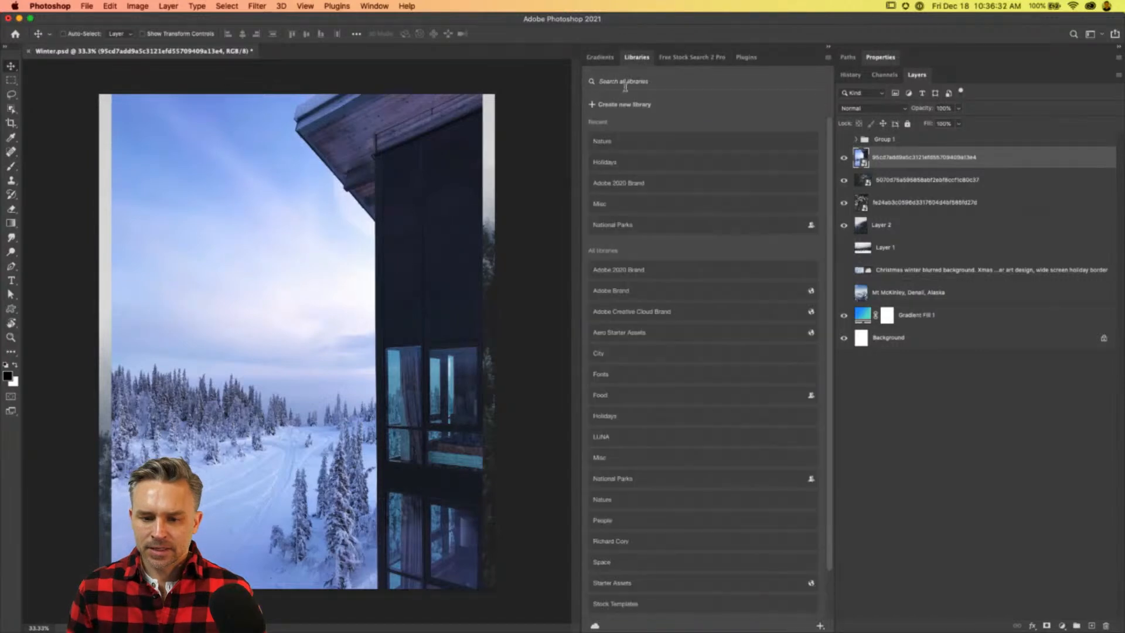
pyautogui.click(623, 80)
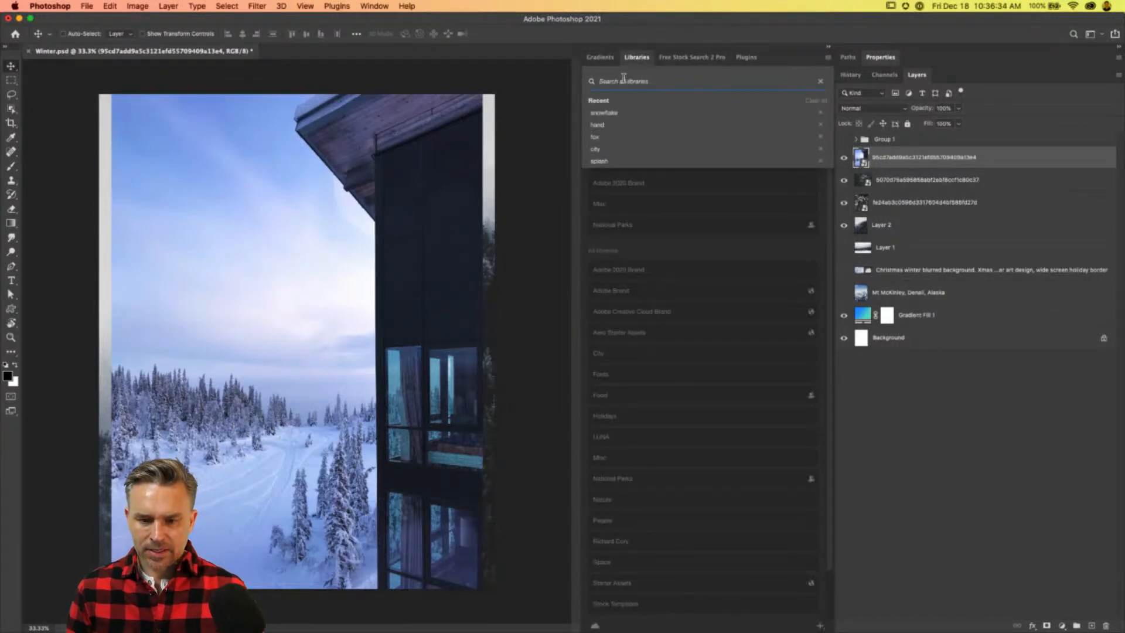
pyautogui.write('hand')
pyautogui.moveTo(728, 351); pyautogui.dragTo(199, 348)
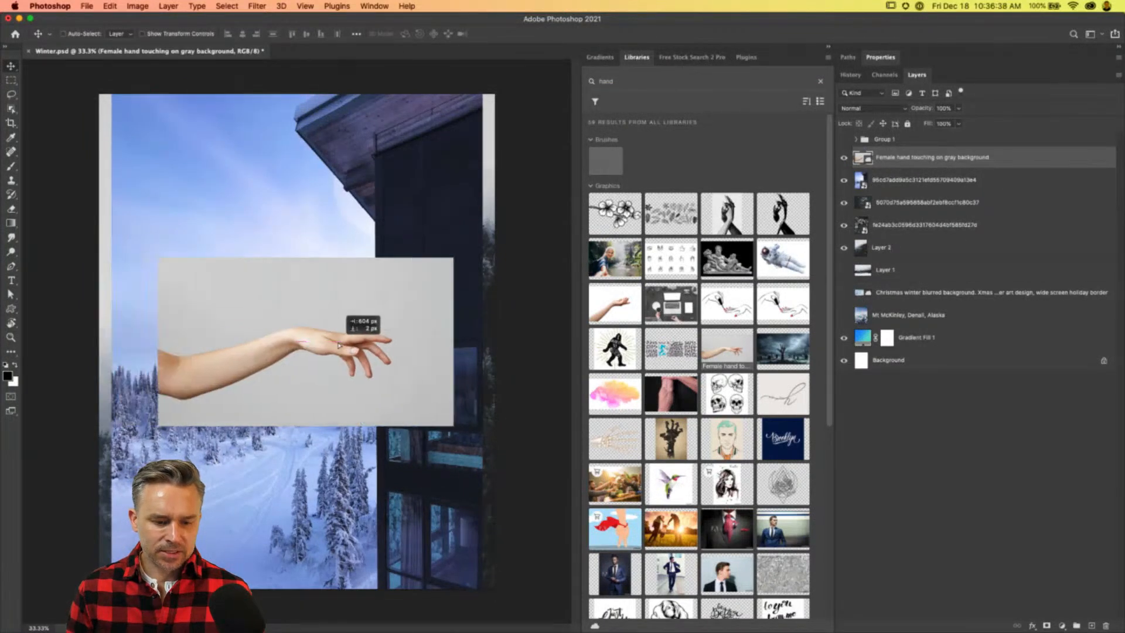
# Rotate the hand image to about -91° so that the arm points upward.
pyautogui.moveTo(145, 251); pyautogui.dragTo(211, 515)
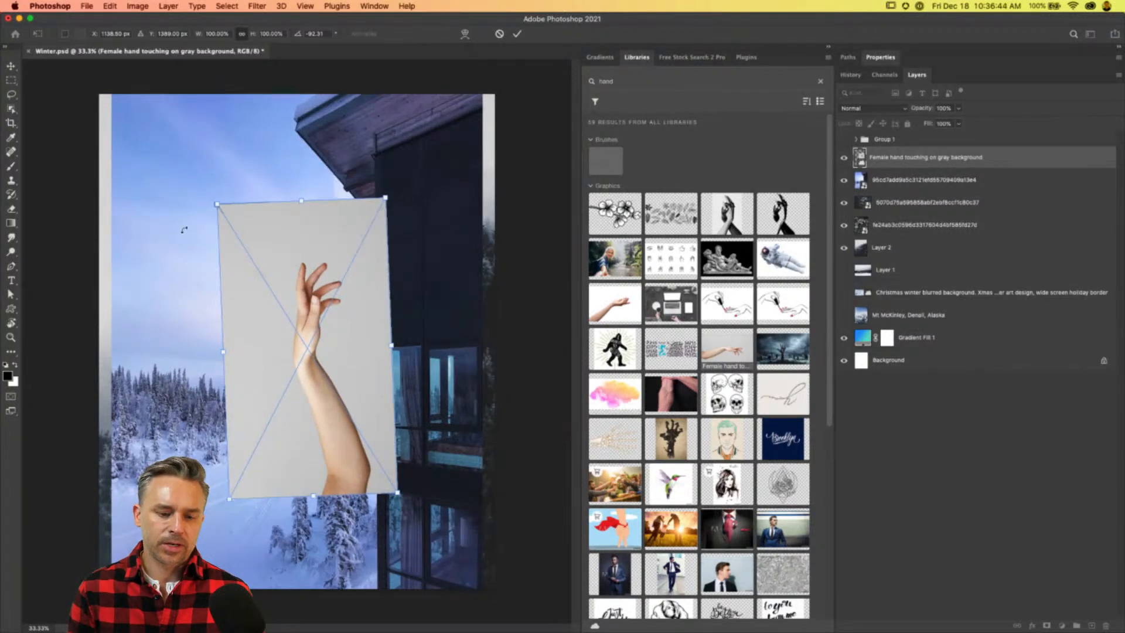
pyautogui.moveTo(200, 194); pyautogui.dragTo(201, 192)
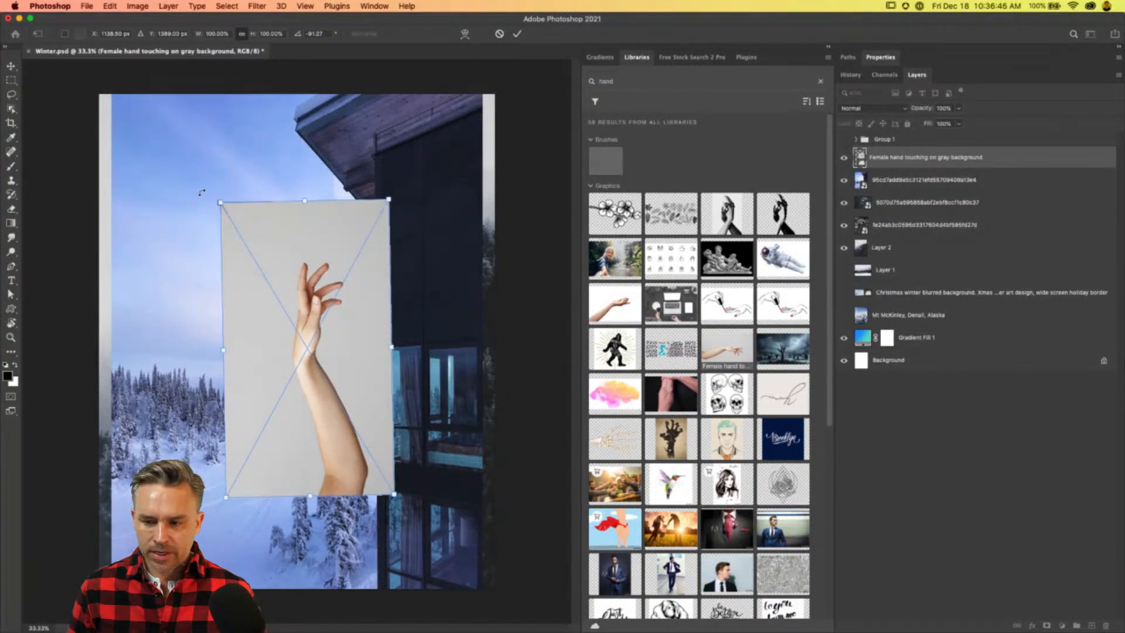
pyautogui.press('Return')
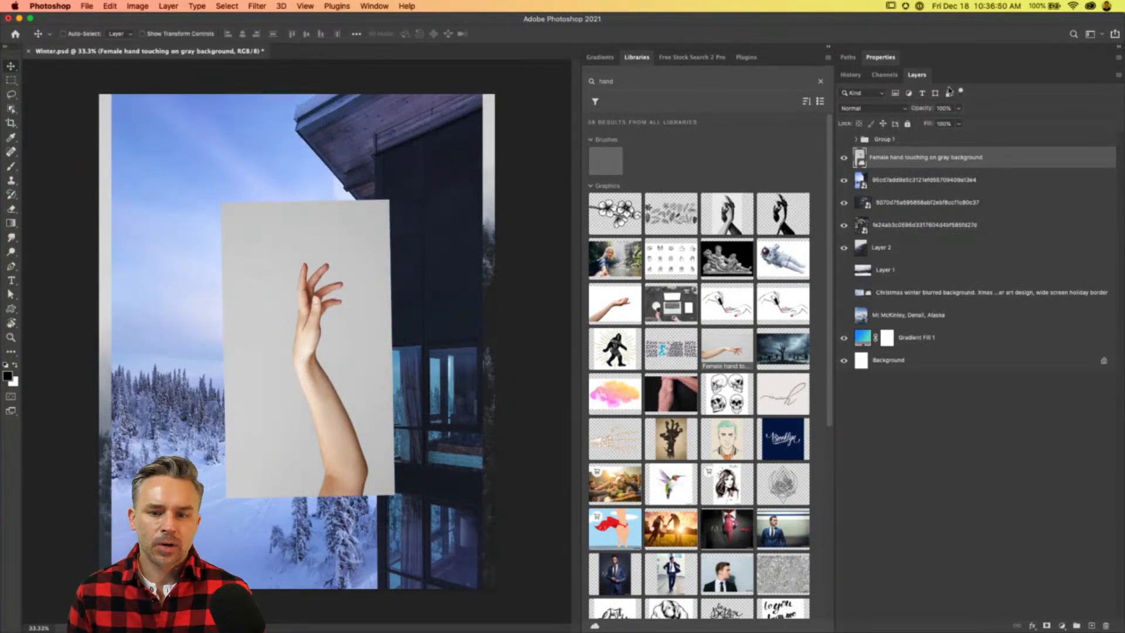
# Show the hand layer's properties and collapse the library panel group to icons.
pyautogui.click(873, 58)
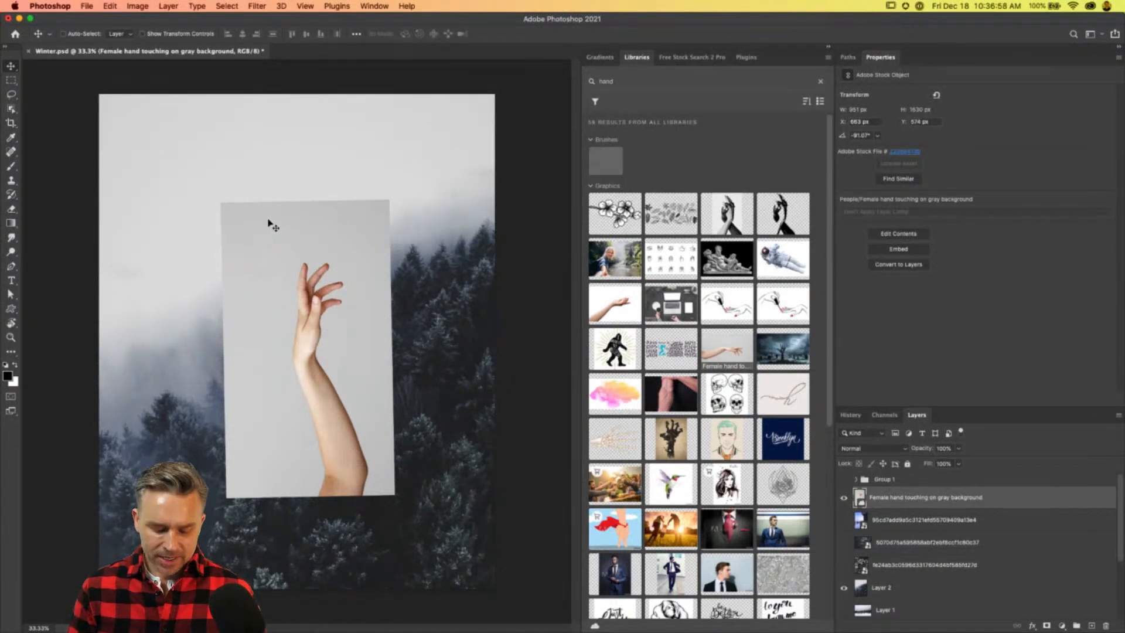
pyautogui.press('super+plus')
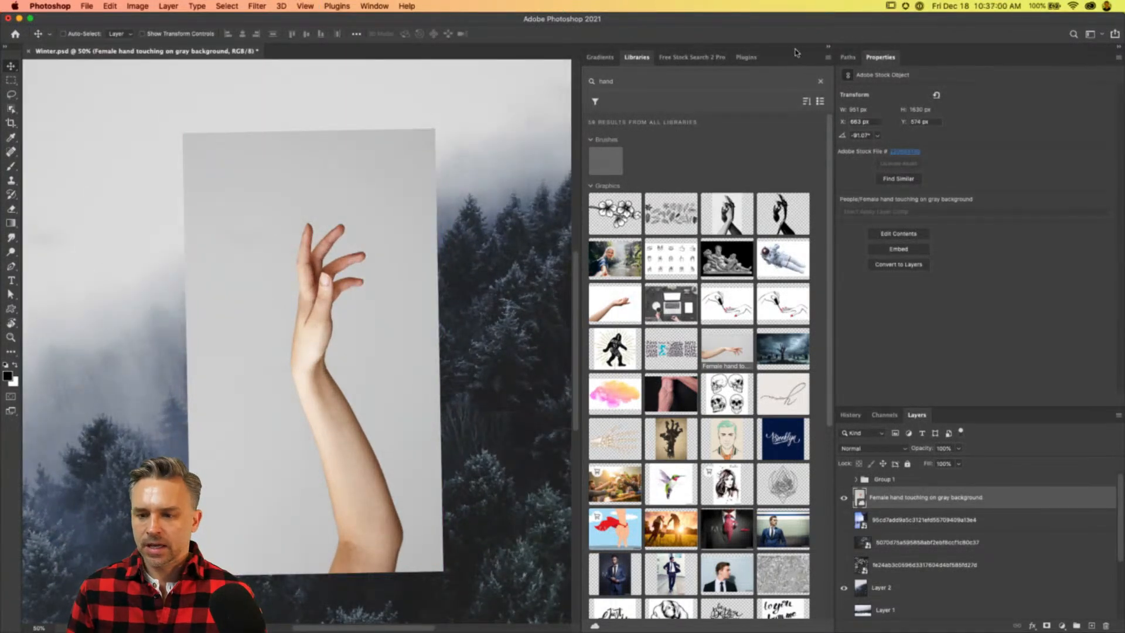
pyautogui.click(828, 48)
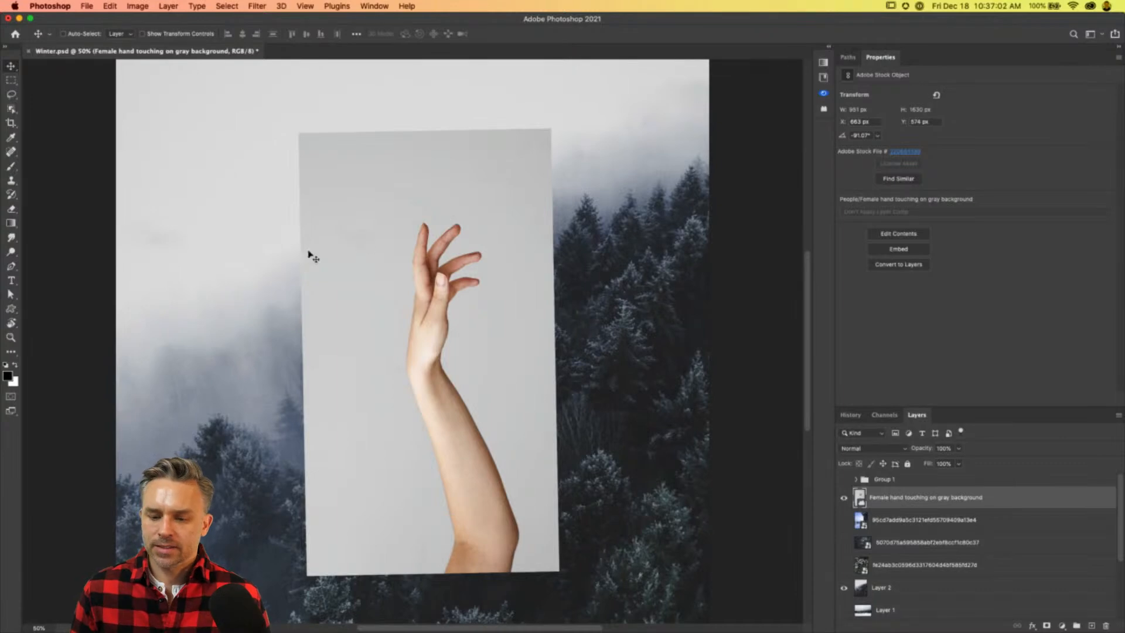
# Straighten the hand image by setting its rotation angle to -90°.
pyautogui.press('super+t')
pyautogui.moveTo(289, 124); pyautogui.dragTo(296, 122)
pyautogui.press('Return')
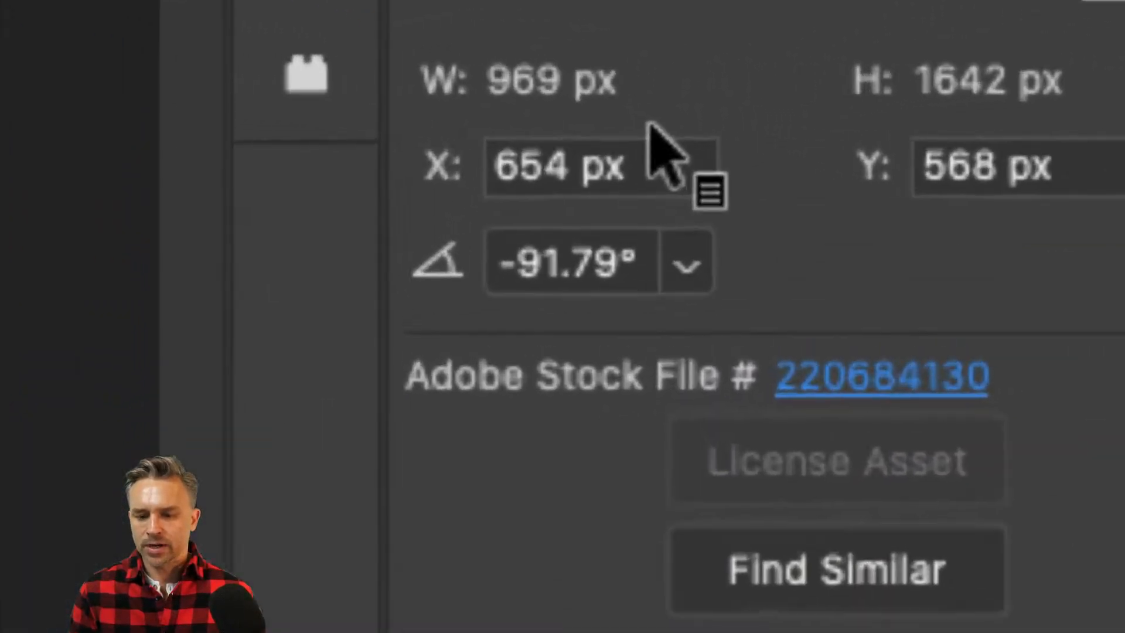
pyautogui.click(643, 184)
pyautogui.write('-90')
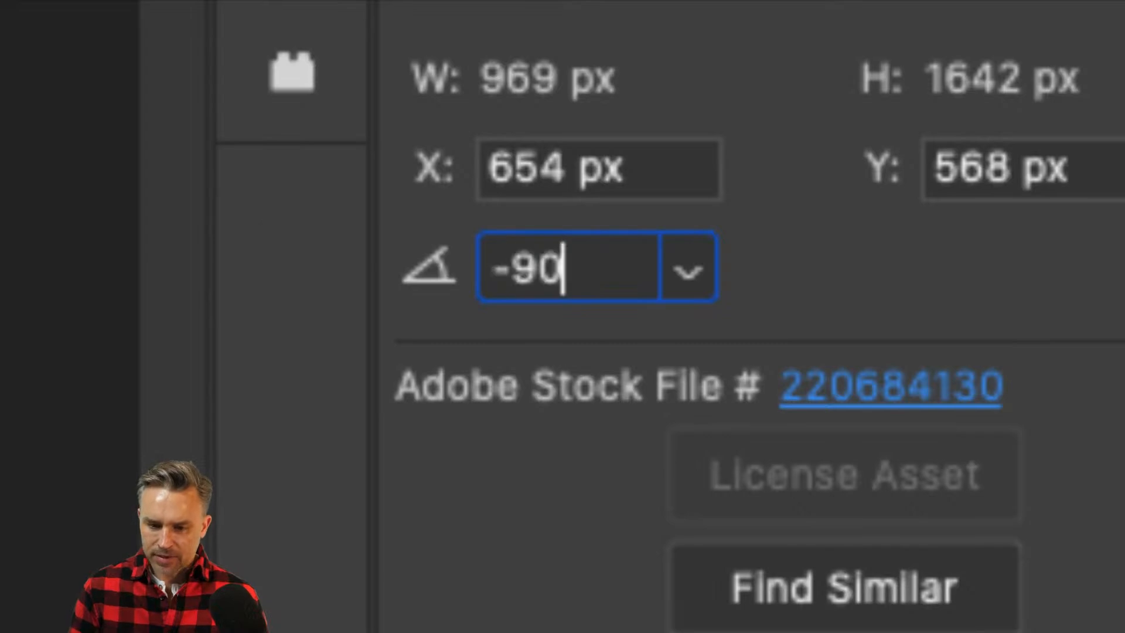
pyautogui.press('Return')
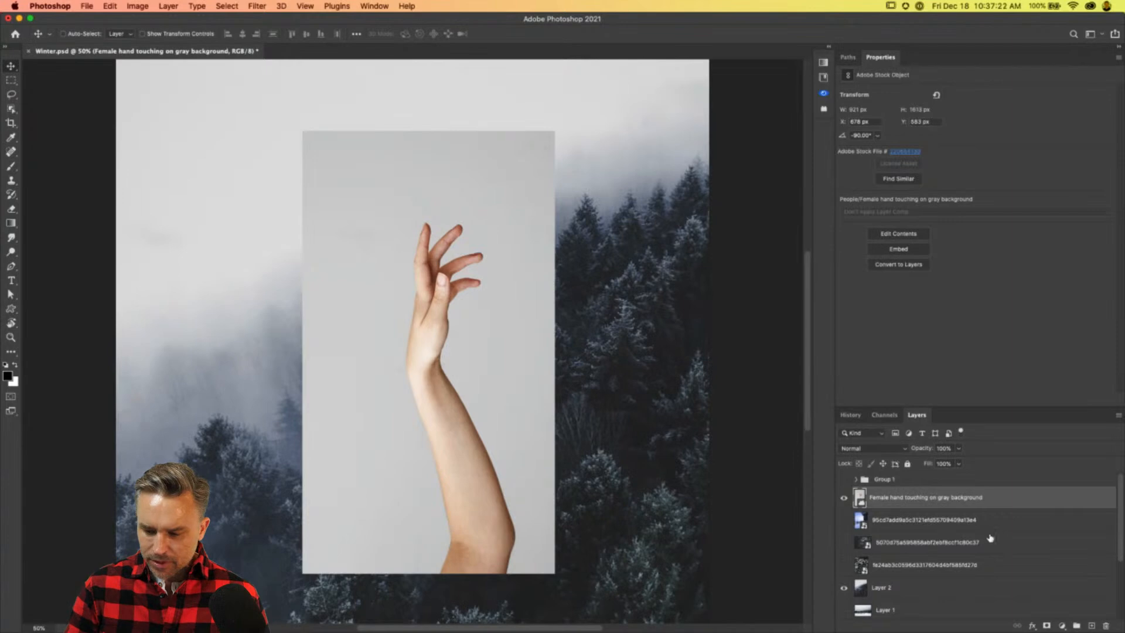
# Rasterize the hand layer and remove its gray background.
pyautogui.rightClick(1002, 505)
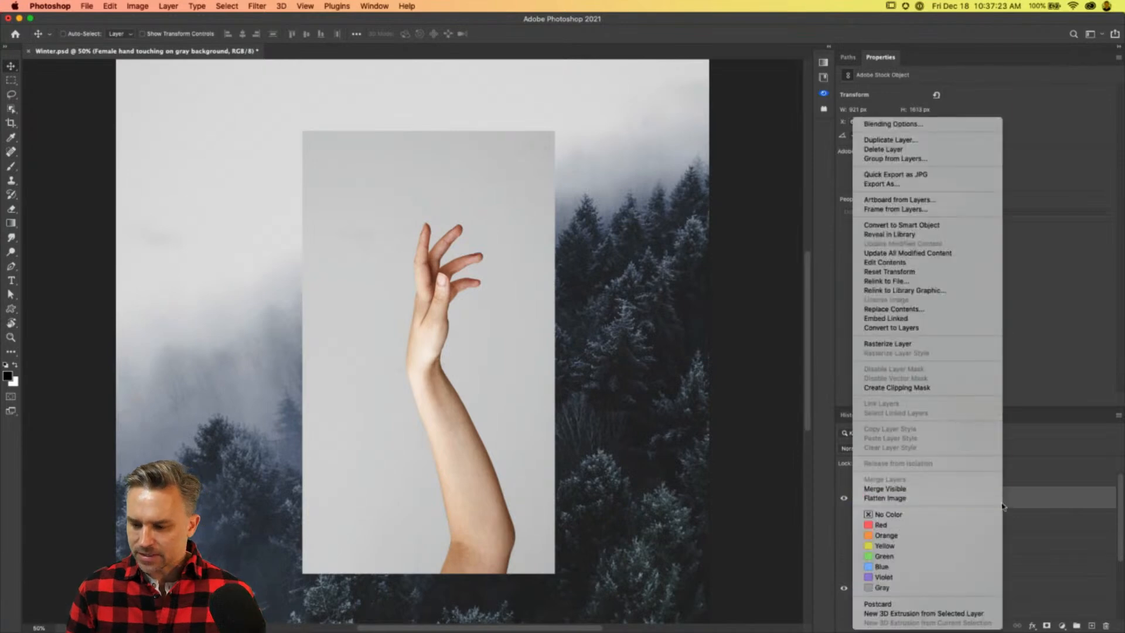
pyautogui.click(944, 344)
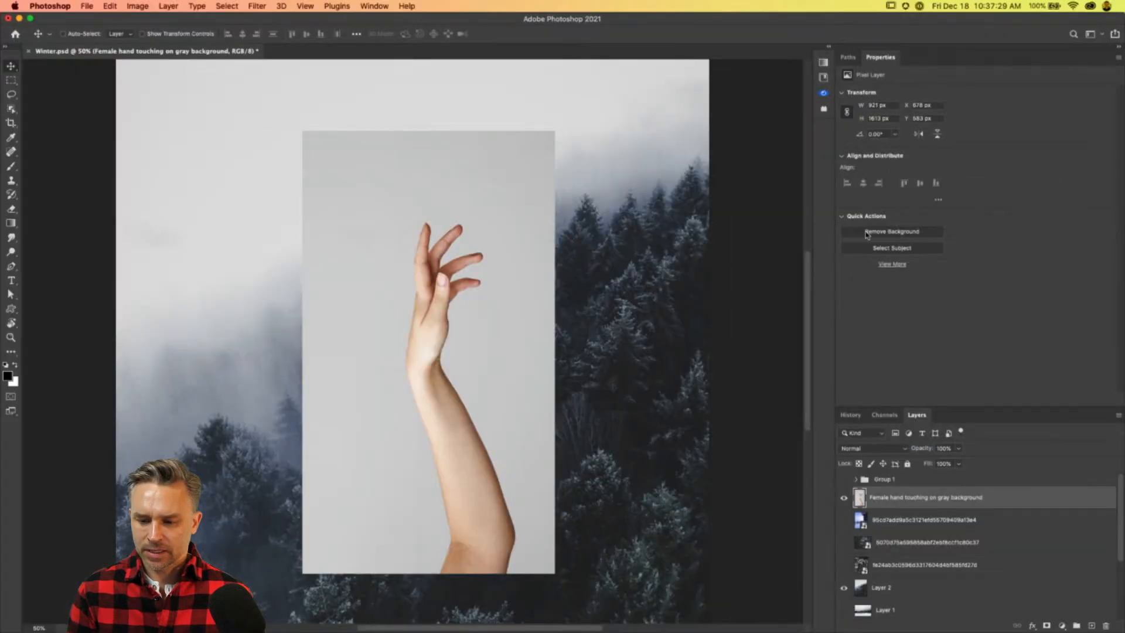
pyautogui.click(866, 234)
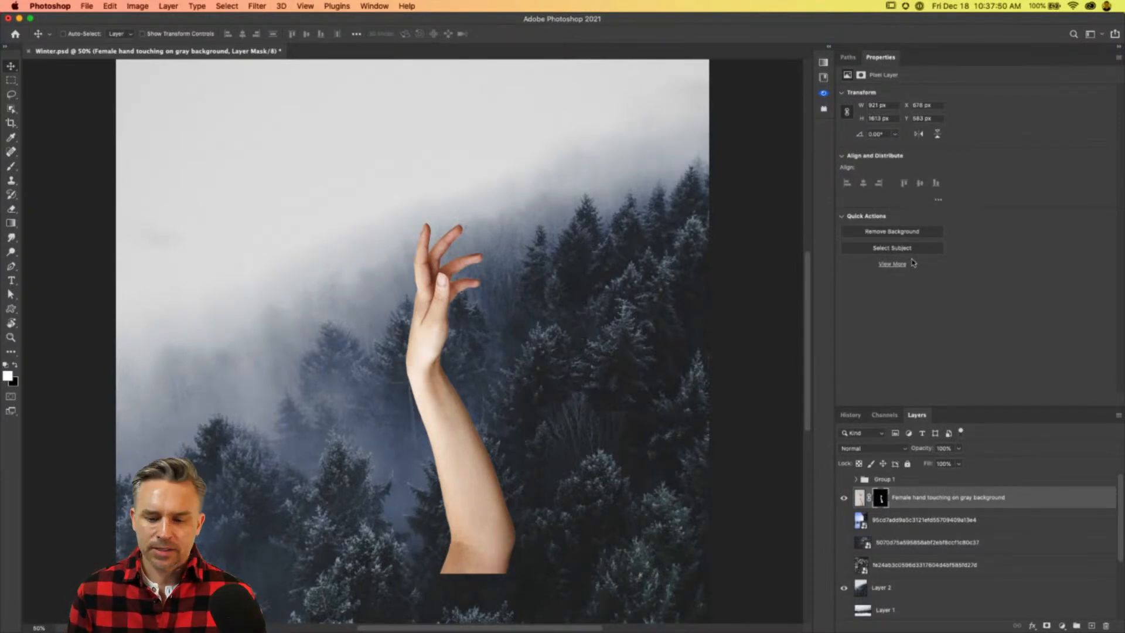
# Hide Layer 2 with the foggy forest, and move the cut-out hand down so that the arm meets the canvas's lower edge.
pyautogui.doubleClick(1002, 61)
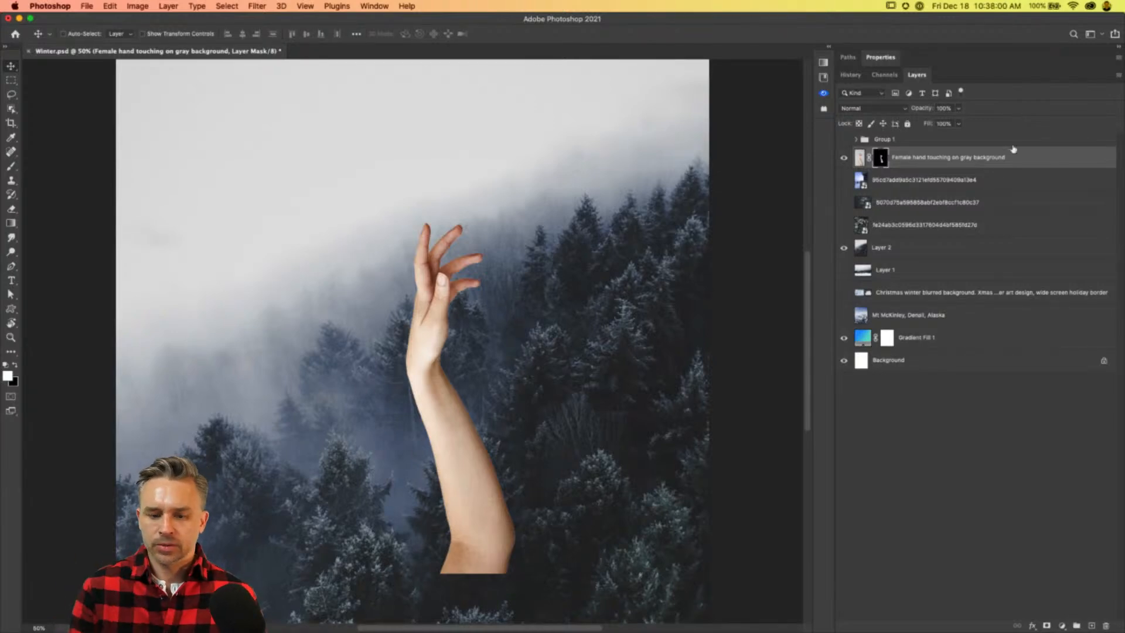
pyautogui.click(859, 157)
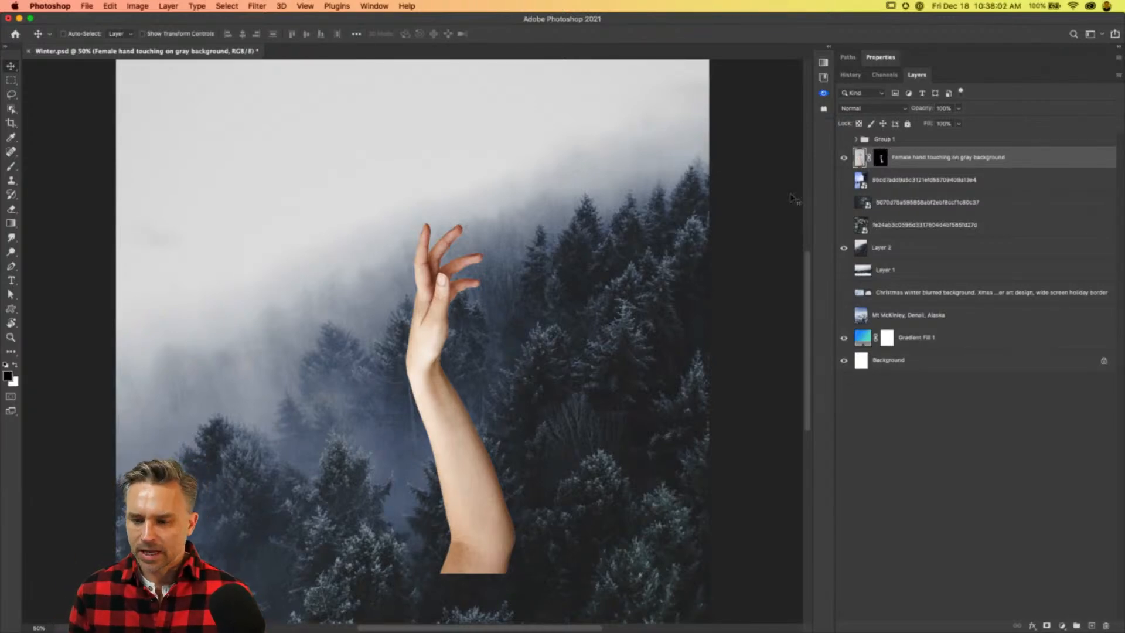
pyautogui.click(843, 247)
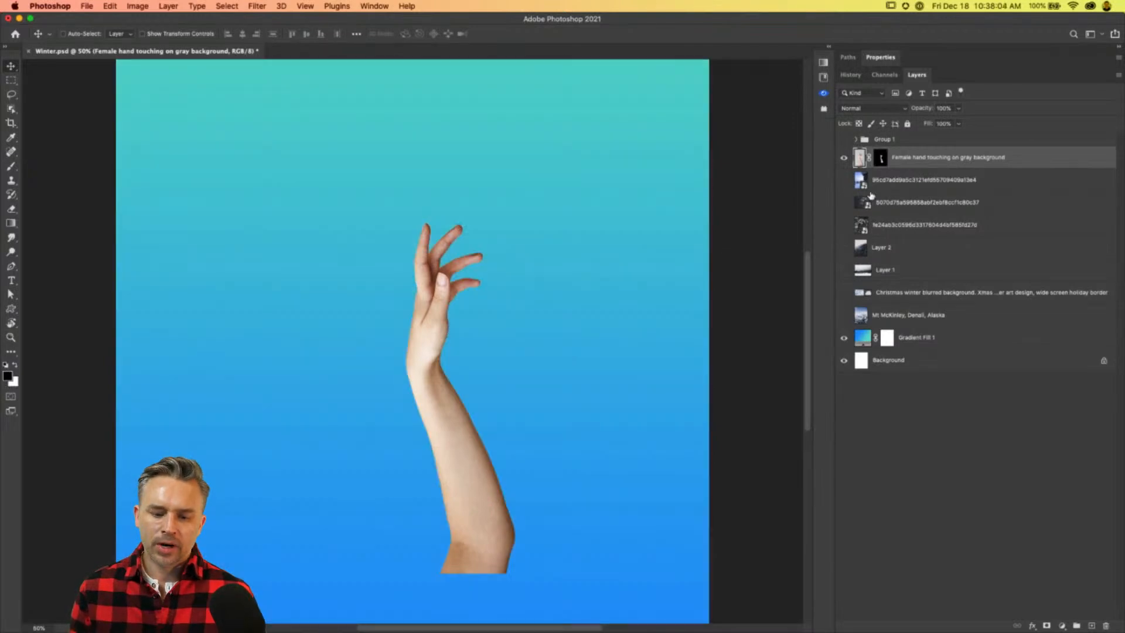
pyautogui.moveTo(433, 334); pyautogui.dragTo(413, 433)
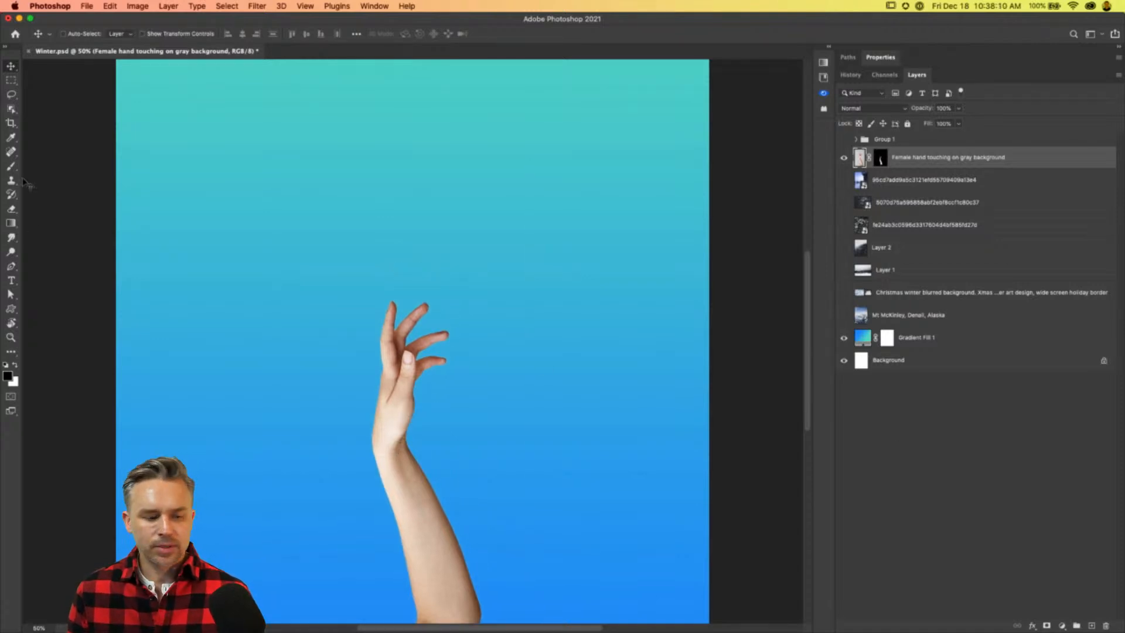
# Add a black text layer with the letter S in Adobe Clean Bold above the hand.
pyautogui.click(11, 280)
pyautogui.click(326, 229)
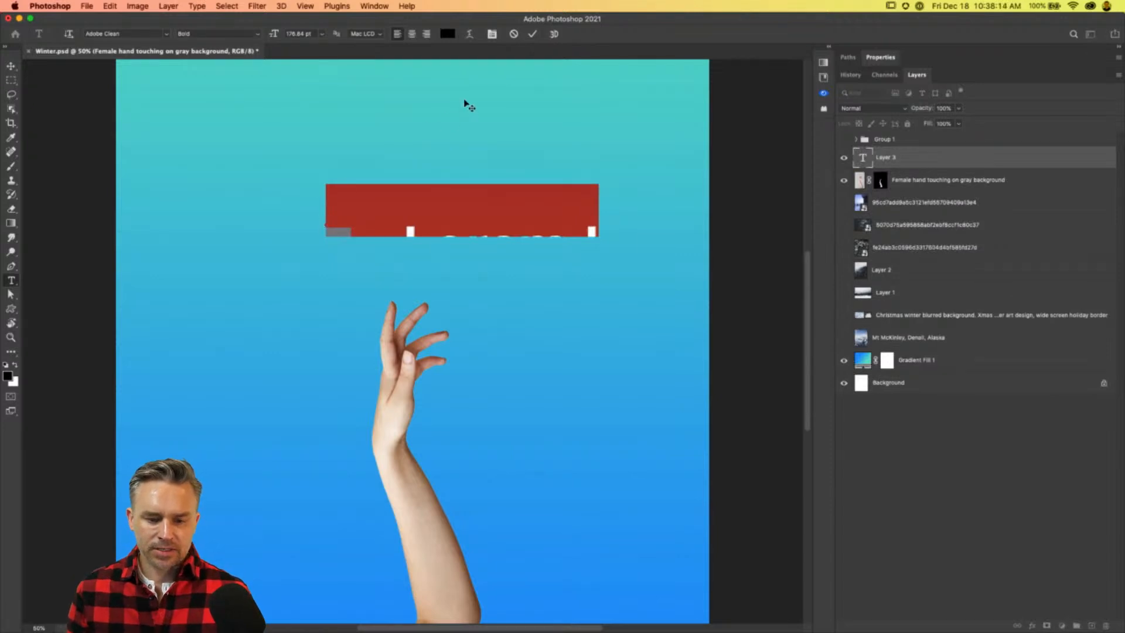
pyautogui.write('PT')
pyautogui.press('BackSpace')
pyautogui.press('BackSpace')
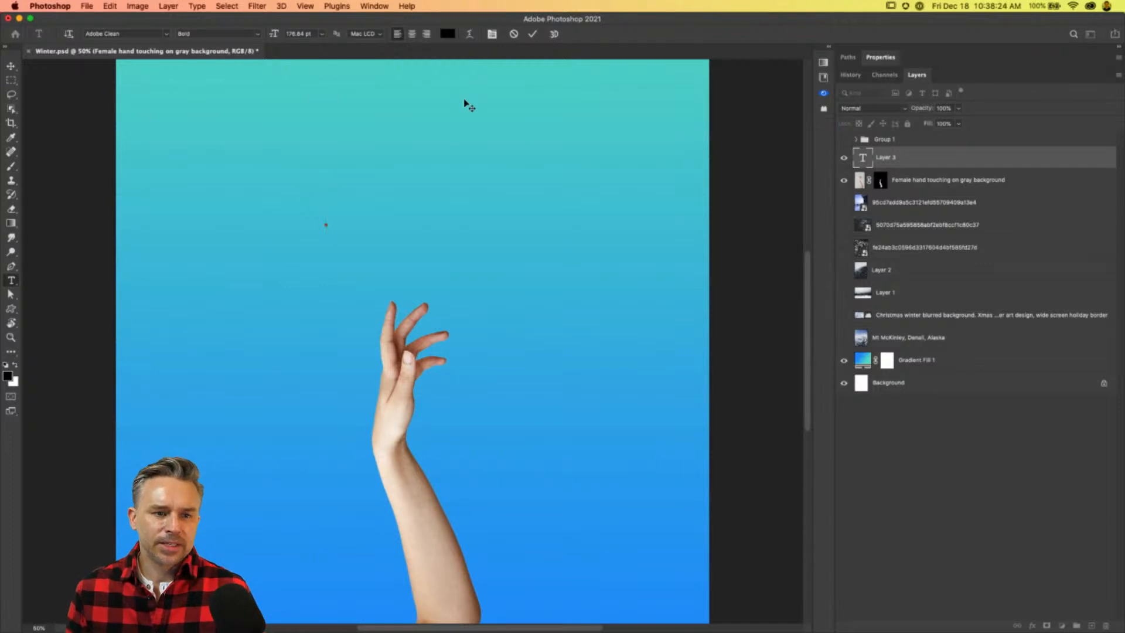
pyautogui.write('C')
pyautogui.press('BackSpace')
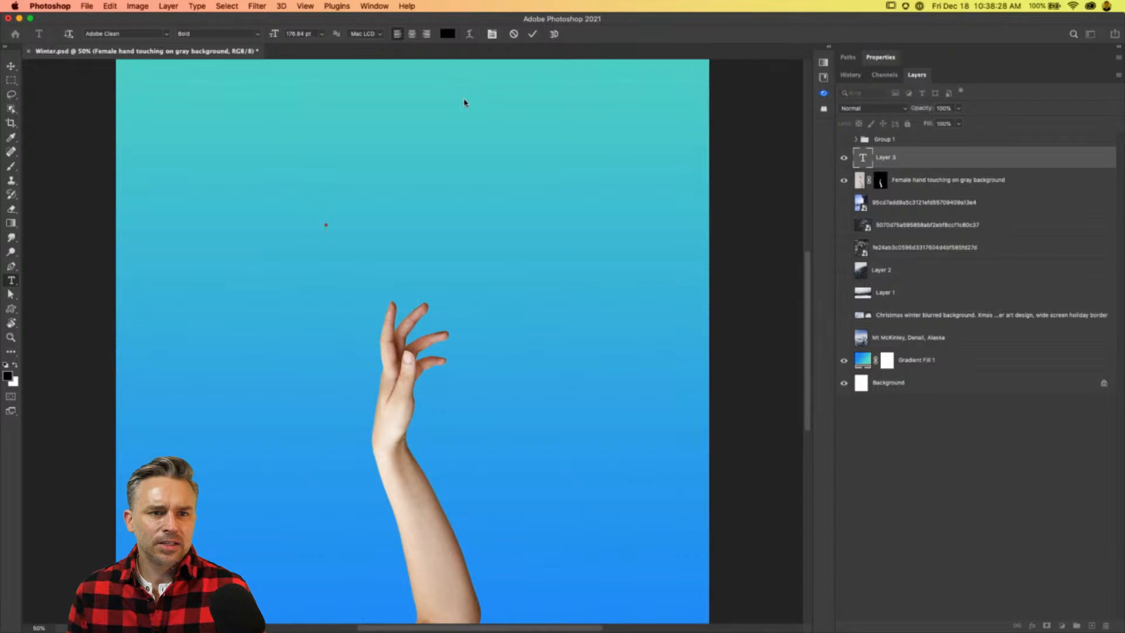
pyautogui.write('U')
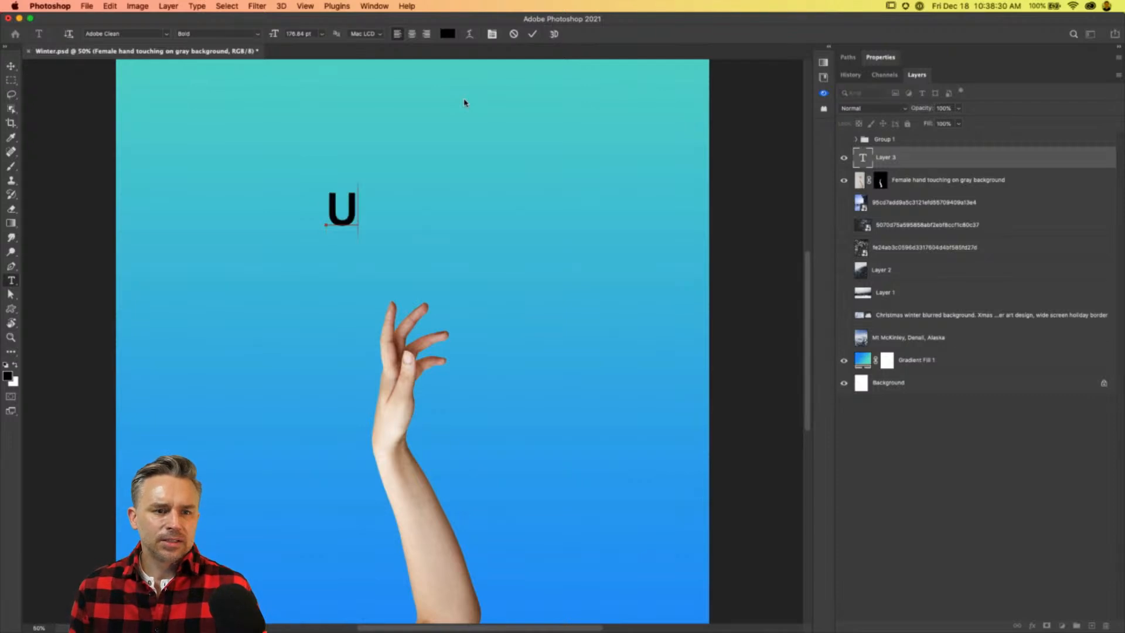
pyautogui.press('BackSpace')
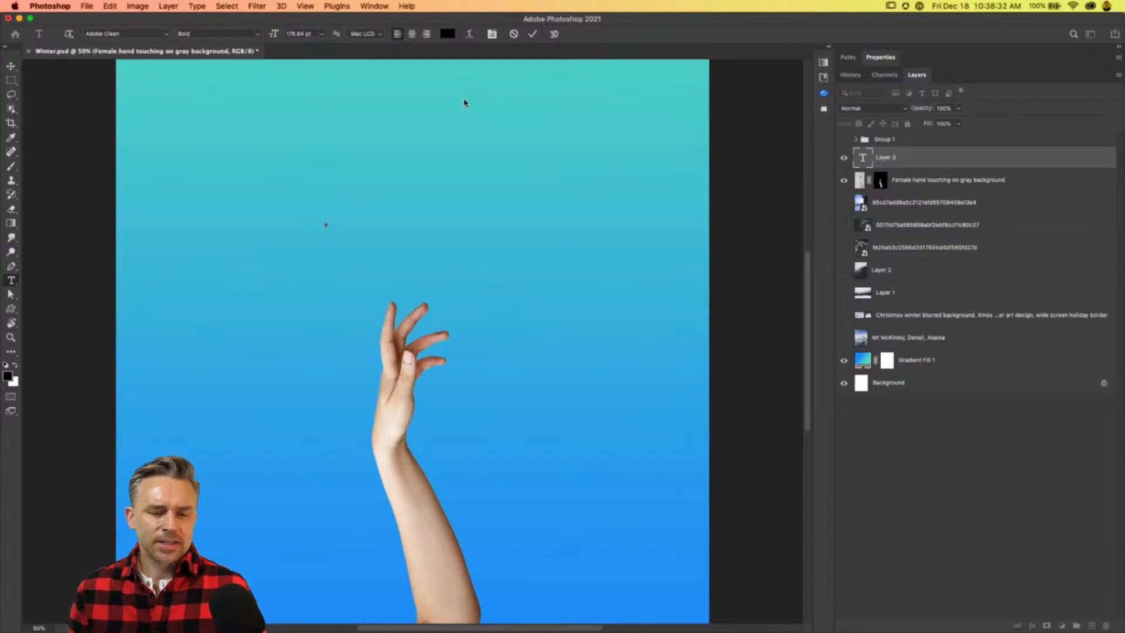
pyautogui.write('S')
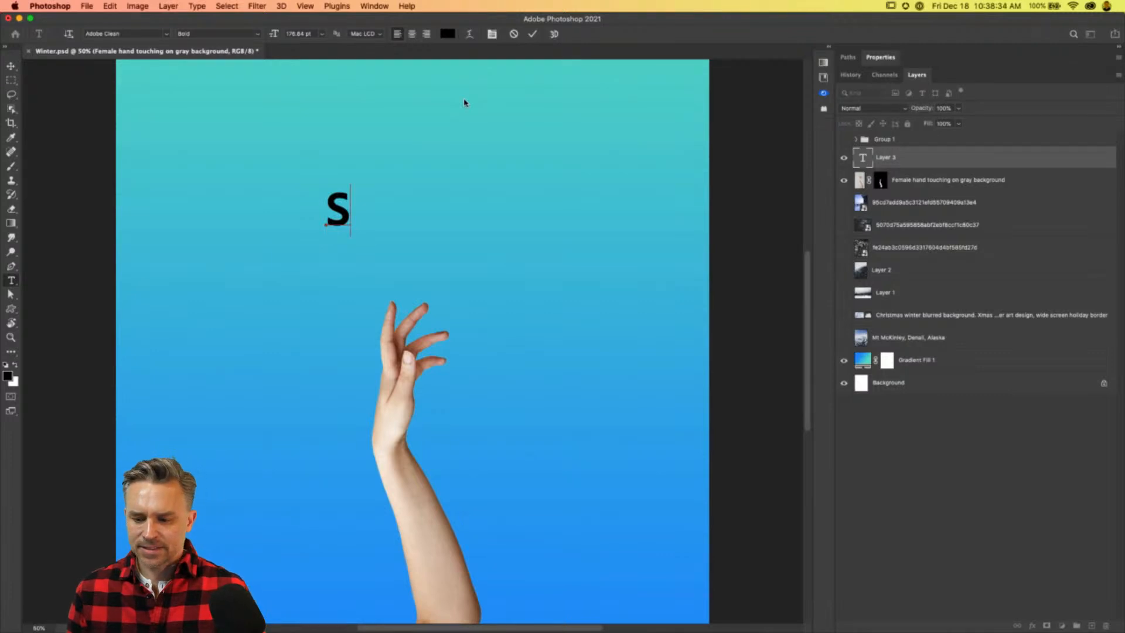
pyautogui.click(10, 66)
# Shift the letter S slightly and scale it up to about 372 pt.
pyautogui.moveTo(328, 193); pyautogui.dragTo(343, 188)
pyautogui.press('super+t')
pyautogui.moveTo(331, 237); pyautogui.dragTo(305, 282)
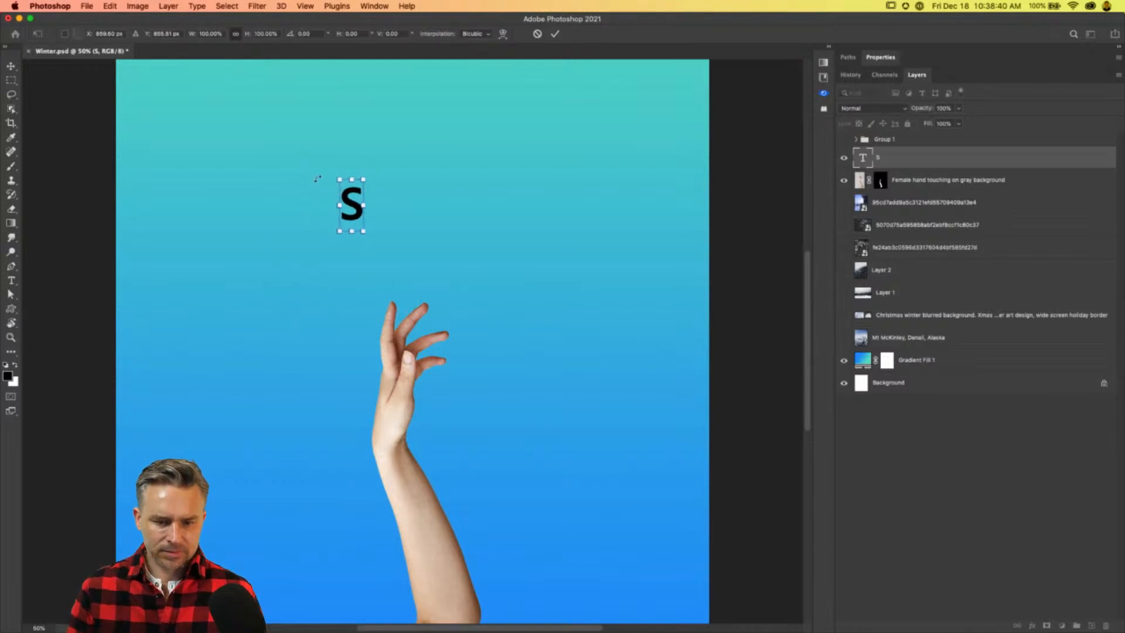
pyautogui.moveTo(337, 179); pyautogui.dragTo(294, 131)
pyautogui.press('Return')
pyautogui.doubleClick(352, 199)
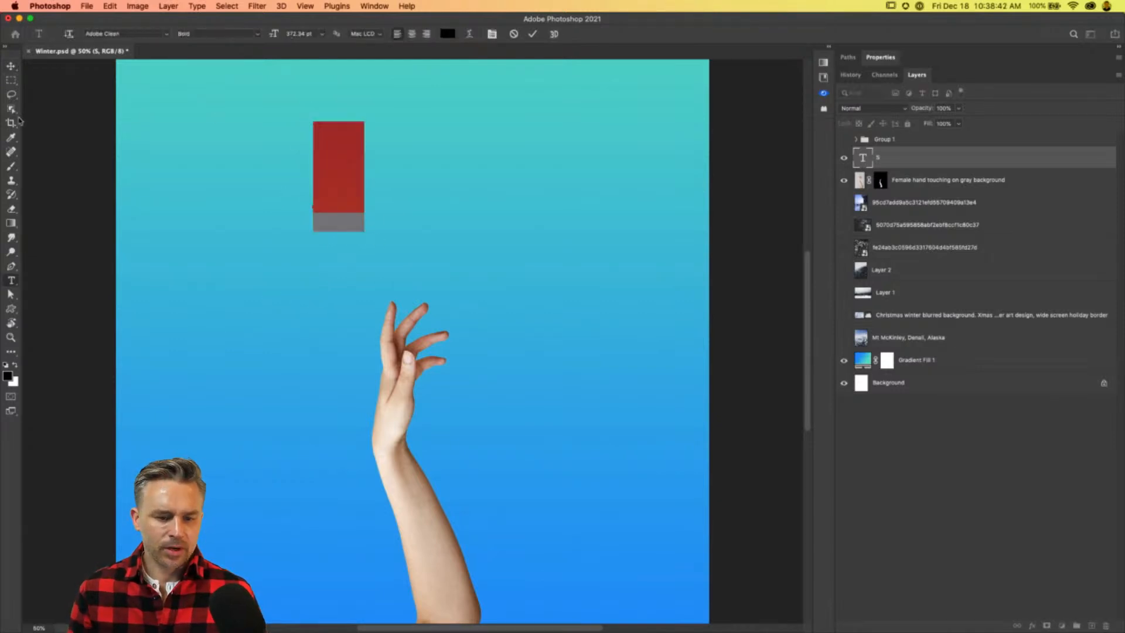
pyautogui.click(10, 66)
# Filter the font list to Serif and set the letter S in Big Caslon.
pyautogui.click(11, 280)
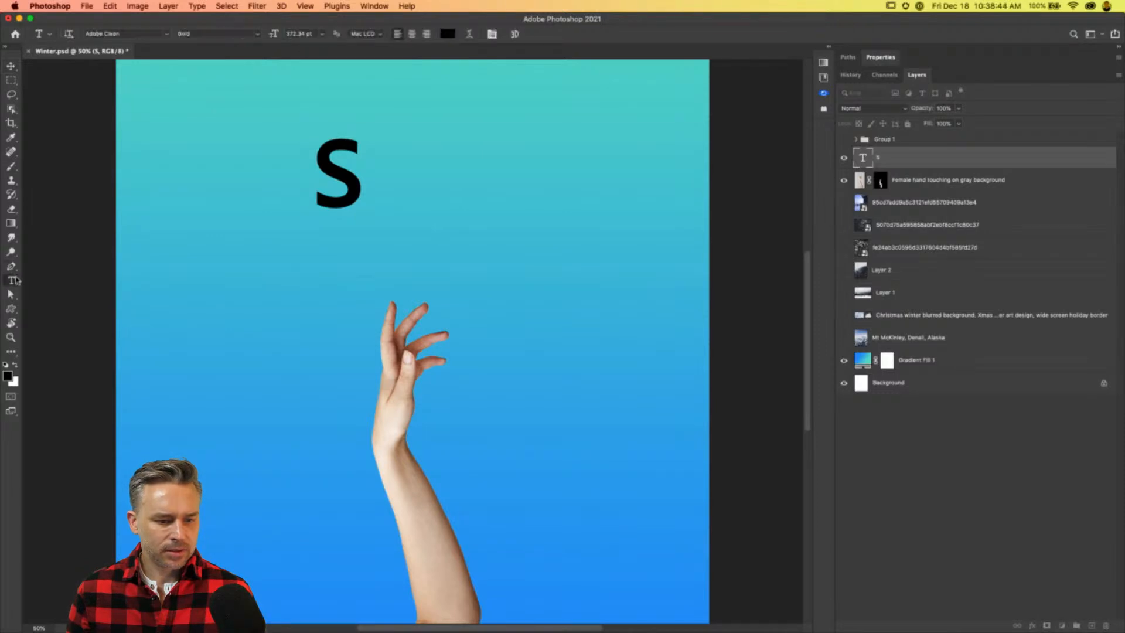
pyautogui.click(880, 56)
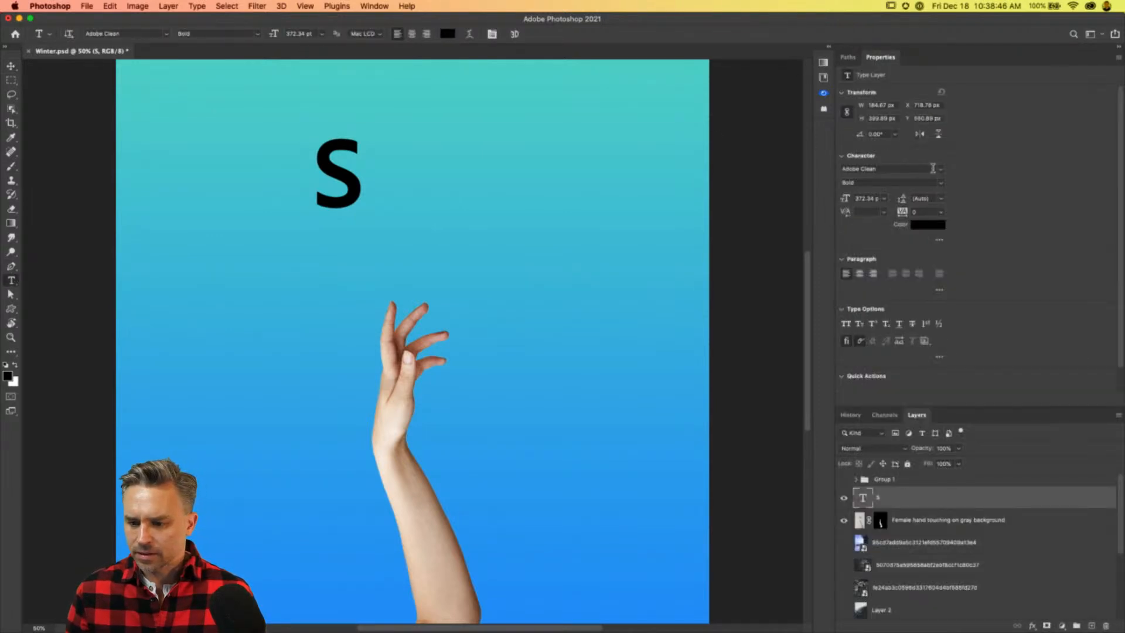
pyautogui.click(940, 171)
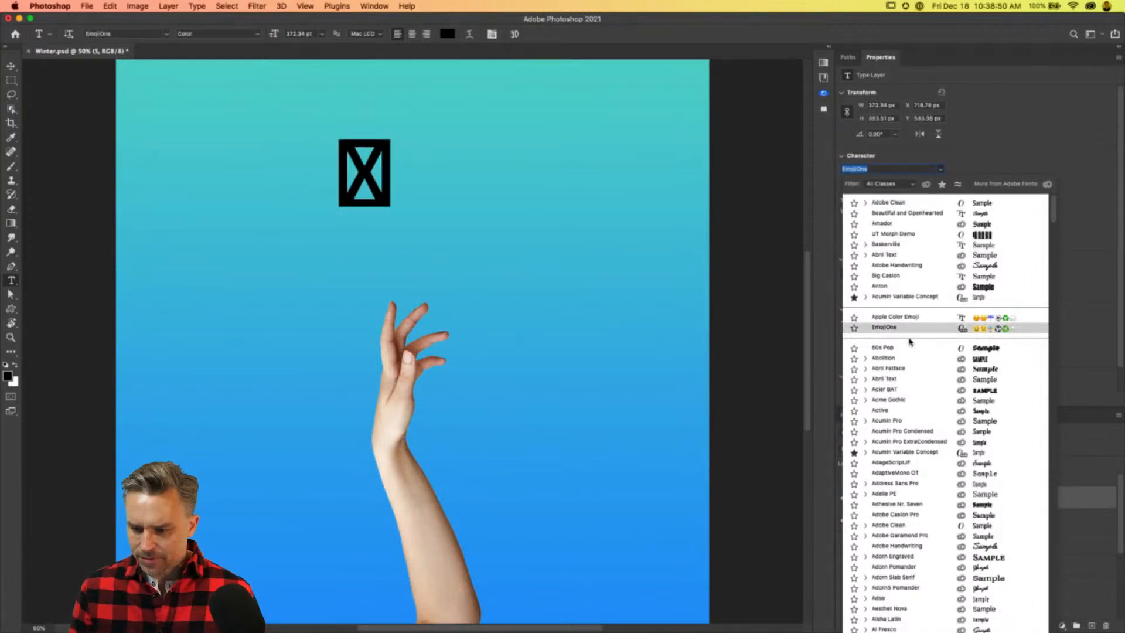
pyautogui.click(886, 184)
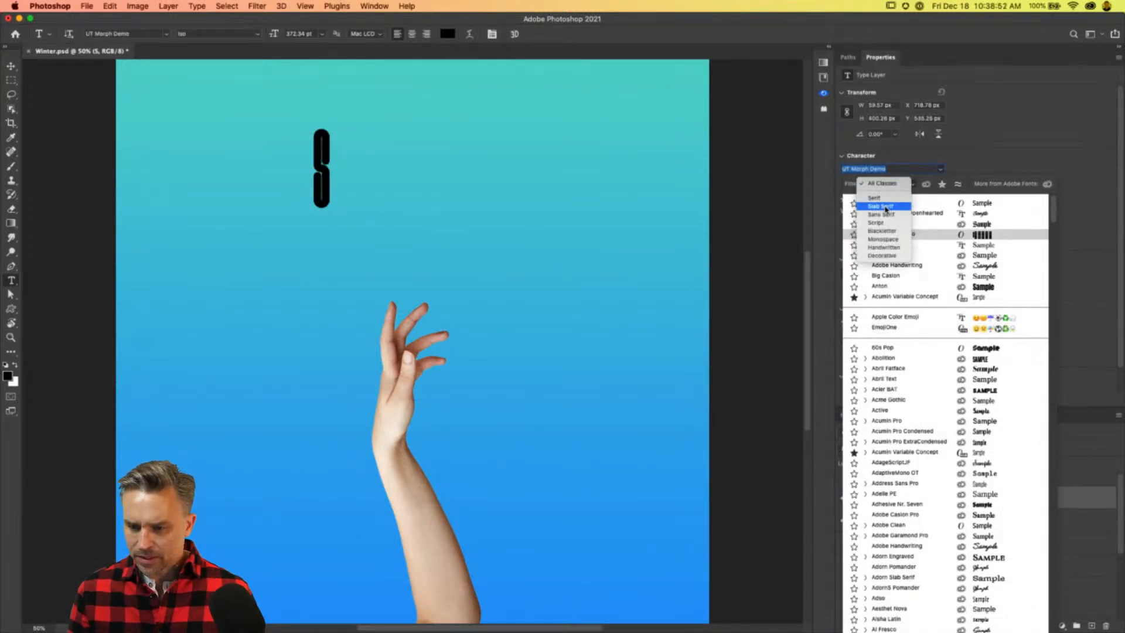
pyautogui.click(890, 199)
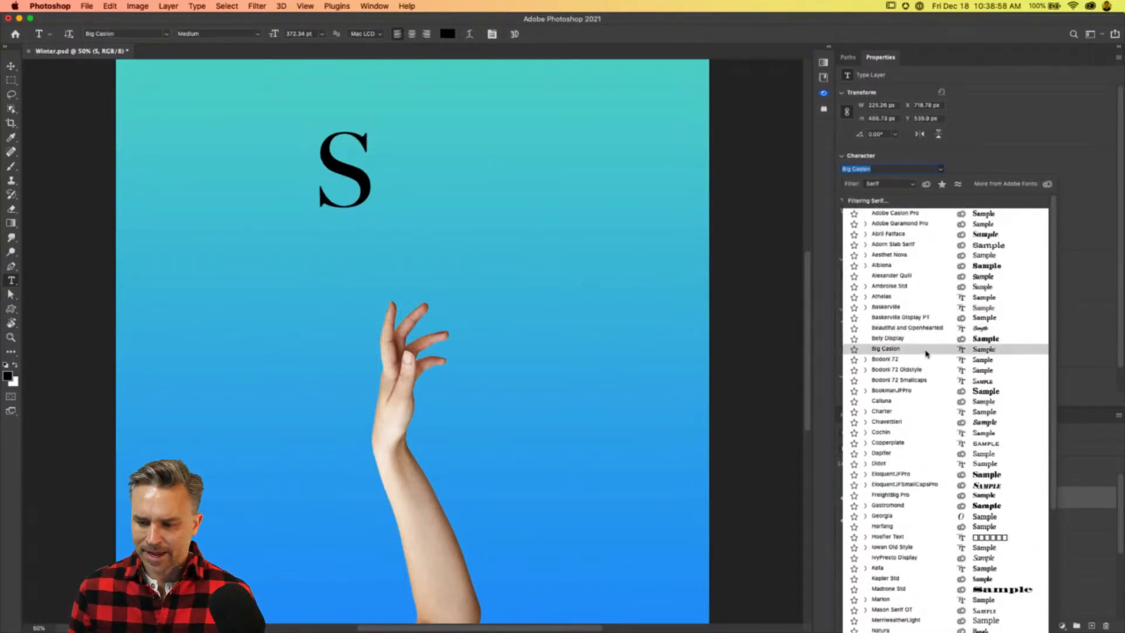
pyautogui.click(926, 353)
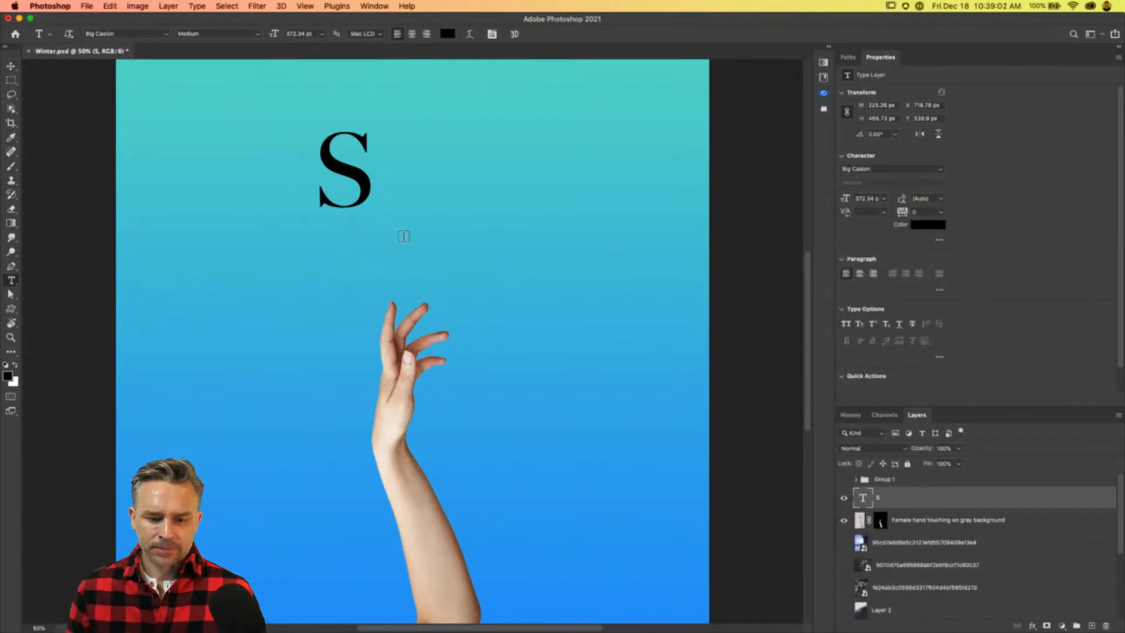
# Duplicate the S layer and offset the copy down and to the right so that the two letters overlap.
pyautogui.click(11, 66)
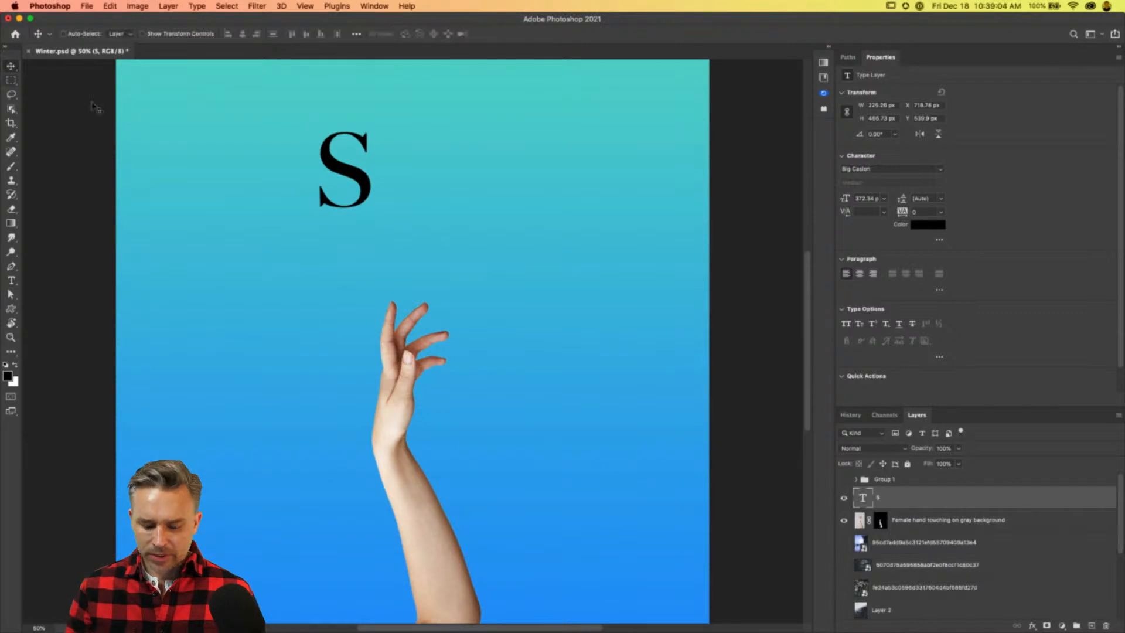
pyautogui.press('super+j')
pyautogui.moveTo(285, 165); pyautogui.dragTo(305, 203)
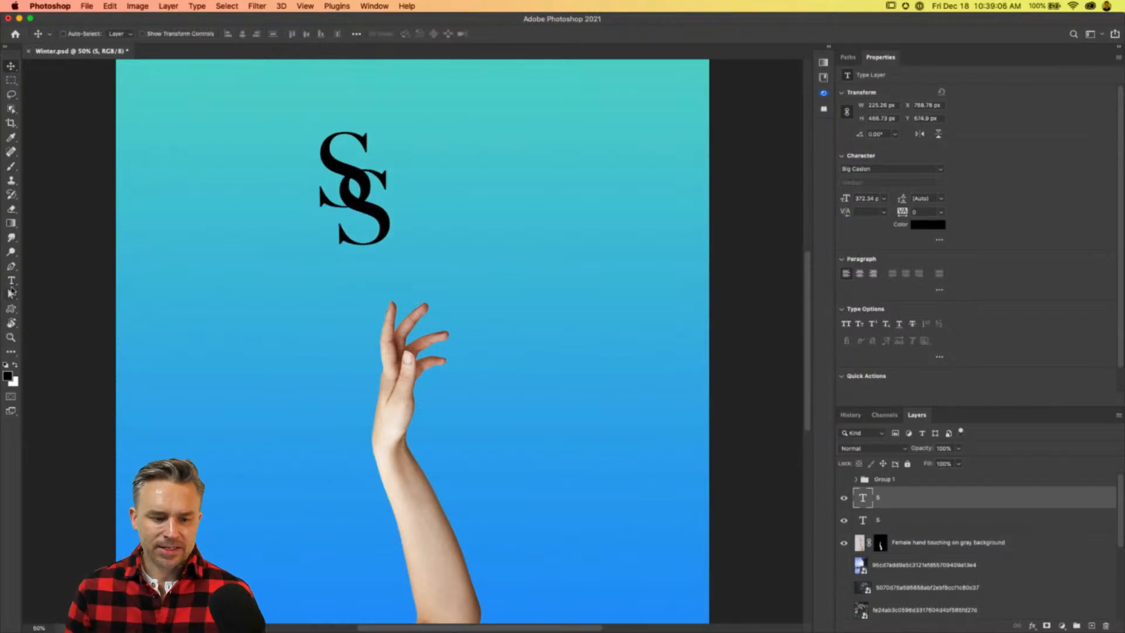
# Add a separate text layer with the letter L to the right of the overlapping S letters.
pyautogui.click(11, 280)
pyautogui.click(471, 214)
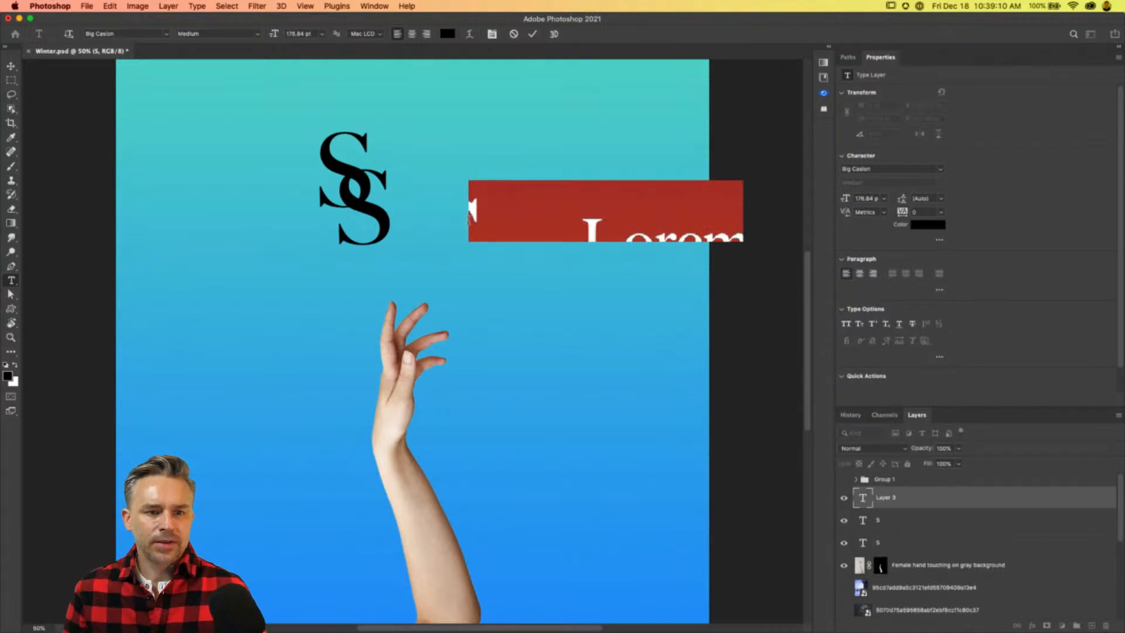
pyautogui.write('L')
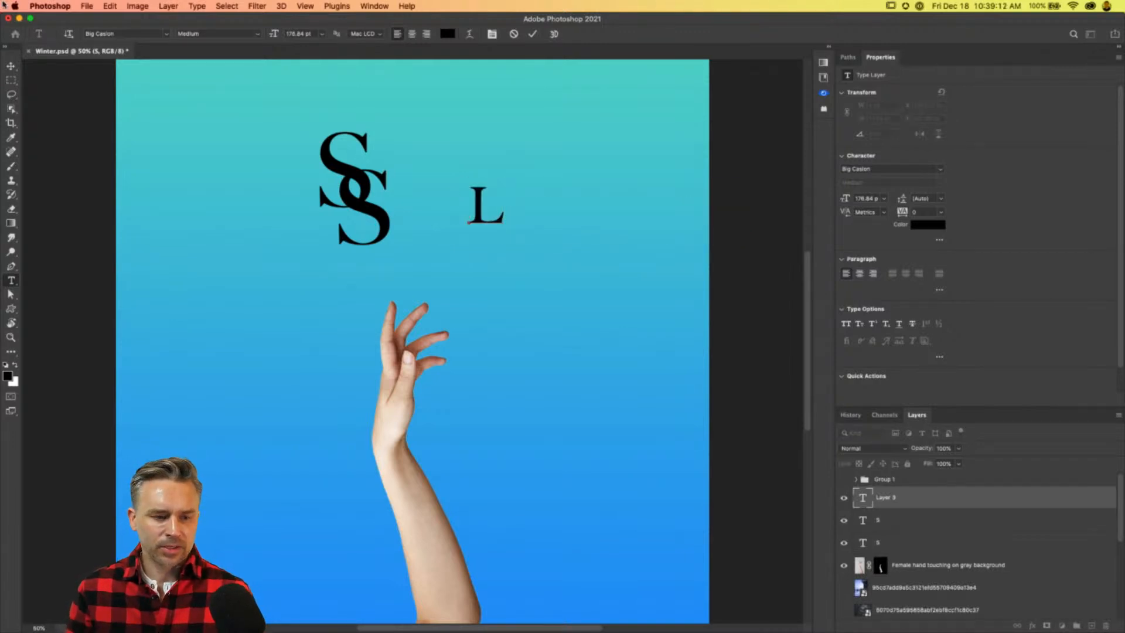
pyautogui.click(13, 69)
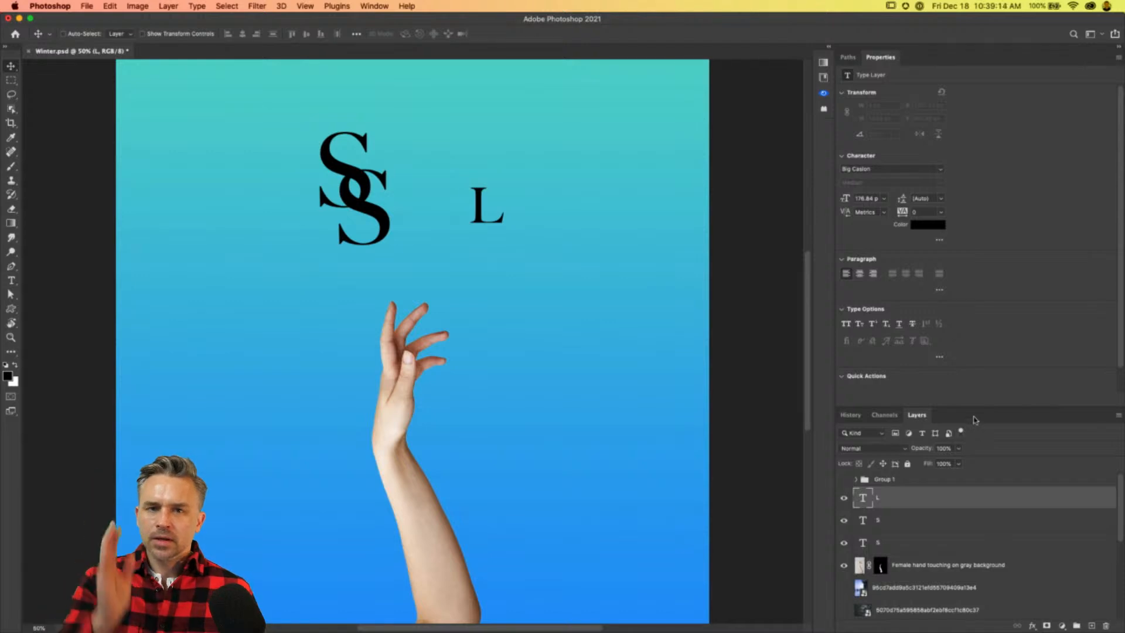
# Duplicate the L layer, change the copy to the letter M, and place it just below and slightly right of the L.
pyautogui.press('super+j')
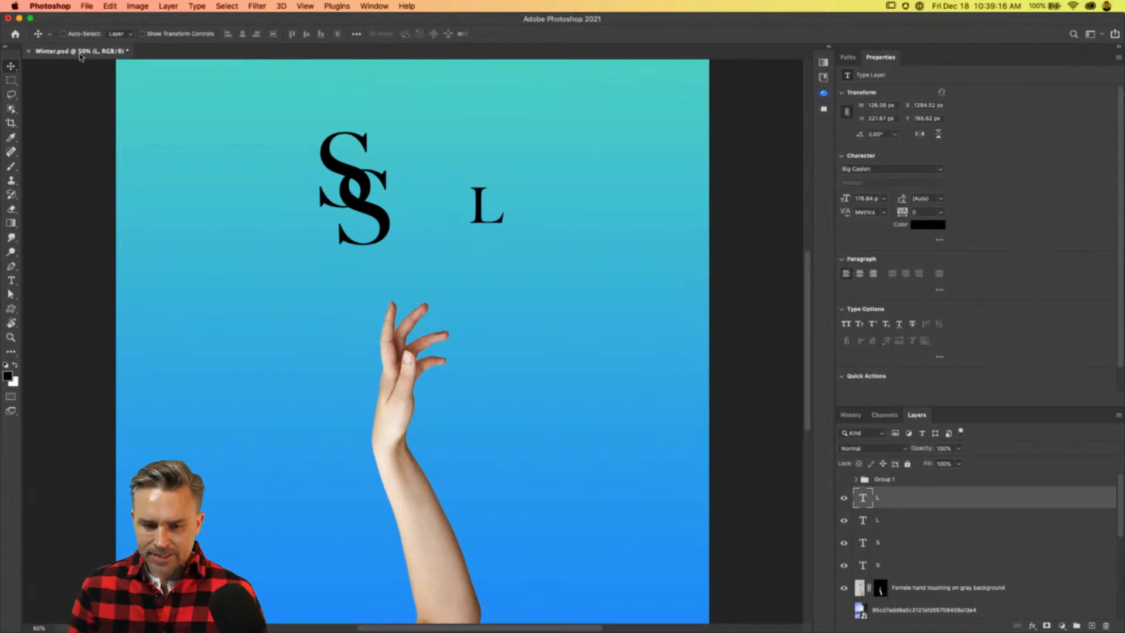
pyautogui.moveTo(523, 204); pyautogui.dragTo(540, 260)
pyautogui.click(11, 280)
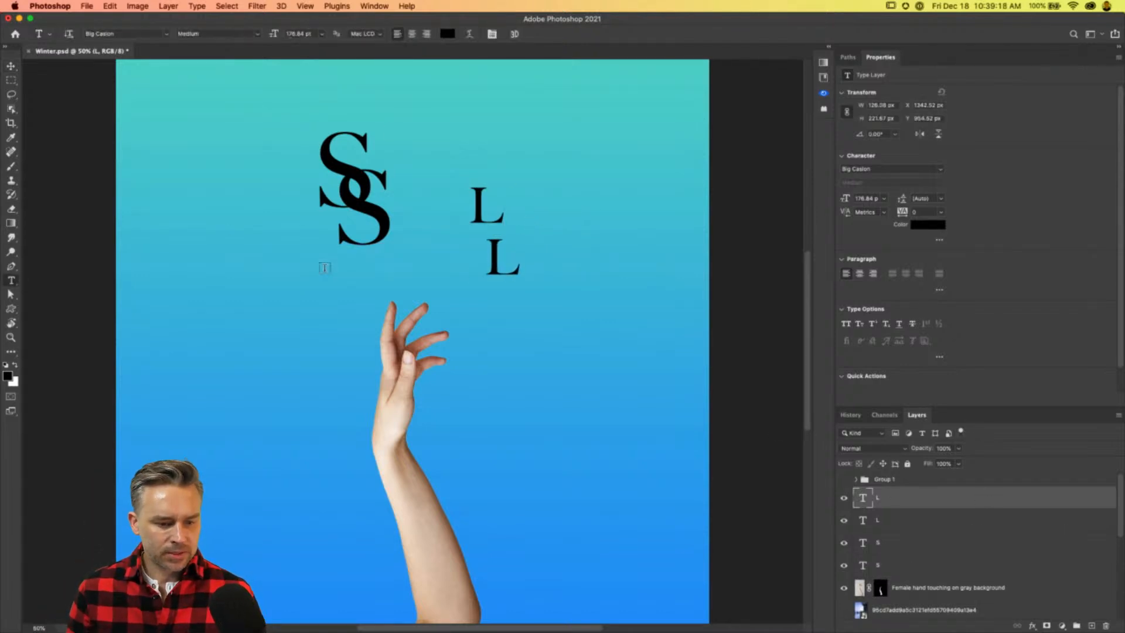
pyautogui.doubleClick(490, 256)
pyautogui.write('M')
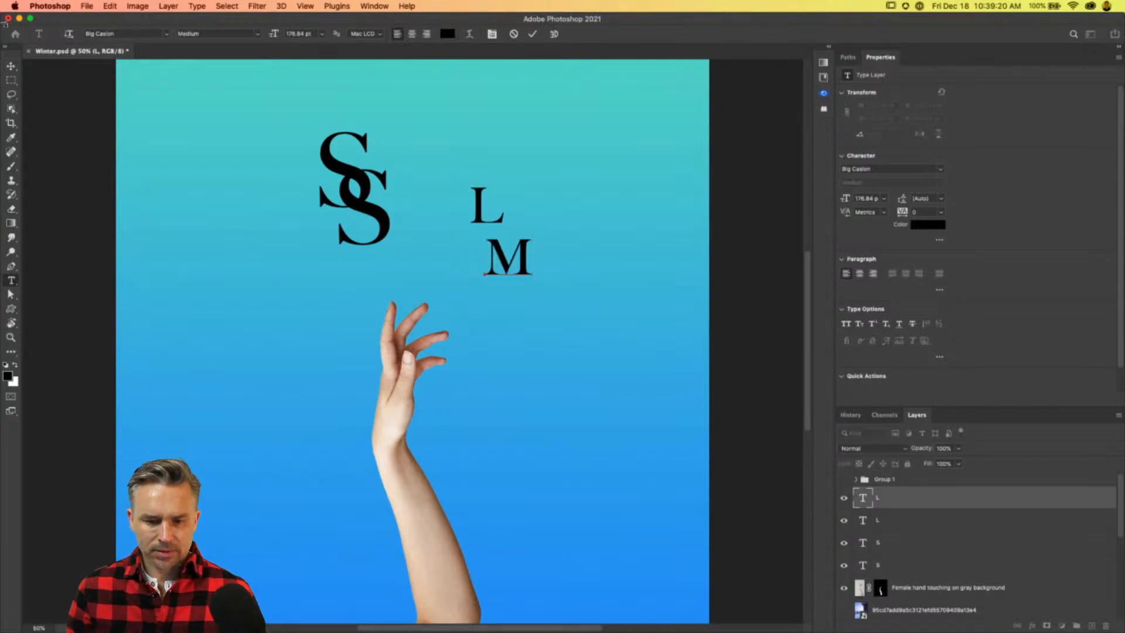
pyautogui.click(11, 66)
pyautogui.moveTo(452, 282)
pyautogui.mouseDown()
pyautogui.moveTo(445, 271)
pyautogui.moveTo(442, 280)
pyautogui.mouseUp()
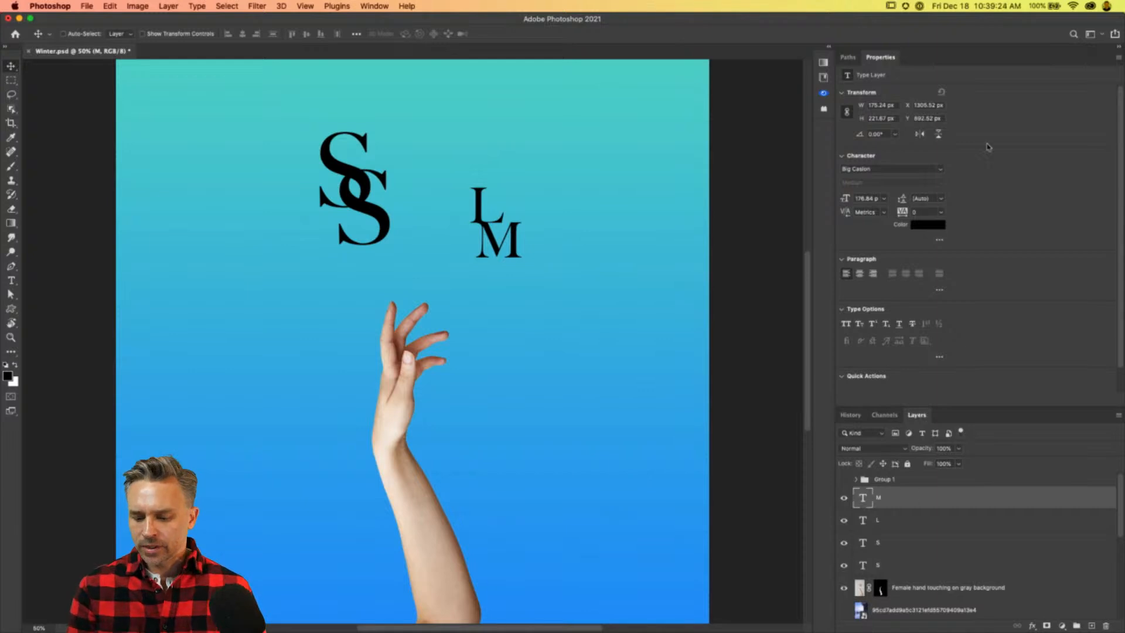
# Scale down the two overlapping S letters together and place them directly above the L.
pyautogui.doubleClick(974, 56)
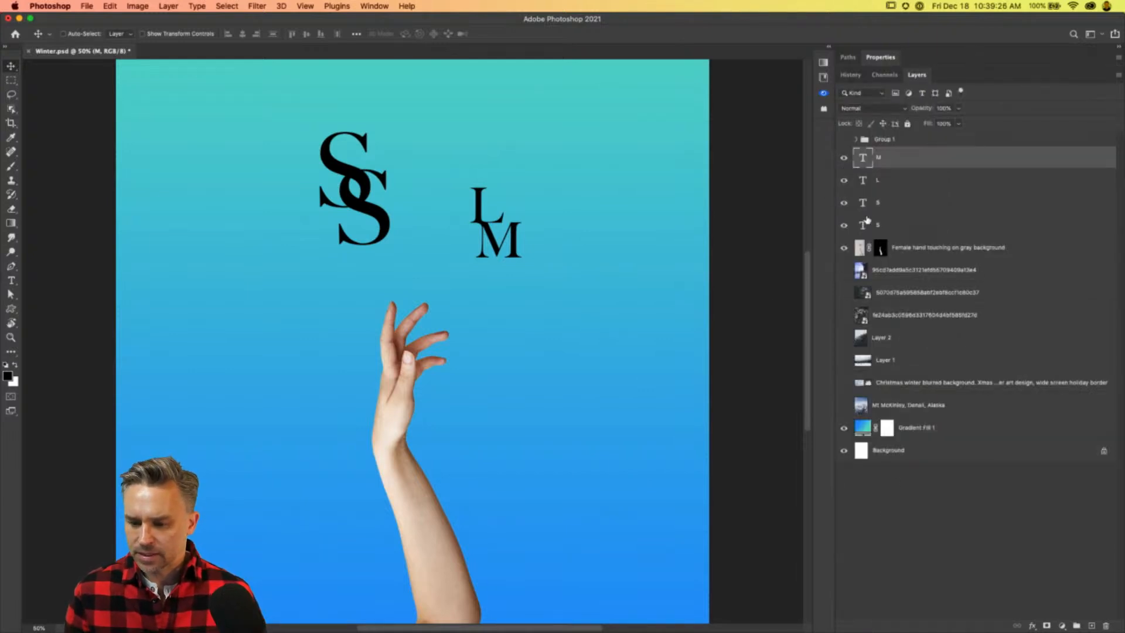
pyautogui.keyDown('shift'); pyautogui.click(901, 224); pyautogui.keyUp('shift')
pyautogui.click(923, 209)
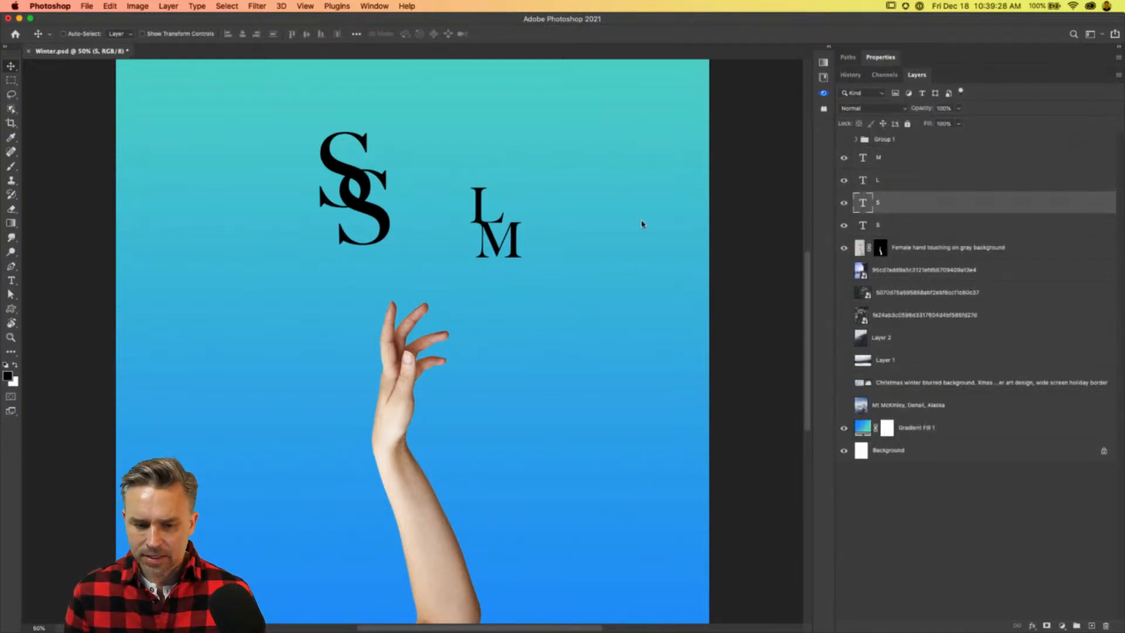
pyautogui.keyDown('shift'); pyautogui.click(883, 225); pyautogui.keyUp('shift')
pyautogui.moveTo(329, 196); pyautogui.dragTo(472, 184)
pyautogui.press('super+t')
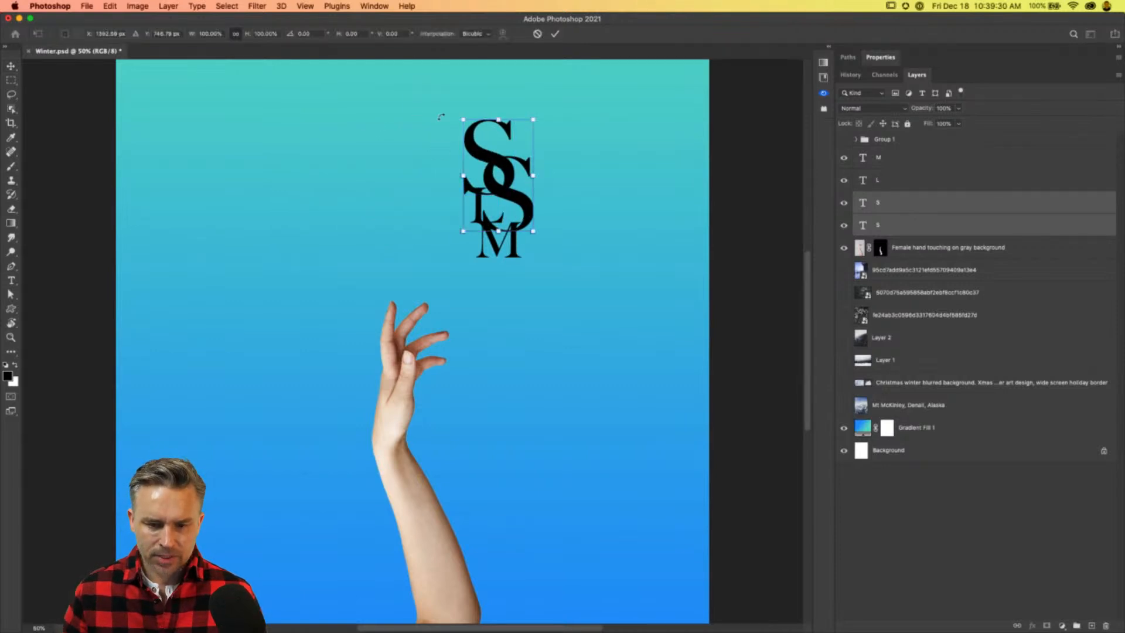
pyautogui.moveTo(462, 118); pyautogui.dragTo(477, 178)
pyautogui.press('Return')
pyautogui.moveTo(520, 207); pyautogui.dragTo(508, 173)
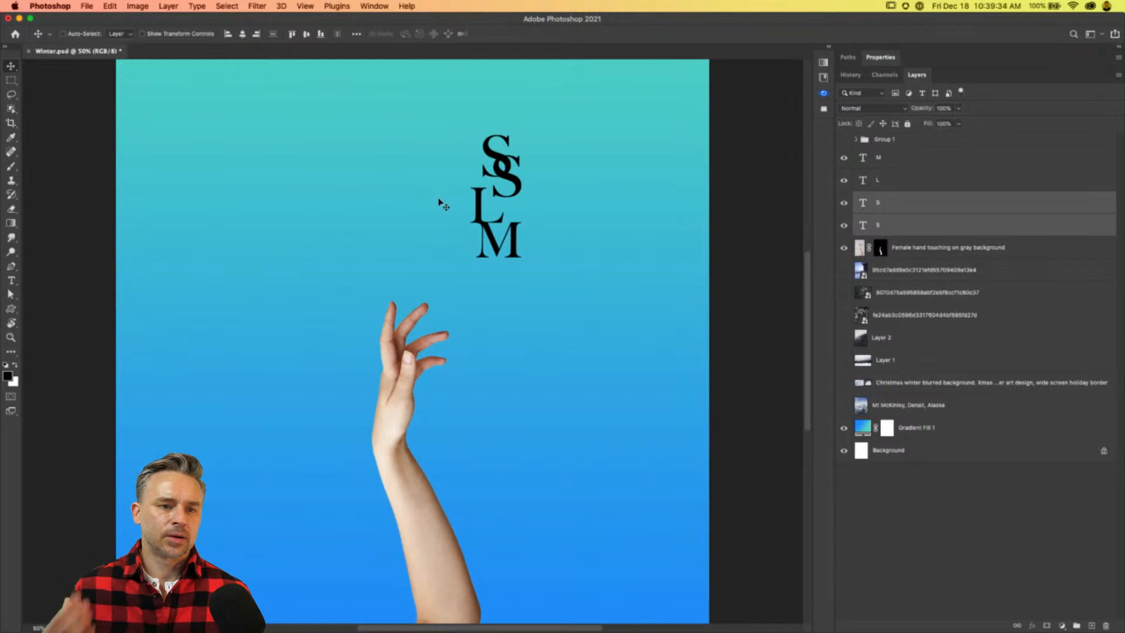
# Add a separate text layer with the letter F just below and slightly right of the M.
pyautogui.click(14, 282)
pyautogui.click(492, 296)
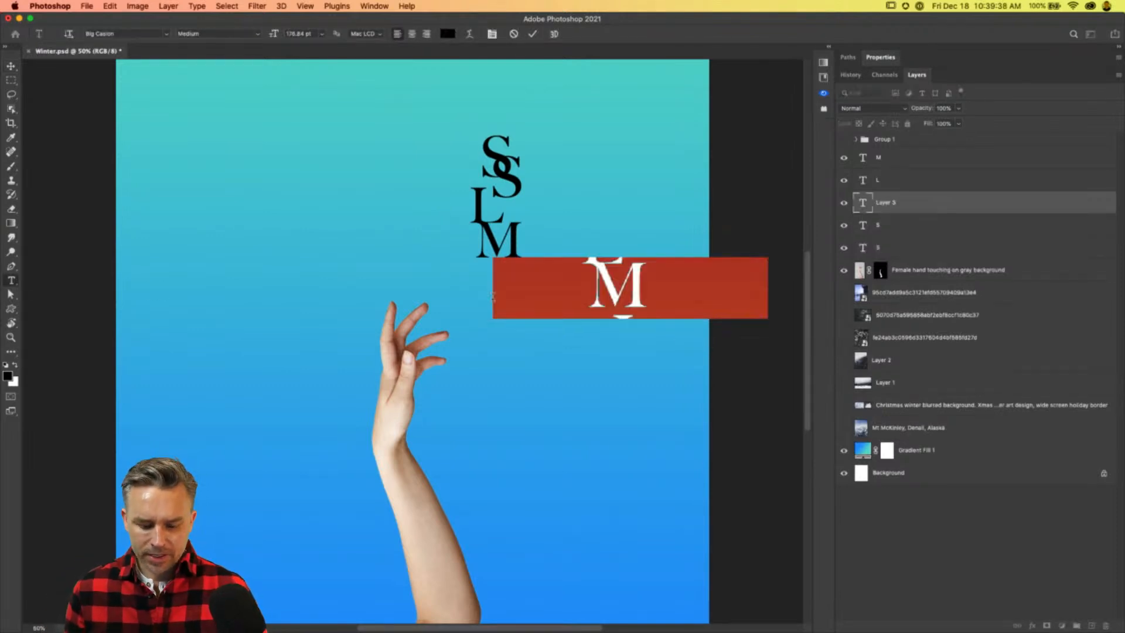
pyautogui.write('F')
pyautogui.click(10, 65)
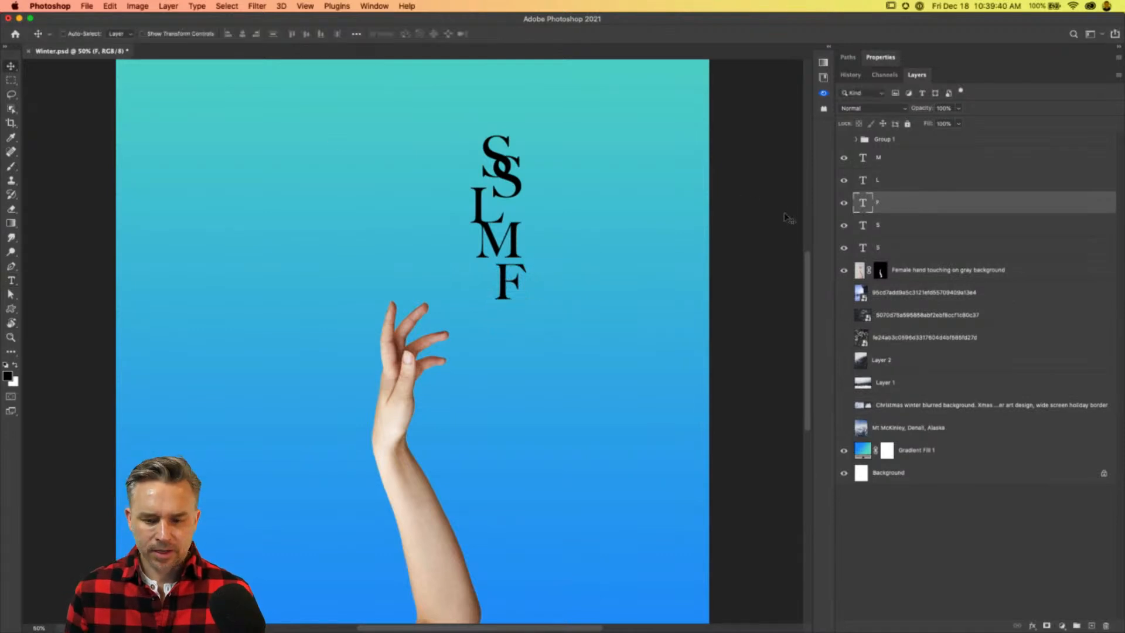
# Duplicate the F layer down and to the right, and change the copy to the letter U.
pyautogui.press('super+i')
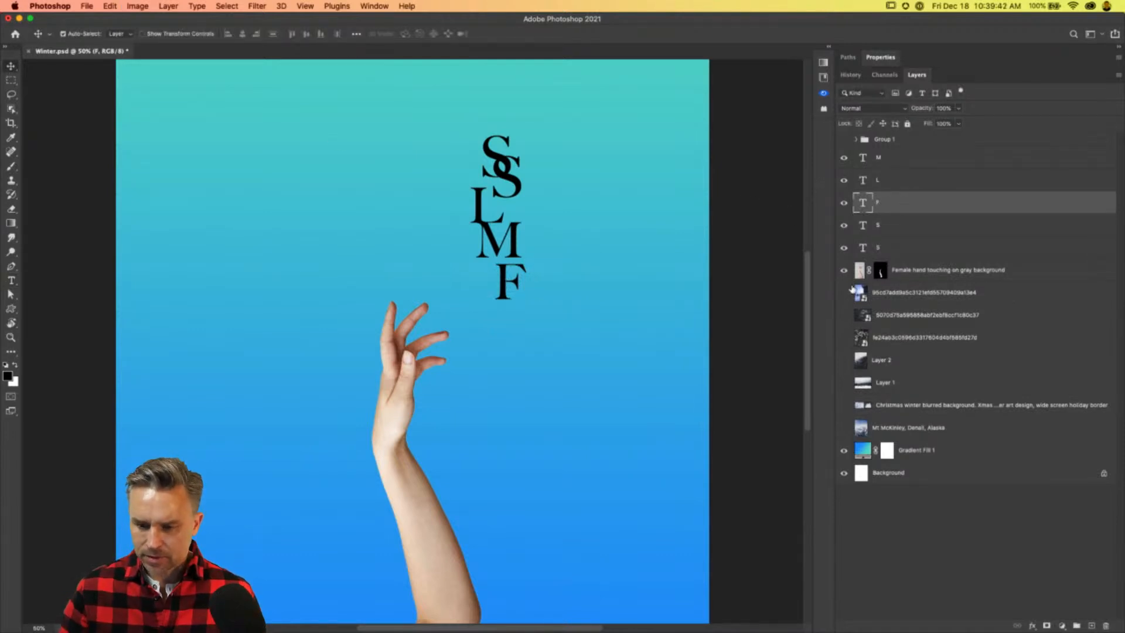
pyautogui.moveTo(542, 301); pyautogui.dragTo(563, 349)
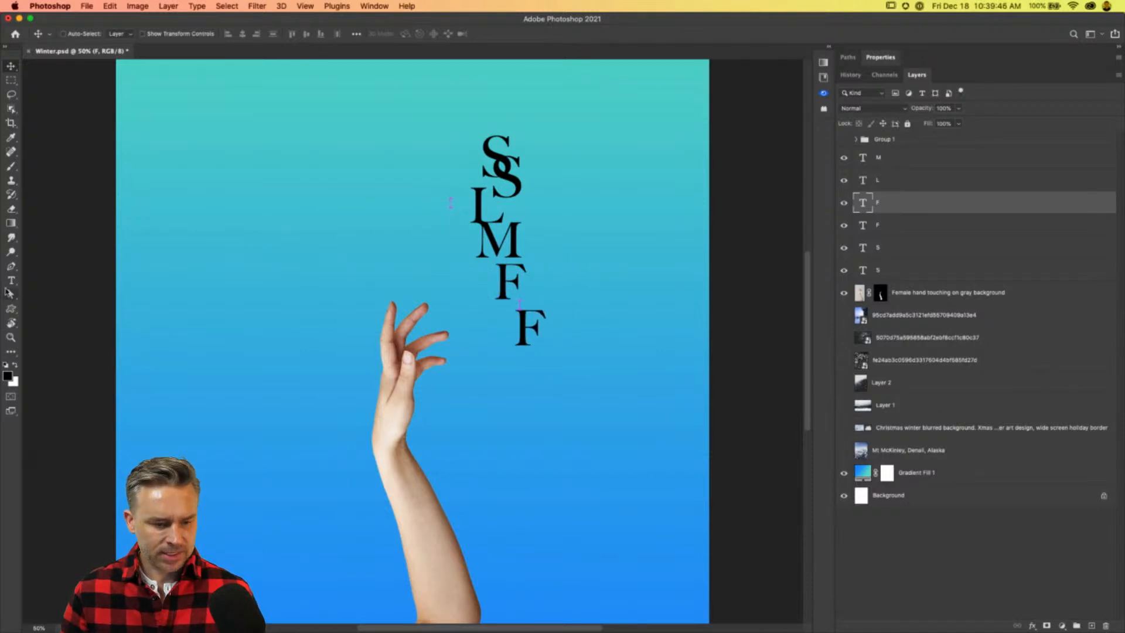
pyautogui.click(11, 280)
pyautogui.moveTo(511, 327); pyautogui.dragTo(581, 332)
pyautogui.click(11, 65)
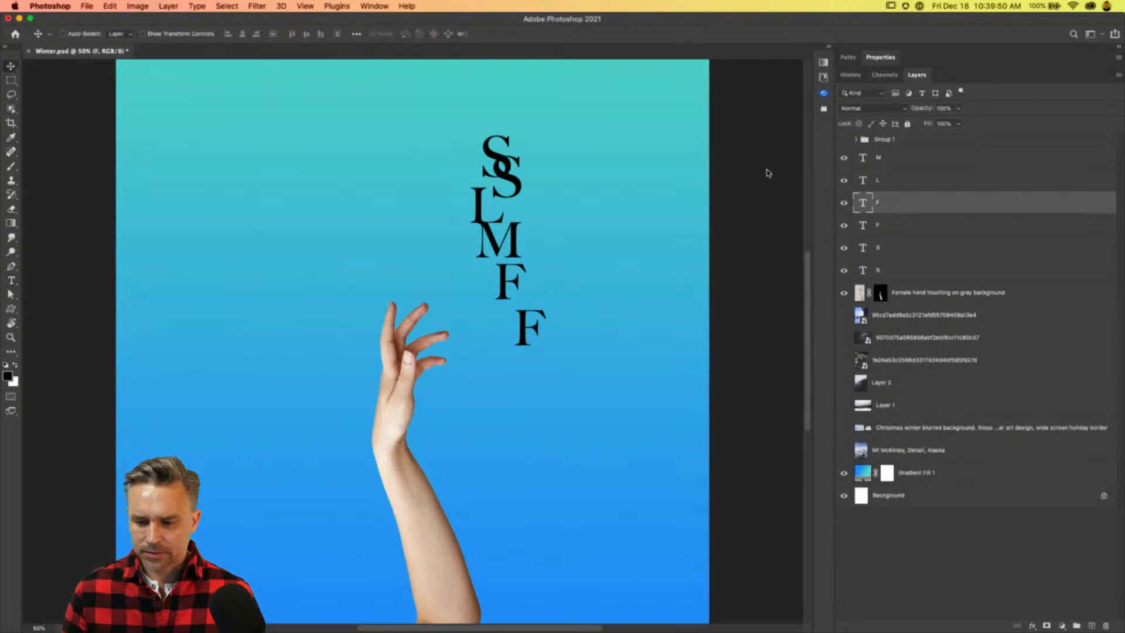
pyautogui.click(11, 280)
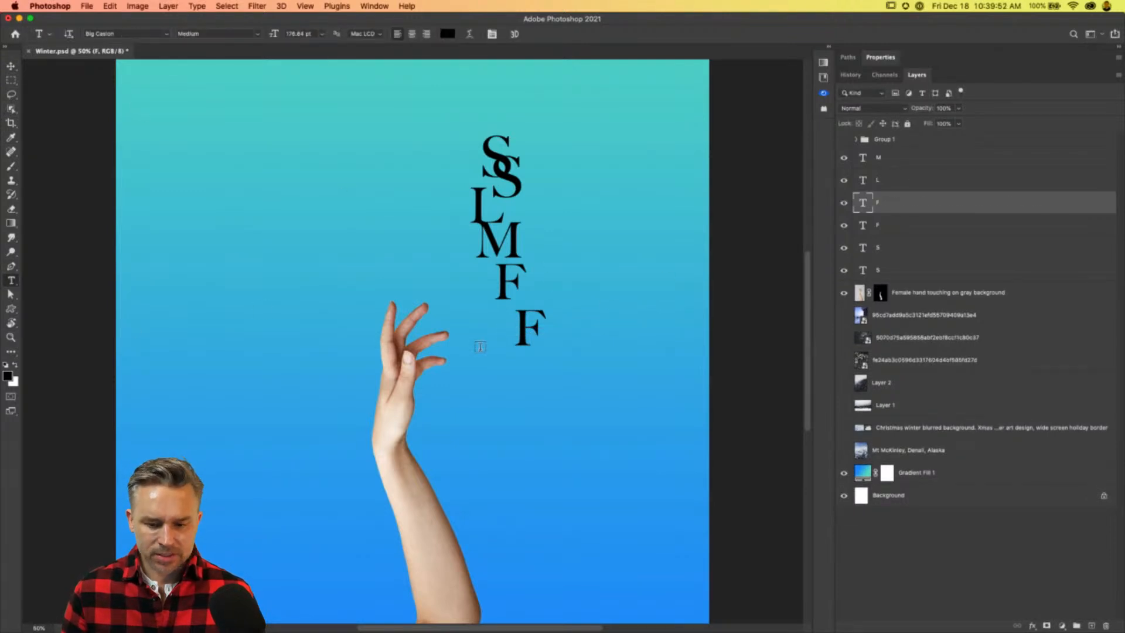
pyautogui.doubleClick(516, 321)
pyautogui.write('U')
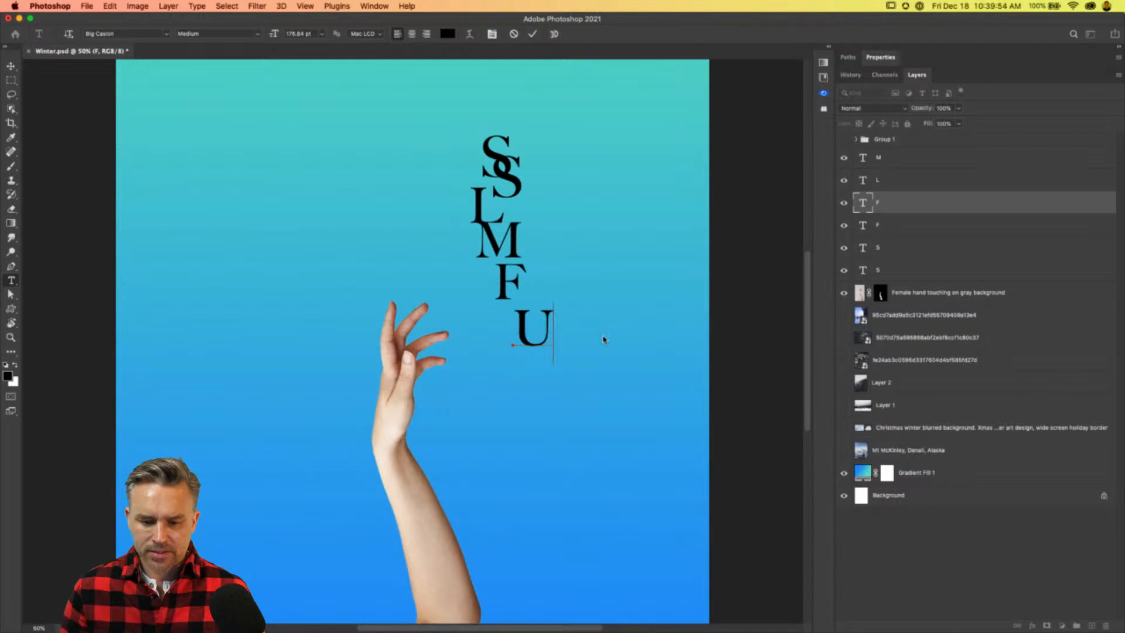
pyautogui.click(11, 66)
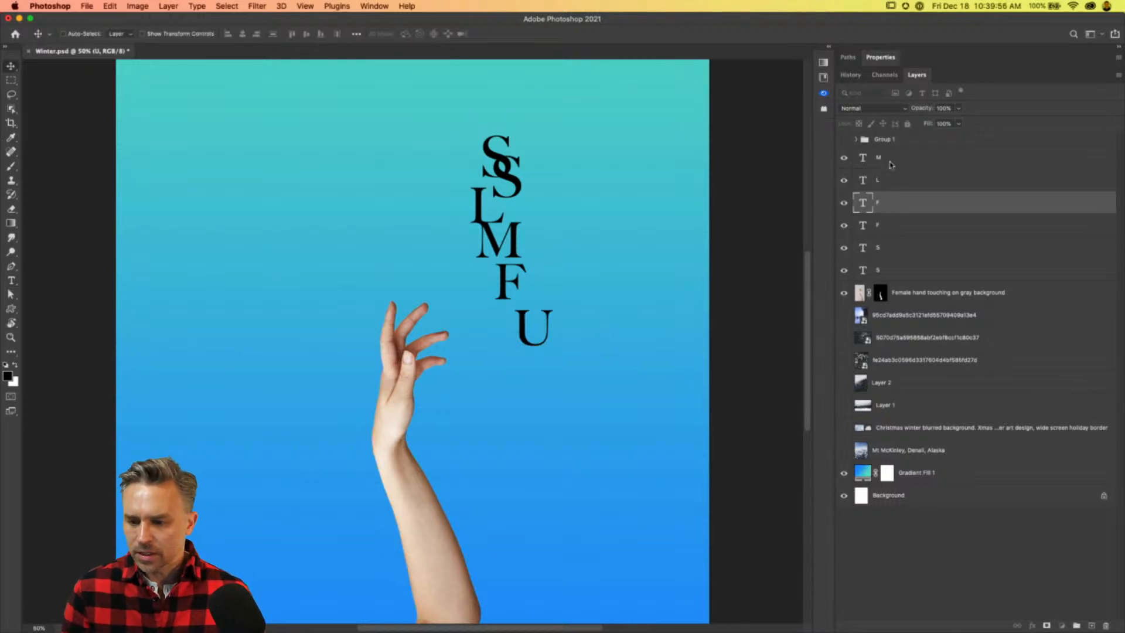
# Change the text colour of all six letter layers to white.
pyautogui.click(890, 159)
pyautogui.keyDown('shift'); pyautogui.click(900, 273); pyautogui.keyUp('shift')
pyautogui.click(11, 280)
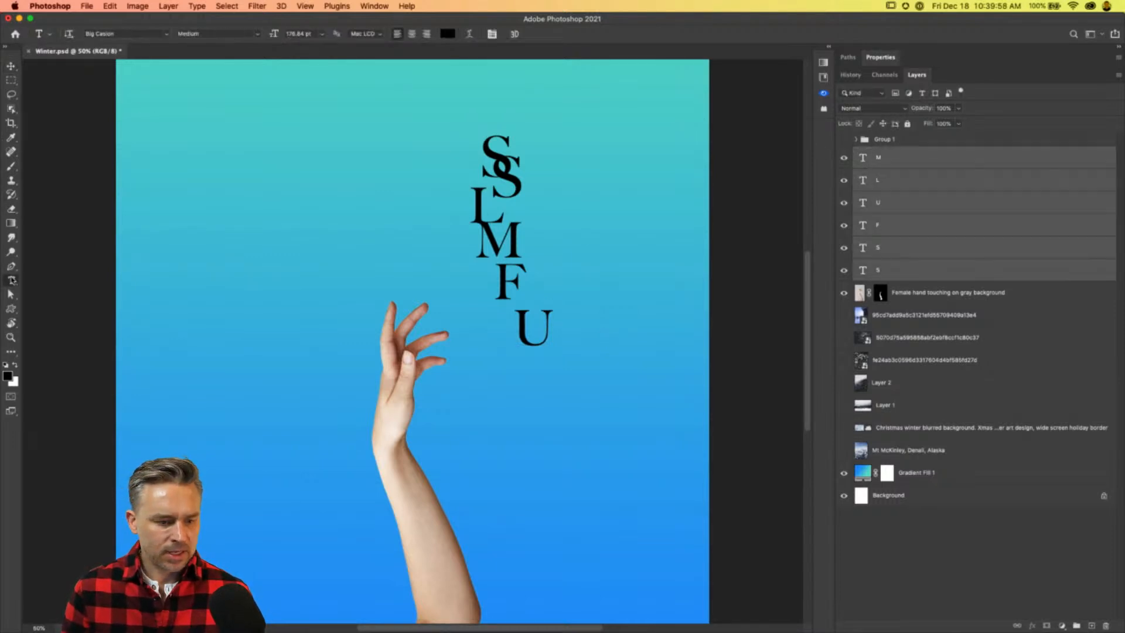
pyautogui.click(450, 38)
pyautogui.moveTo(678, 221); pyautogui.dragTo(635, 156)
pyautogui.press('Return')
pyautogui.click(11, 66)
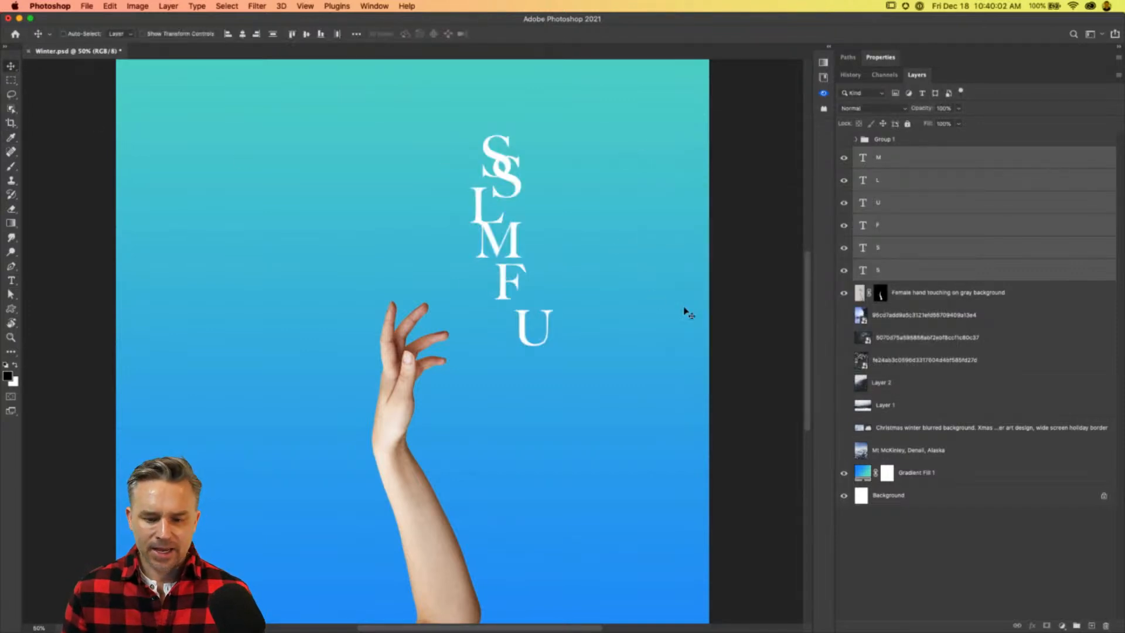
# Move the U and F layers above the M layer in the layer stack.
pyautogui.click(901, 204)
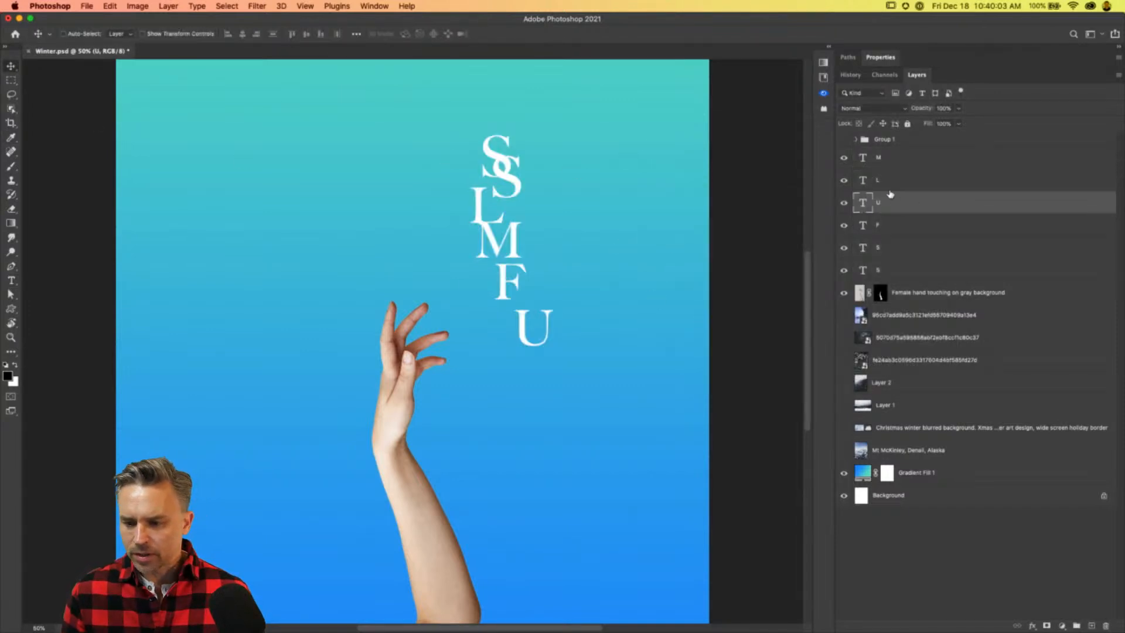
pyautogui.keyDown('shift'); pyautogui.click(903, 230); pyautogui.keyUp('shift')
pyautogui.moveTo(875, 209); pyautogui.dragTo(909, 155)
# Hide both S layers and the F and U layers so that only the L and M show.
pyautogui.moveTo(844, 247); pyautogui.dragTo(844, 267)
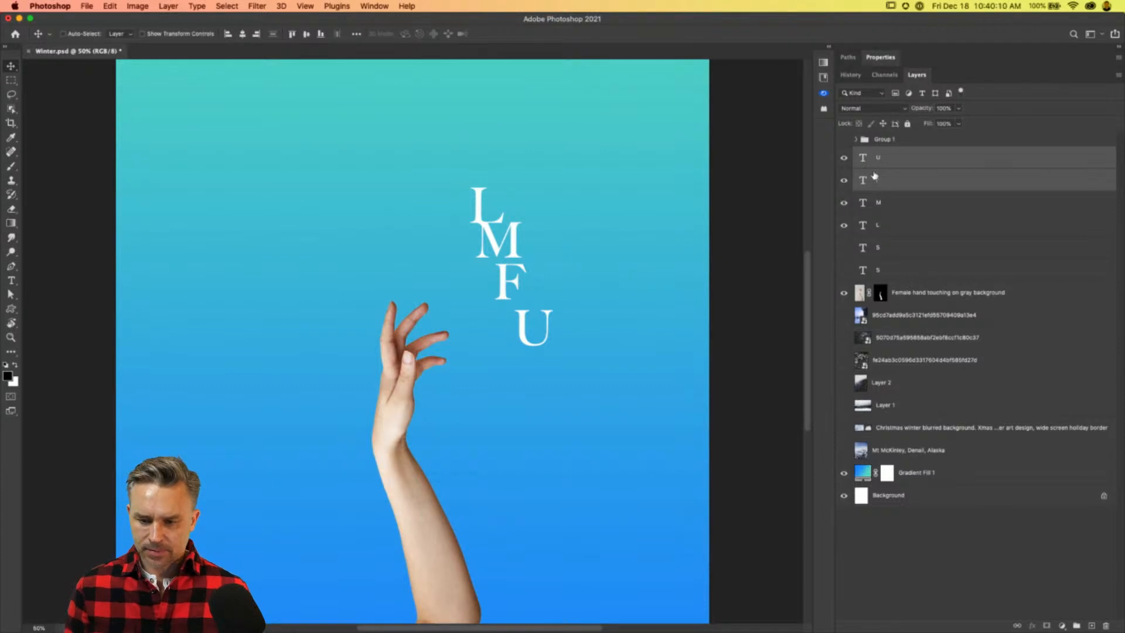
pyautogui.click(922, 228)
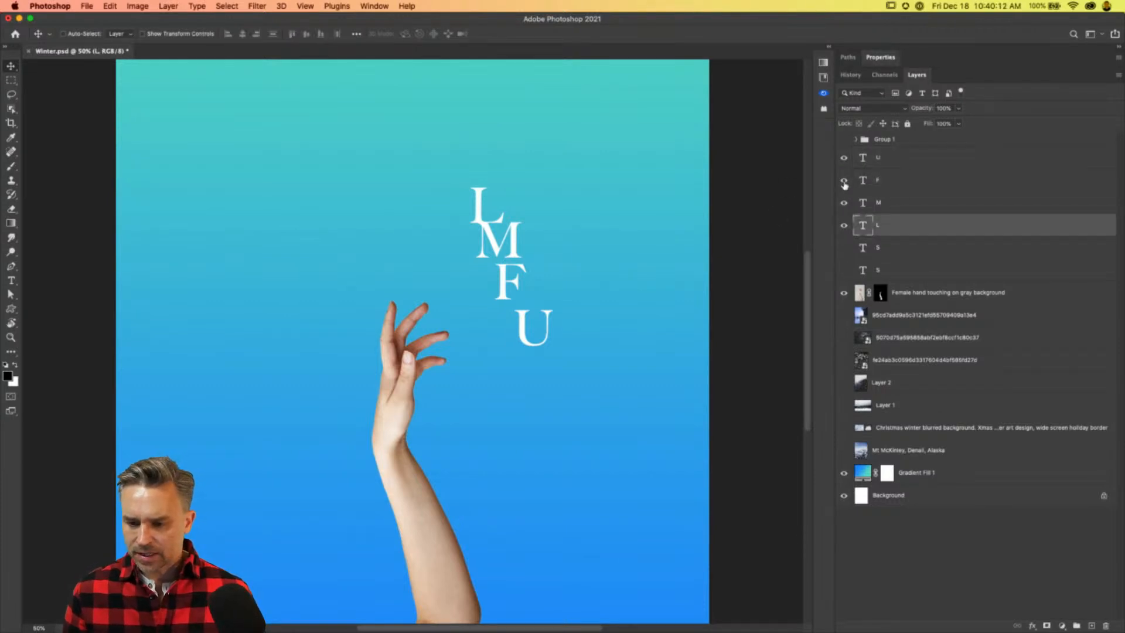
pyautogui.moveTo(844, 180); pyautogui.dragTo(843, 157)
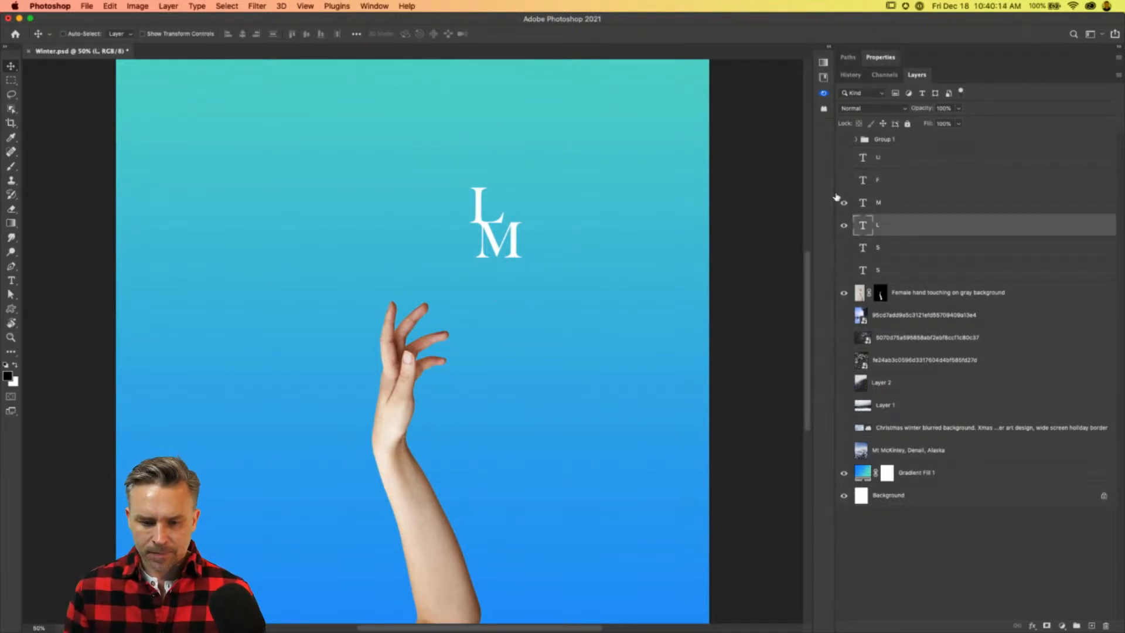
# Move the L to the right of and slightly below the M, and rasterize its type layer.
pyautogui.moveTo(465, 234); pyautogui.dragTo(518, 275)
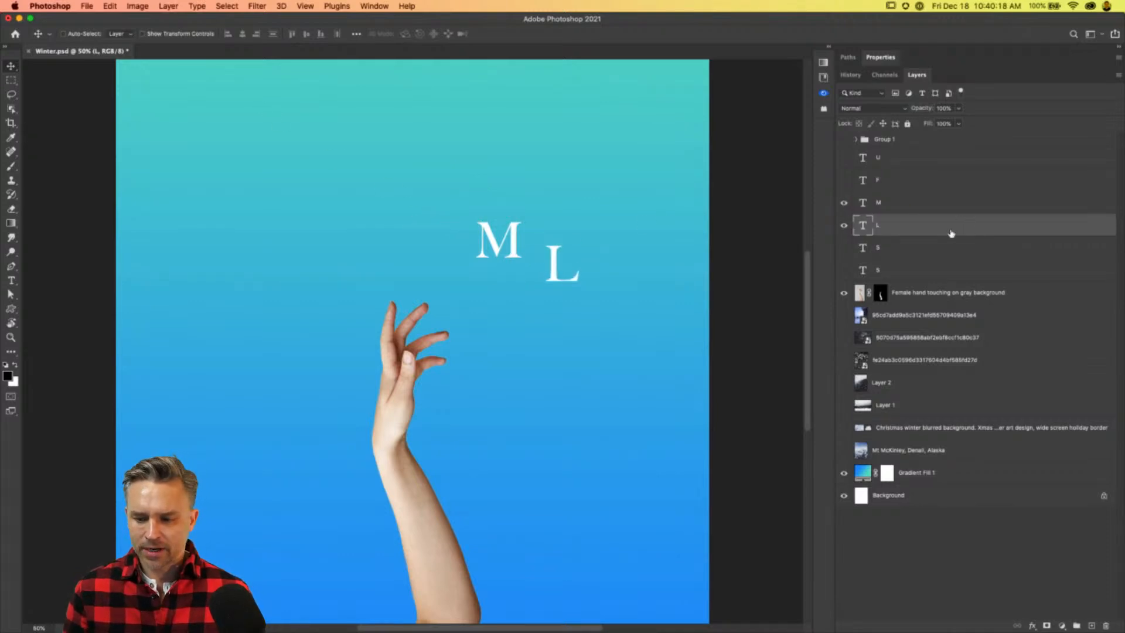
pyautogui.rightClick(924, 228)
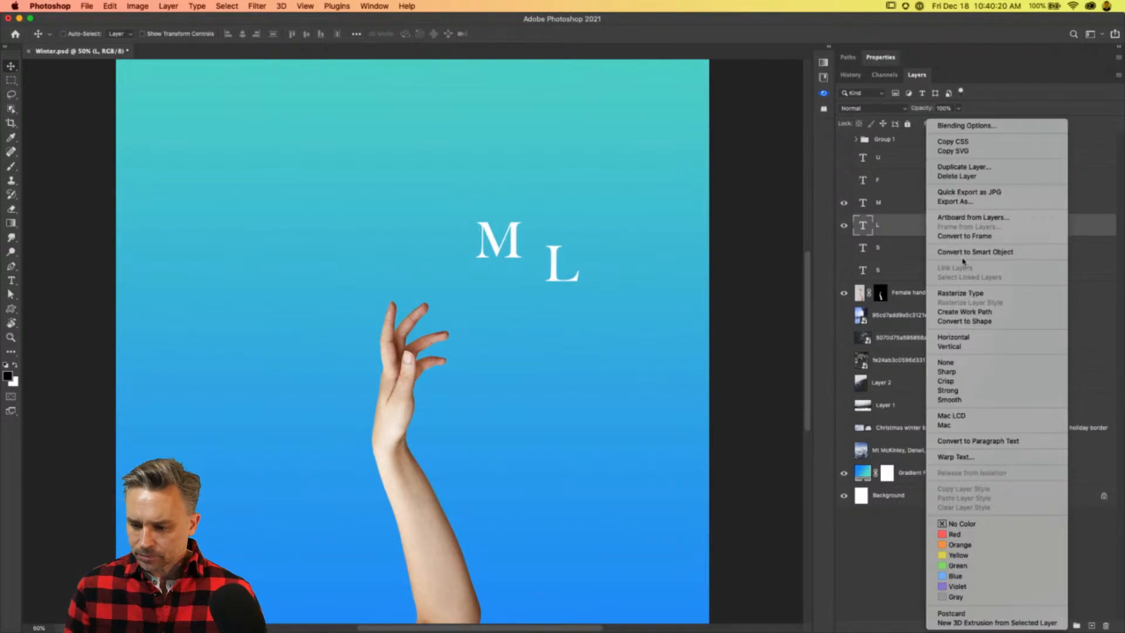
pyautogui.click(961, 293)
# Select the top serif of the rasterized L and shift it straight up, away from the stem.
pyautogui.scroll(6, 587, 228)
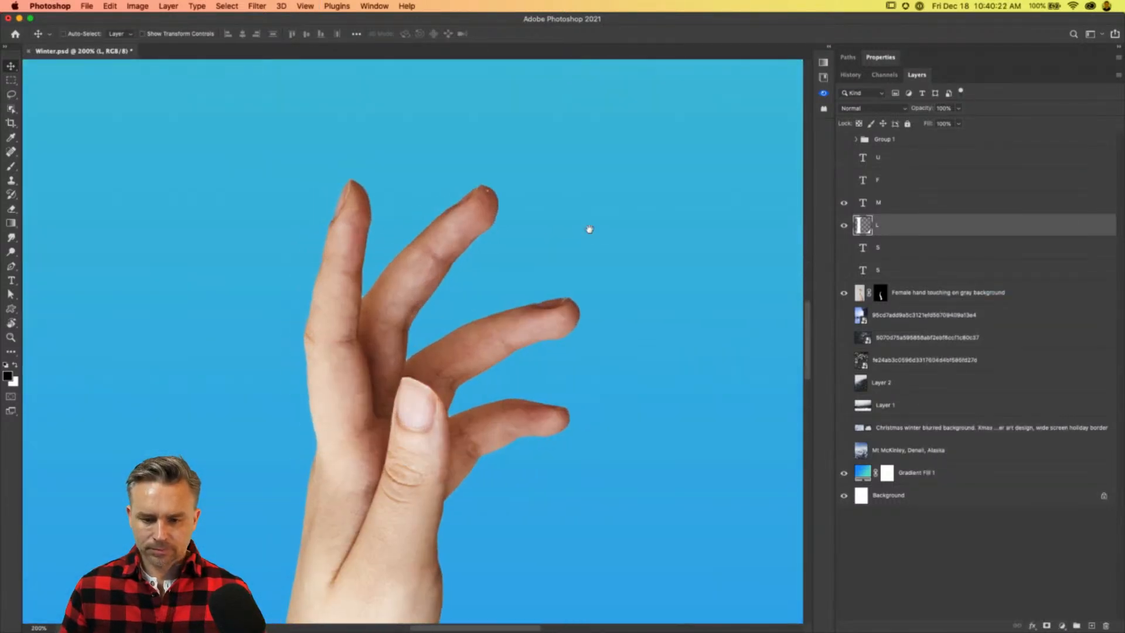
pyautogui.moveTo(21, 316); pyautogui.dragTo(69, 479)
pyautogui.click(10, 80)
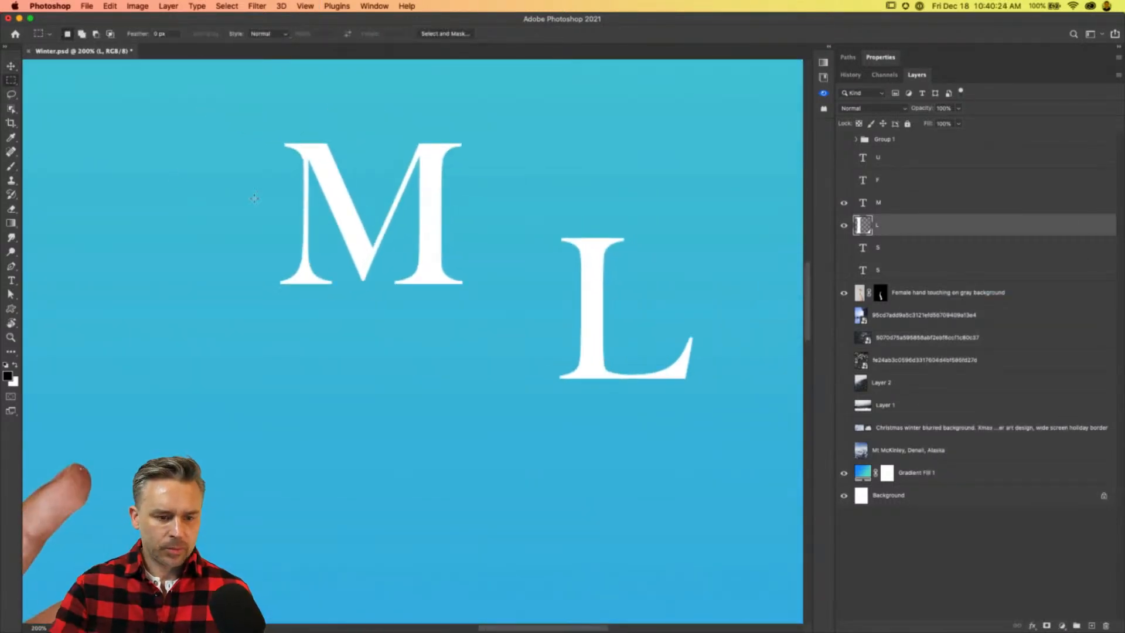
pyautogui.moveTo(548, 214)
pyautogui.mouseDown()
pyautogui.moveTo(641, 257)
pyautogui.moveTo(643, 270)
pyautogui.moveTo(596, 232)
pyautogui.moveTo(590, 265)
pyautogui.moveTo(588, 157)
pyautogui.mouseUp()
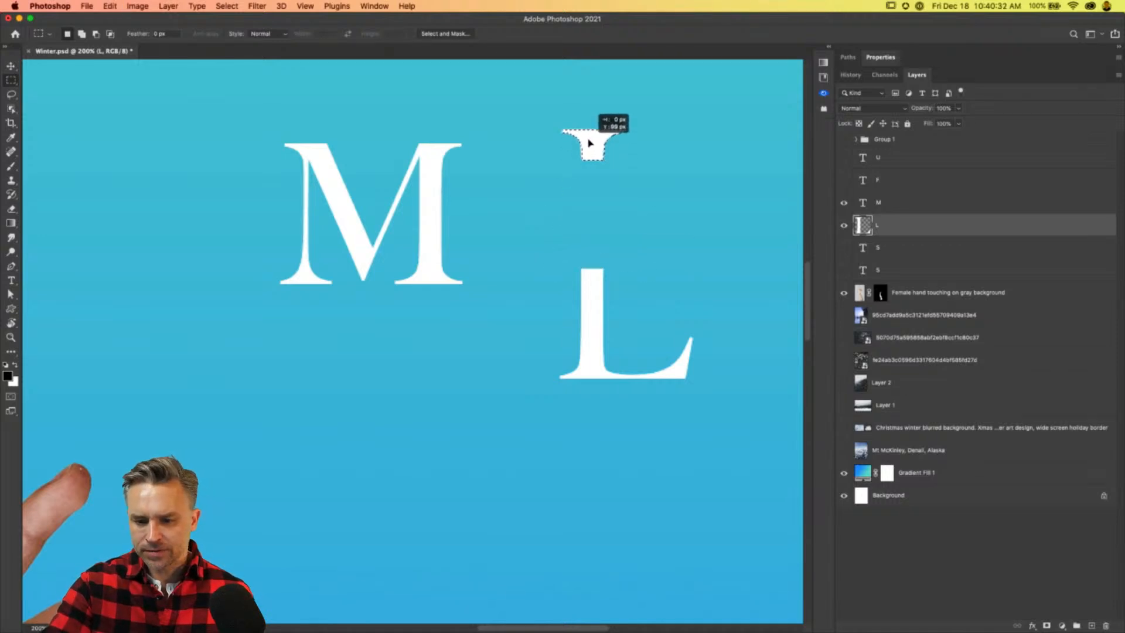
pyautogui.moveTo(589, 142); pyautogui.dragTo(590, 143)
# Stretch the upper part of the L's stem up to join the raised serif, and clear the selection.
pyautogui.moveTo(560, 243); pyautogui.dragTo(585, 258)
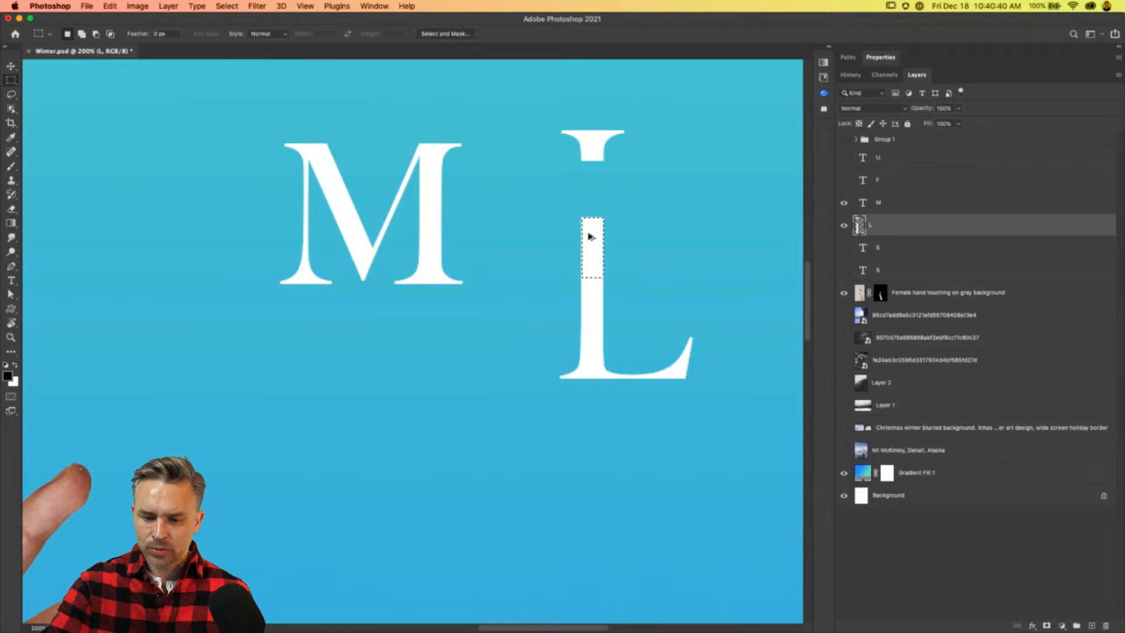
pyautogui.press('super+t')
pyautogui.moveTo(590, 220); pyautogui.dragTo(593, 153)
pyautogui.press('Return')
pyautogui.press('super+d')
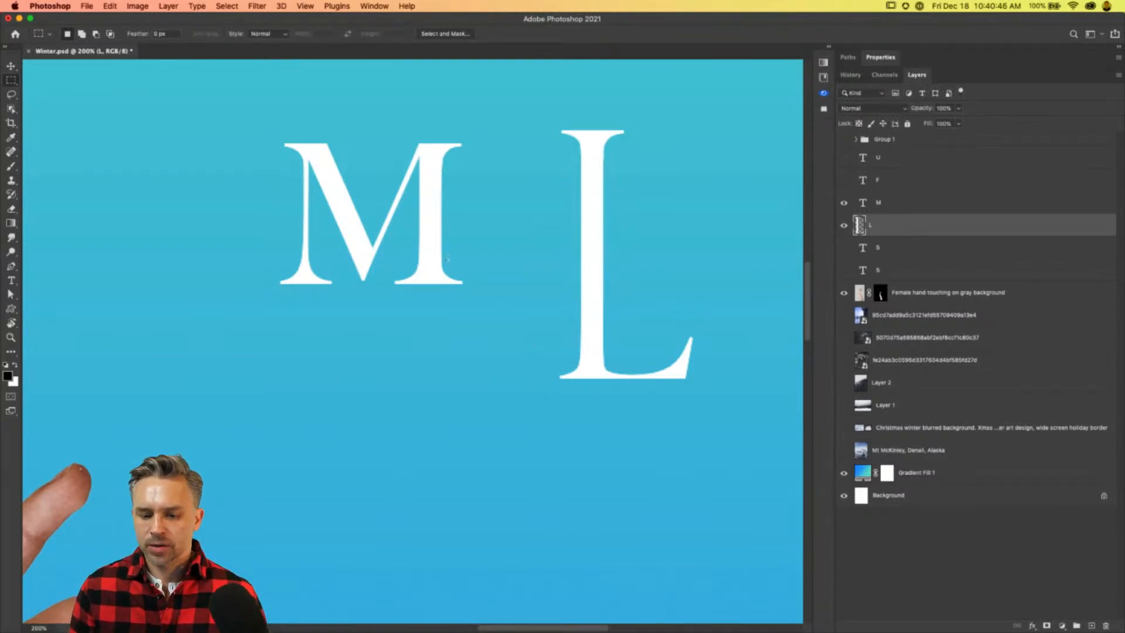
# Move the elongated L down and left so that its upper stem overlaps the M's right half.
pyautogui.click(11, 65)
pyautogui.moveTo(570, 314); pyautogui.dragTo(361, 380)
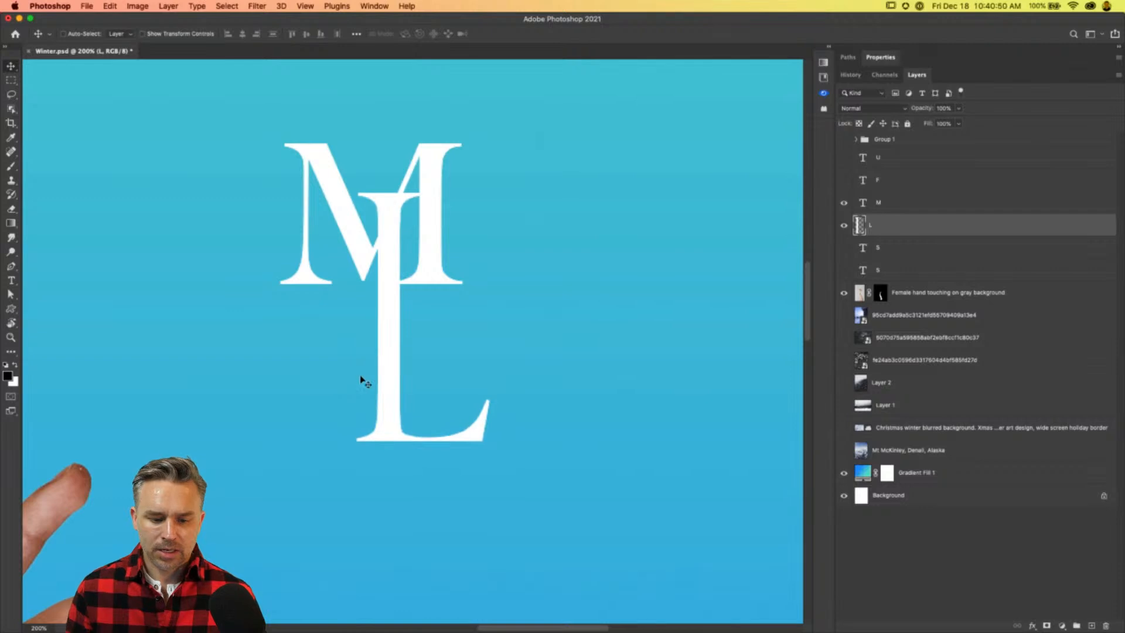
pyautogui.press('super+0')
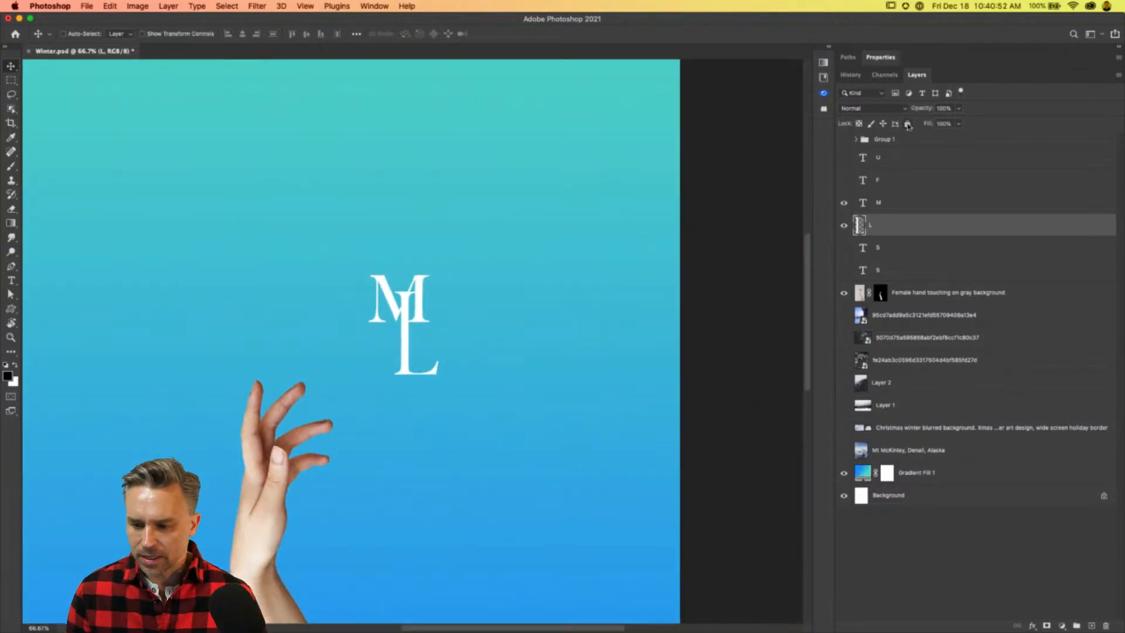
# Show the F and U layers and move them together so the F overlaps the M's upper left and the U overlaps the L.
pyautogui.click(844, 180)
pyautogui.click(864, 183)
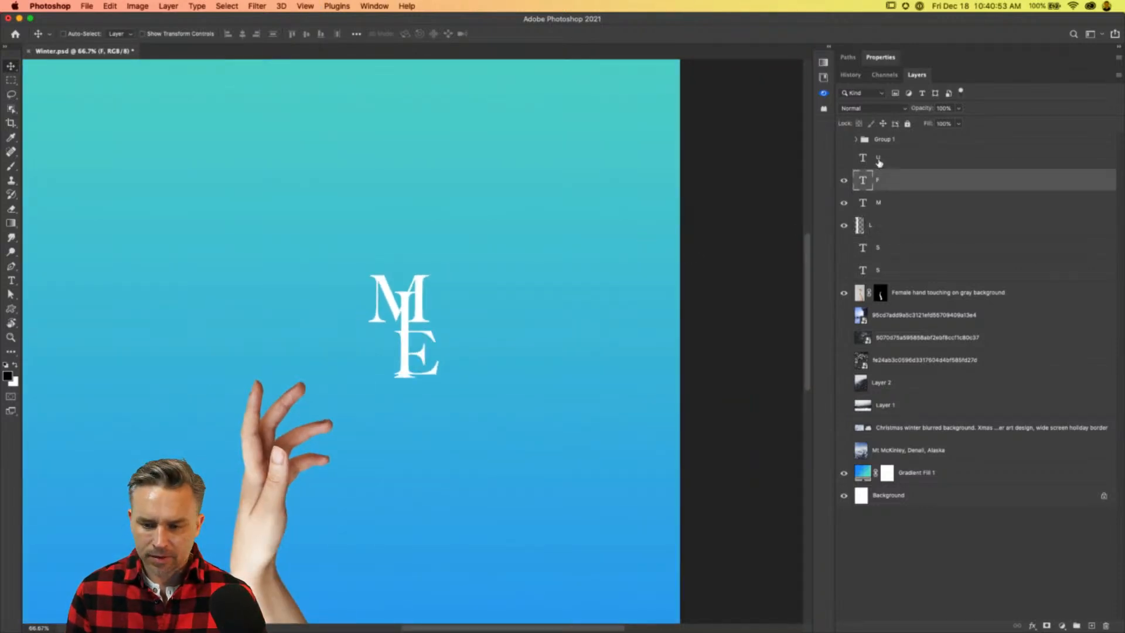
pyautogui.click(844, 158)
pyautogui.keyDown('shift'); pyautogui.click(864, 167); pyautogui.keyUp('shift')
pyautogui.moveTo(258, 341); pyautogui.dragTo(224, 273)
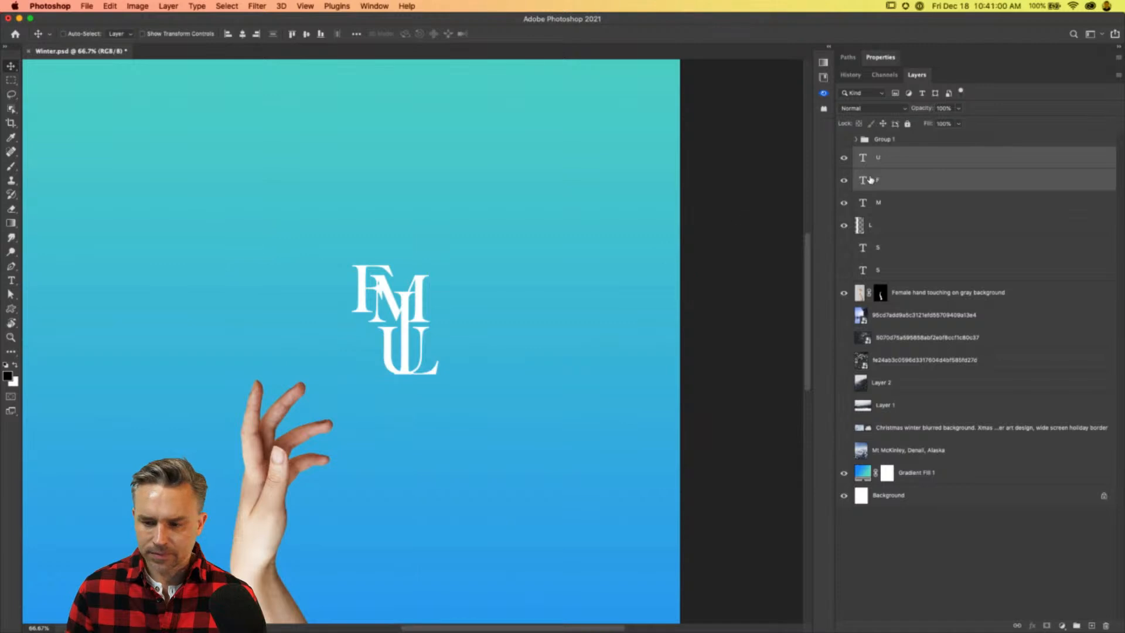
# Scale down the U and fit it over the lower part of the L's stem.
pyautogui.click(879, 158)
pyautogui.press('super+t')
pyautogui.moveTo(373, 319); pyautogui.dragTo(393, 361)
pyautogui.press('Return')
pyautogui.press('Left')
pyautogui.press('/')
pyautogui.press('Left')
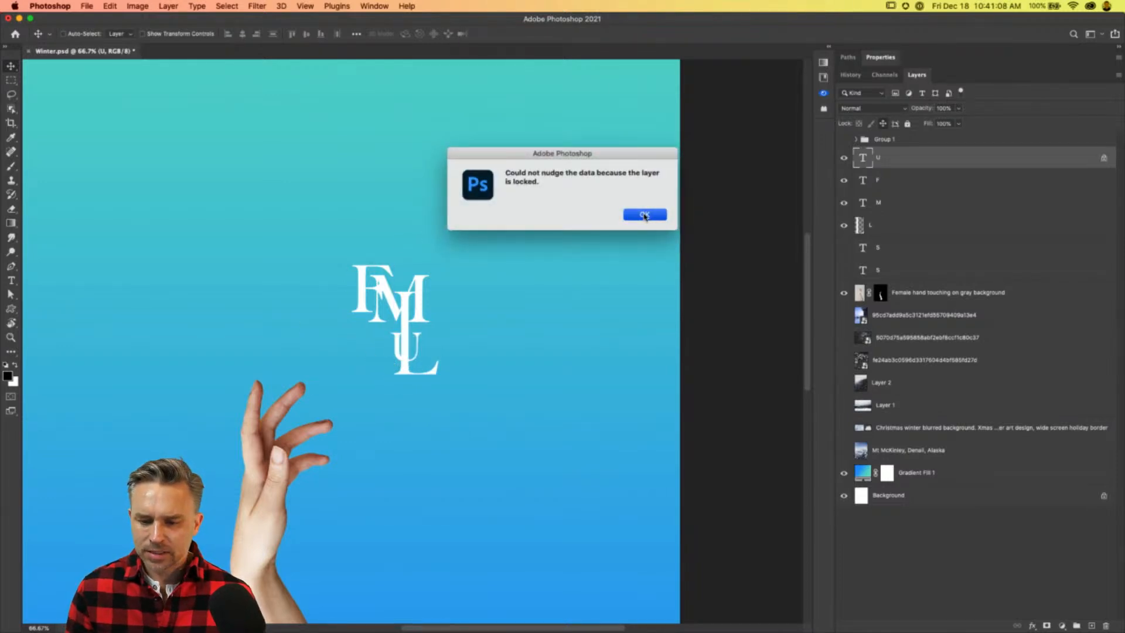
pyautogui.click(644, 215)
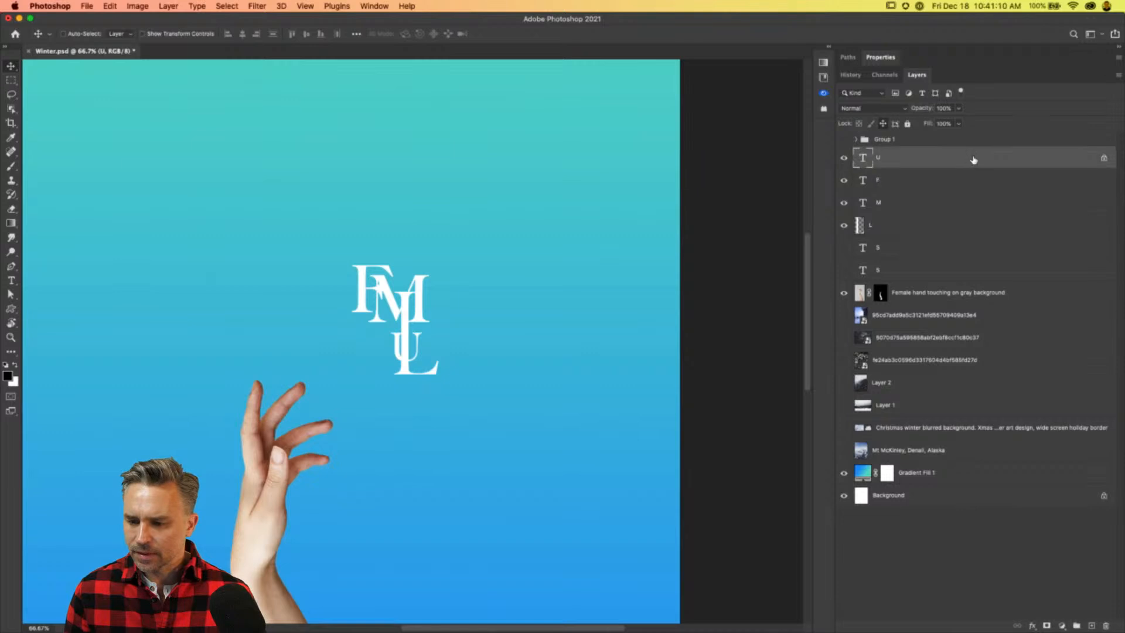
pyautogui.click(1104, 160)
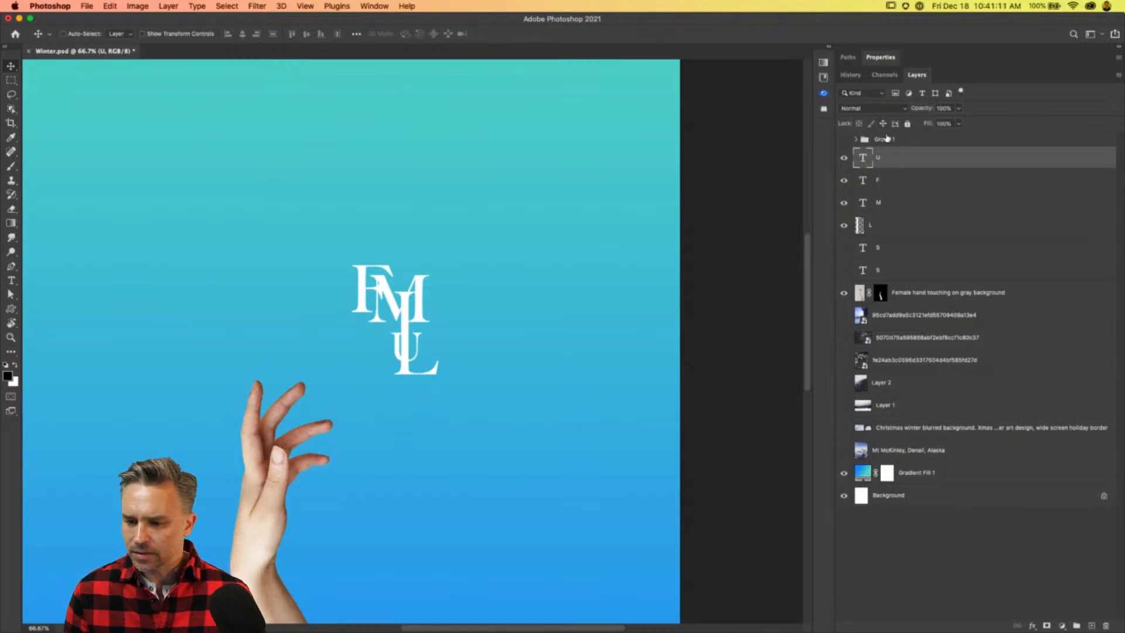
# Move the F up and slightly right so that it sits on top of the M's left side.
pyautogui.click(890, 187)
pyautogui.moveTo(388, 333); pyautogui.dragTo(402, 295)
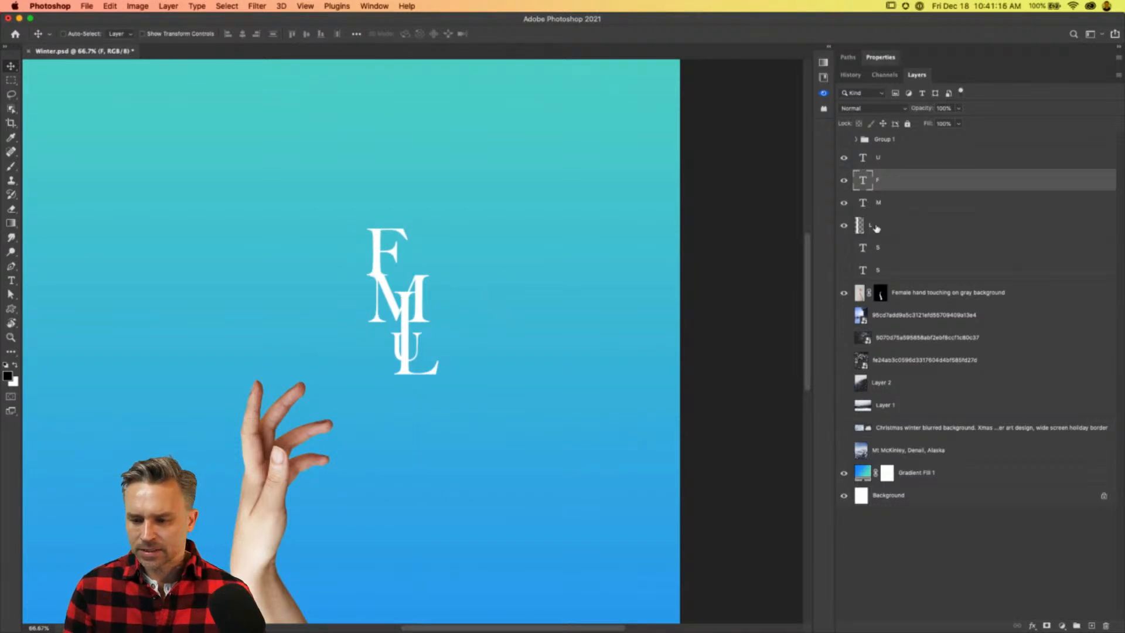
# Show both S layers and stack the two letters to the right of the F, M and L.
pyautogui.click(877, 270)
pyautogui.moveTo(375, 188); pyautogui.dragTo(465, 326)
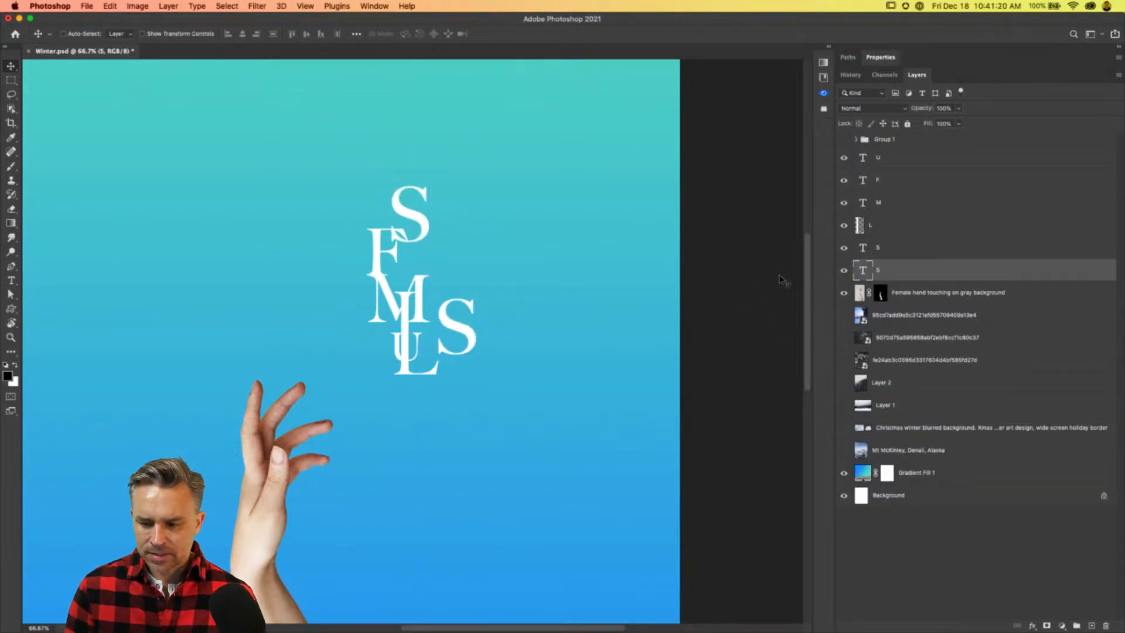
pyautogui.click(918, 248)
pyautogui.moveTo(458, 211); pyautogui.dragTo(498, 258)
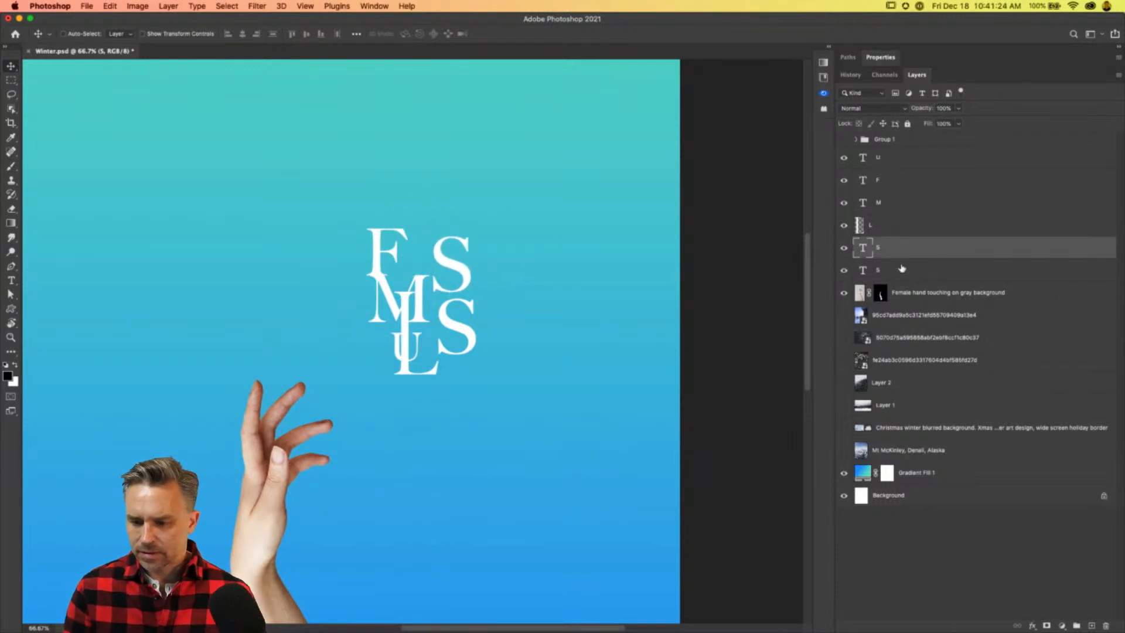
# Select the six letter layers U, F, M, L, S and S and convert them into a single smart object.
pyautogui.click(895, 268)
pyautogui.keyDown('shift'); pyautogui.click(891, 167); pyautogui.keyUp('shift')
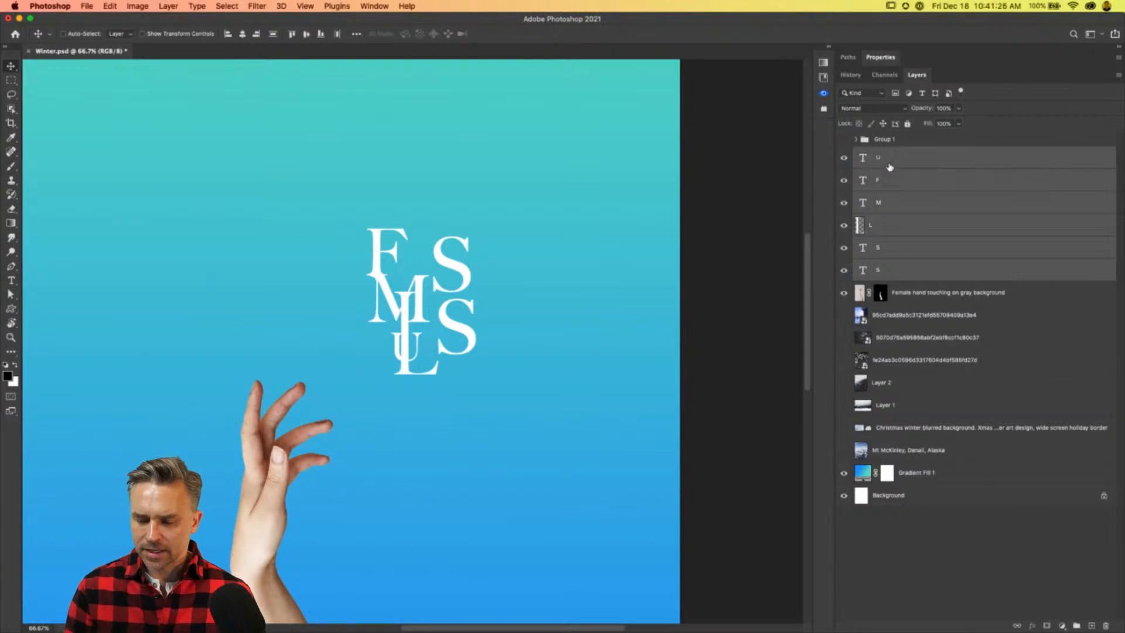
pyautogui.rightClick(909, 167)
pyautogui.click(994, 253)
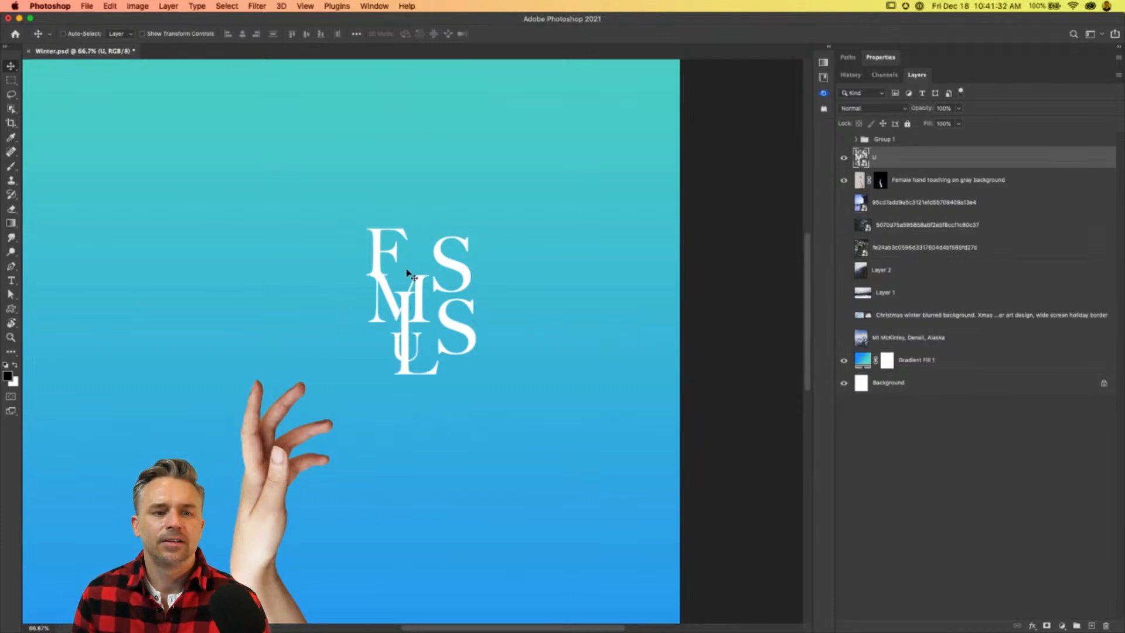
# Move the letter-cluster smart object up and to the left so that it sits above the raised hand.
pyautogui.moveTo(423, 306); pyautogui.dragTo(327, 249)
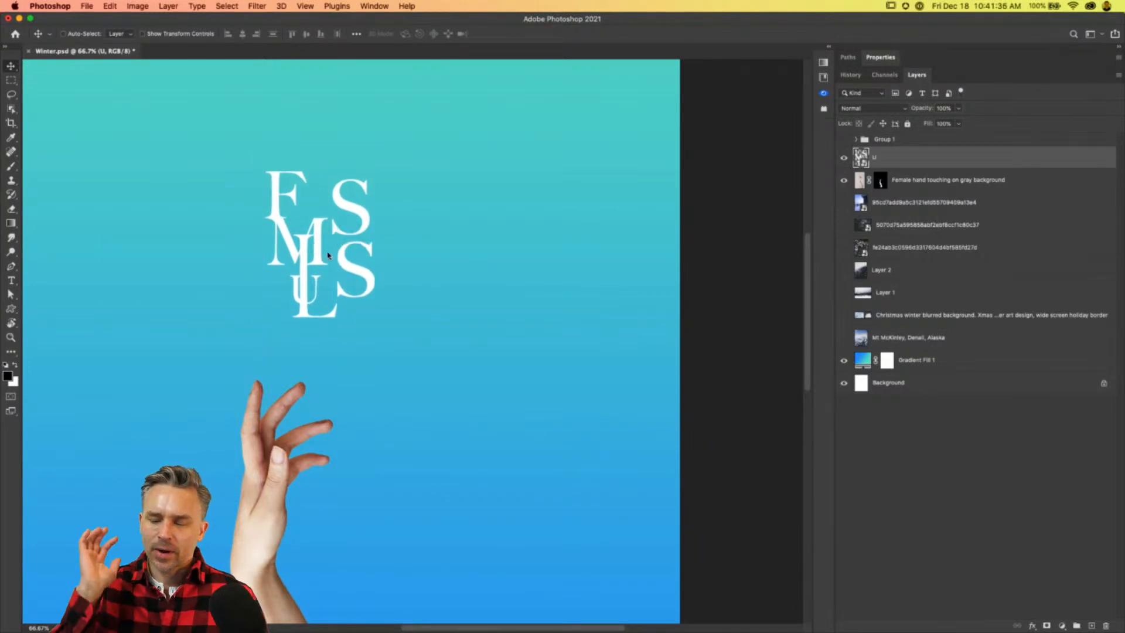
pyautogui.moveTo(245, 250); pyautogui.dragTo(308, 428)
pyautogui.press('super+1')
pyautogui.moveTo(404, 251); pyautogui.dragTo(364, 221)
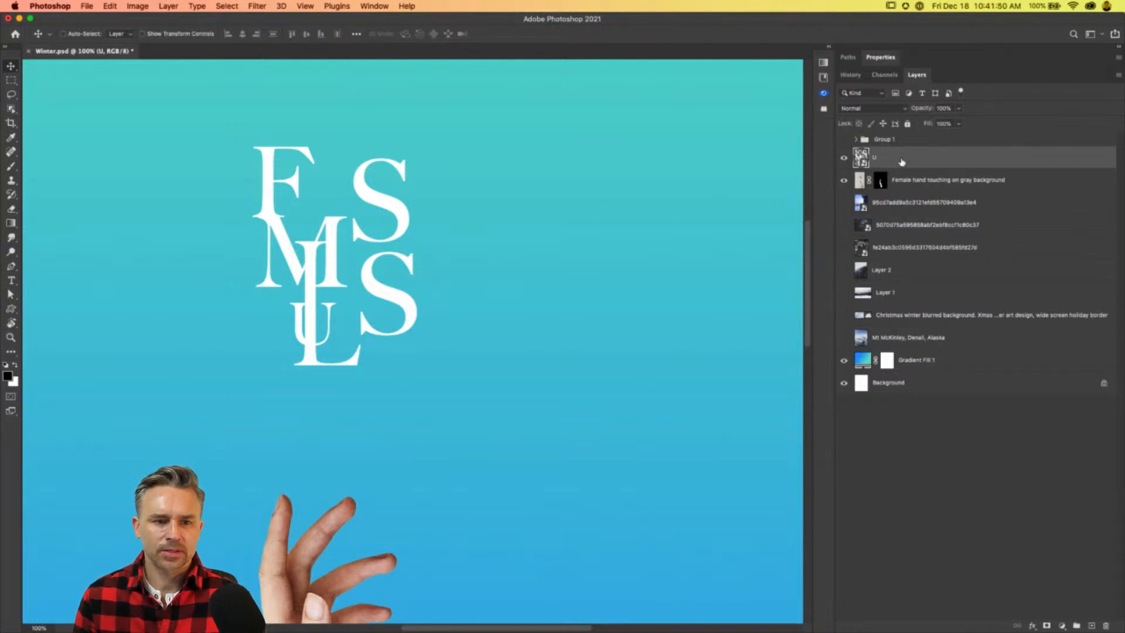
pyautogui.press('super+j')
pyautogui.moveTo(297, 238); pyautogui.dragTo(491, 238)
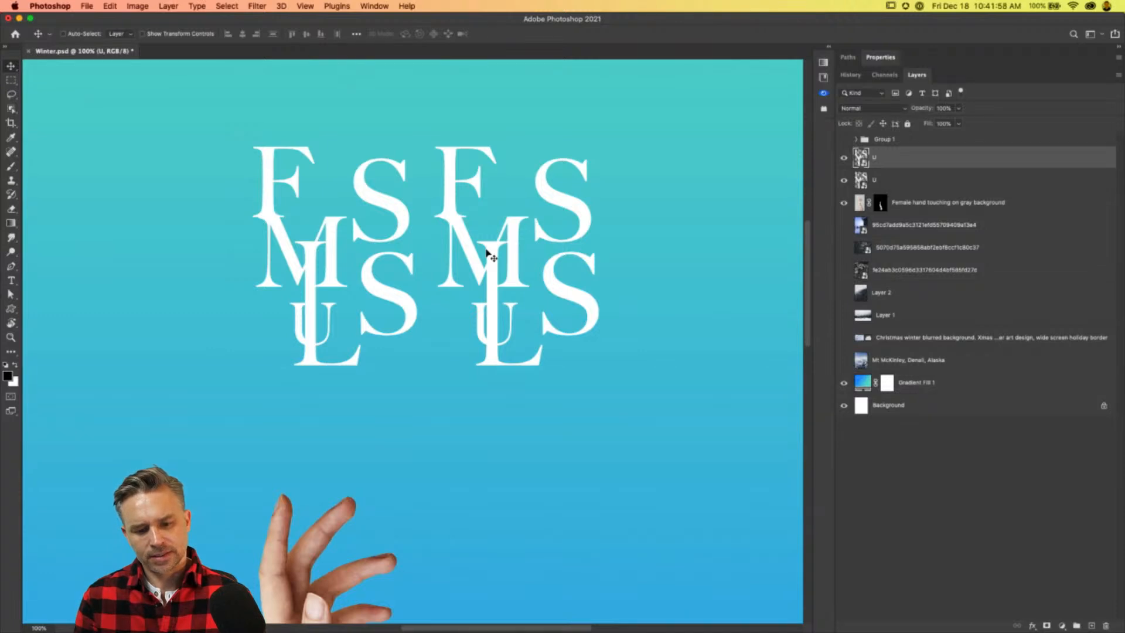
pyautogui.moveTo(919, 164); pyautogui.dragTo(1105, 625)
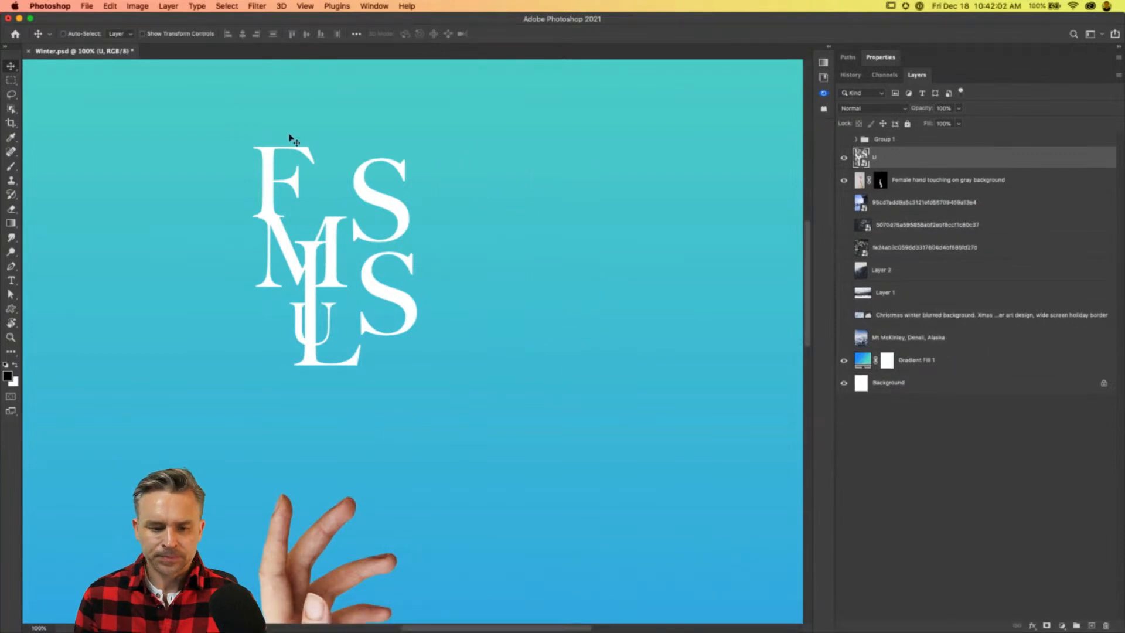
# Show the layer properties and rotate the letter-cluster smart object to -30°.
pyautogui.press('super+t')
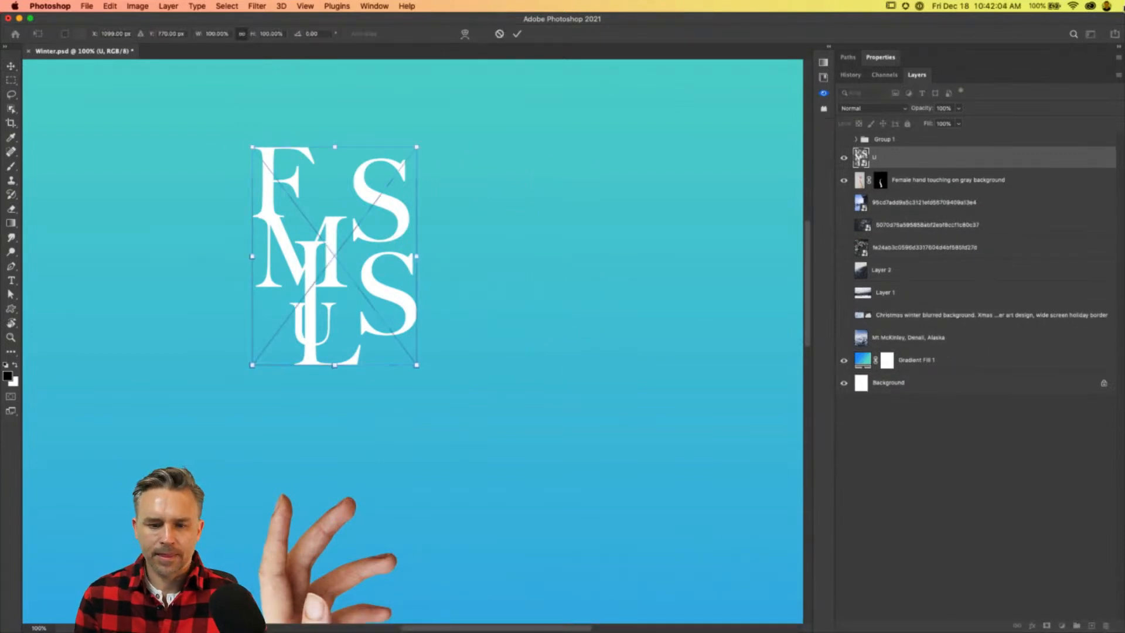
pyautogui.click(881, 58)
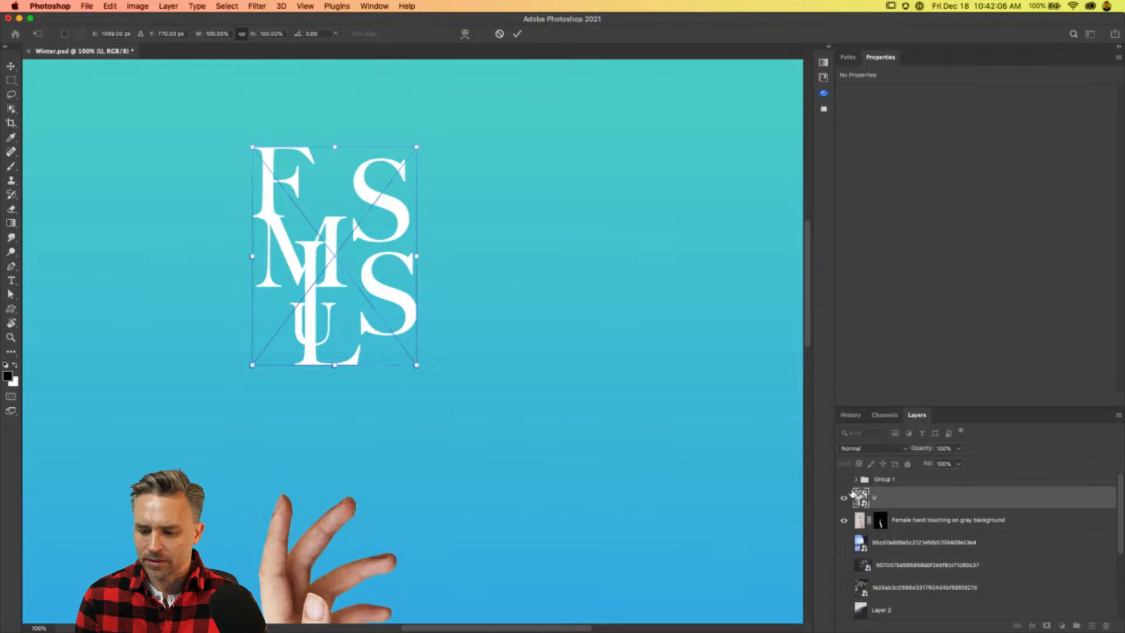
pyautogui.press('Return')
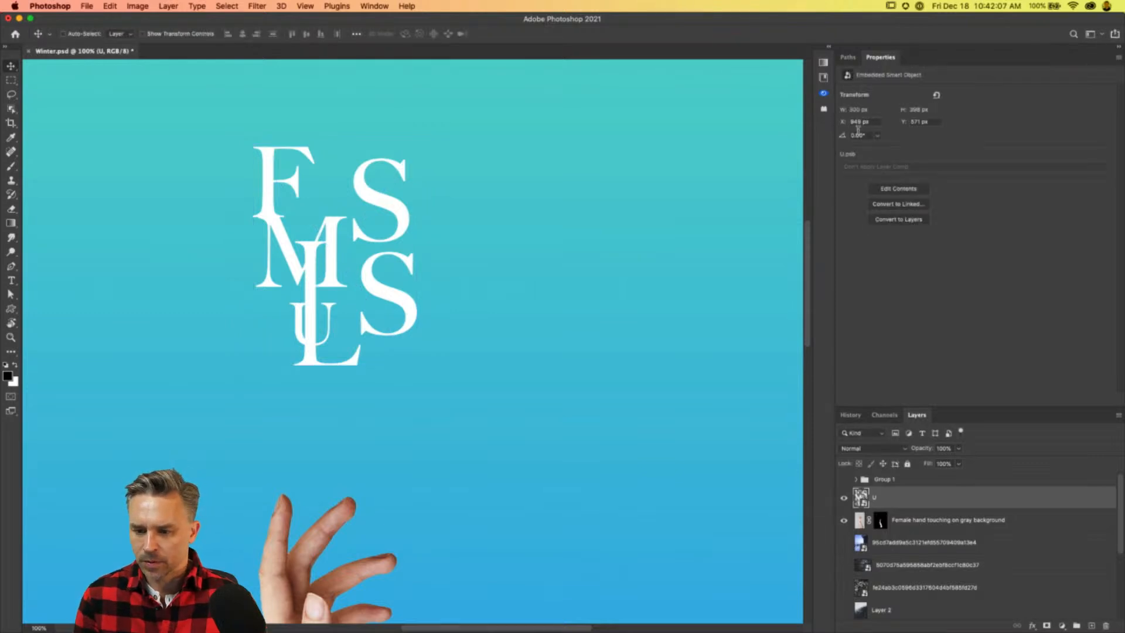
pyautogui.press('super+t')
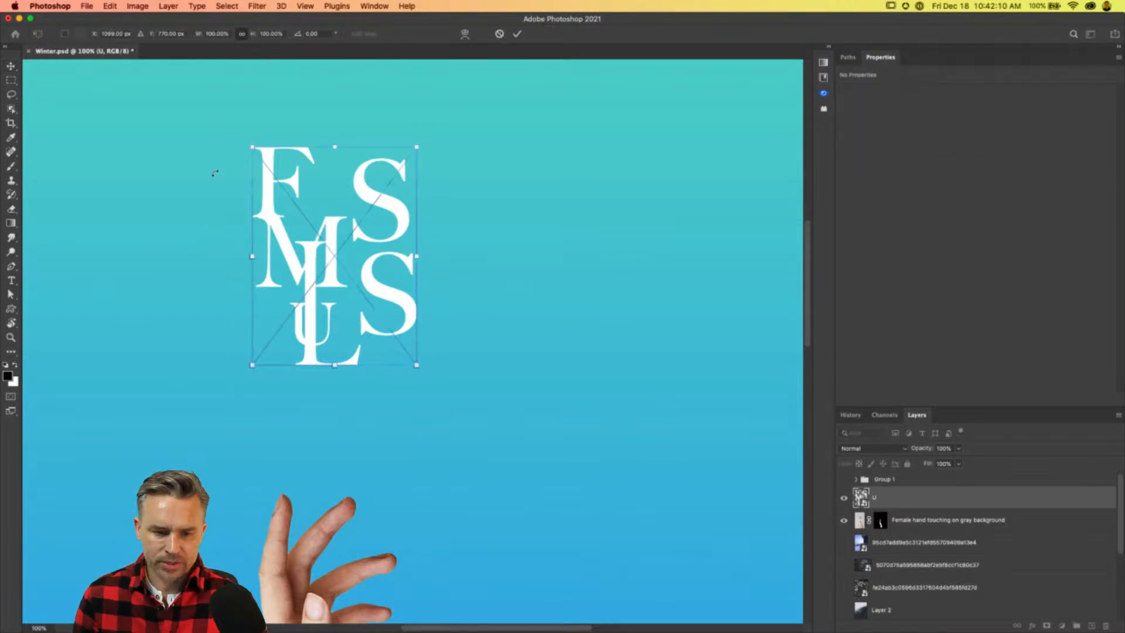
pyautogui.moveTo(248, 130); pyautogui.dragTo(208, 186)
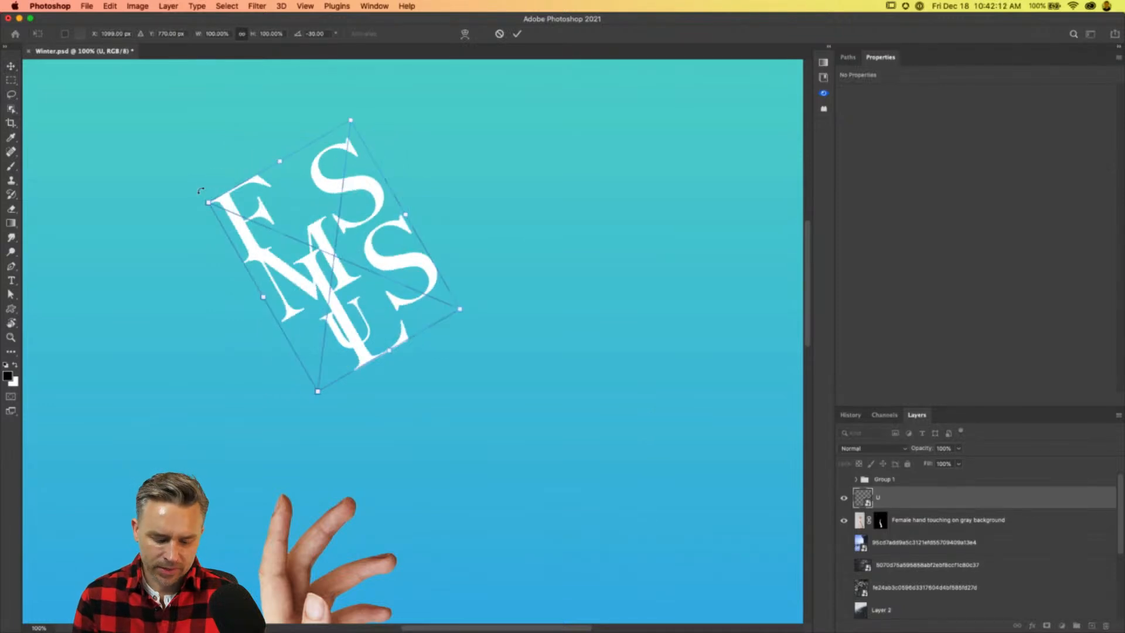
pyautogui.press('Return')
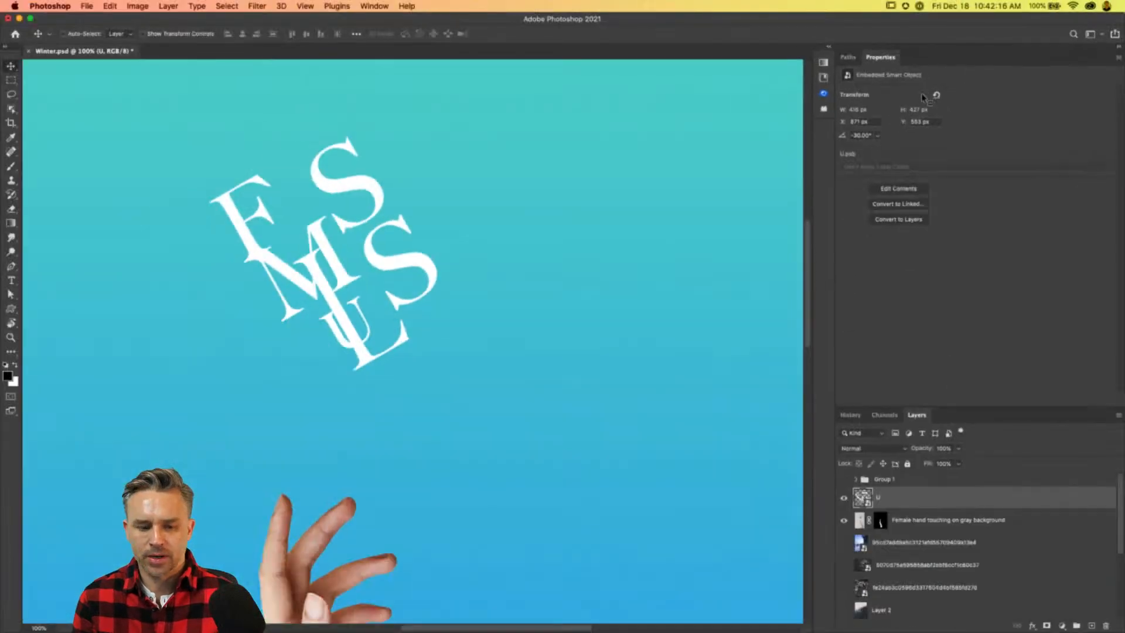
pyautogui.scroll(-12, 861, 401)
pyautogui.moveTo(419, 223); pyautogui.dragTo(418, 622)
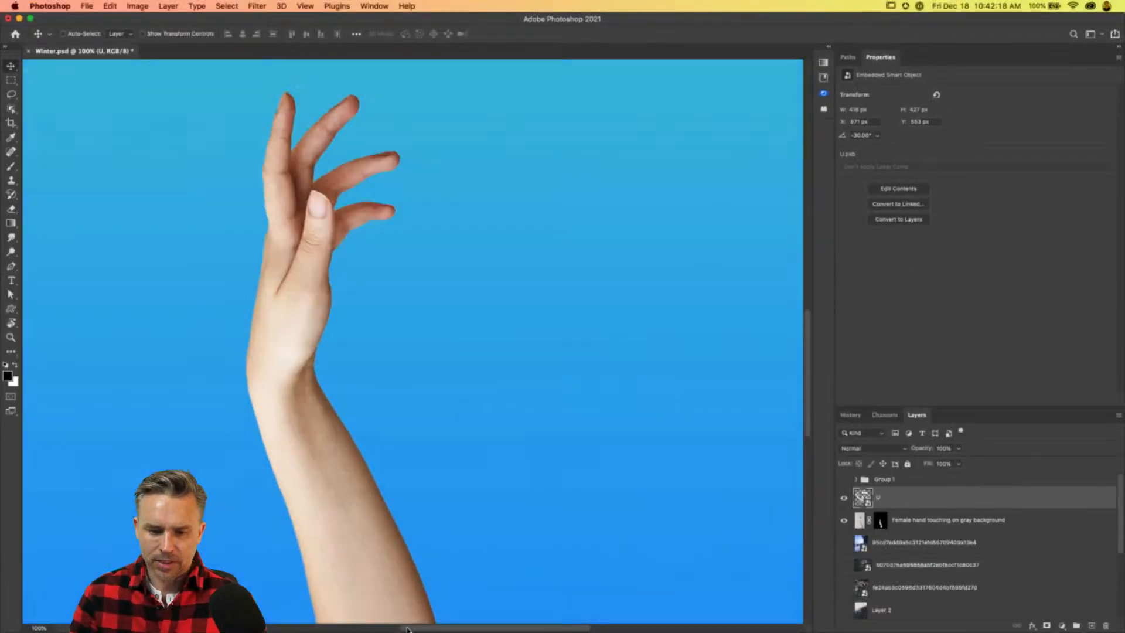
pyautogui.scroll(15, 389, 395)
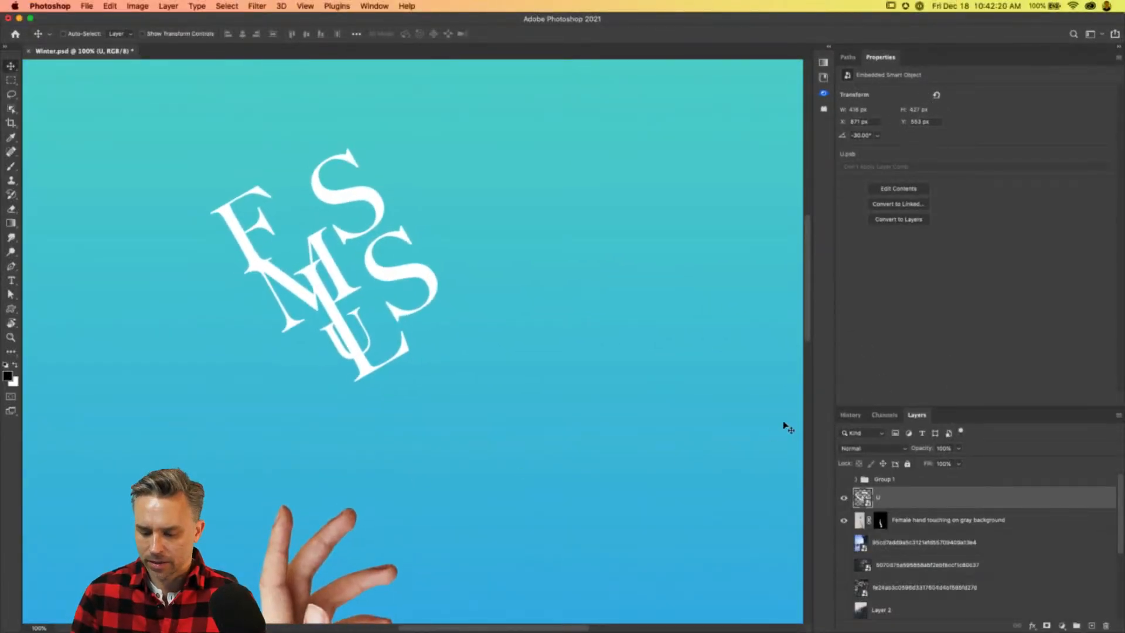
# Duplicate the tilted letter cluster, reset the copy's rotation to 0° and move the copy to the right.
pyautogui.press('super+j')
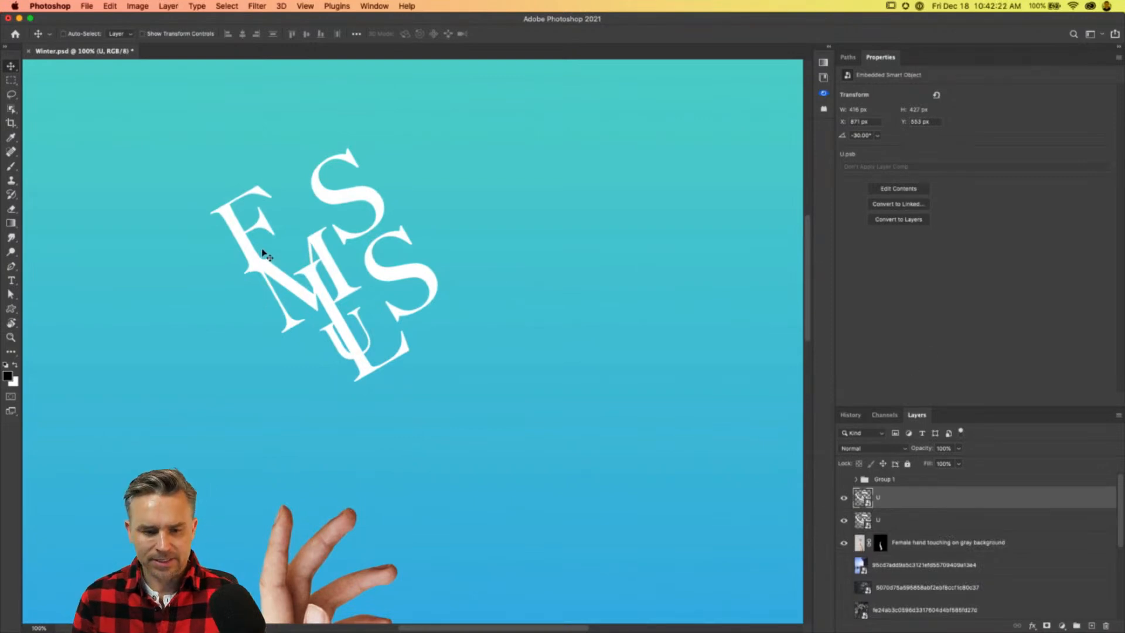
pyautogui.click(876, 136)
pyautogui.click(842, 134)
pyautogui.click(870, 134)
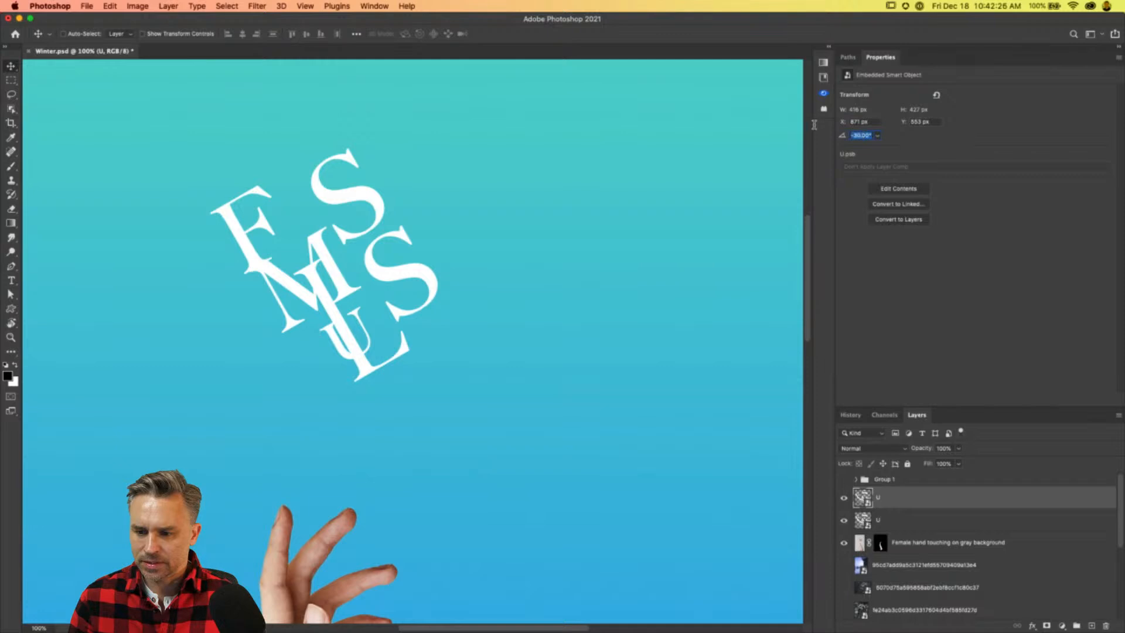
pyautogui.write('0')
pyautogui.press('Return')
pyautogui.moveTo(326, 221); pyautogui.dragTo(454, 204)
# Rotate the copied cluster to 30° and position it just to the right of the cluster tilted the other way.
pyautogui.press('super+t')
pyautogui.moveTo(375, 125); pyautogui.dragTo(440, 122)
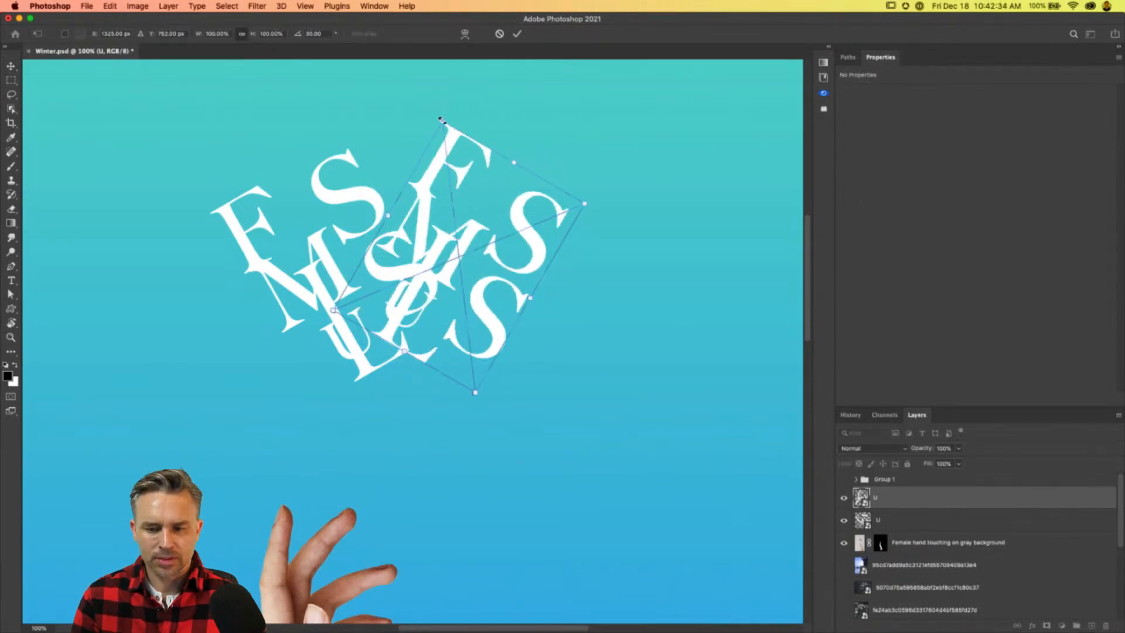
pyautogui.press('Return')
pyautogui.moveTo(441, 181); pyautogui.dragTo(521, 197)
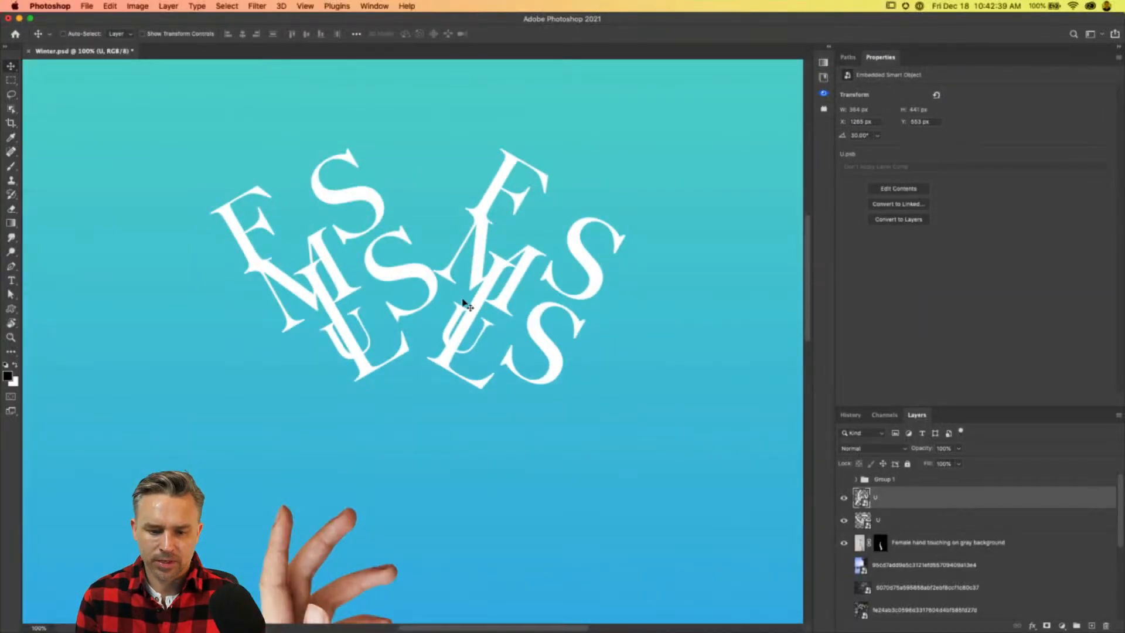
pyautogui.moveTo(467, 304); pyautogui.dragTo(468, 290)
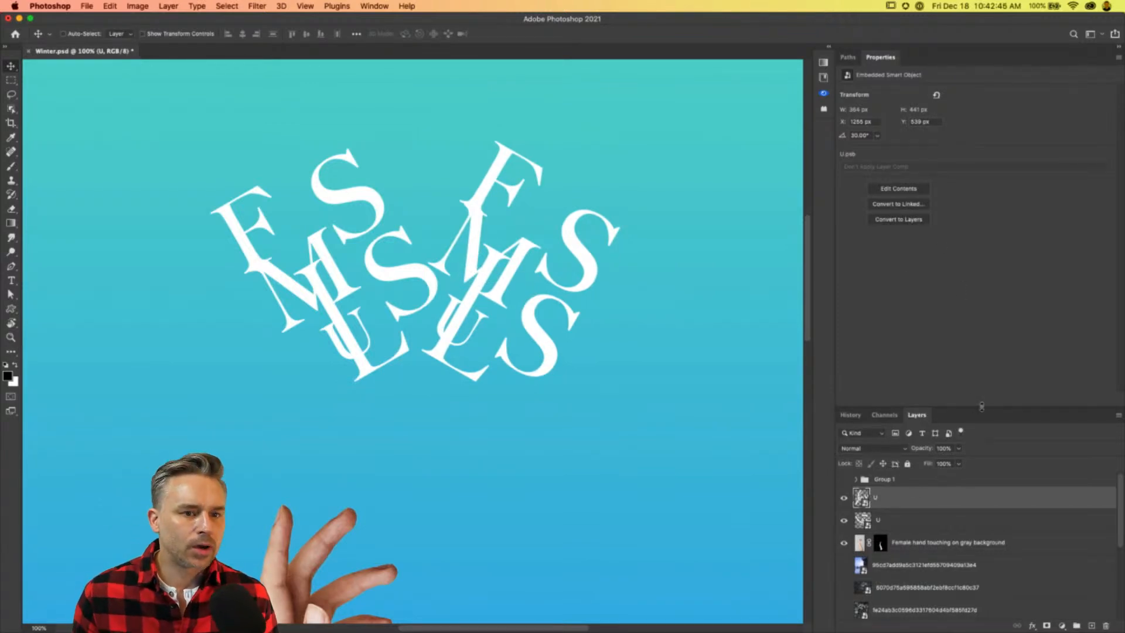
# Enlarge the layer list, duplicate the 30° cluster, rotate the new copy to 90° and place it below on the right side.
pyautogui.moveTo(981, 406); pyautogui.dragTo(979, 273)
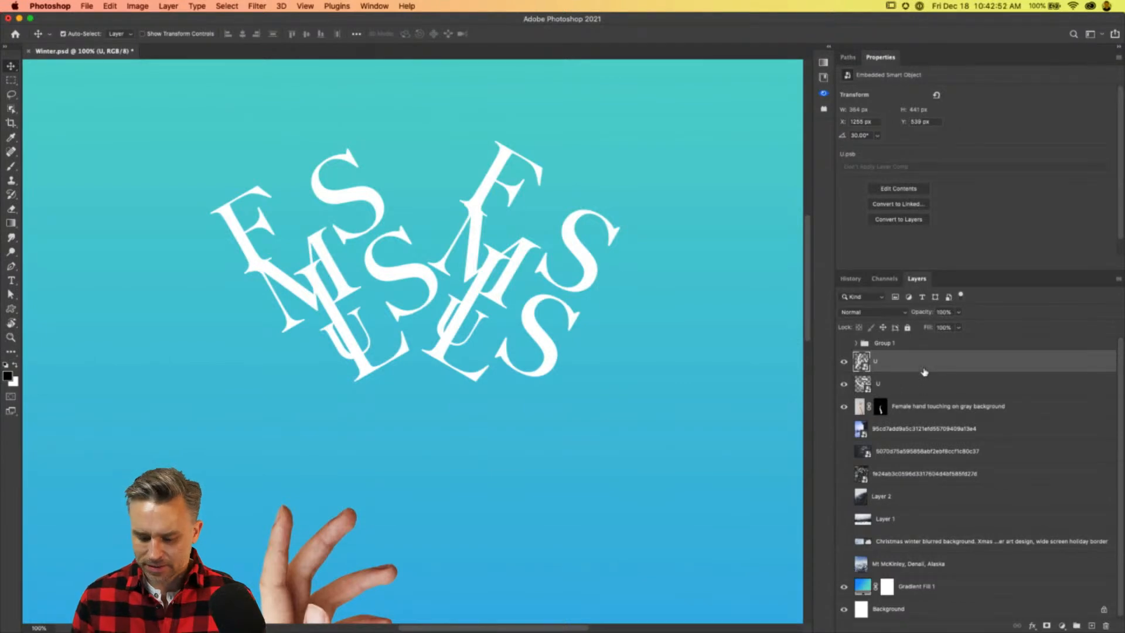
pyautogui.press('super+j')
pyautogui.press('super+t')
pyautogui.moveTo(430, 108); pyautogui.dragTo(581, 199)
pyautogui.moveTo(460, 271); pyautogui.dragTo(514, 429)
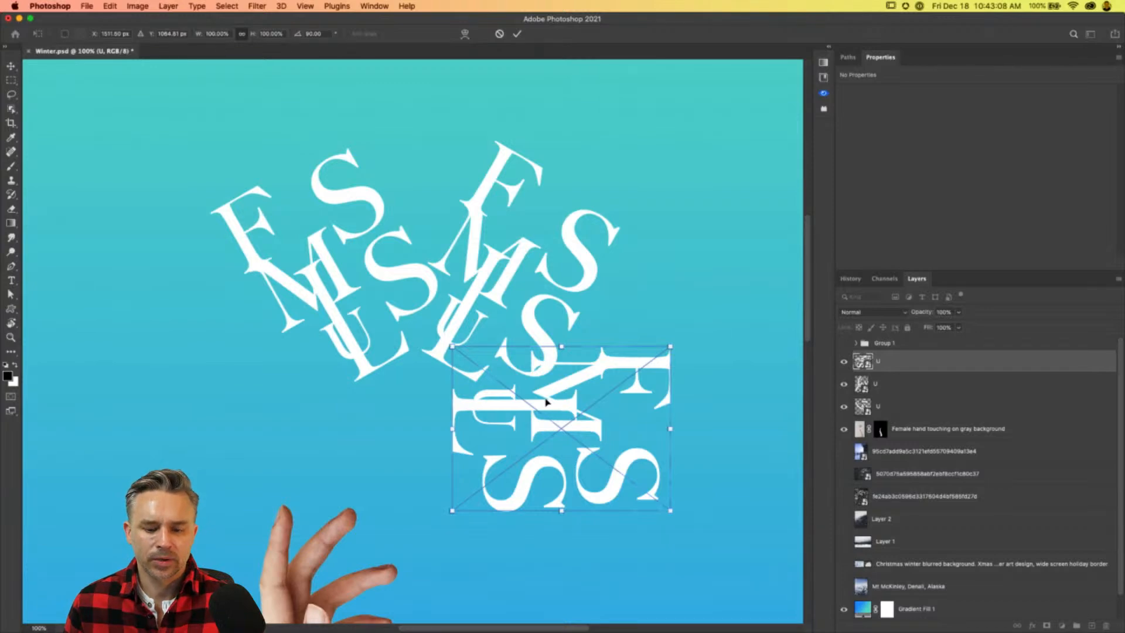
pyautogui.moveTo(356, 338); pyautogui.dragTo(399, 317)
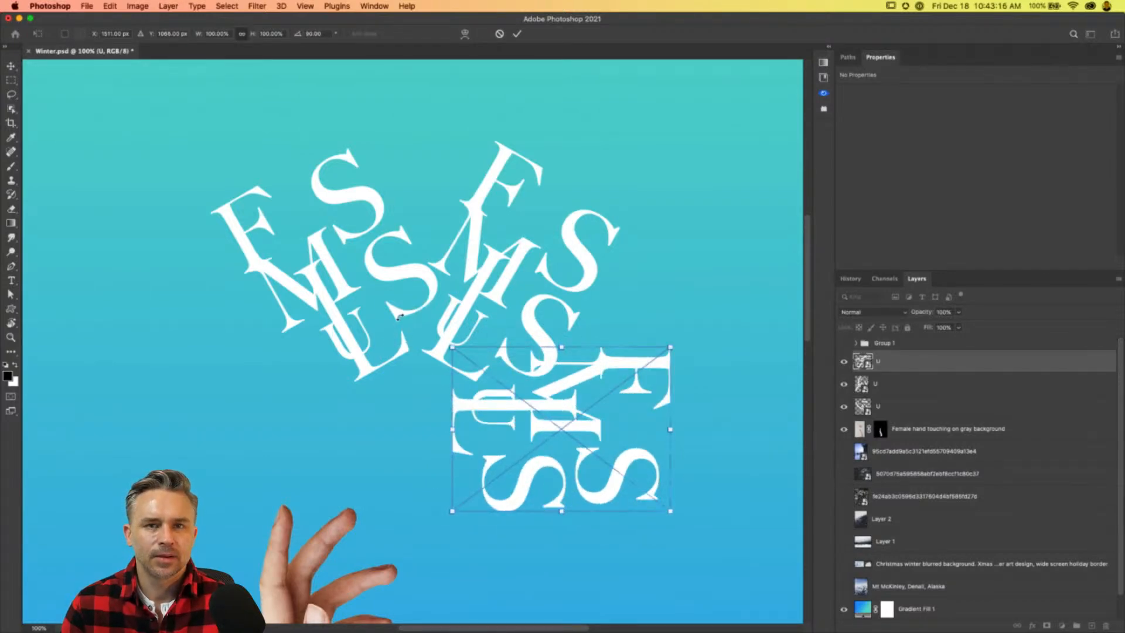
pyautogui.press('Return')
pyautogui.moveTo(480, 455); pyautogui.dragTo(481, 424)
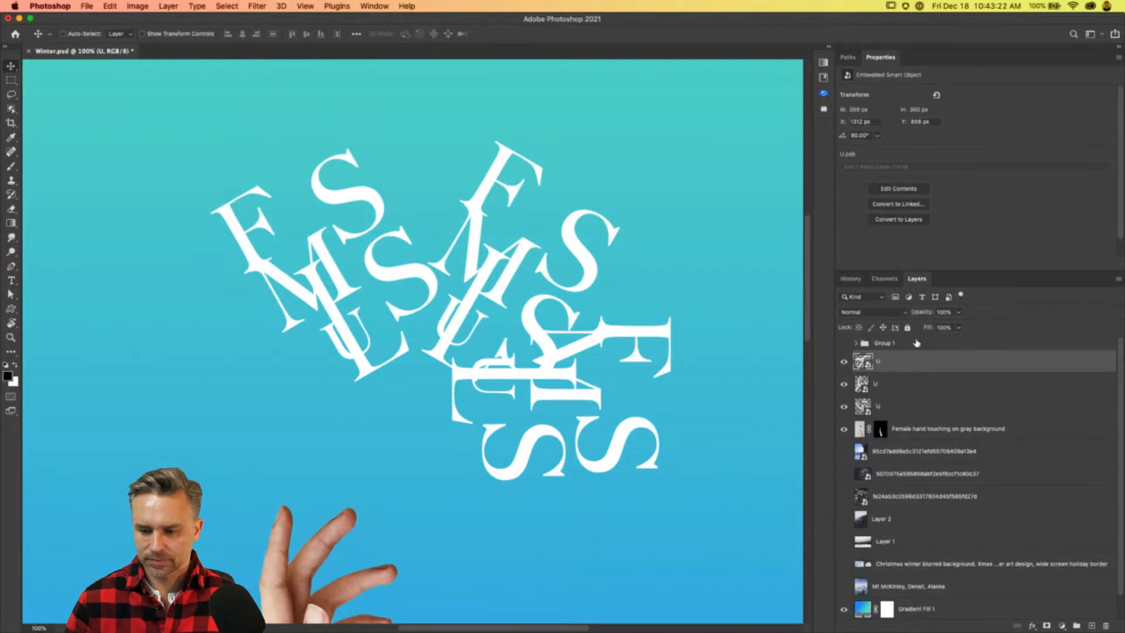
# Rotate the -30° cluster to -90° and move it down to the left, level with the 90° copy.
pyautogui.click(883, 384)
pyautogui.click(878, 405)
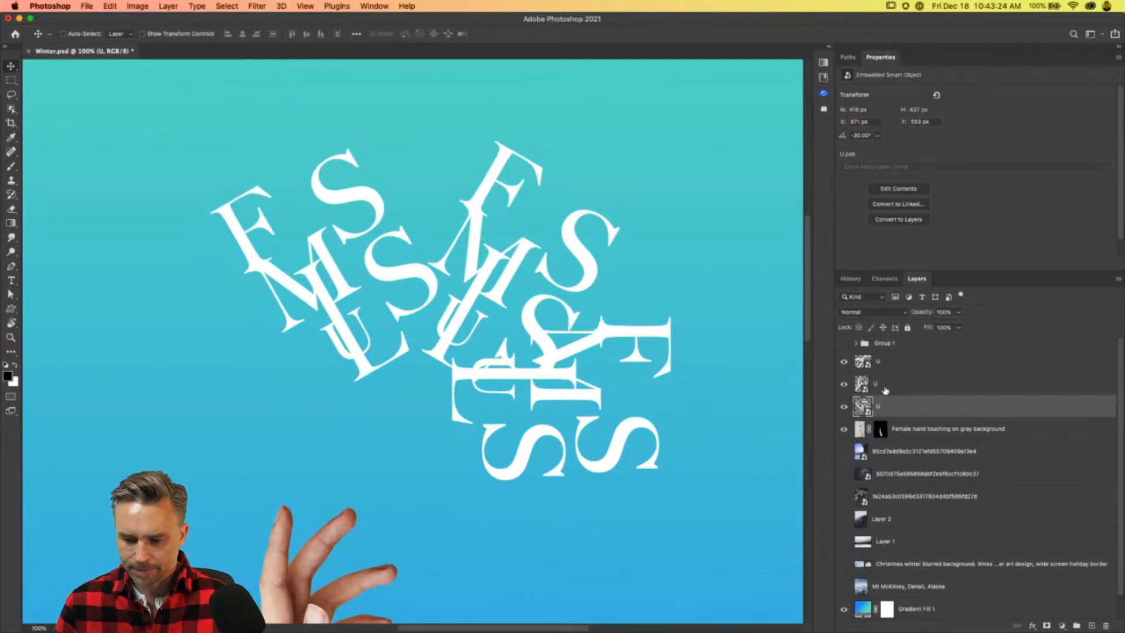
pyautogui.hotkey('ctrl', 't')
pyautogui.moveTo(202, 198); pyautogui.dragTo(195, 340)
pyautogui.moveTo(283, 304); pyautogui.dragTo(208, 434)
pyautogui.press('Return')
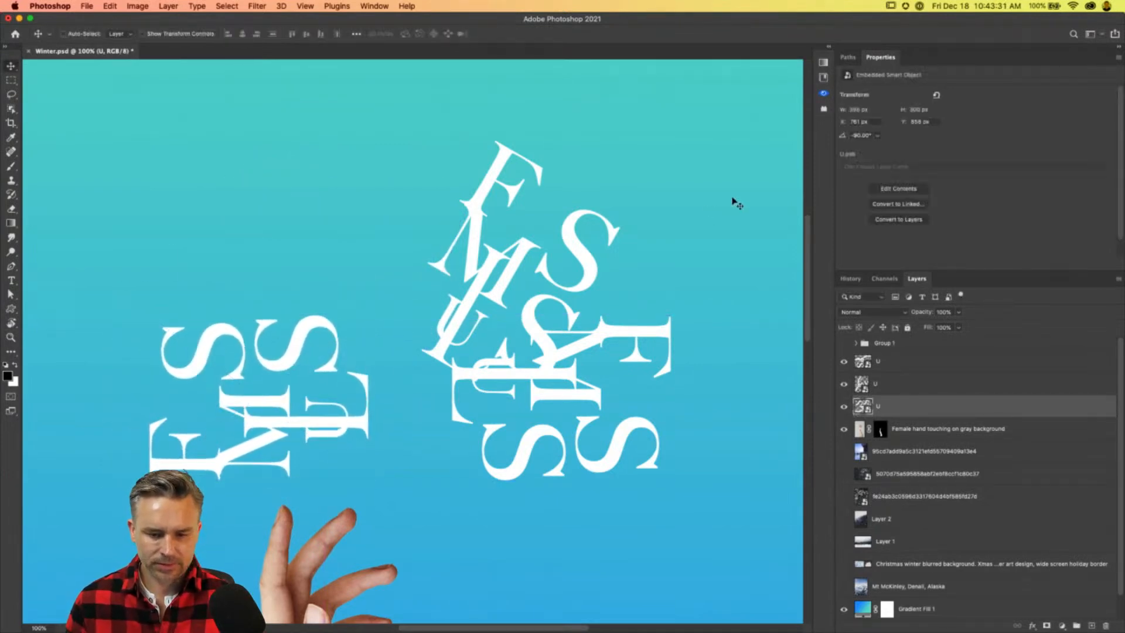
# Rotate the 30° cluster back to 0° and move it up to the centre above the two sideways clusters.
pyautogui.click(899, 382)
pyautogui.hotkey('ctrl', 't')
pyautogui.moveTo(421, 121); pyautogui.dragTo(381, 154)
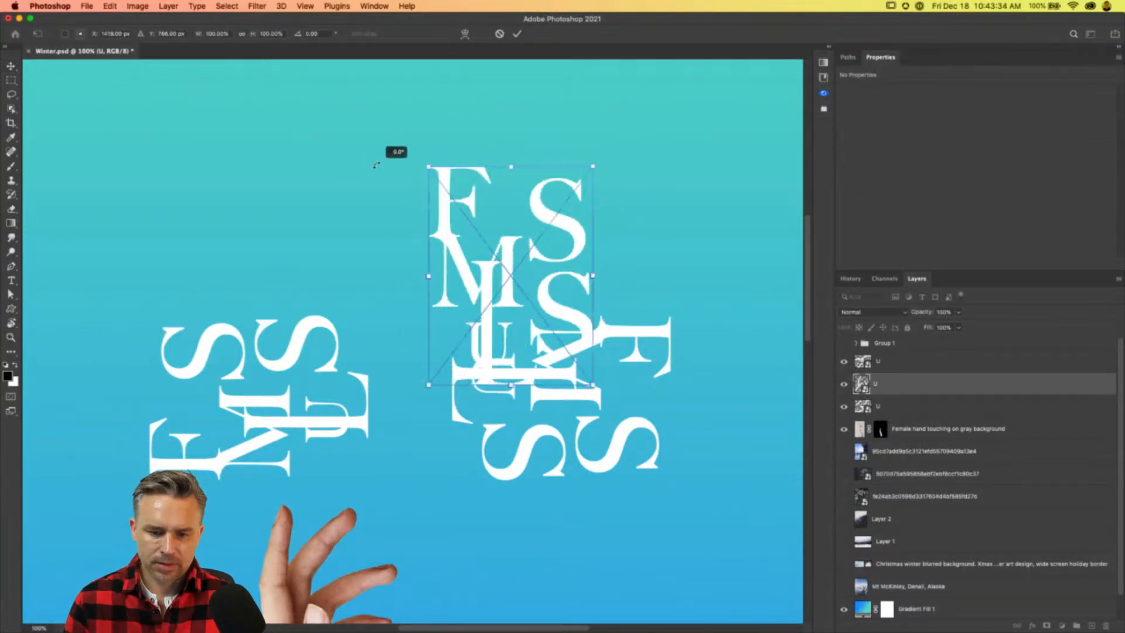
pyautogui.moveTo(455, 321); pyautogui.dragTo(359, 249)
pyautogui.press('Return')
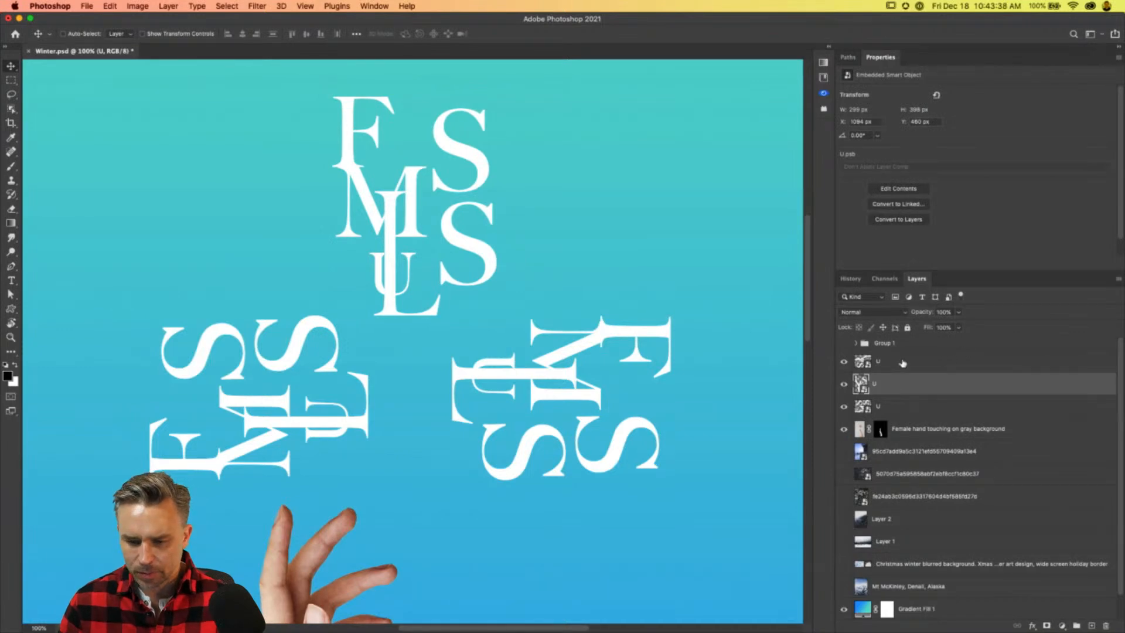
# Duplicate the upright centre cluster, rotate the copy to 45° and place it between the centre and right clusters.
pyautogui.click(843, 384)
pyautogui.click(843, 384)
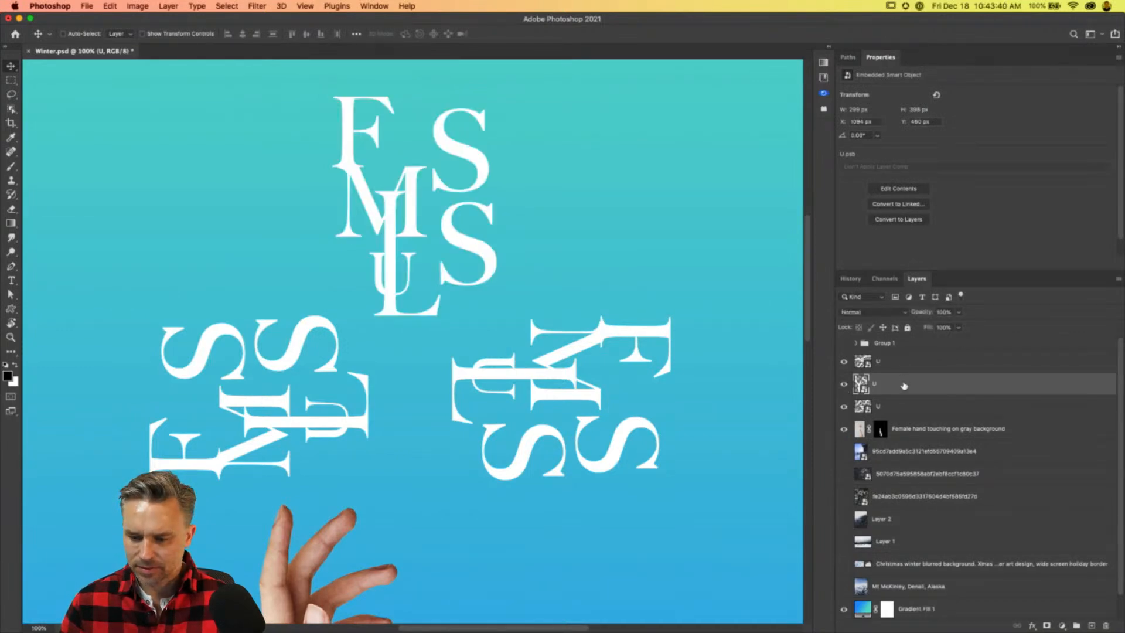
pyautogui.press('super+j')
pyautogui.press('super+t')
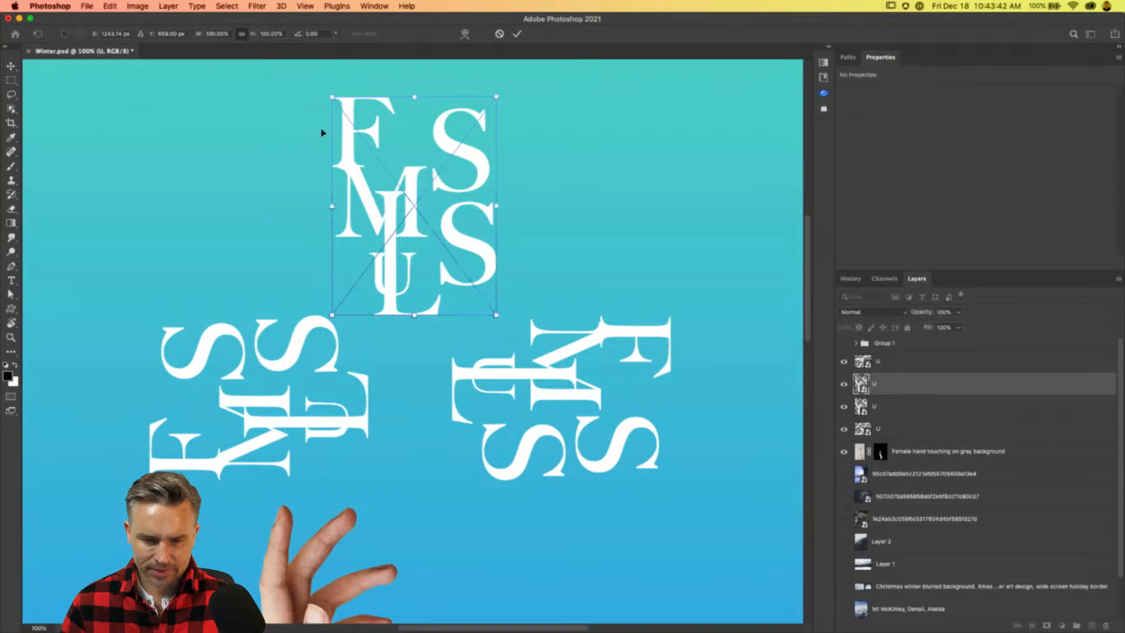
pyautogui.moveTo(327, 83); pyautogui.dragTo(439, 58)
pyautogui.moveTo(390, 213); pyautogui.dragTo(555, 253)
pyautogui.press('Return')
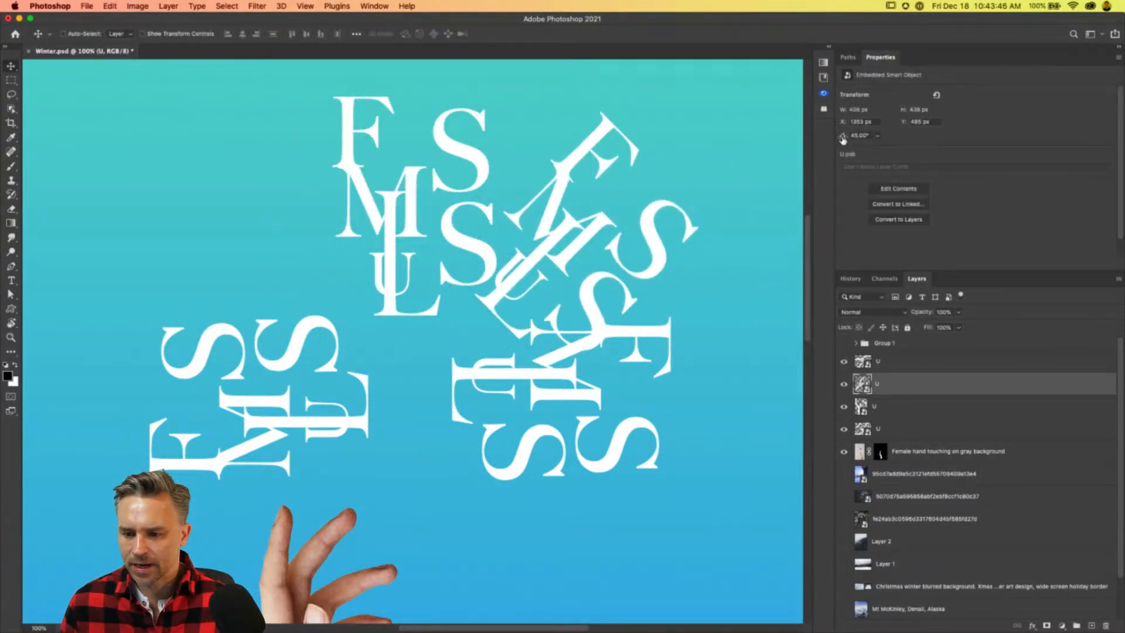
# Duplicate the 45° cluster, rotate the copy to -45° and place it on the left side to mirror the original.
pyautogui.press('super+j')
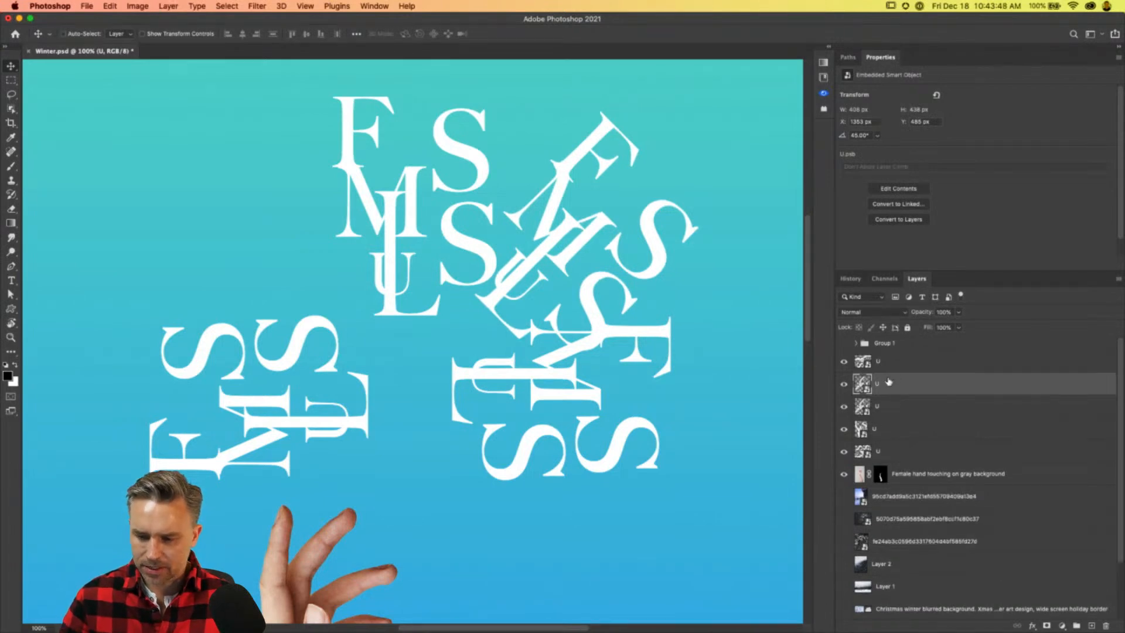
pyautogui.press('super+t')
pyautogui.moveTo(560, 222); pyautogui.dragTo(277, 244)
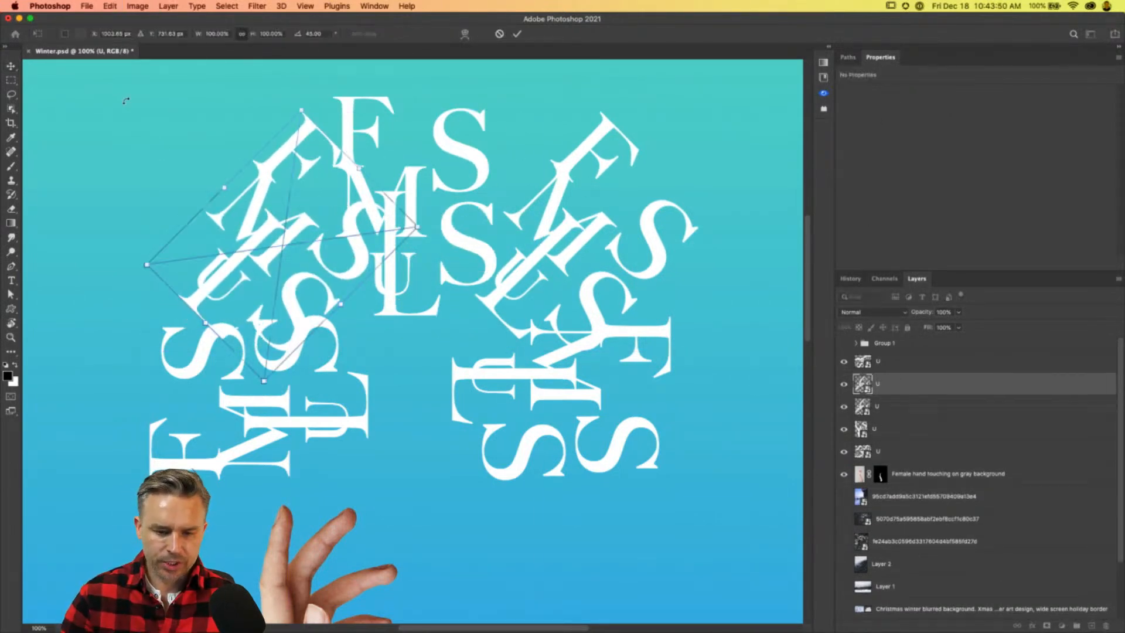
pyautogui.moveTo(76, 181); pyautogui.dragTo(72, 216)
pyautogui.press('Return')
pyautogui.moveTo(251, 260); pyautogui.dragTo(219, 255)
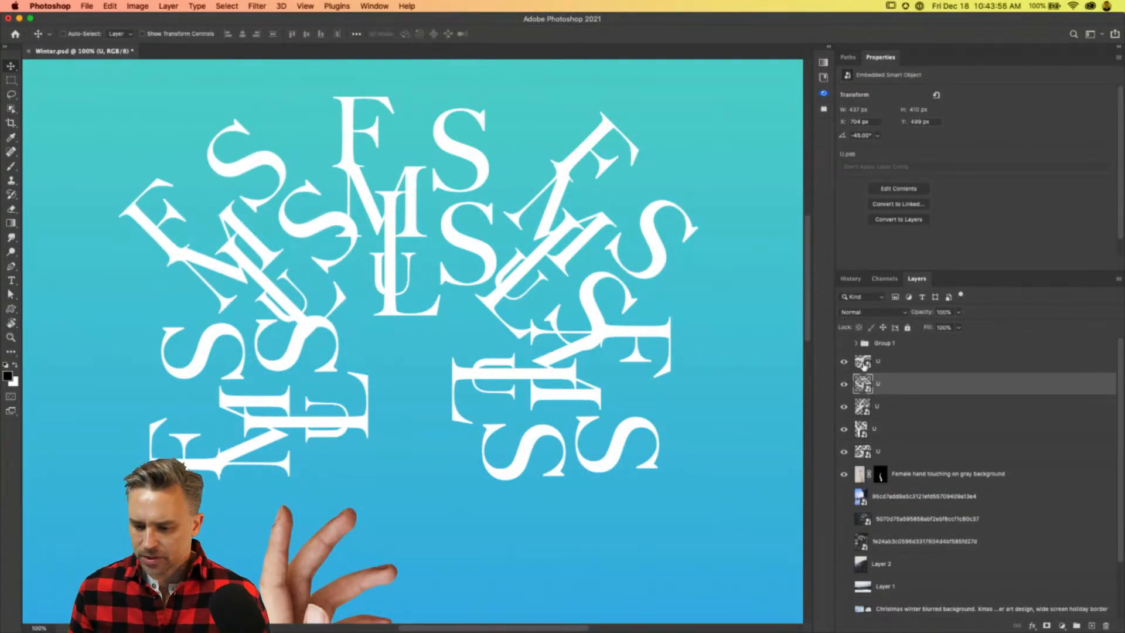
# Open the upright centre cluster's smart object contents and extend its canvas height to 600 pixels, anchored at the top centre.
pyautogui.doubleClick(860, 431)
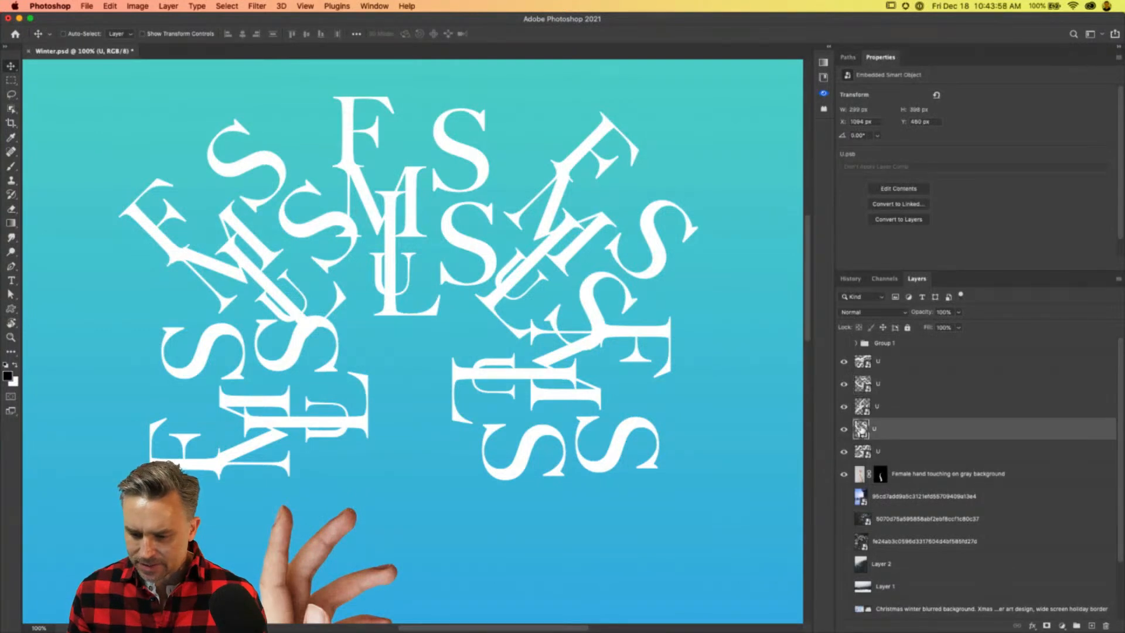
pyautogui.press('super+equal')
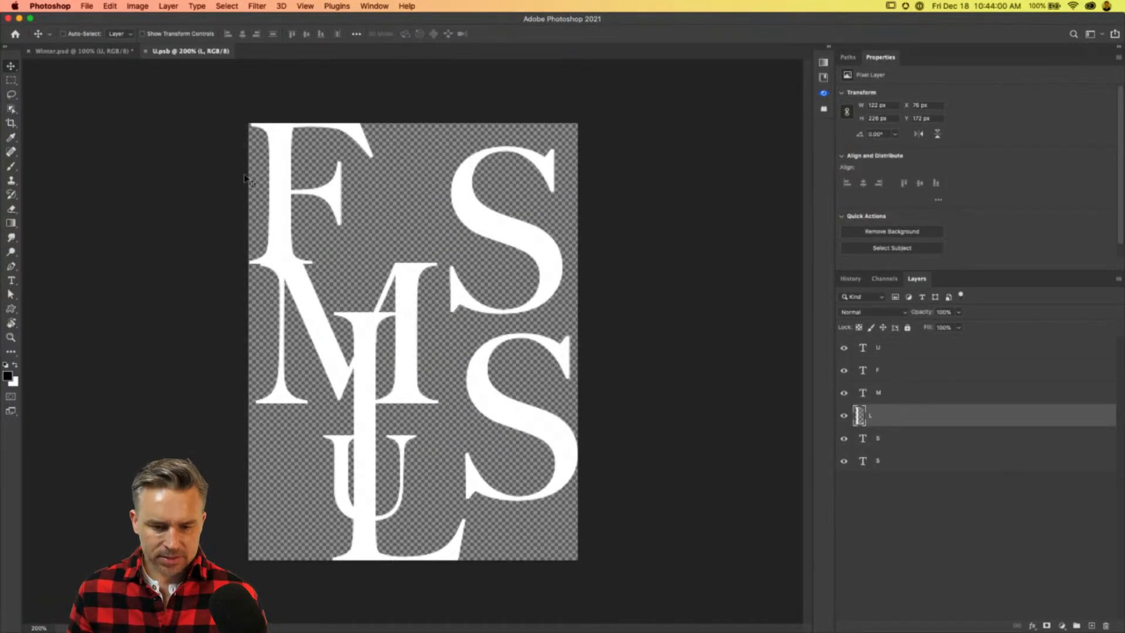
pyautogui.click(138, 6)
pyautogui.click(140, 101)
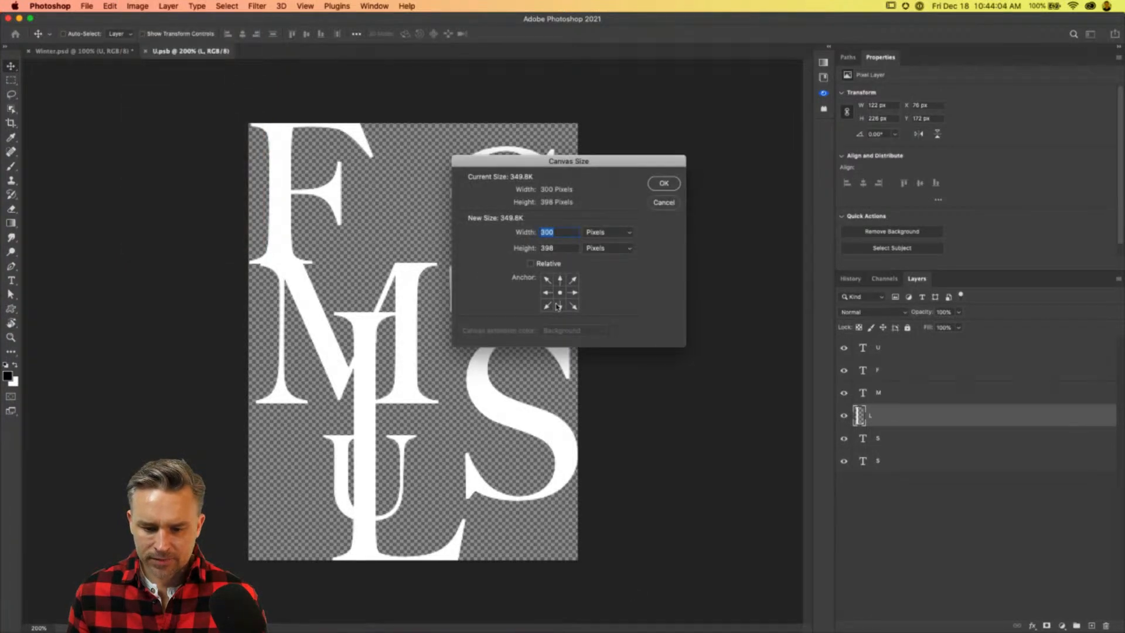
pyautogui.click(560, 281)
pyautogui.doubleClick(555, 248)
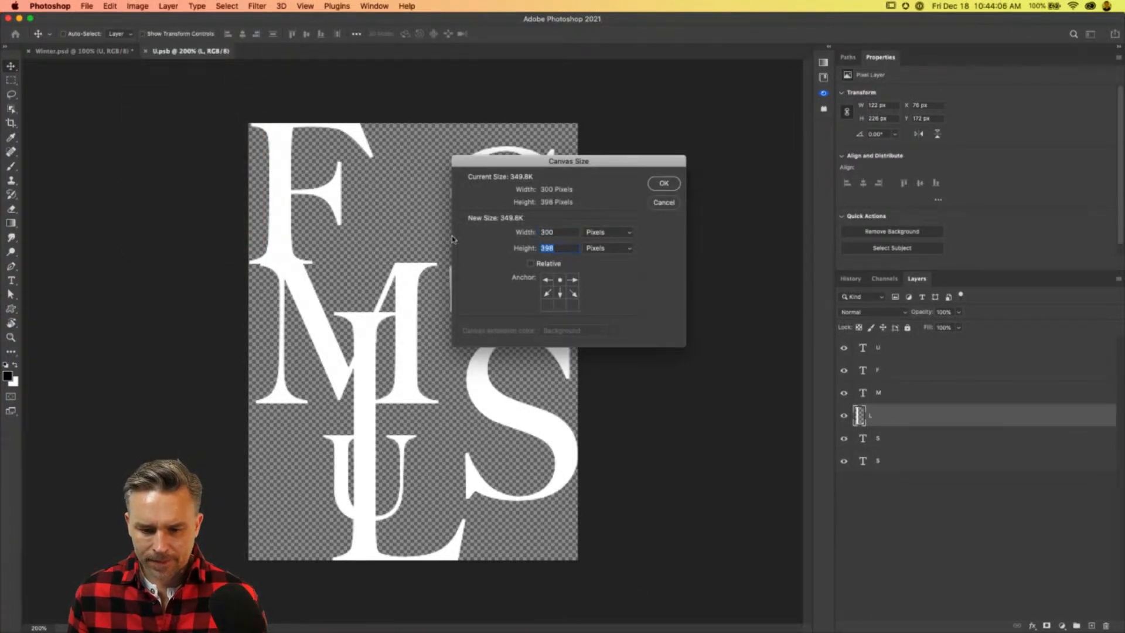
pyautogui.write('600')
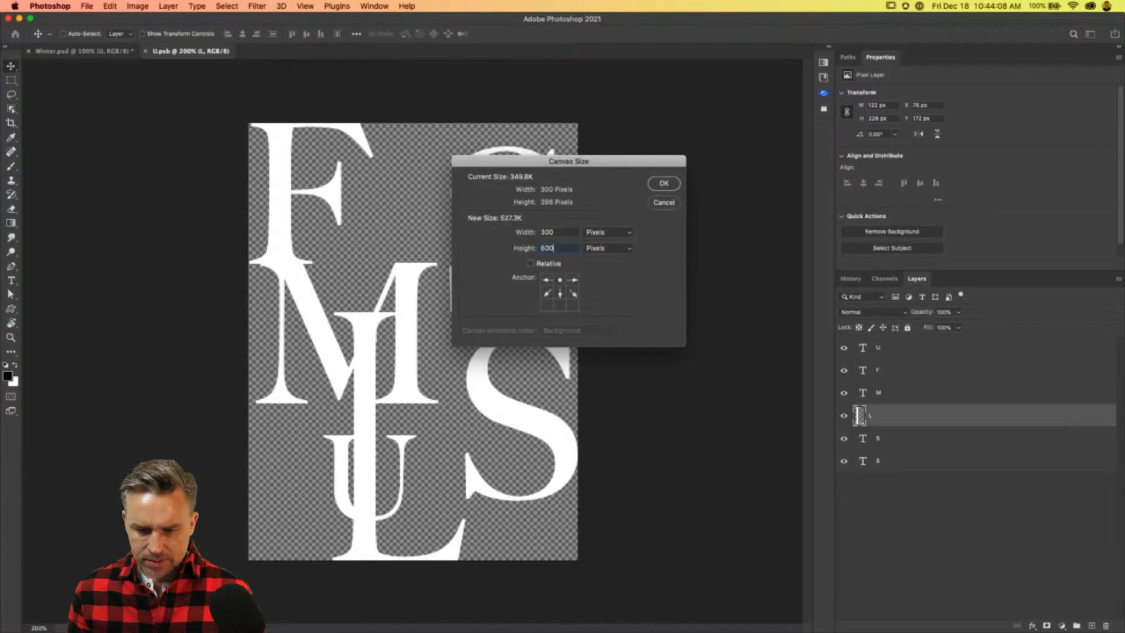
pyautogui.press('Return')
pyautogui.press('super+minus')
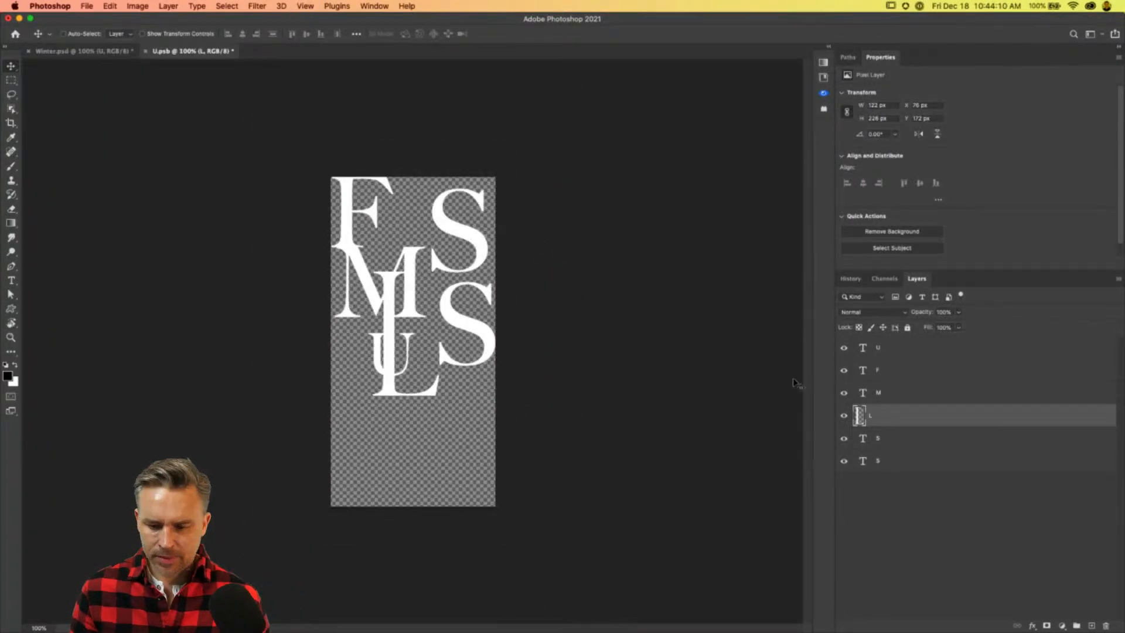
# Move the L down to overlap the U's base, and rasterize the M and shift it slightly right and down.
pyautogui.moveTo(425, 363); pyautogui.dragTo(415, 446)
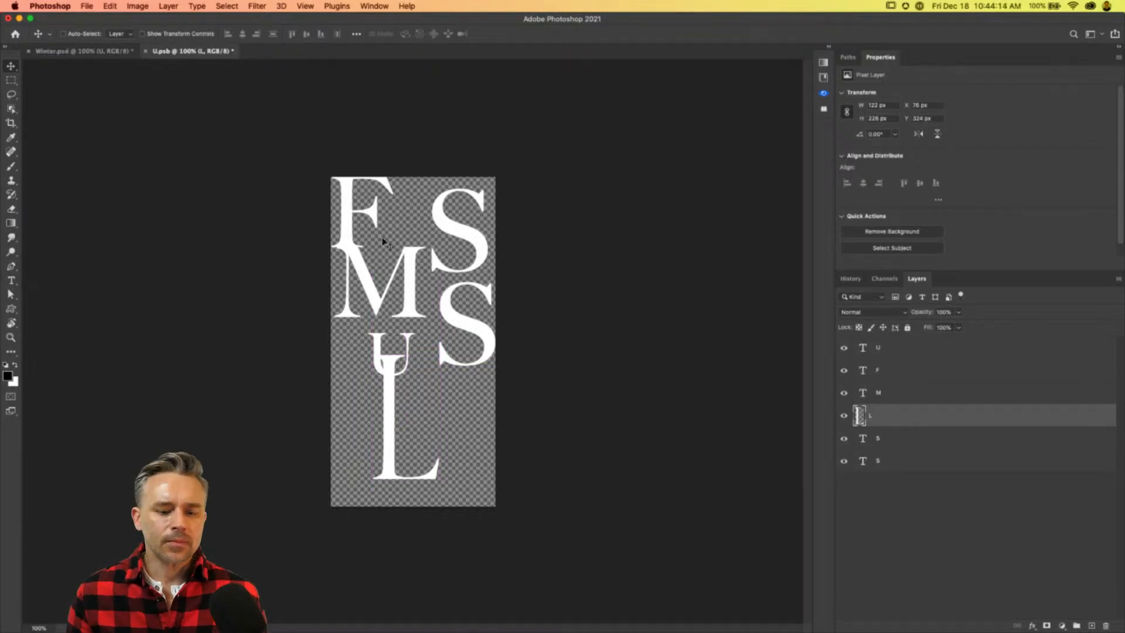
pyautogui.click(915, 398)
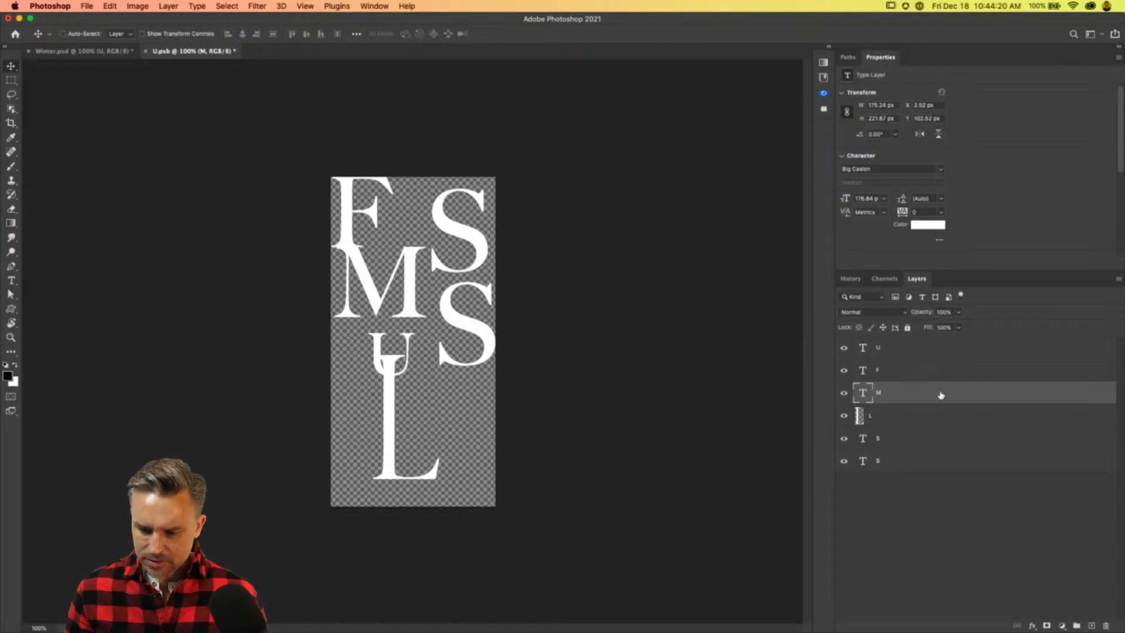
pyautogui.rightClick(938, 383)
pyautogui.click(985, 293)
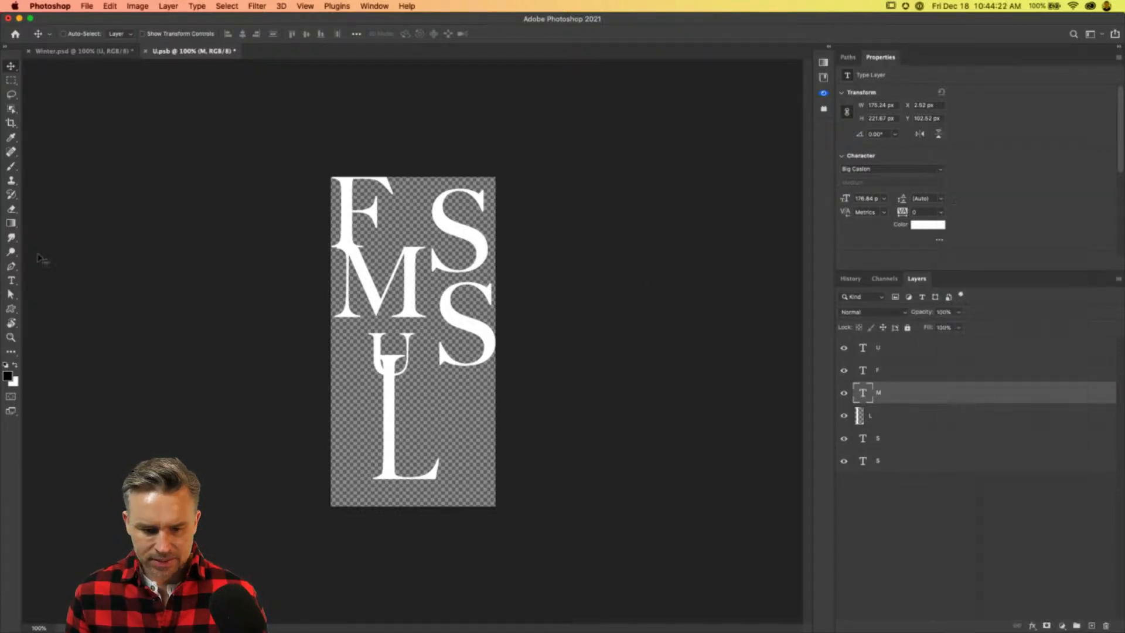
pyautogui.moveTo(338, 282); pyautogui.dragTo(364, 298)
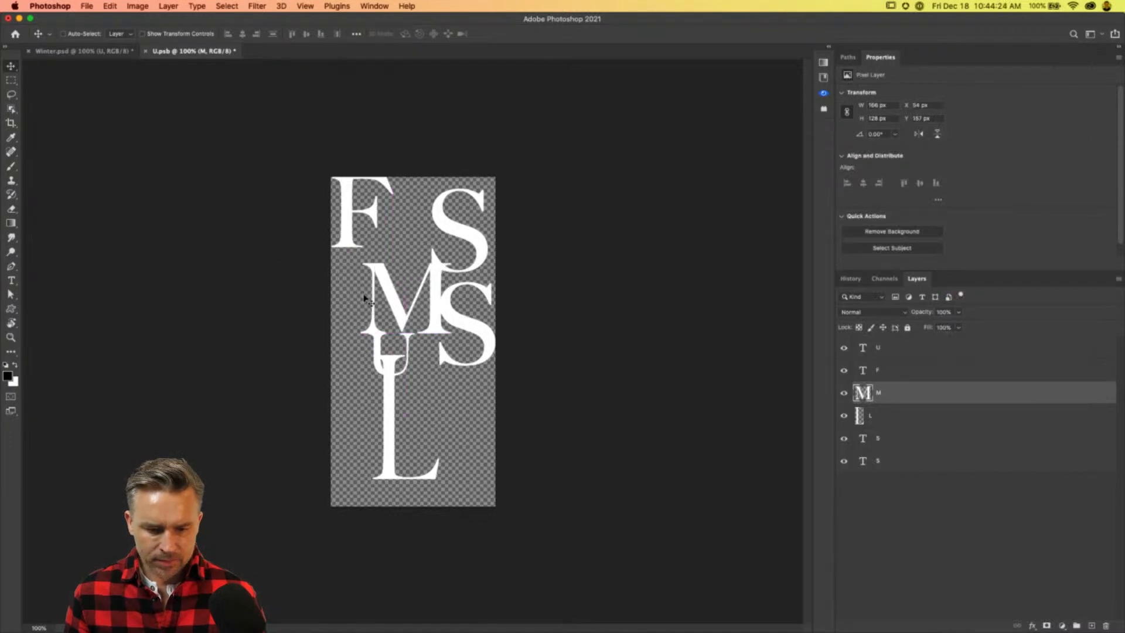
# Select the foot of the M's right stem and move it straight down below the base of the lower S.
pyautogui.press('super+equal')
pyautogui.press('super+equal')
pyautogui.press('m')
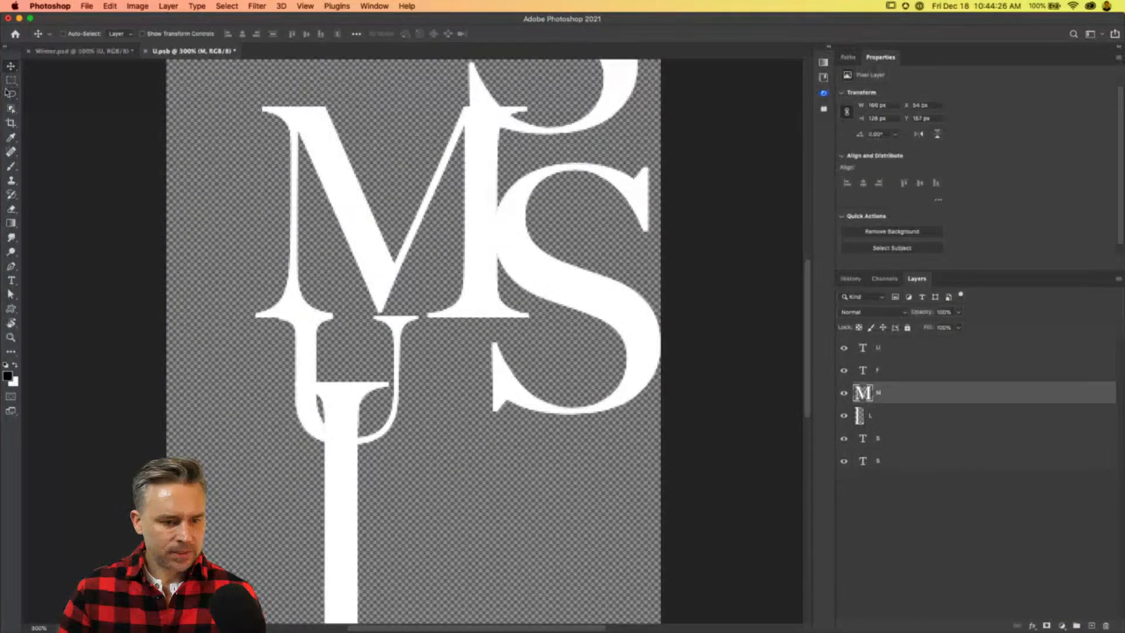
pyautogui.moveTo(419, 279); pyautogui.dragTo(569, 375)
pyautogui.moveTo(456, 313); pyautogui.dragTo(461, 447)
pyautogui.press('super+z')
pyautogui.moveTo(467, 306); pyautogui.dragTo(465, 485)
pyautogui.press('super+d')
# Select a section of the M's right stem and stretch it to about 152 px tall to meet the detached foot.
pyautogui.moveTo(445, 201); pyautogui.dragTo(517, 277)
pyautogui.press('super+t')
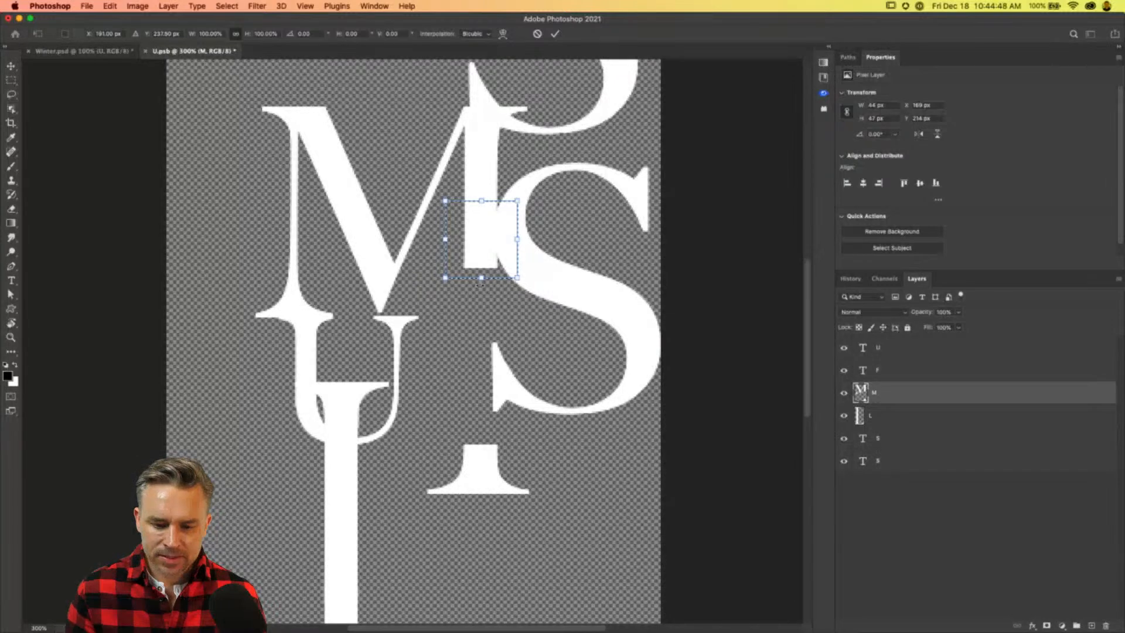
pyautogui.moveTo(481, 277); pyautogui.dragTo(481, 450)
pyautogui.press('Return')
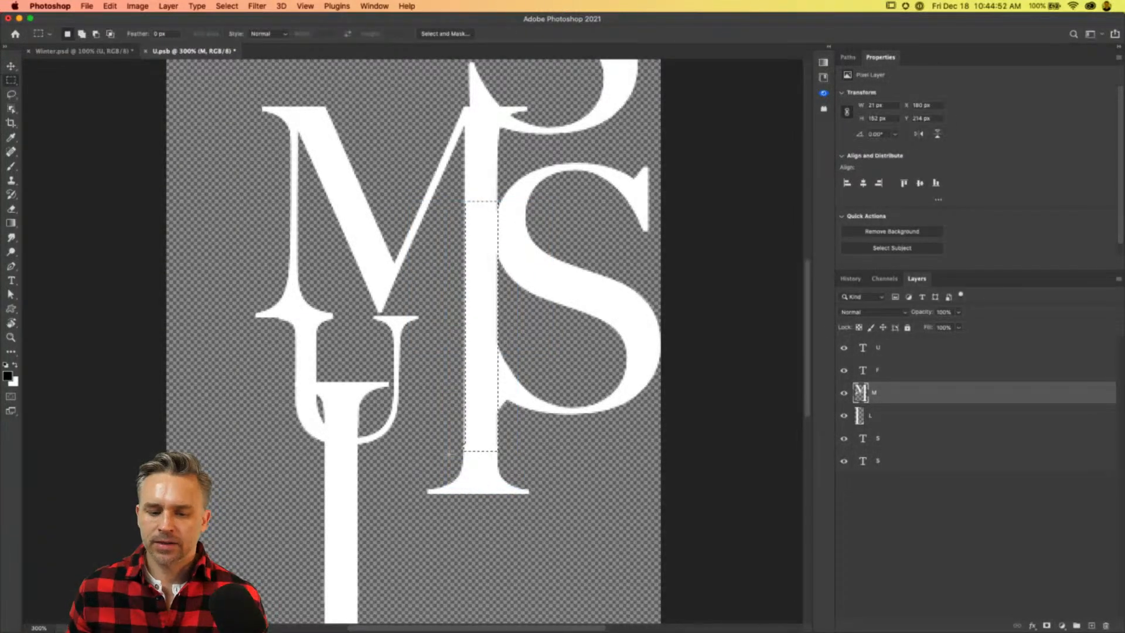
pyautogui.press('super+d')
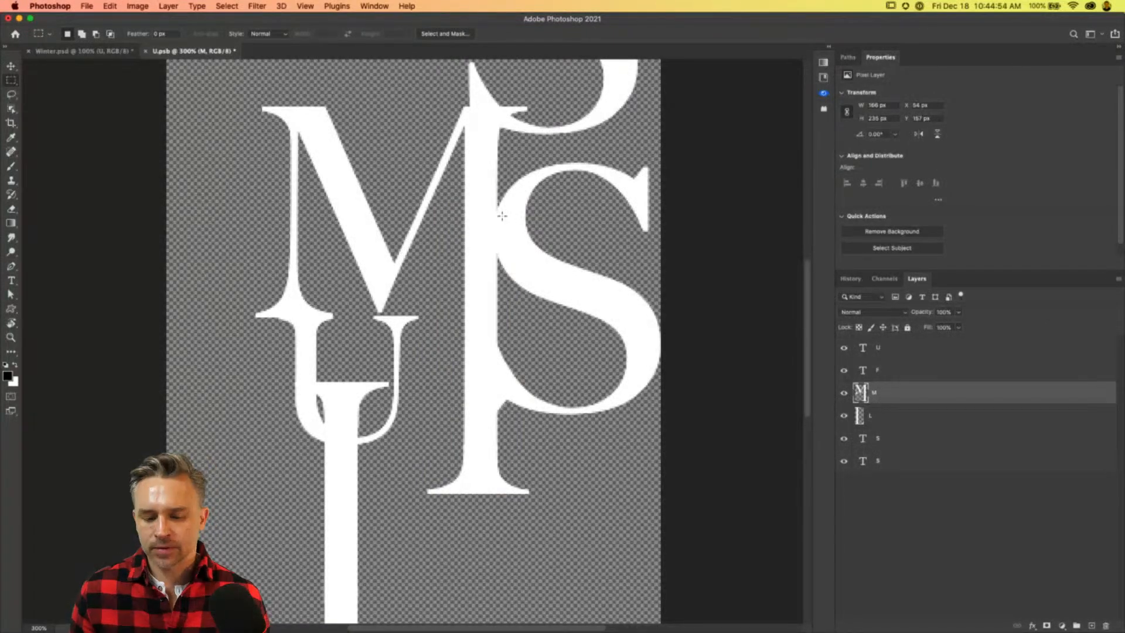
# Move the F down so its base overlaps the upper left serif of the M.
pyautogui.press('super+minus')
pyautogui.moveTo(236, 456); pyautogui.dragTo(334, 470)
pyautogui.press('v')
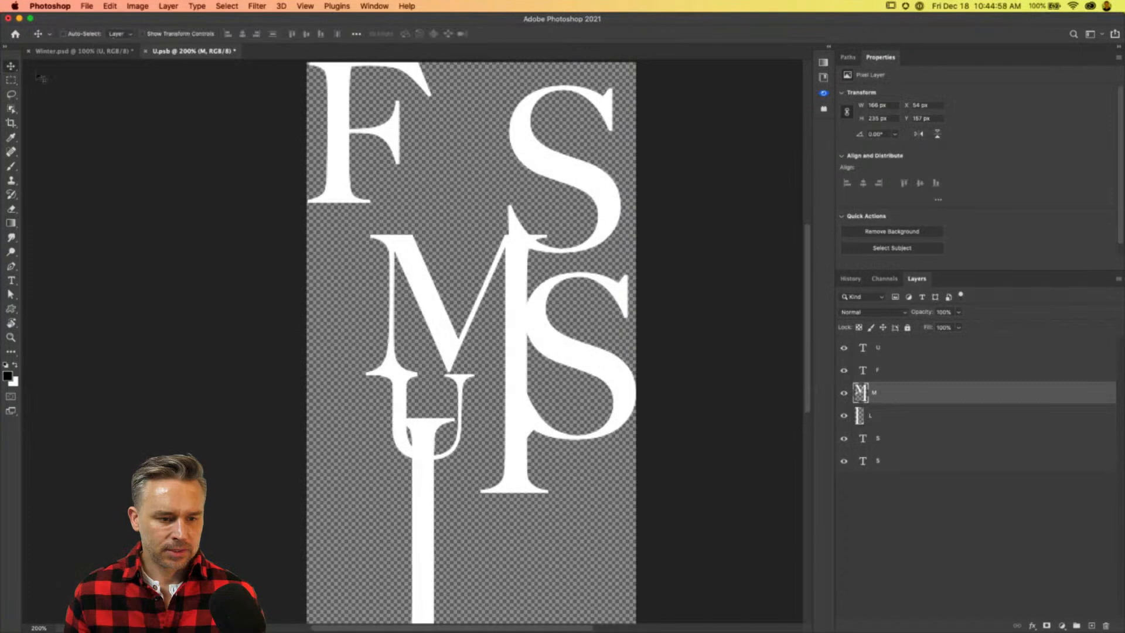
pyautogui.moveTo(337, 123); pyautogui.dragTo(344, 208)
# Move the upper S down and left onto the L's stem to form a dollar-sign shape.
pyautogui.keyDown('super'); pyautogui.click(533, 156); pyautogui.keyUp('super')
pyautogui.doubleClick(534, 155)
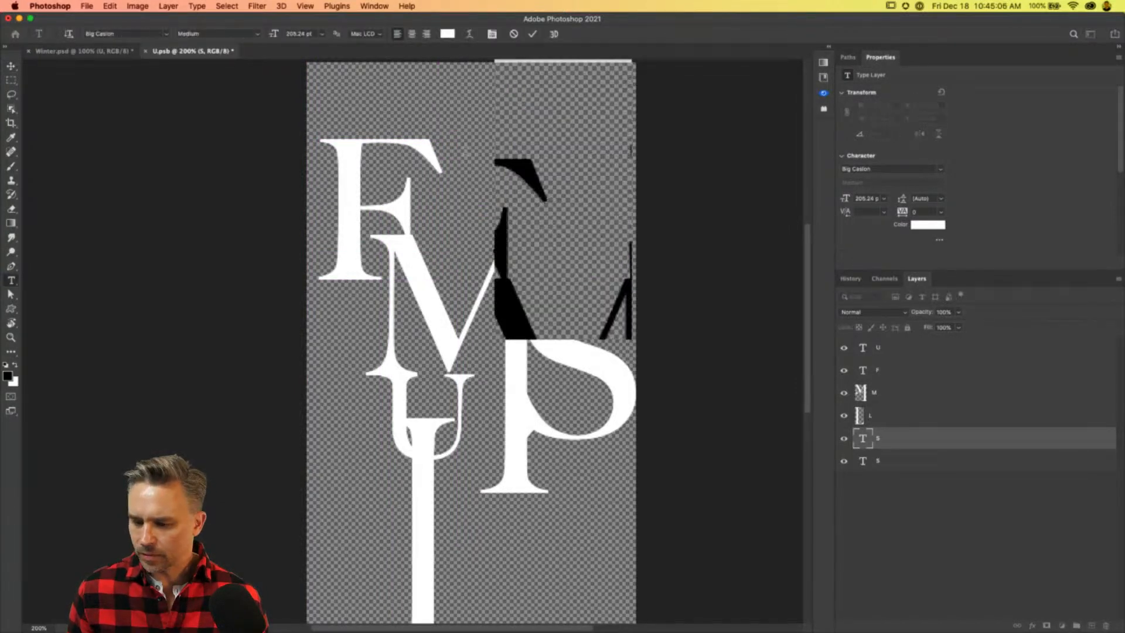
pyautogui.press('Escape')
pyautogui.press('v')
pyautogui.moveTo(515, 117); pyautogui.dragTo(410, 447)
# Lower the L slightly beneath the U, and save and close the smart object to update all cluster copies.
pyautogui.scroll(-5, 462, 153)
pyautogui.click(880, 419)
pyautogui.moveTo(511, 353); pyautogui.dragTo(514, 387)
pyautogui.press('super+s')
pyautogui.press('super+w')
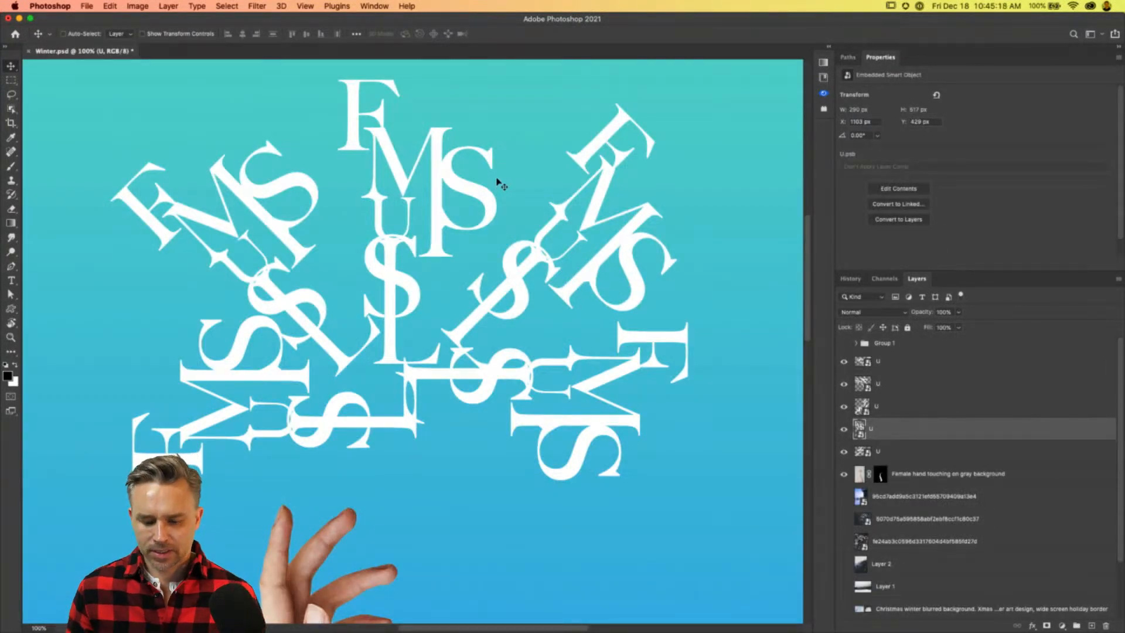
# Duplicate the right sideways cluster, rotate the copy to -45° and place it below, to the lower right of the centre.
pyautogui.press('super+minus')
pyautogui.press('super+minus')
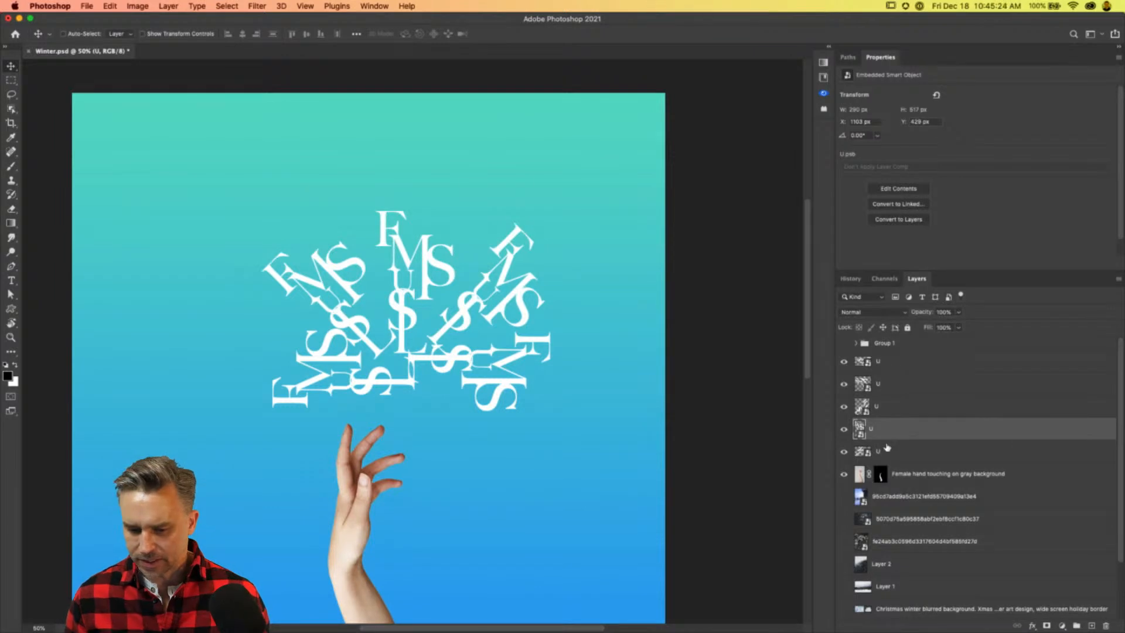
pyautogui.click(887, 363)
pyautogui.click(843, 363)
pyautogui.click(843, 363)
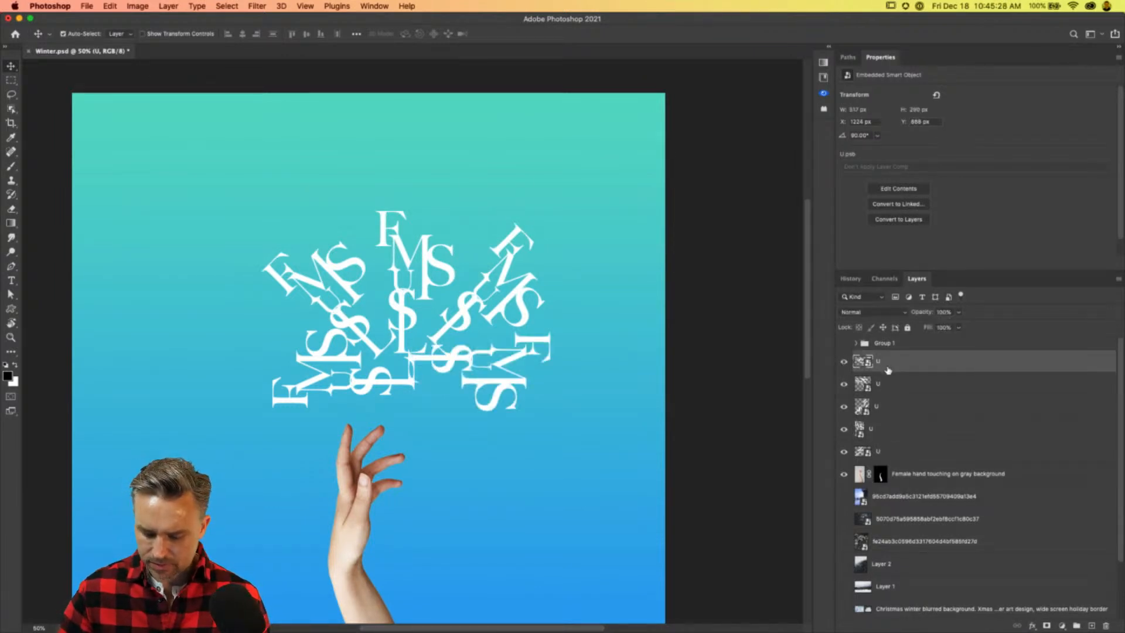
pyautogui.moveTo(481, 397); pyautogui.dragTo(483, 439)
pyautogui.press('super+z')
pyautogui.press('super+t')
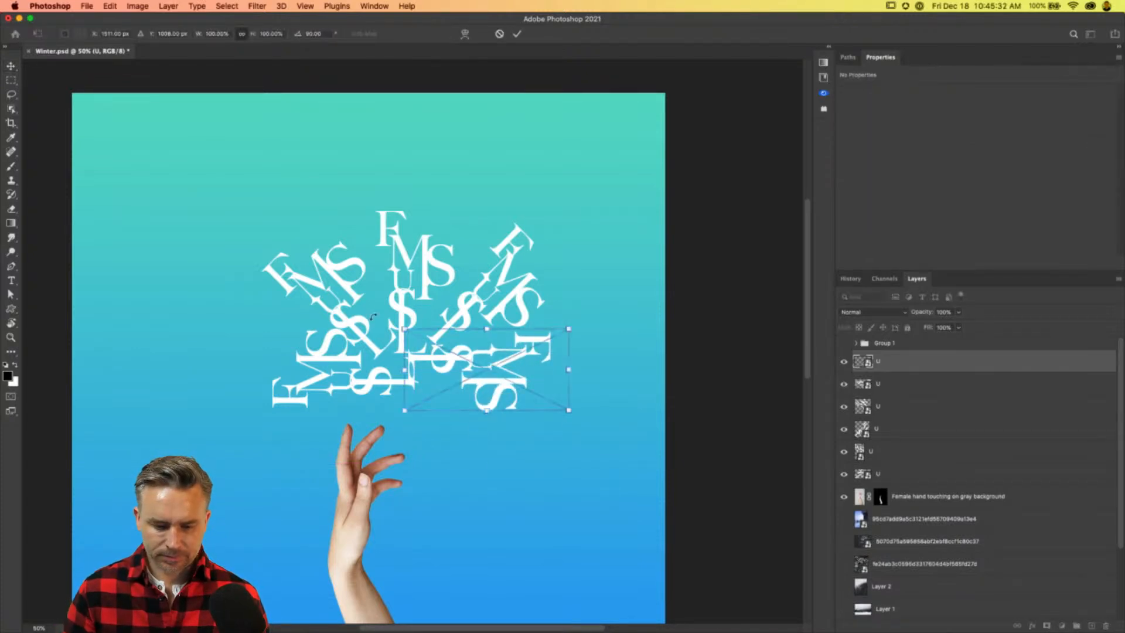
pyautogui.moveTo(372, 317); pyautogui.dragTo(452, 282)
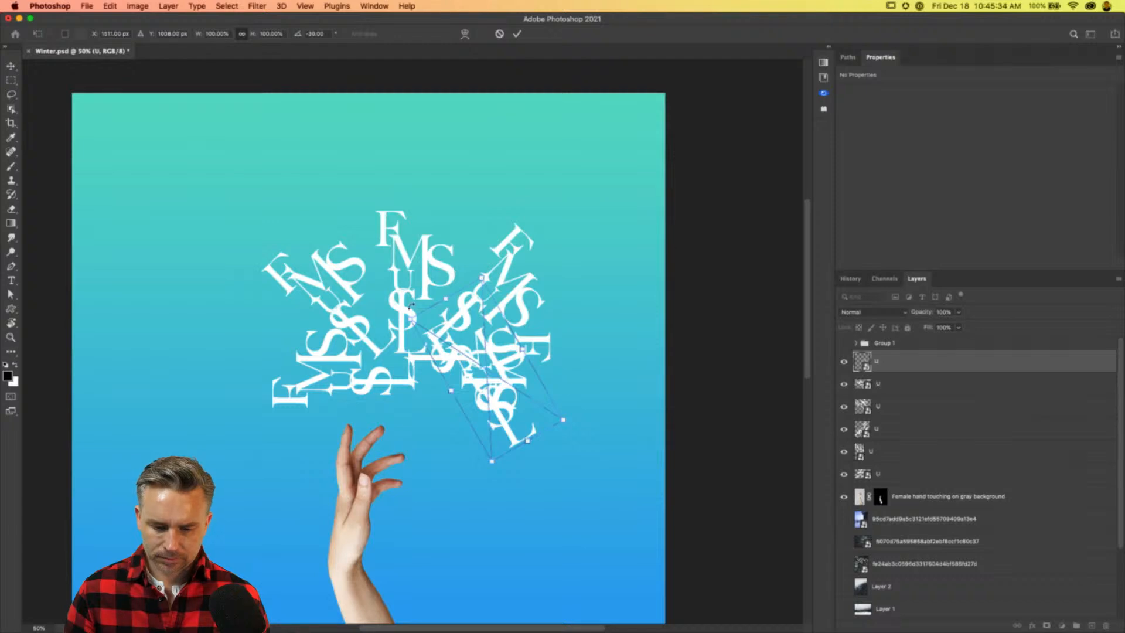
pyautogui.moveTo(401, 313); pyautogui.dragTo(412, 416)
pyautogui.press('Return')
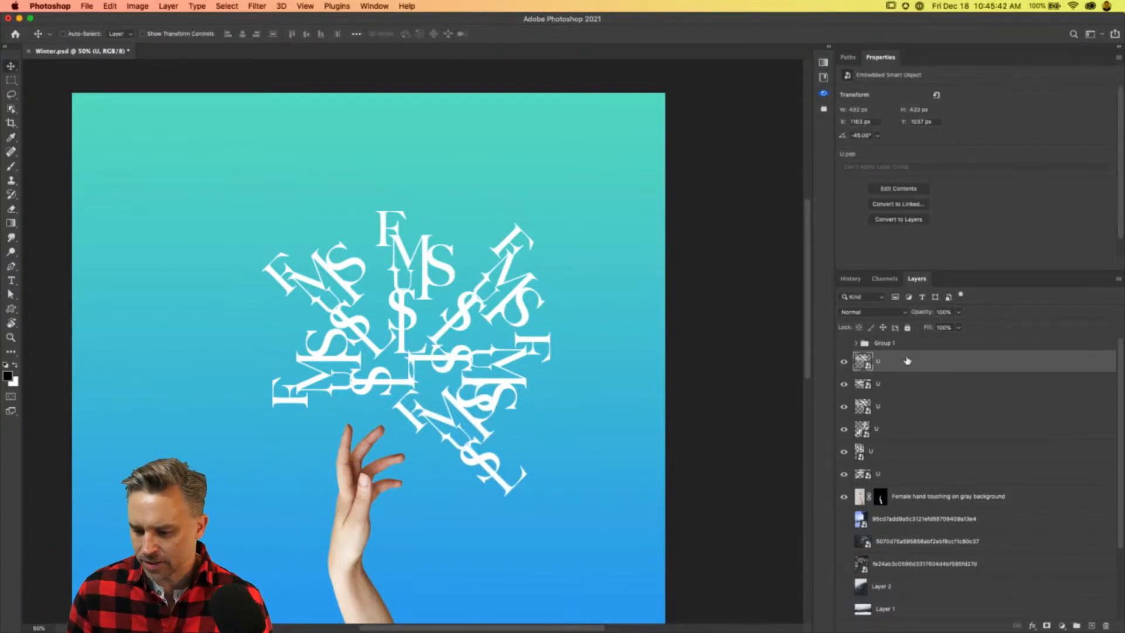
# Duplicate the lower right cluster, rotate the copy to 180° and place it upside down below the centre.
pyautogui.press('super+j')
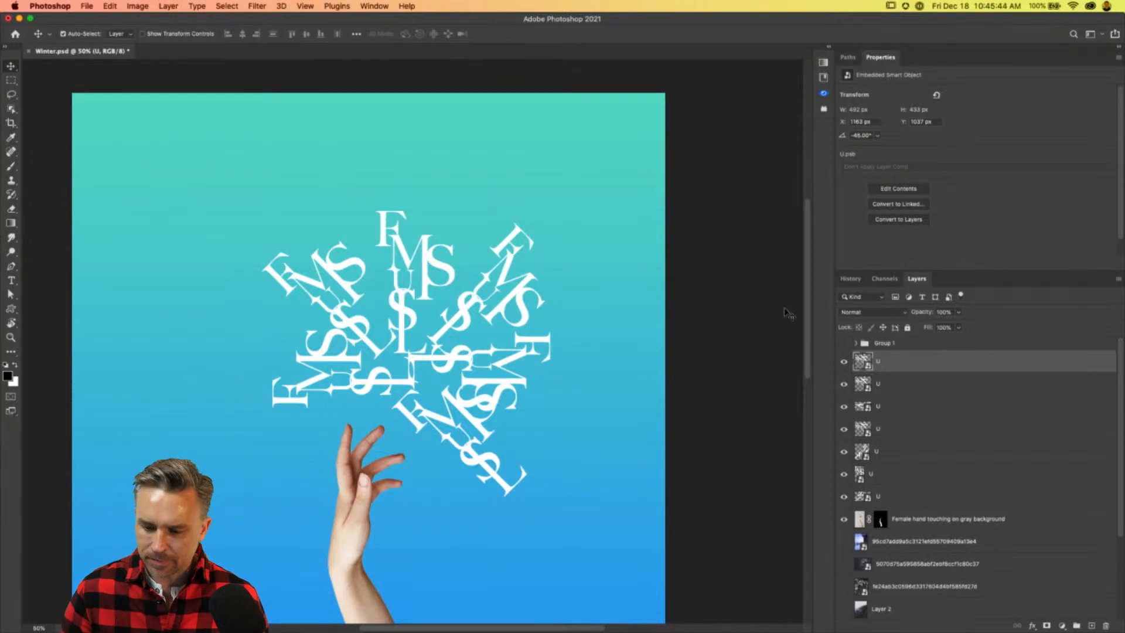
pyautogui.press('super+t')
pyautogui.moveTo(511, 340); pyautogui.dragTo(503, 530)
pyautogui.moveTo(455, 432); pyautogui.dragTo(392, 469)
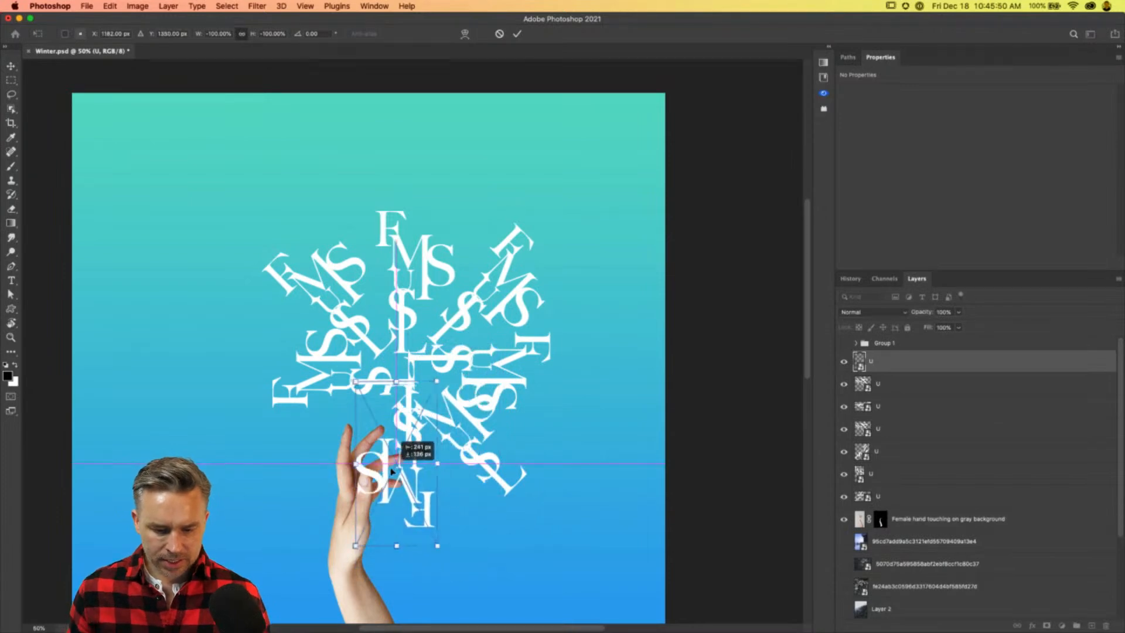
pyautogui.press('Return')
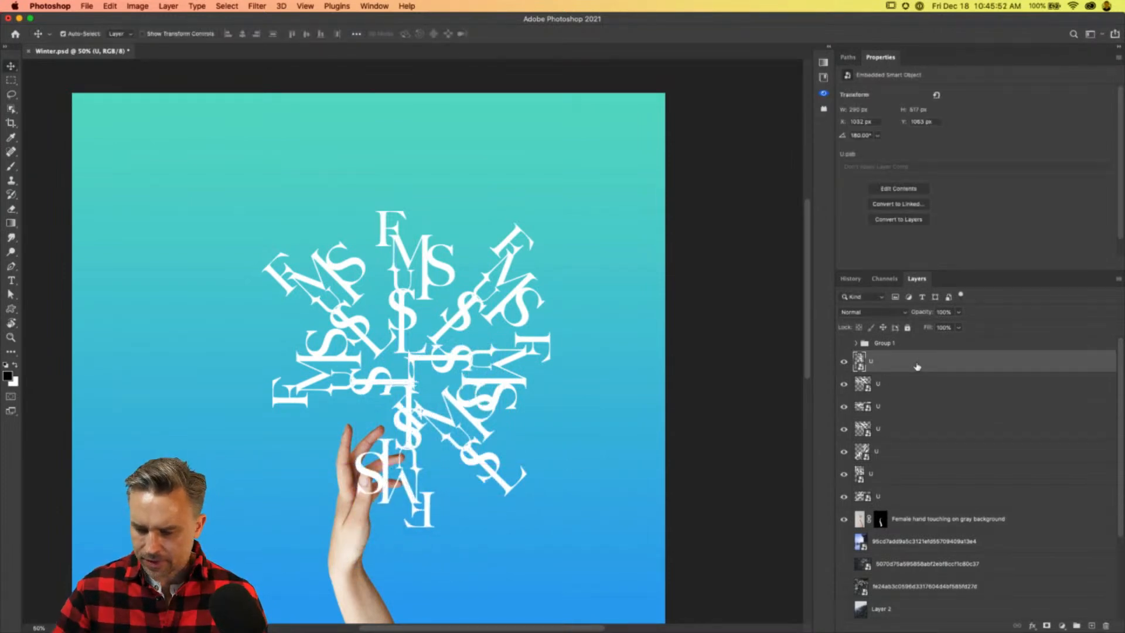
# Duplicate the upside-down cluster, rotate the copy to -135° and place it at the lower left of the ring.
pyautogui.press('super+j')
pyautogui.press('super+t')
pyautogui.moveTo(334, 387); pyautogui.dragTo(413, 361)
pyautogui.moveTo(367, 423); pyautogui.dragTo(319, 420)
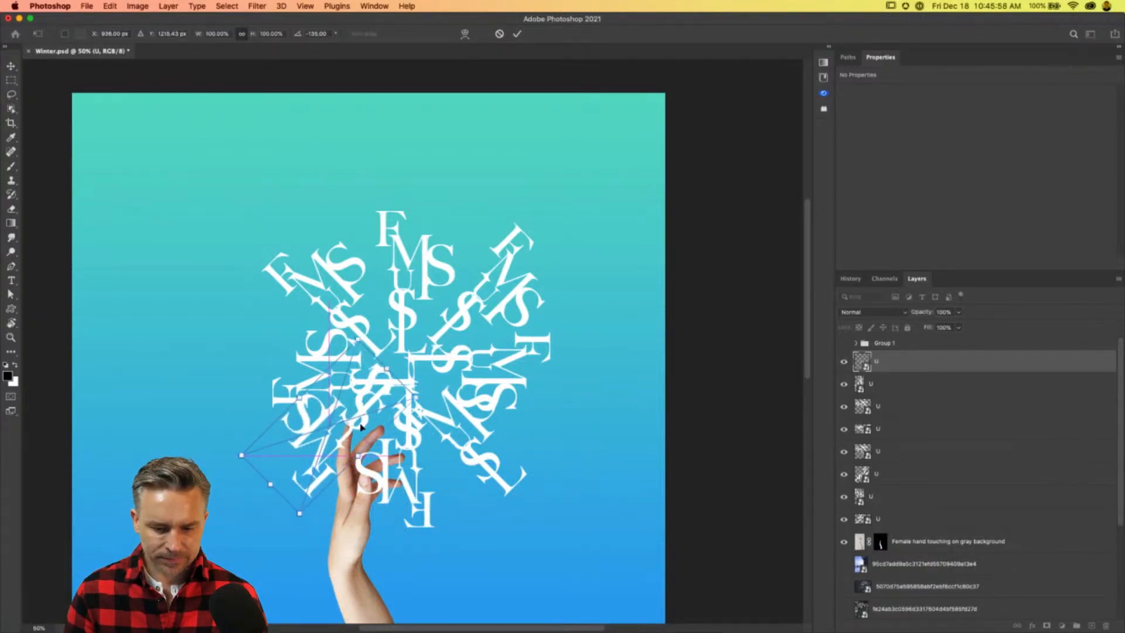
pyautogui.doubleClick(937, 56)
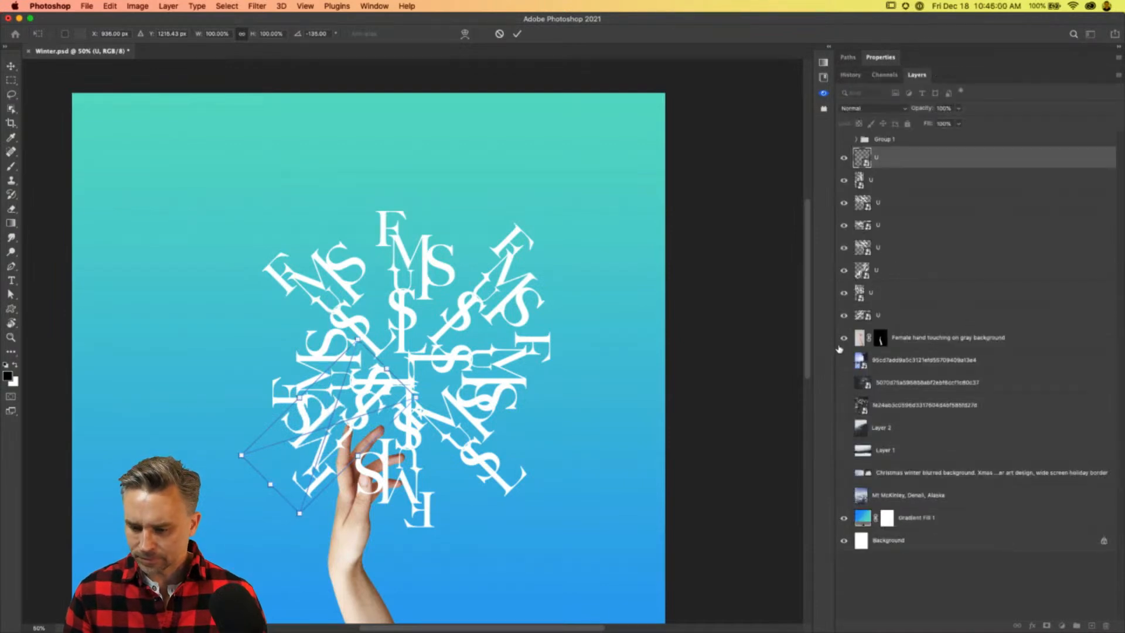
pyautogui.press('Return')
# Hide the hand layer, select all eight letter-cluster layers and shift the whole arrangement slightly left on the canvas.
pyautogui.click(844, 338)
pyautogui.click(890, 315)
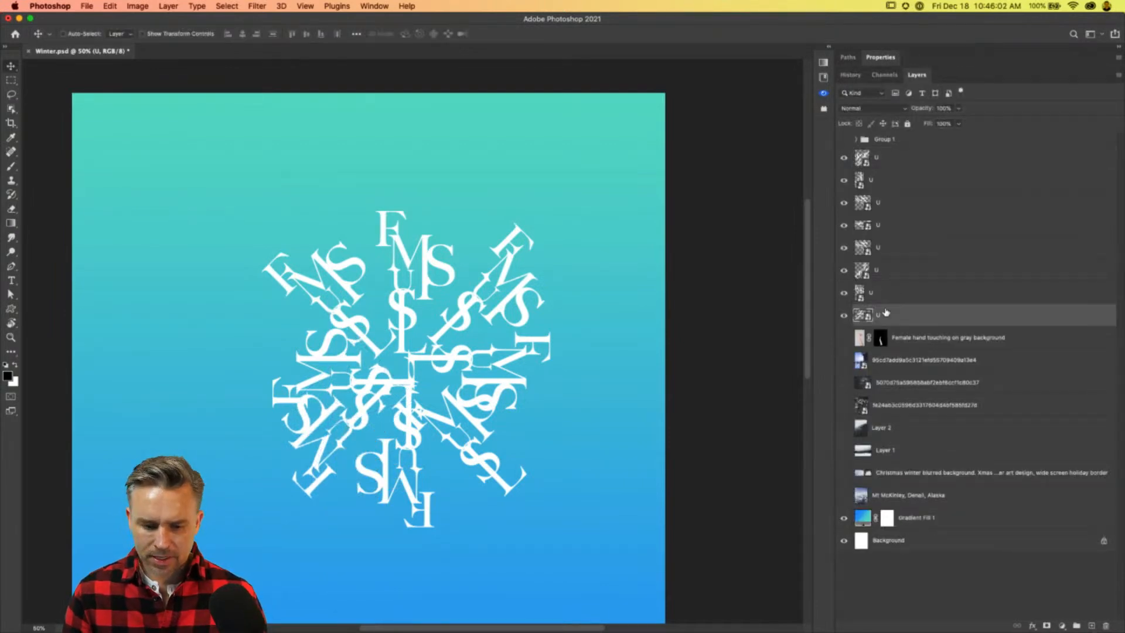
pyautogui.keyDown('shift'); pyautogui.click(879, 157); pyautogui.keyUp('shift')
pyautogui.moveTo(429, 326)
pyautogui.mouseDown()
pyautogui.moveTo(445, 316)
pyautogui.moveTo(433, 310)
pyautogui.moveTo(410, 331)
pyautogui.mouseUp()
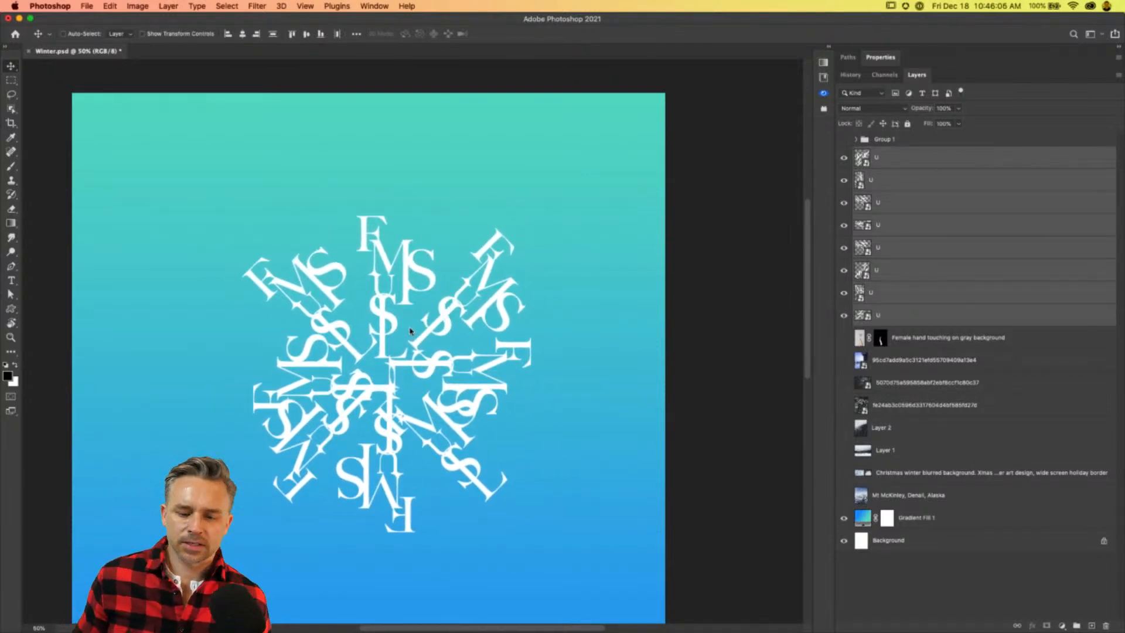
pyautogui.moveTo(349, 327); pyautogui.dragTo(328, 324)
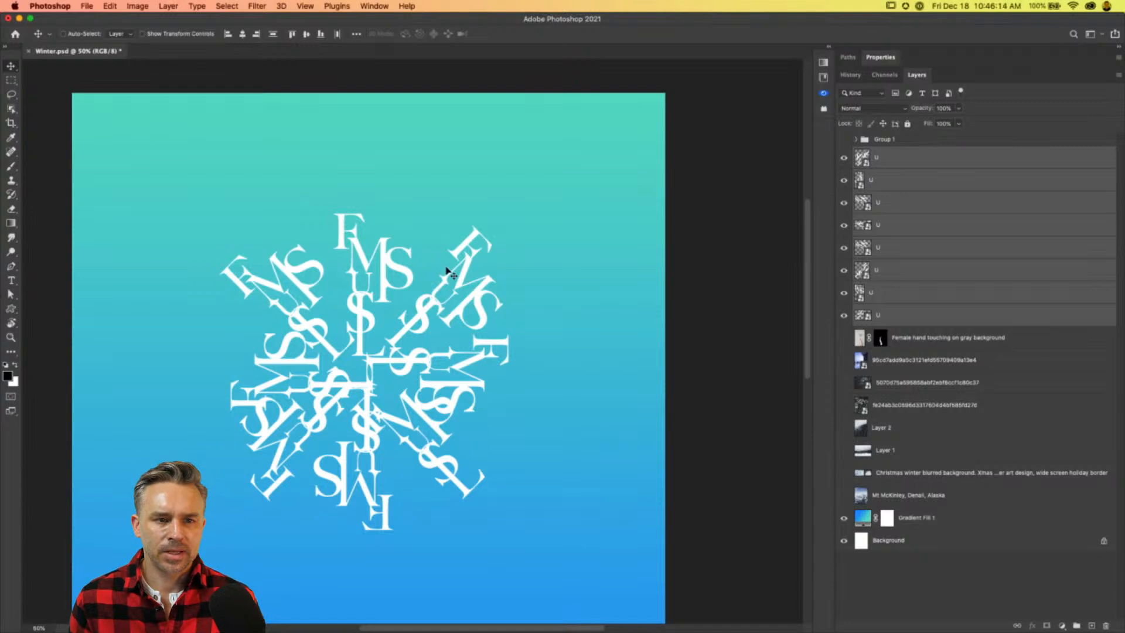
pyautogui.moveTo(317, 307); pyautogui.dragTo(328, 306)
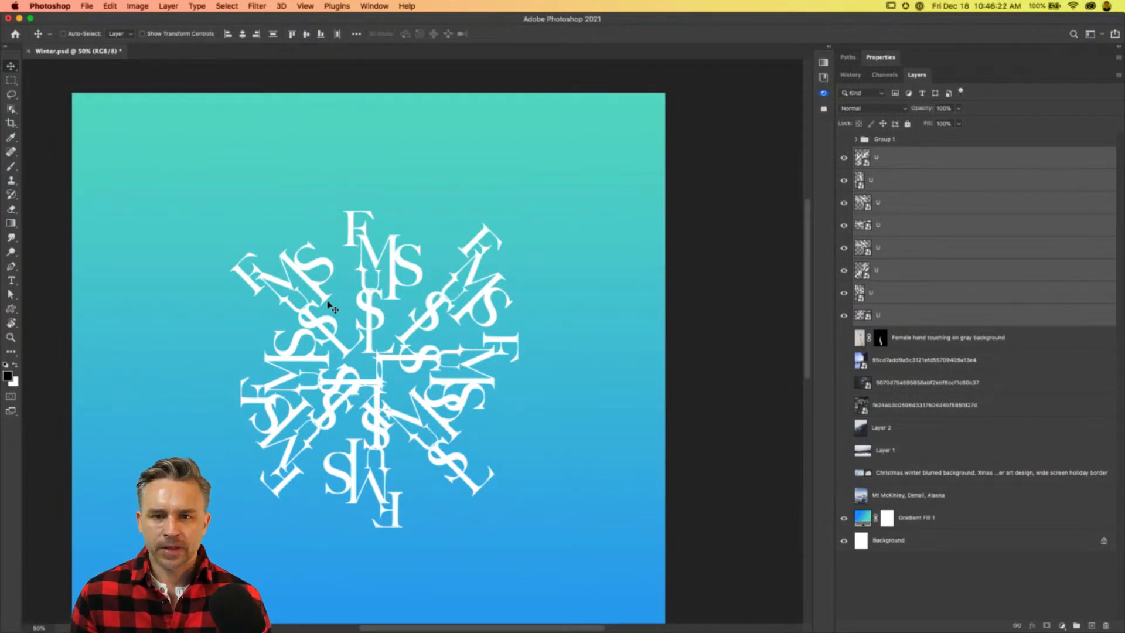
# Search the libraries for snowflake graphics, place snowflake 2 on the canvas and centre it over the letter-cluster ring.
pyautogui.click(826, 46)
pyautogui.click(691, 56)
pyautogui.click(637, 57)
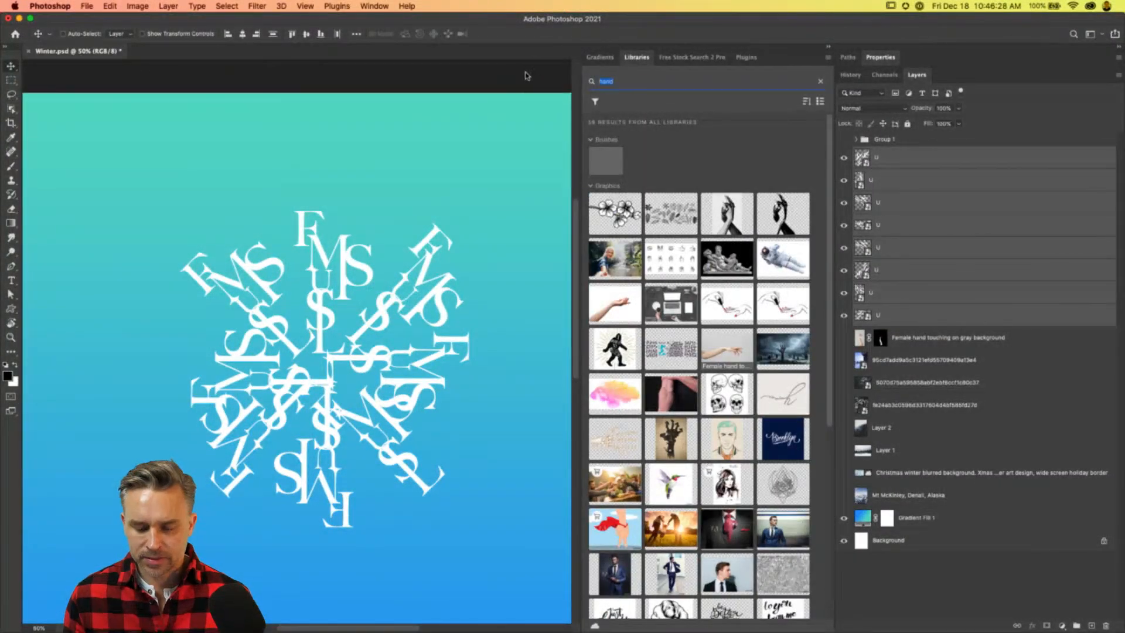
pyautogui.write('snow')
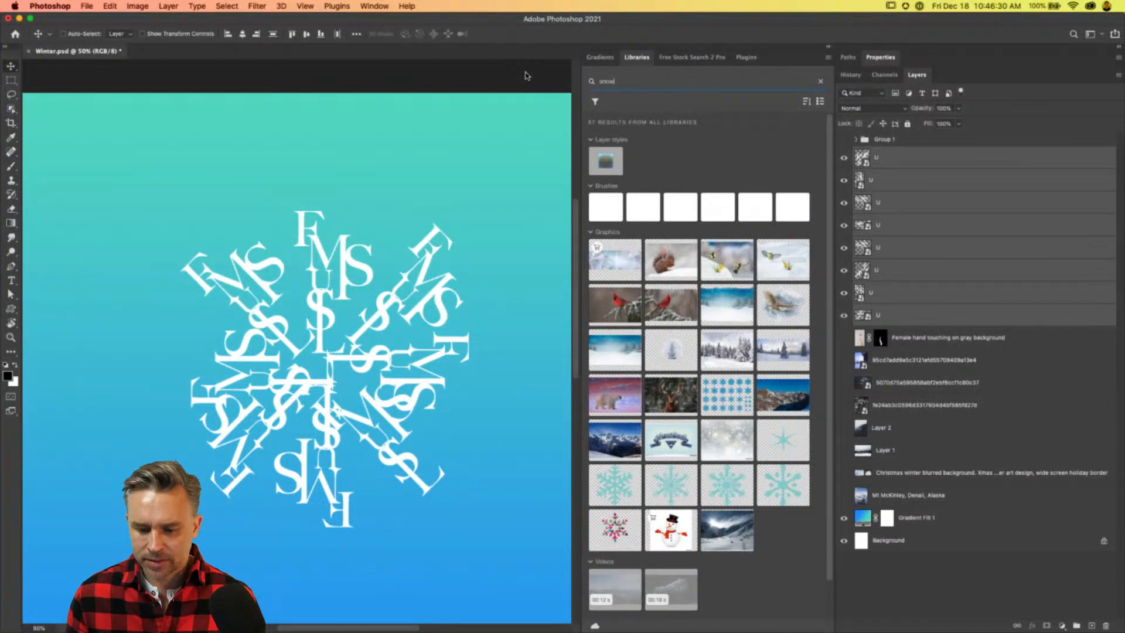
pyautogui.write('flake')
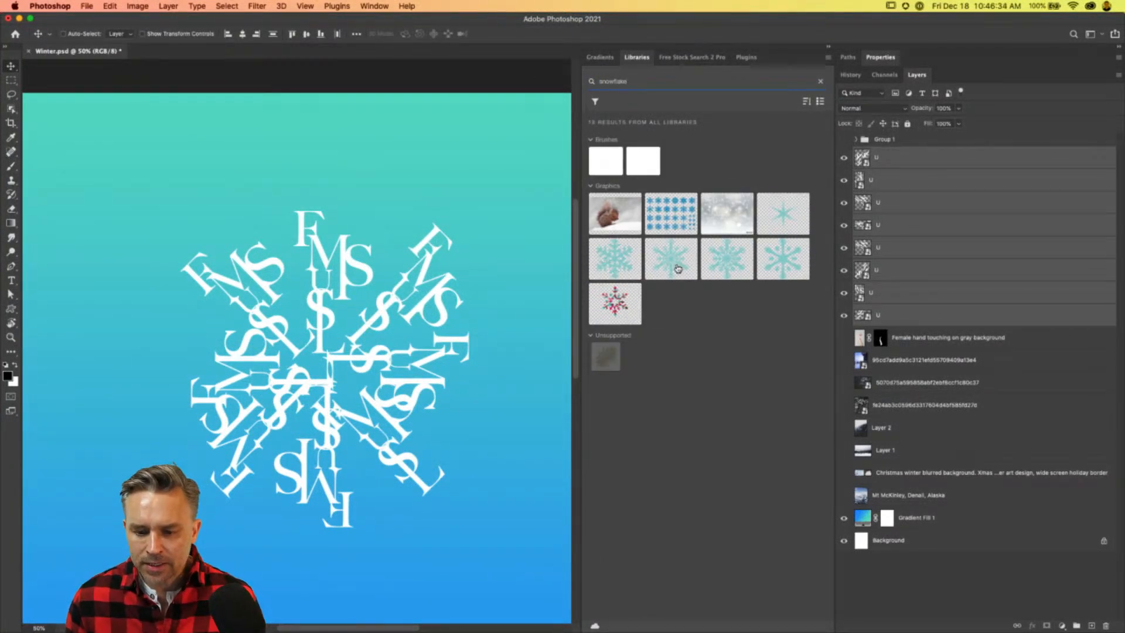
pyautogui.moveTo(670, 260); pyautogui.dragTo(269, 359)
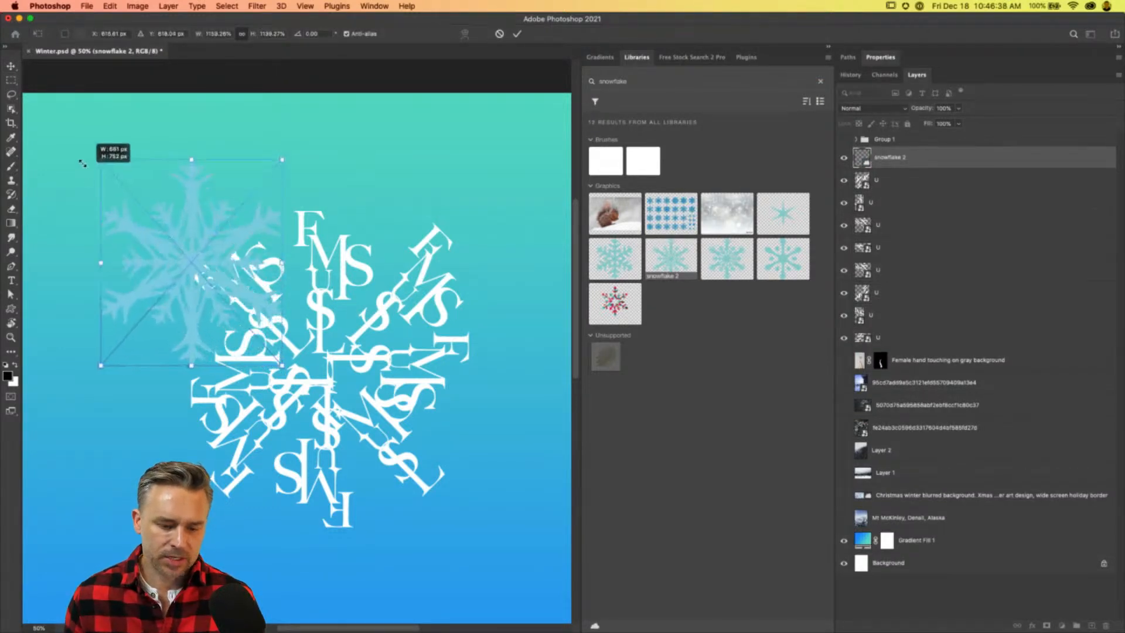
pyautogui.press('Return')
pyautogui.moveTo(100, 231); pyautogui.dragTo(263, 373)
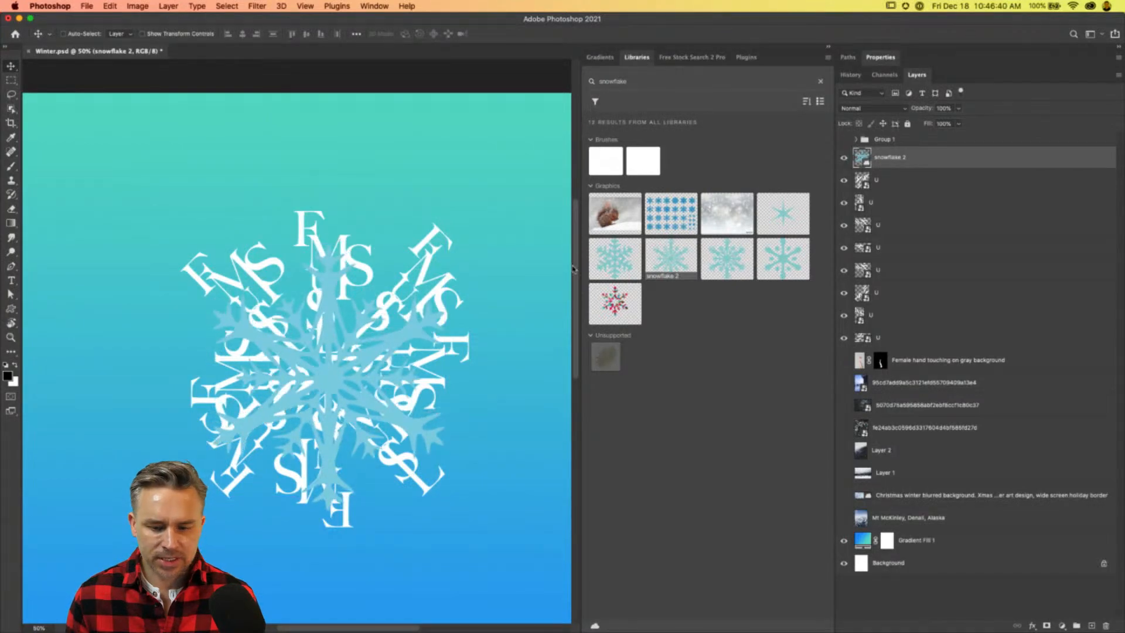
# Open the contents of snowflake 2 in Illustrator and copy its blue snowflake compound path.
pyautogui.doubleClick(861, 157)
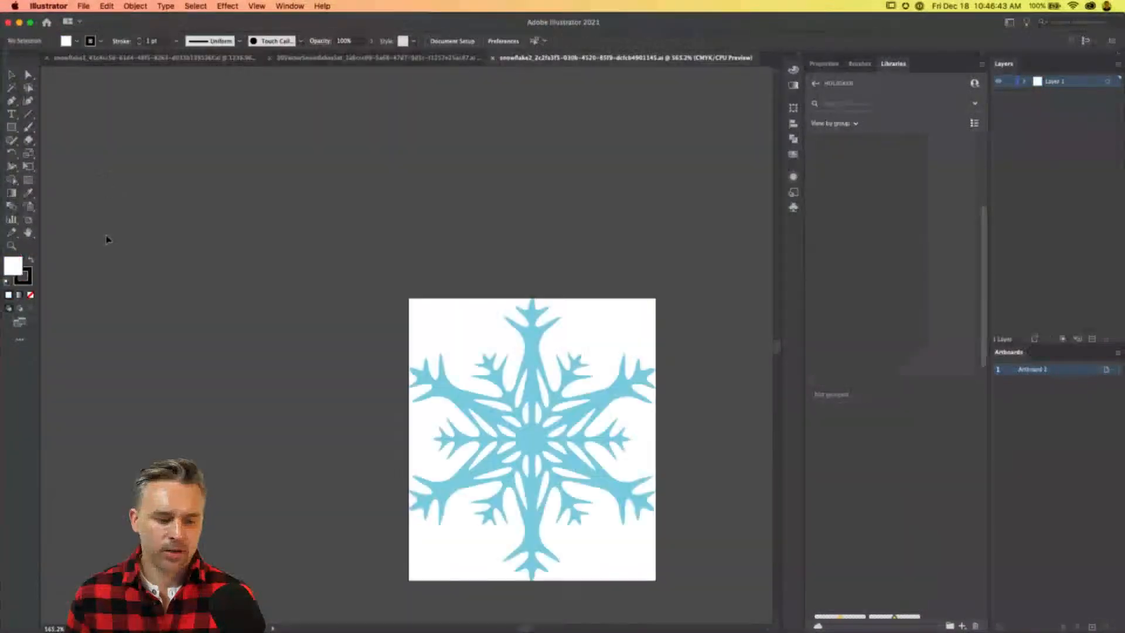
pyautogui.press('super+0')
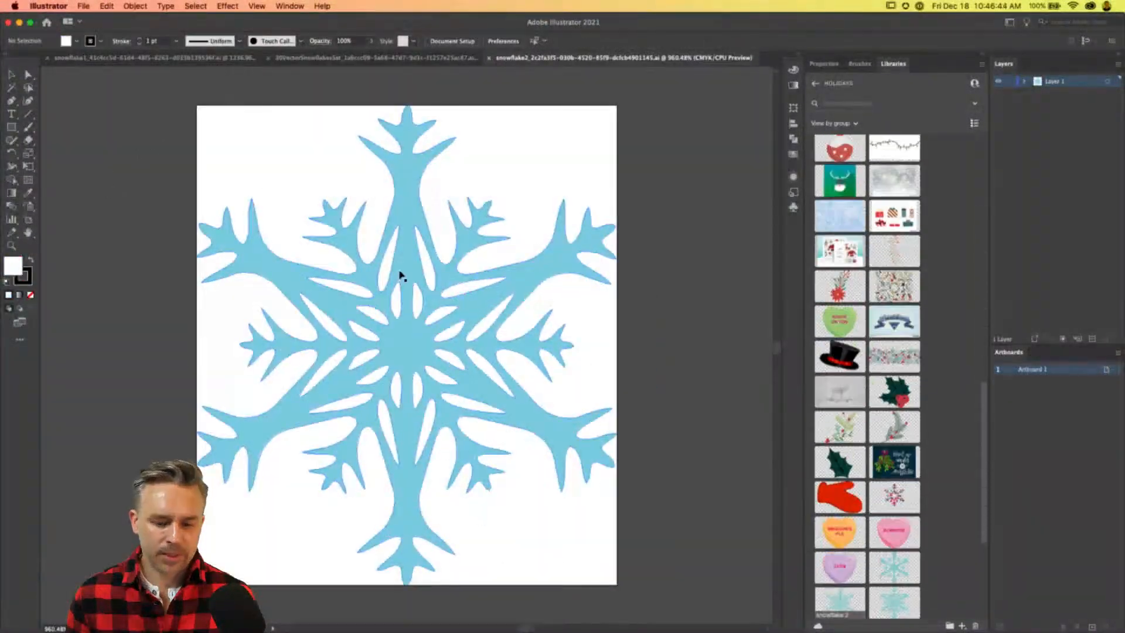
pyautogui.click(245, 263)
pyautogui.press('v')
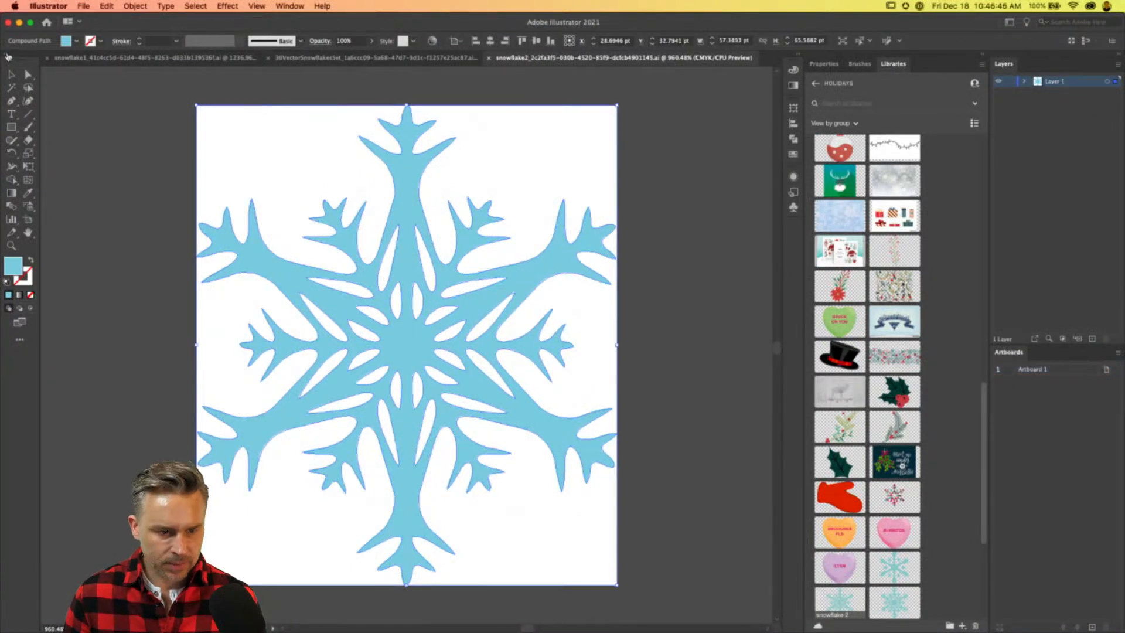
pyautogui.click(19, 23)
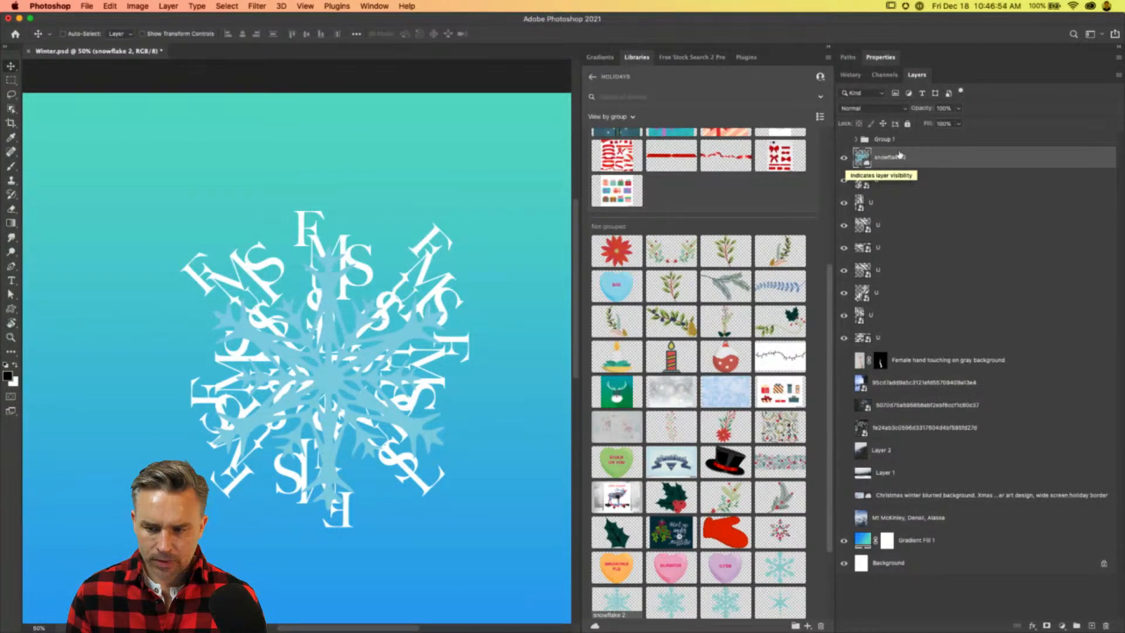
# Paste the copied snowflake into Winter.psd in Photoshop as a shape layer and recolour it white.
pyautogui.press('super+v')
pyautogui.click(440, 237)
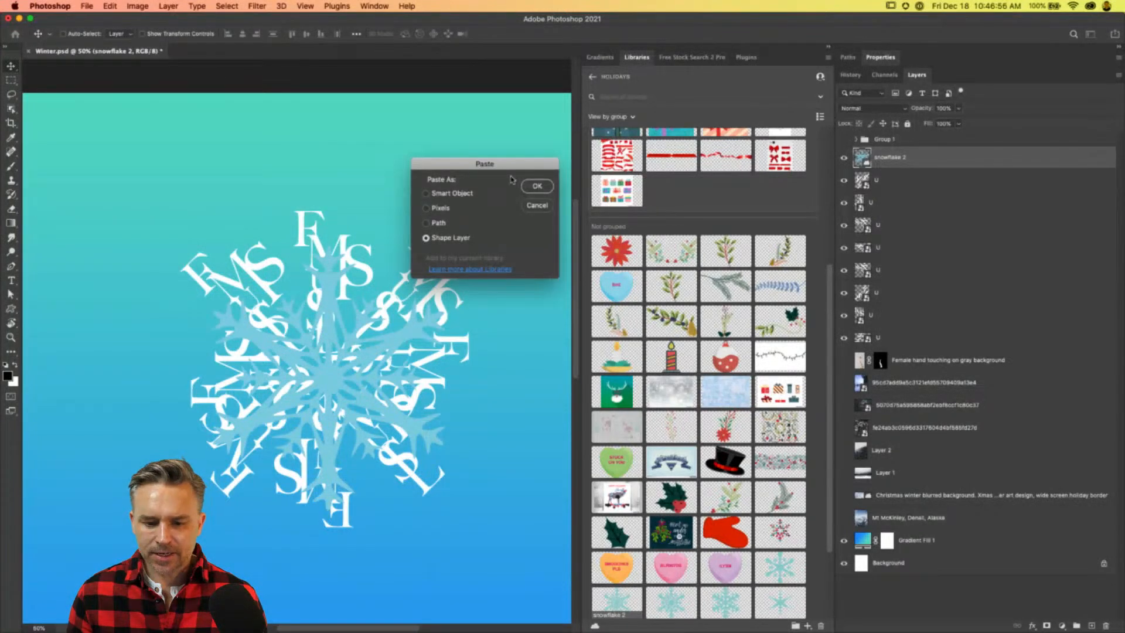
pyautogui.click(537, 186)
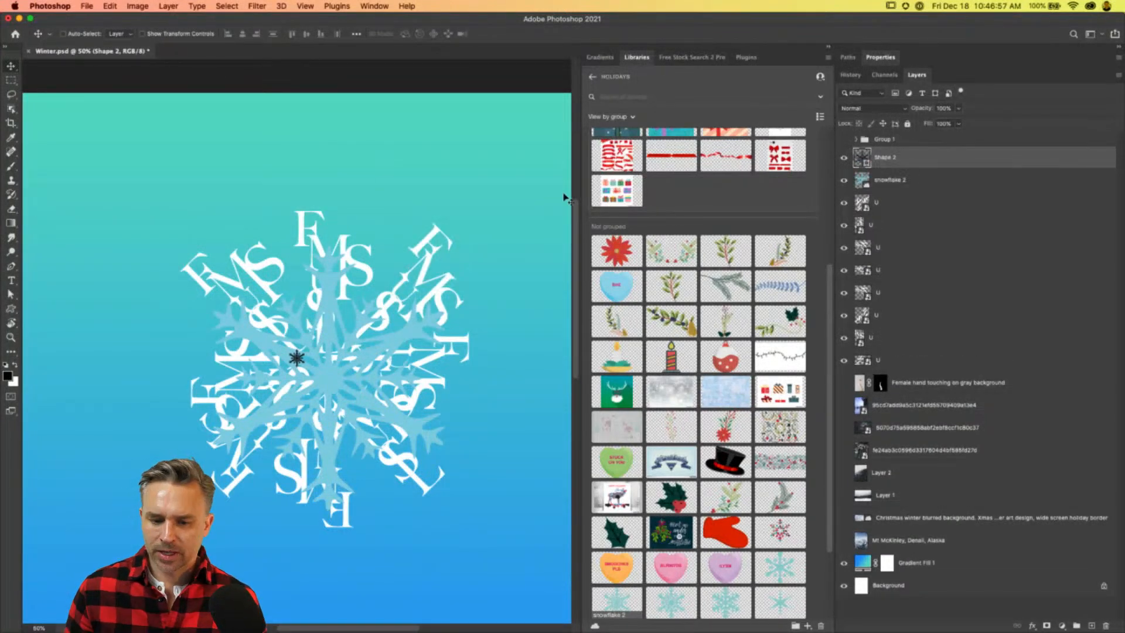
pyautogui.doubleClick(864, 157)
pyautogui.click(740, 260)
pyautogui.click(671, 209)
pyautogui.click(934, 201)
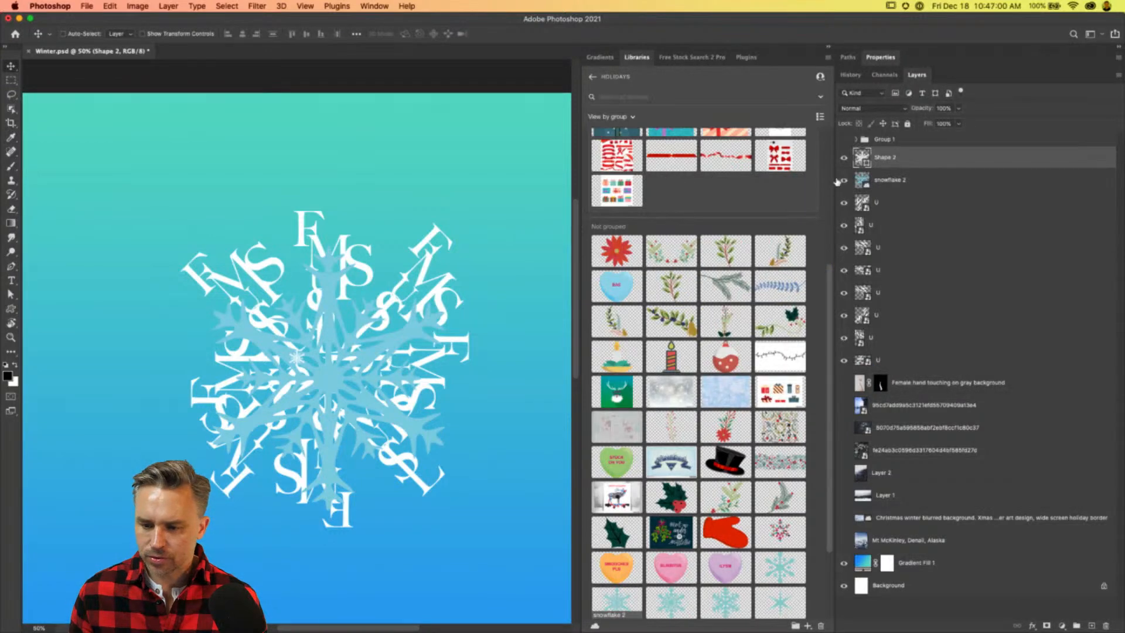
# Hide the snowflake 2 layer and enlarge the white snowflake shape until it covers the ring of letter clusters.
pyautogui.click(842, 180)
pyautogui.press('super+t')
pyautogui.moveTo(288, 355); pyautogui.dragTo(30, 151)
pyautogui.moveTo(144, 409); pyautogui.dragTo(299, 427)
pyautogui.press('Return')
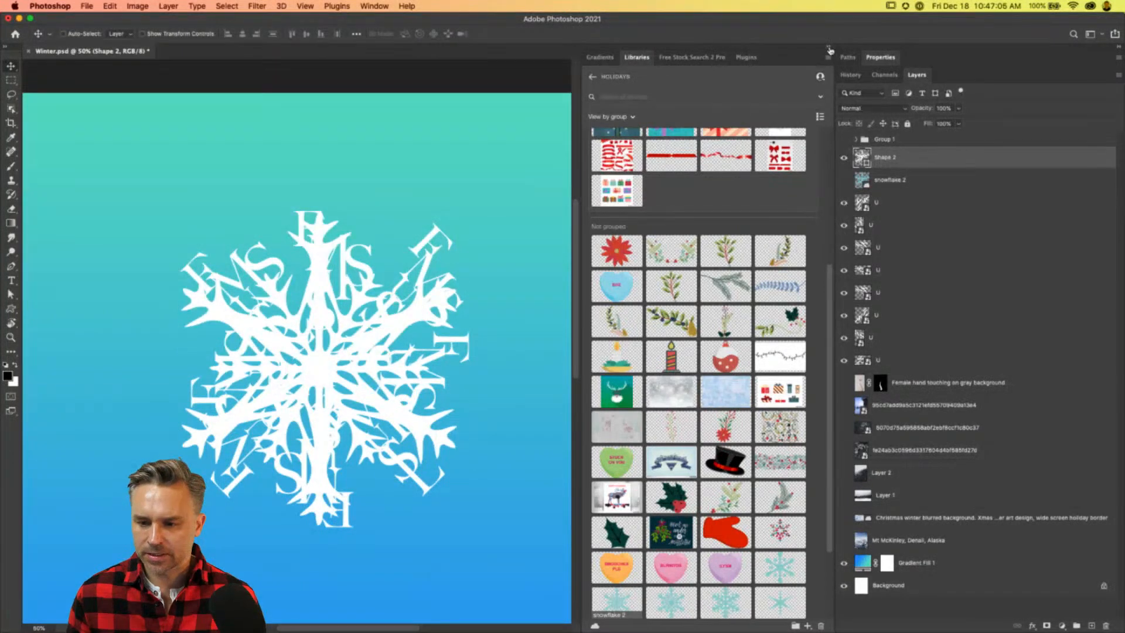
pyautogui.click(829, 49)
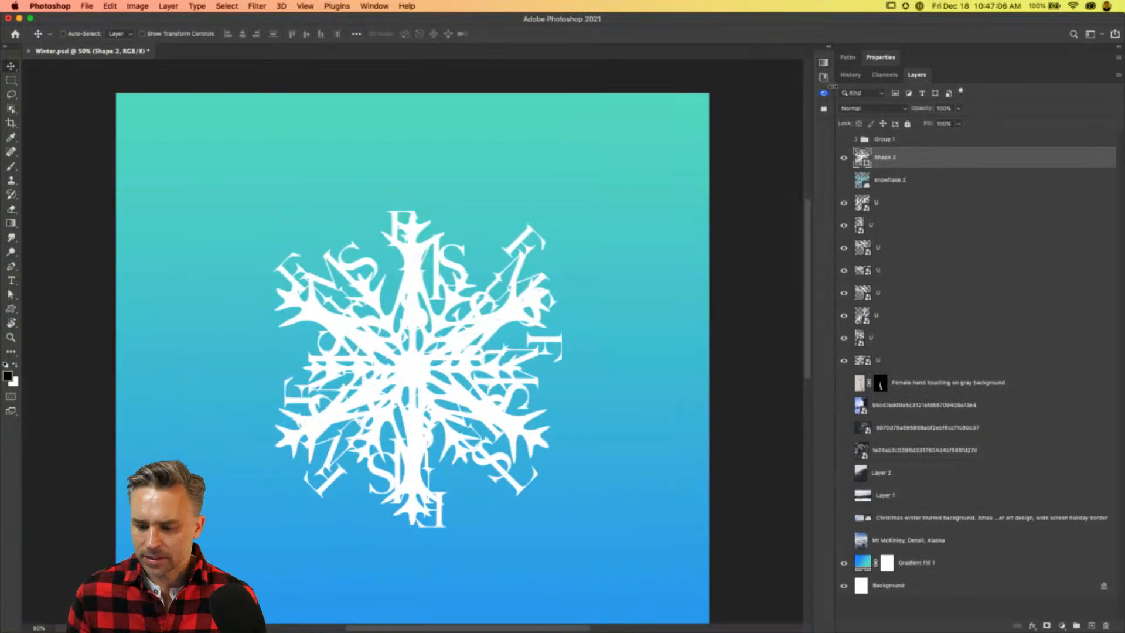
# Set the canvas height to 2160 pixels so that the canvas is a 2160 by 2160 pixel square.
pyautogui.click(137, 6)
pyautogui.click(164, 100)
pyautogui.press('super+c')
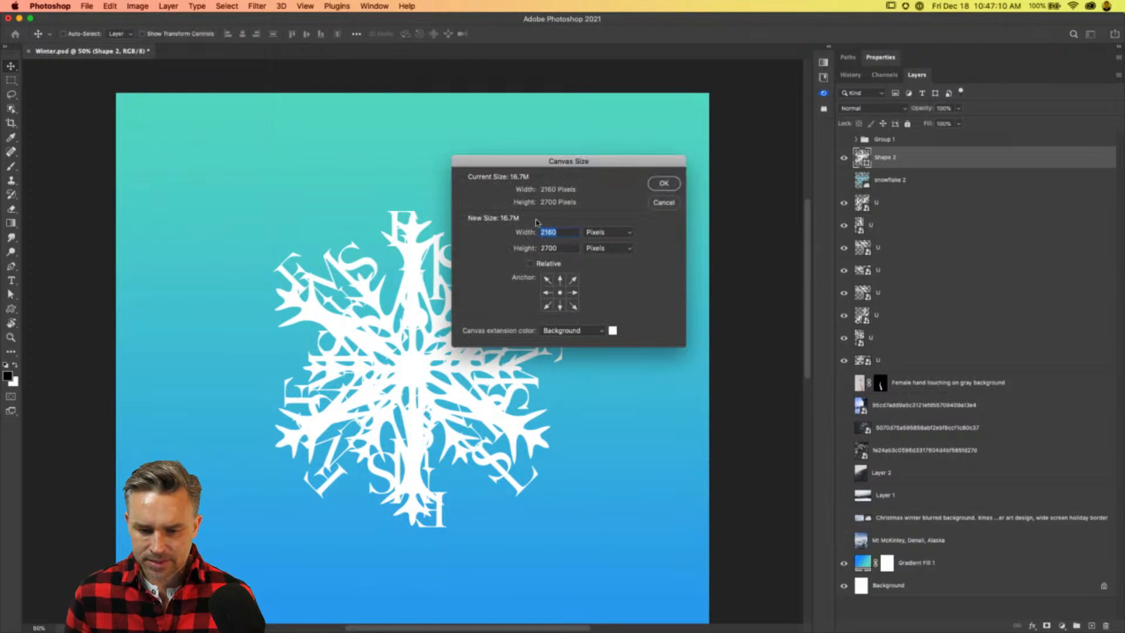
pyautogui.doubleClick(558, 248)
pyautogui.press('super+v')
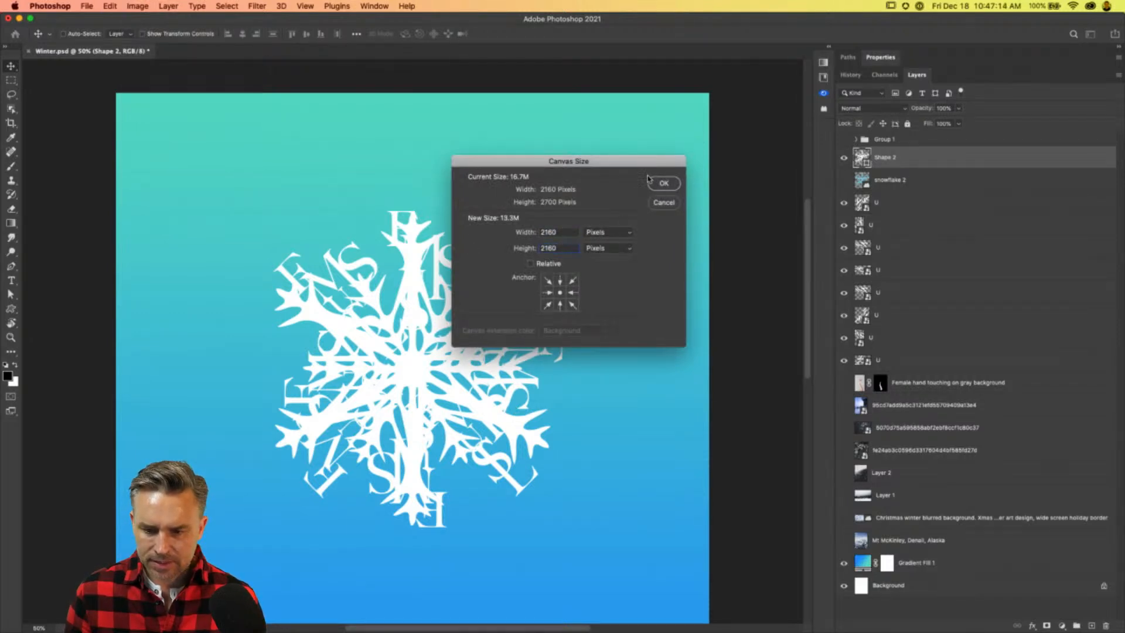
pyautogui.click(662, 184)
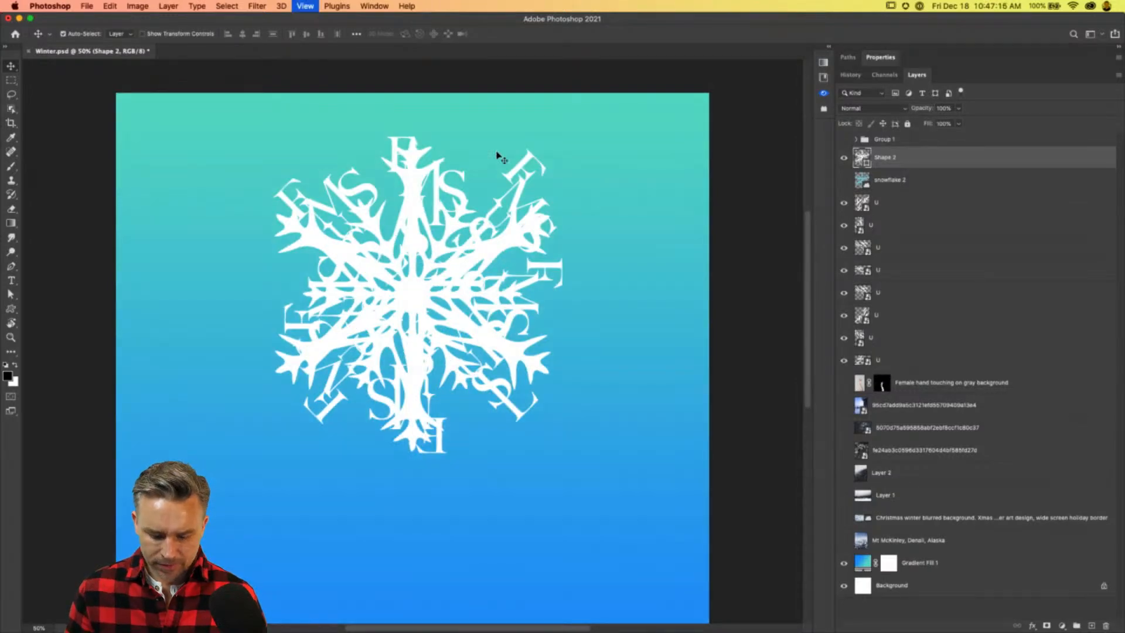
# Hide the eight letter-cluster layers and move the white snowflake shape to the centre of the canvas.
pyautogui.press('super+minus')
pyautogui.click(898, 203)
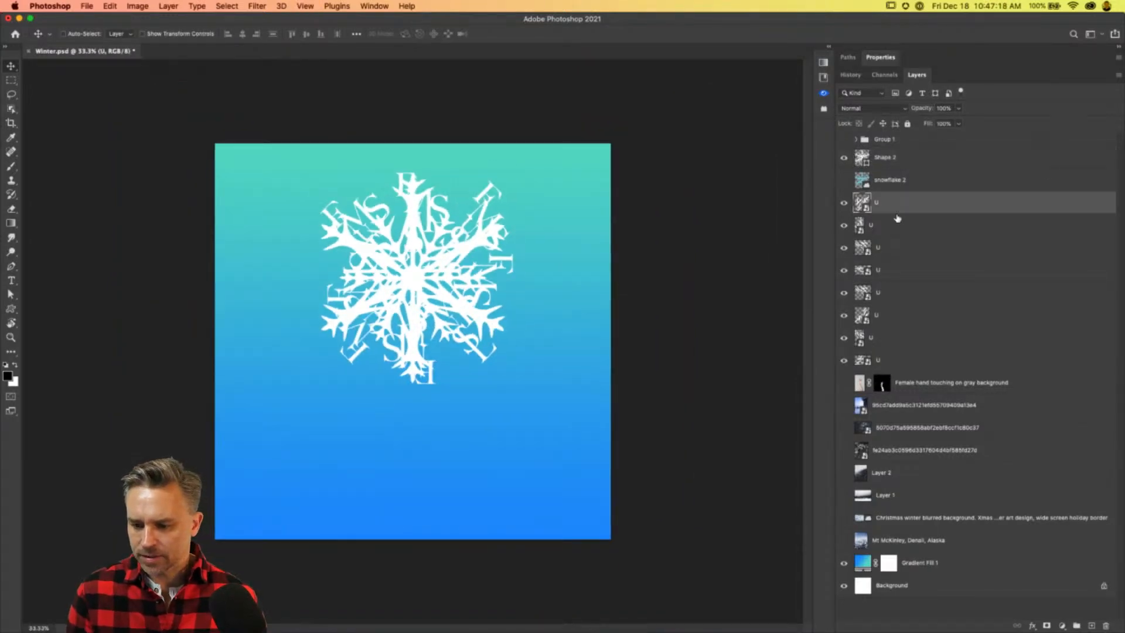
pyautogui.click(885, 157)
pyautogui.moveTo(446, 278); pyautogui.dragTo(491, 307)
pyautogui.moveTo(844, 202); pyautogui.dragTo(844, 359)
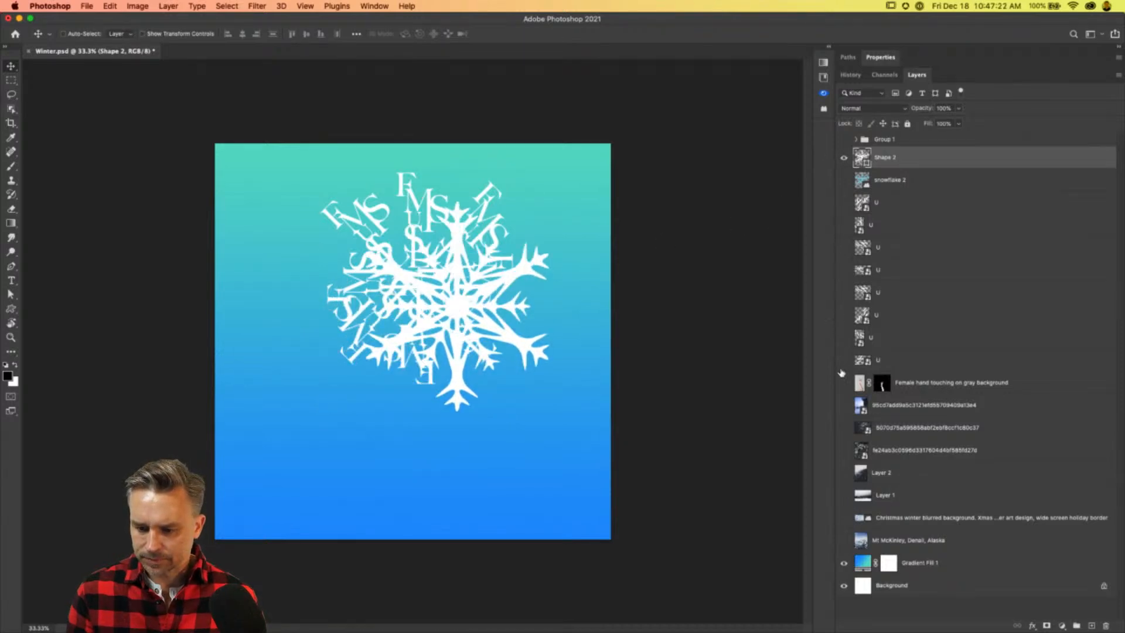
pyautogui.moveTo(424, 272); pyautogui.dragTo(381, 306)
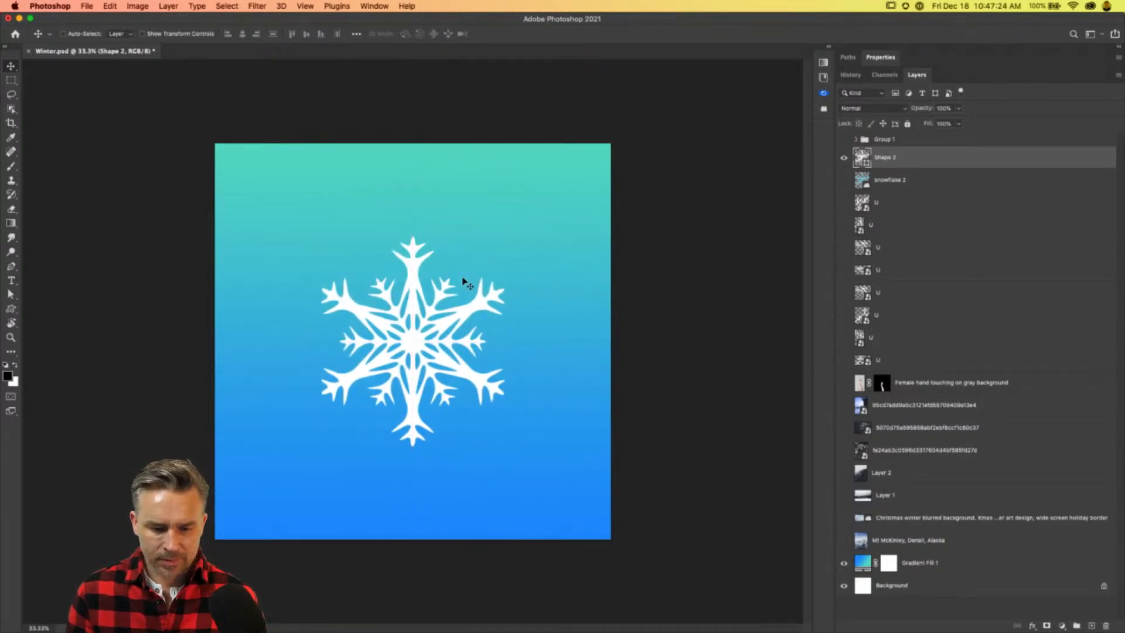
# Show and select all eight letter-cluster layers and move the ring down over the centred snowflake shape.
pyautogui.click(895, 189)
pyautogui.click(897, 202)
pyautogui.moveTo(844, 202); pyautogui.dragTo(842, 362)
pyautogui.keyDown('shift'); pyautogui.click(898, 361); pyautogui.keyUp('shift')
pyautogui.moveTo(381, 239); pyautogui.dragTo(386, 305)
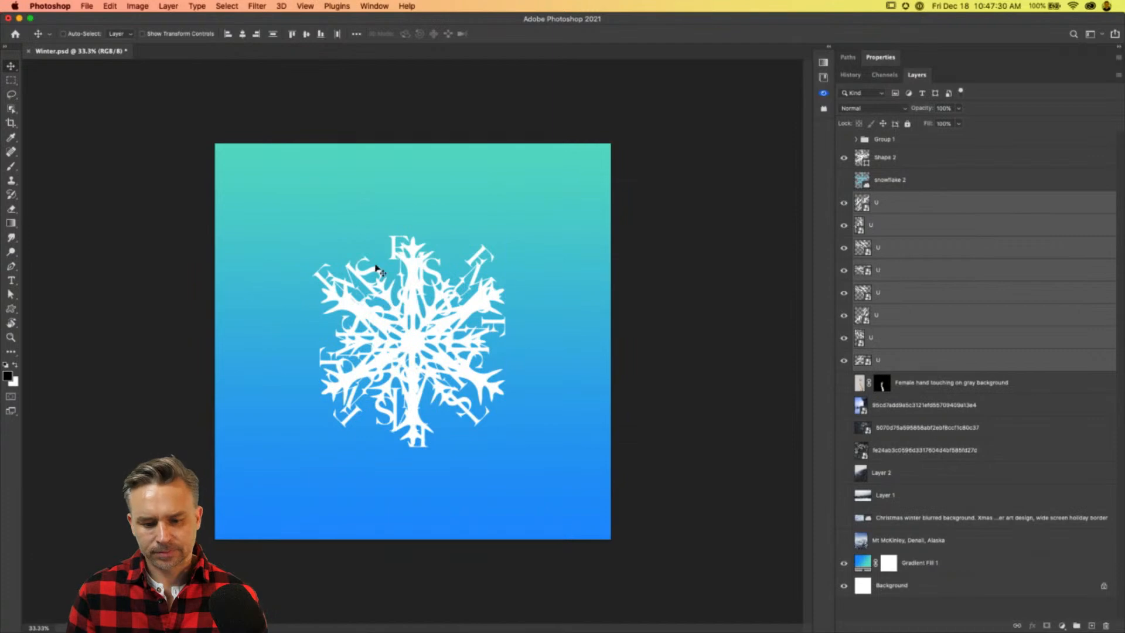
# Move the upper-right letter cluster slightly inward, towards the centre of the snowflake.
pyautogui.press('super+equal')
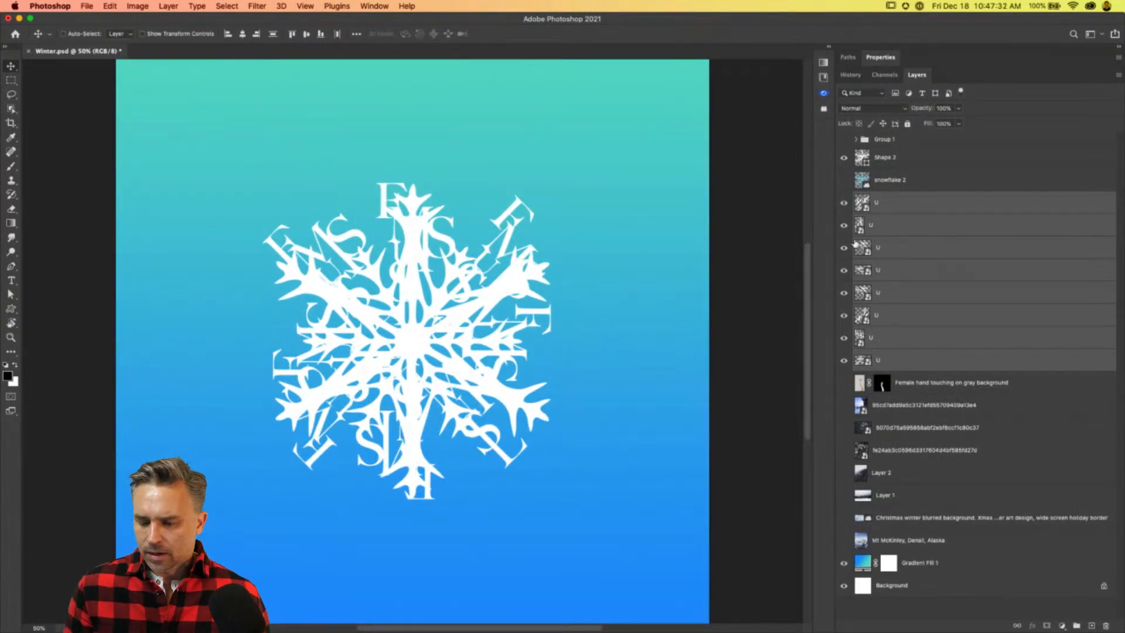
pyautogui.click(894, 212)
pyautogui.keyDown('super'); pyautogui.click(502, 222); pyautogui.keyUp('super')
pyautogui.moveTo(503, 222); pyautogui.dragTo(487, 237)
# Lock the Gradient Fill 1 layer and try to select the upper-left letter cluster on the canvas.
pyautogui.keyDown('super'); pyautogui.click(280, 243); pyautogui.keyUp('super')
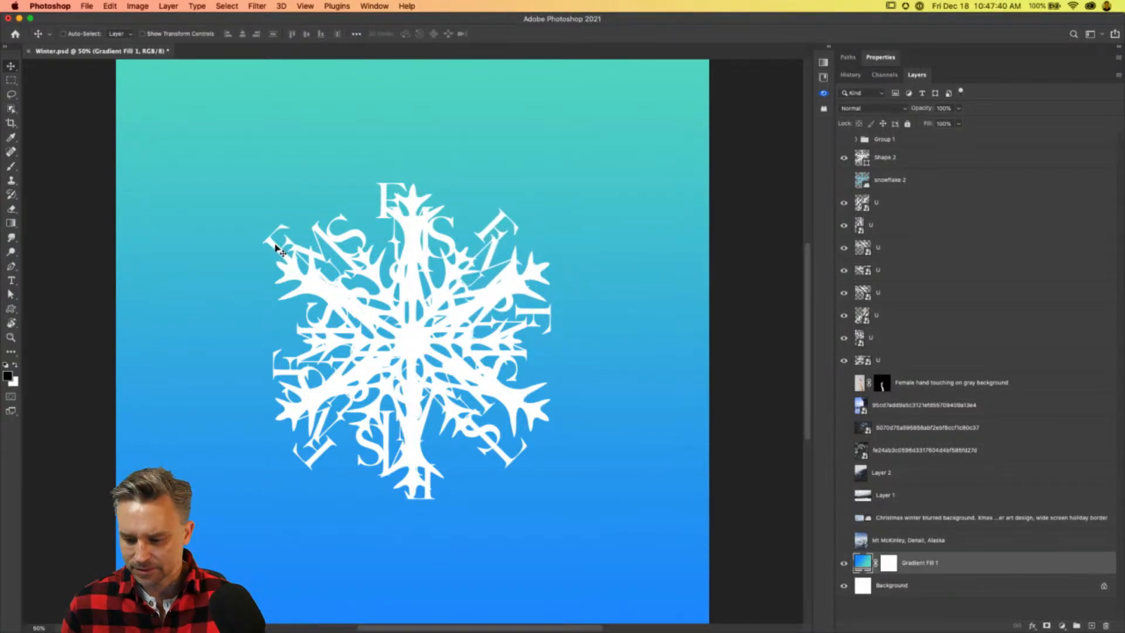
pyautogui.click(907, 124)
pyautogui.click(882, 333)
pyautogui.keyDown('super'); pyautogui.click(280, 246); pyautogui.keyUp('super')
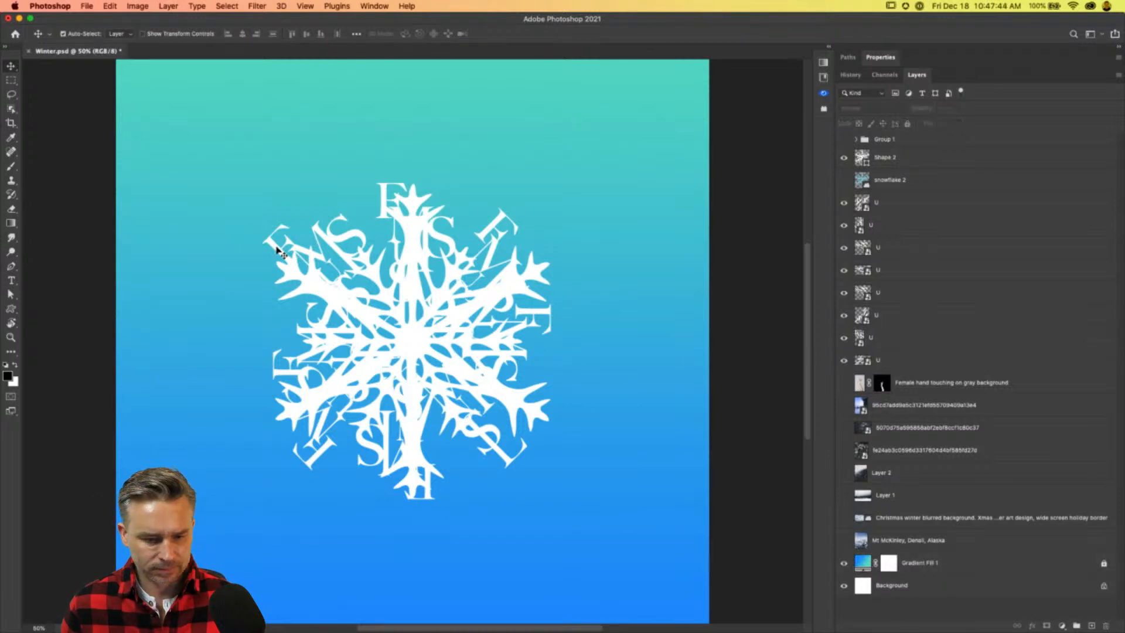
pyautogui.click(276, 251)
pyautogui.click(627, 216)
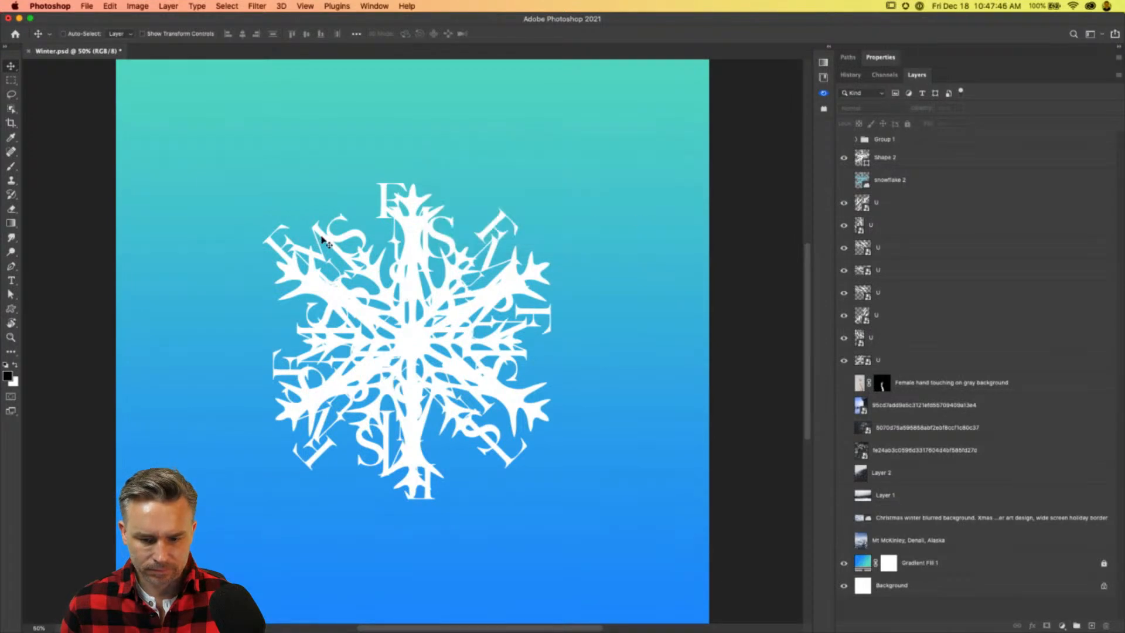
pyautogui.click(281, 255)
pyautogui.click(643, 214)
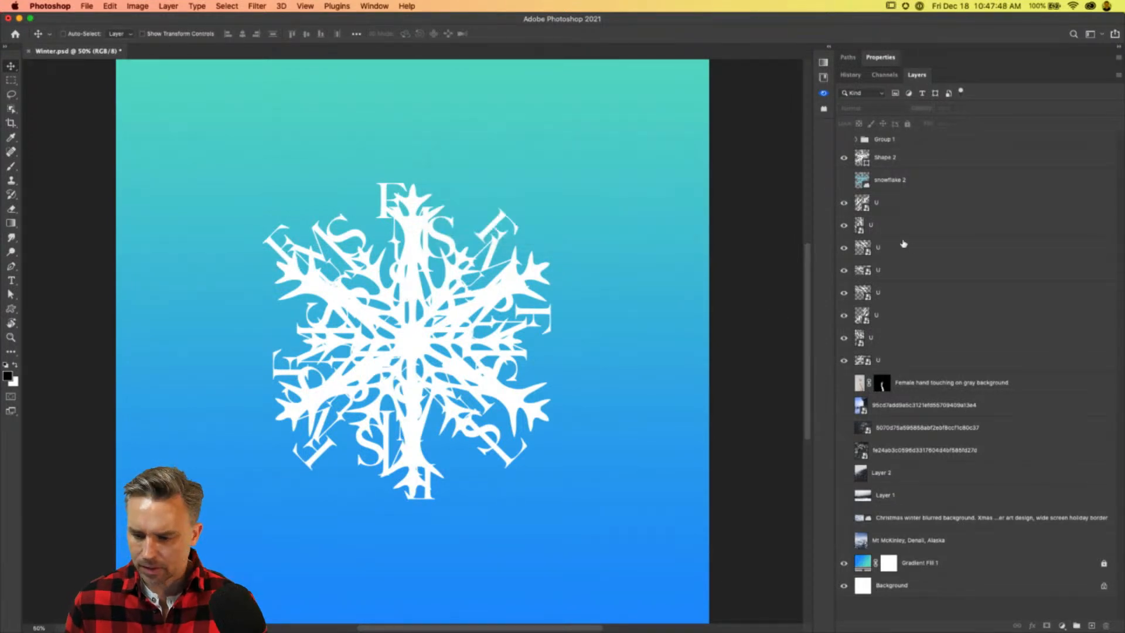
# Adjust the rotation of the lower-right letter cluster and shift it closer to the snowflake's lower-right arm.
pyautogui.click(907, 245)
pyautogui.moveTo(271, 247); pyautogui.dragTo(276, 262)
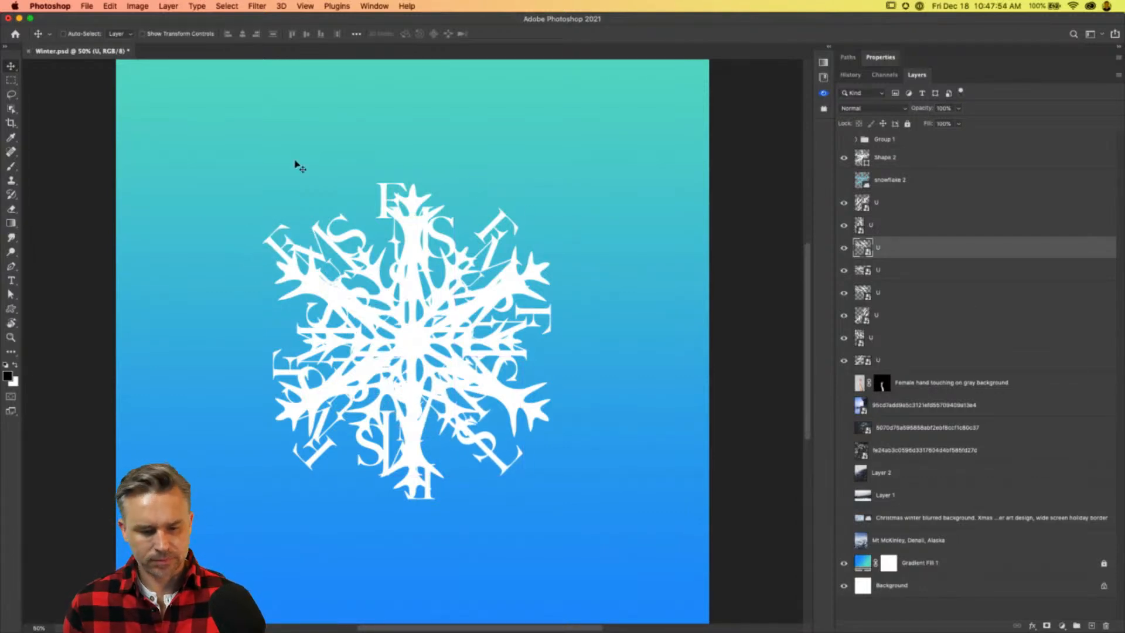
pyautogui.moveTo(485, 449)
pyautogui.mouseDown()
pyautogui.moveTo(436, 450)
pyautogui.moveTo(464, 443)
pyautogui.mouseUp()
pyautogui.press('super+t')
pyautogui.moveTo(320, 335); pyautogui.dragTo(381, 321)
pyautogui.press('Return')
pyautogui.moveTo(469, 439); pyautogui.dragTo(474, 455)
# Reposition the lower-left letter cluster slightly lower so that it fits the gap beside the snowflake's bottom arm.
pyautogui.keyDown('super'); pyautogui.click(313, 463); pyautogui.keyUp('super')
pyautogui.moveTo(313, 463); pyautogui.dragTo(197, 389)
pyautogui.press('super+t')
pyautogui.press('Return')
pyautogui.moveTo(275, 410); pyautogui.dragTo(206, 423)
pyautogui.press('super+t')
pyautogui.press('Return')
pyautogui.moveTo(305, 457); pyautogui.dragTo(307, 459)
# Rotate the lower-right letter cluster to about -36° and nudge both it and the upper-left cluster towards the snowflake's arms.
pyautogui.keyDown('super'); pyautogui.click(414, 419); pyautogui.keyUp('super')
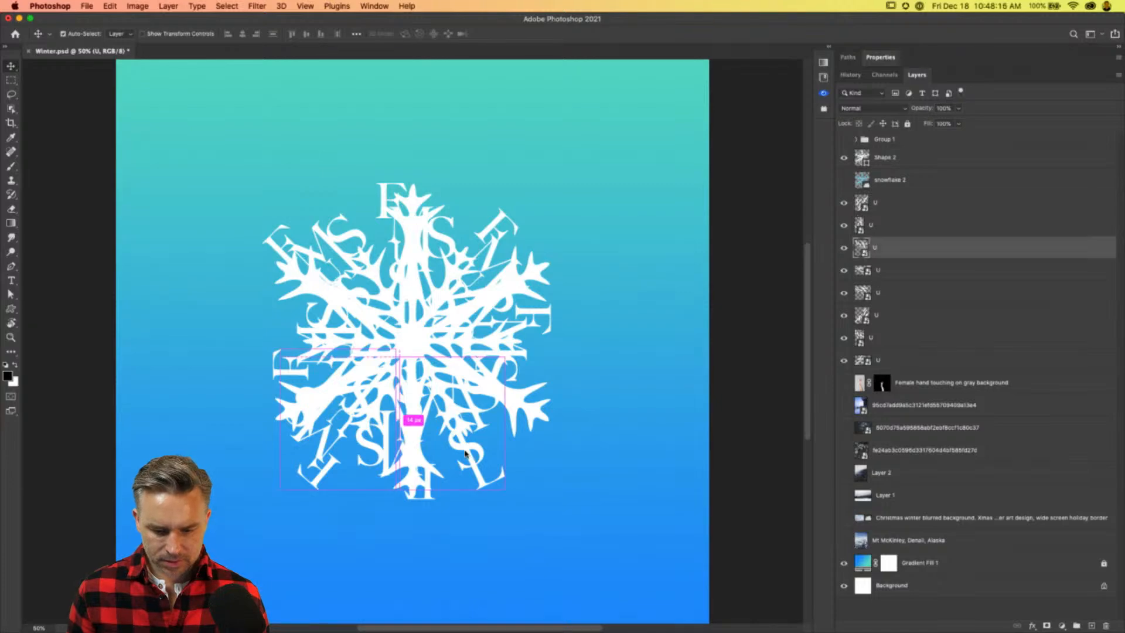
pyautogui.press('super+t')
pyautogui.moveTo(308, 307); pyautogui.dragTo(355, 361)
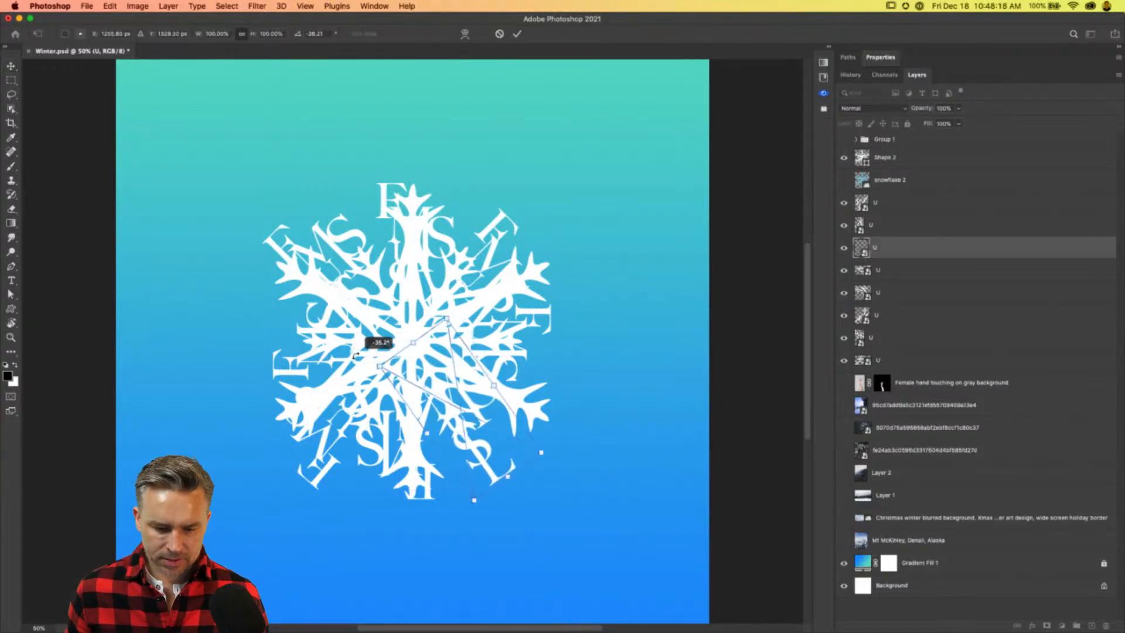
pyautogui.press('Return')
pyautogui.moveTo(471, 456); pyautogui.dragTo(461, 448)
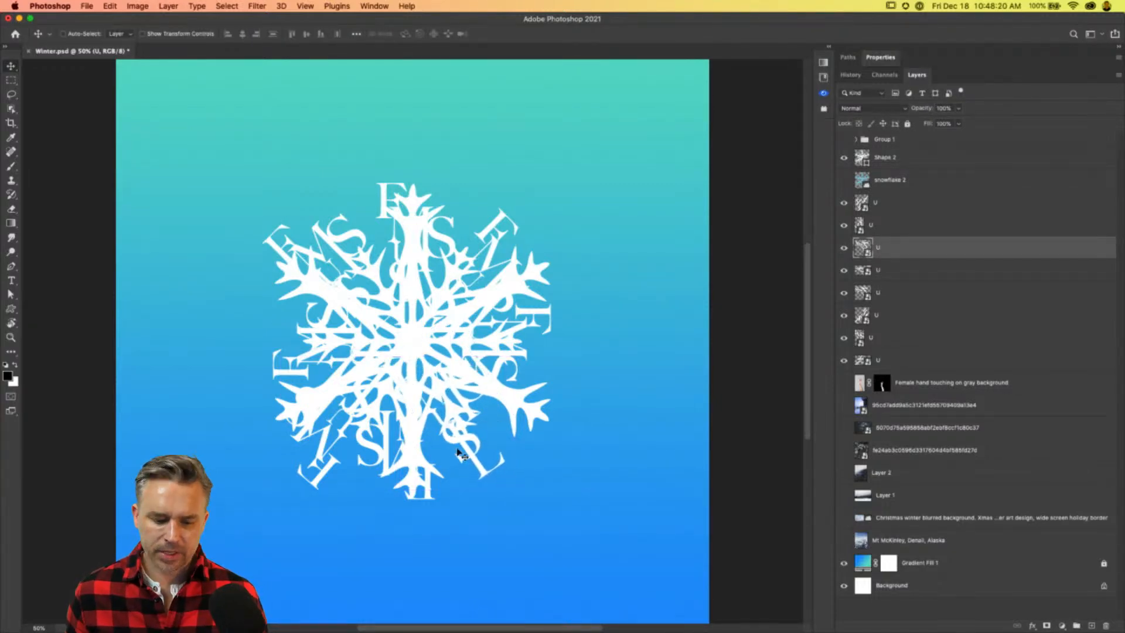
pyautogui.keyDown('super'); pyautogui.click(271, 244); pyautogui.keyUp('super')
pyautogui.moveTo(271, 245); pyautogui.dragTo(272, 253)
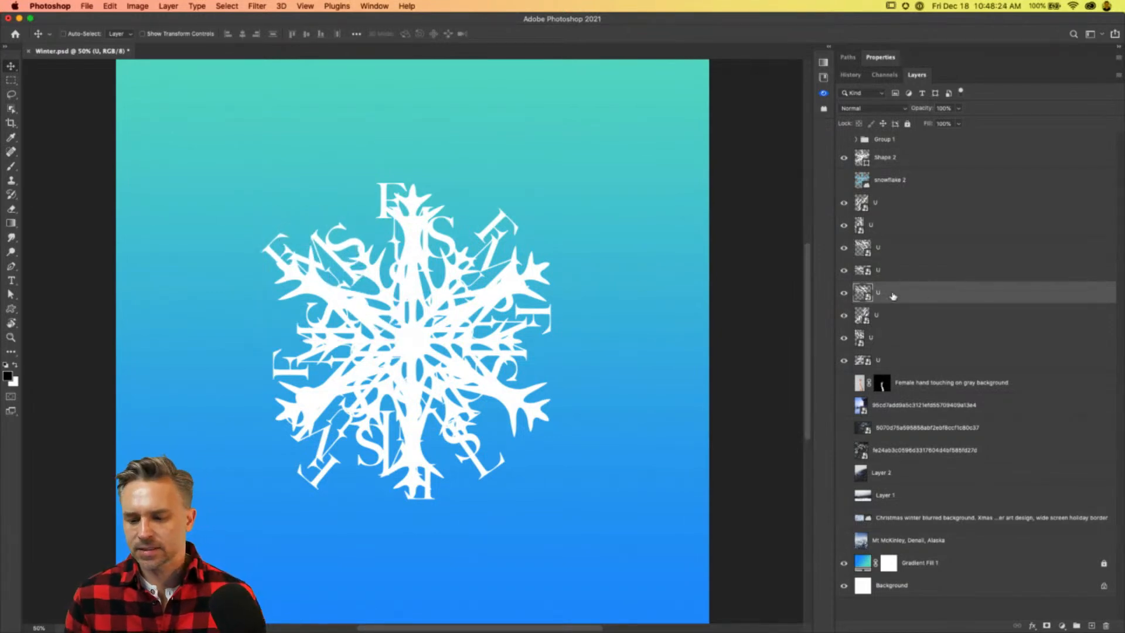
# Delete the snowflake 2 layer and convert Shape 2 together with the eight letter-cluster layers into one smart object.
pyautogui.click(880, 166)
pyautogui.moveTo(895, 184); pyautogui.dragTo(1105, 625)
pyautogui.keyDown('shift'); pyautogui.click(904, 345); pyautogui.keyUp('shift')
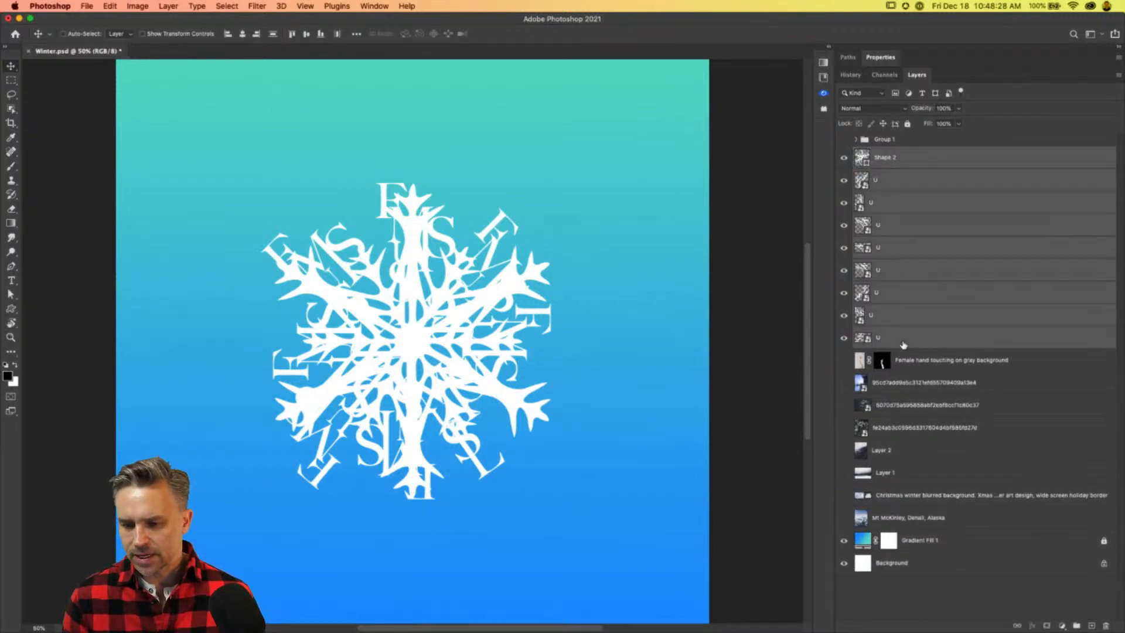
pyautogui.rightClick(955, 272)
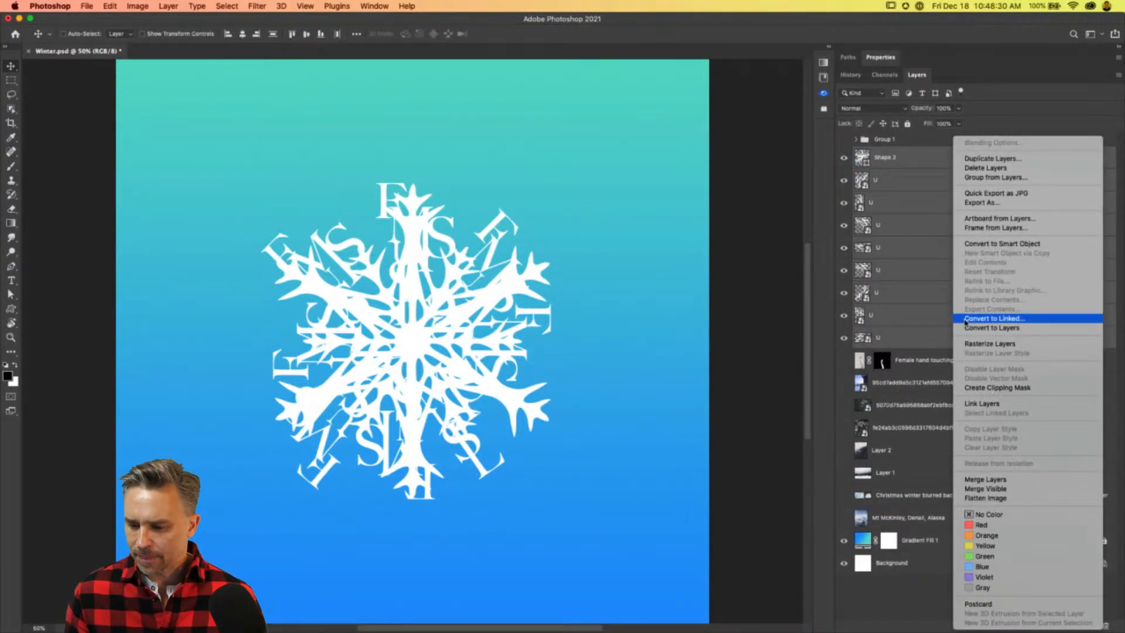
pyautogui.click(988, 244)
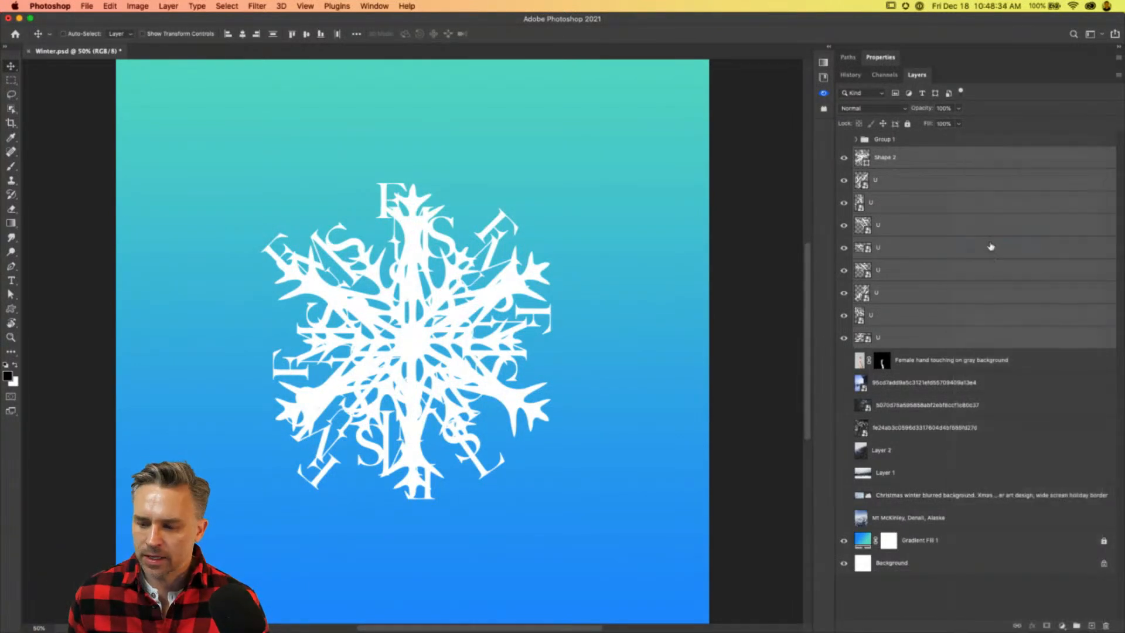
# Scale the snowflake smart object down to about a quarter of its size and place it left of the canvas centre.
pyautogui.moveTo(355, 352); pyautogui.dragTo(427, 407)
pyautogui.press('super+t')
pyautogui.moveTo(332, 239); pyautogui.dragTo(543, 468)
pyautogui.press('Return')
pyautogui.moveTo(564, 521); pyautogui.dragTo(314, 357)
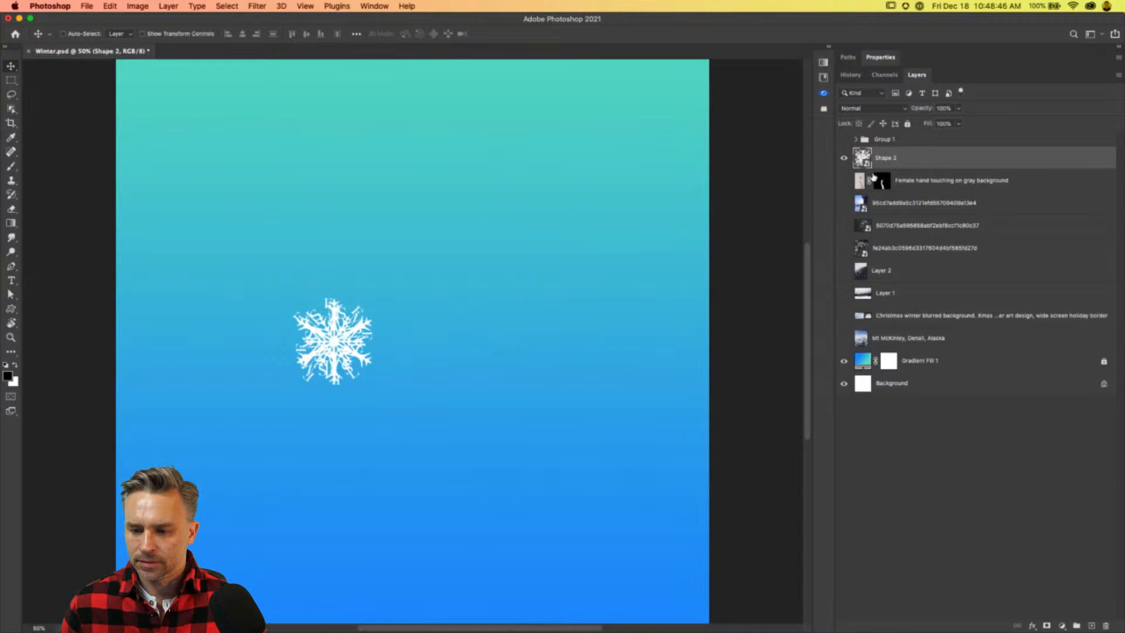
# Open the contents of the snowflake smart object and compare the artwork with the Shape 2 layer hidden and shown.
pyautogui.doubleClick(861, 159)
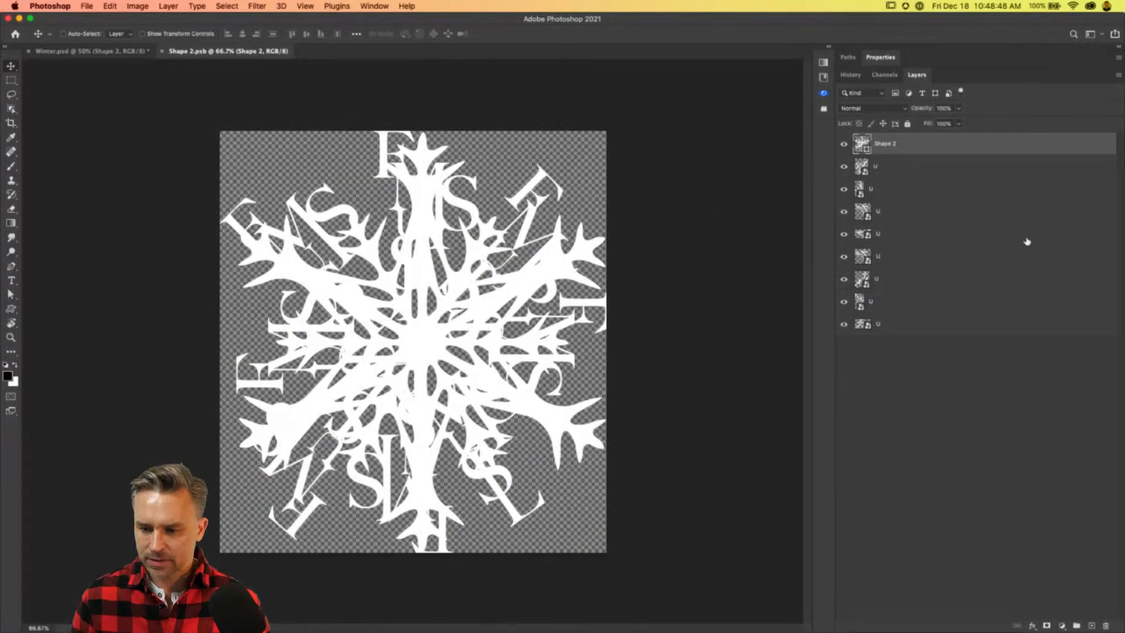
pyautogui.click(866, 167)
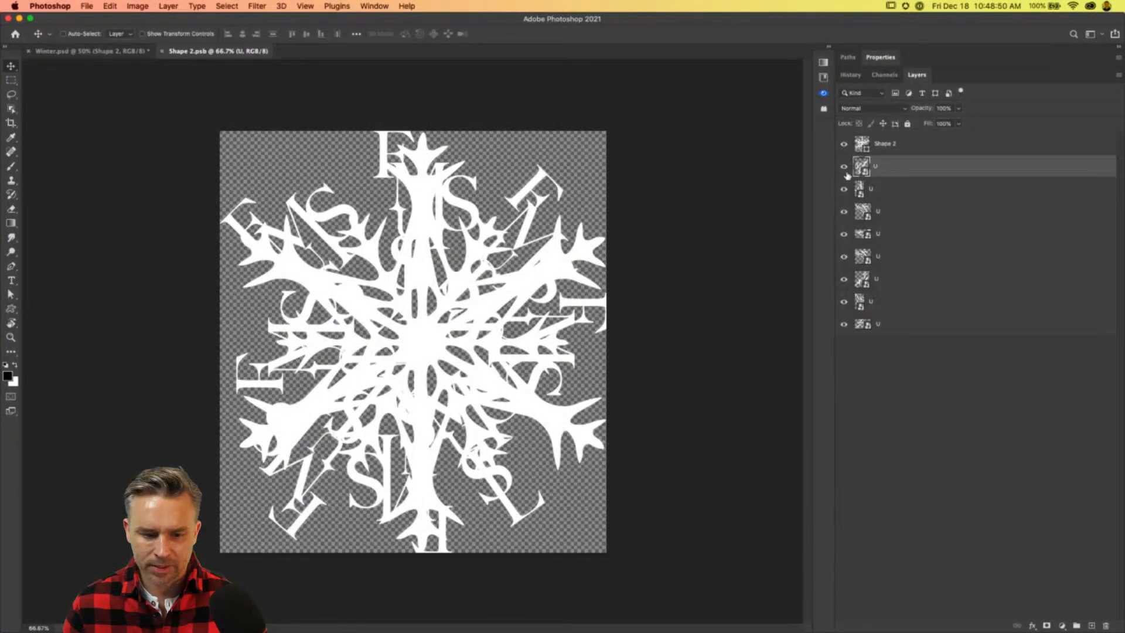
pyautogui.click(842, 147)
pyautogui.click(842, 146)
pyautogui.click(842, 147)
pyautogui.click(842, 146)
pyautogui.click(841, 146)
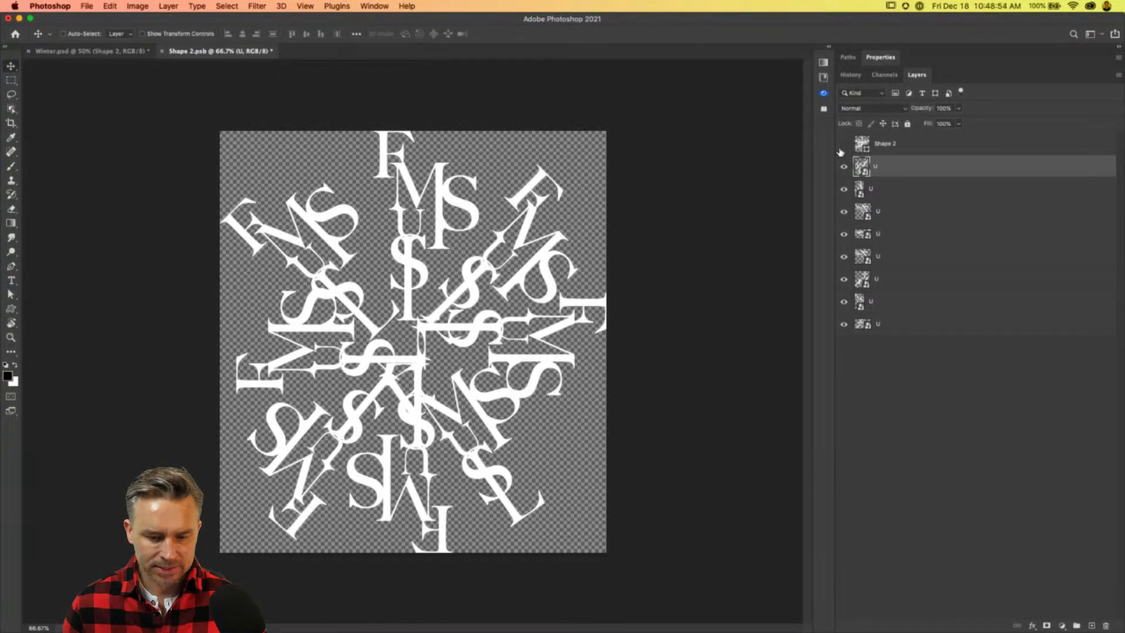
pyautogui.click(842, 146)
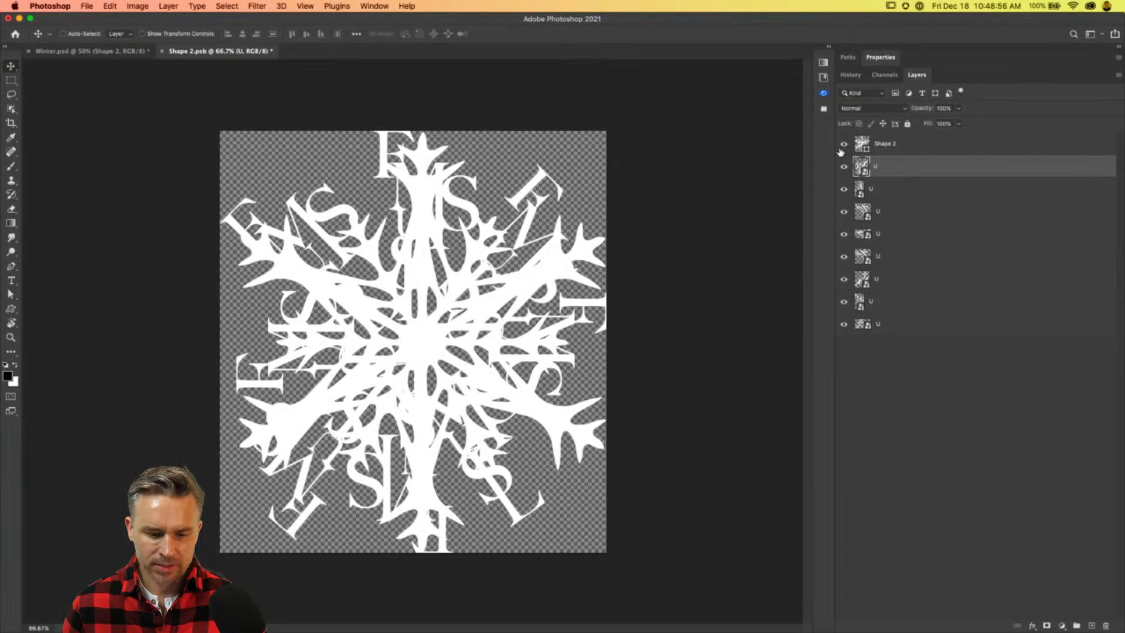
# Return to Winter.psd and move the snowflake up to the horizontal centre of the canvas.
pyautogui.click(47, 52)
pyautogui.moveTo(307, 340); pyautogui.dragTo(393, 272)
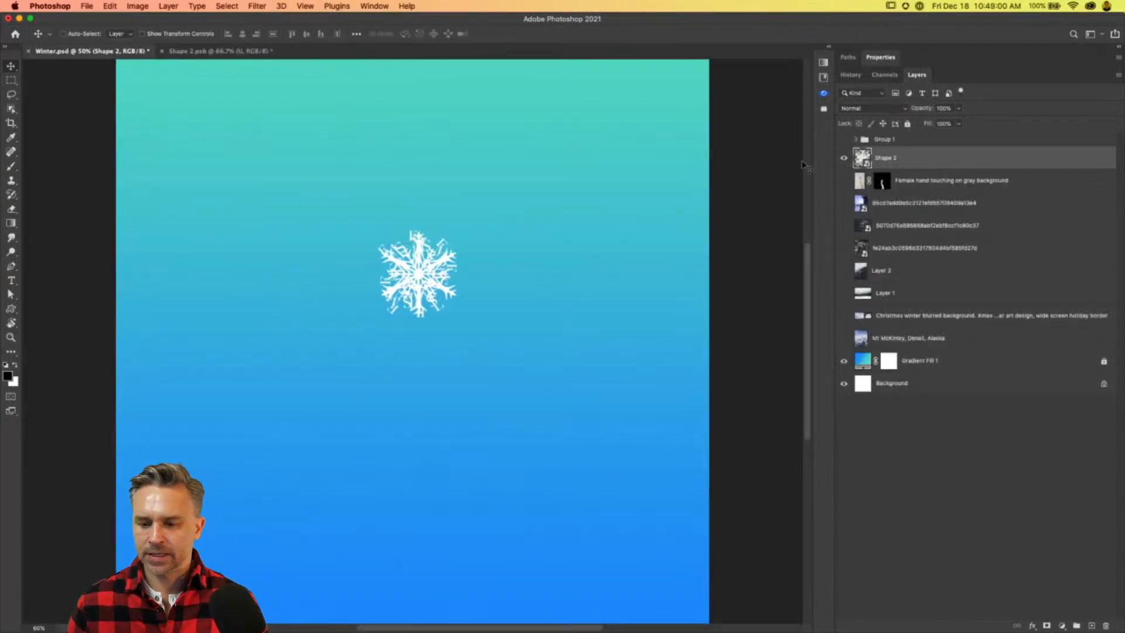
# Unlock the Background layer and invert its colour to black.
pyautogui.click(892, 385)
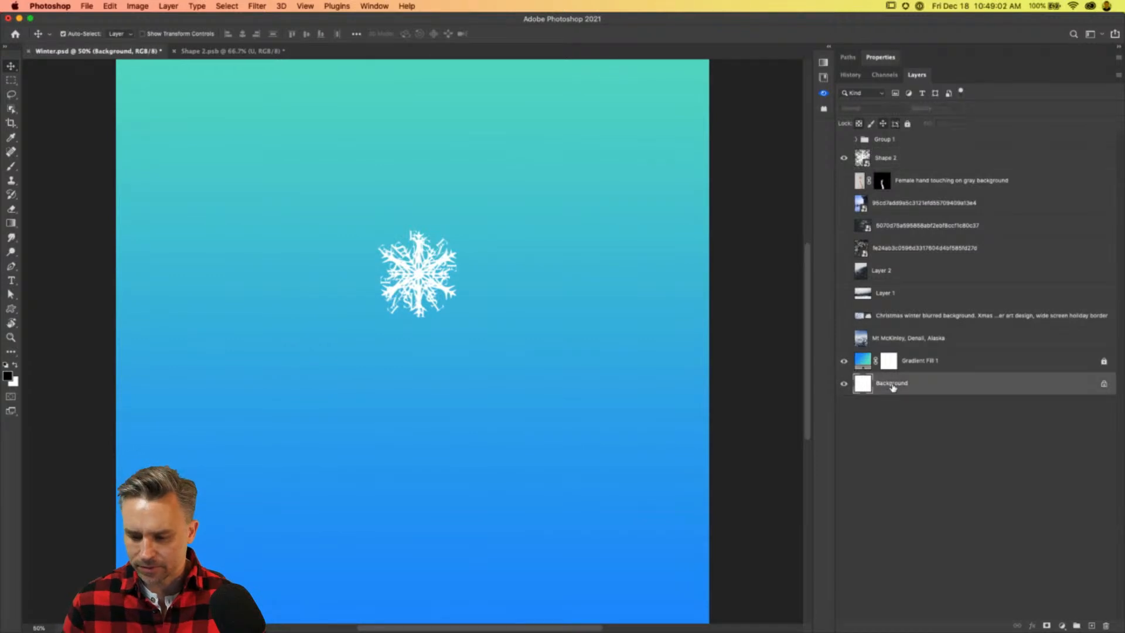
pyautogui.press('super+u')
pyautogui.click(1013, 286)
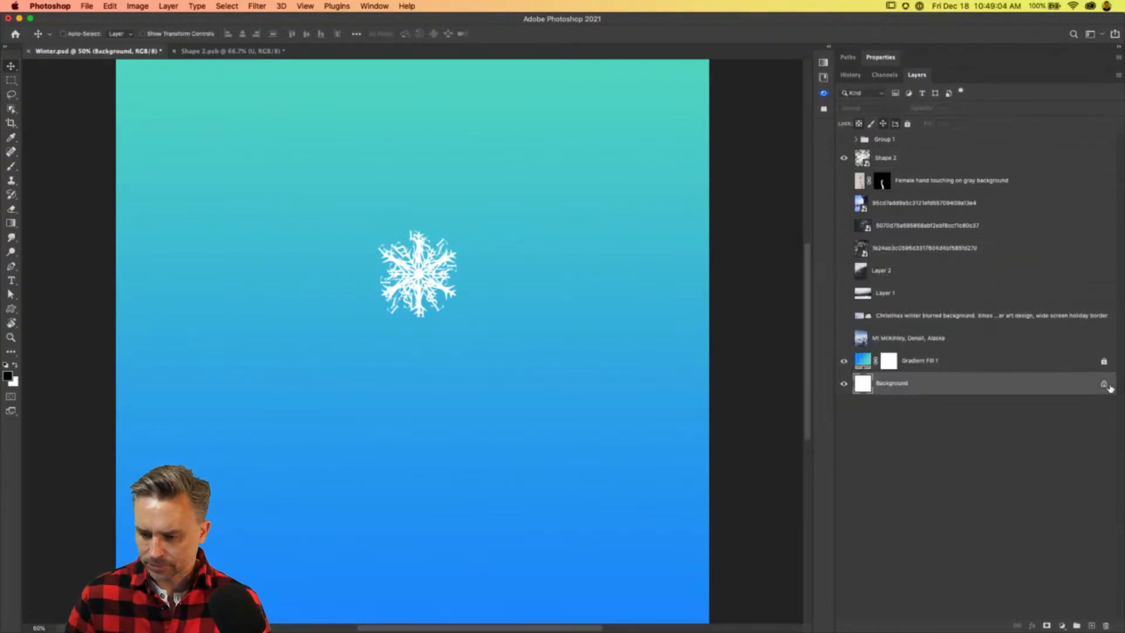
pyautogui.click(1104, 385)
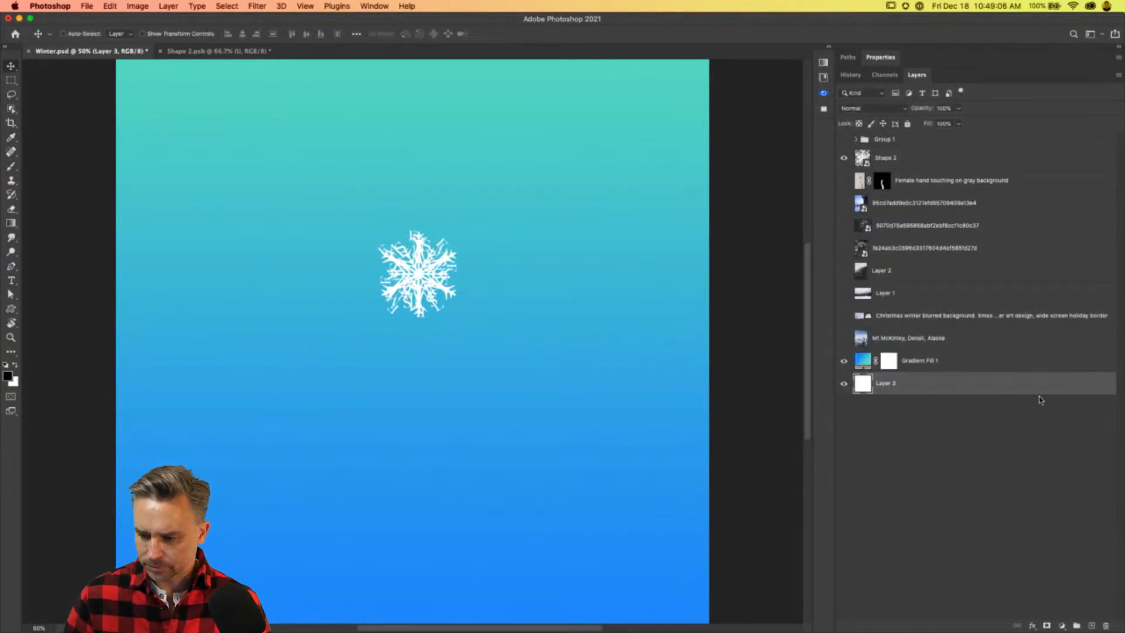
pyautogui.press('super+i')
# Invert the snowflake to black and the bottom layer back to white, with the gradient fill hidden.
pyautogui.click(894, 365)
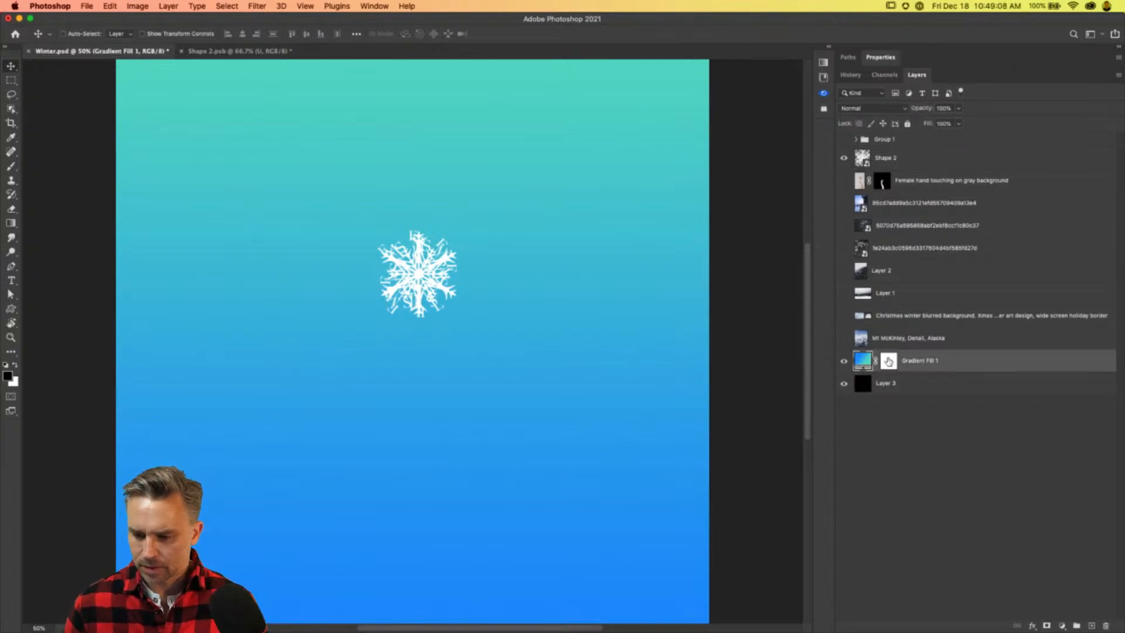
pyautogui.click(890, 167)
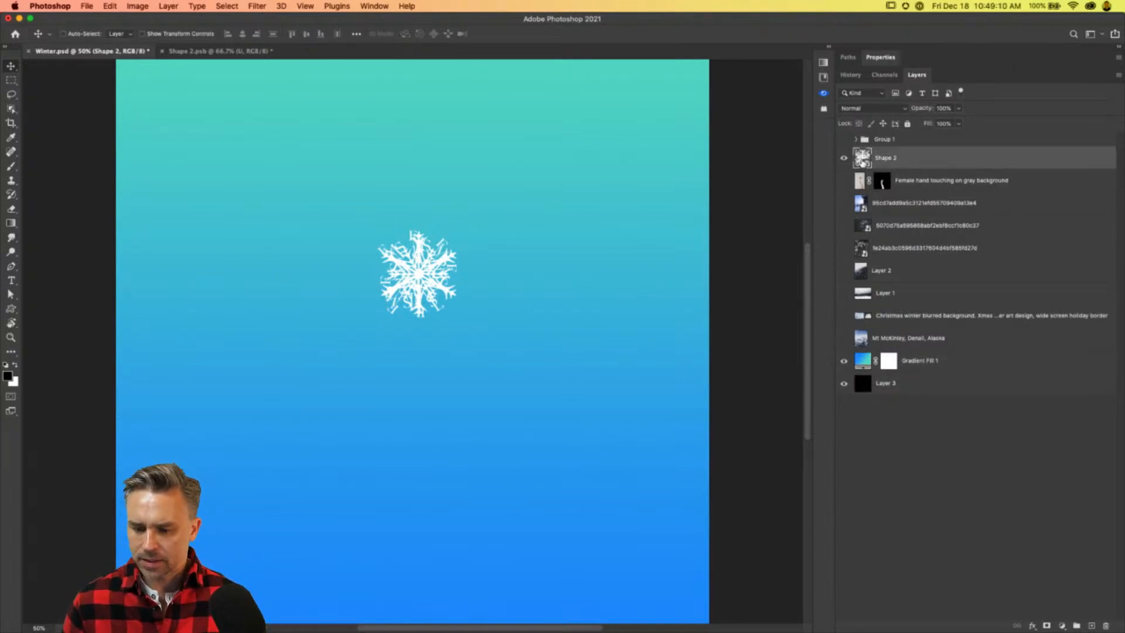
pyautogui.press('super+i')
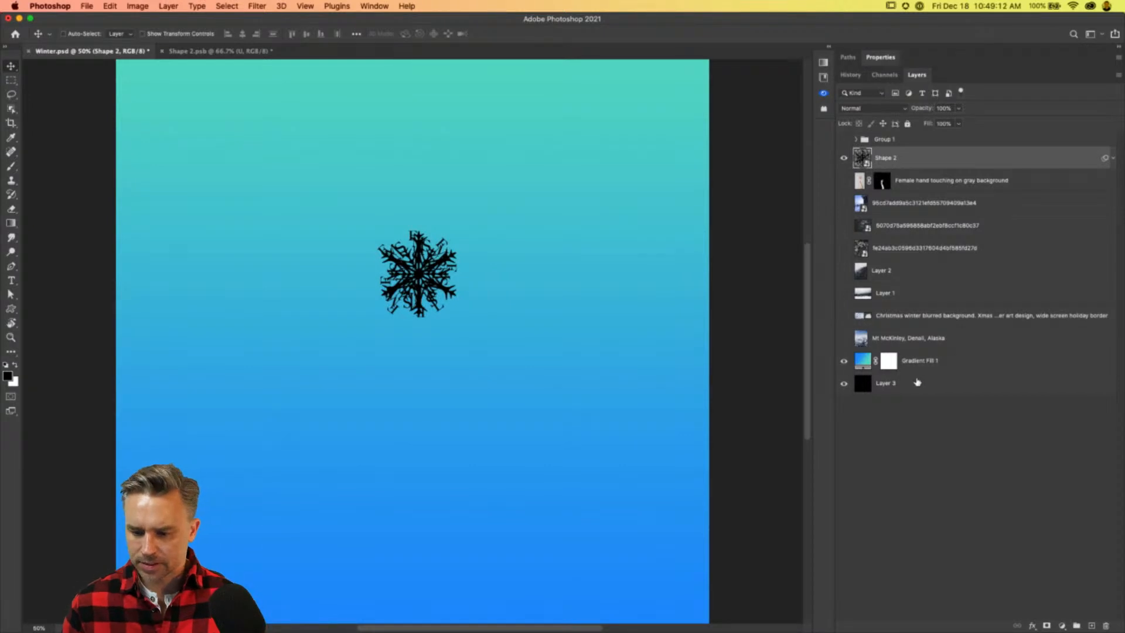
pyautogui.click(883, 390)
pyautogui.press('super+i')
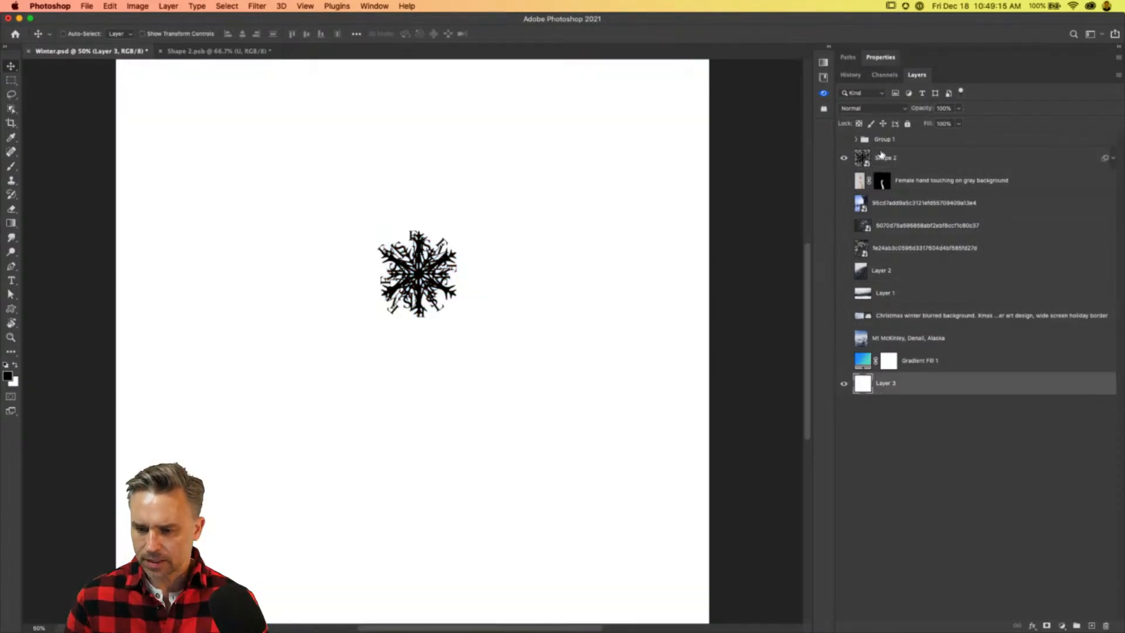
# Select a rectangular area tightly around the black snowflake and define it as a brush preset named Snowflake.
pyautogui.click(885, 157)
pyautogui.click(10, 80)
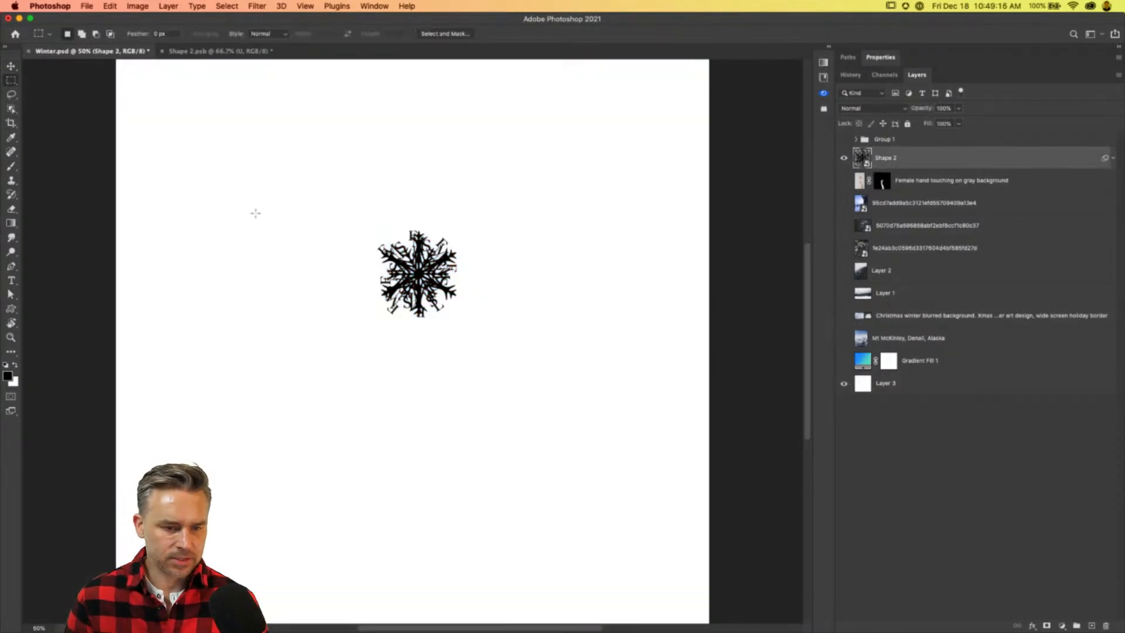
pyautogui.moveTo(371, 228); pyautogui.dragTo(464, 363)
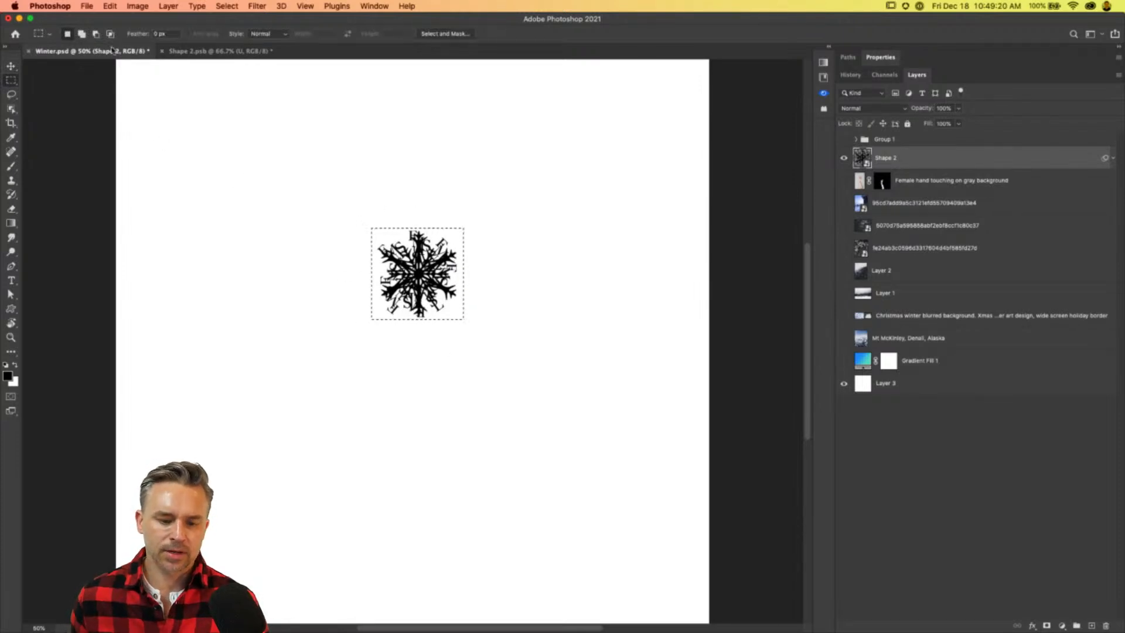
pyautogui.click(110, 7)
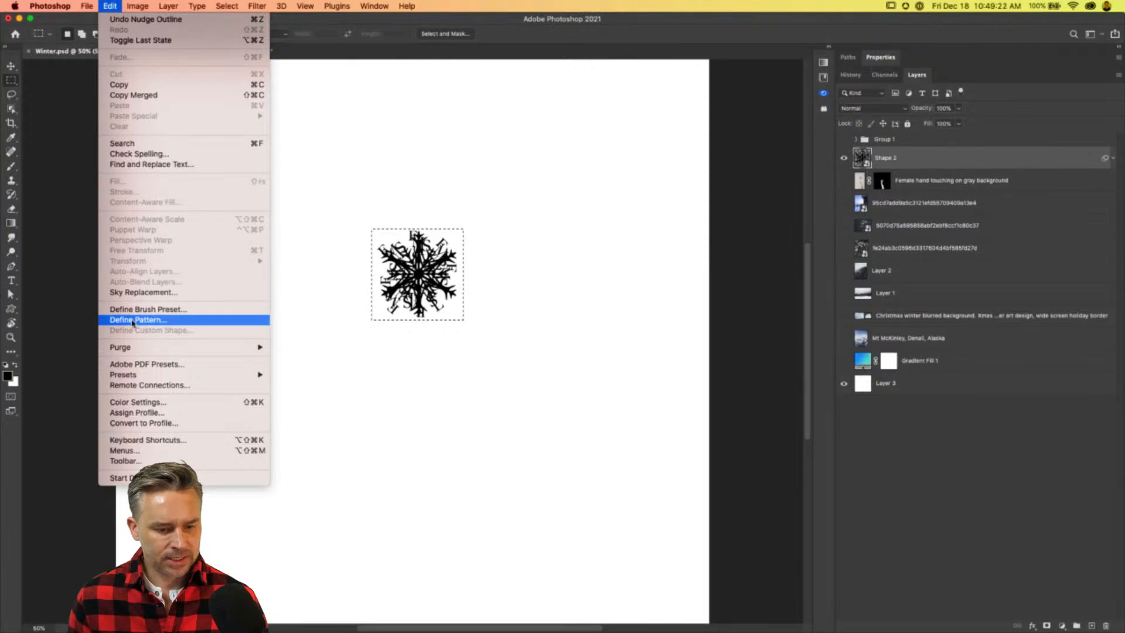
pyautogui.click(164, 314)
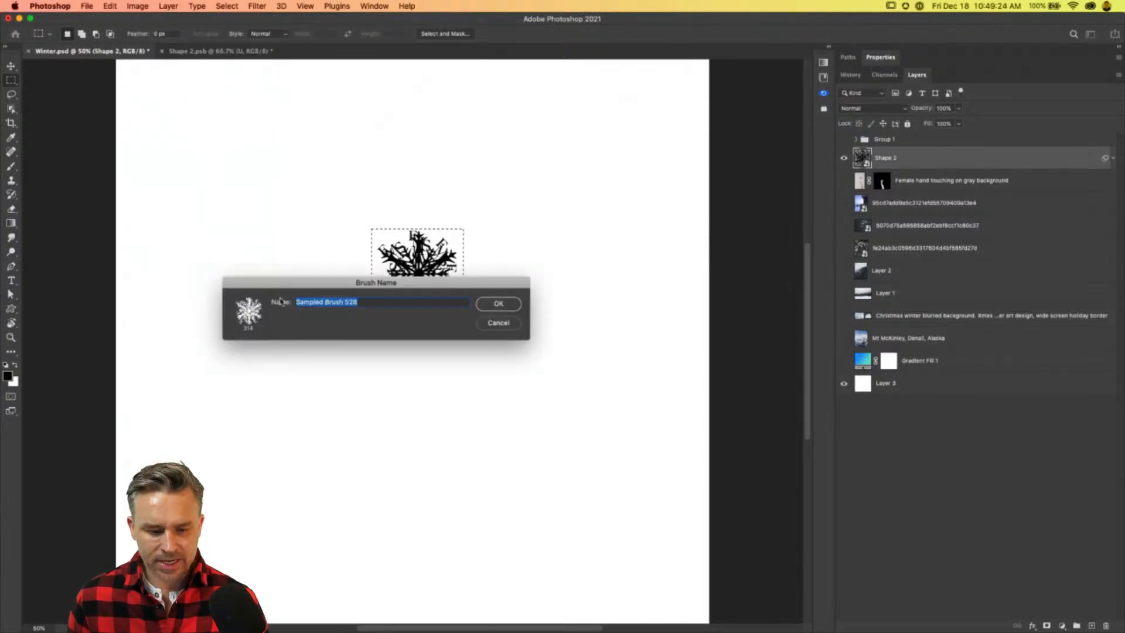
pyautogui.write('Snowflake')
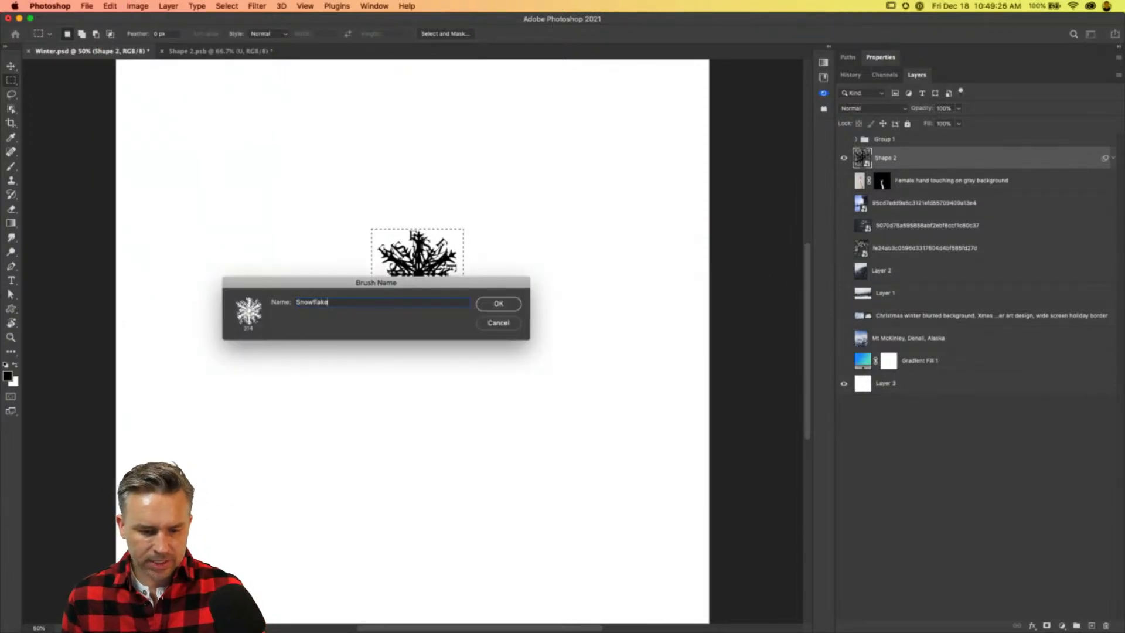
pyautogui.press('Return')
# Clear the selection, hide Shape 2, show the gradient fill, and add an empty layer above it for painting with the Brush tool.
pyautogui.press('b')
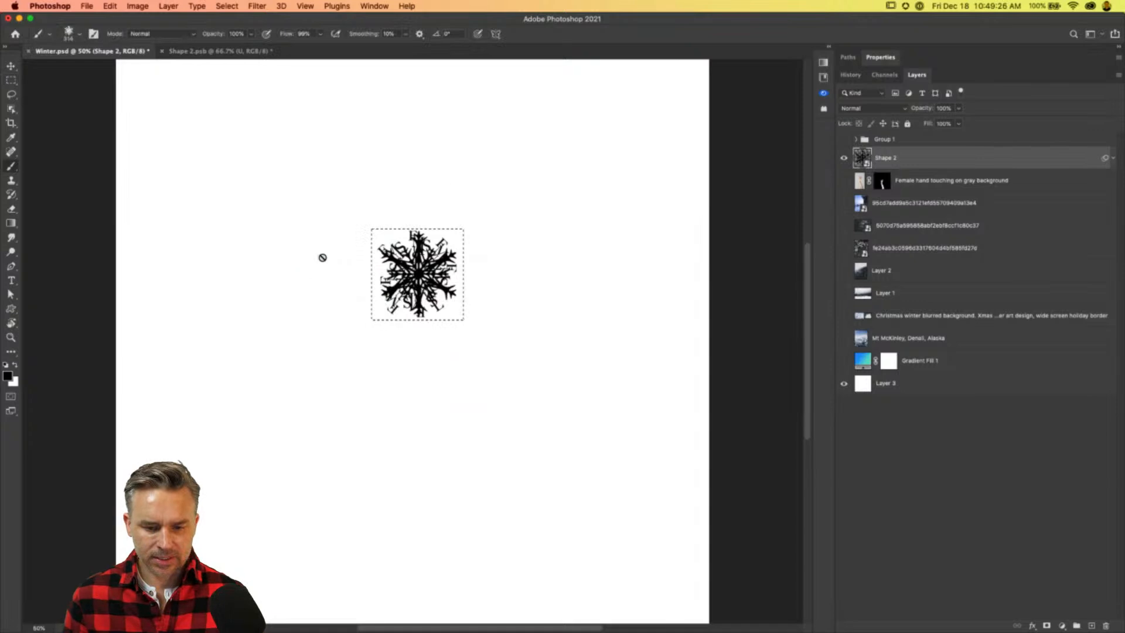
pyautogui.click(843, 158)
pyautogui.click(843, 360)
pyautogui.press('super+d')
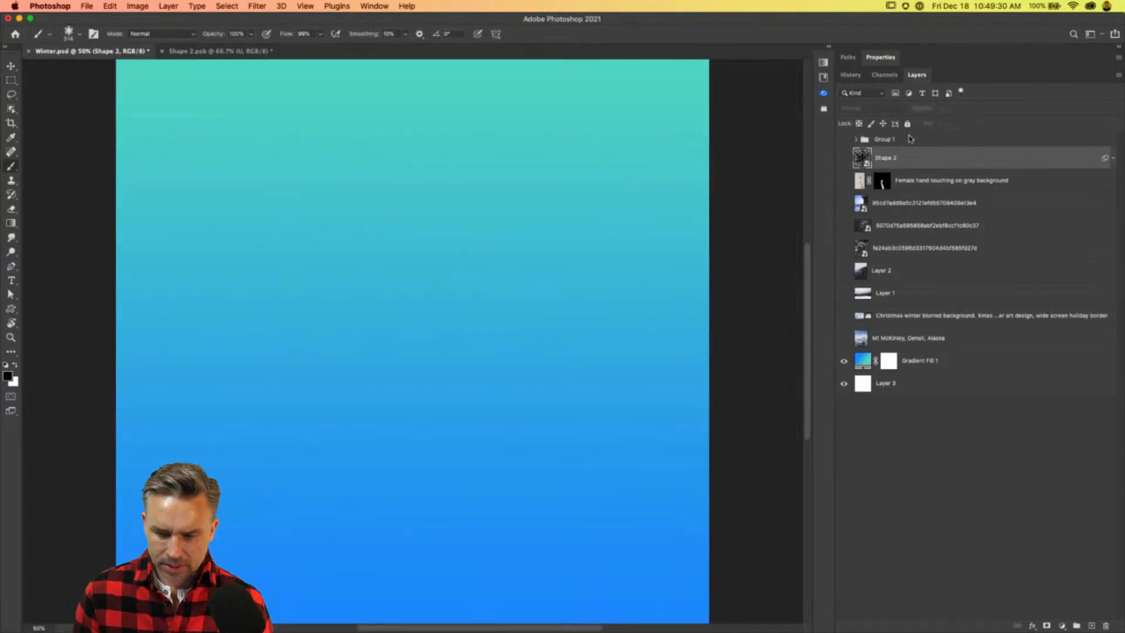
pyautogui.click(944, 359)
pyautogui.click(1089, 624)
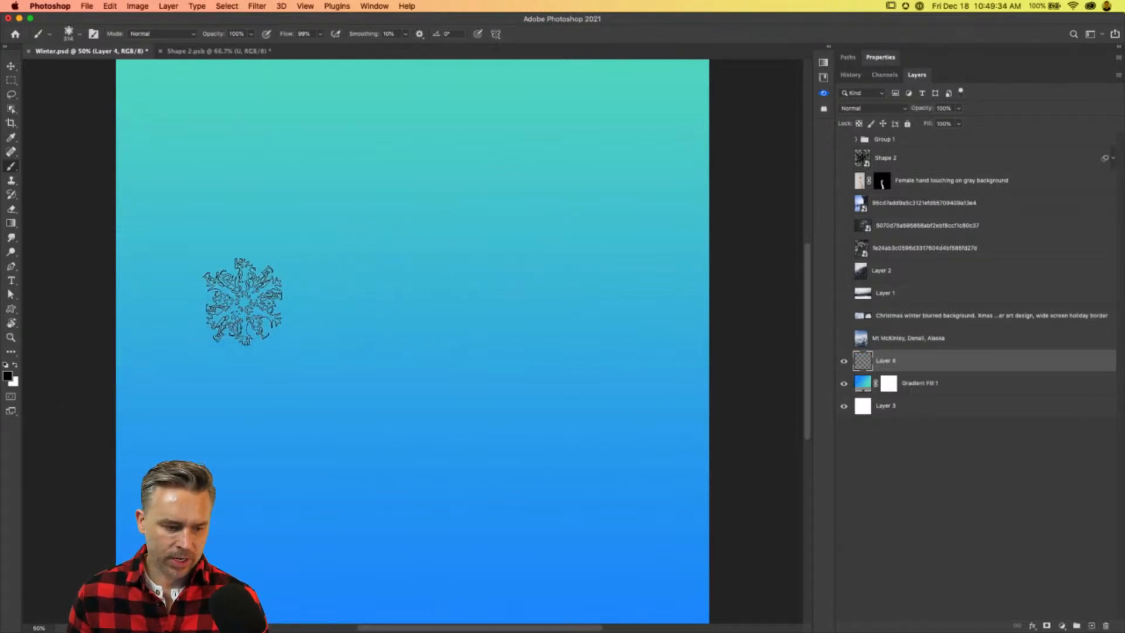
# Test the snowflake brush with a few black stamps on the new layer, and undo them.
pyautogui.click(276, 255)
pyautogui.click(475, 331)
pyautogui.click(471, 196)
pyautogui.press('super+z')
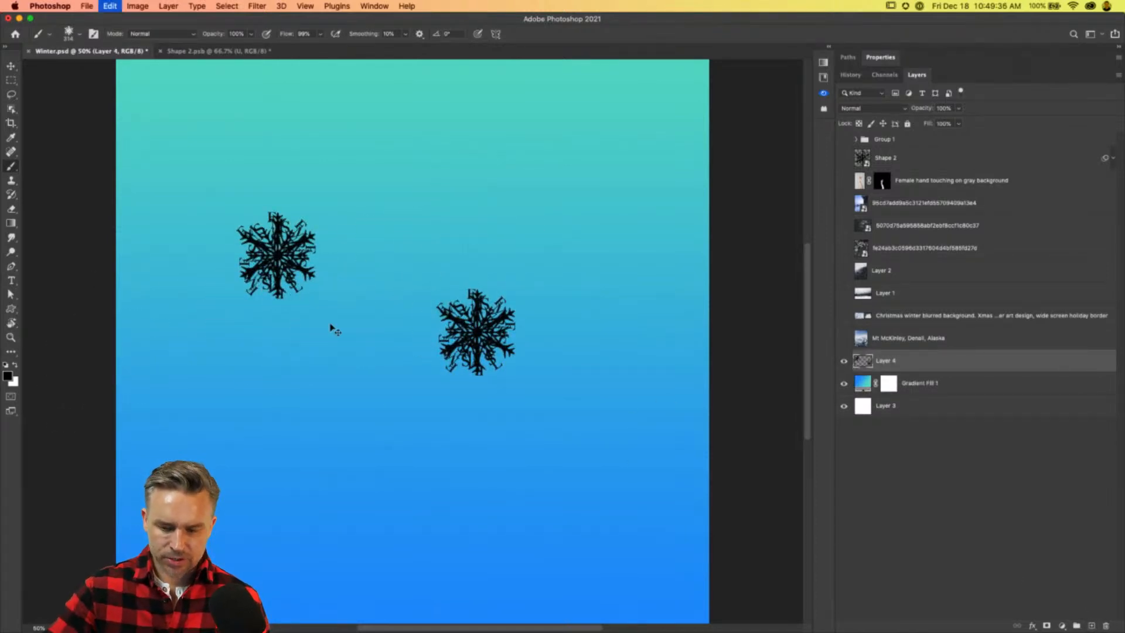
pyautogui.press('super+z')
pyautogui.press('super+z')
# Switch the foreground colour to white, test the snowflake brush with a few stamps, and undo the stamps.
pyautogui.click(13, 366)
pyautogui.click(231, 283)
pyautogui.click(495, 397)
pyautogui.click(461, 210)
pyautogui.press('super+z')
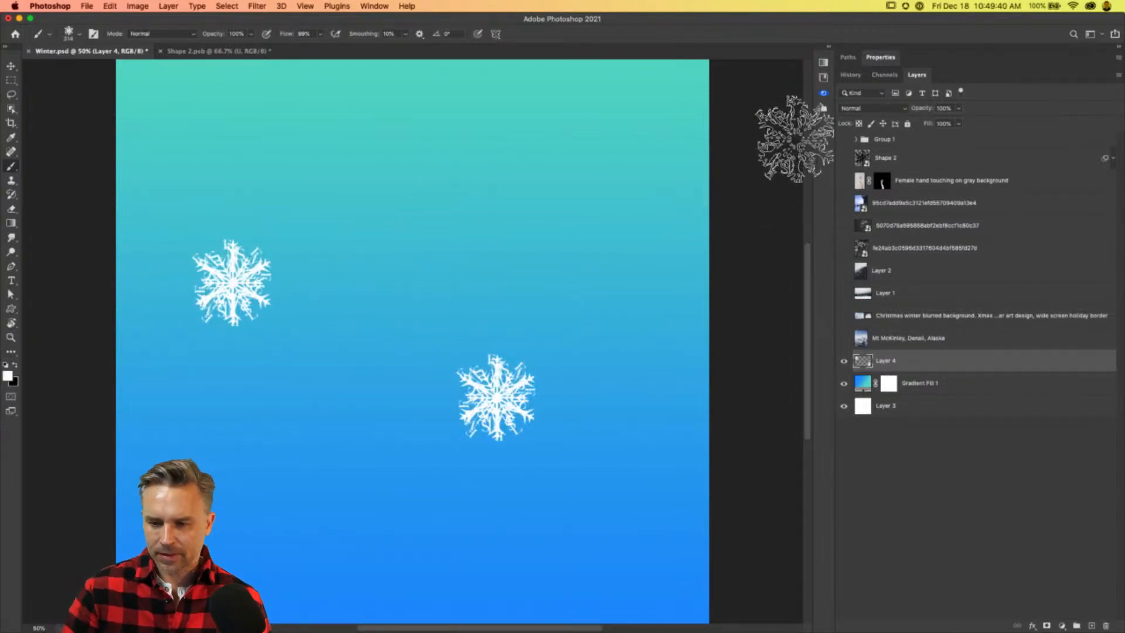
pyautogui.press('super+z')
pyautogui.press('super+z')
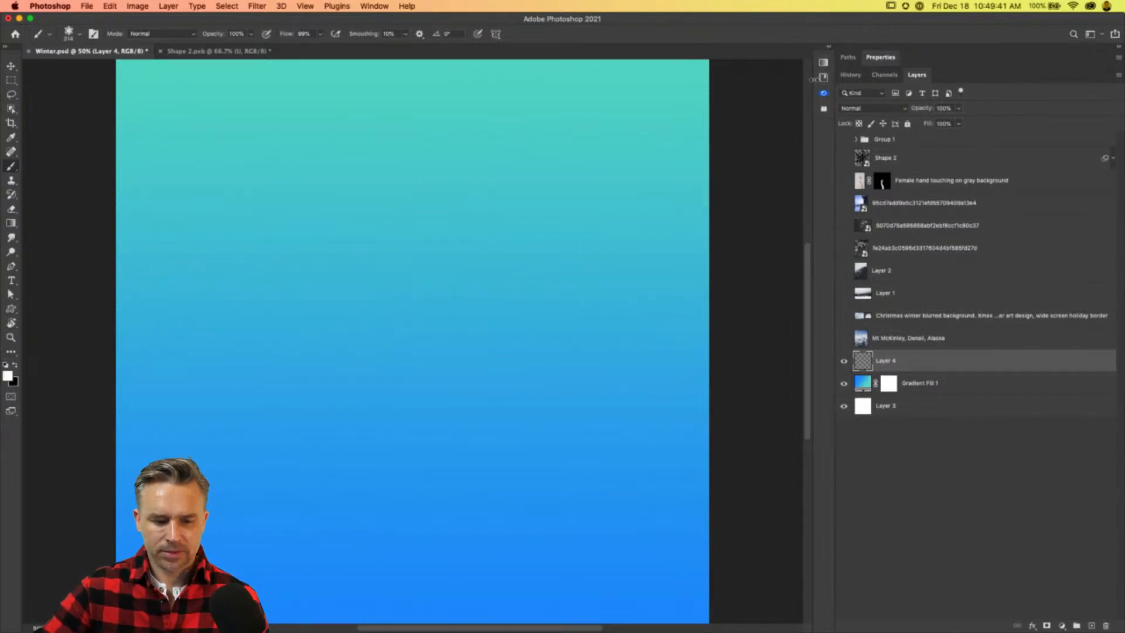
# Expand the collapsed panels and open the Brush Settings for the snowflake brush.
pyautogui.click(828, 47)
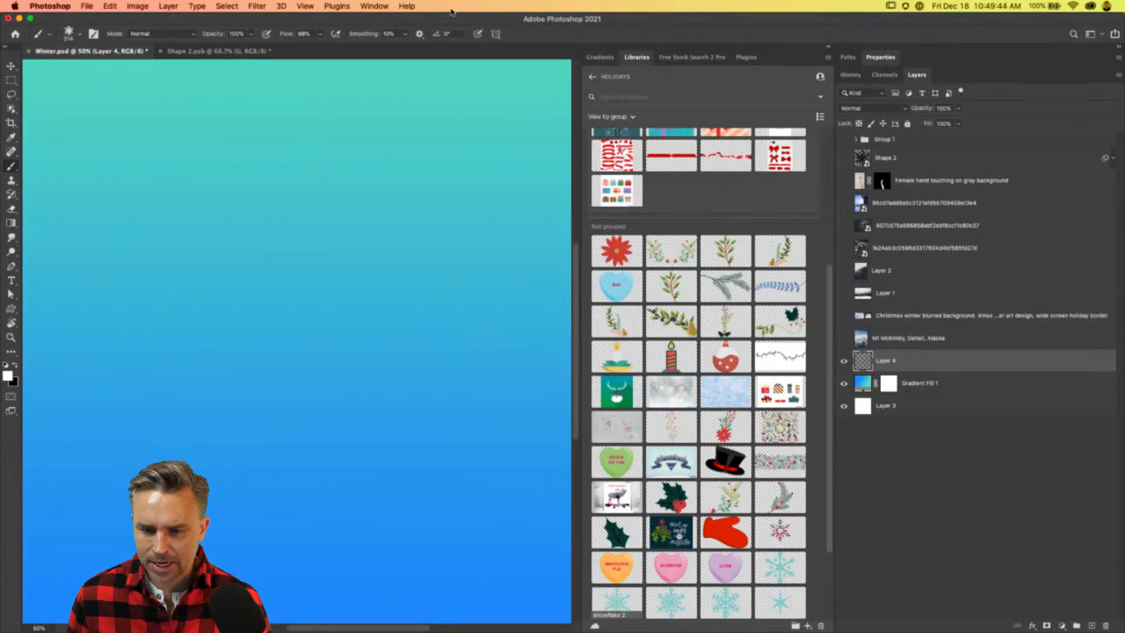
pyautogui.click(359, 5)
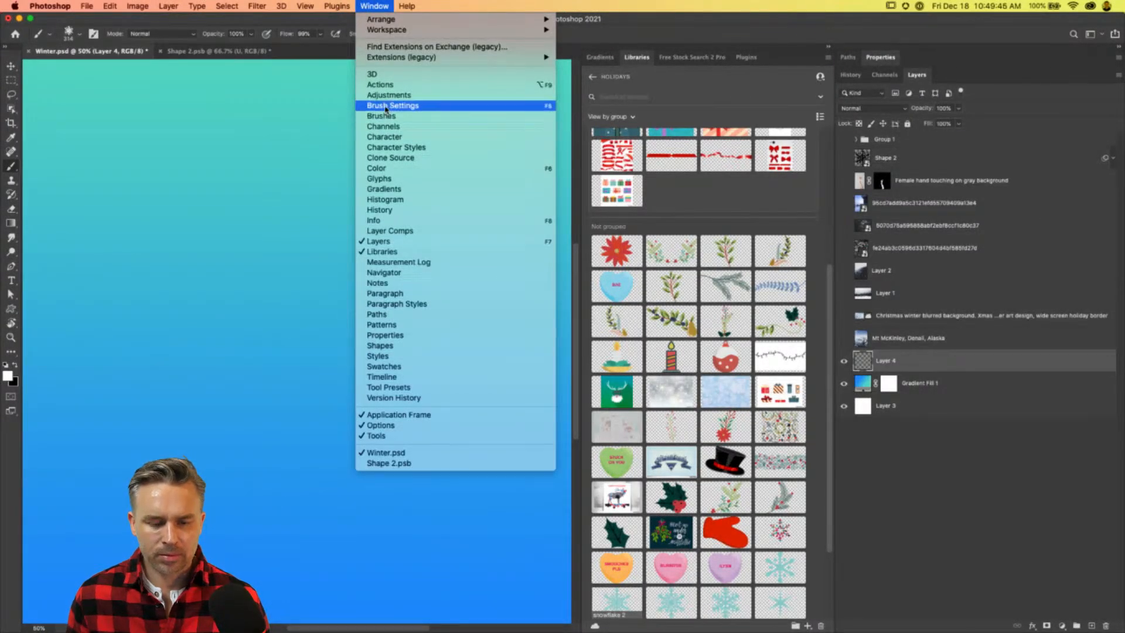
pyautogui.click(386, 106)
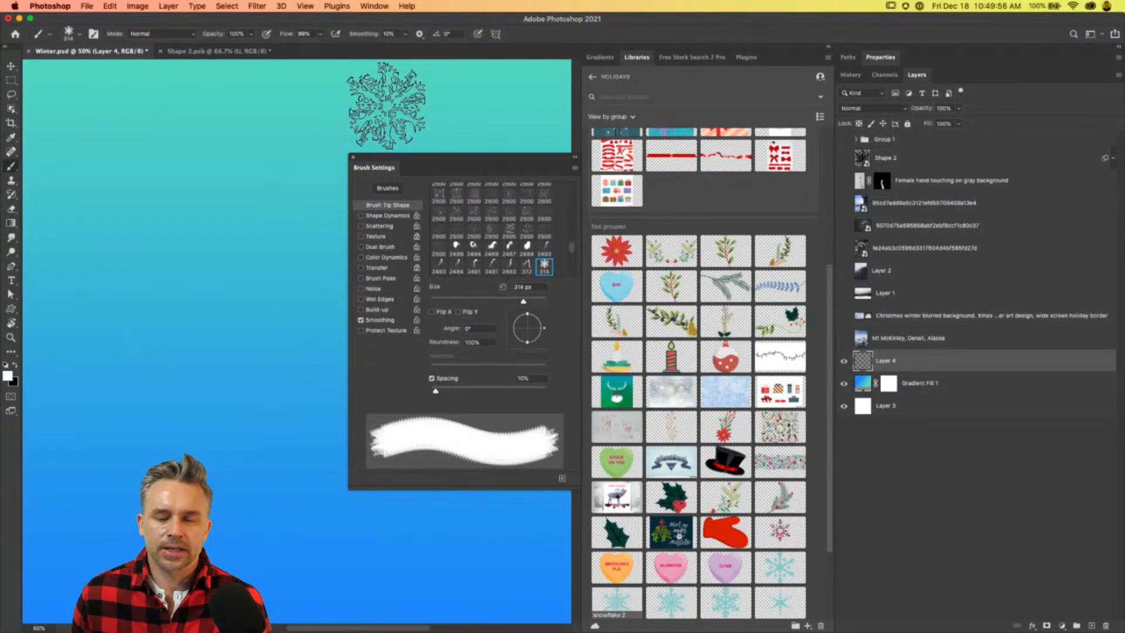
# Look through the shape presets of the Custom Shape tool and return to the Brush tool.
pyautogui.click(8, 309)
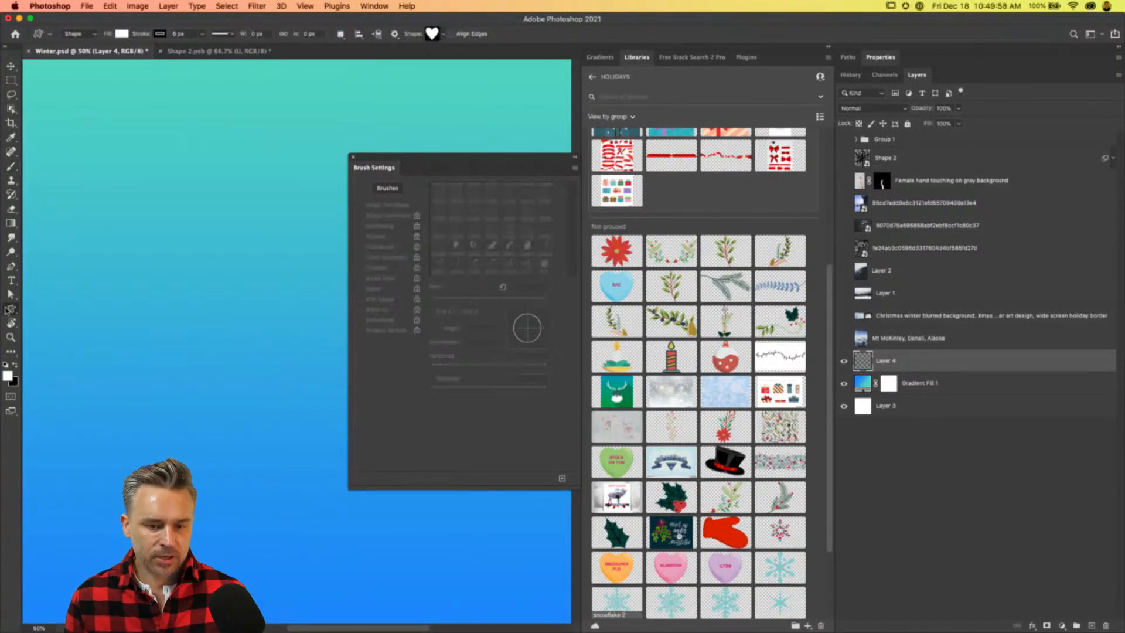
pyautogui.click(444, 35)
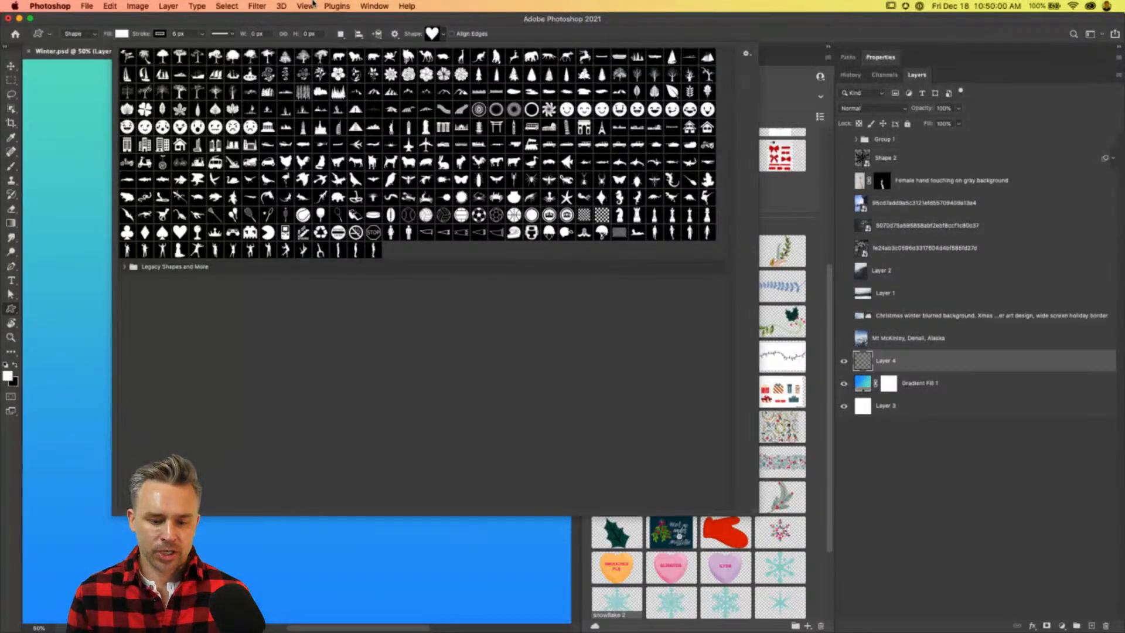
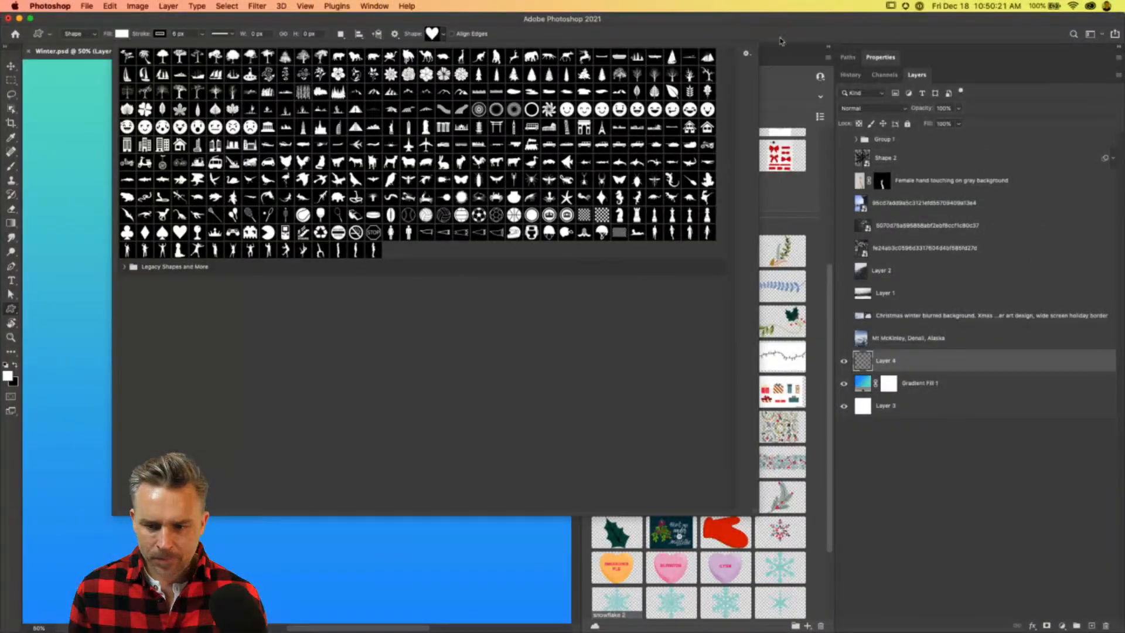
pyautogui.click(781, 41)
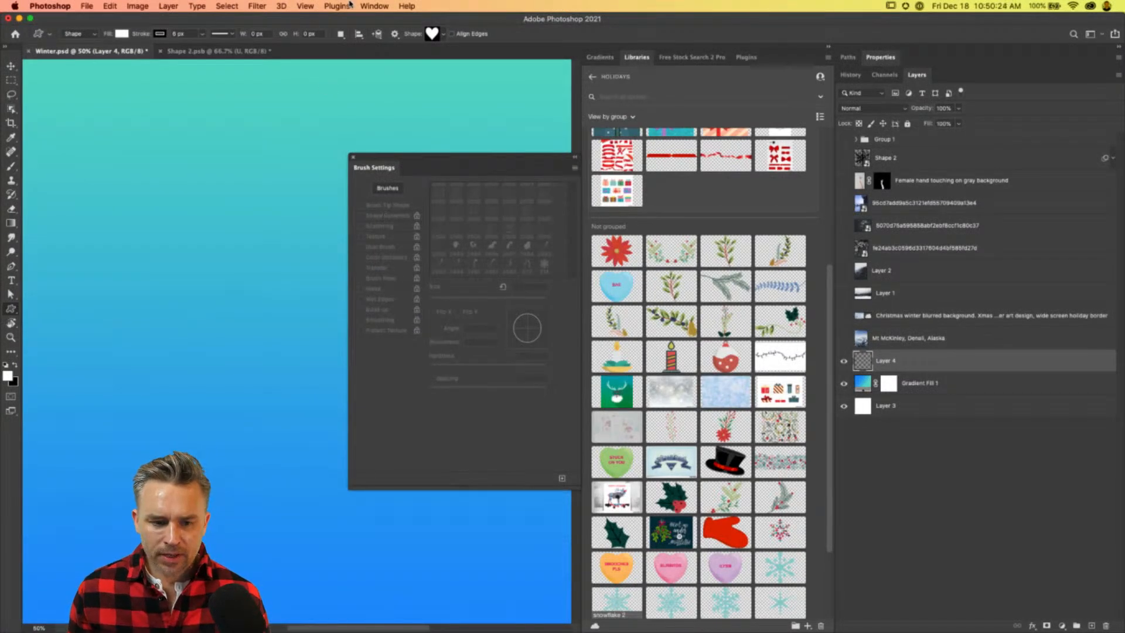
pyautogui.press('b')
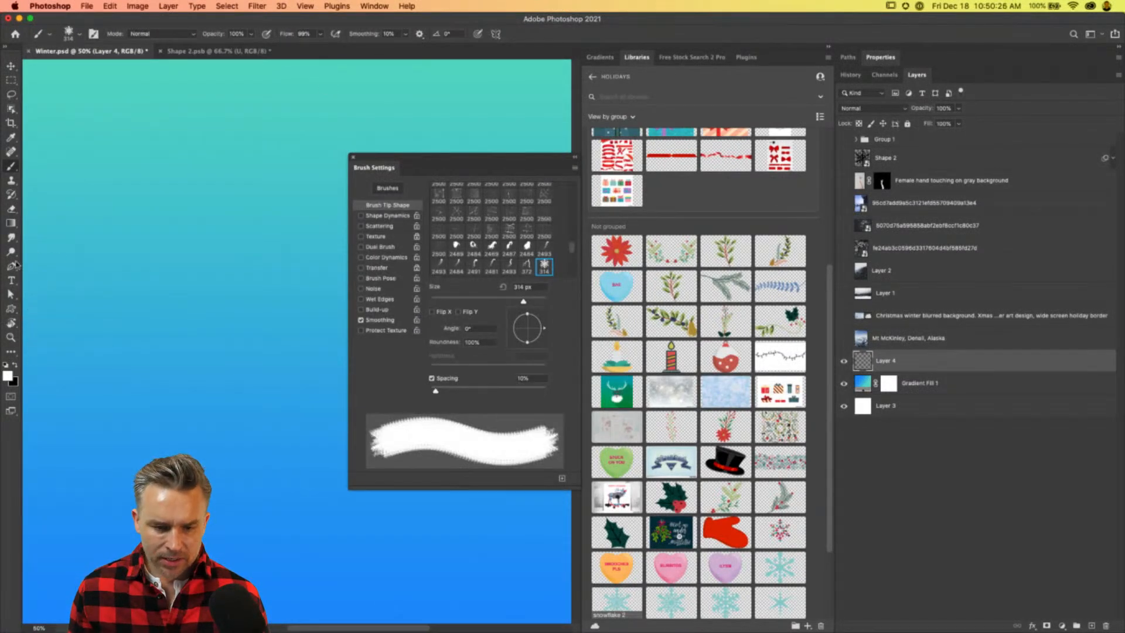
# Set the snowflake brush tip's spacing to 100% and its size to 30 px.
pyautogui.moveTo(436, 156); pyautogui.dragTo(423, 101)
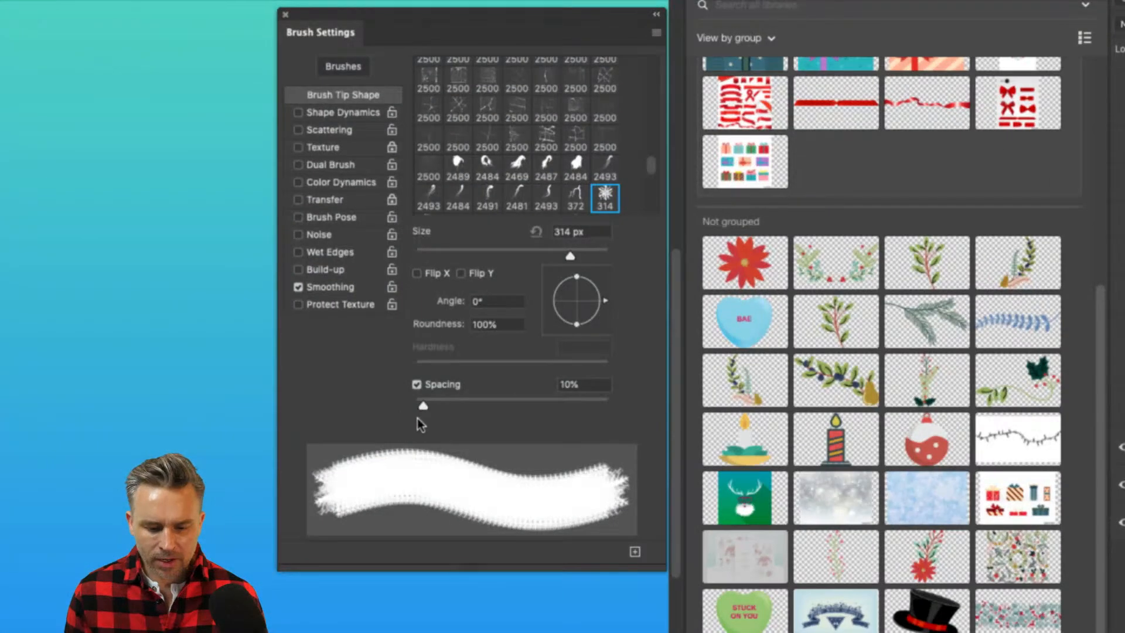
pyautogui.moveTo(424, 336); pyautogui.dragTo(477, 338)
pyautogui.moveTo(511, 406); pyautogui.dragTo(510, 407)
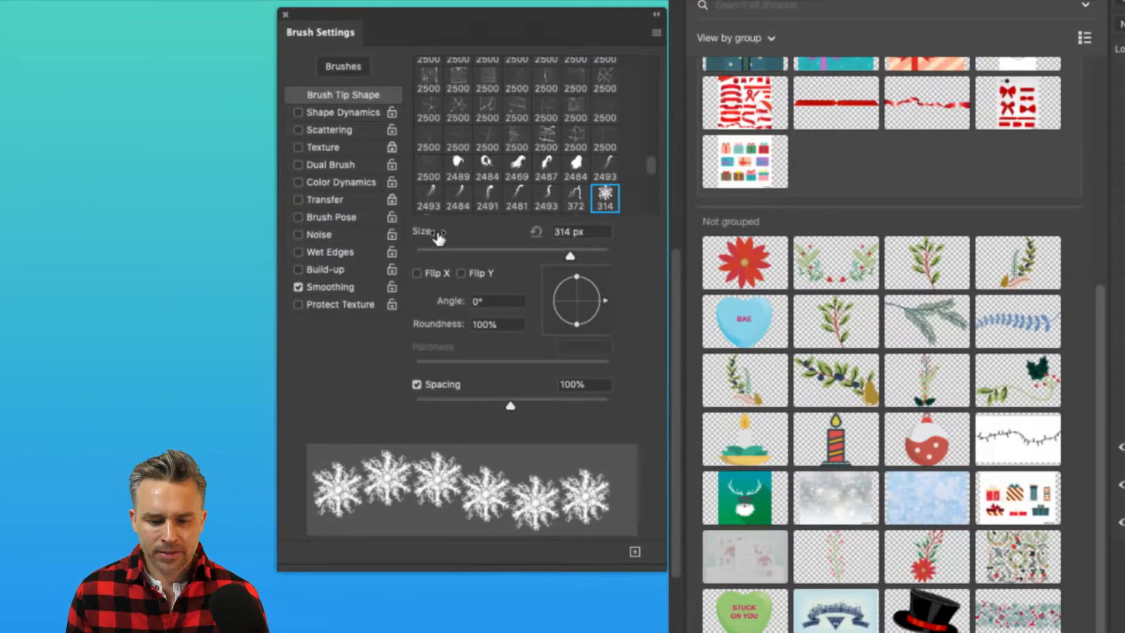
pyautogui.moveTo(472, 249); pyautogui.dragTo(442, 251)
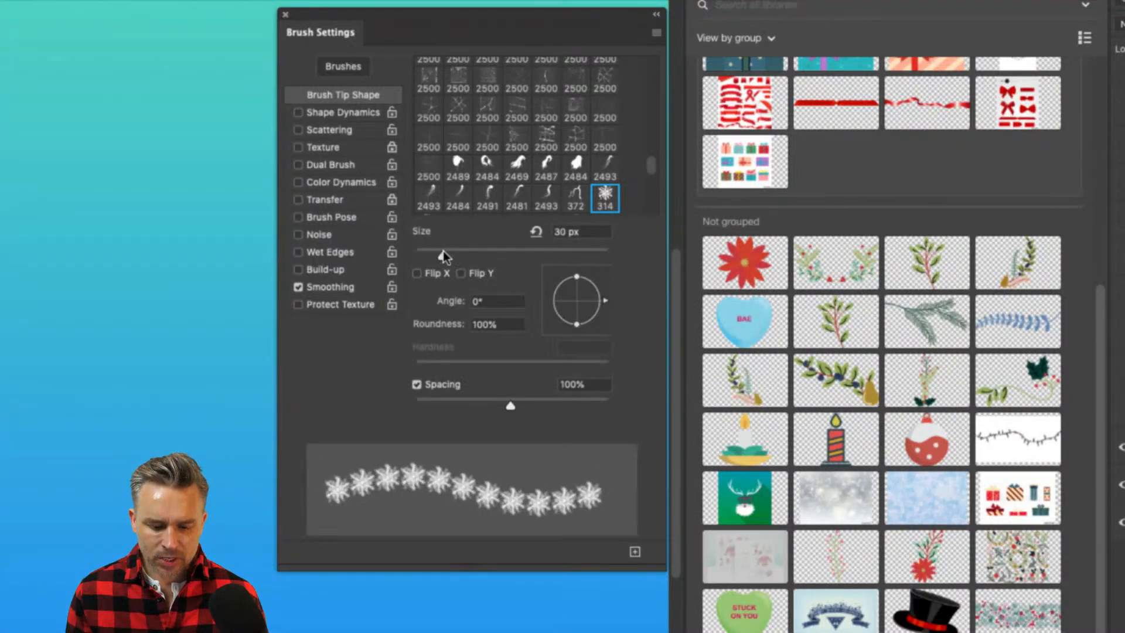
# Enable Shape Dynamics for the snowflake brush and set the size jitter to 100%.
pyautogui.click(325, 113)
pyautogui.moveTo(413, 84); pyautogui.dragTo(625, 90)
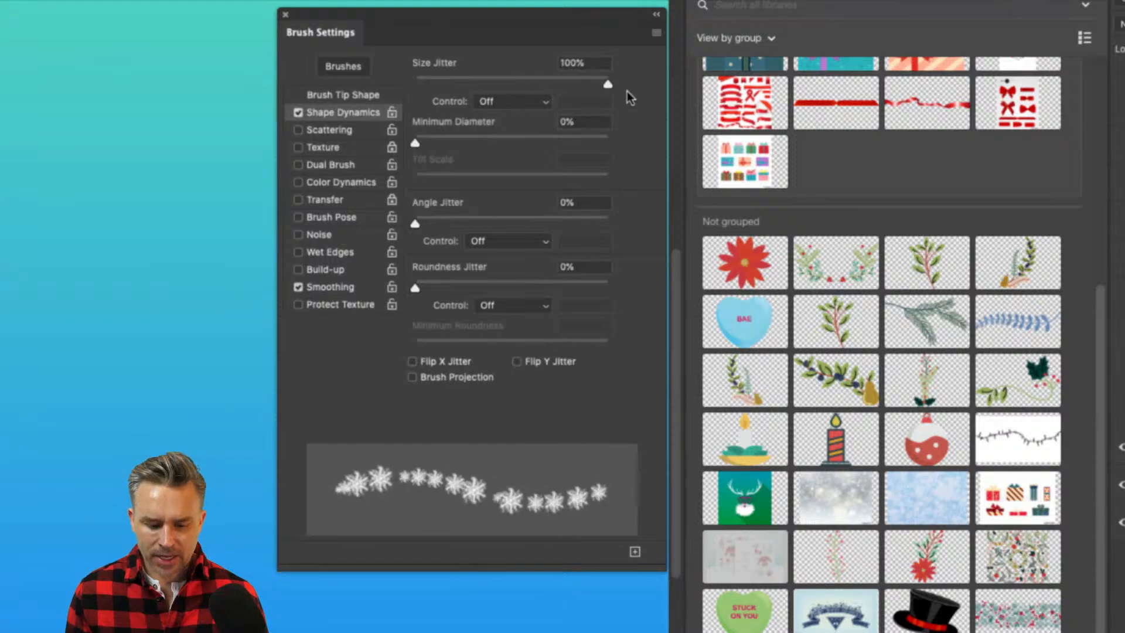
# Set the snowflake brush's angle jitter to 30% and enable Scattering with a scatter of 400%.
pyautogui.moveTo(415, 145)
pyautogui.mouseDown()
pyautogui.moveTo(564, 144)
pyautogui.moveTo(414, 145)
pyautogui.mouseUp()
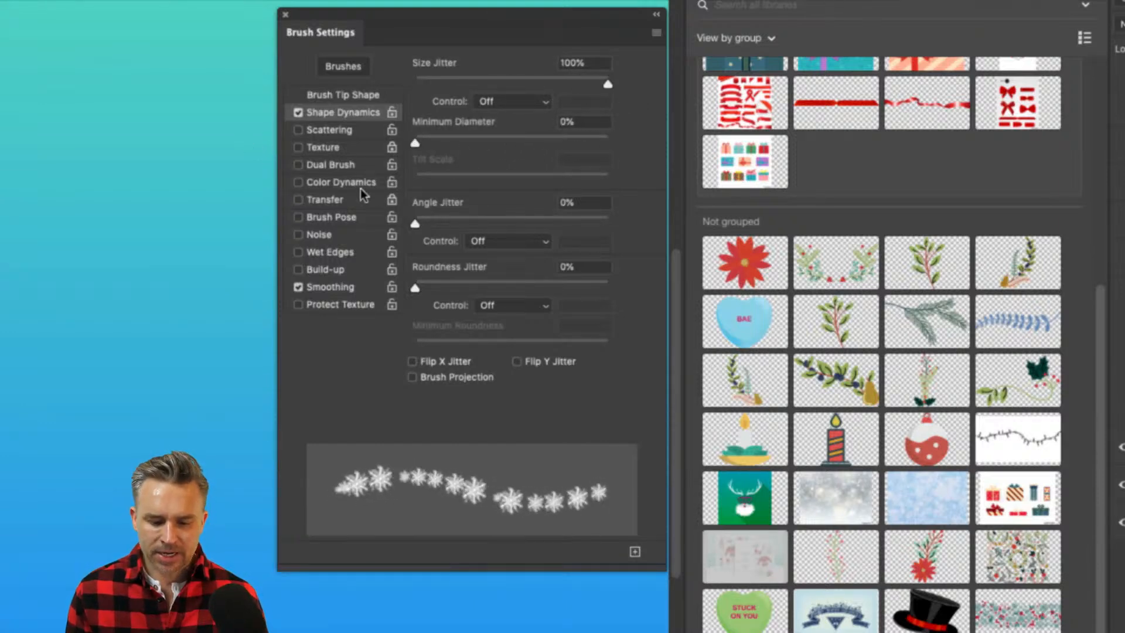
pyautogui.moveTo(413, 224); pyautogui.dragTo(473, 225)
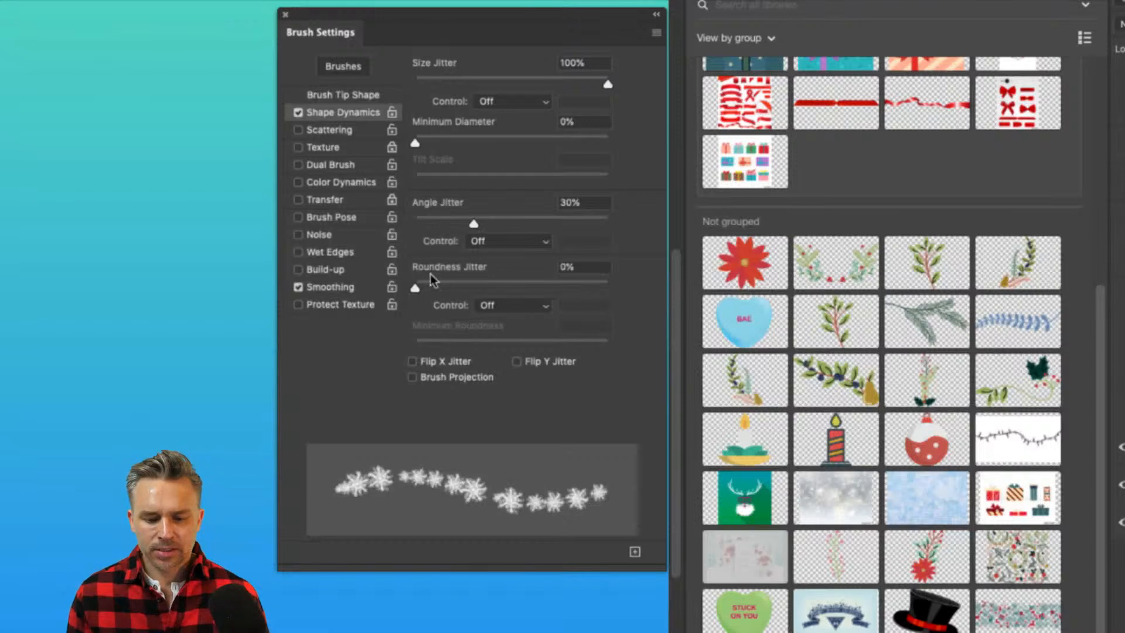
pyautogui.click(335, 131)
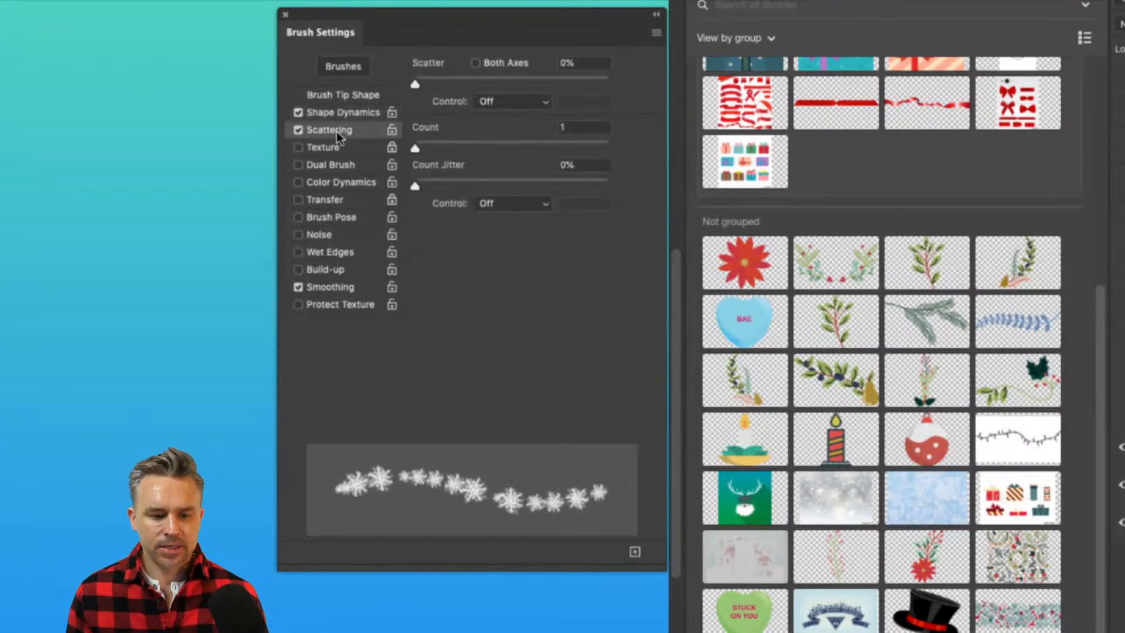
pyautogui.moveTo(417, 87); pyautogui.dragTo(493, 90)
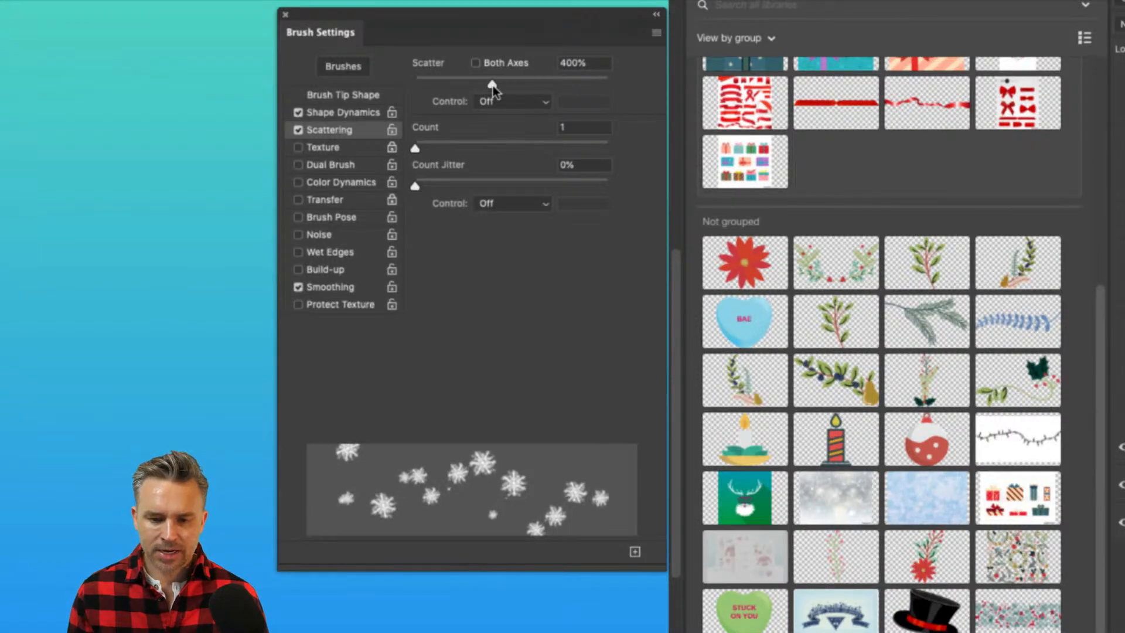
pyautogui.moveTo(414, 148); pyautogui.dragTo(308, 146)
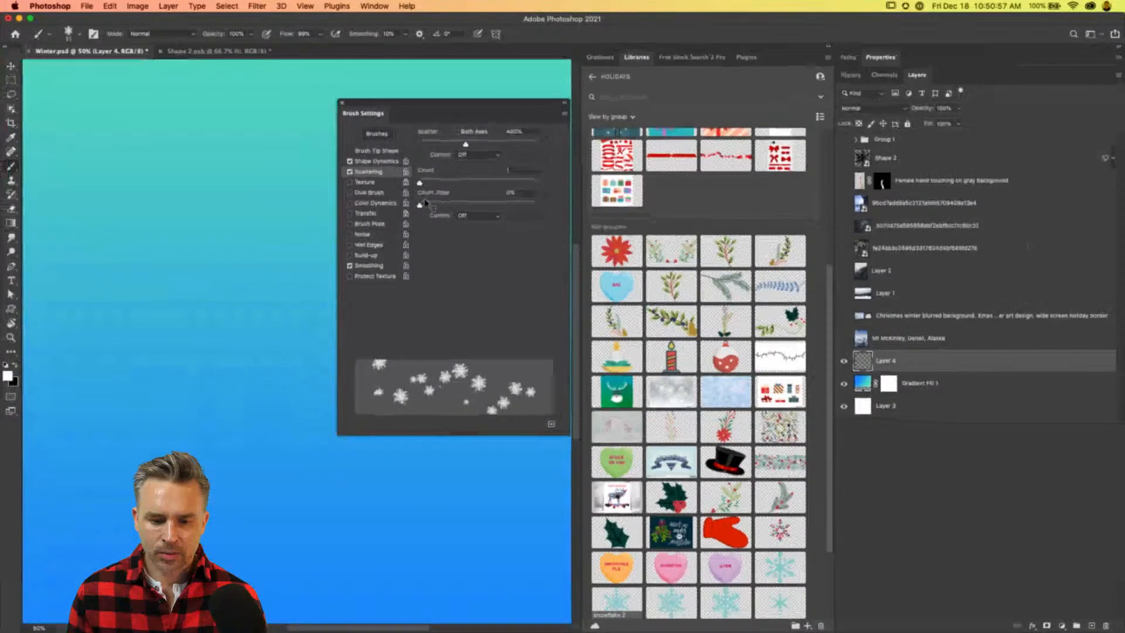
# Dock the Brush Settings panel with the Libraries group and review its Shape Dynamics, Scattering and Brush Tip Shape settings.
pyautogui.moveTo(355, 111)
pyautogui.mouseDown()
pyautogui.moveTo(603, 88)
pyautogui.moveTo(665, 66)
pyautogui.moveTo(656, 59)
pyautogui.mouseUp()
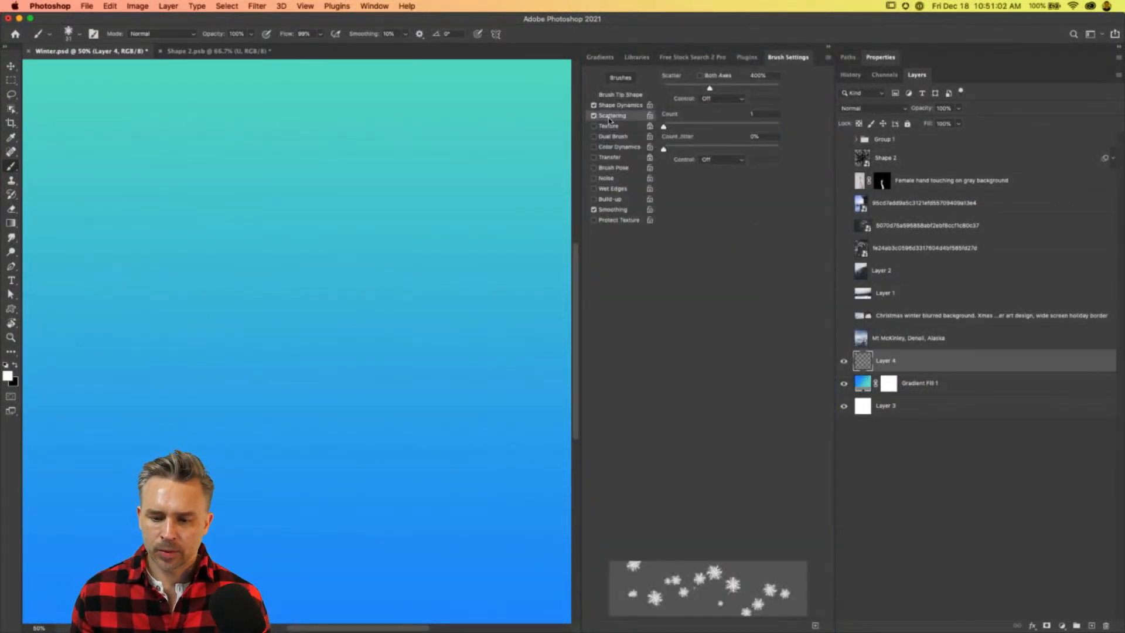
pyautogui.click(622, 109)
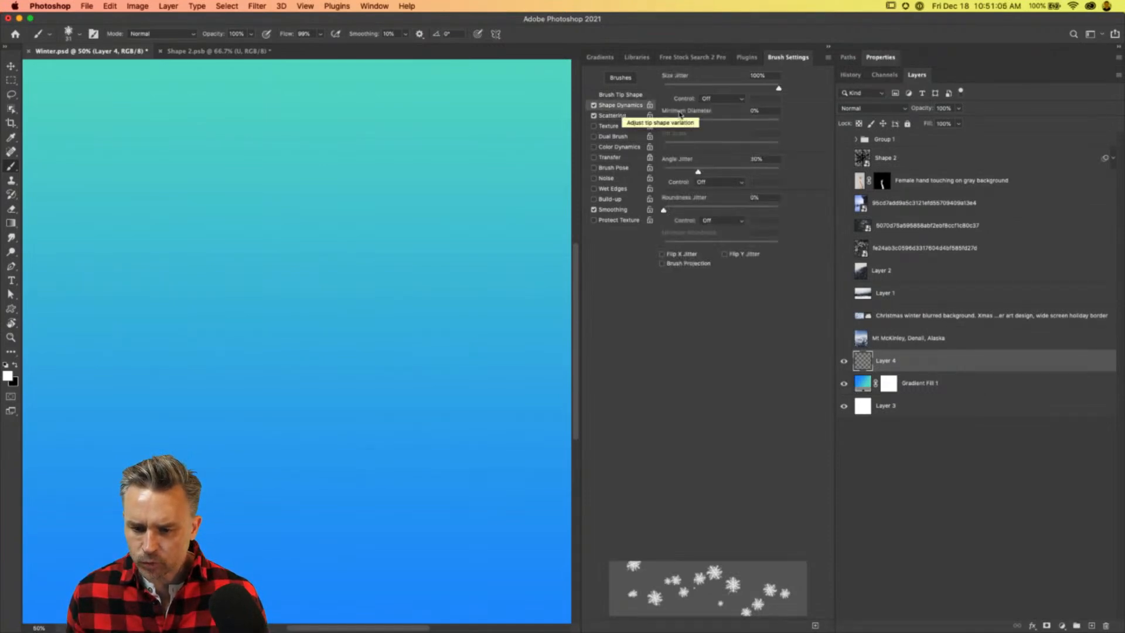
pyautogui.click(630, 117)
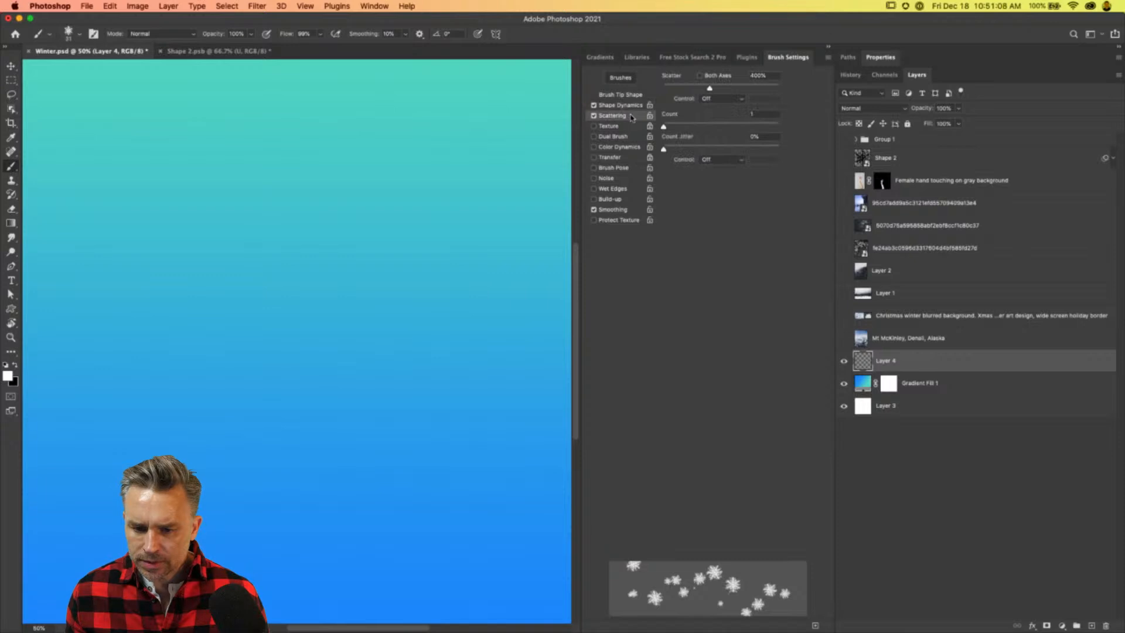
pyautogui.click(616, 94)
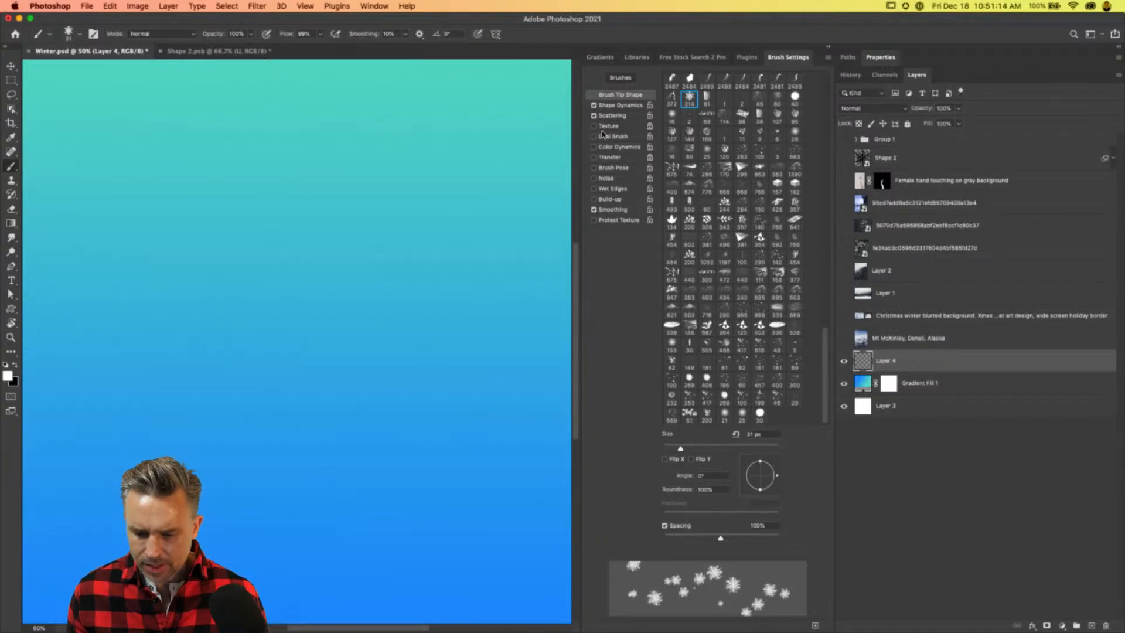
pyautogui.click(614, 116)
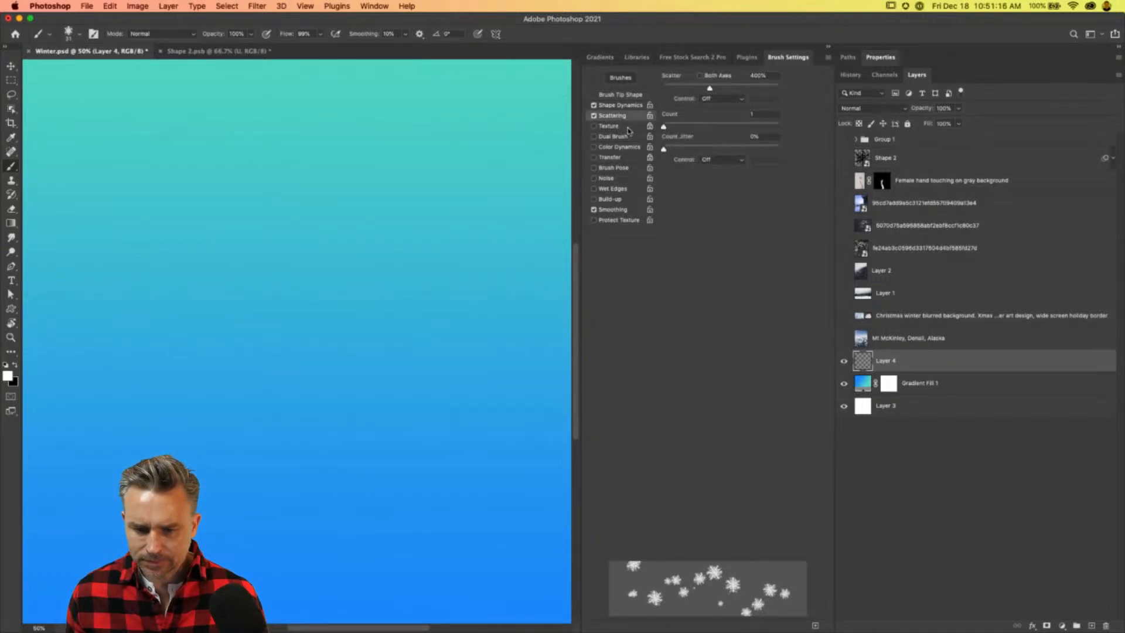
# Enable Color Dynamics for the snowflake brush, leaving its purity at 0%.
pyautogui.click(634, 148)
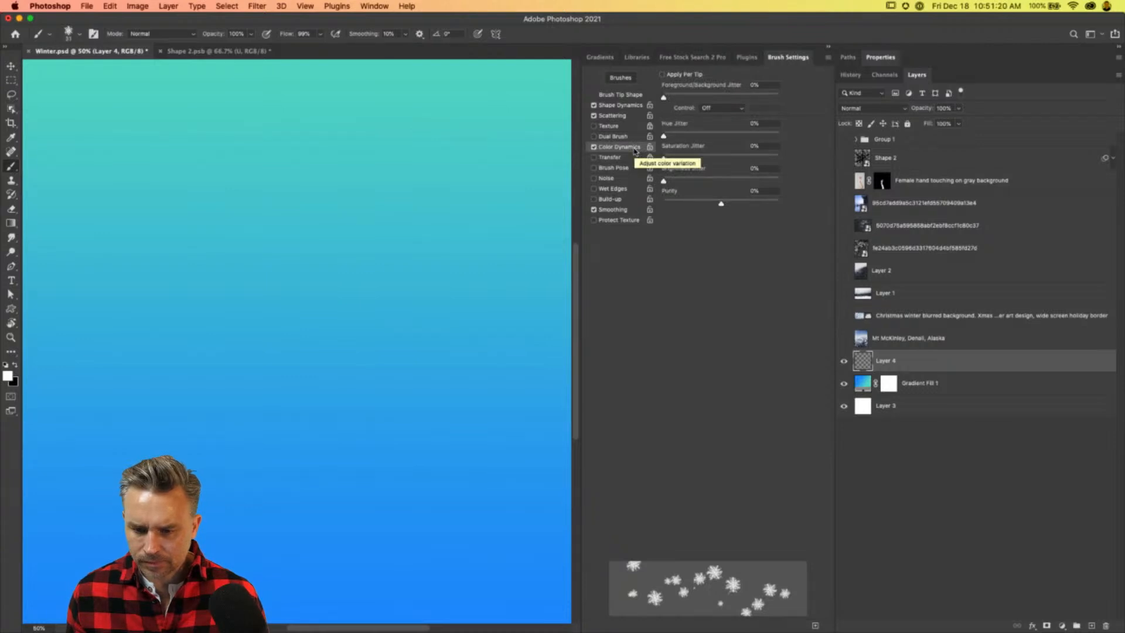
pyautogui.moveTo(721, 205); pyautogui.dragTo(817, 209)
pyautogui.click(721, 202)
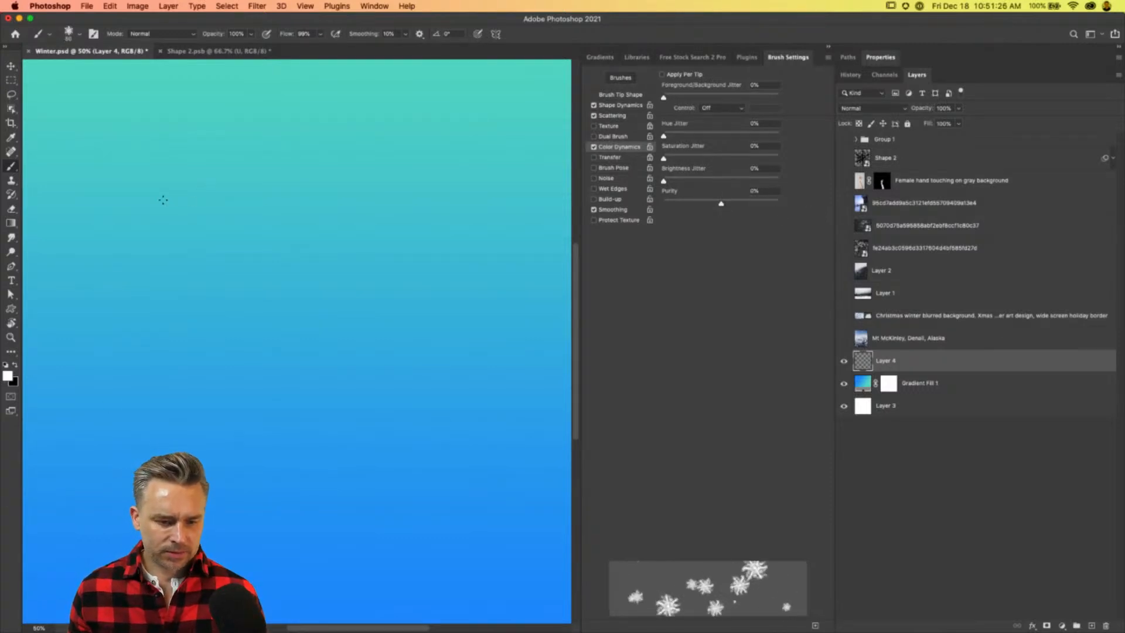
# Test the scattered snowflake brush on Layer 4, undoing the first stroke and painting larger flakes around the canvas.
pyautogui.moveTo(142, 217)
pyautogui.mouseDown()
pyautogui.moveTo(354, 281)
pyautogui.moveTo(434, 417)
pyautogui.mouseUp()
pyautogui.press('super+z')
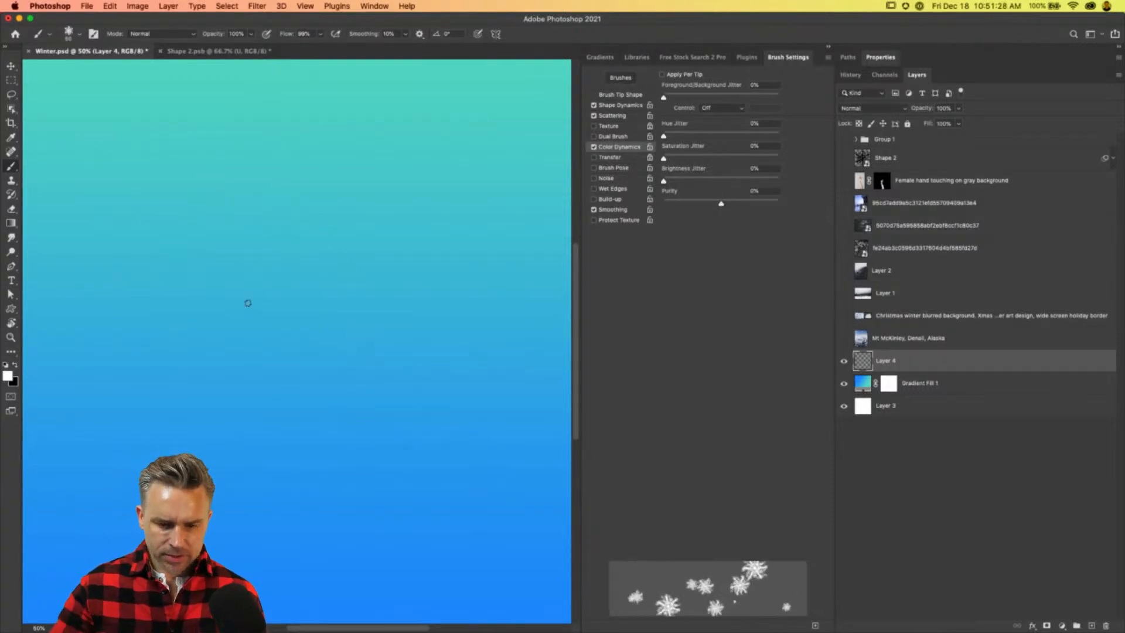
pyautogui.moveTo(111, 241)
pyautogui.mouseDown()
pyautogui.moveTo(452, 307)
pyautogui.moveTo(305, 428)
pyautogui.moveTo(206, 467)
pyautogui.moveTo(172, 326)
pyautogui.mouseUp()
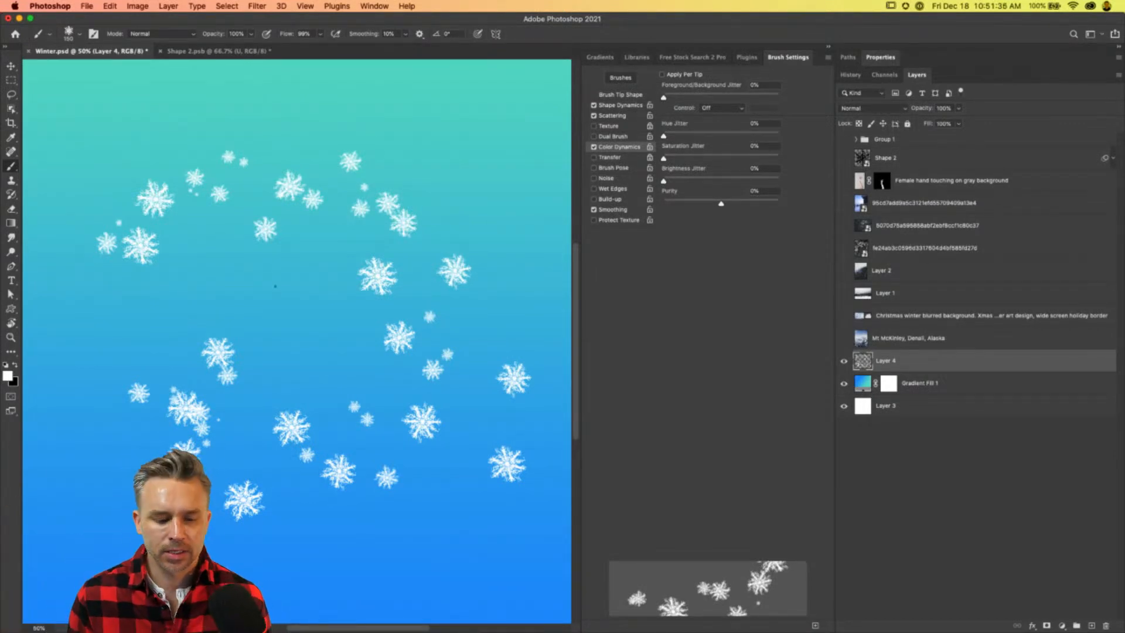
# Set the Color Dynamics purity to +100% and paint more test snowflakes through the middle of the canvas.
pyautogui.moveTo(721, 203); pyautogui.dragTo(823, 212)
pyautogui.moveTo(300, 271); pyautogui.dragTo(275, 179)
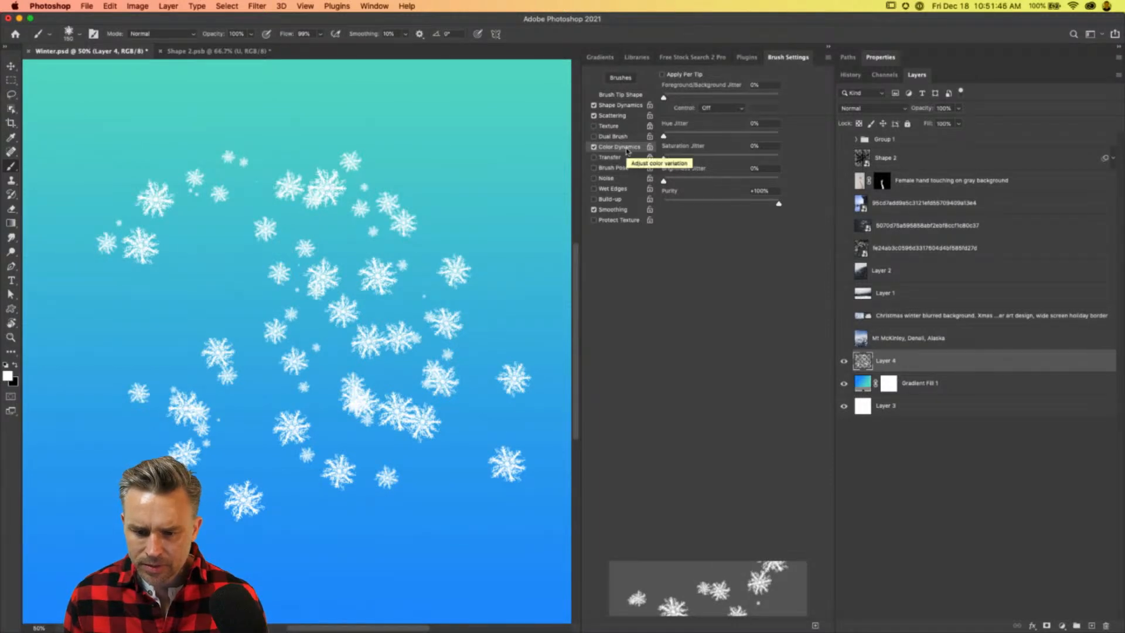
# Review the snowflake brush's Scattering, Shape Dynamics, Brush Tip Shape and Color Dynamics settings.
pyautogui.click(623, 117)
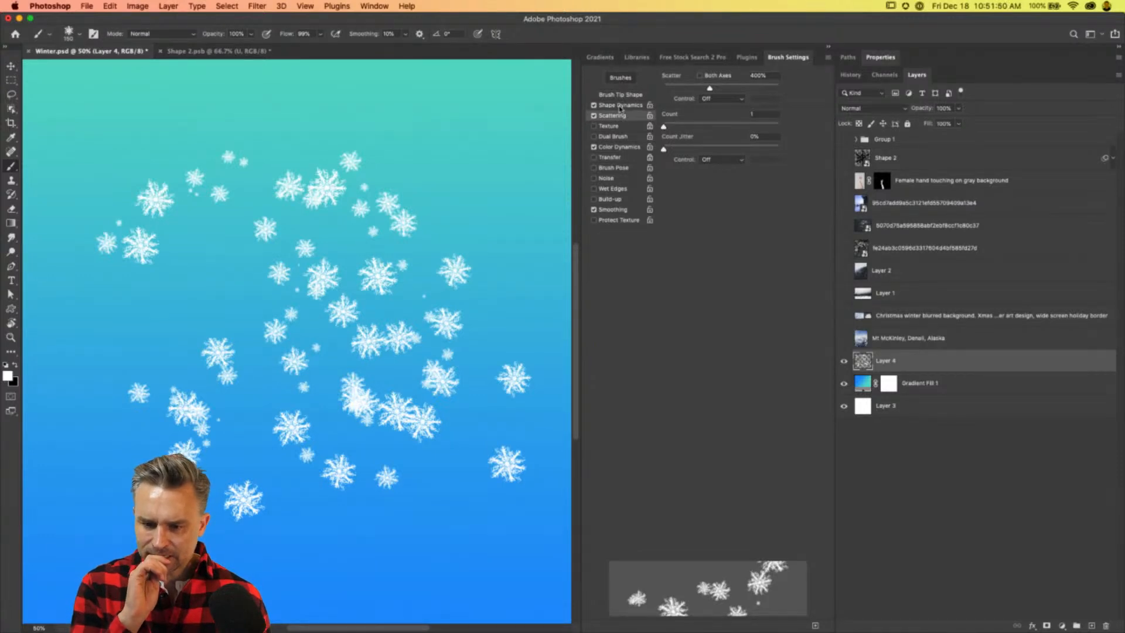
pyautogui.click(620, 106)
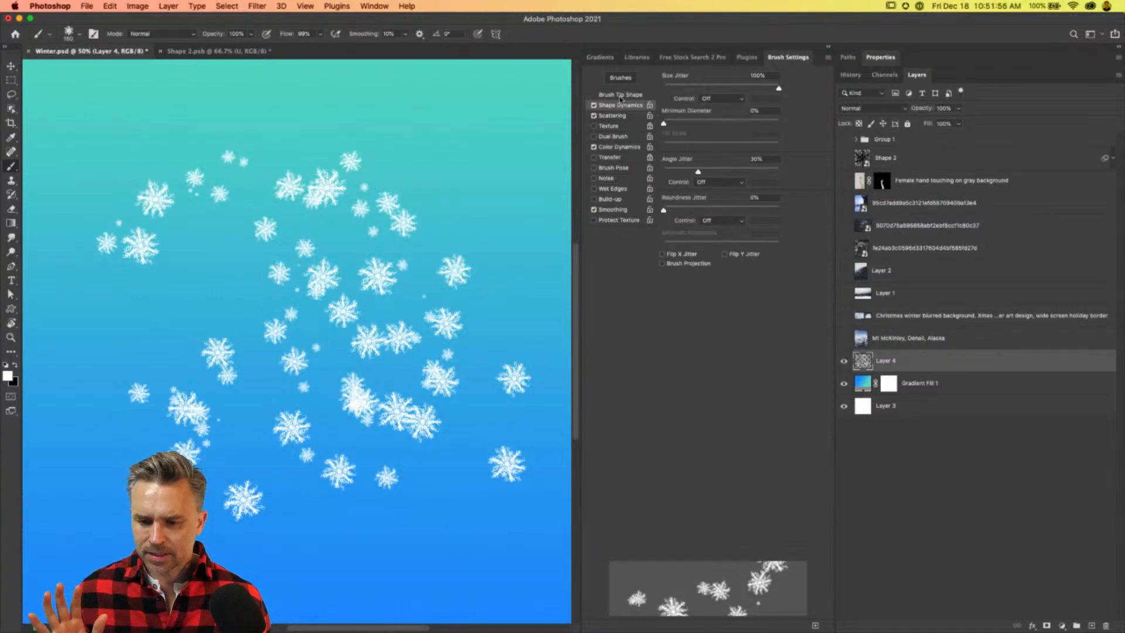
pyautogui.click(622, 95)
pyautogui.click(623, 105)
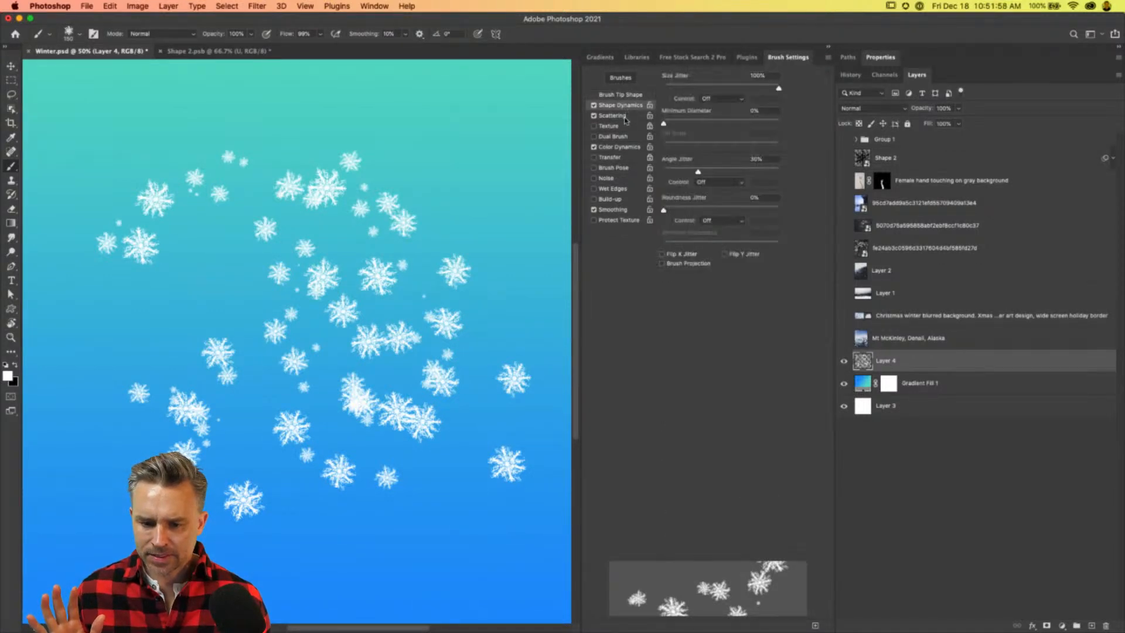
pyautogui.click(612, 116)
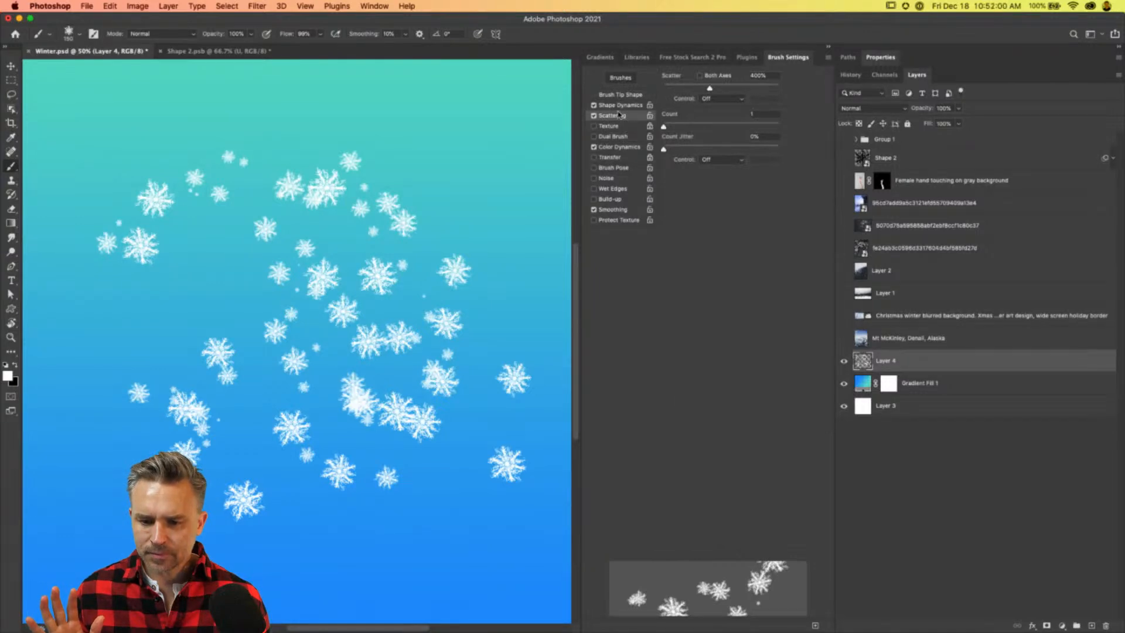
pyautogui.click(623, 147)
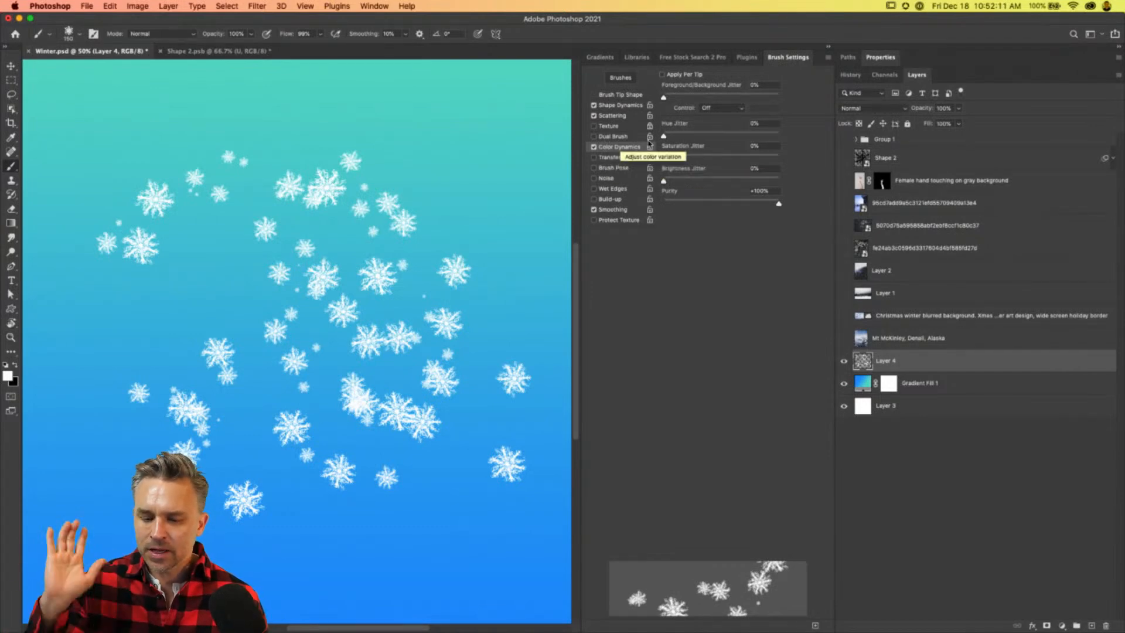
# Clear the snowflakes from Layer 4 and test the brush with a foreground/background jitter of 100%.
pyautogui.press('Delete')
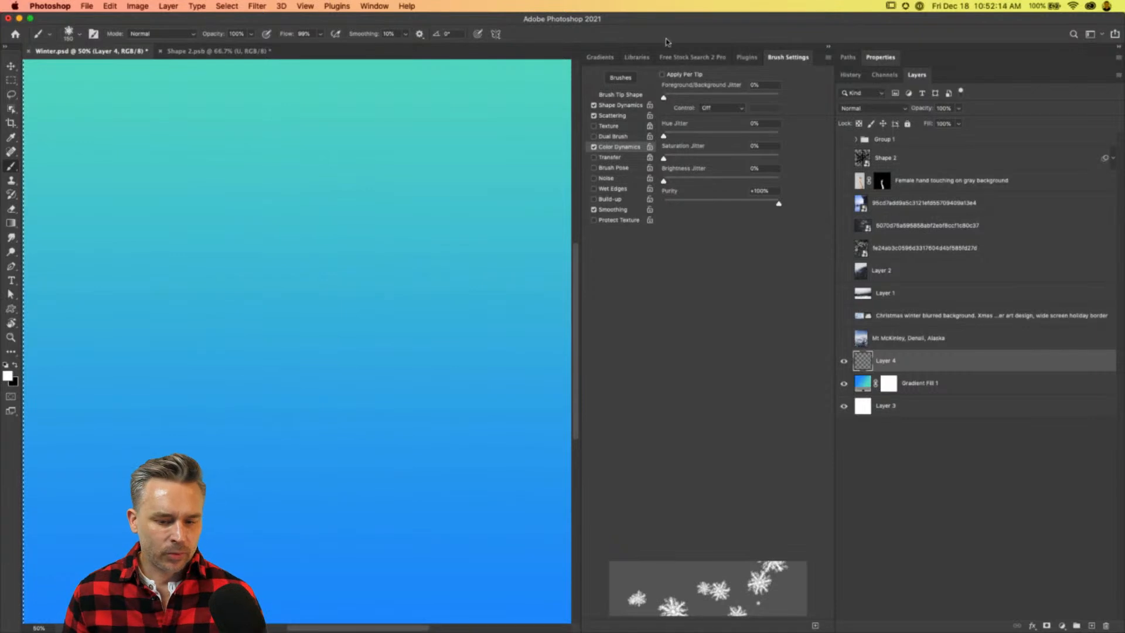
pyautogui.moveTo(664, 97); pyautogui.dragTo(878, 104)
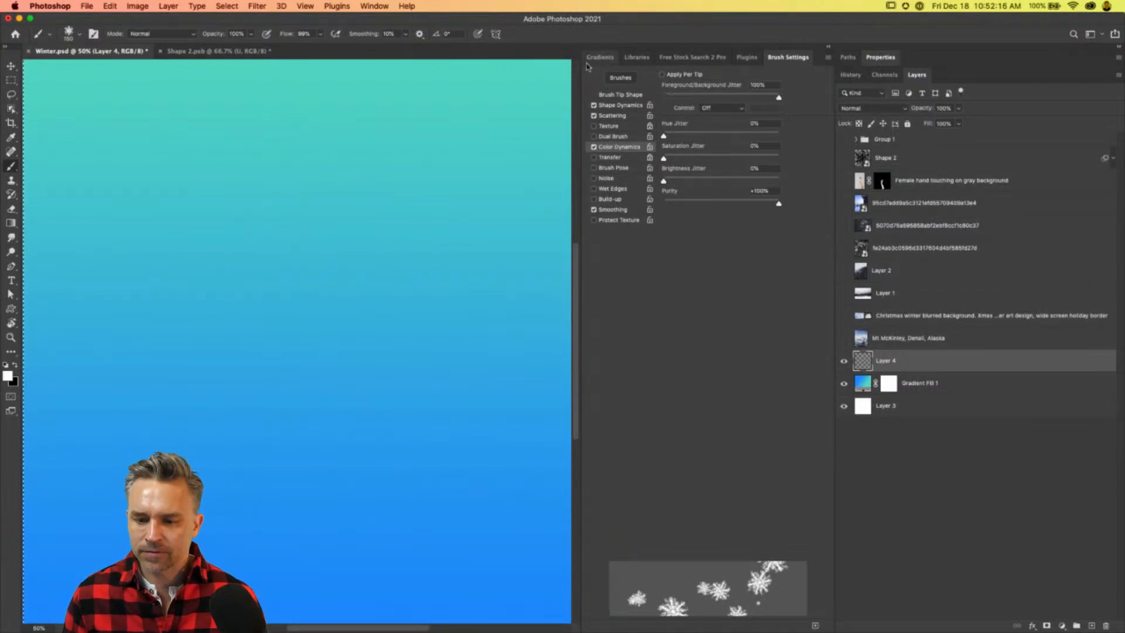
pyautogui.moveTo(185, 212); pyautogui.dragTo(193, 261)
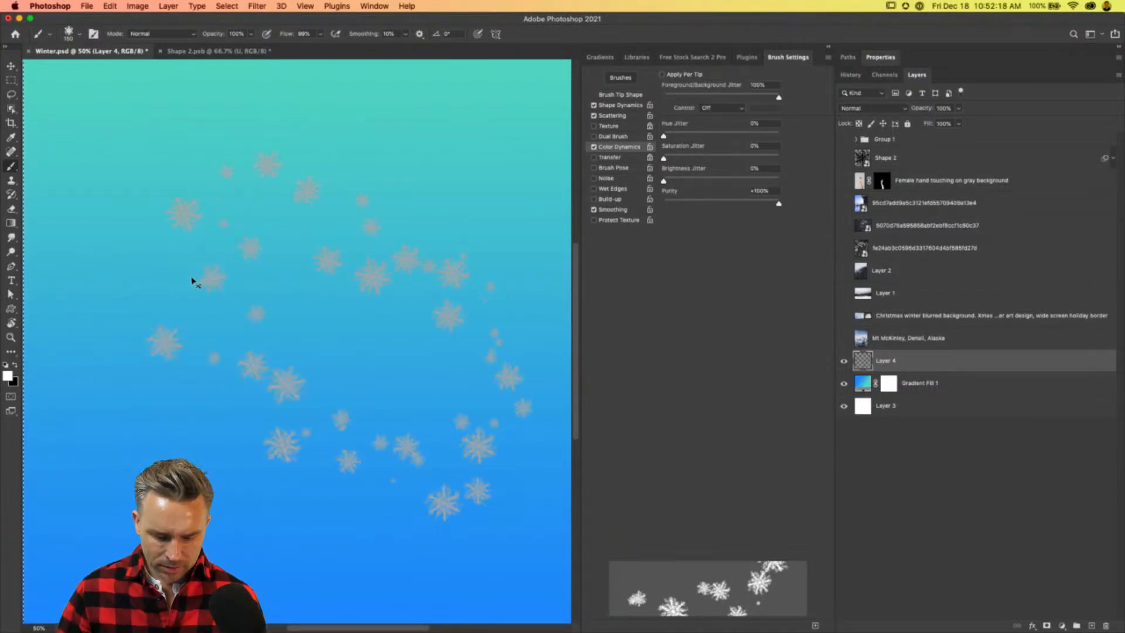
# Turn on Apply Per Tip for the color jitter and repaint the cleared Layer 4 with black, gray and white snowflakes.
pyautogui.press('Delete')
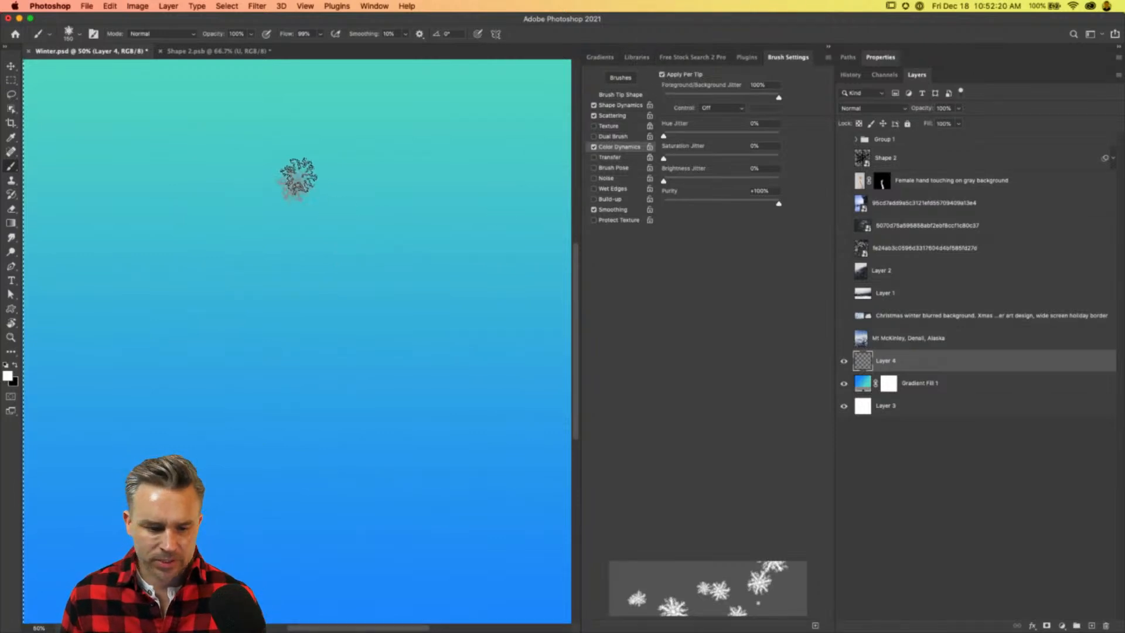
pyautogui.moveTo(296, 175)
pyautogui.mouseDown()
pyautogui.moveTo(332, 401)
pyautogui.moveTo(165, 256)
pyautogui.mouseUp()
pyautogui.press('Delete')
pyautogui.moveTo(170, 188)
pyautogui.mouseDown()
pyautogui.moveTo(339, 389)
pyautogui.moveTo(114, 394)
pyautogui.moveTo(126, 449)
pyautogui.mouseUp()
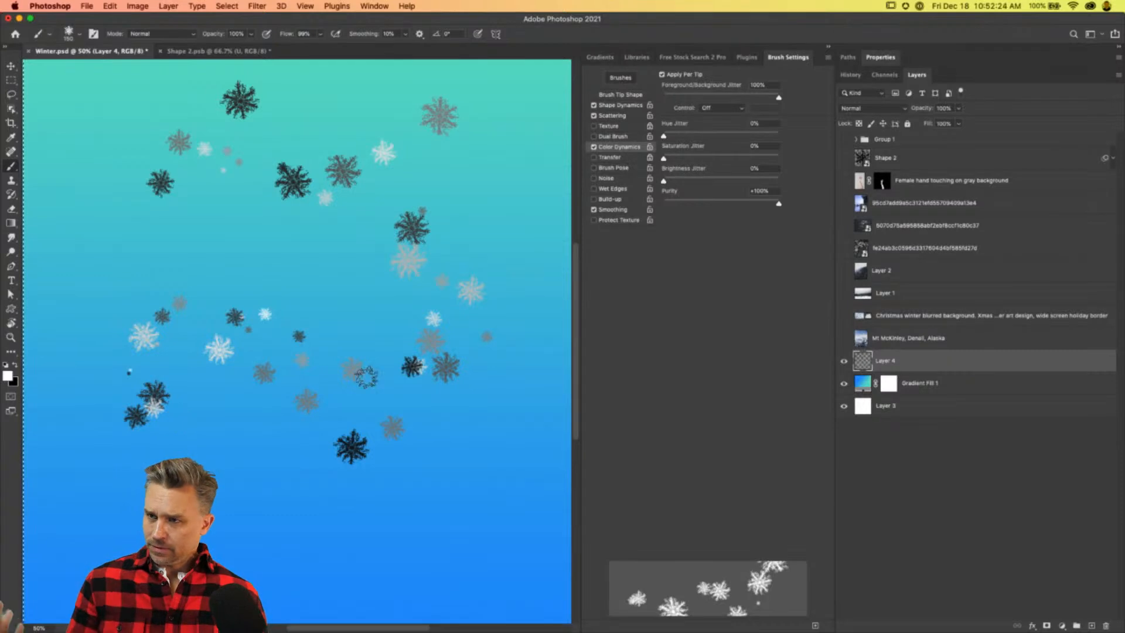
# Move Layer 4 directly above the Shape 2 layer and set its blend mode to Screen.
pyautogui.click(874, 108)
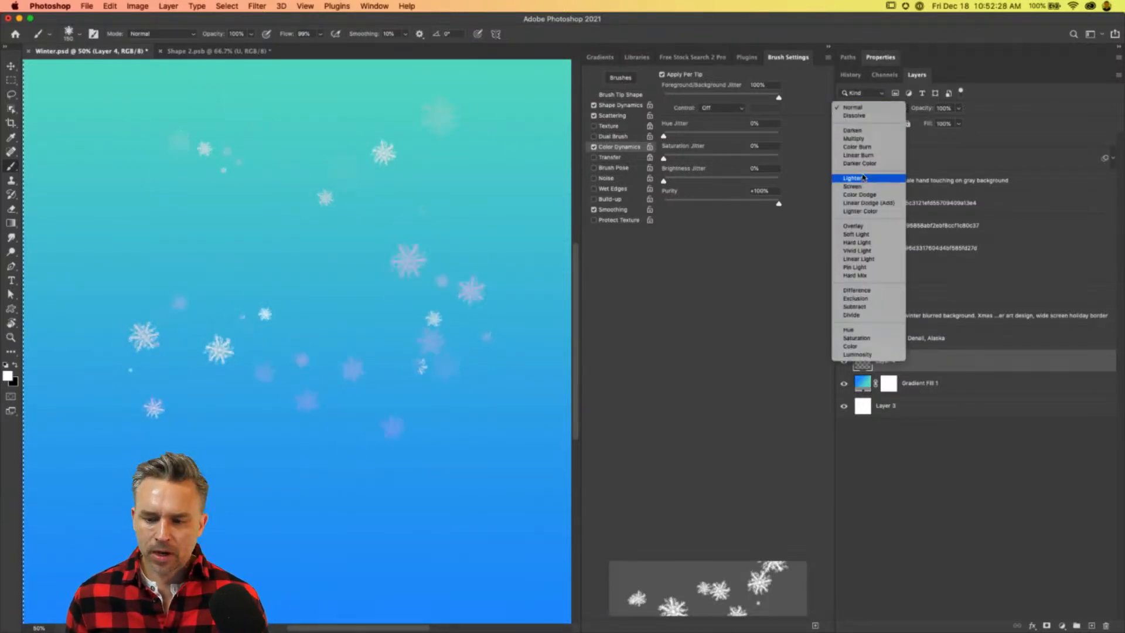
pyautogui.click(853, 107)
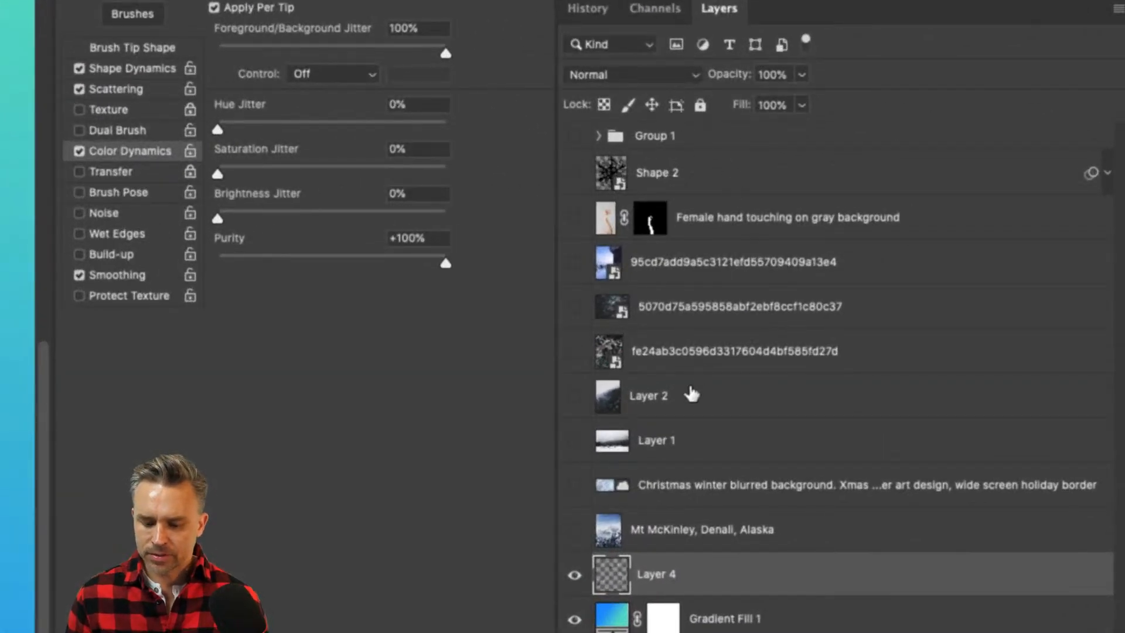
pyautogui.moveTo(674, 577); pyautogui.dragTo(698, 163)
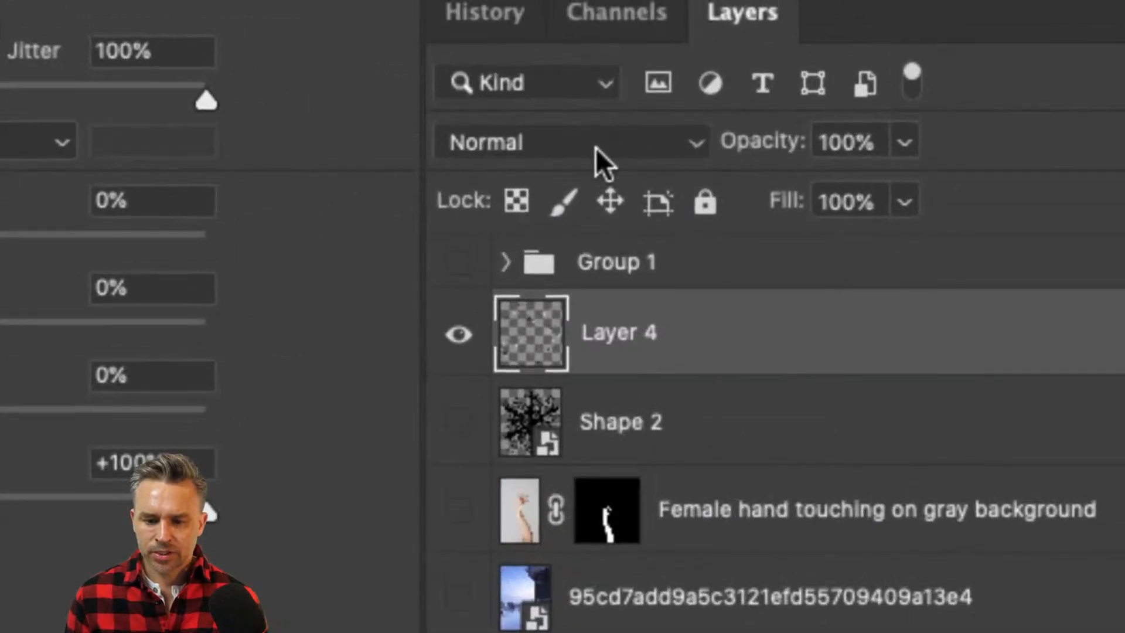
pyautogui.click(596, 147)
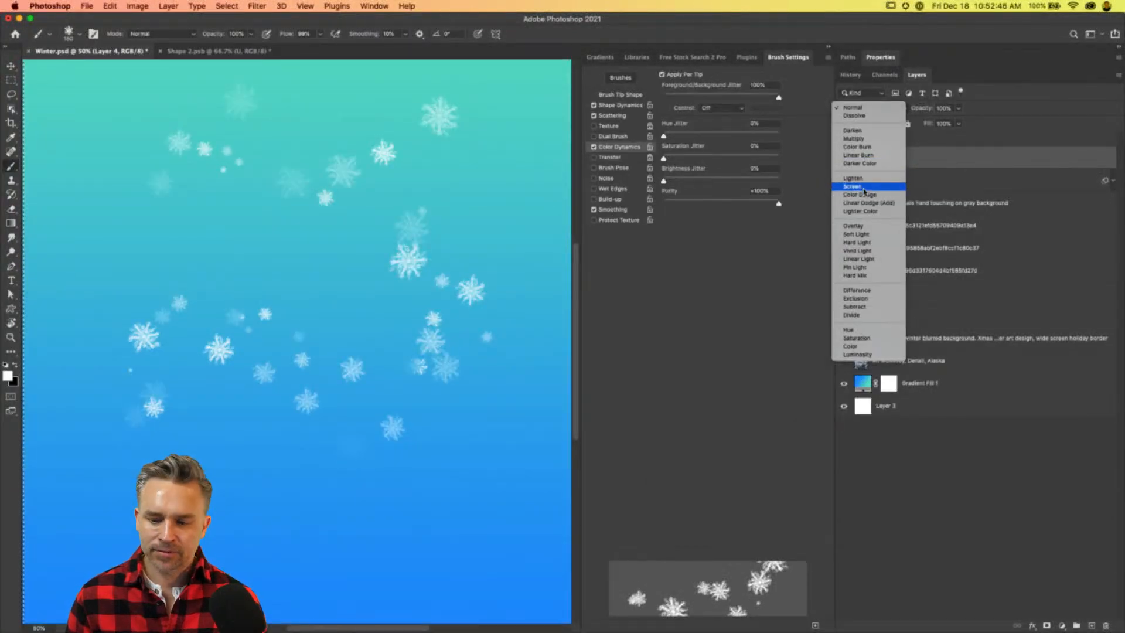
pyautogui.click(864, 187)
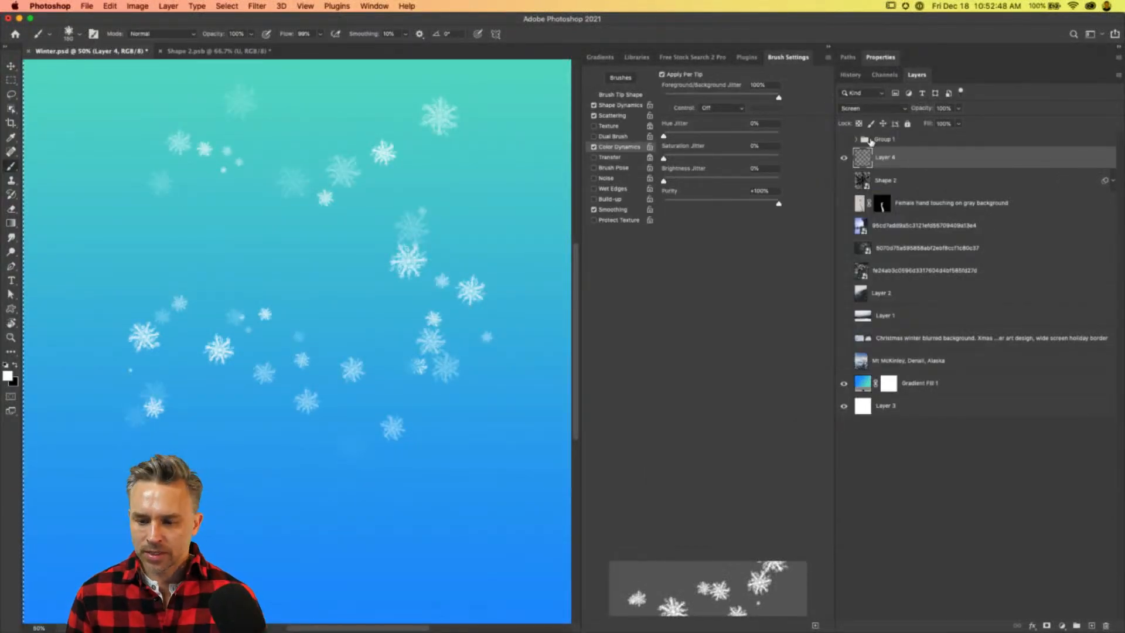
# Paint more snowflakes down the middle of the canvas and collapse the Brush Settings panel group.
pyautogui.moveTo(213, 238)
pyautogui.mouseDown()
pyautogui.moveTo(284, 454)
pyautogui.moveTo(451, 547)
pyautogui.mouseUp()
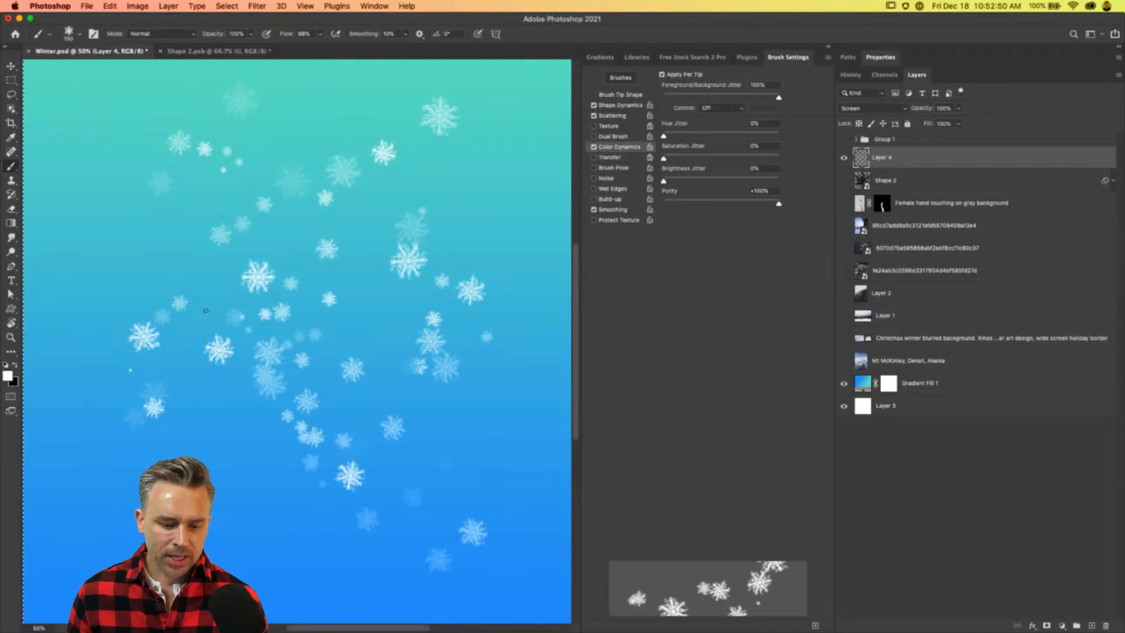
pyautogui.click(828, 47)
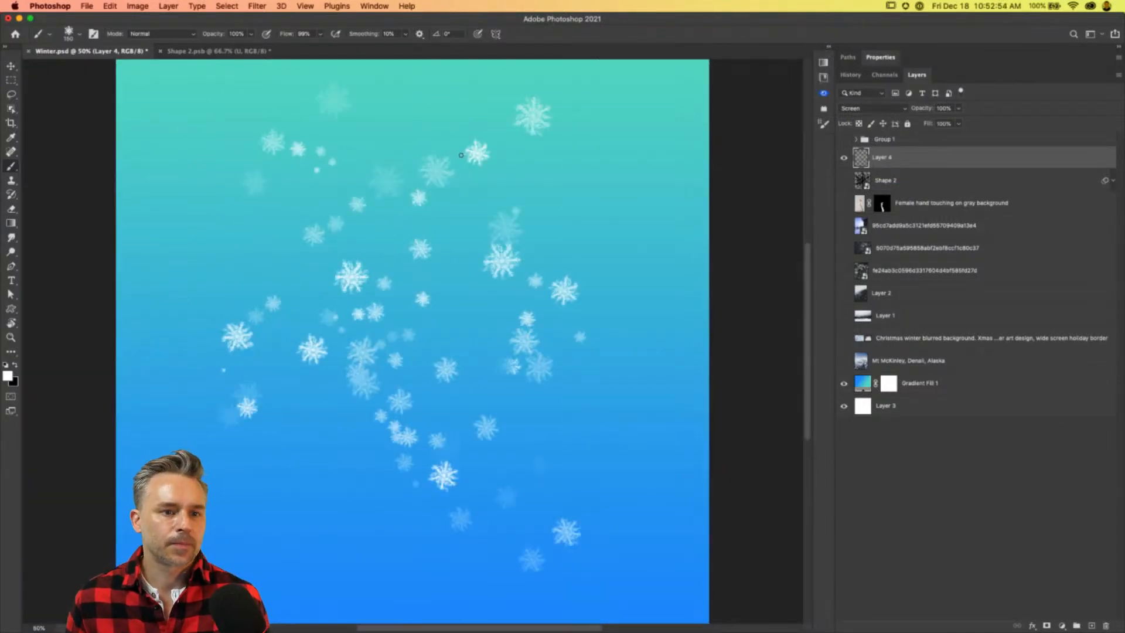
pyautogui.press('super+minus')
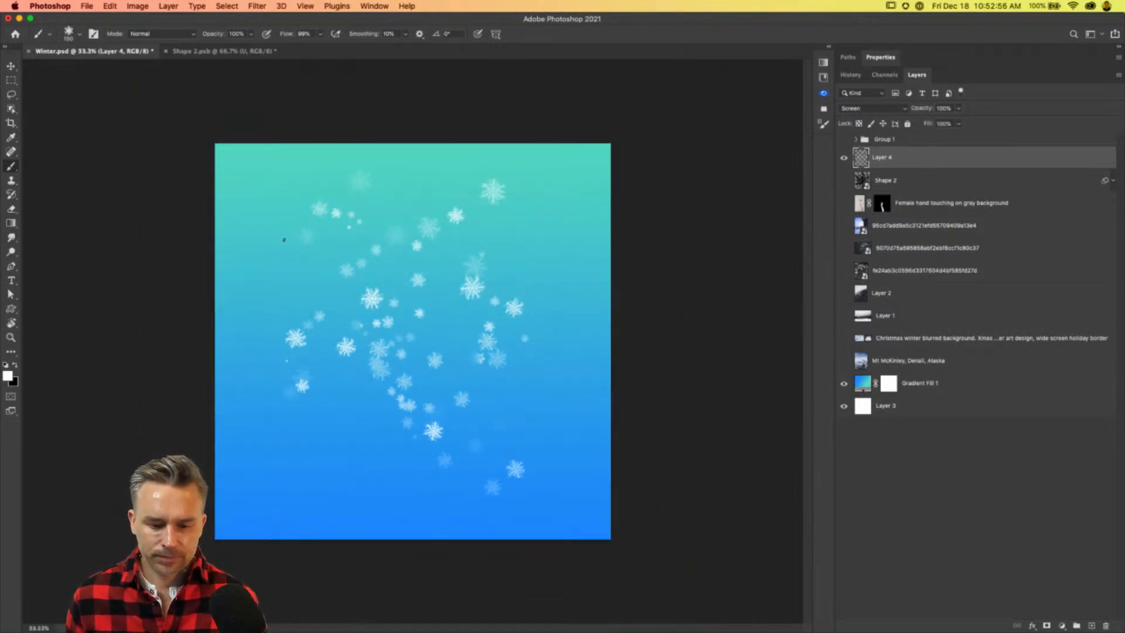
# Clear all snowflakes from Layer 4 and paint rows of smaller ones across the upper half of the canvas.
pyautogui.moveTo(303, 251)
pyautogui.mouseDown()
pyautogui.moveTo(386, 207)
pyautogui.moveTo(561, 294)
pyautogui.moveTo(505, 376)
pyautogui.moveTo(477, 357)
pyautogui.moveTo(534, 466)
pyautogui.moveTo(344, 451)
pyautogui.moveTo(267, 426)
pyautogui.moveTo(294, 356)
pyautogui.moveTo(326, 453)
pyautogui.moveTo(404, 496)
pyautogui.moveTo(296, 273)
pyautogui.moveTo(259, 253)
pyautogui.moveTo(430, 170)
pyautogui.mouseUp()
pyautogui.press('super+a')
pyautogui.press('Delete')
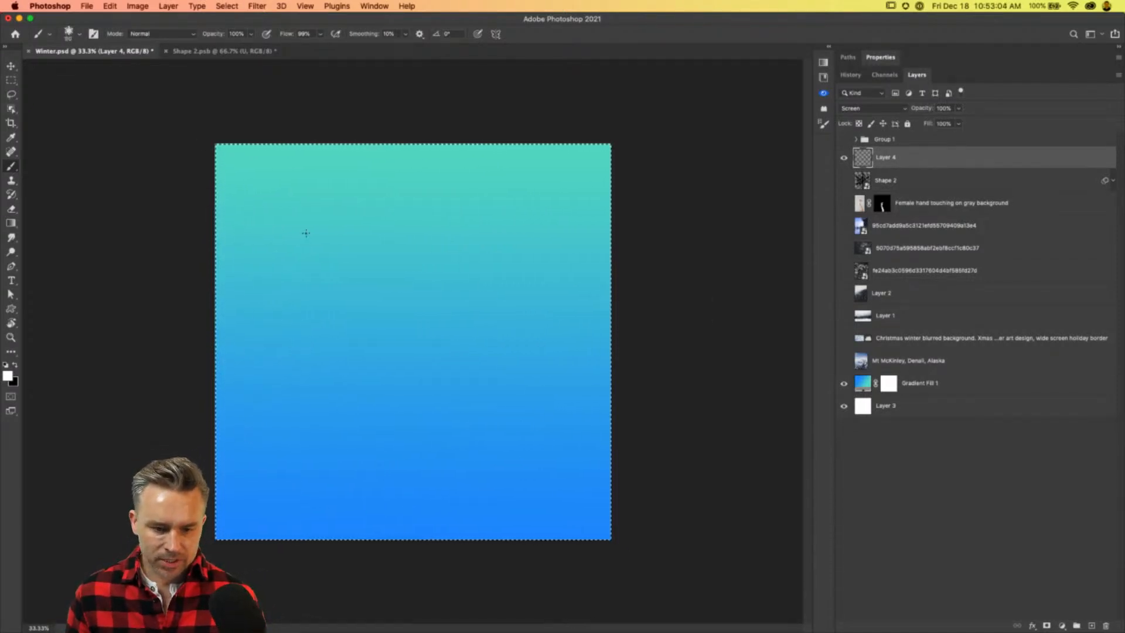
pyautogui.press('super+d')
pyautogui.moveTo(262, 188)
pyautogui.mouseDown()
pyautogui.moveTo(537, 254)
pyautogui.moveTo(509, 244)
pyautogui.moveTo(470, 259)
pyautogui.moveTo(236, 260)
pyautogui.moveTo(240, 284)
pyautogui.mouseUp()
pyautogui.moveTo(263, 326); pyautogui.dragTo(463, 320)
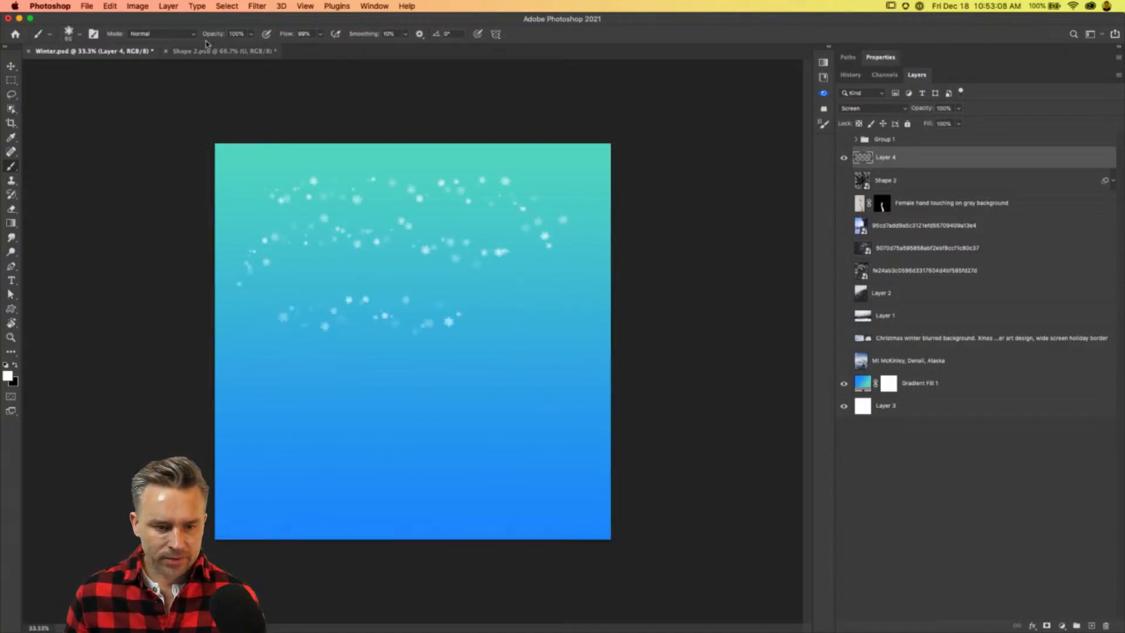
# Raise the brush's Scatter to 1000% and fill the whole canvas with snowflakes on Layer 4.
pyautogui.click(825, 49)
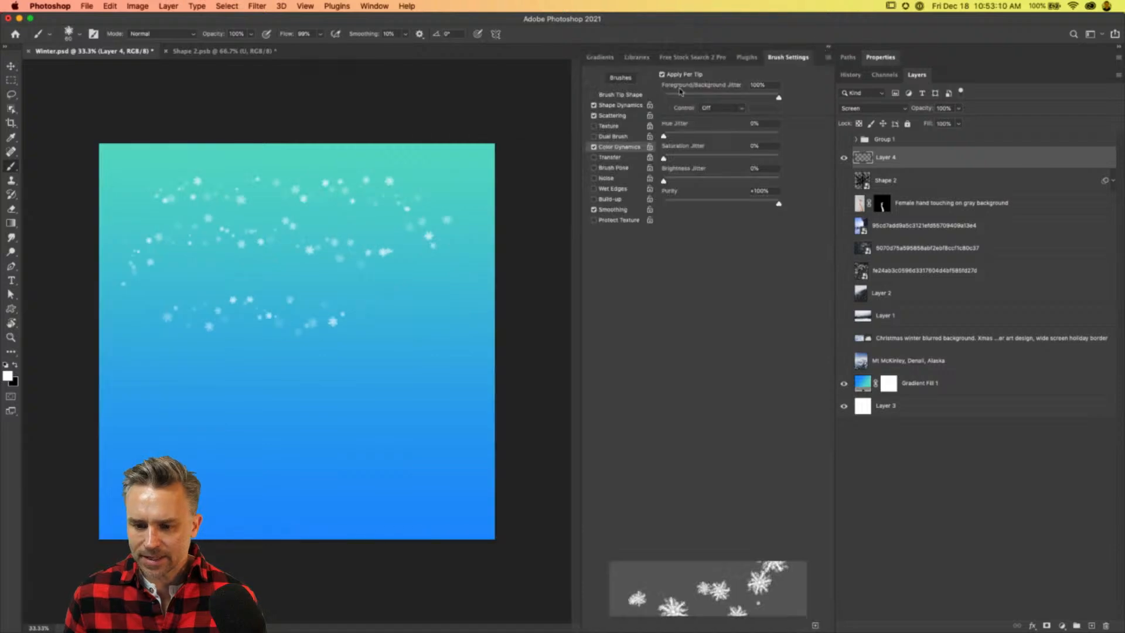
pyautogui.click(614, 116)
pyautogui.moveTo(709, 88); pyautogui.dragTo(773, 88)
pyautogui.moveTo(261, 305); pyautogui.dragTo(311, 311)
pyautogui.moveTo(414, 321)
pyautogui.mouseDown()
pyautogui.moveTo(171, 386)
pyautogui.moveTo(164, 404)
pyautogui.mouseUp()
pyautogui.moveTo(773, 88); pyautogui.dragTo(778, 88)
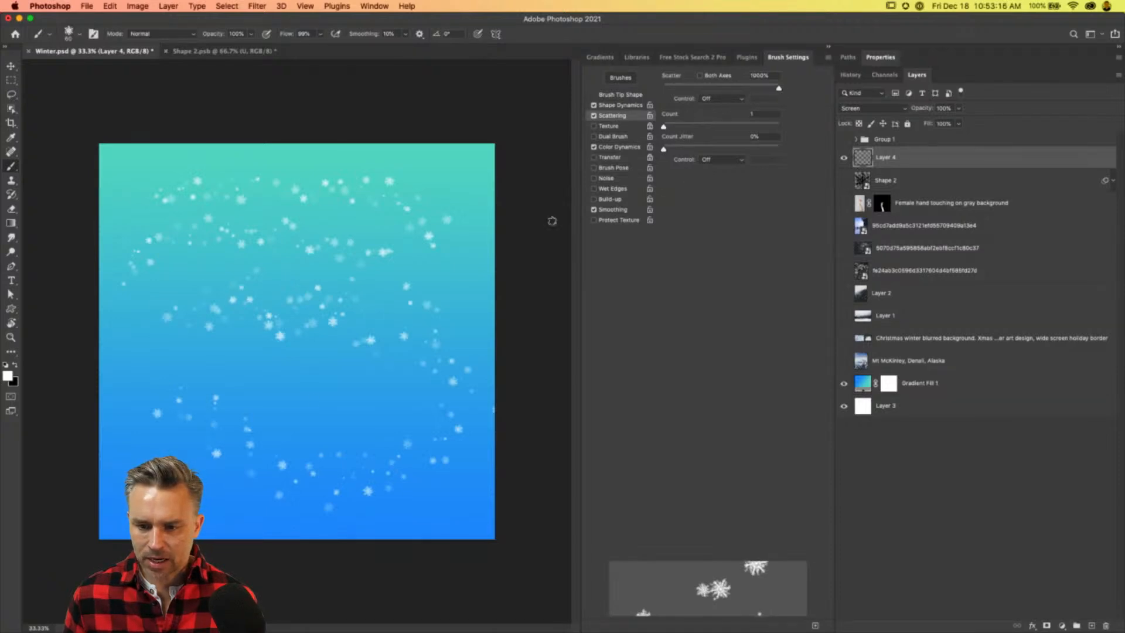
pyautogui.moveTo(222, 341)
pyautogui.mouseDown()
pyautogui.moveTo(252, 398)
pyautogui.moveTo(129, 353)
pyautogui.moveTo(556, 520)
pyautogui.moveTo(75, 321)
pyautogui.moveTo(347, 550)
pyautogui.moveTo(144, 210)
pyautogui.moveTo(174, 167)
pyautogui.moveTo(308, 253)
pyautogui.moveTo(254, 352)
pyautogui.moveTo(442, 548)
pyautogui.mouseUp()
pyautogui.moveTo(475, 322); pyautogui.dragTo(463, 321)
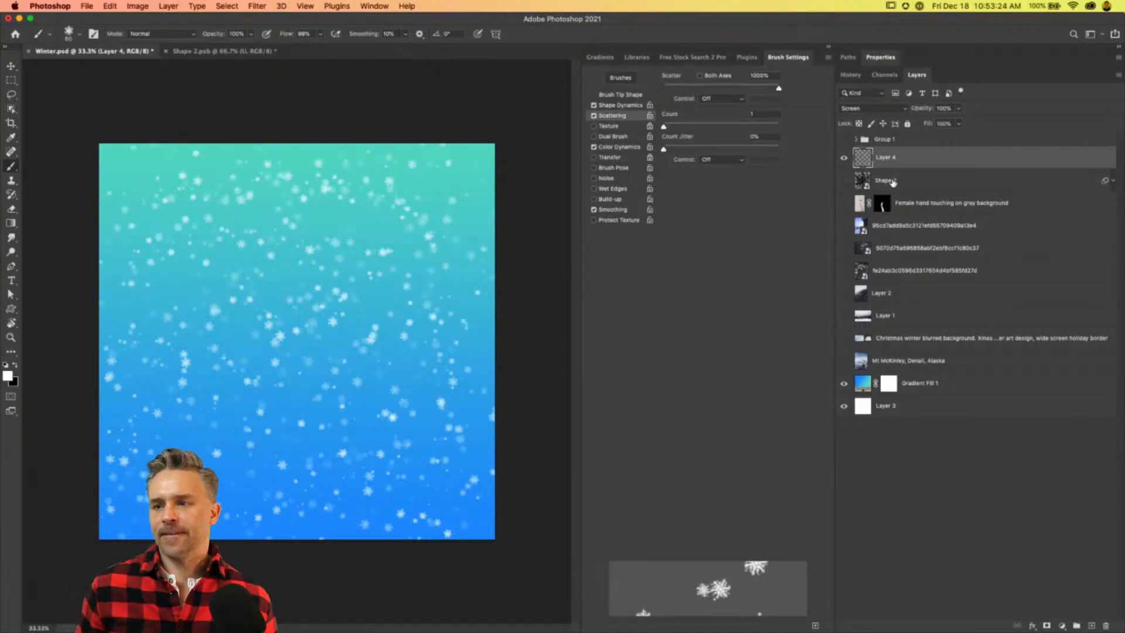
# Duplicate Layer 4, hide the lower copy, and clear all snowflakes from the upper copy with the brush shrunk for finer flakes.
pyautogui.press('super+j')
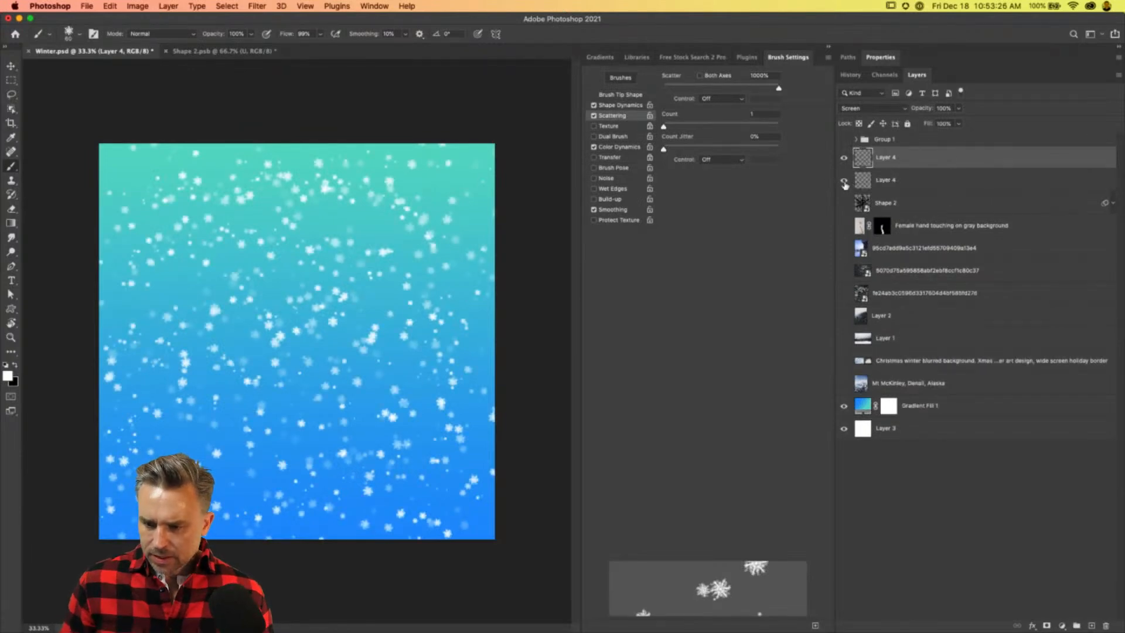
pyautogui.click(843, 181)
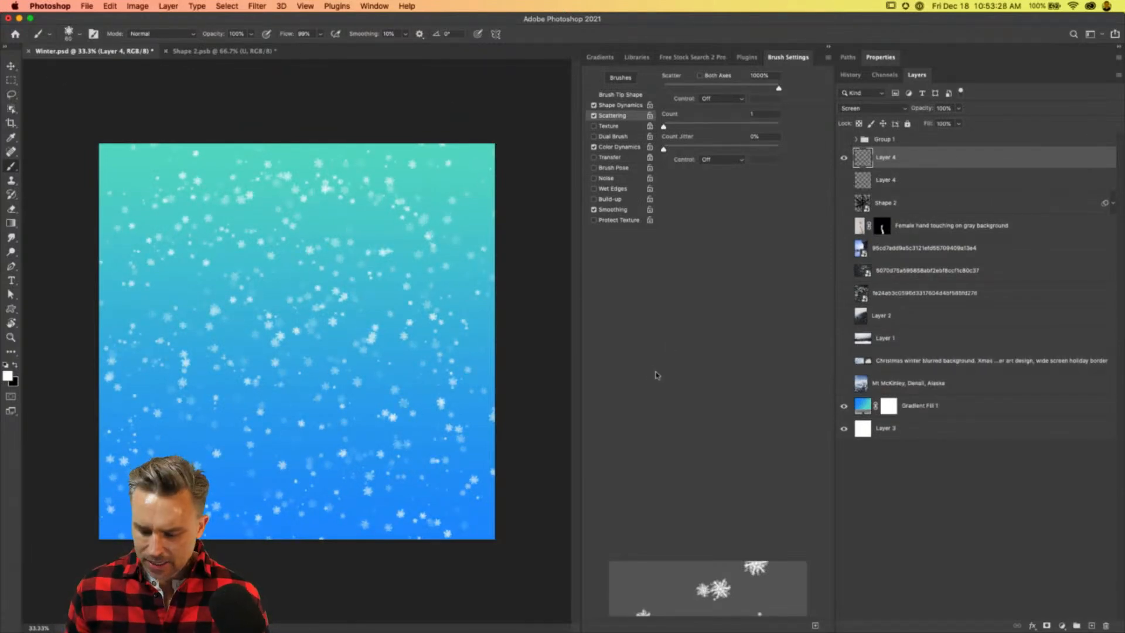
pyautogui.press('[')
pyautogui.press('[')
pyautogui.press('[')
pyautogui.press('[')
pyautogui.press('[')
pyautogui.press('[')
pyautogui.press('[')
pyautogui.press('[')
pyautogui.press('[')
pyautogui.press('[')
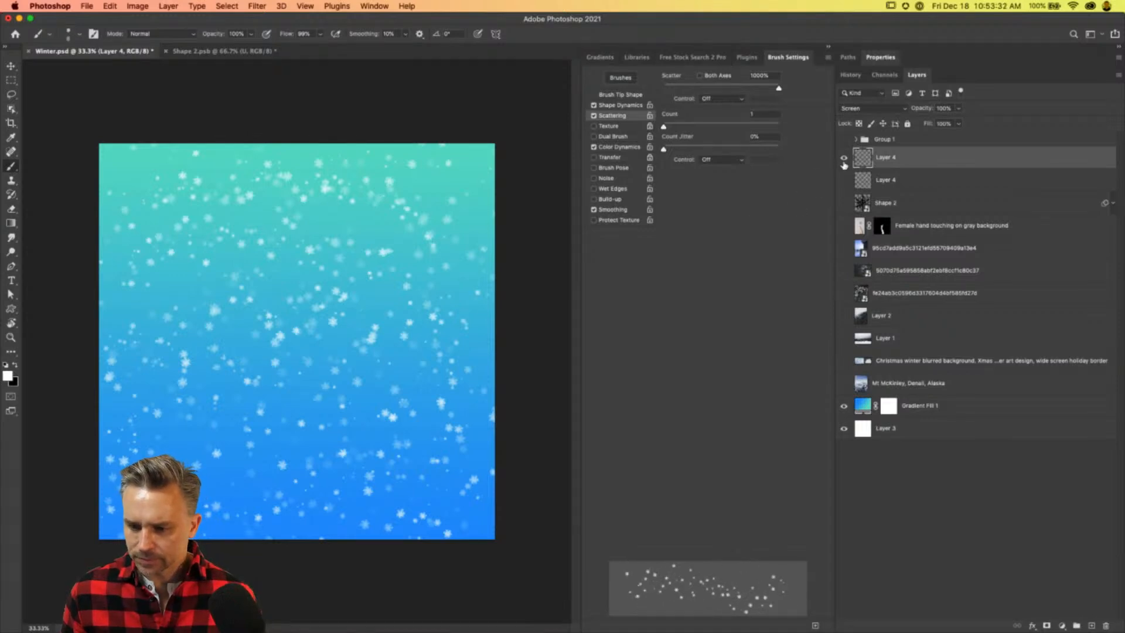
pyautogui.press('super+a')
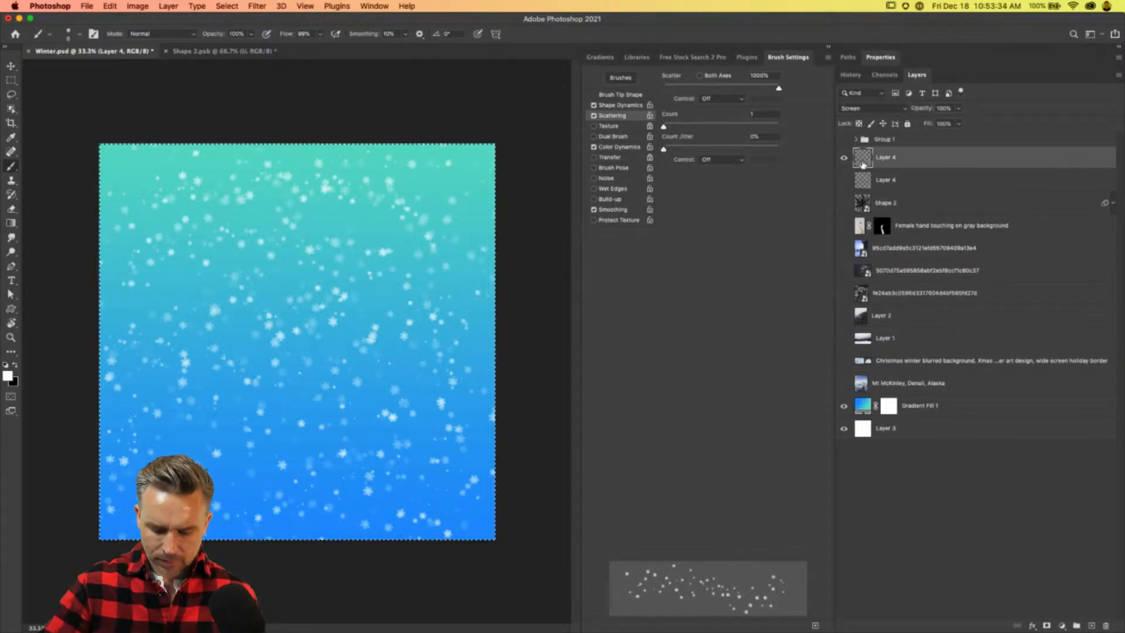
pyautogui.press('Delete')
# Try painting rows of tiny snowflakes across the upper canvas with a very small brush, then clear them and deselect.
pyautogui.moveTo(429, 224); pyautogui.dragTo(246, 252)
pyautogui.press('[')
pyautogui.press('[')
pyautogui.press('[')
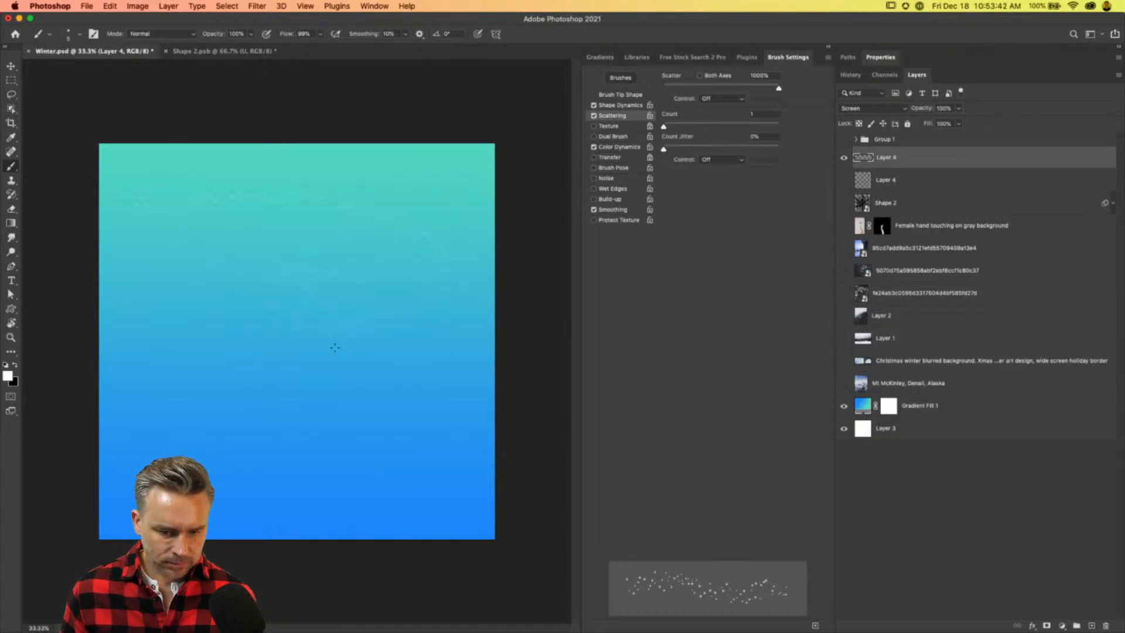
pyautogui.press('super+z')
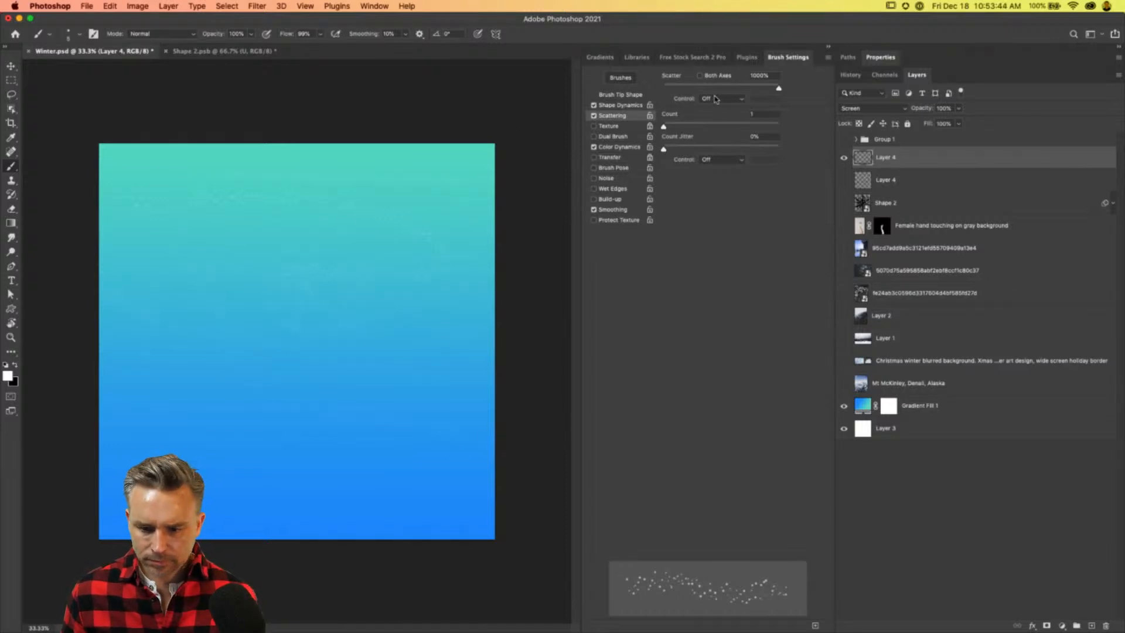
pyautogui.moveTo(666, 127)
pyautogui.mouseDown()
pyautogui.moveTo(694, 128)
pyautogui.moveTo(664, 128)
pyautogui.mouseUp()
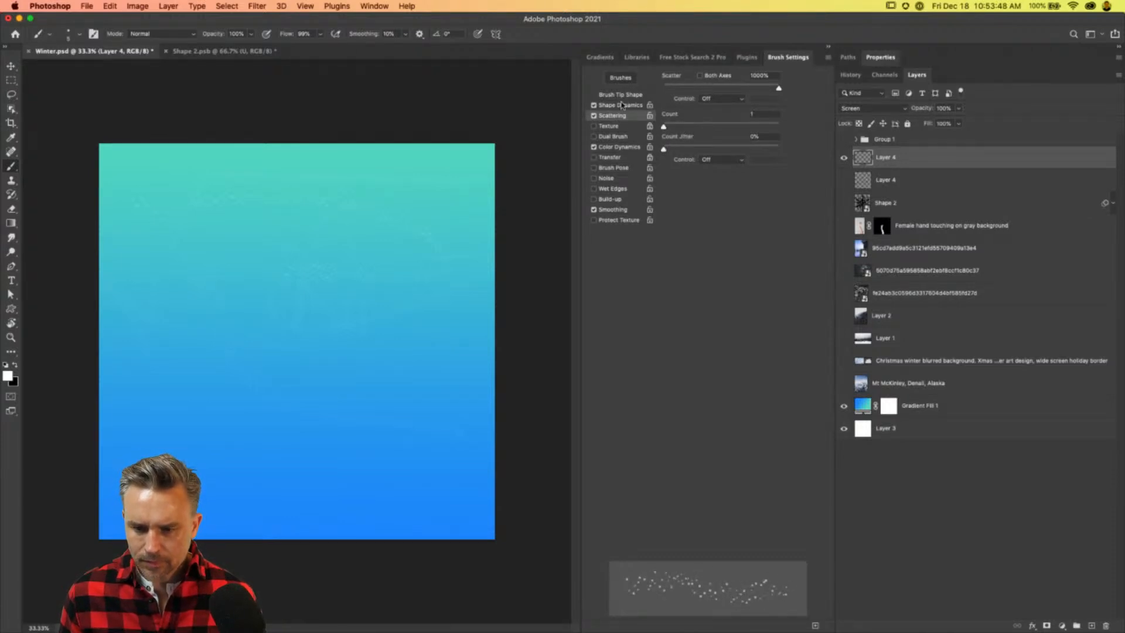
pyautogui.click(624, 106)
pyautogui.click(623, 116)
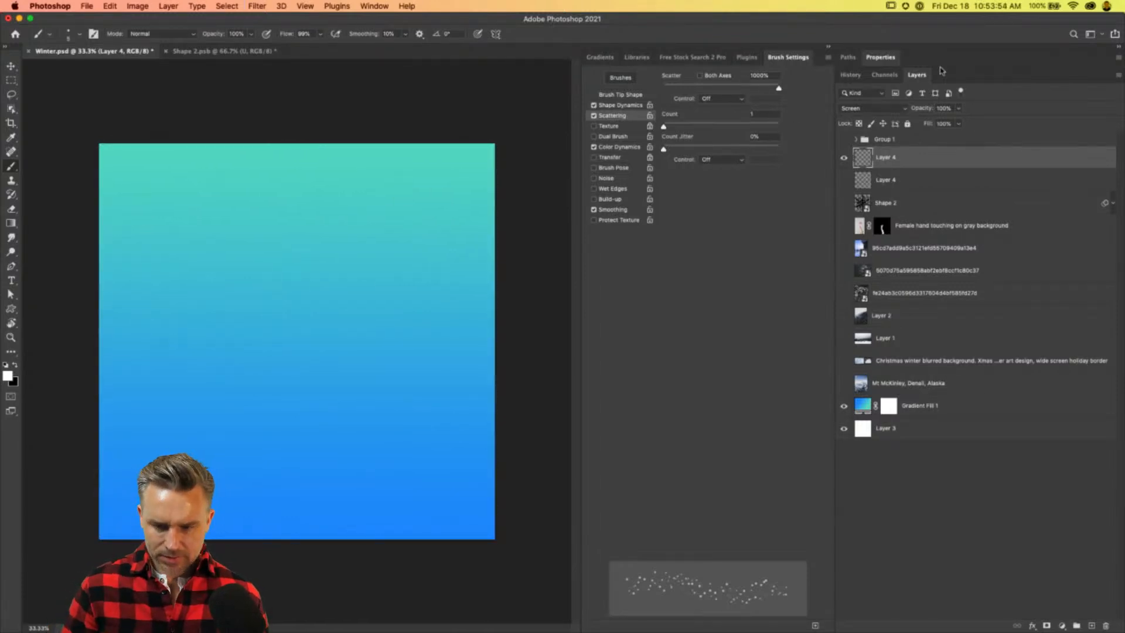
pyautogui.press('super+plus')
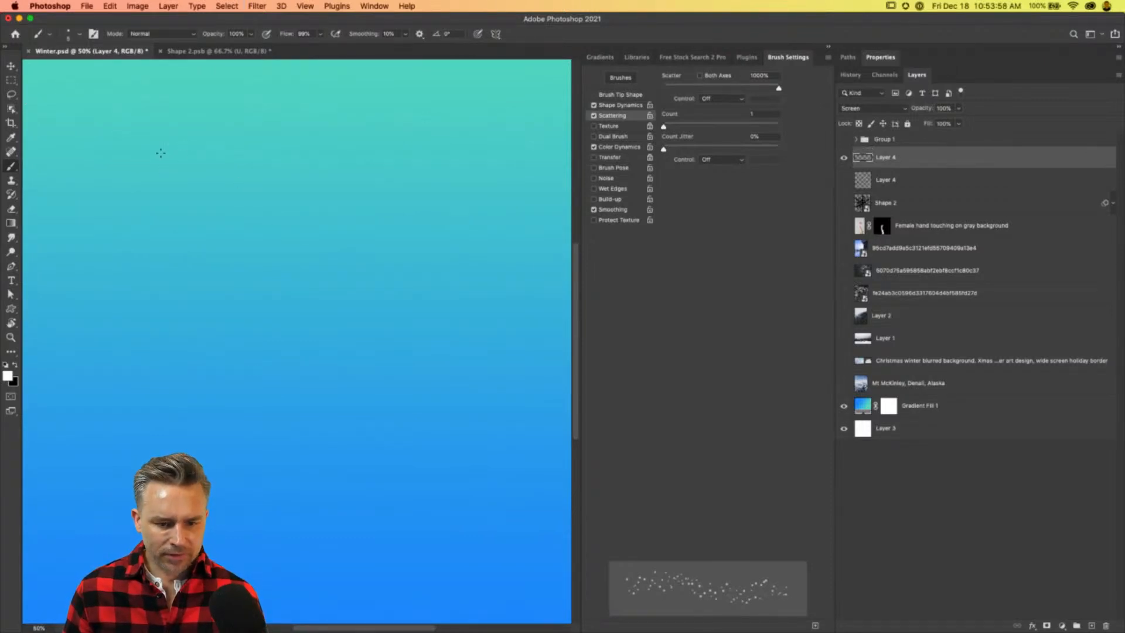
pyautogui.press('super+d')
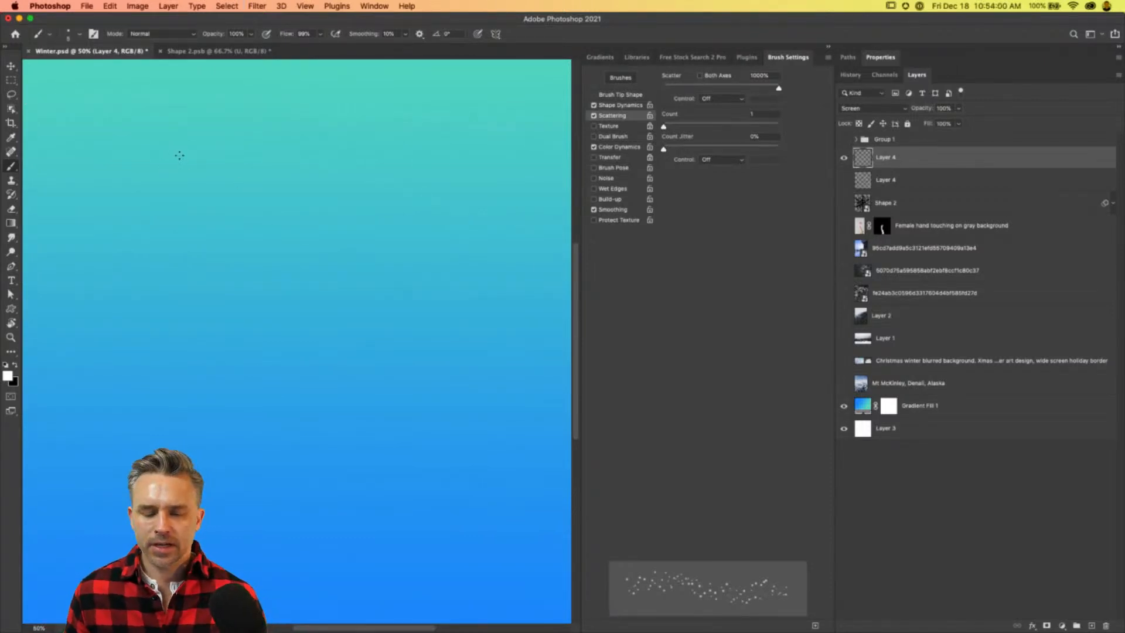
# Enlarge the brush to 15 px and paint rows of small snowflakes across the upper part of the upper Layer 4.
pyautogui.press(']')
pyautogui.press(']')
pyautogui.press(']')
pyautogui.press(']')
pyautogui.press(']')
pyautogui.press(']')
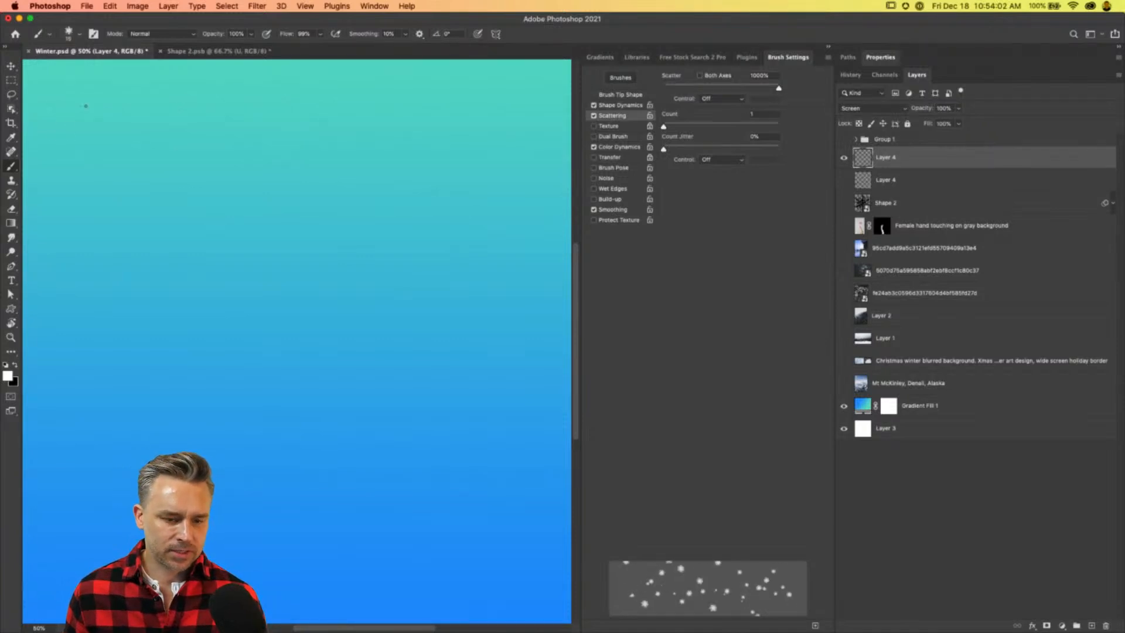
pyautogui.moveTo(18, 187); pyautogui.dragTo(539, 283)
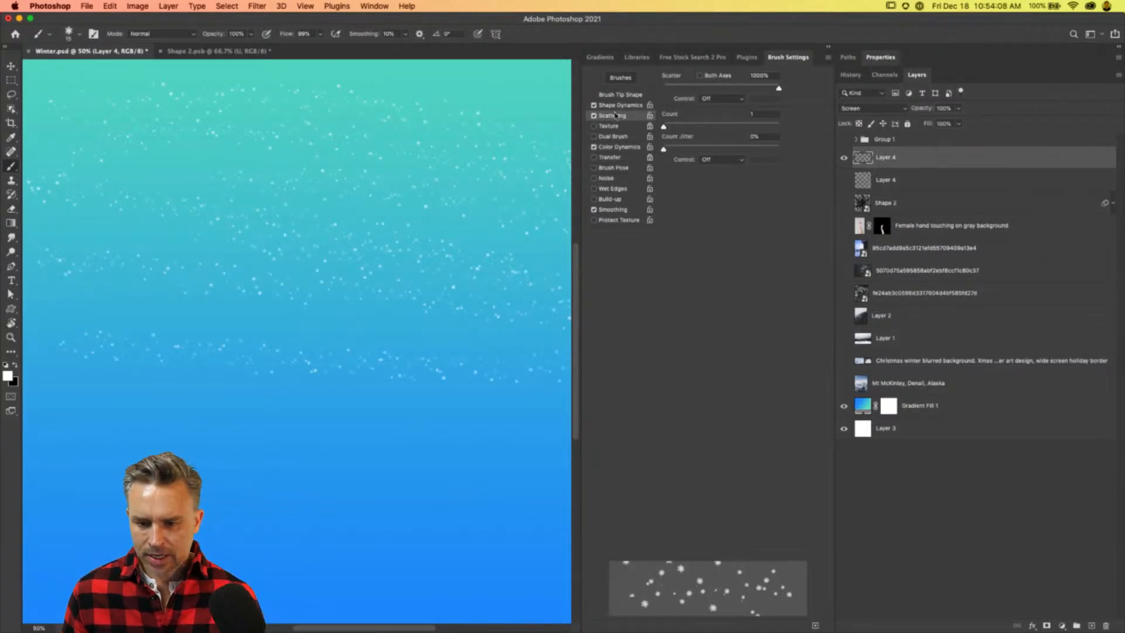
# Set the scattering Count Jitter to 100% and cover the rest of the canvas with small snowflakes.
pyautogui.click(621, 106)
pyautogui.click(622, 116)
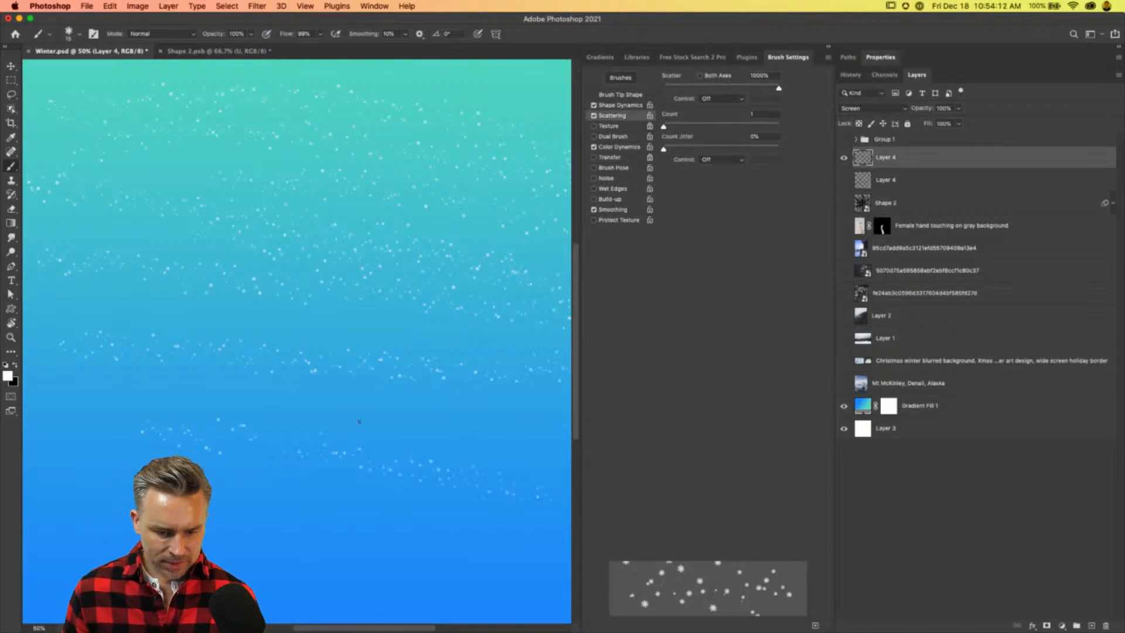
pyautogui.click(609, 105)
pyautogui.click(613, 116)
pyautogui.moveTo(665, 127)
pyautogui.mouseDown()
pyautogui.moveTo(762, 133)
pyautogui.moveTo(656, 137)
pyautogui.moveTo(779, 150)
pyautogui.mouseUp()
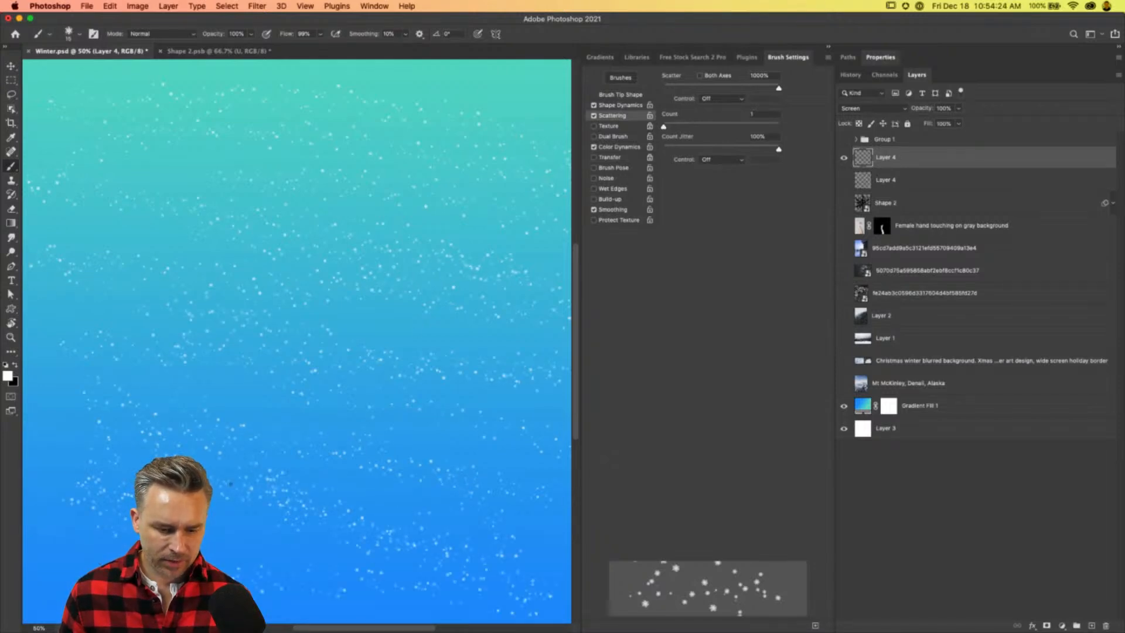
pyautogui.press('super+minus')
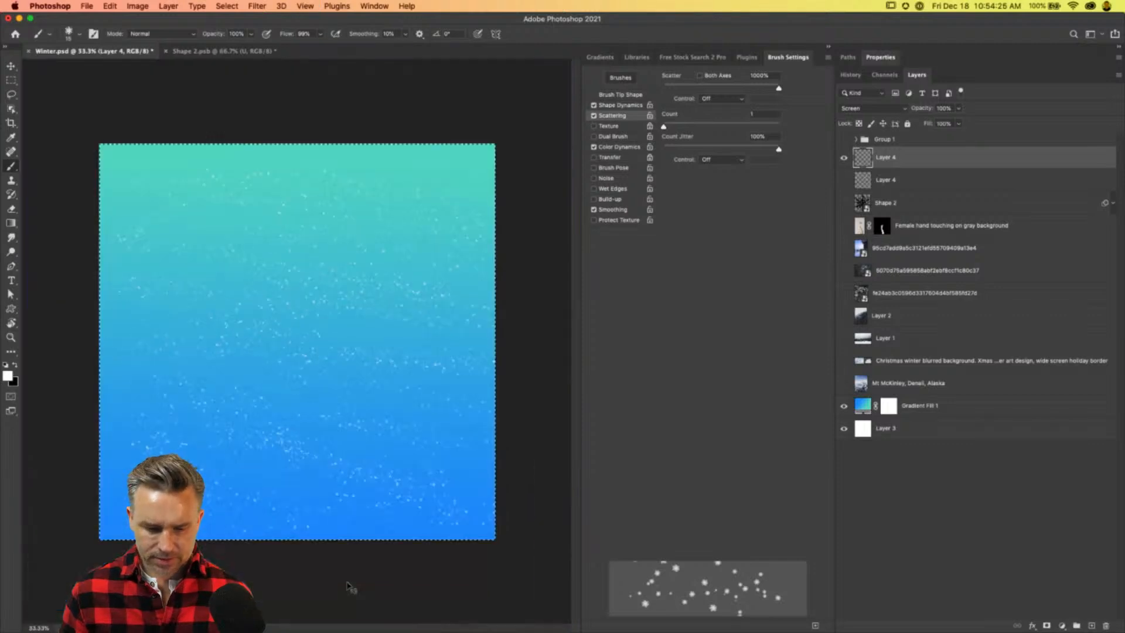
pyautogui.press('super+a')
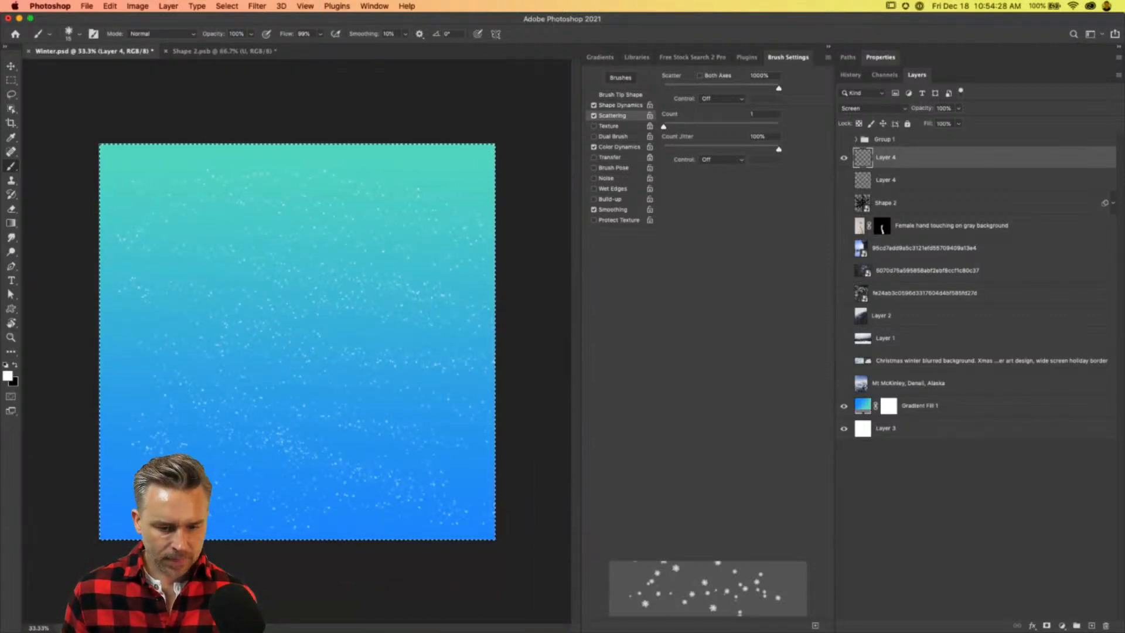
pyautogui.press('super+d')
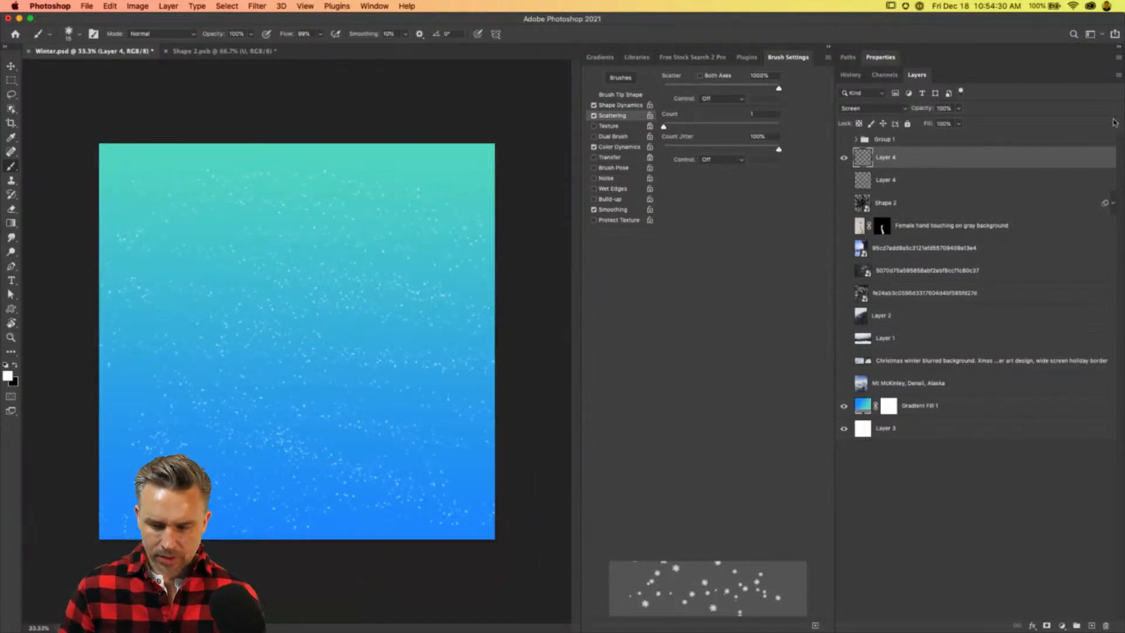
# Move the small-snowflake layer below the other Layer 4 and rename it bkg.
pyautogui.moveTo(891, 158); pyautogui.dragTo(877, 189)
pyautogui.doubleClick(885, 180)
pyautogui.write('bkg')
pyautogui.press('Return')
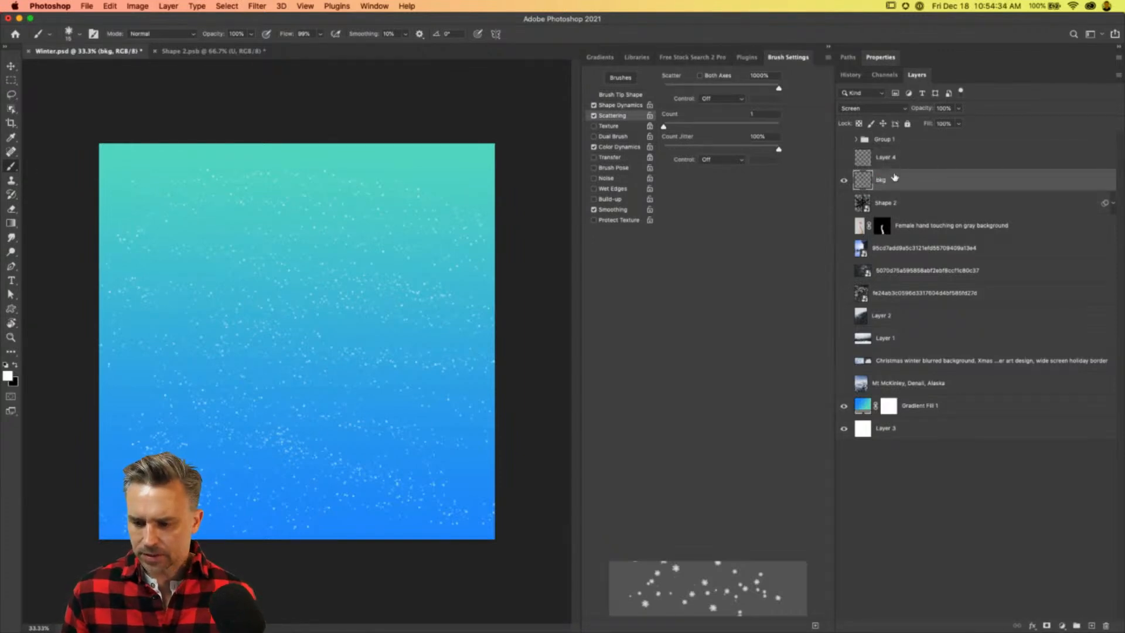
# Show the remaining Layer 4 with the medium snowflakes and rename it mid.
pyautogui.click(844, 158)
pyautogui.click(888, 160)
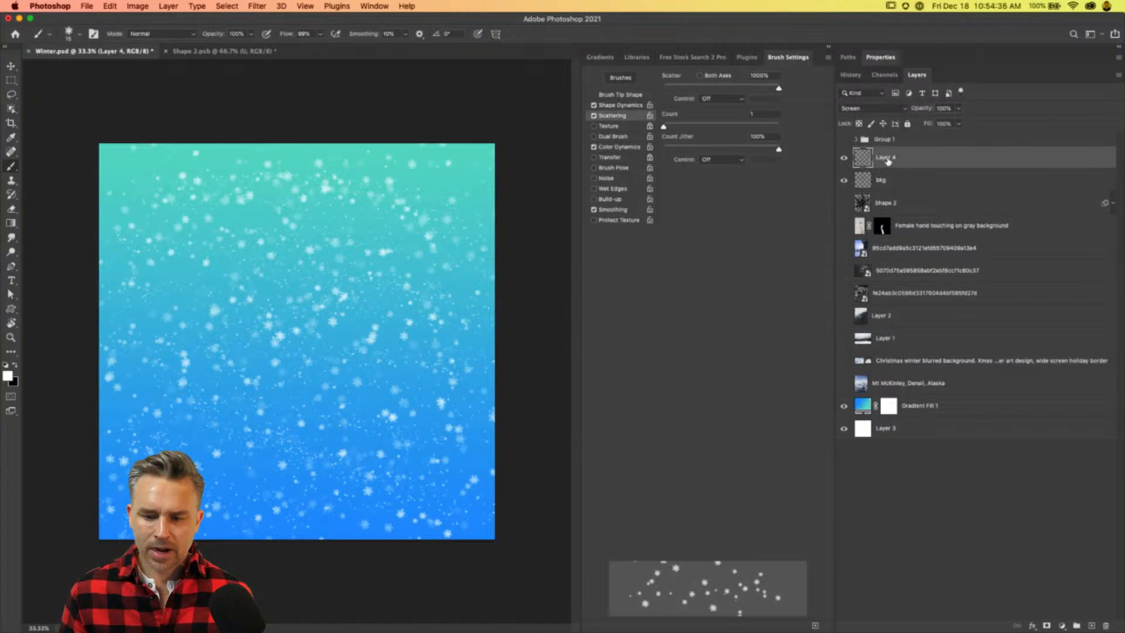
pyautogui.doubleClick(885, 158)
pyautogui.write('mid')
pyautogui.press('Return')
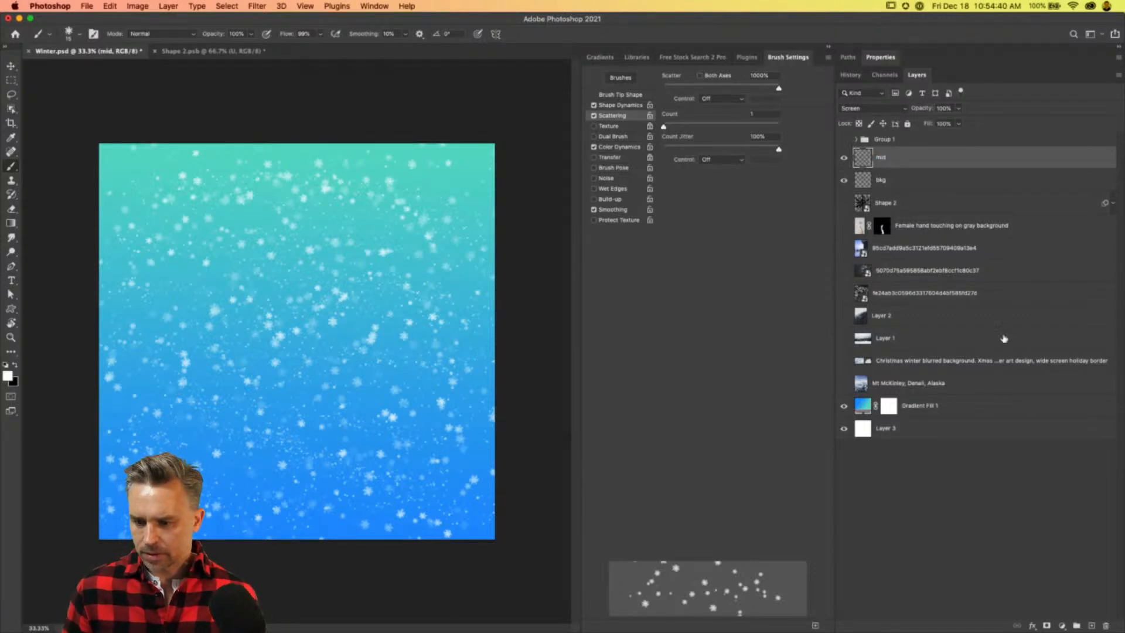
# Add a new layer named for above the mid layer and hide the mid and bkg layers.
pyautogui.click(1089, 625)
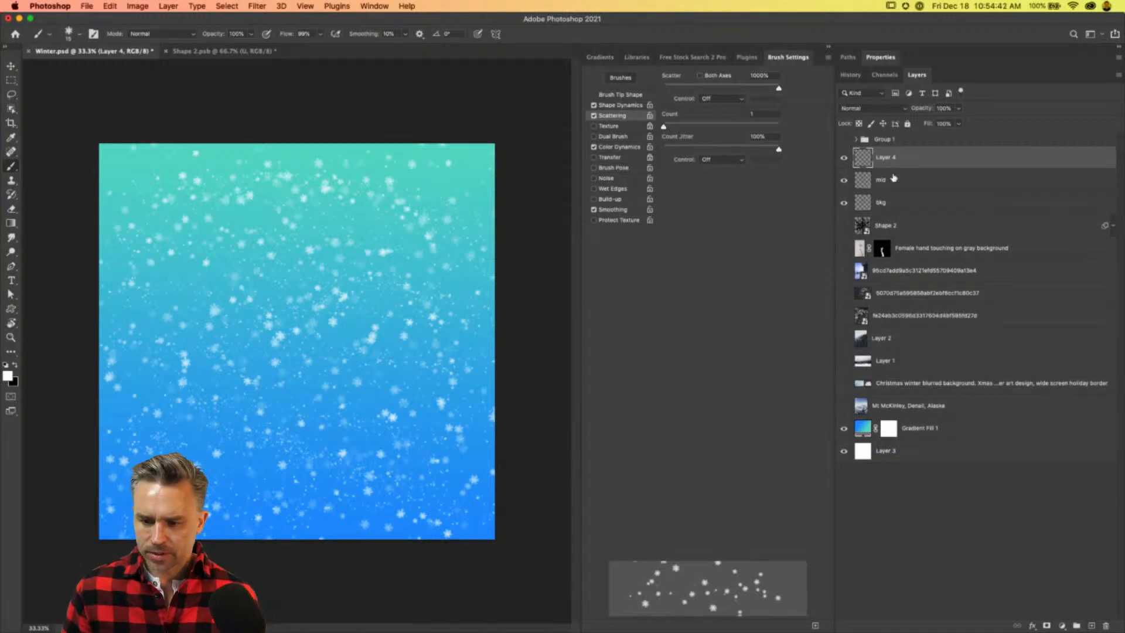
pyautogui.doubleClick(884, 157)
pyautogui.write('t')
pyautogui.press('Return')
pyautogui.moveTo(844, 181); pyautogui.dragTo(844, 202)
# Greatly enlarge the Snowflake brush for painting the foreground flakes.
pyautogui.press(']')
pyautogui.press(']')
pyautogui.press(']')
pyautogui.press(']')
pyautogui.press(']')
pyautogui.press(']')
pyautogui.press(']')
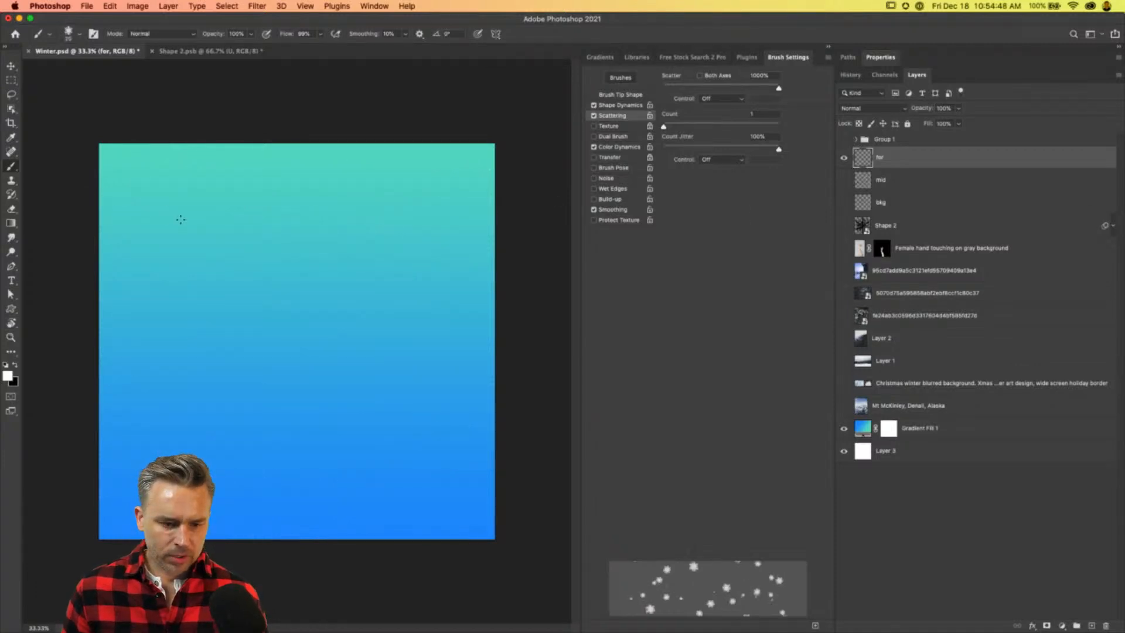
pyautogui.press(']')
pyautogui.press(']')
pyautogui.press(']')
pyautogui.press(']')
pyautogui.press(']')
pyautogui.press(']')
pyautogui.press(']')
pyautogui.press(']')
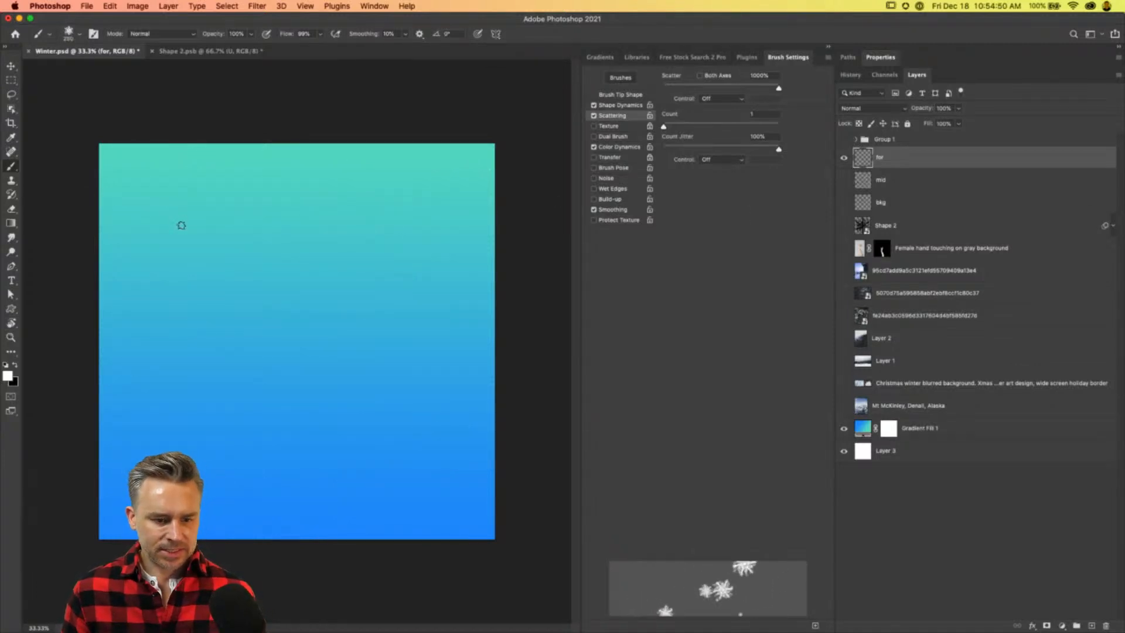
# Try painting very large snowflakes on the for layer and clear them all.
pyautogui.click(170, 214)
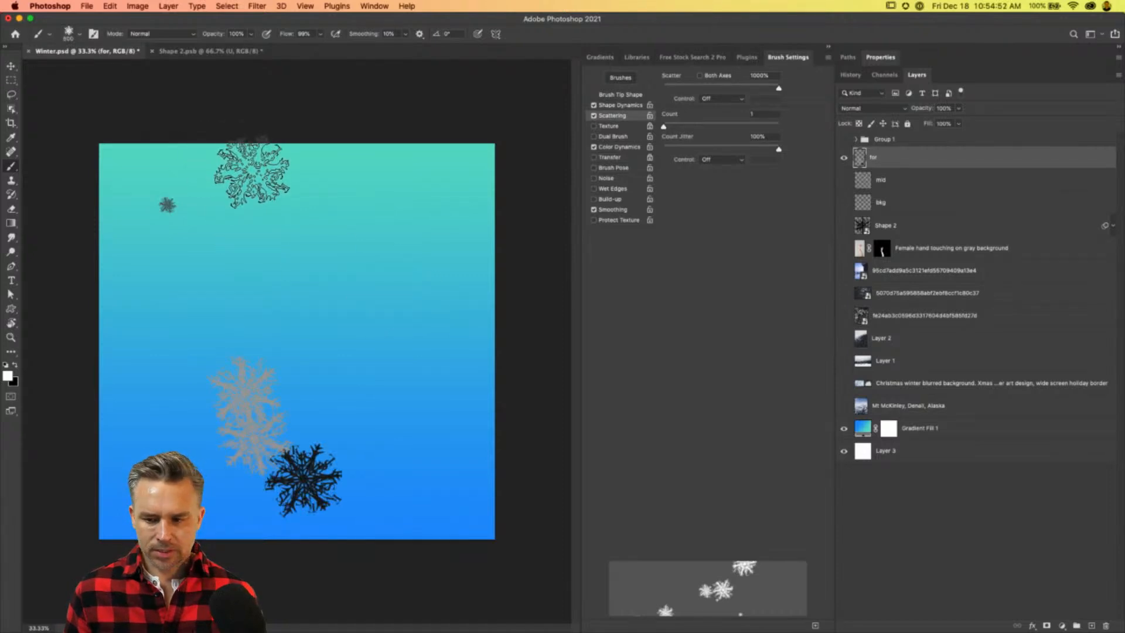
pyautogui.moveTo(263, 175)
pyautogui.mouseDown()
pyautogui.moveTo(312, 186)
pyautogui.moveTo(485, 462)
pyautogui.mouseUp()
pyautogui.click(226, 403)
pyautogui.press('x')
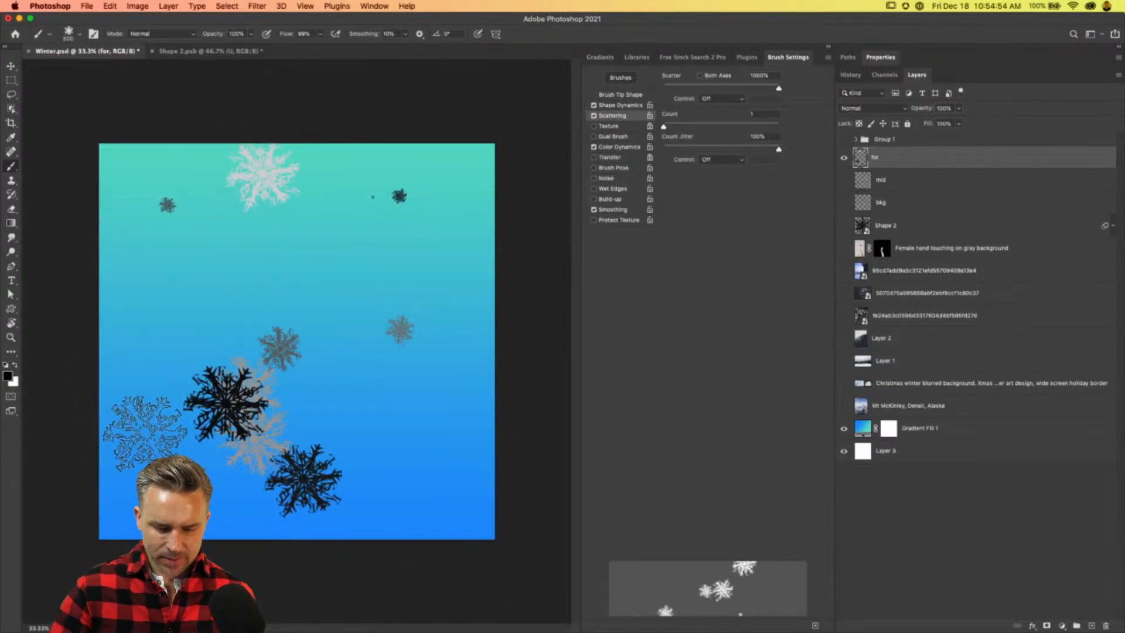
pyautogui.press('a')
pyautogui.press('super+a')
pyautogui.press('Delete')
pyautogui.press('super+d')
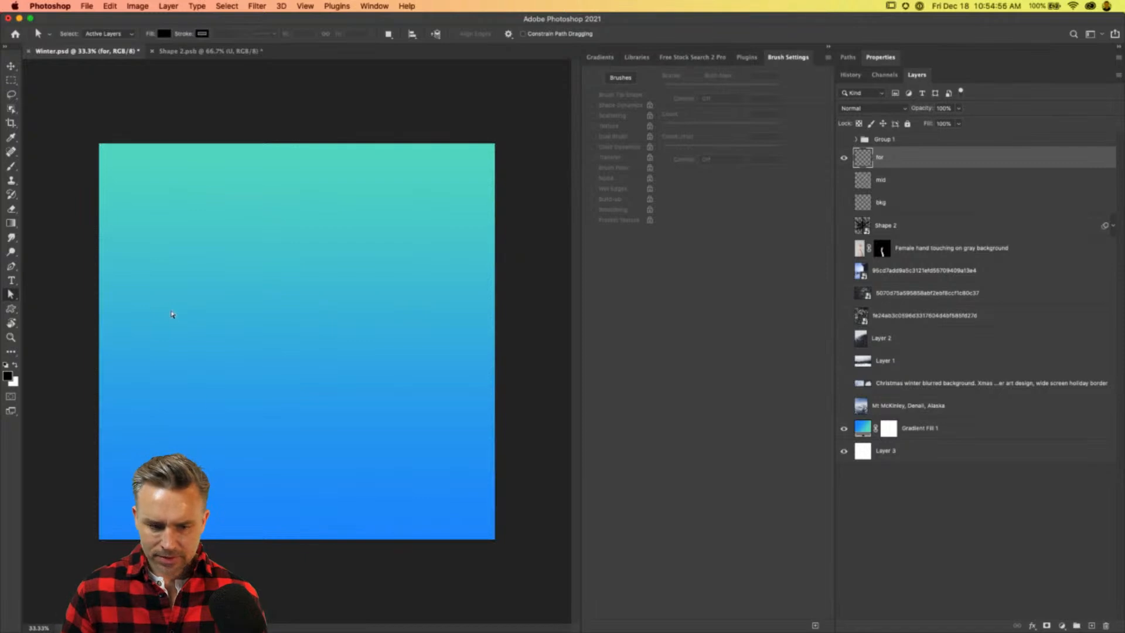
# Reduce the brush size and paint scattered large black, gray and white snowflakes across the for layer.
pyautogui.press('b')
pyautogui.press('[')
pyautogui.press('[')
pyautogui.moveTo(151, 188)
pyautogui.mouseDown()
pyautogui.moveTo(225, 185)
pyautogui.moveTo(456, 305)
pyautogui.mouseUp()
pyautogui.moveTo(146, 346)
pyautogui.mouseDown()
pyautogui.moveTo(143, 387)
pyautogui.moveTo(414, 524)
pyautogui.mouseUp()
pyautogui.press(']')
pyautogui.press(']')
pyautogui.moveTo(161, 462); pyautogui.dragTo(443, 566)
pyautogui.moveTo(123, 366)
pyautogui.mouseDown()
pyautogui.moveTo(127, 240)
pyautogui.moveTo(355, 234)
pyautogui.moveTo(45, 389)
pyautogui.mouseUp()
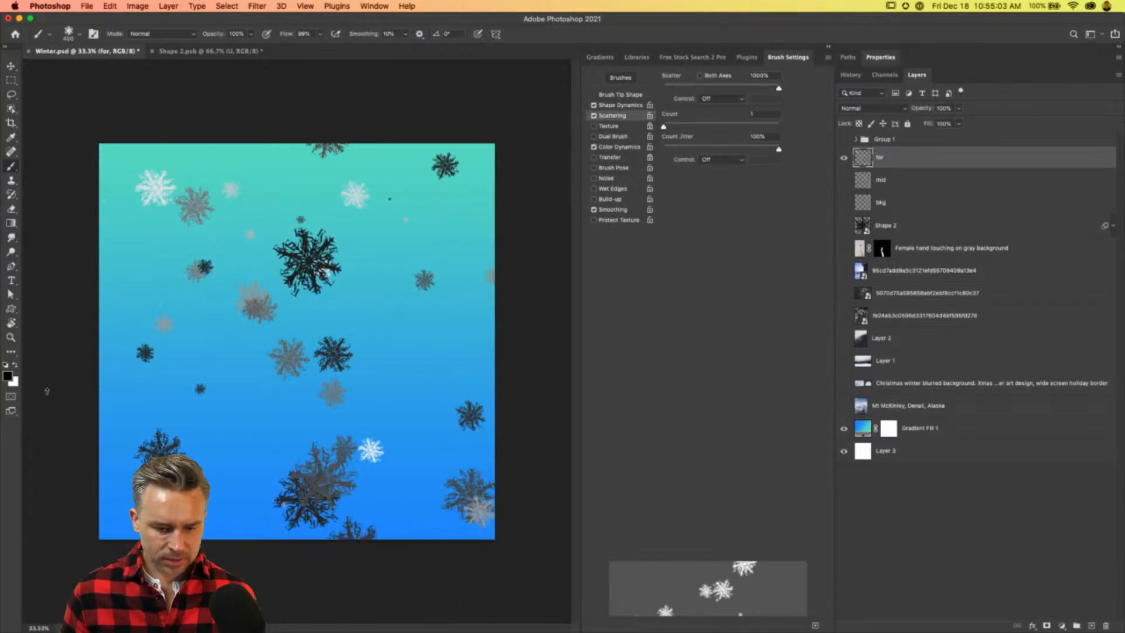
# Set the for layer's blend mode to Screen and add two more large snowflakes right of the canvas center.
pyautogui.click(857, 109)
pyautogui.click(871, 187)
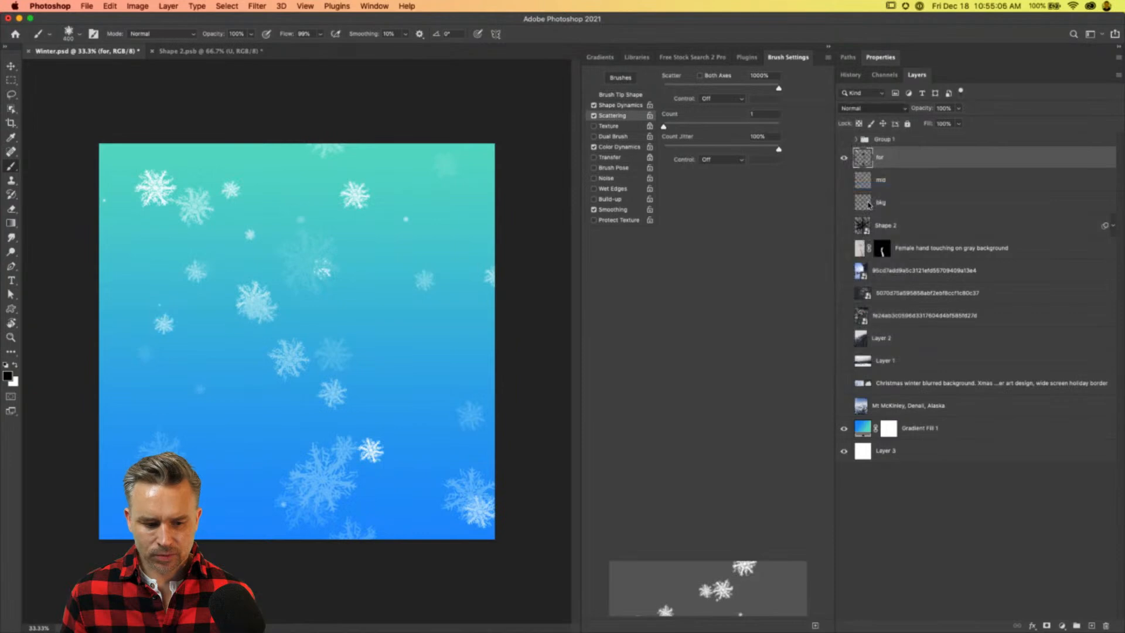
pyautogui.moveTo(378, 380); pyautogui.dragTo(459, 371)
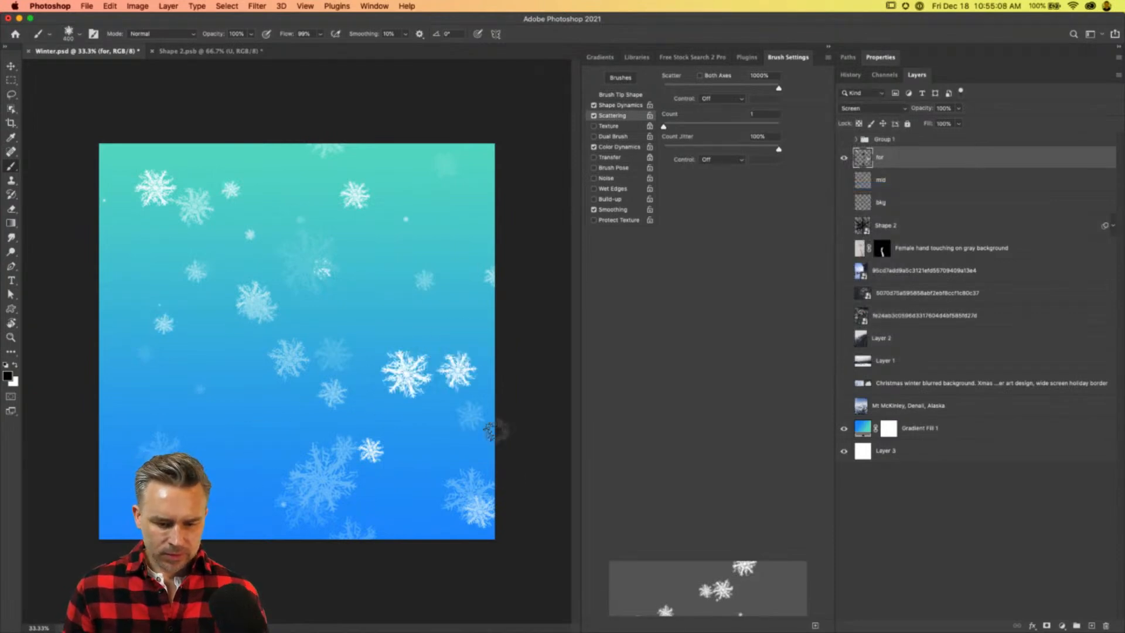
# Convert the for layer to a smart object and show the mid and bkg layers again.
pyautogui.rightClick(949, 159)
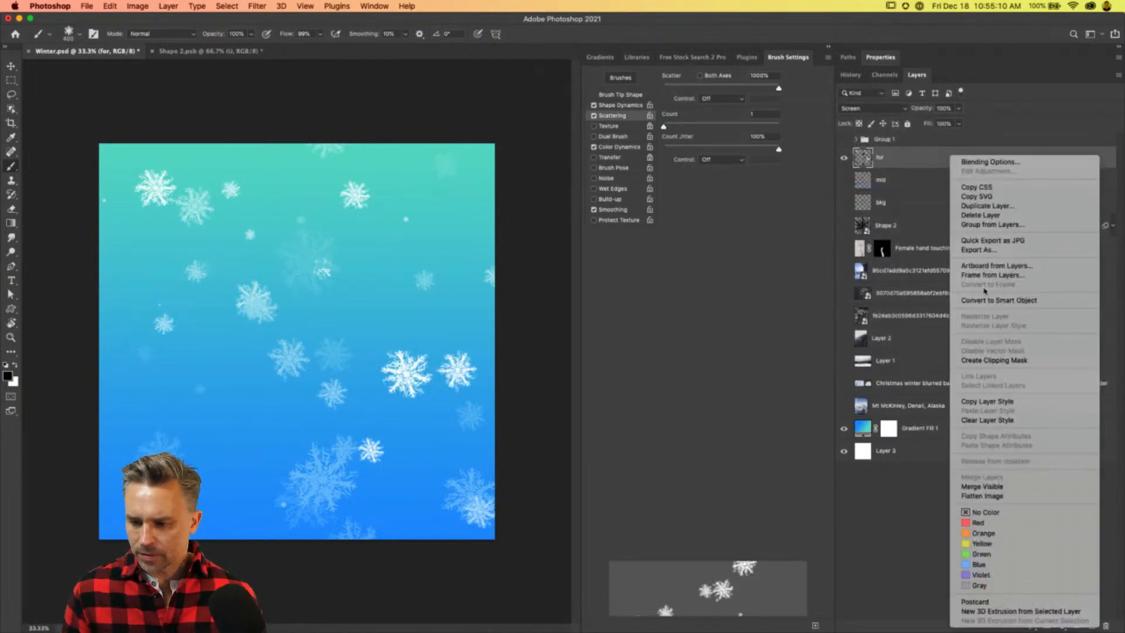
pyautogui.press('Return')
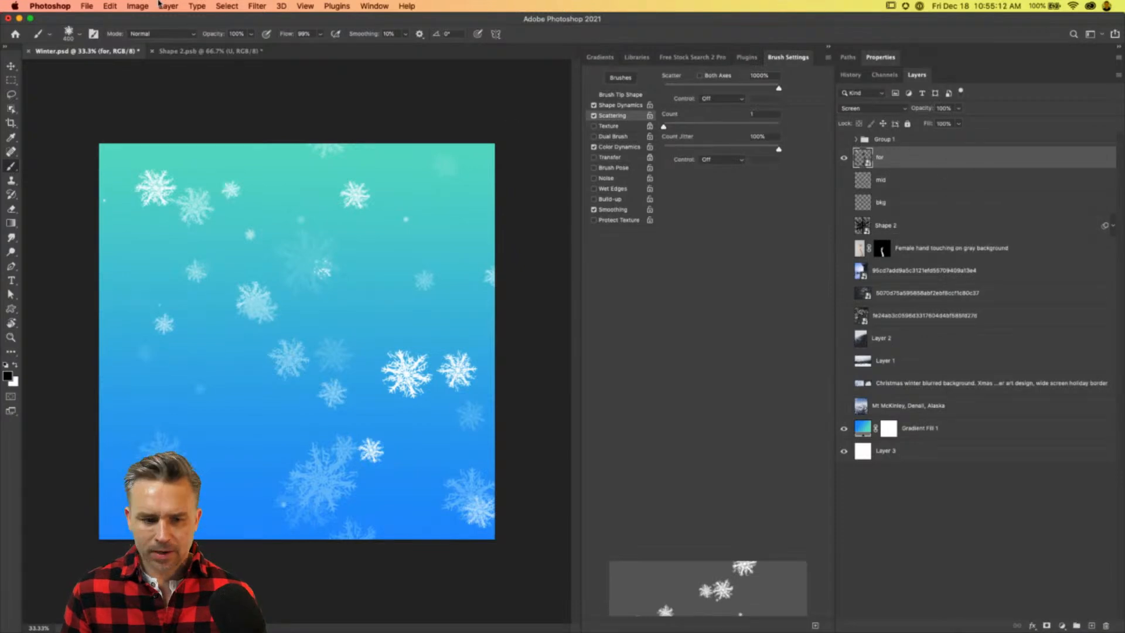
pyautogui.click(843, 180)
pyautogui.click(843, 202)
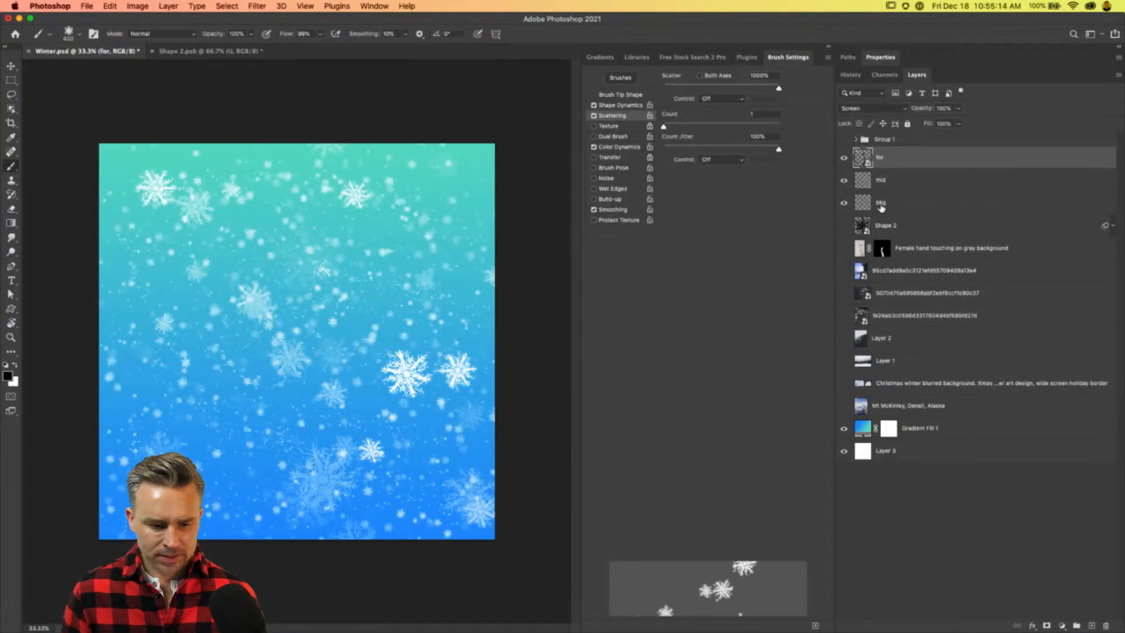
# Convert the bkg and mid layers to smart objects and apply a Gaussian Blur to the bkg layer.
pyautogui.click(899, 205)
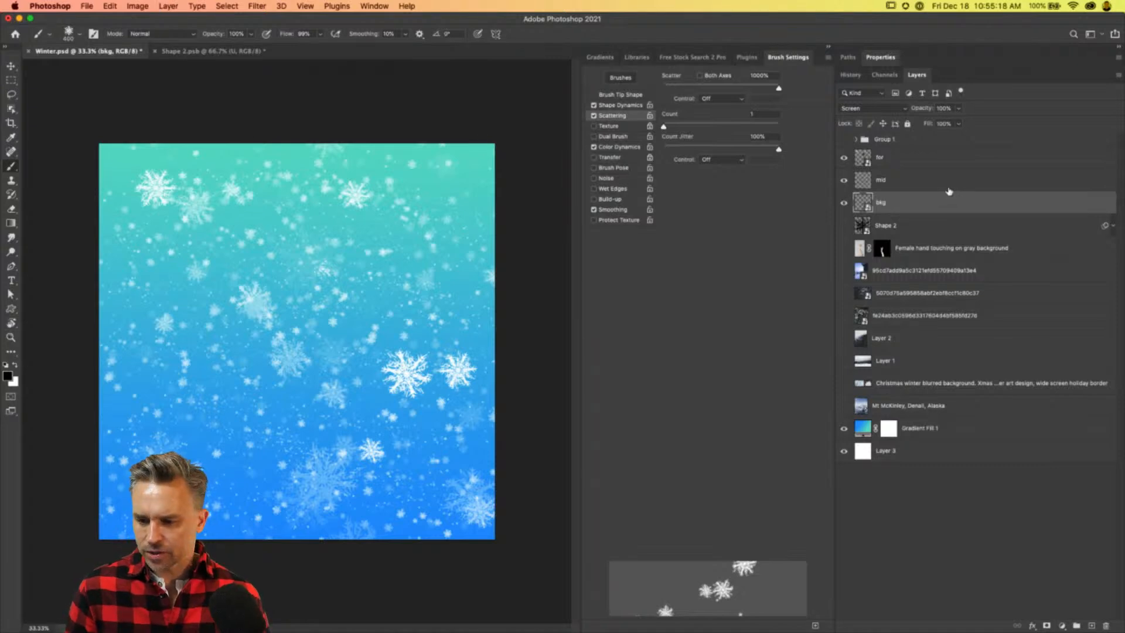
pyautogui.click(942, 183)
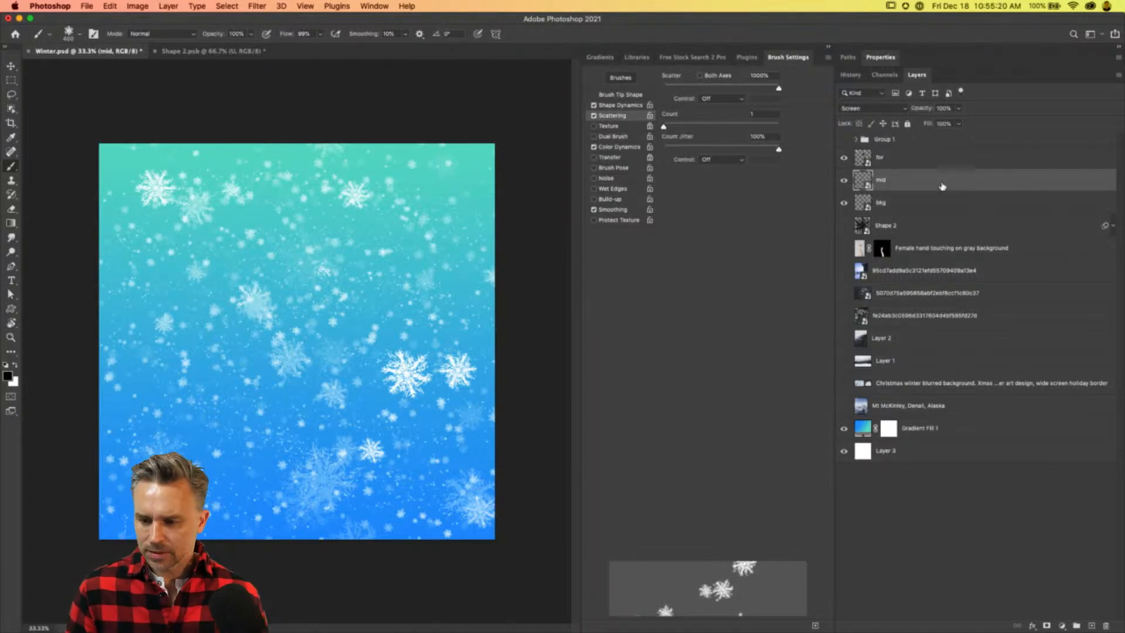
pyautogui.click(926, 205)
pyautogui.click(240, 5)
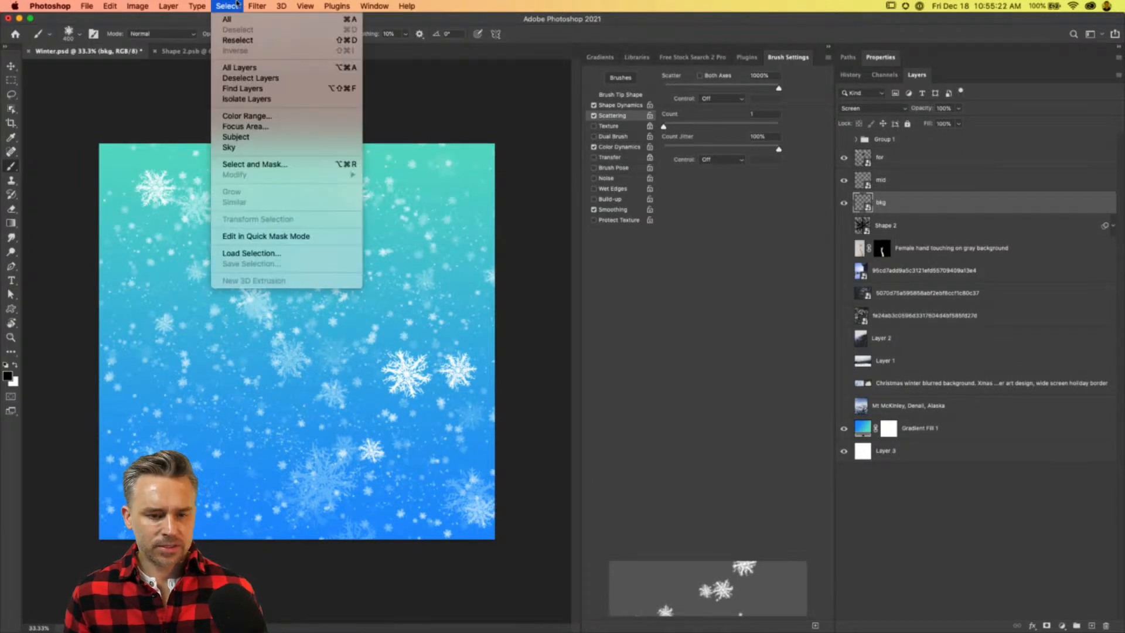
pyautogui.moveTo(251, 5)
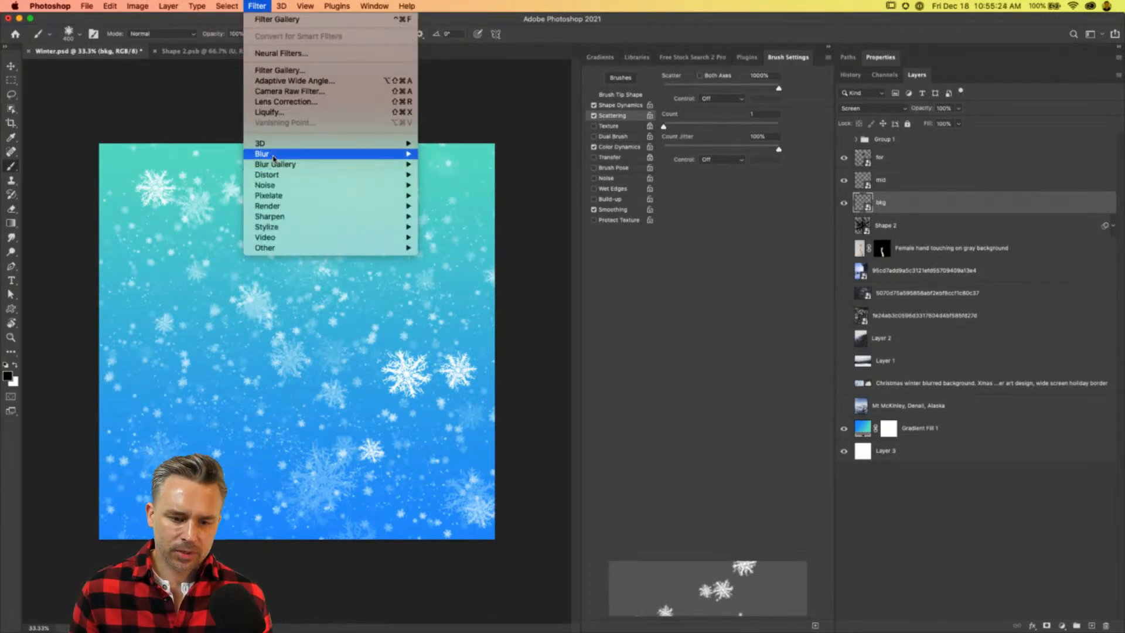
pyautogui.moveTo(269, 155)
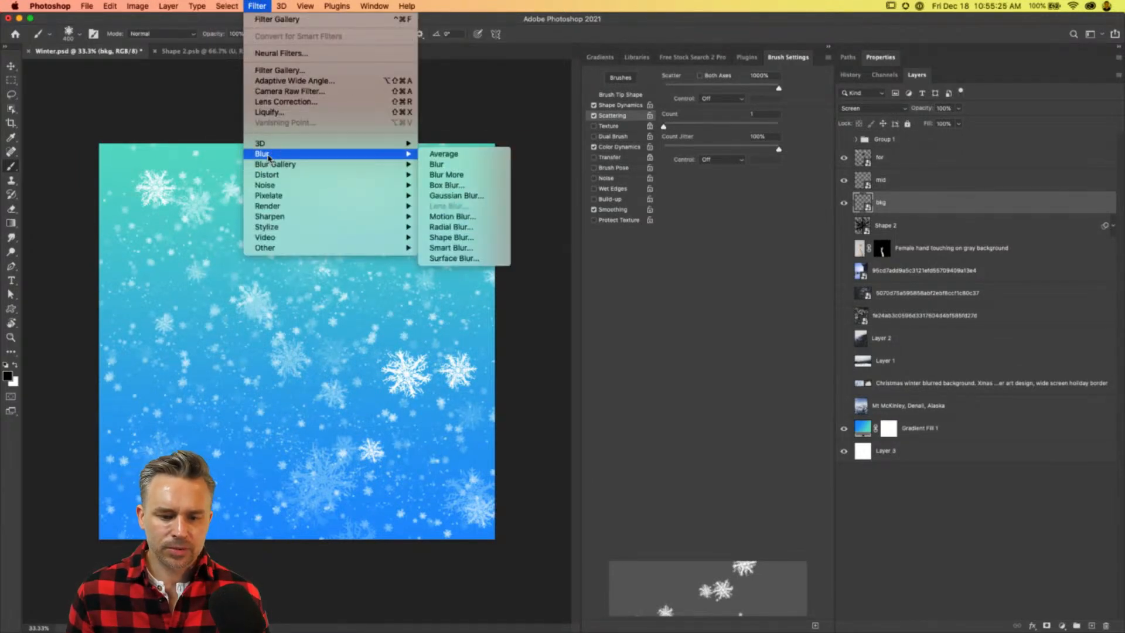
pyautogui.click(463, 197)
pyautogui.moveTo(496, 280)
pyautogui.mouseDown()
pyautogui.moveTo(529, 282)
pyautogui.moveTo(504, 281)
pyautogui.mouseUp()
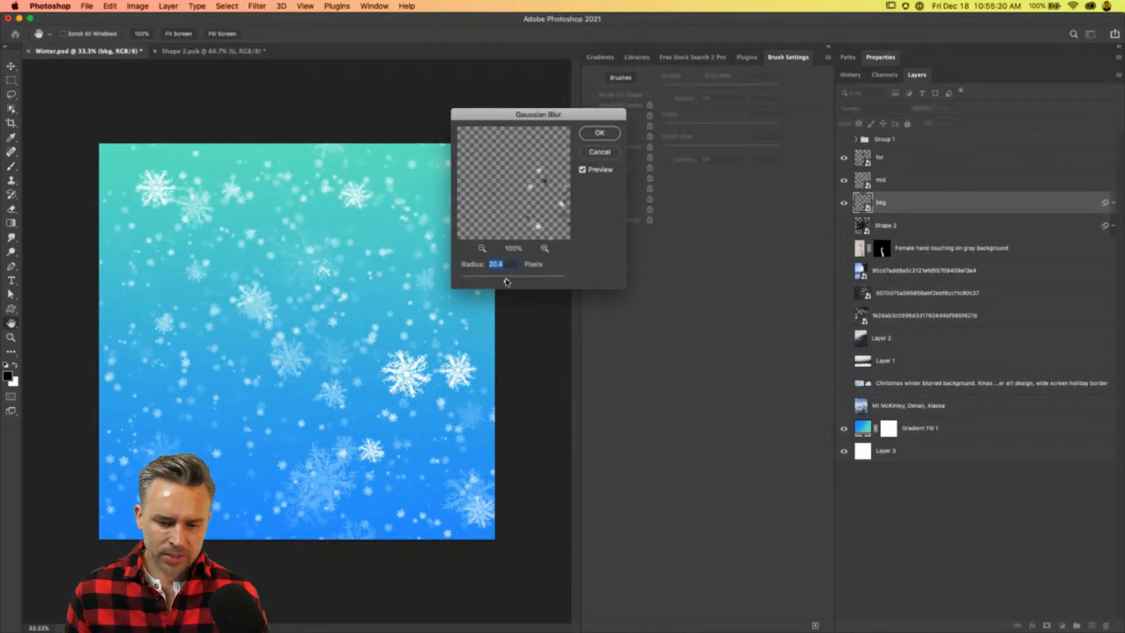
pyautogui.click(586, 135)
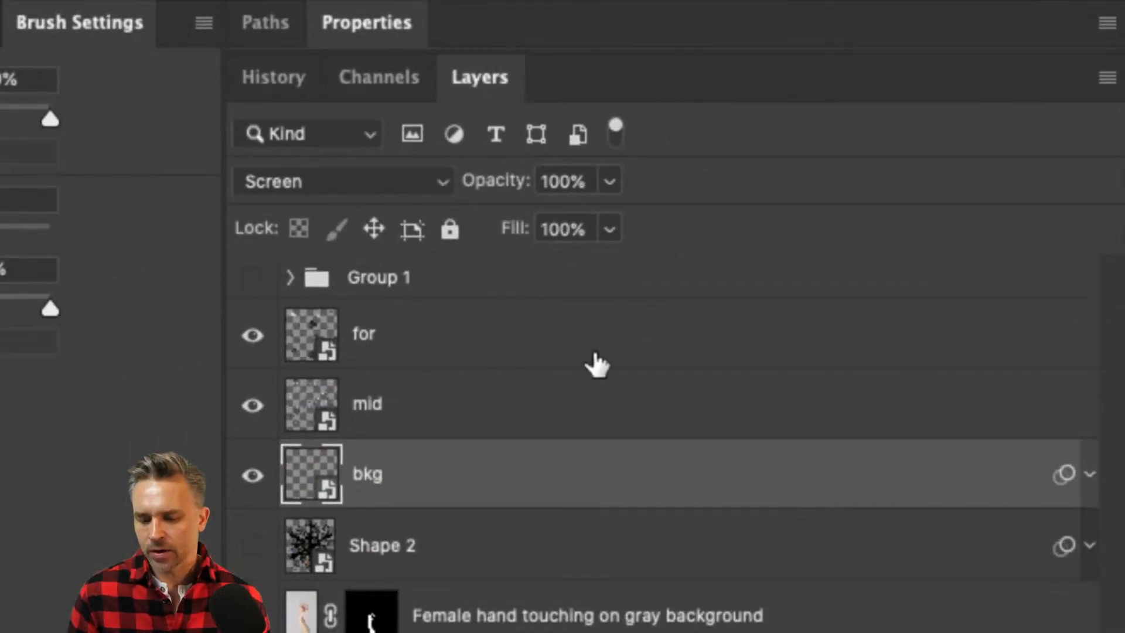
# Apply a light Gaussian Blur with a 2.8-pixel radius to the for layer.
pyautogui.click(585, 342)
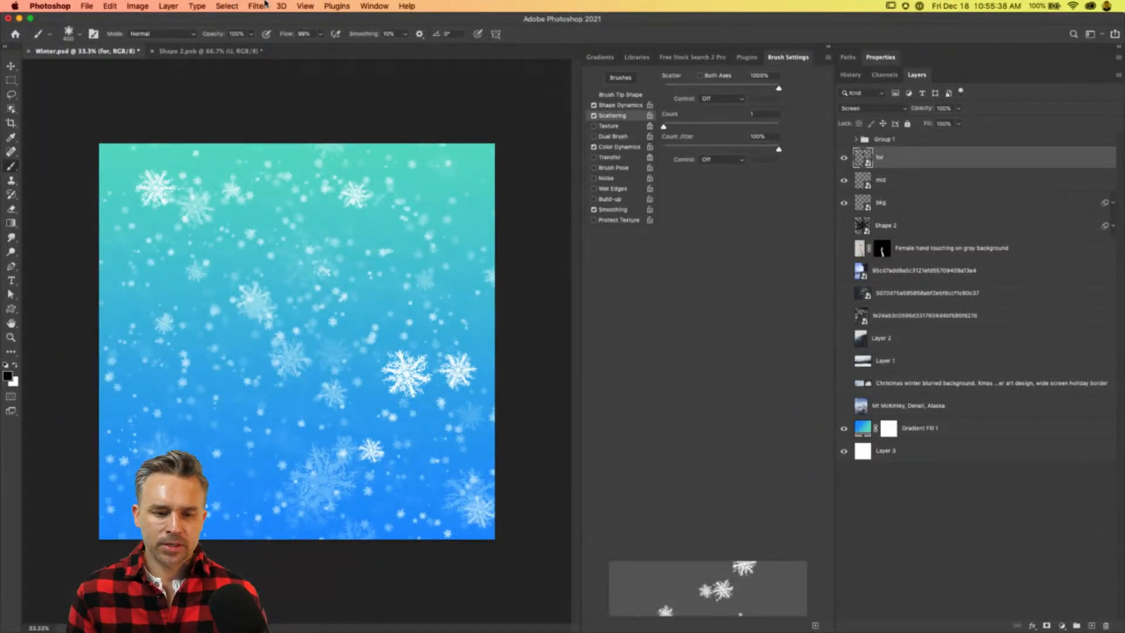
pyautogui.click(266, 8)
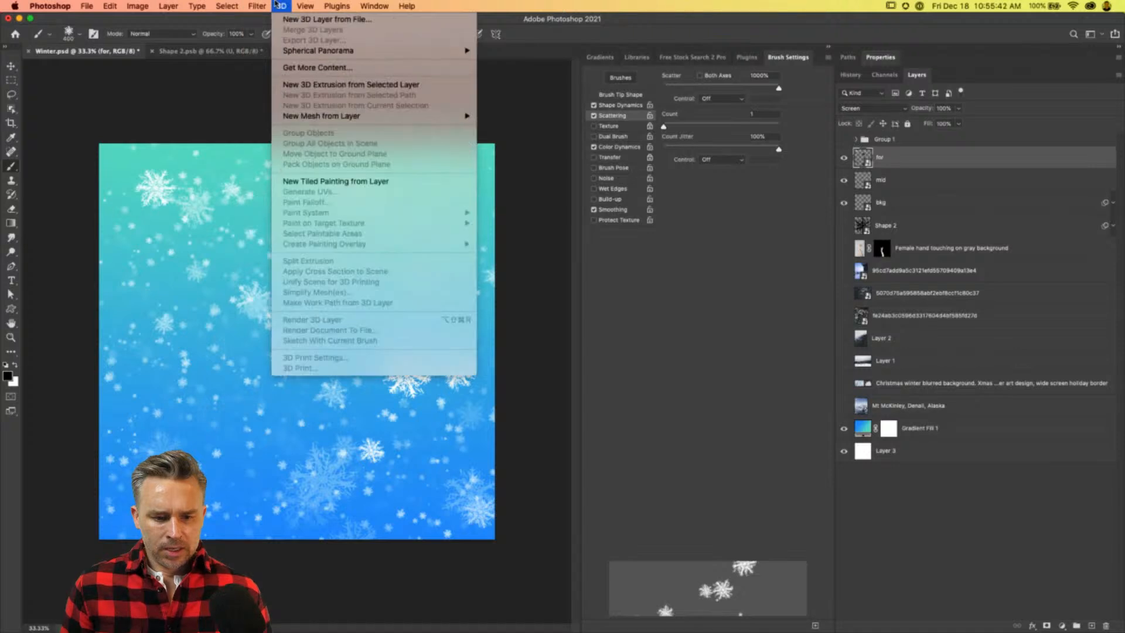
pyautogui.click(263, 22)
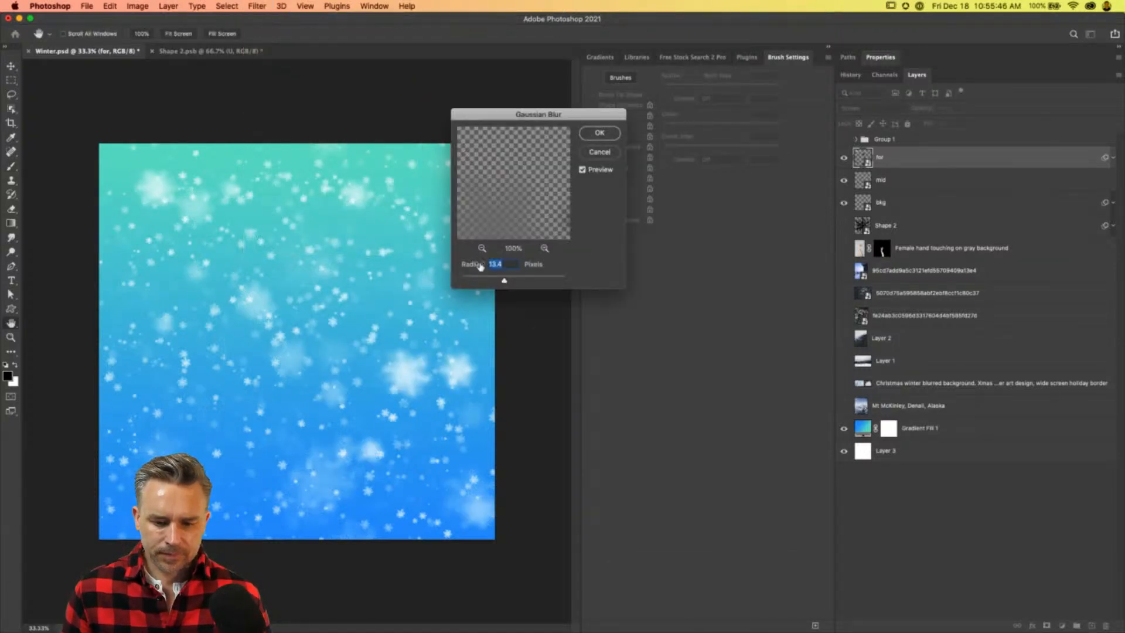
pyautogui.moveTo(503, 281); pyautogui.dragTo(476, 282)
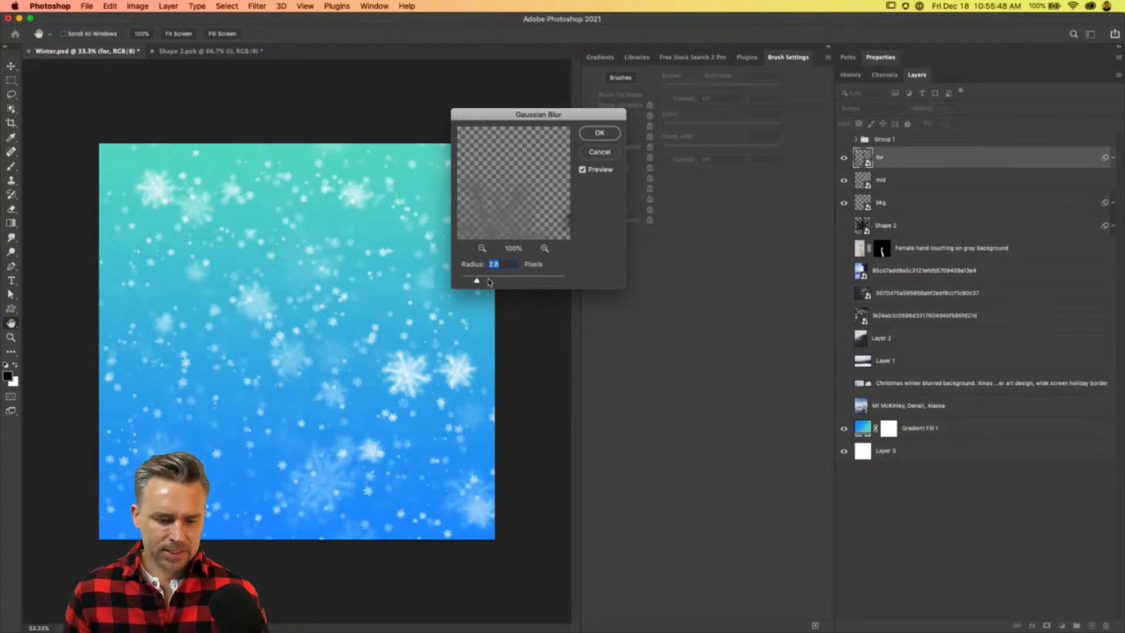
pyautogui.press('Return')
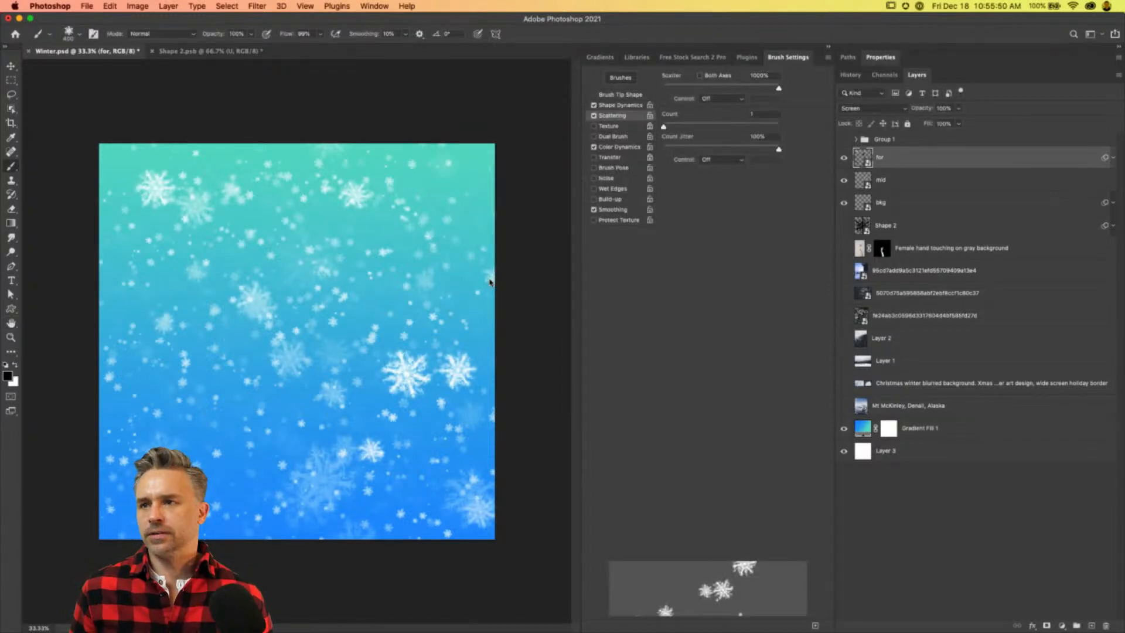
# Collapse the brush settings to enlarge the canvas view and check how the raised hand layer looks under the snow.
pyautogui.press('super+plus')
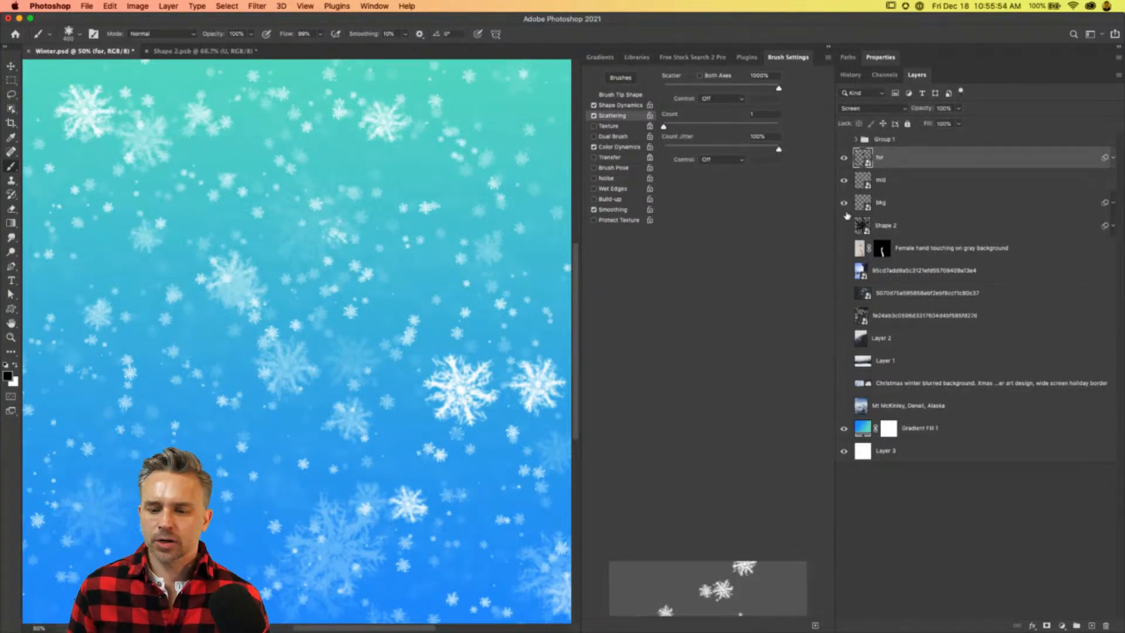
pyautogui.click(828, 47)
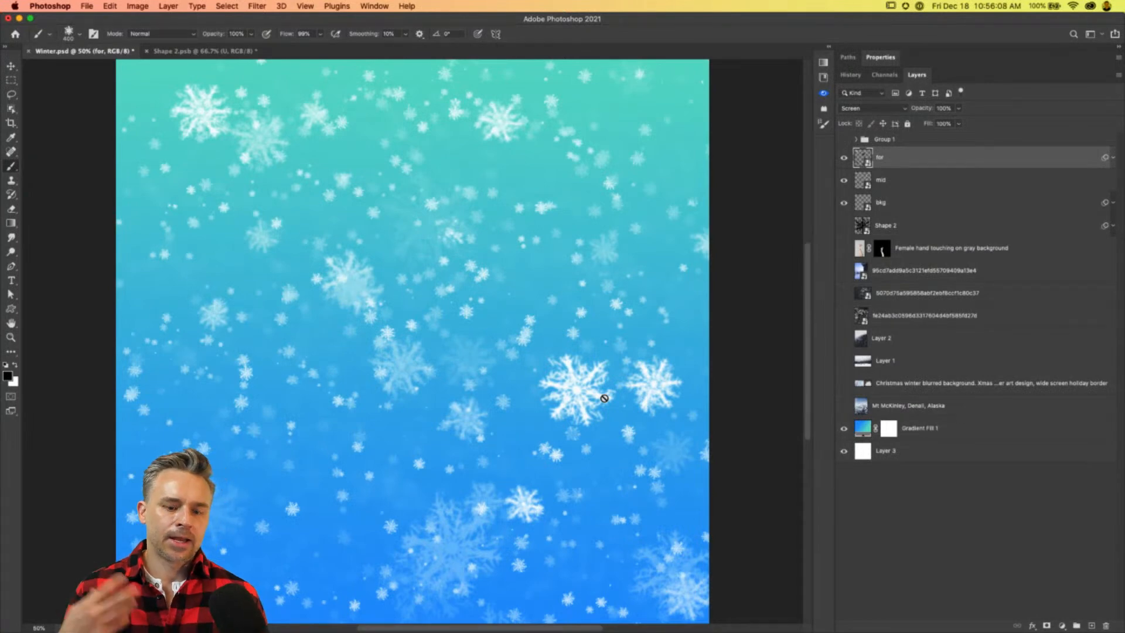
pyautogui.click(842, 248)
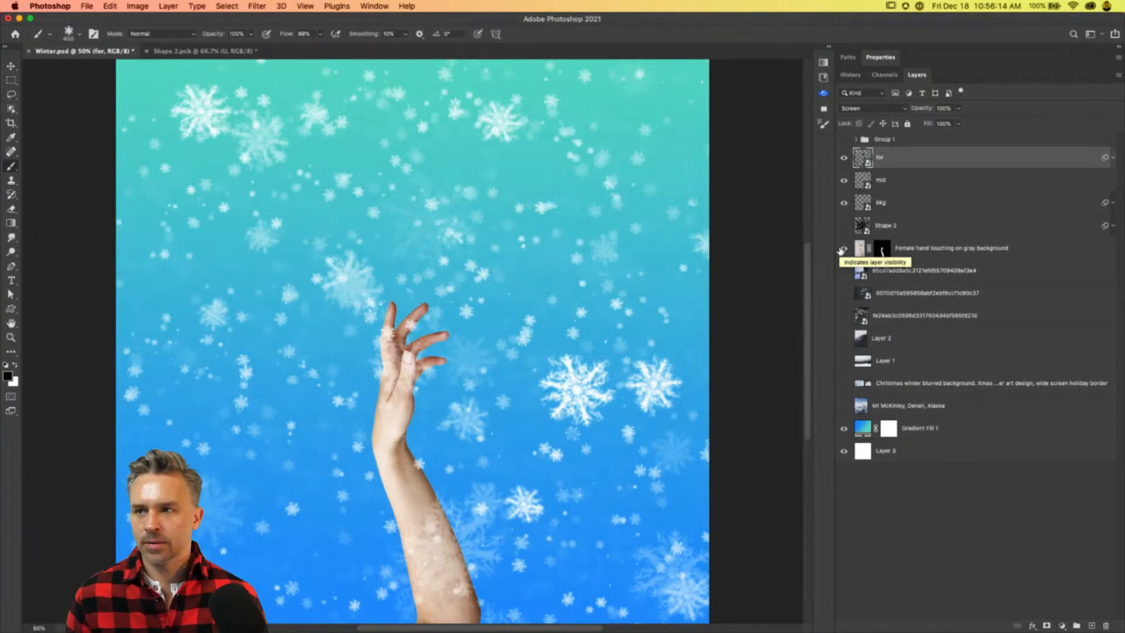
pyautogui.click(843, 248)
# Add a new empty layer directly above Shape 2 and save the document.
pyautogui.click(906, 228)
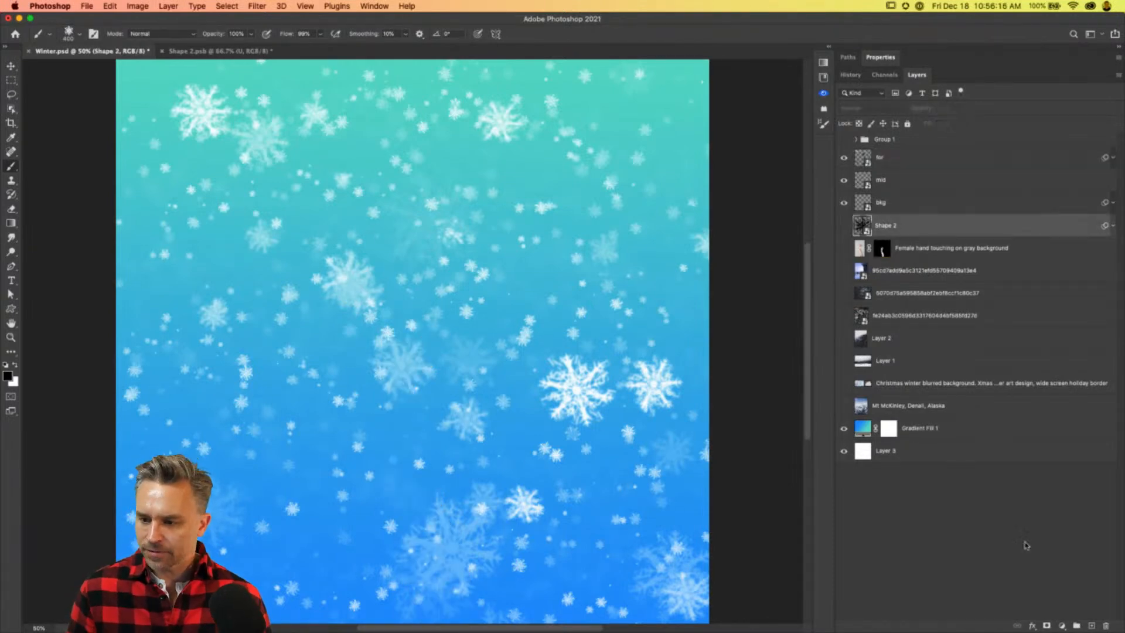
pyautogui.click(1091, 626)
pyautogui.press('super+s')
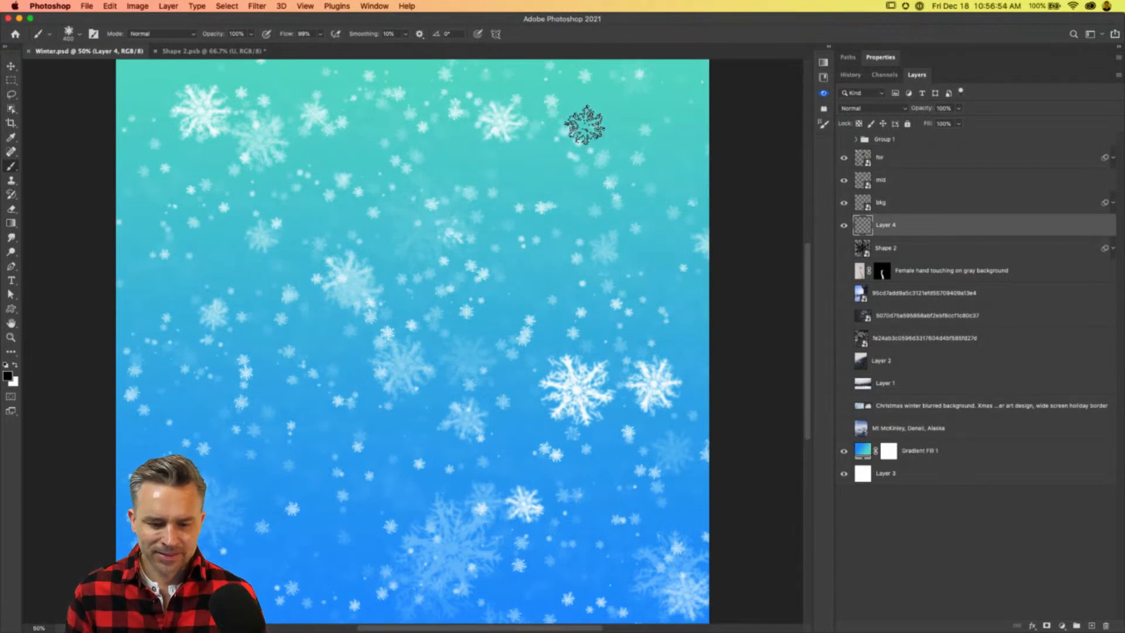
# Add the text "Hello" in black Big Caslon above the canvas center and scale it up to over half the canvas width.
pyautogui.click(11, 280)
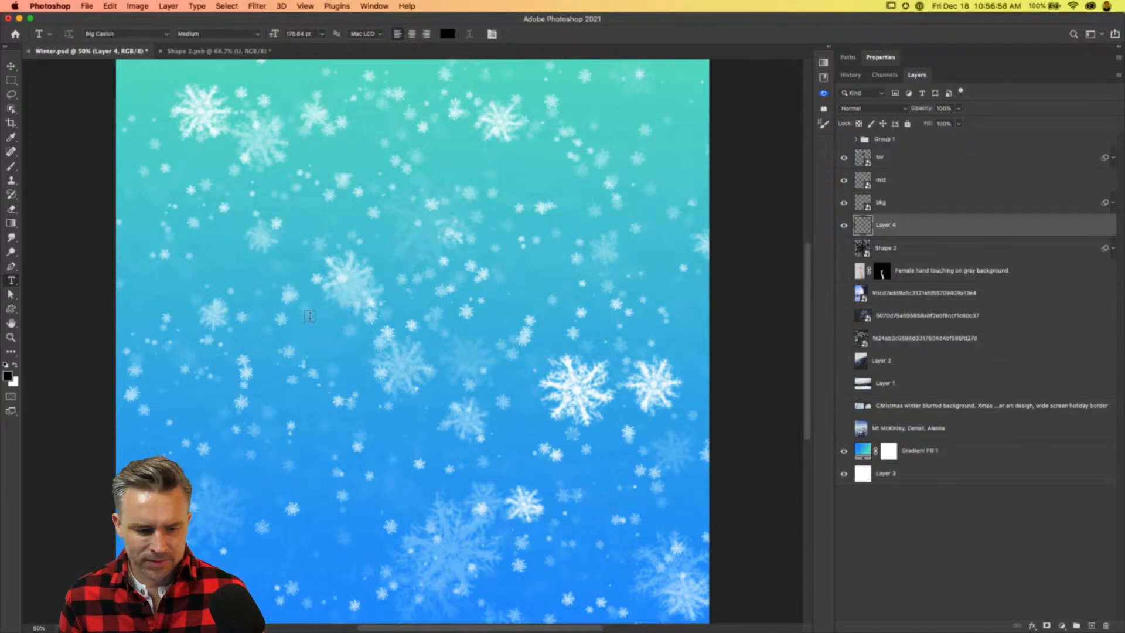
pyautogui.click(287, 290)
pyautogui.write('Hello')
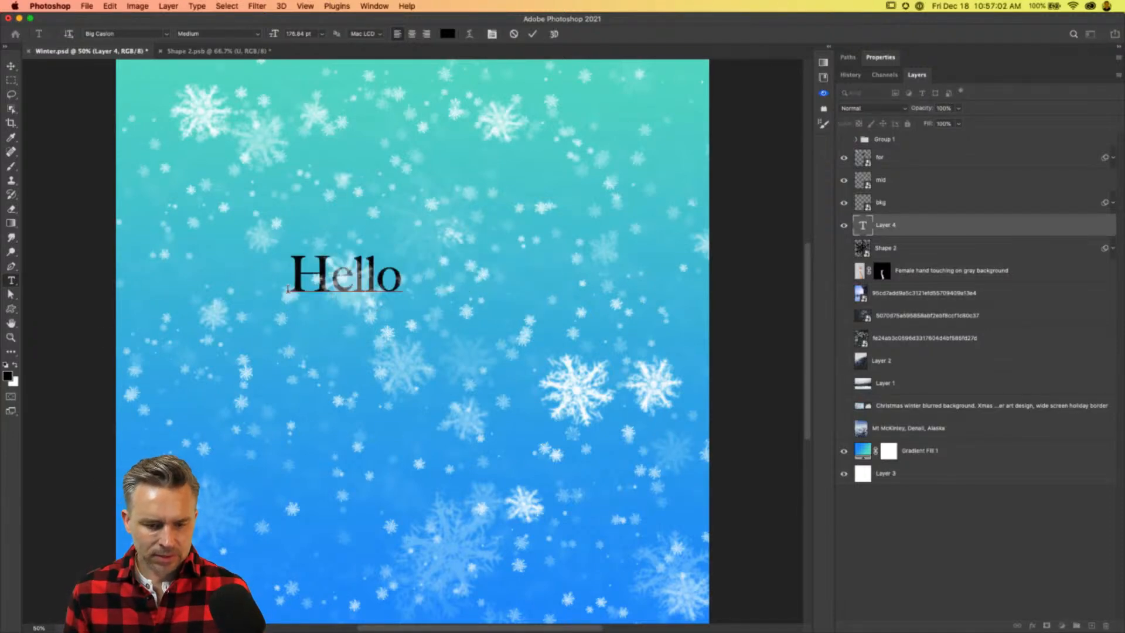
pyautogui.click(11, 66)
pyautogui.press('super+t')
pyautogui.moveTo(382, 249); pyautogui.dragTo(645, 117)
pyautogui.press('Return')
# Duplicate the Hello text directly below the original and change the copy's wording to "Winter".
pyautogui.moveTo(422, 236); pyautogui.dragTo(377, 410)
pyautogui.moveTo(358, 360); pyautogui.dragTo(359, 379)
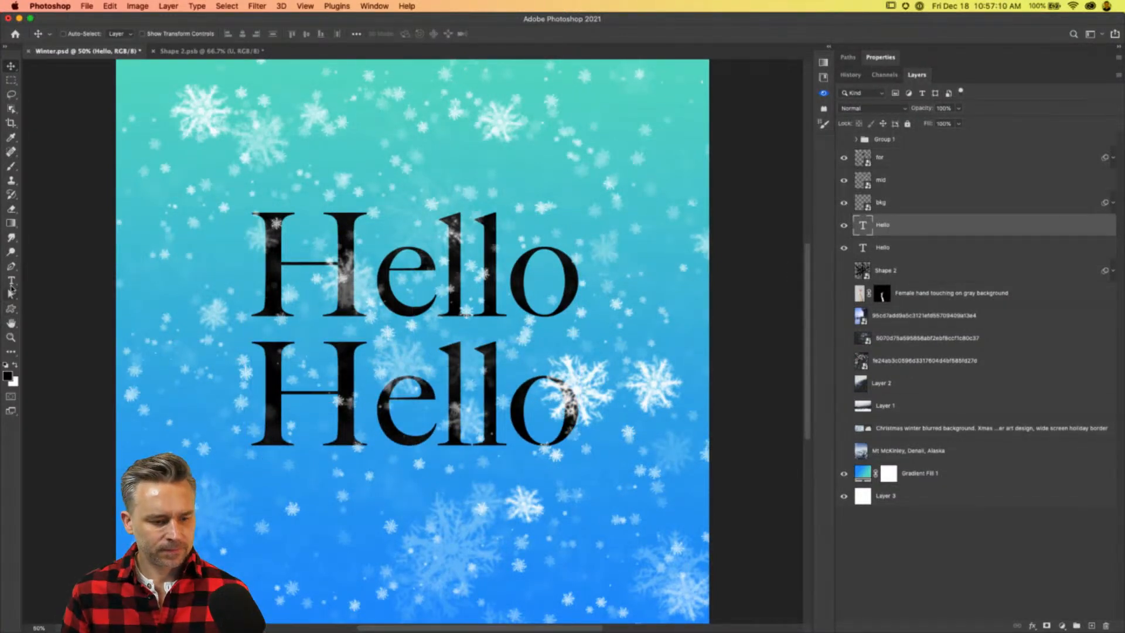
pyautogui.press('t')
pyautogui.doubleClick(368, 380)
pyautogui.write('Winter')
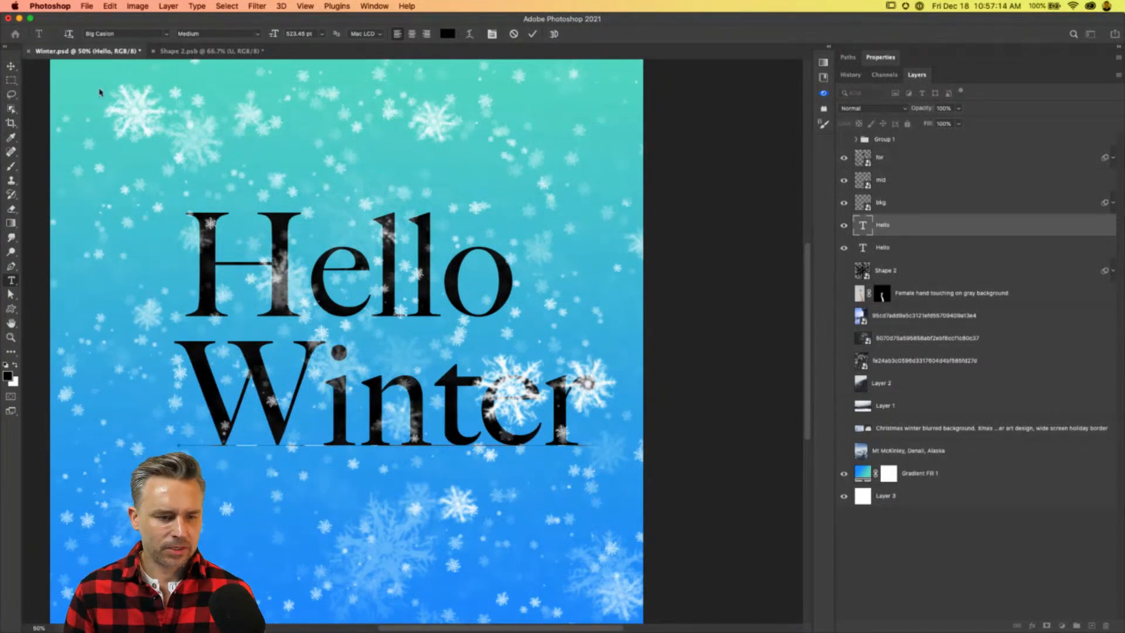
# Enlarge the Winter text to nearly the full canvas width and position it closely beneath Hello.
pyautogui.click(11, 66)
pyautogui.press('super+t')
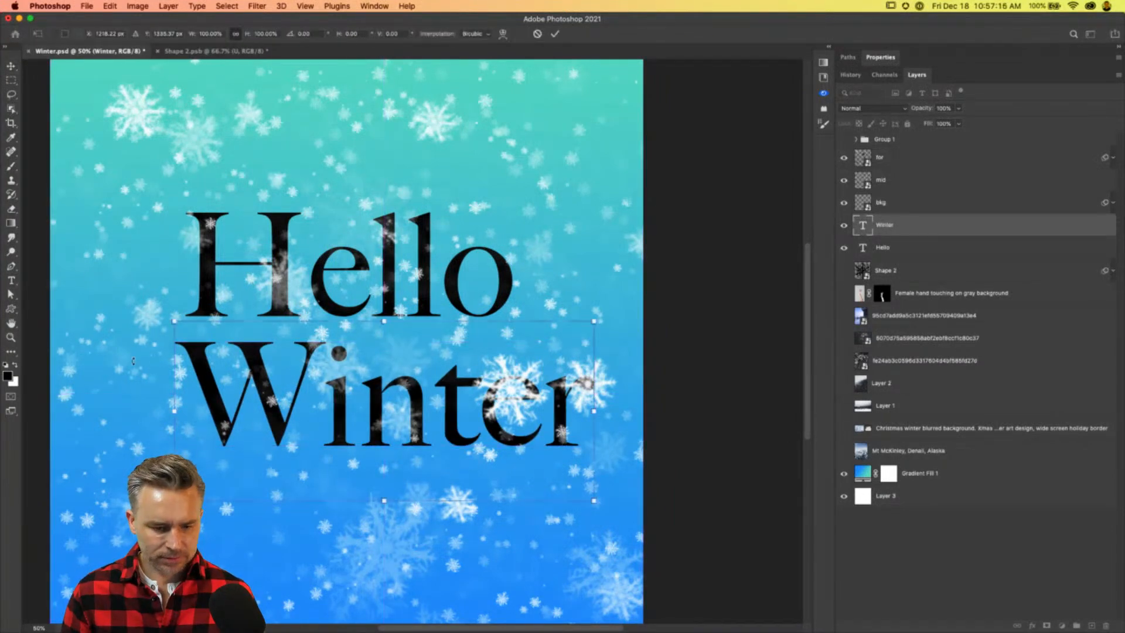
pyautogui.moveTo(167, 322); pyautogui.dragTo(54, 268)
pyautogui.press('Return')
pyautogui.moveTo(164, 383); pyautogui.dragTo(176, 413)
# Filter the fonts by Handwritten and set both the Winter and Hello text layers to Quinby Gubernatorial.
pyautogui.hscroll(-3, 410, 187)
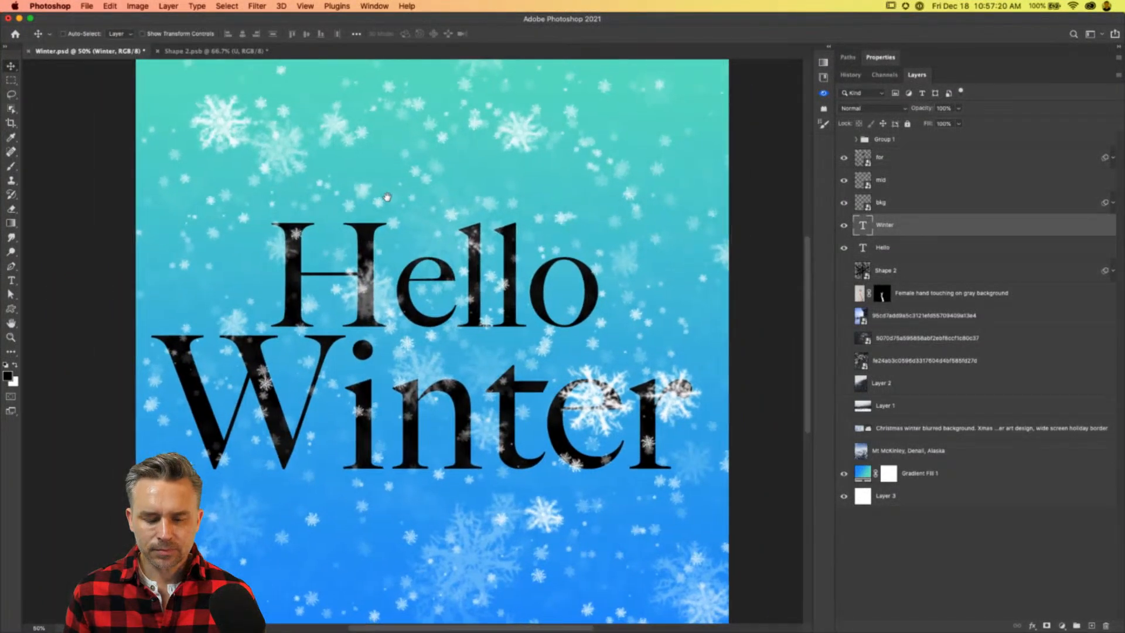
pyautogui.keyDown('shift'); pyautogui.click(893, 250); pyautogui.keyUp('shift')
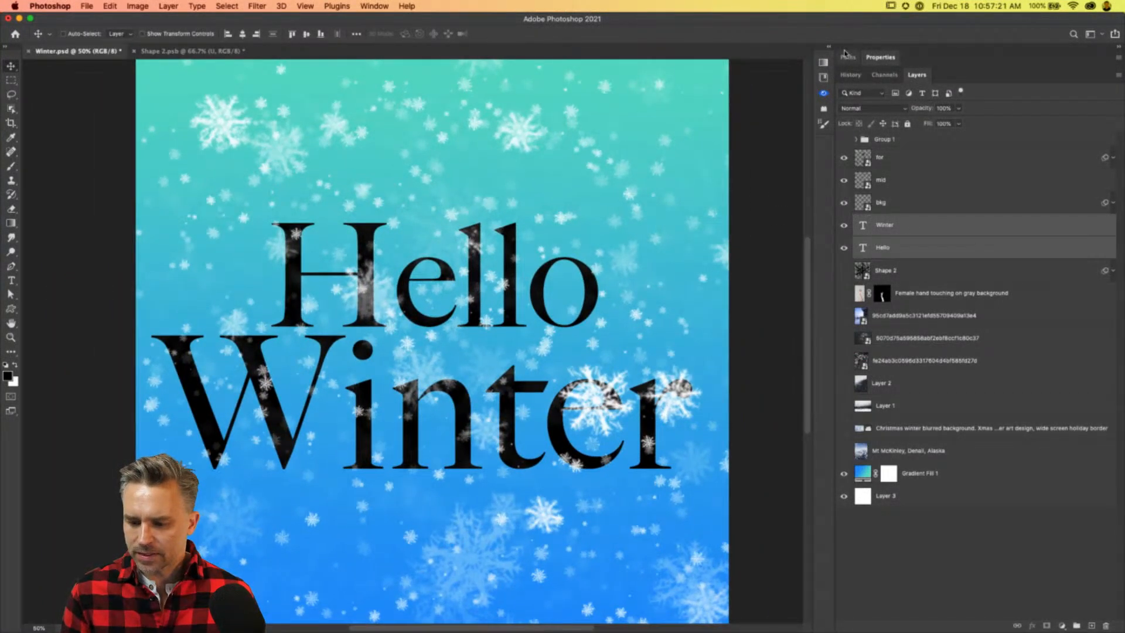
pyautogui.click(881, 56)
pyautogui.click(940, 169)
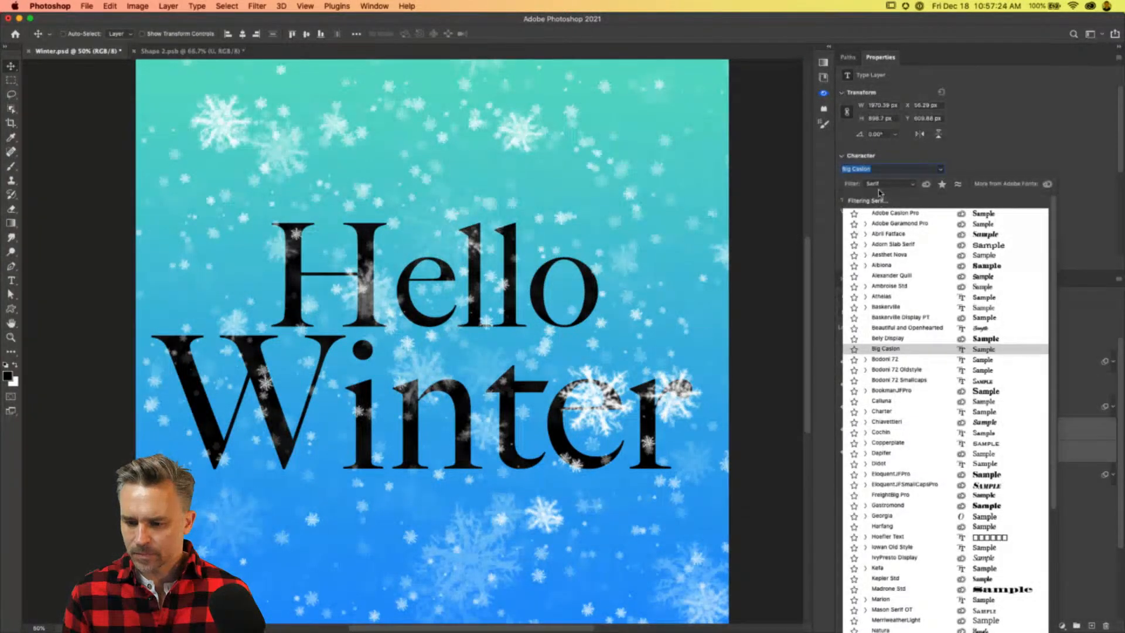
pyautogui.click(884, 185)
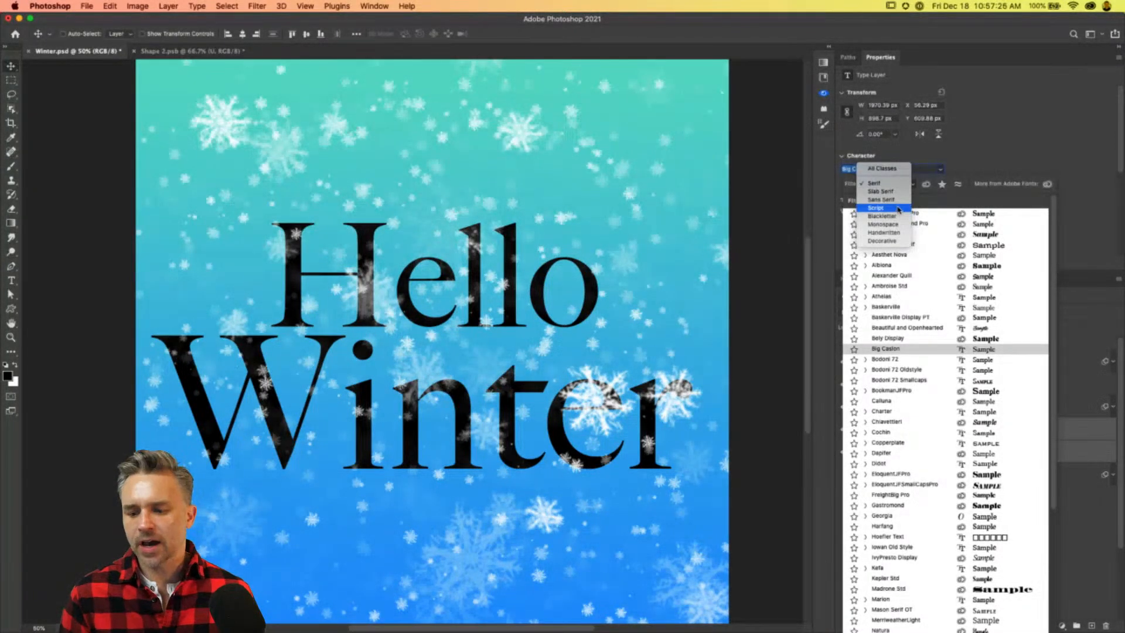
pyautogui.click(884, 233)
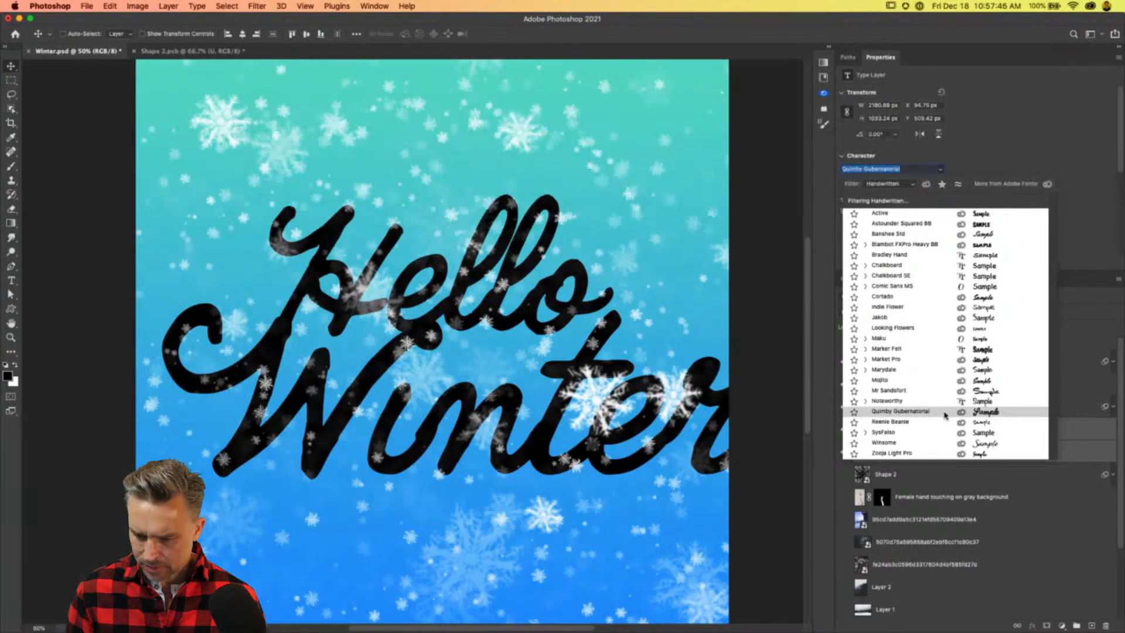
pyautogui.click(944, 414)
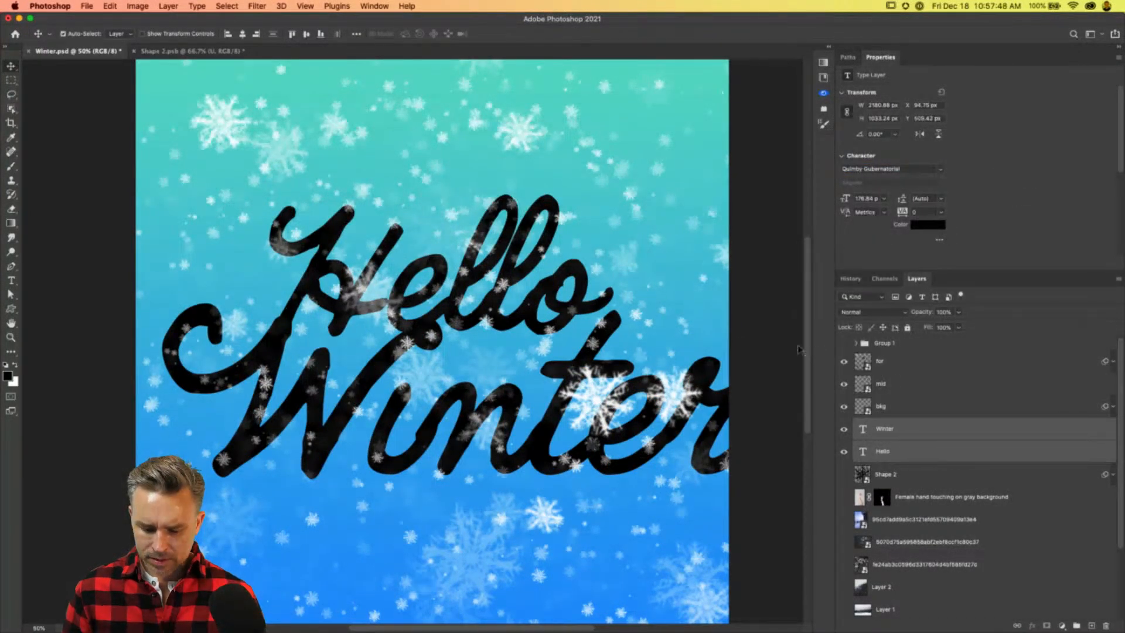
# Scale both text layers down to fit inside the canvas, reposition them, and move them between the for and mid layers.
pyautogui.press('super+t')
pyautogui.moveTo(760, 479); pyautogui.dragTo(672, 466)
pyautogui.press('Return')
pyautogui.moveTo(385, 385); pyautogui.dragTo(371, 401)
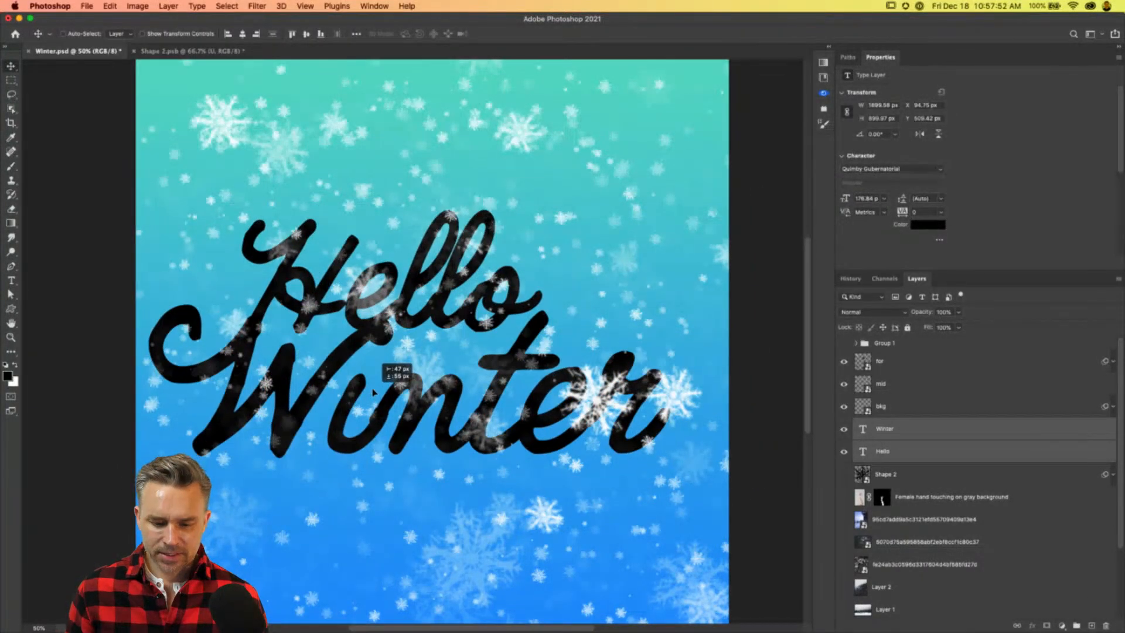
pyautogui.moveTo(897, 428); pyautogui.dragTo(891, 373)
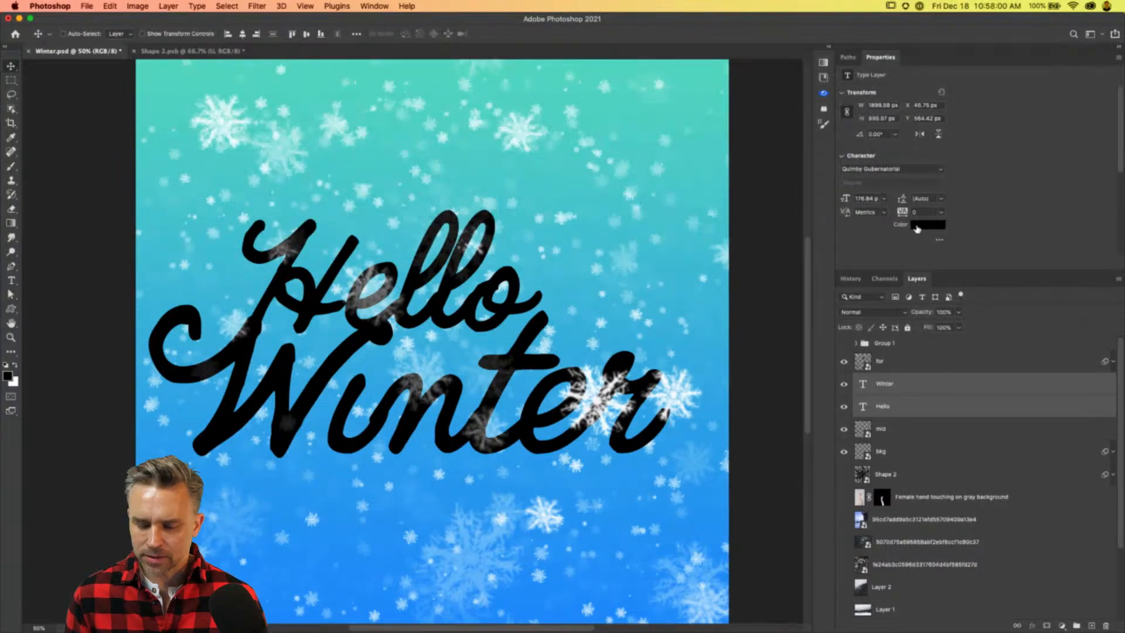
# Set the color of the Hello and Winter text to white (ffffff) and duplicate both text layers.
pyautogui.click(917, 226)
pyautogui.click(671, 214)
pyautogui.click(577, 396)
pyautogui.write('ffffff')
pyautogui.press('Return')
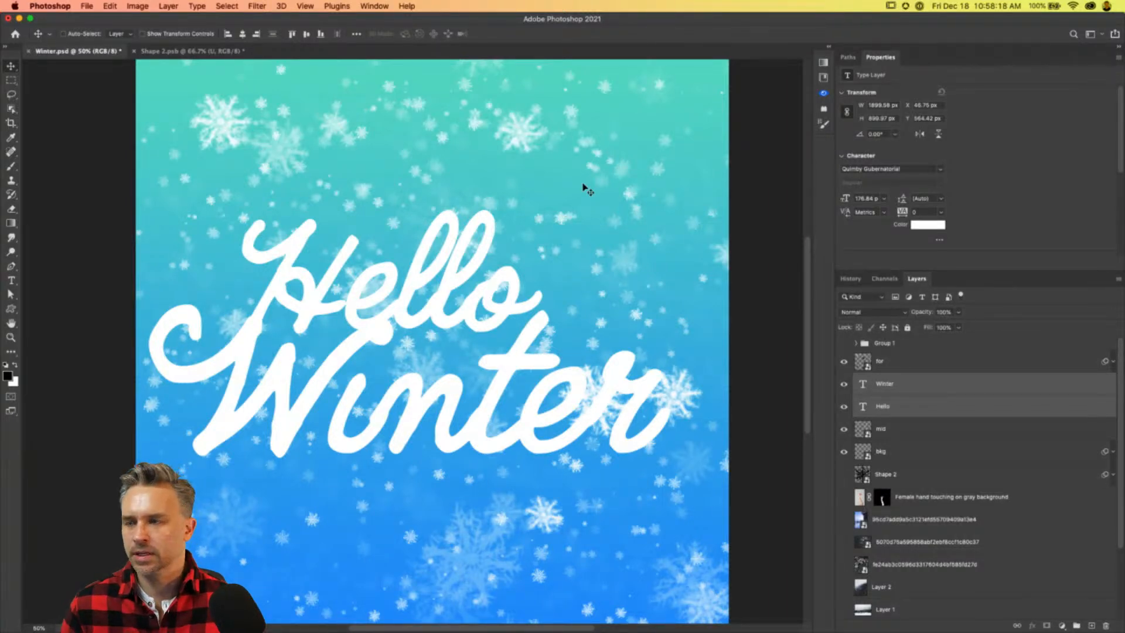
pyautogui.press('super+j')
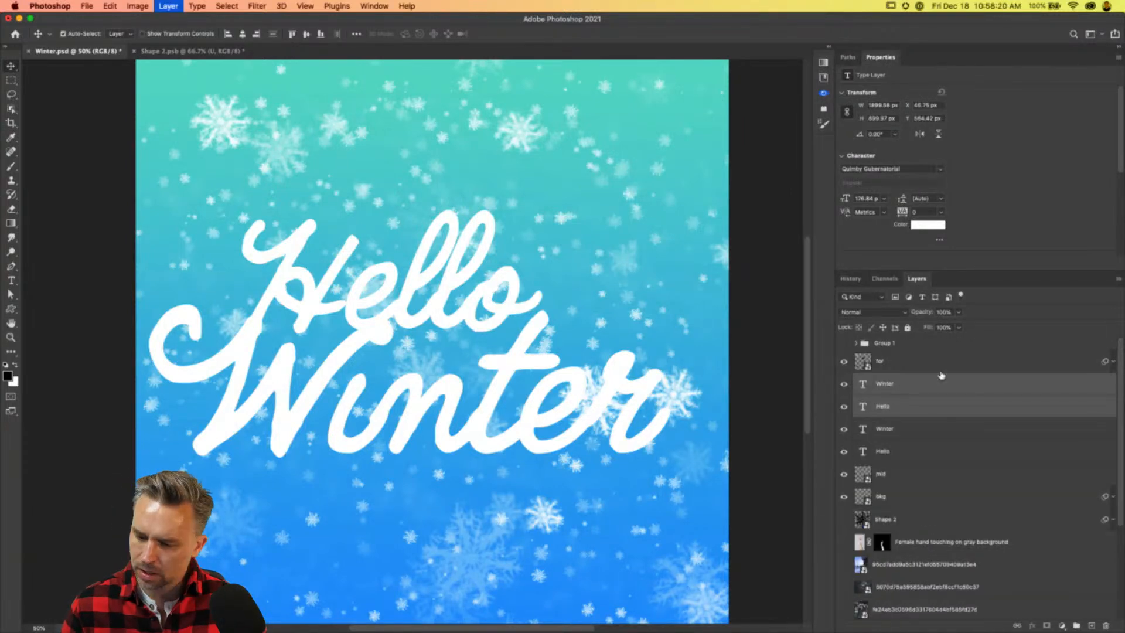
# Hide the lower pair of Winter and Hello script text layers.
pyautogui.click(843, 428)
pyautogui.click(844, 452)
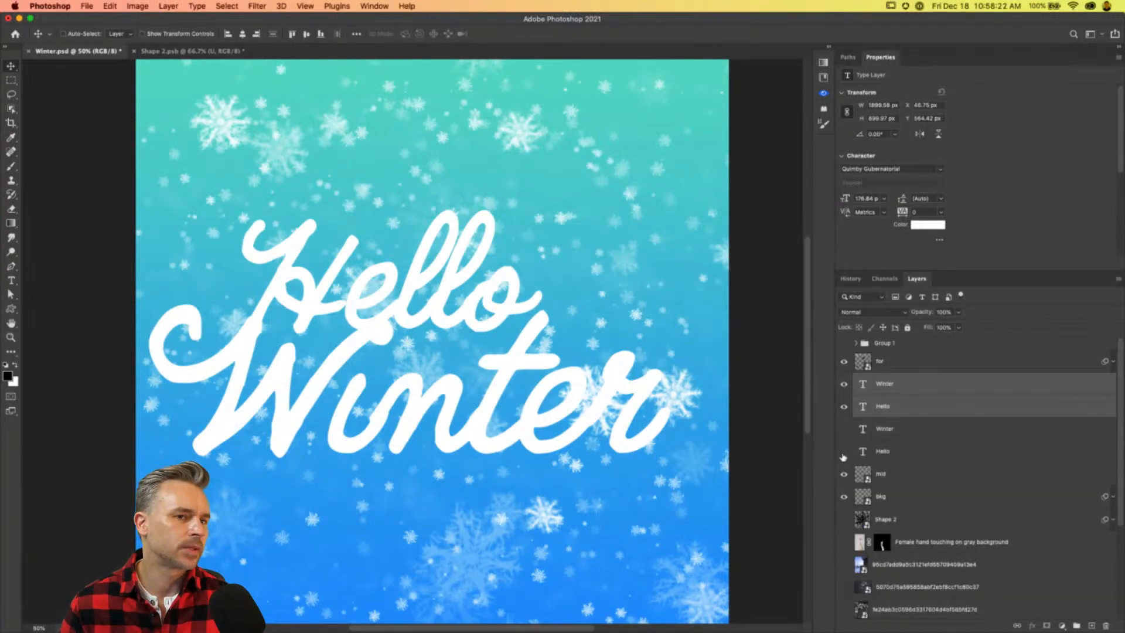
pyautogui.press('j')
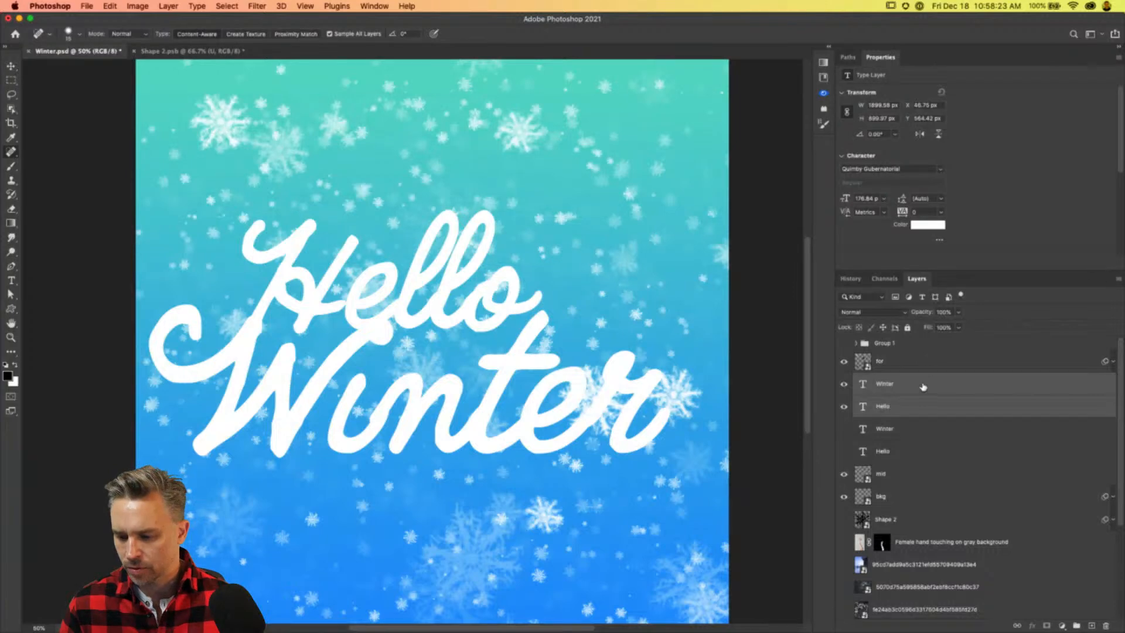
# Change the font of the visible Winter and Hello text layers to Adobe Garamond Pro, filtering fonts by Serif, and select only Hello.
pyautogui.click(922, 386)
pyautogui.keyDown('shift'); pyautogui.click(915, 410); pyautogui.keyUp('shift')
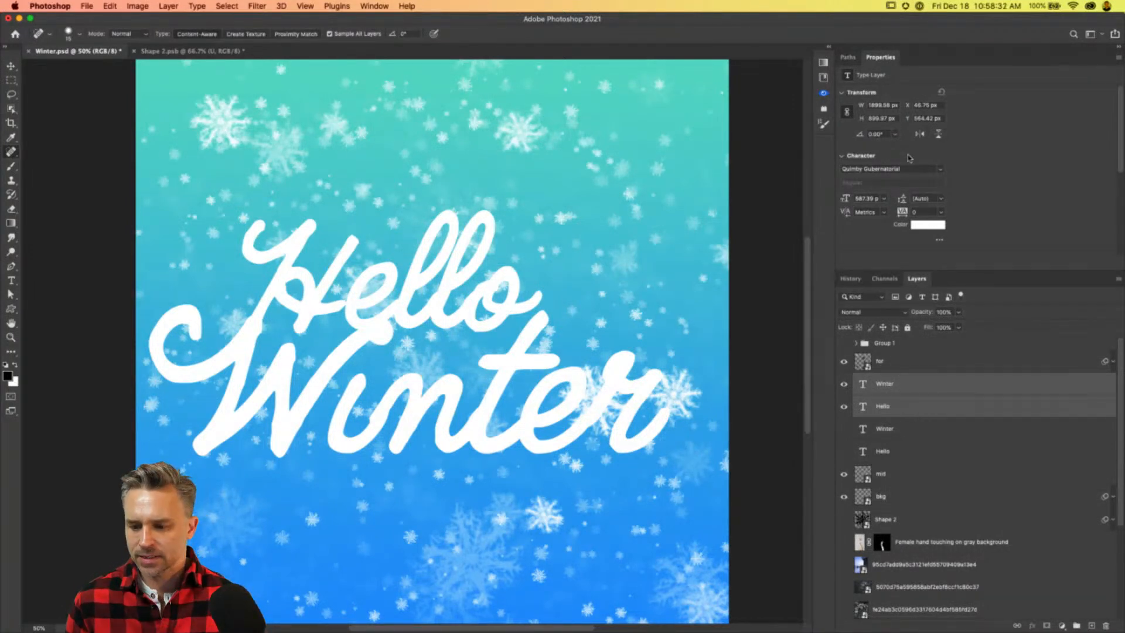
pyautogui.click(940, 169)
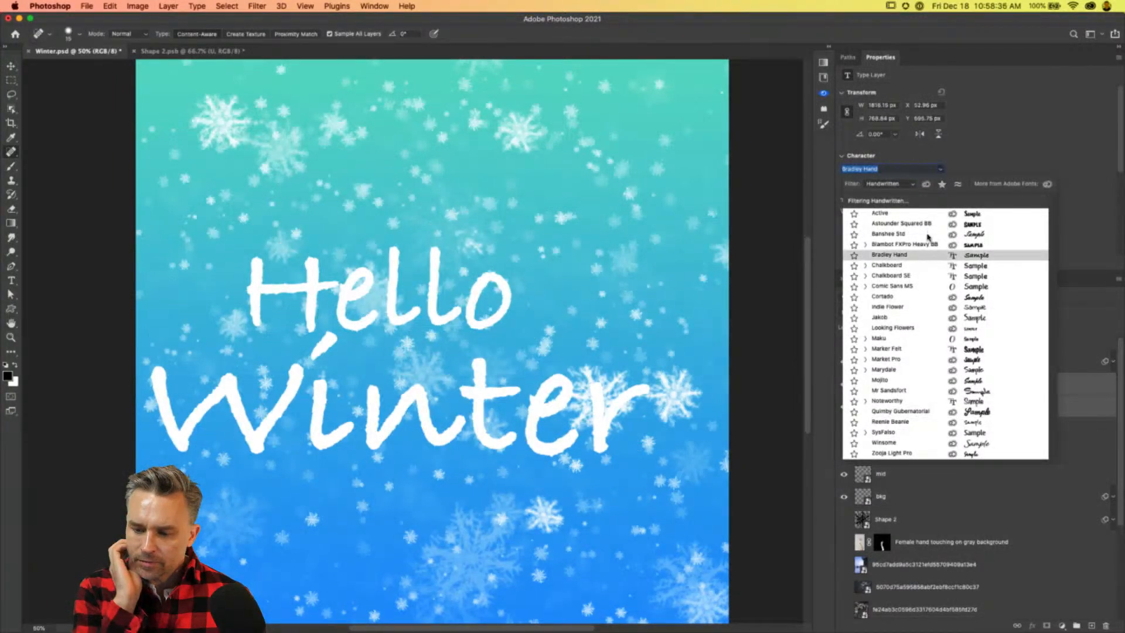
pyautogui.click(895, 186)
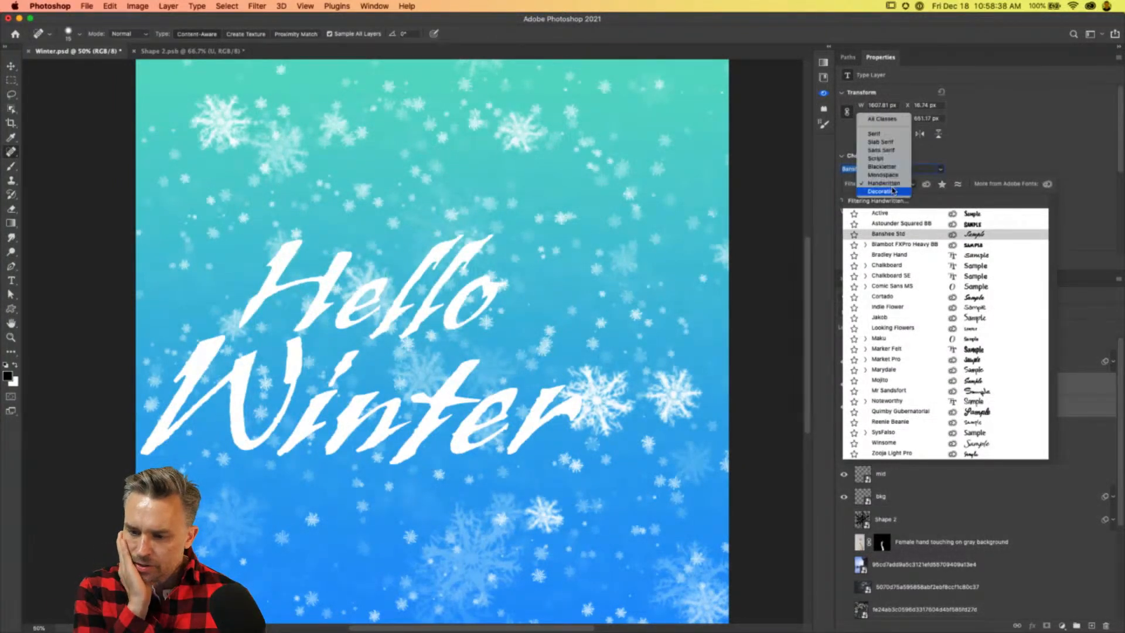
pyautogui.click(889, 138)
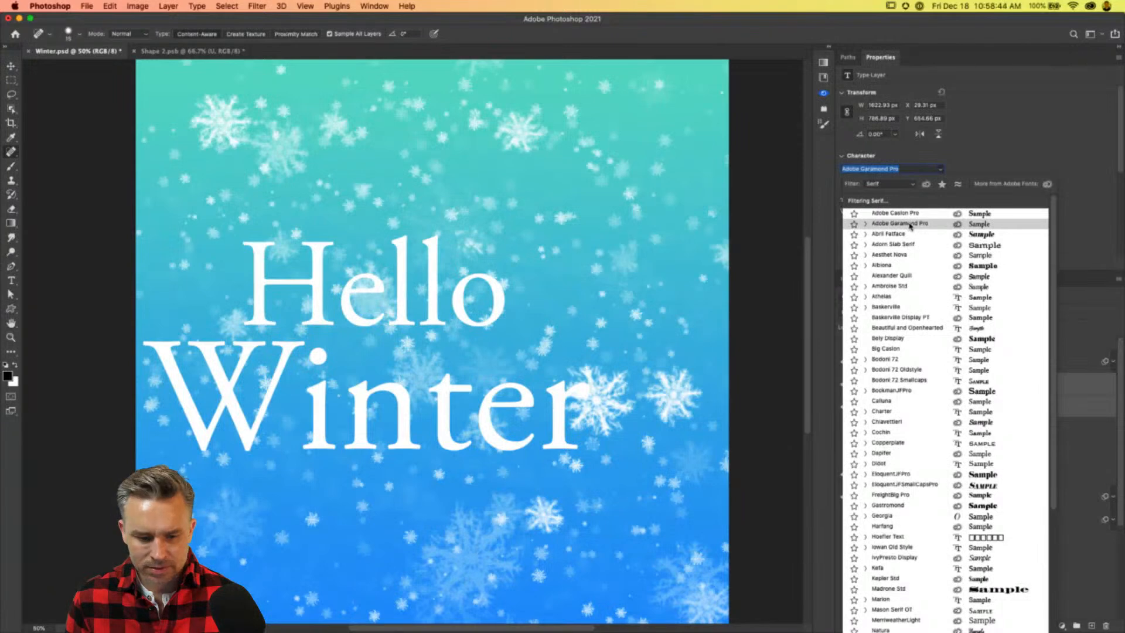
pyautogui.click(910, 225)
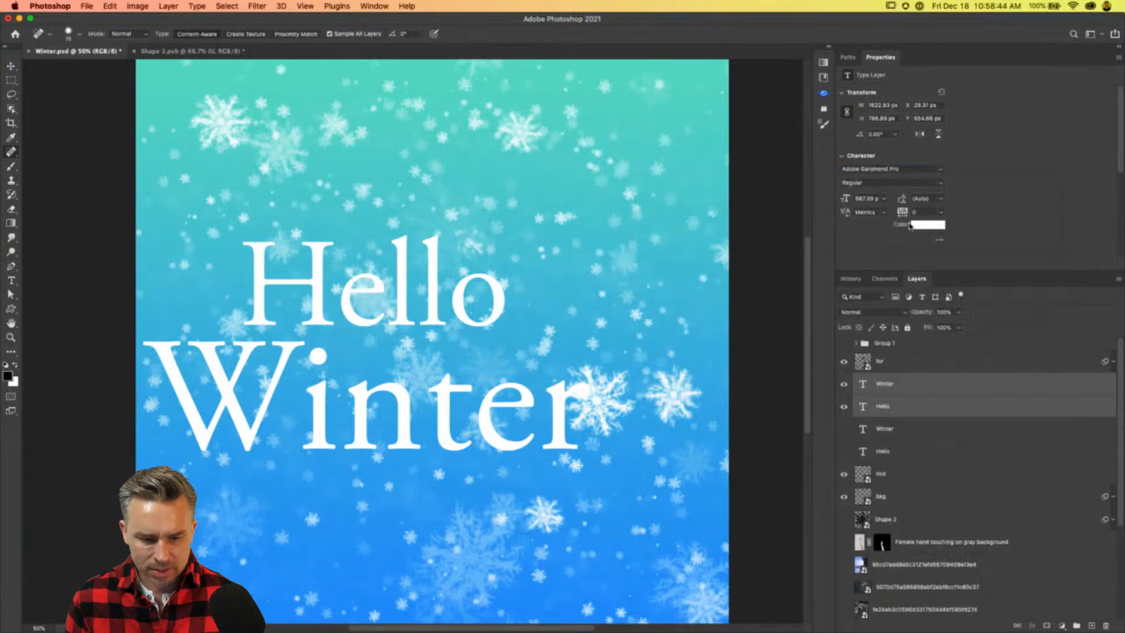
pyautogui.click(905, 407)
pyautogui.click(386, 296)
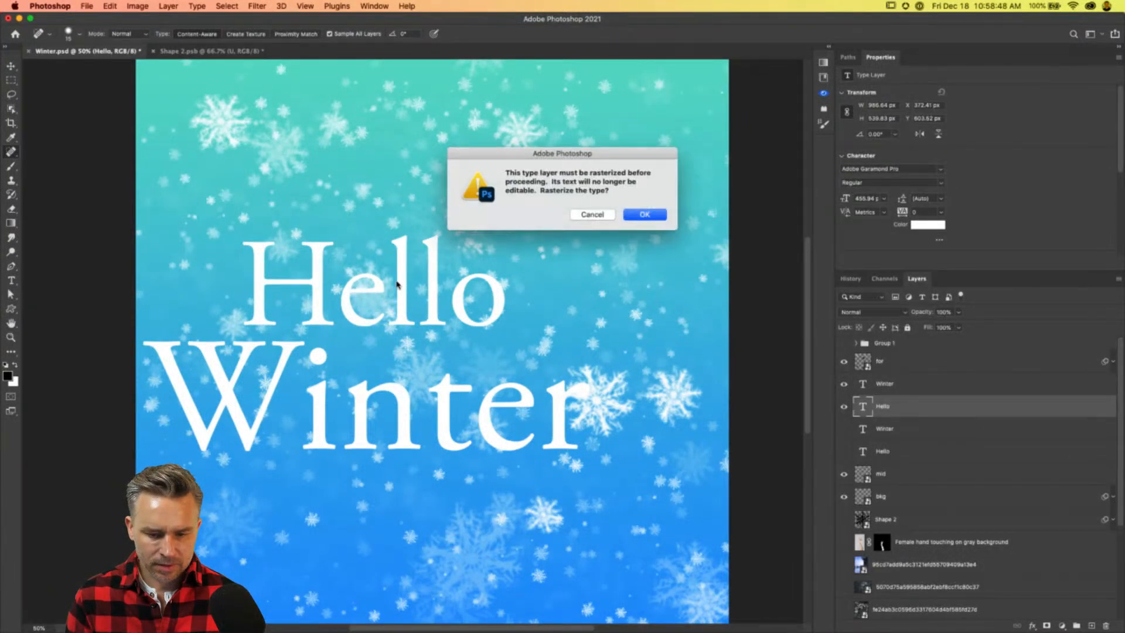
pyautogui.press('Return')
pyautogui.press('super+z')
# Move the Hello text slightly to the right above Winter.
pyautogui.click(11, 66)
pyautogui.moveTo(282, 266); pyautogui.dragTo(313, 265)
# Set both visible text layers, Hello and Winter, to All Caps.
pyautogui.press('t')
pyautogui.keyDown('shift'); pyautogui.click(896, 384); pyautogui.keyUp('shift')
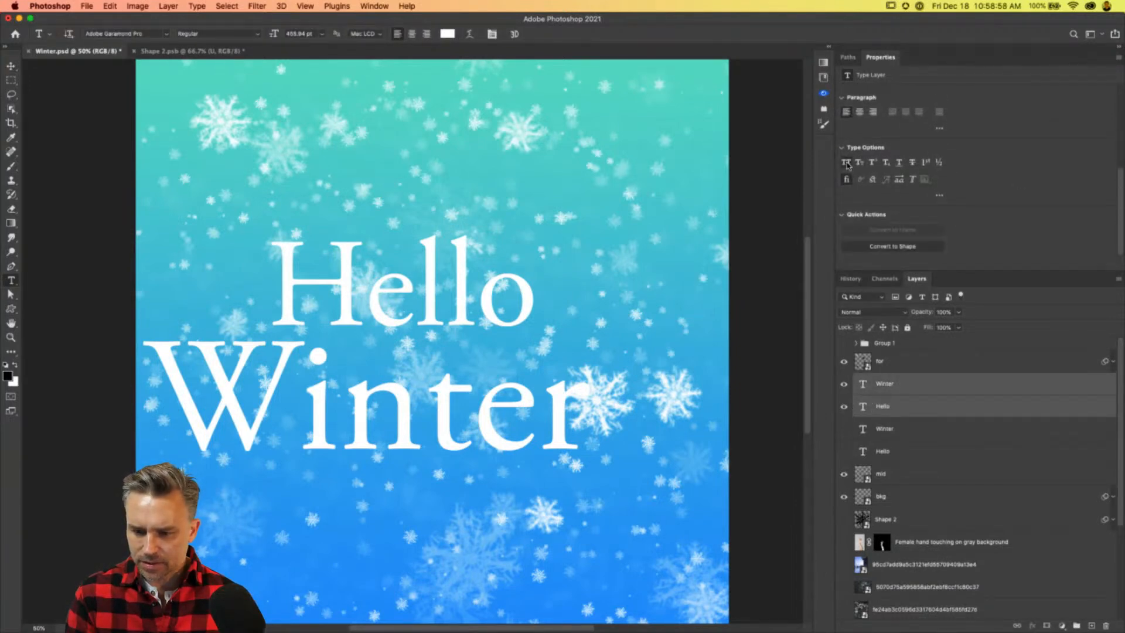
pyautogui.click(845, 162)
pyautogui.scroll(1, 497, 348)
pyautogui.click(497, 348)
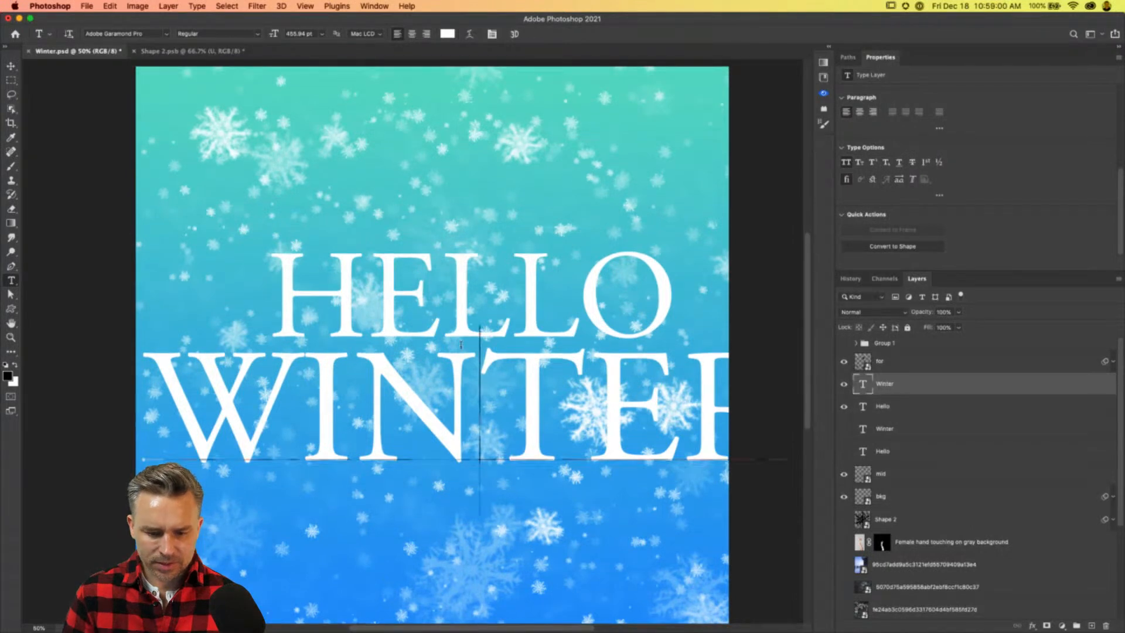
# Scale the Hello and Winter text down together to fit inside the canvas and centre them horizontally.
pyautogui.click(10, 66)
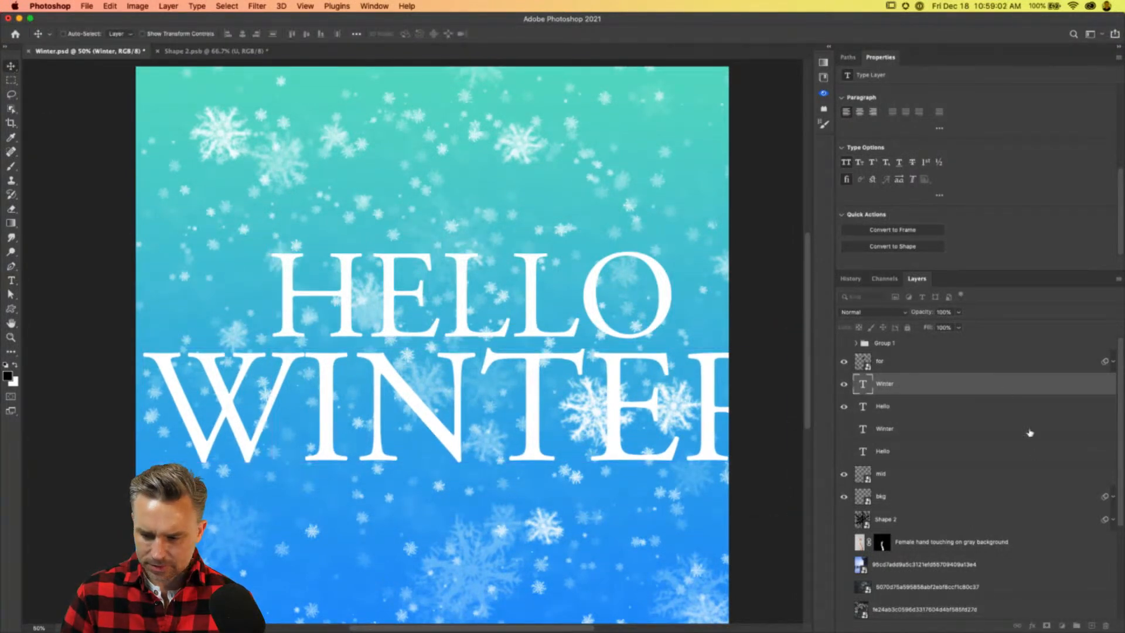
pyautogui.keyDown('shift'); pyautogui.click(913, 403); pyautogui.keyUp('shift')
pyautogui.press('super+t')
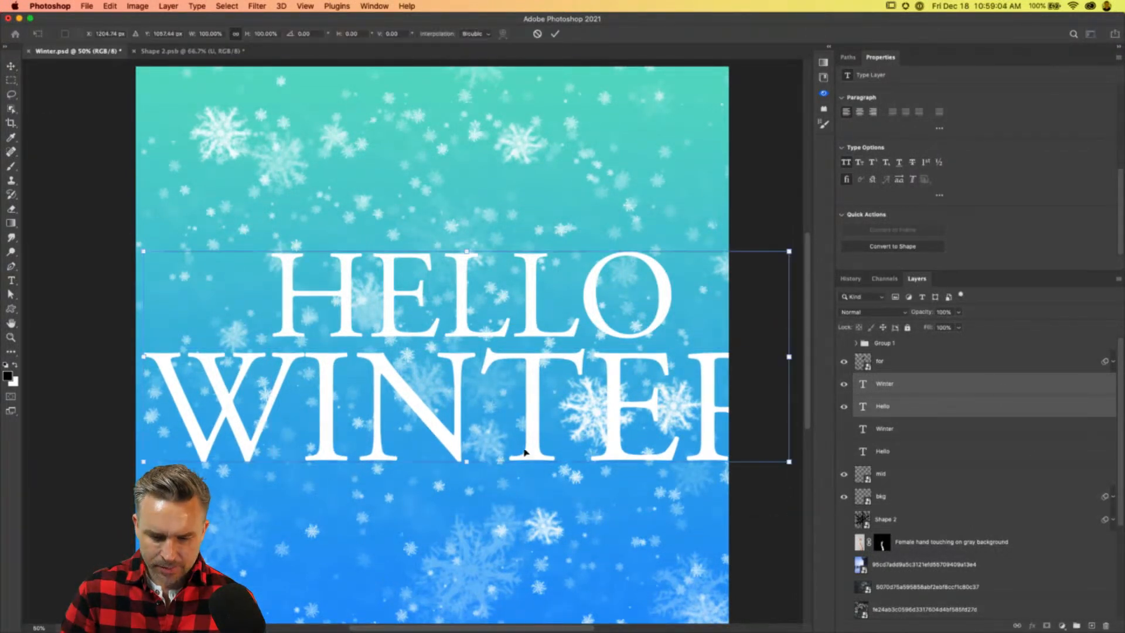
pyautogui.moveTo(788, 461); pyautogui.dragTo(659, 423)
pyautogui.press('Return')
pyautogui.moveTo(270, 371); pyautogui.dragTo(291, 383)
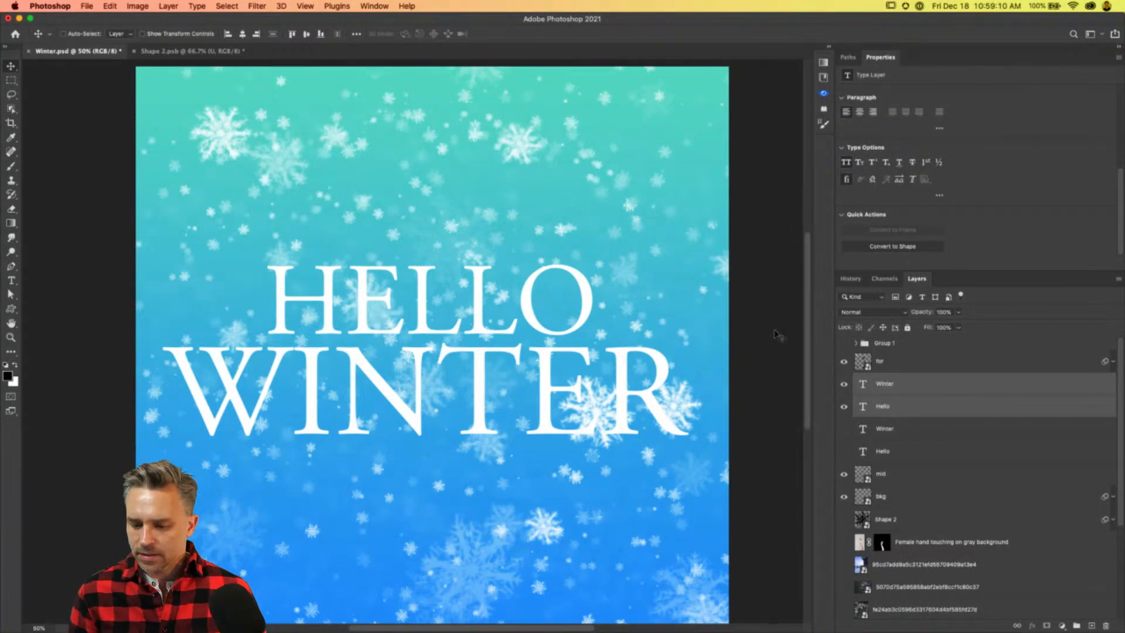
# Hide the for, mid and bkg snowflake layers, and keep a hidden duplicate of the all-caps Winter and Hello text.
pyautogui.click(844, 362)
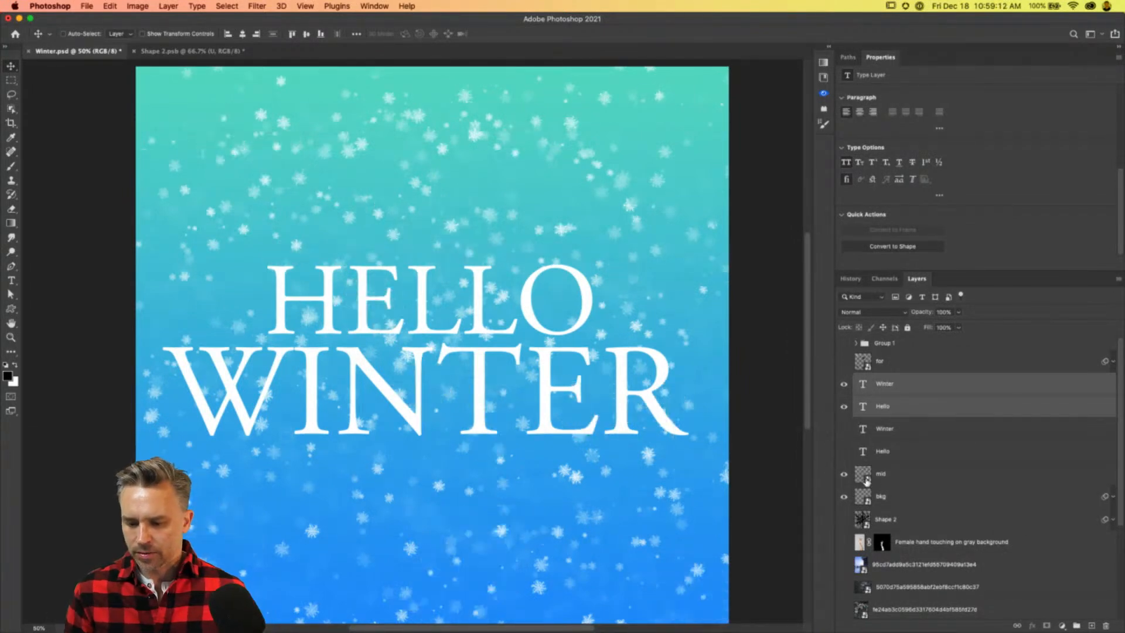
pyautogui.moveTo(842, 477); pyautogui.dragTo(842, 505)
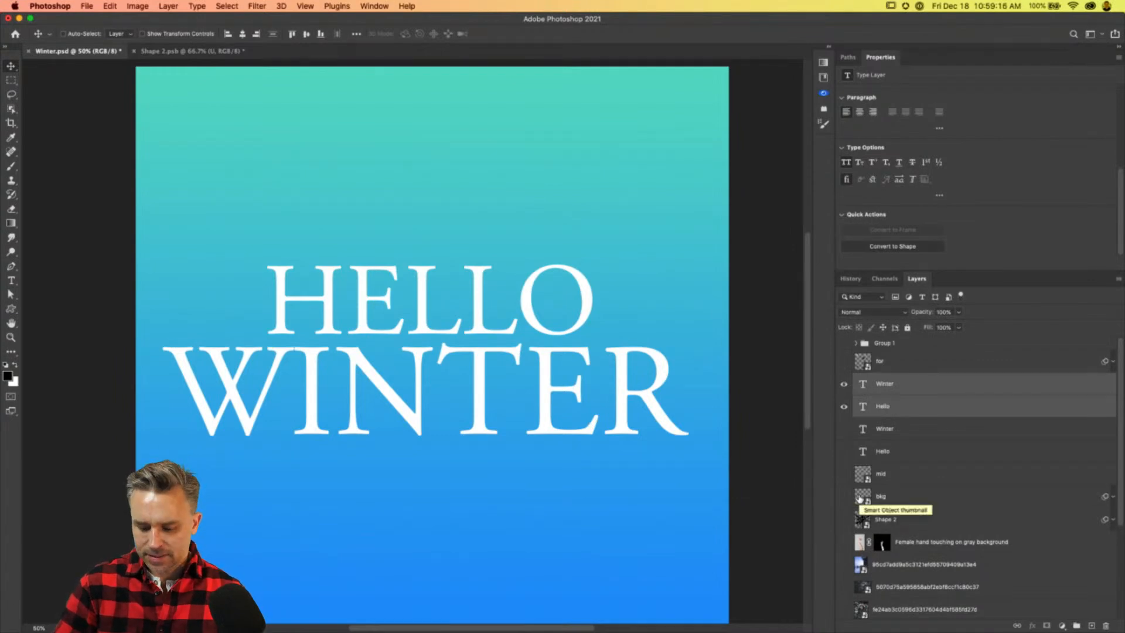
pyautogui.press('super+j')
pyautogui.moveTo(845, 429); pyautogui.dragTo(846, 445)
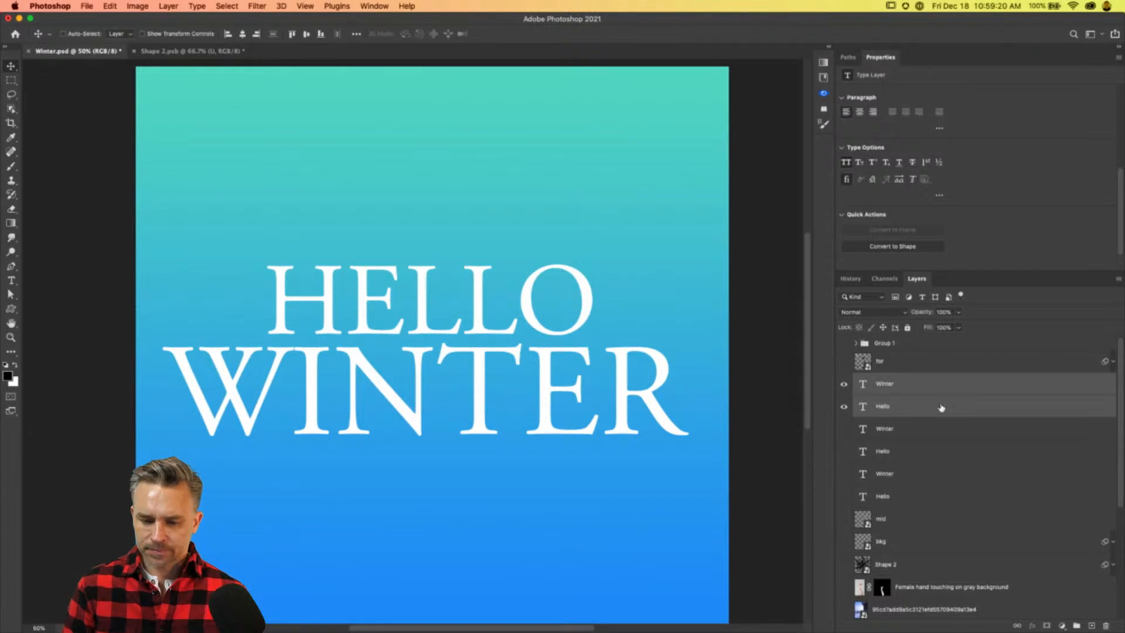
# Rotate the visible Hello and Winter text 90 degrees clockwise, scale it to about 32%, and place it near the middle of the canvas.
pyautogui.press('super+t')
pyautogui.moveTo(175, 231); pyautogui.dragTo(472, 197)
pyautogui.moveTo(344, 93); pyautogui.dragTo(448, 443)
pyautogui.moveTo(486, 518); pyautogui.dragTo(451, 341)
pyautogui.press('Return')
pyautogui.press('super+equal')
pyautogui.press('super+equal')
pyautogui.press('super+equal')
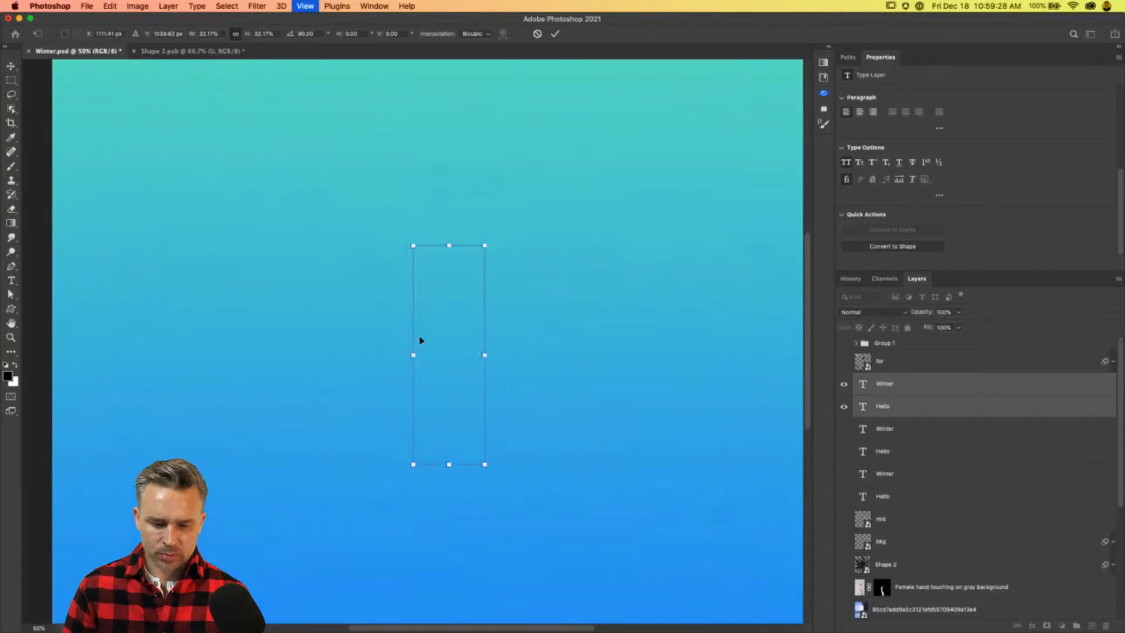
pyautogui.moveTo(447, 296); pyautogui.dragTo(399, 291)
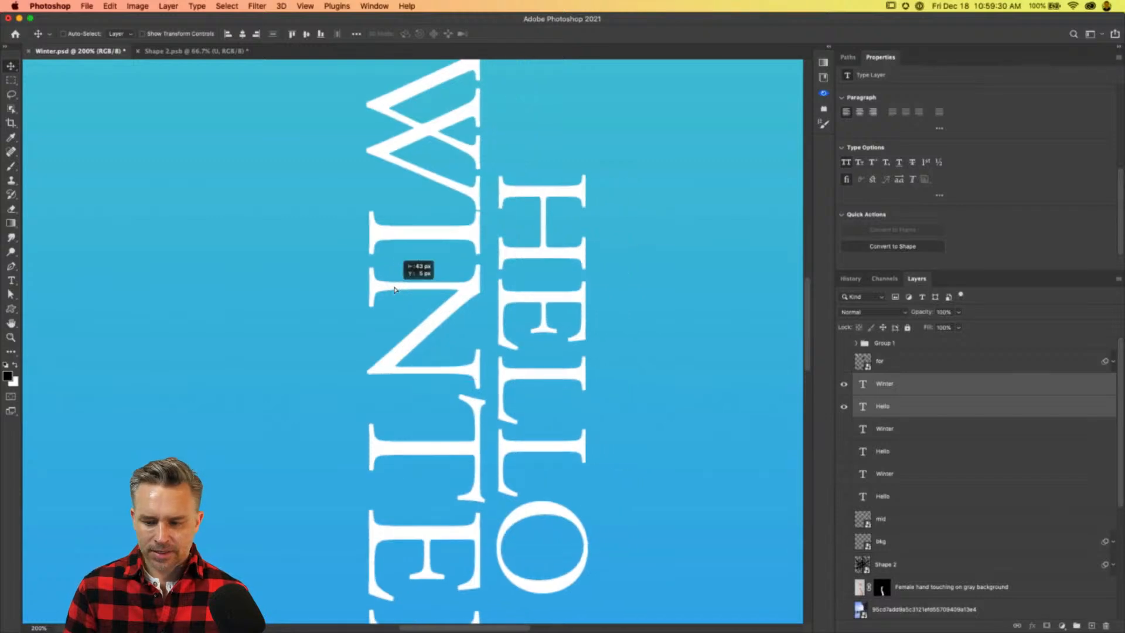
# Convert the two rotated text layers into one smart object and open the Wind filter for it.
pyautogui.press('super+shift+o')
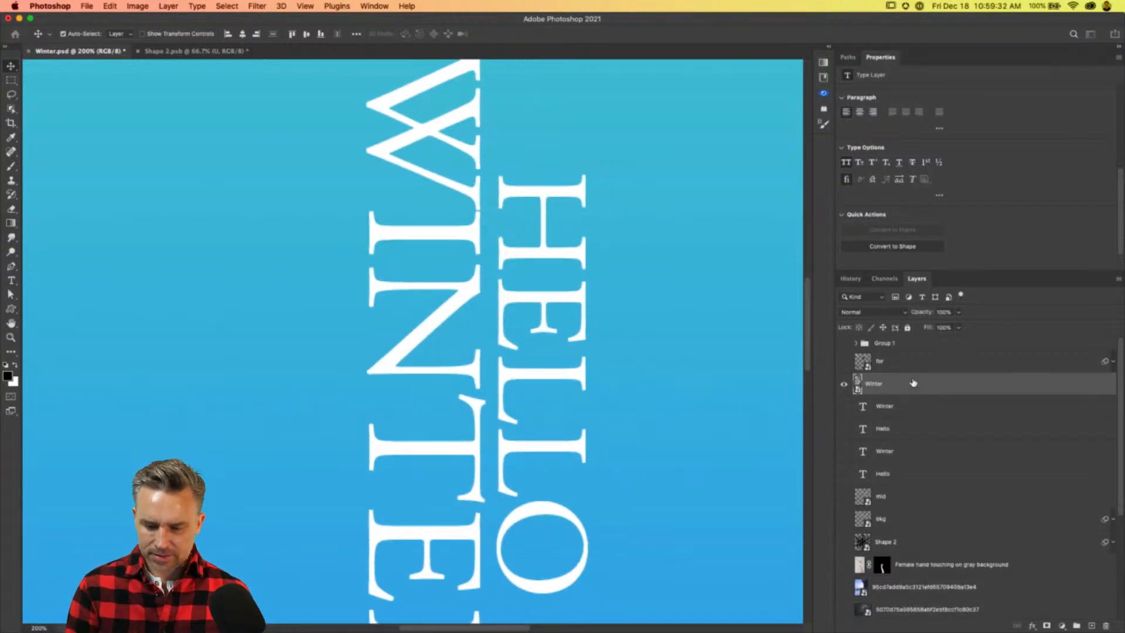
pyautogui.click(257, 6)
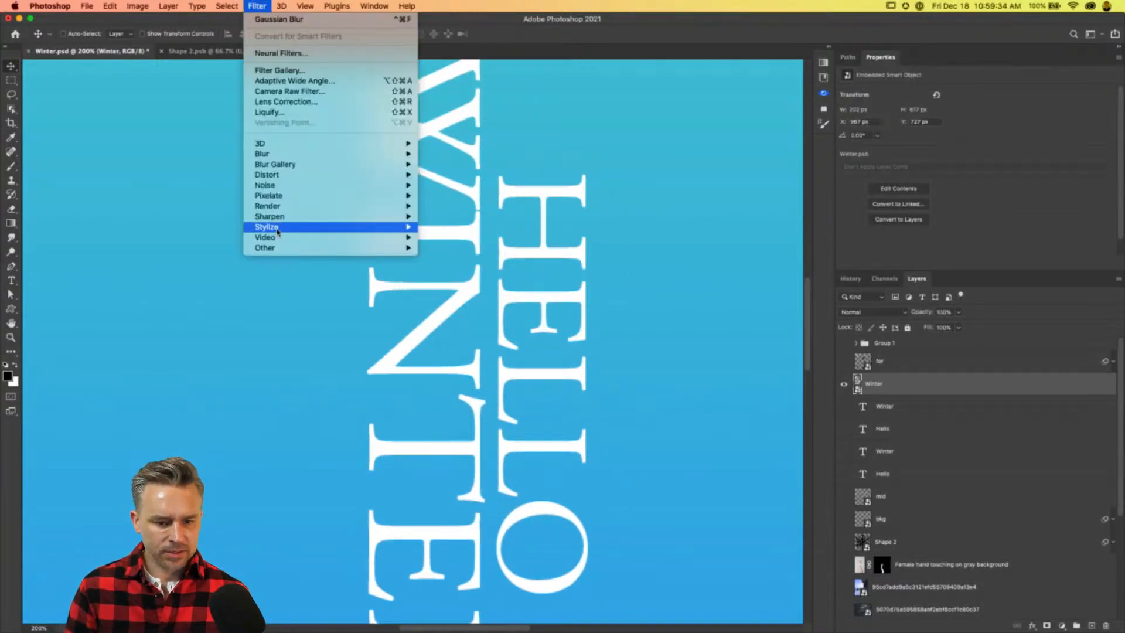
pyautogui.moveTo(276, 216)
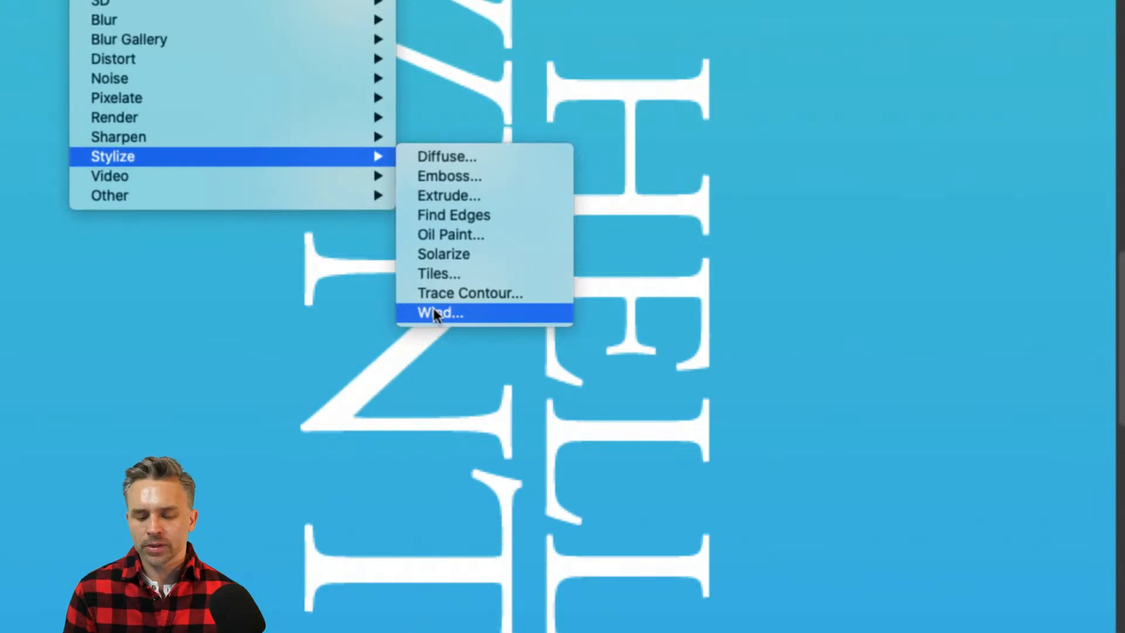
pyautogui.click(434, 310)
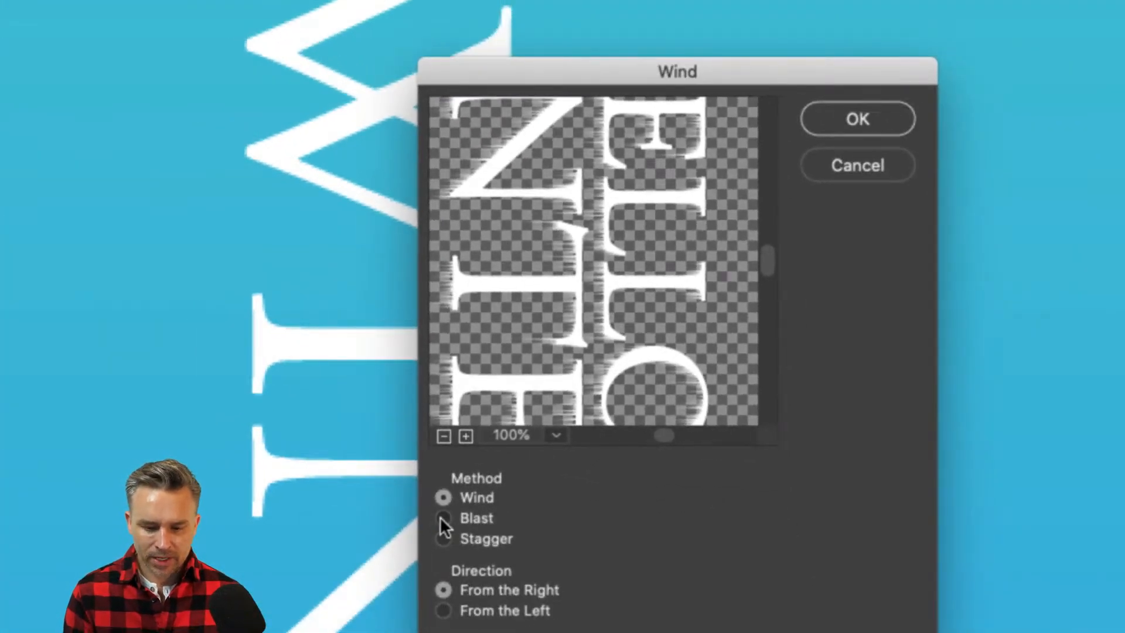
# Preview the Blast and Stagger methods of the Wind filter on the text.
pyautogui.click(443, 518)
pyautogui.moveTo(477, 346); pyautogui.dragTo(511, 325)
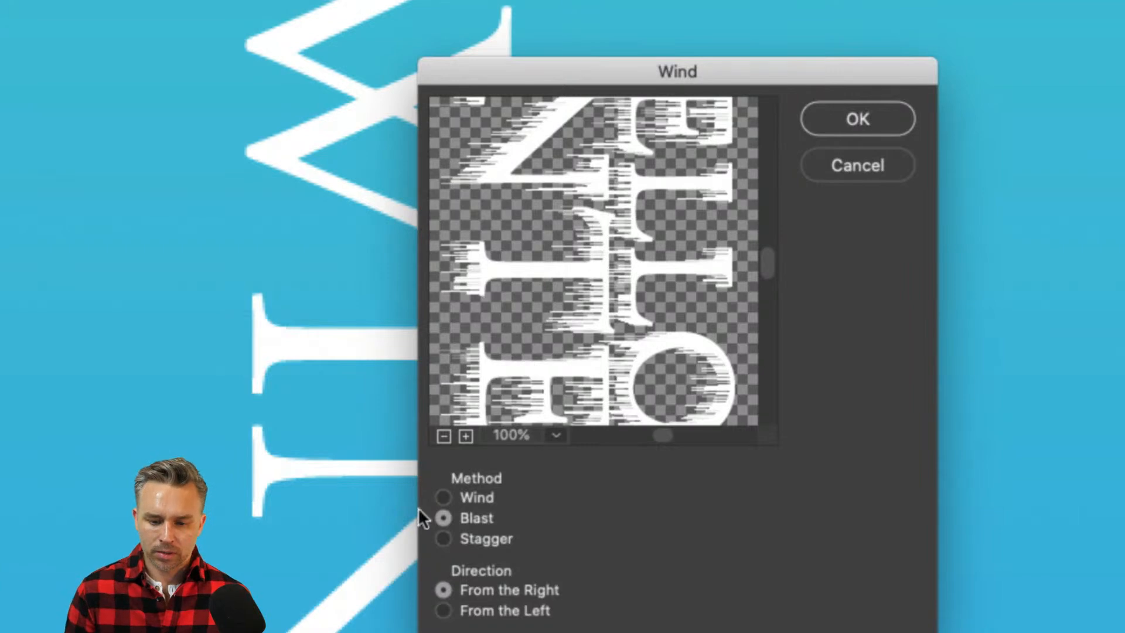
pyautogui.click(440, 540)
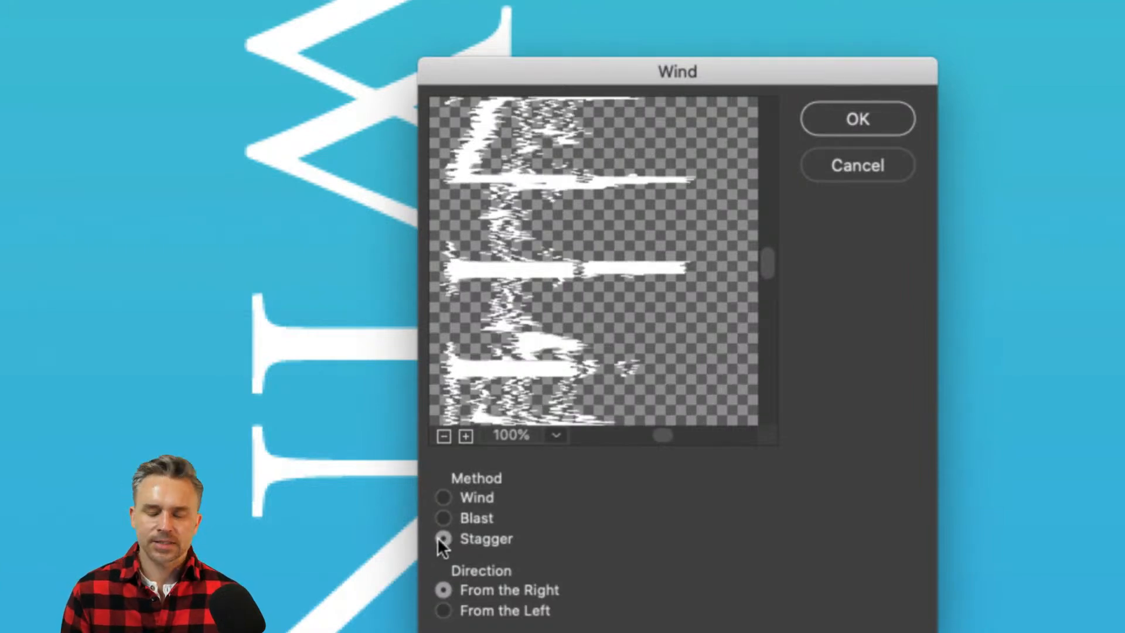
# Apply the Wind filter to the smart object with the Wind method and direction From the Right.
pyautogui.click(443, 498)
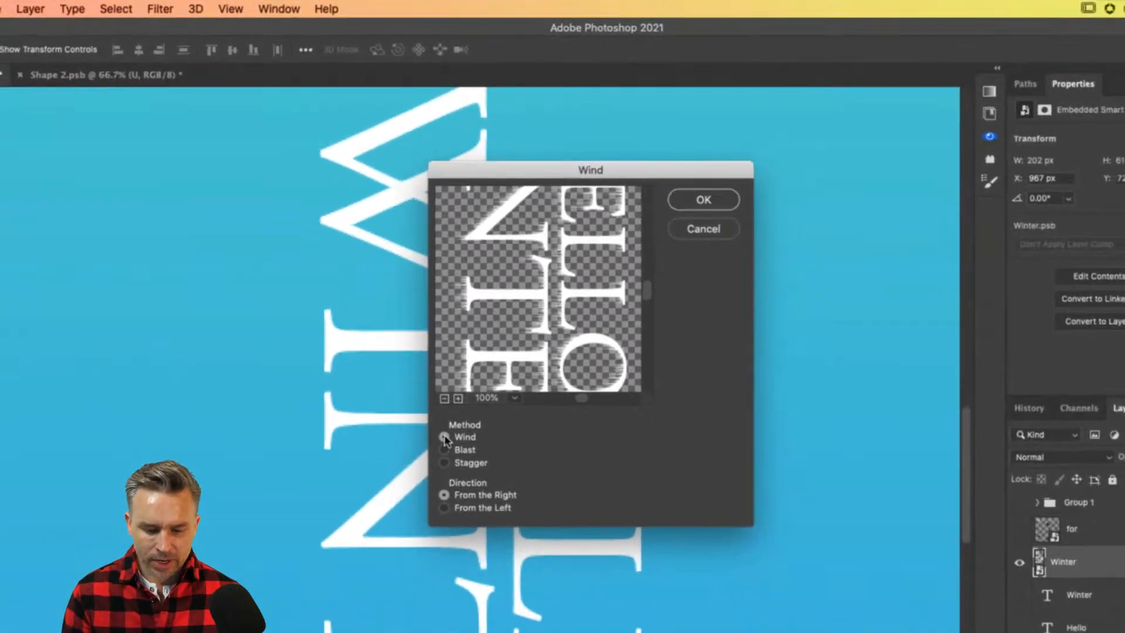
pyautogui.click(443, 509)
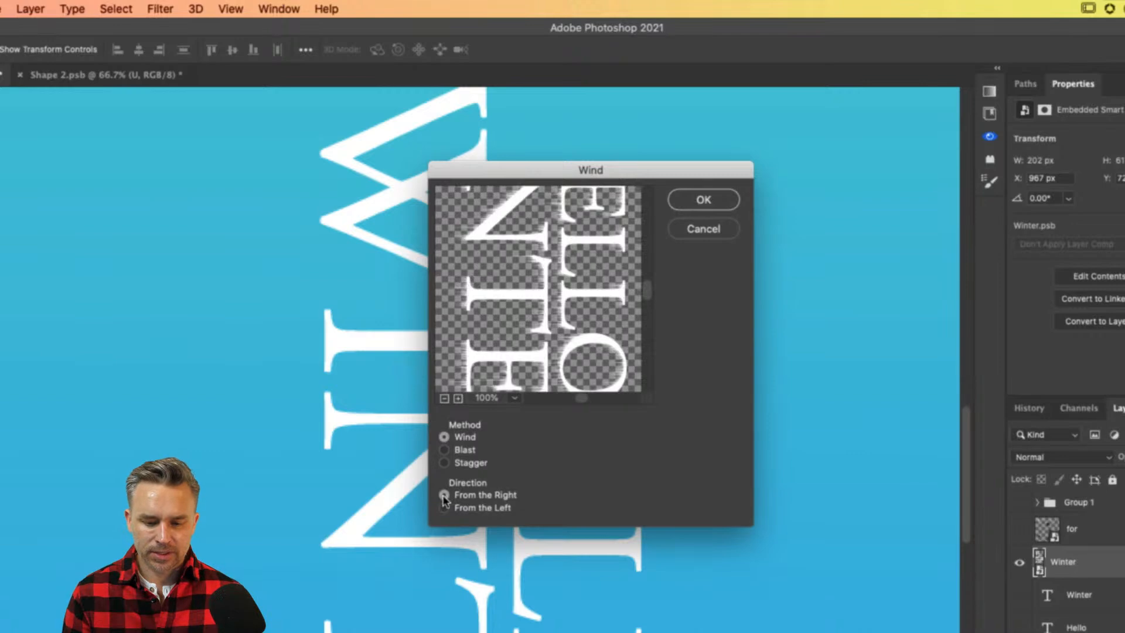
pyautogui.click(708, 199)
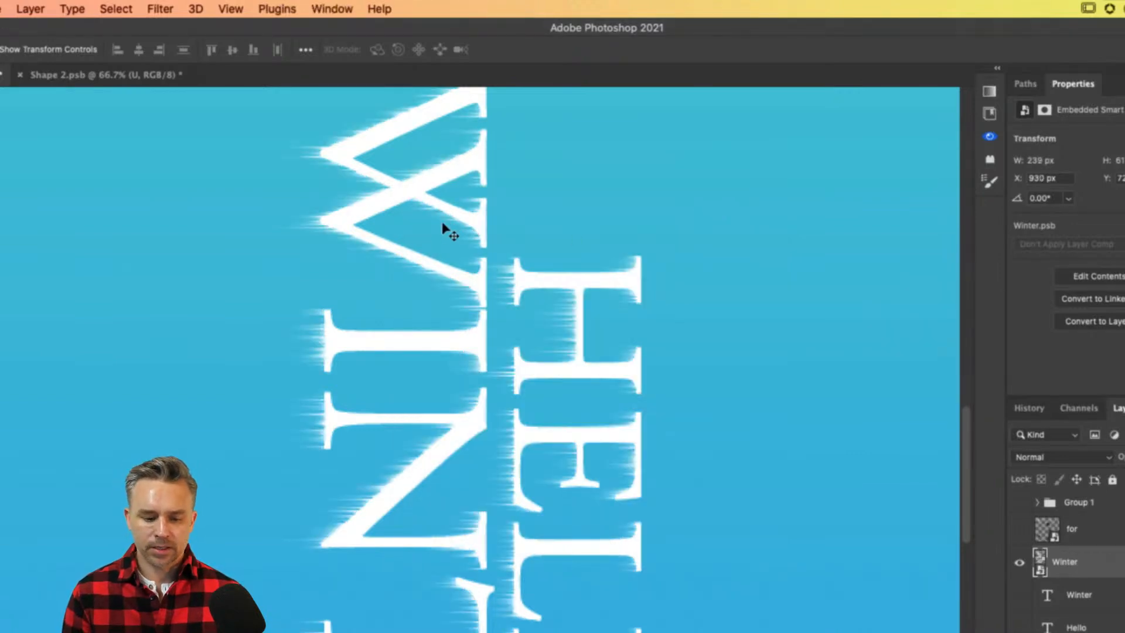
# Try rotating the wind-filtered smart object back to horizontal and enlarging it, and undo the transform.
pyautogui.press('super+minus')
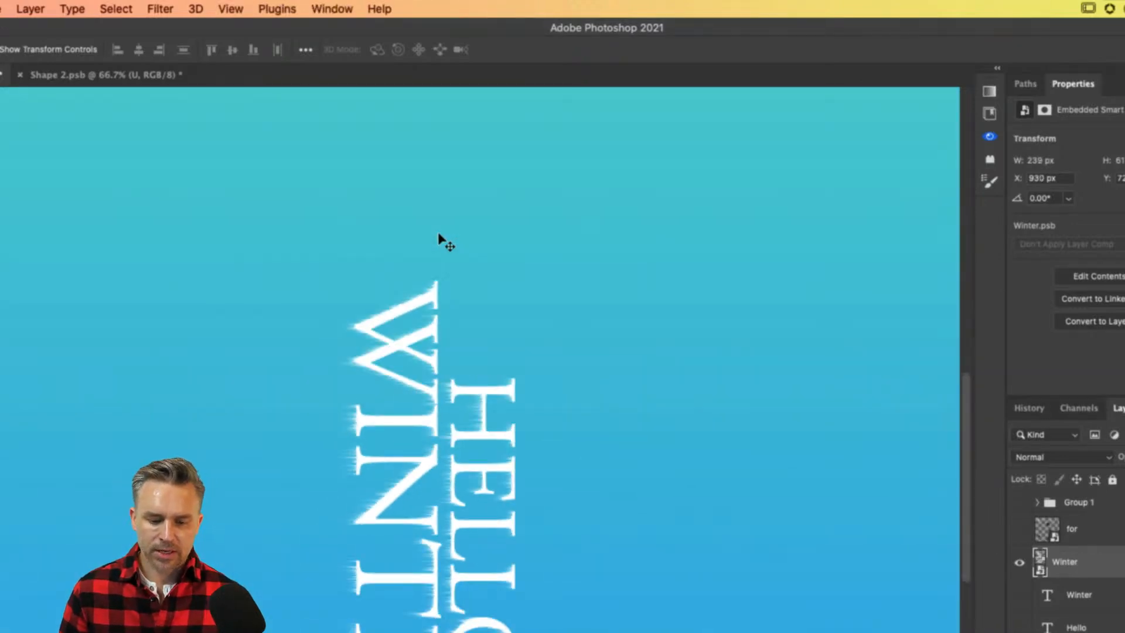
pyautogui.scroll(-5, 341, 327)
pyautogui.press('super+t')
pyautogui.moveTo(358, 106); pyautogui.dragTo(167, 510)
pyautogui.moveTo(229, 296); pyautogui.dragTo(18, 148)
pyautogui.press('Return')
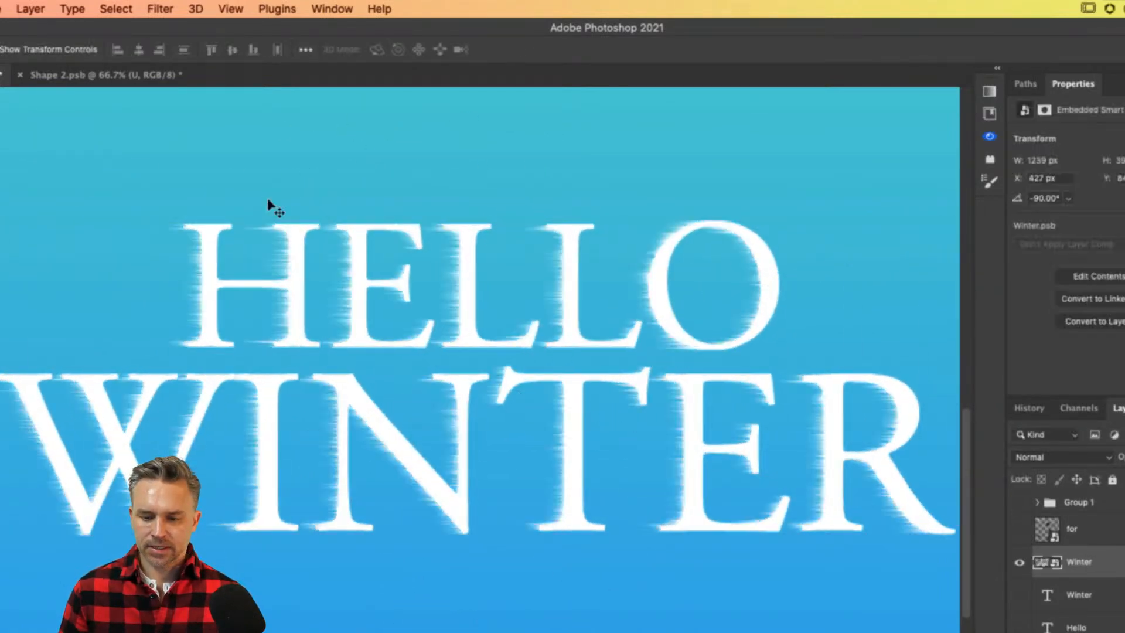
pyautogui.hotkey('ctrl', 'z')
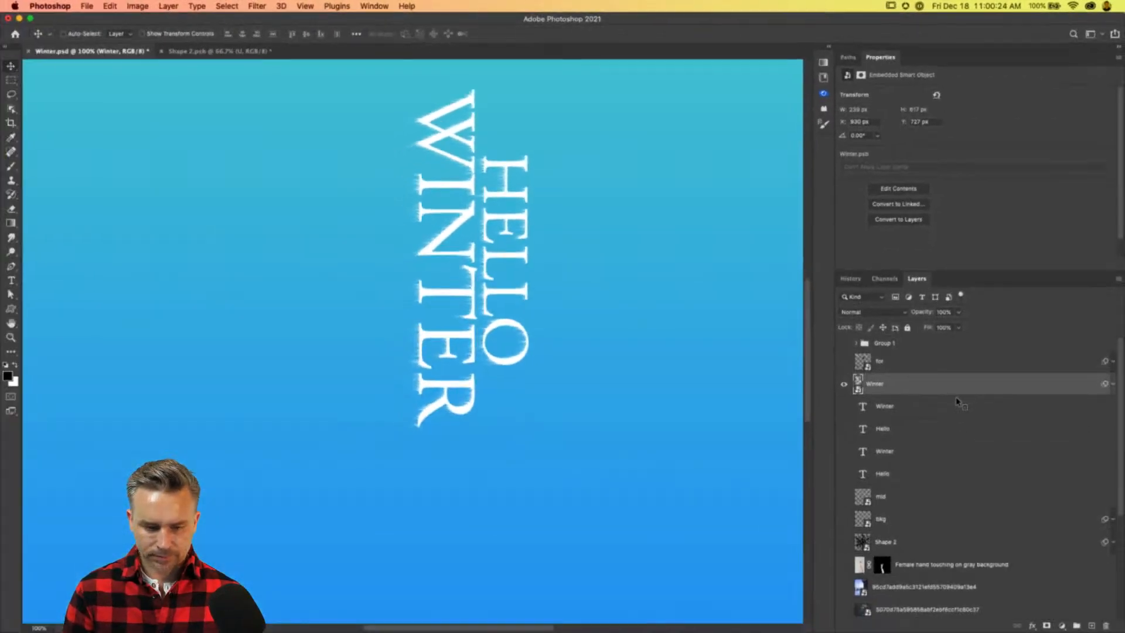
# Rasterize the wind-filtered Winter layer, and rotate it back to horizontal, enlarged to about 1253 px wide and centred on the canvas.
pyautogui.rightClick(1051, 387)
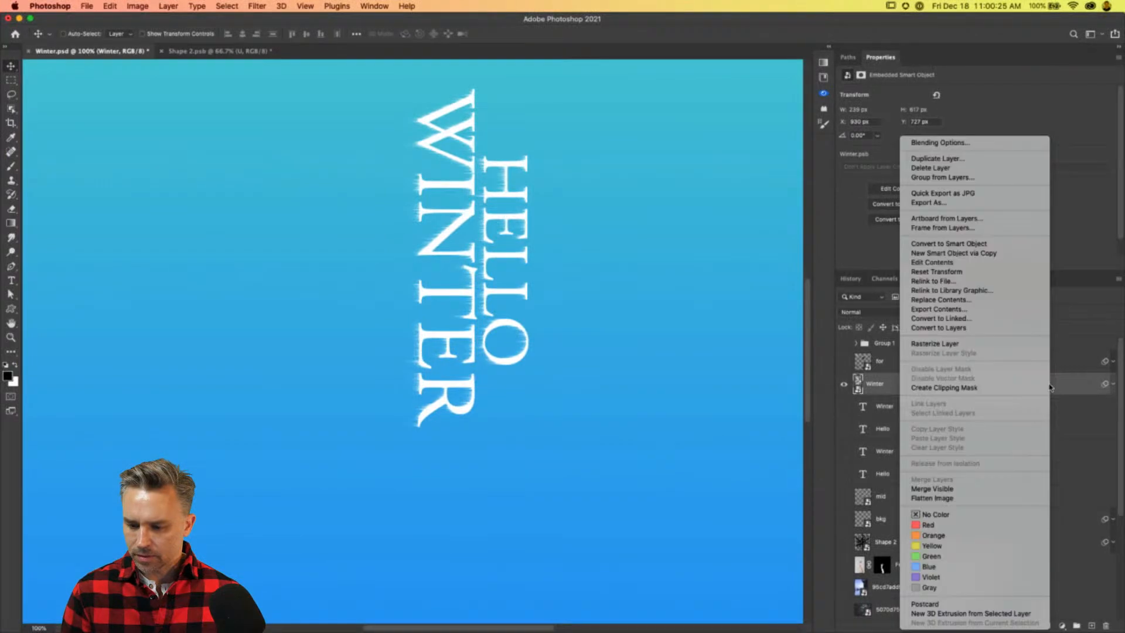
pyautogui.click(978, 344)
pyautogui.hotkey('ctrl', 't')
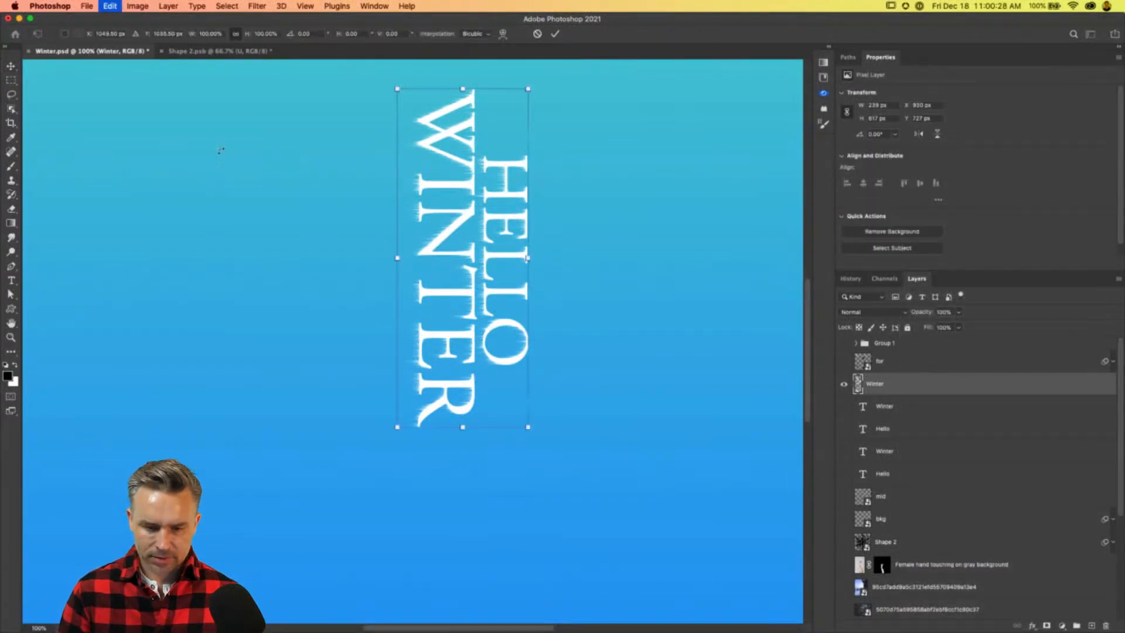
pyautogui.moveTo(559, 468); pyautogui.dragTo(147, 451)
pyautogui.press('Return')
pyautogui.moveTo(409, 278); pyautogui.dragTo(356, 358)
# Apply Levels to the rasterized Winter layer with the input black level at 127, and duplicate the layer.
pyautogui.press('super+minus')
pyautogui.press('super+equal')
pyautogui.press('super+equal')
pyautogui.press('super+equal')
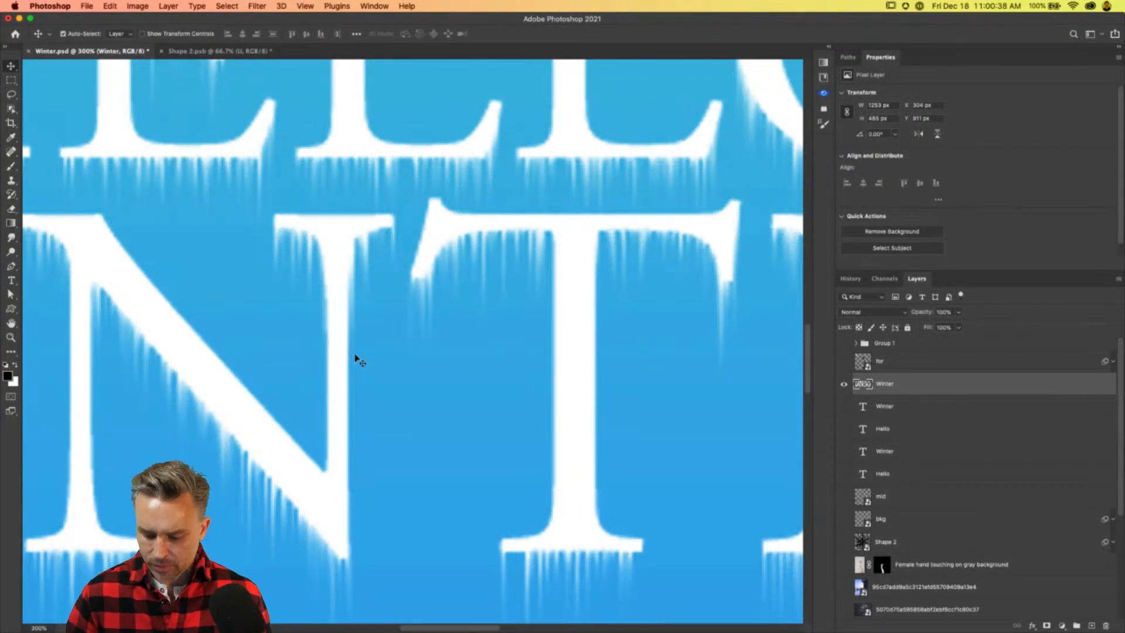
pyautogui.press('super+l')
pyautogui.moveTo(747, 316); pyautogui.dragTo(818, 317)
pyautogui.moveTo(888, 318); pyautogui.dragTo(801, 316)
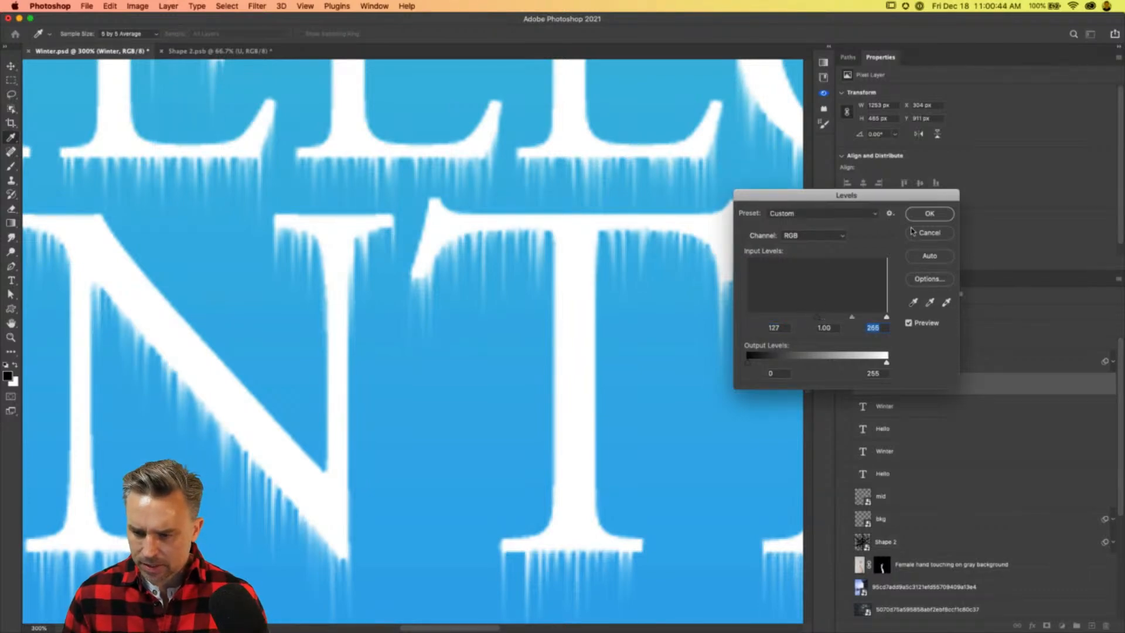
pyautogui.press('Return')
pyautogui.press('super+j')
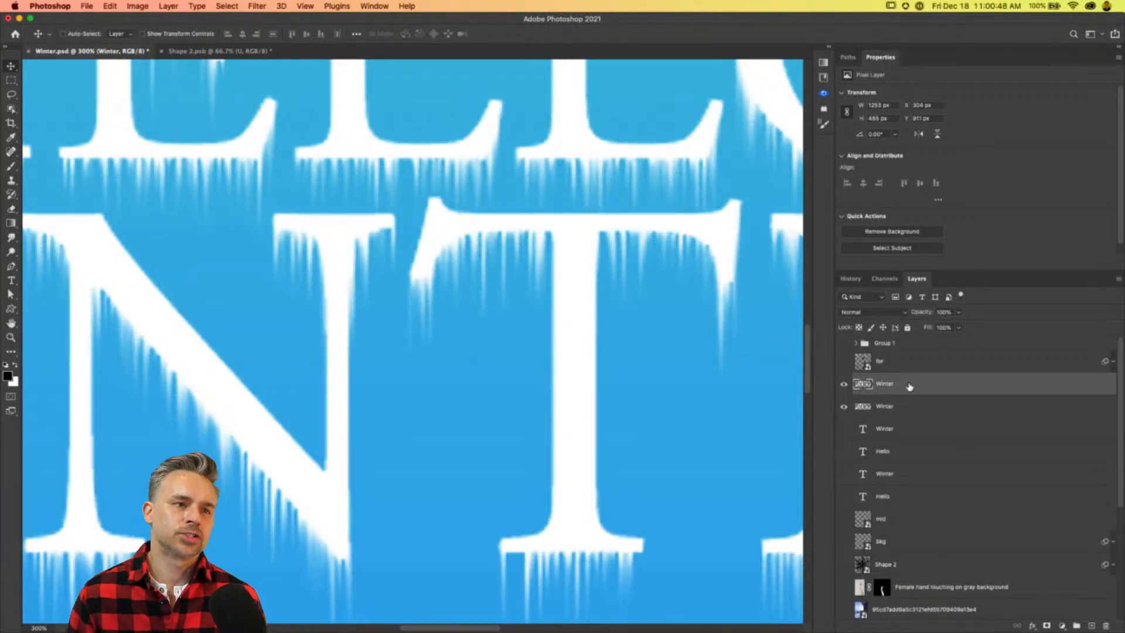
# Duplicate the wind-filtered Winter layer twice more and merge the four stacked pixel copies into one layer.
pyautogui.press('super+j')
pyautogui.press('super+j')
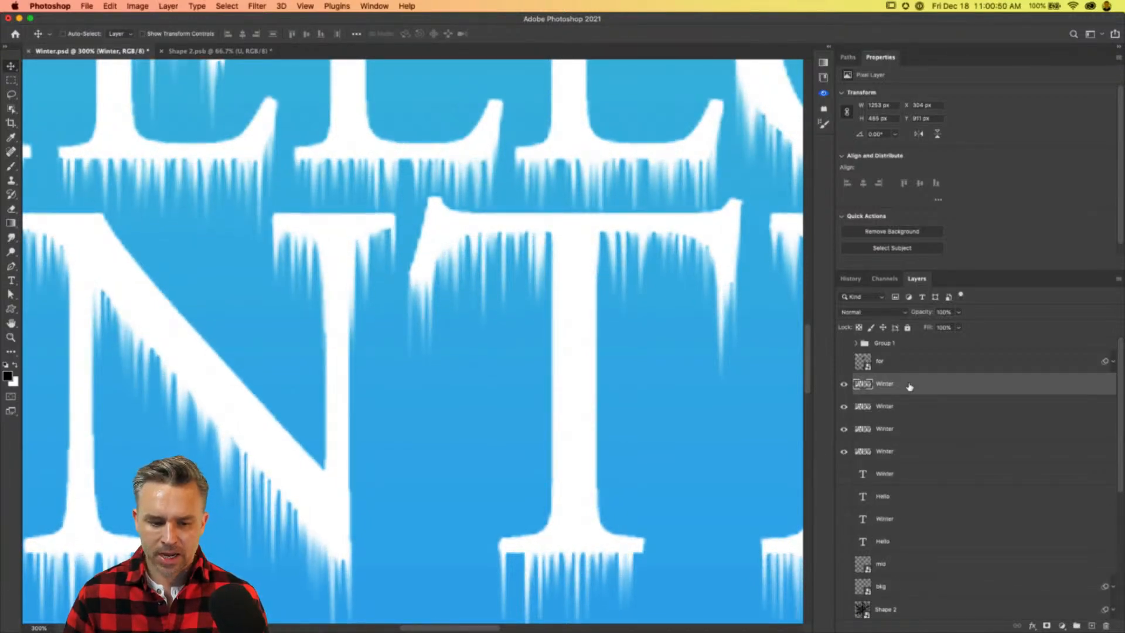
pyautogui.press('super+1')
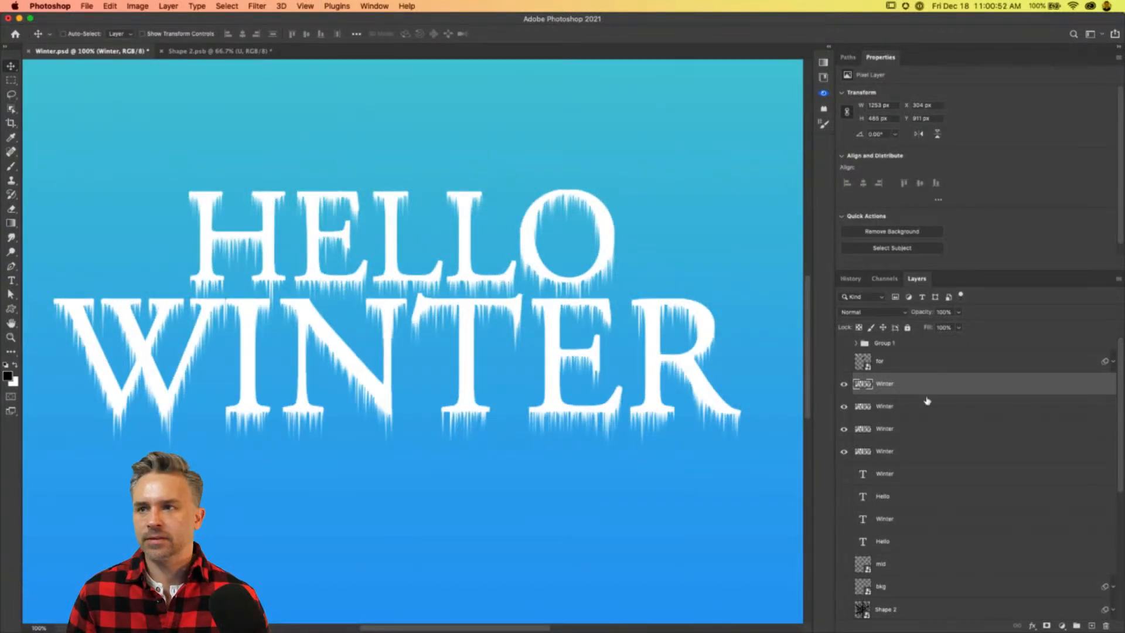
pyautogui.keyDown('shift'); pyautogui.click(892, 451); pyautogui.keyUp('shift')
pyautogui.rightClick(910, 452)
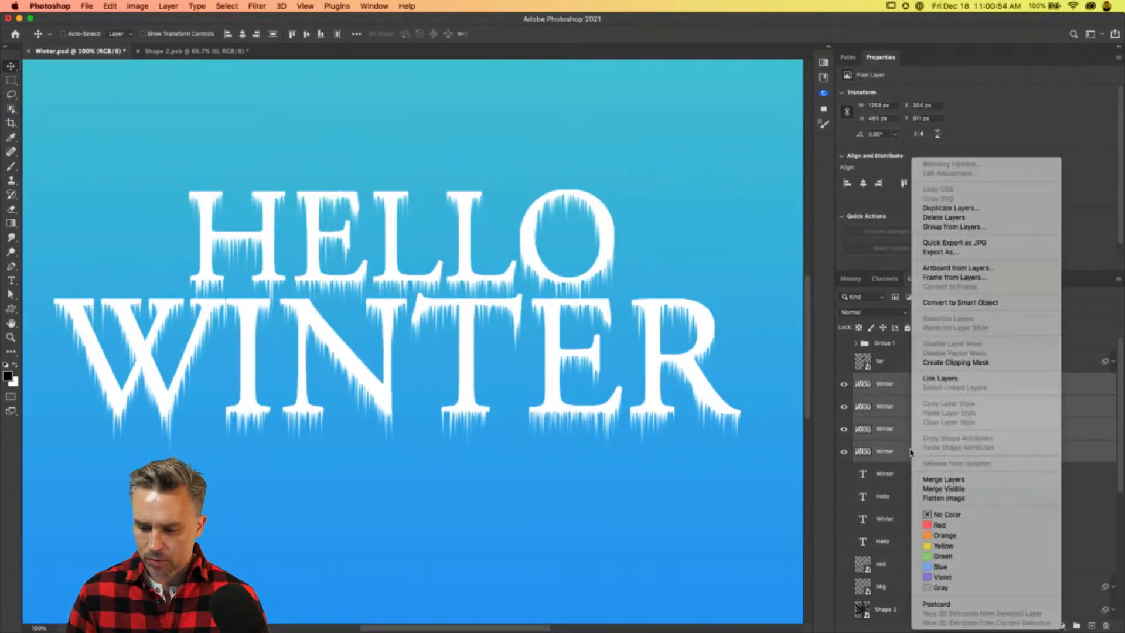
pyautogui.click(951, 479)
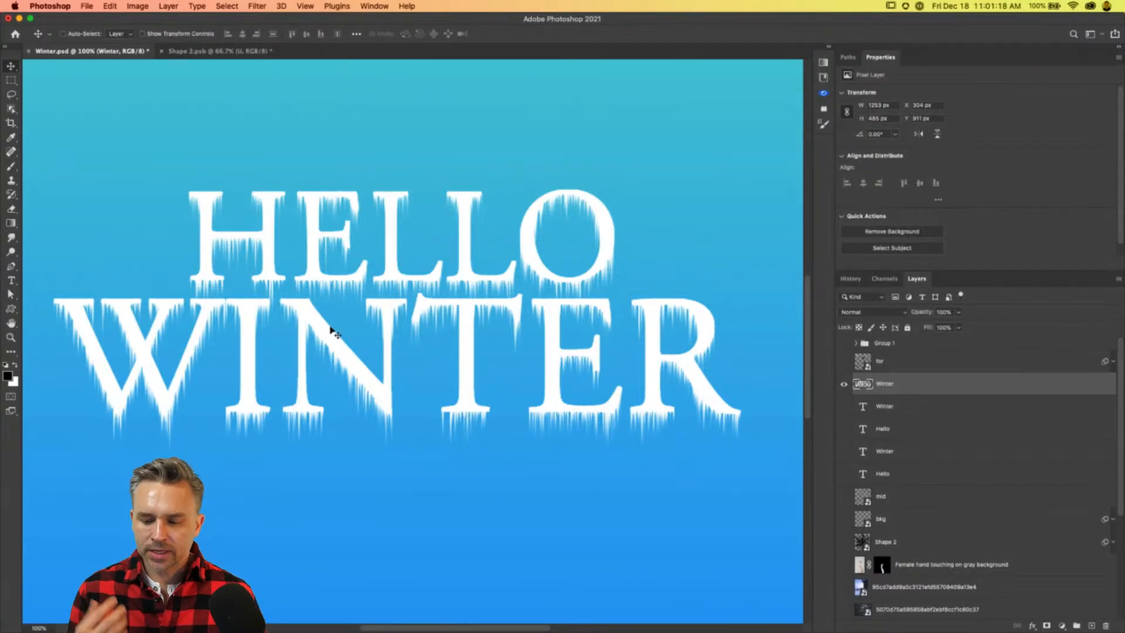
# Smudge a long icicle straight down from the first lower point of the W, using a much smaller Smudge brush at 82% strength.
pyautogui.moveTo(257, 323); pyautogui.dragTo(397, 272)
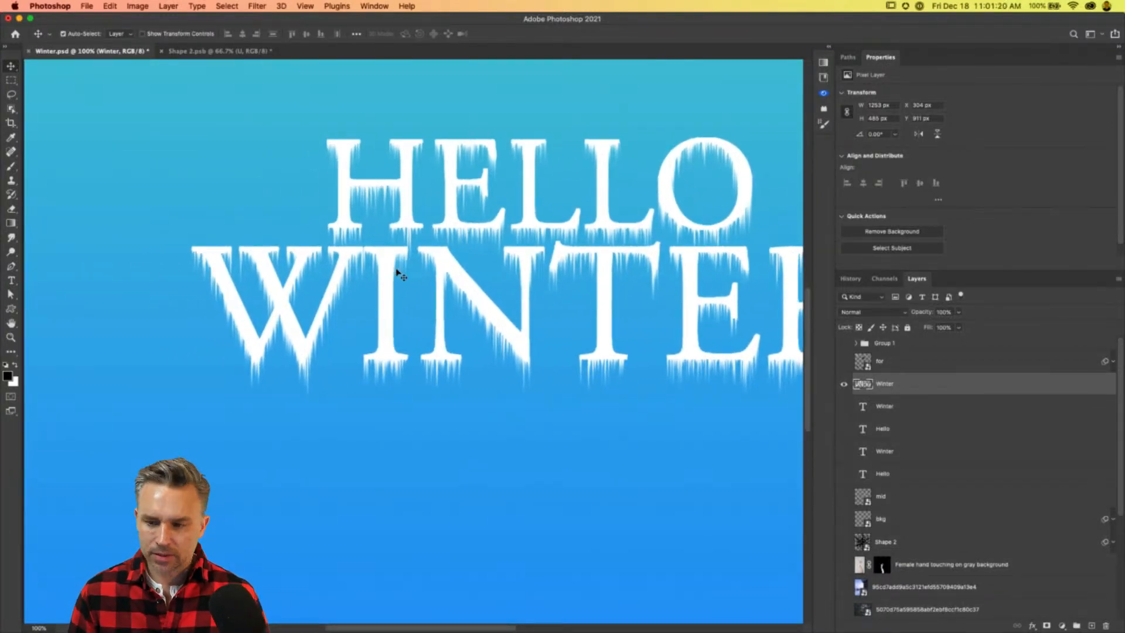
pyautogui.press('super+equal')
pyautogui.press('a')
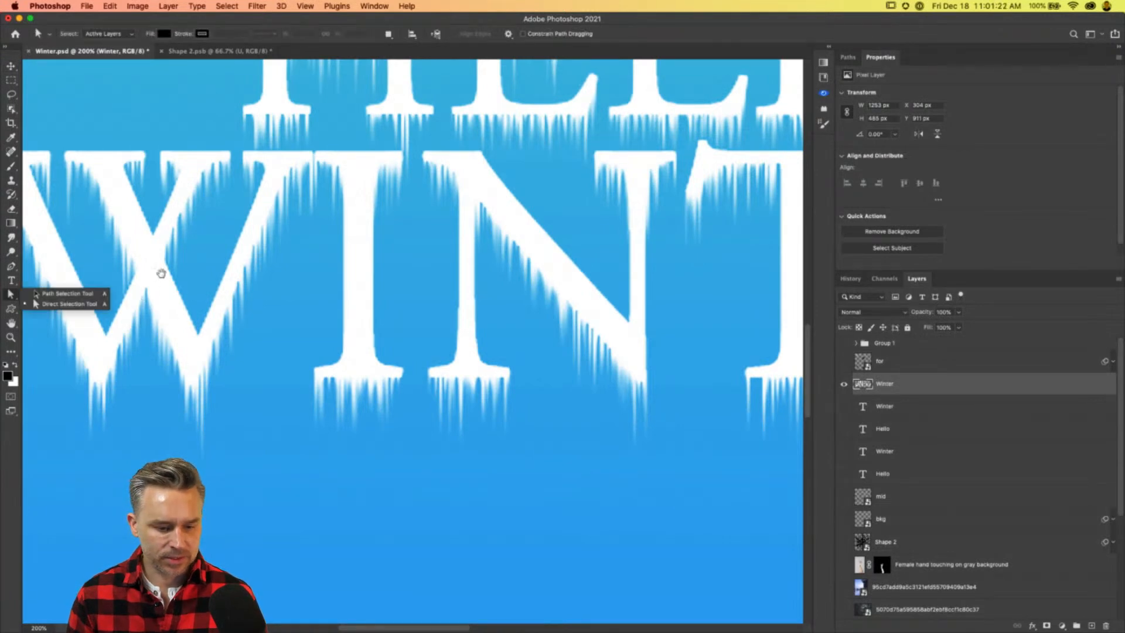
pyautogui.moveTo(159, 274); pyautogui.dragTo(346, 279)
pyautogui.moveTo(11, 237)
pyautogui.mouseDown()
pyautogui.moveTo(35, 237)
pyautogui.moveTo(56, 259)
pyautogui.mouseUp()
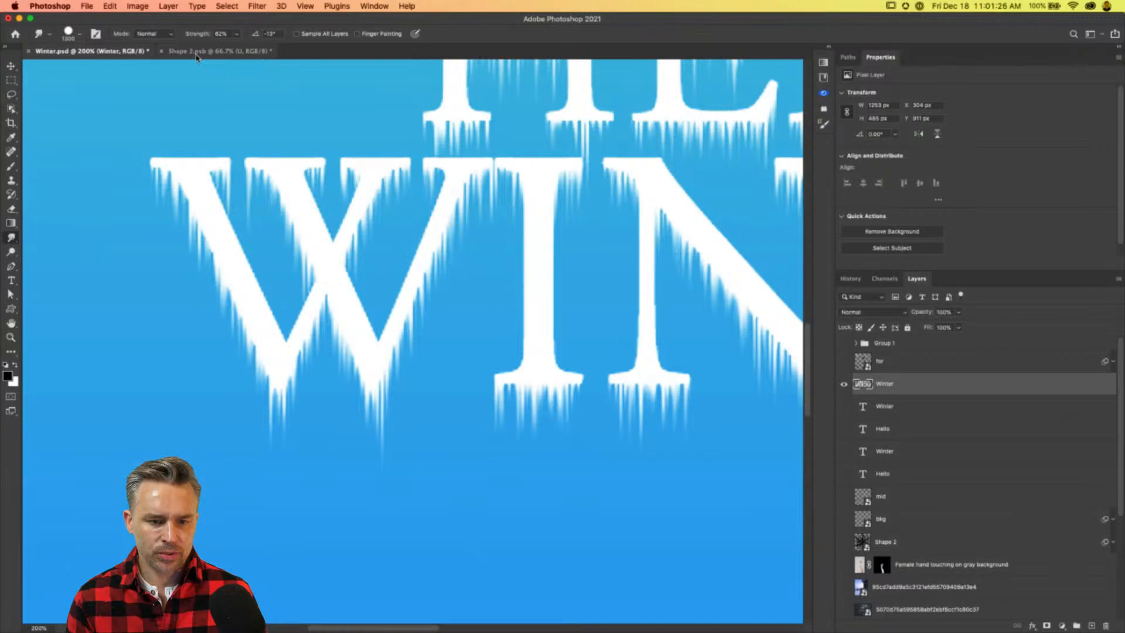
pyautogui.moveTo(194, 34); pyautogui.dragTo(203, 35)
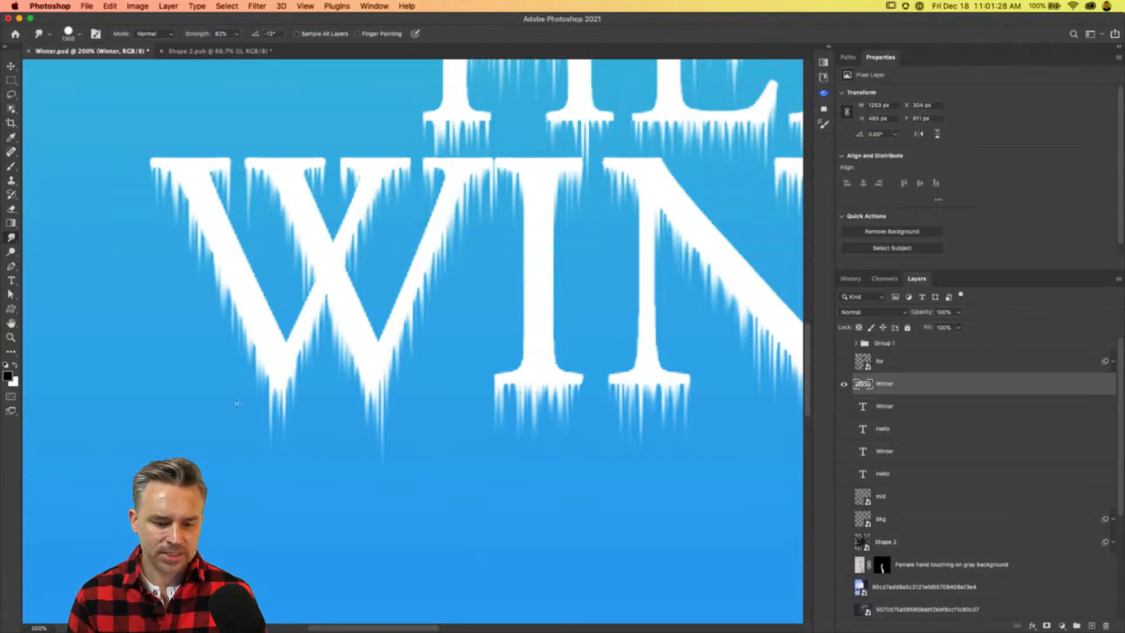
pyautogui.press('[')
pyautogui.press('[')
pyautogui.press('[')
pyautogui.press('[')
pyautogui.press('[')
pyautogui.press('[')
pyautogui.press('[')
pyautogui.press('[')
pyautogui.press('[')
pyautogui.press('[')
pyautogui.press('[')
pyautogui.press('[')
pyautogui.press('[')
pyautogui.press('[')
pyautogui.press('[')
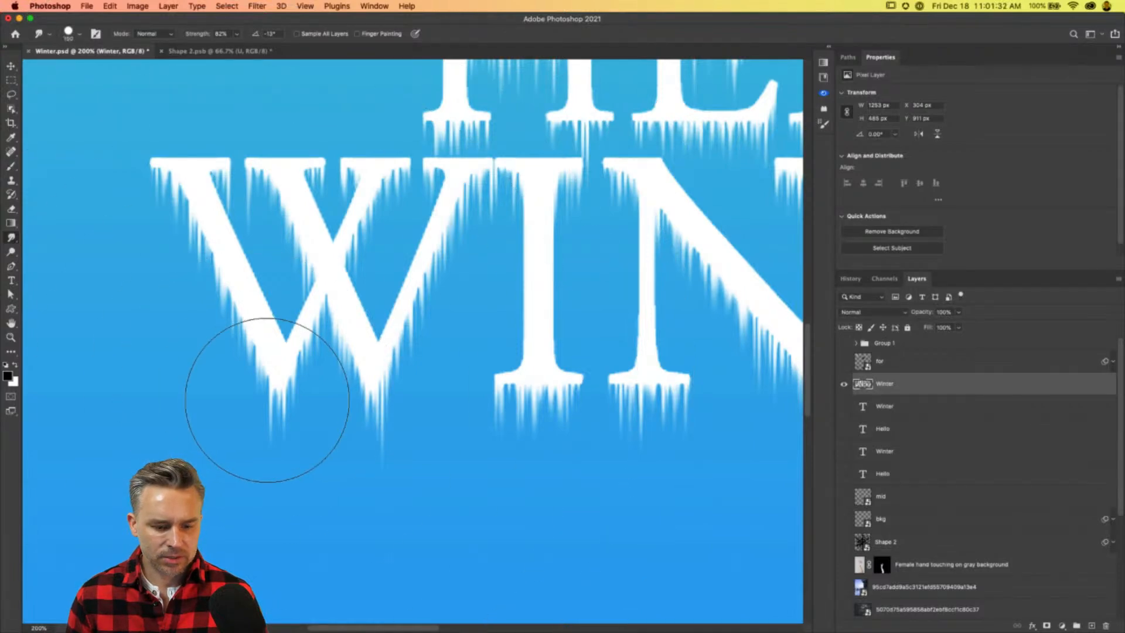
pyautogui.moveTo(276, 419); pyautogui.dragTo(269, 549)
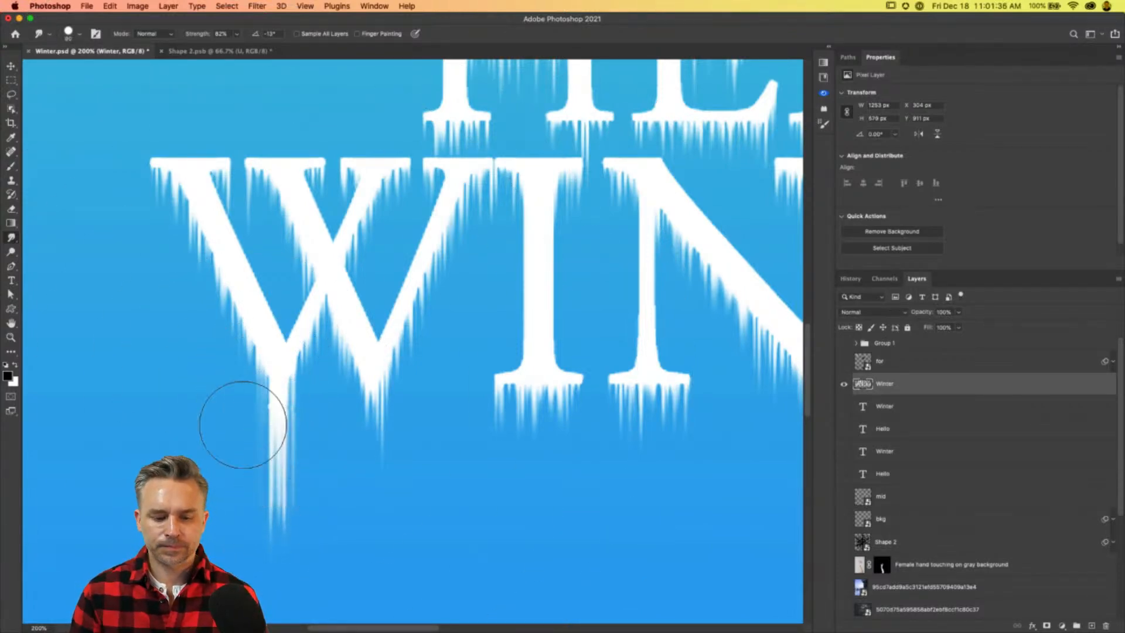
# Smudge a cluster of long icicles down from the foot of the R's stem, undoing a misplaced first stroke.
pyautogui.press('super+minus')
pyautogui.press('super+minus')
pyautogui.hscroll(5, 243, 424)
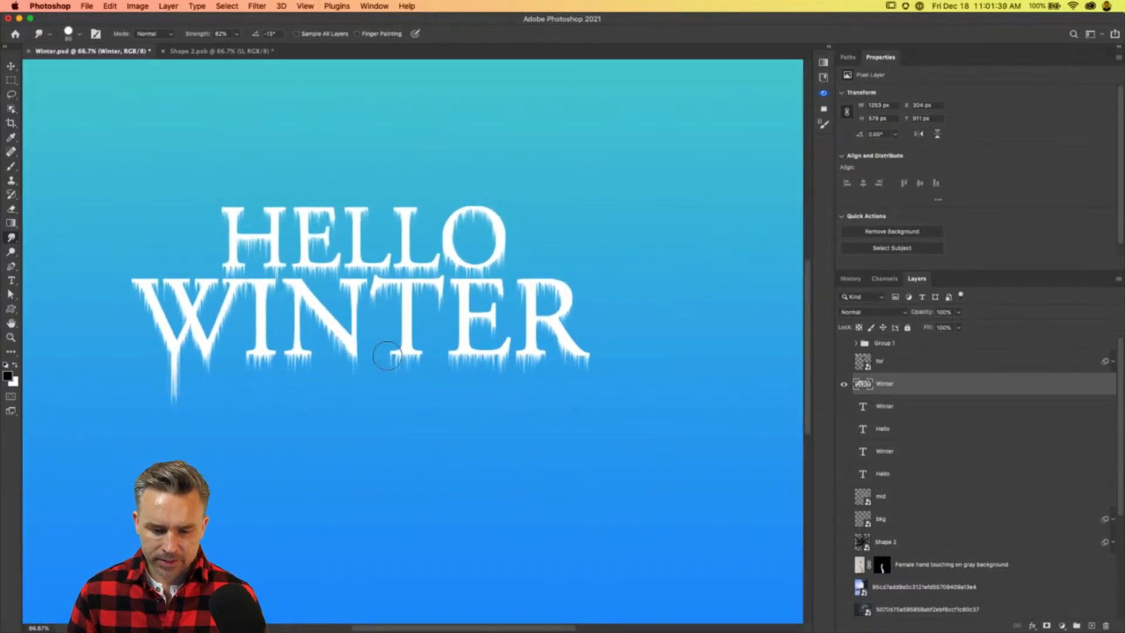
pyautogui.keyDown('shift'); pyautogui.click(525, 362); pyautogui.keyUp('shift')
pyautogui.press('super+z')
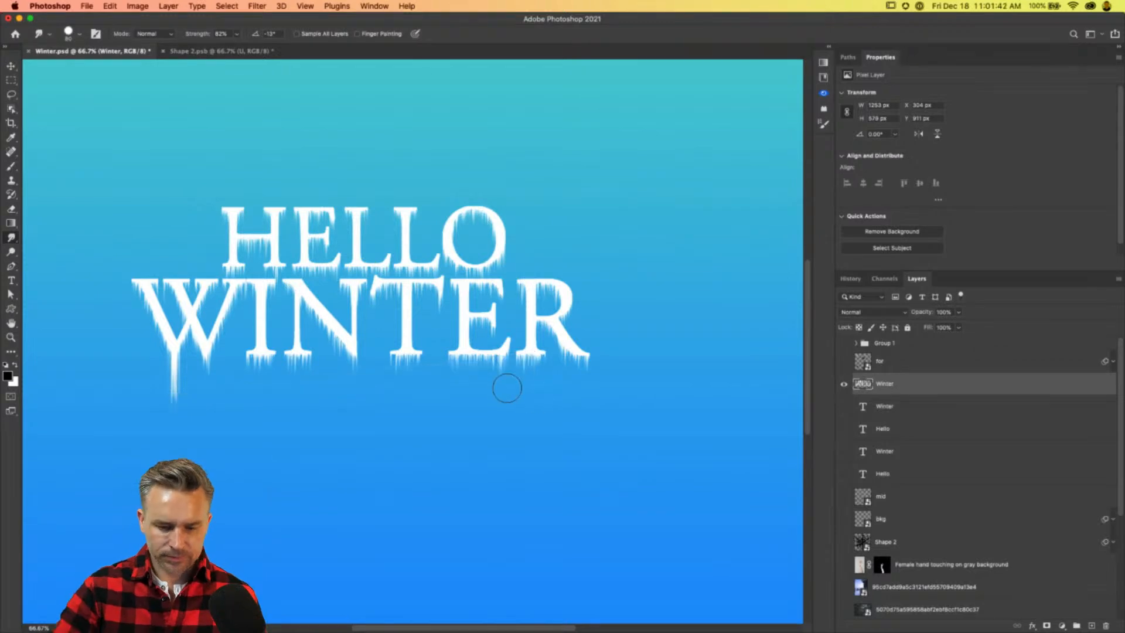
pyautogui.moveTo(523, 379); pyautogui.dragTo(521, 488)
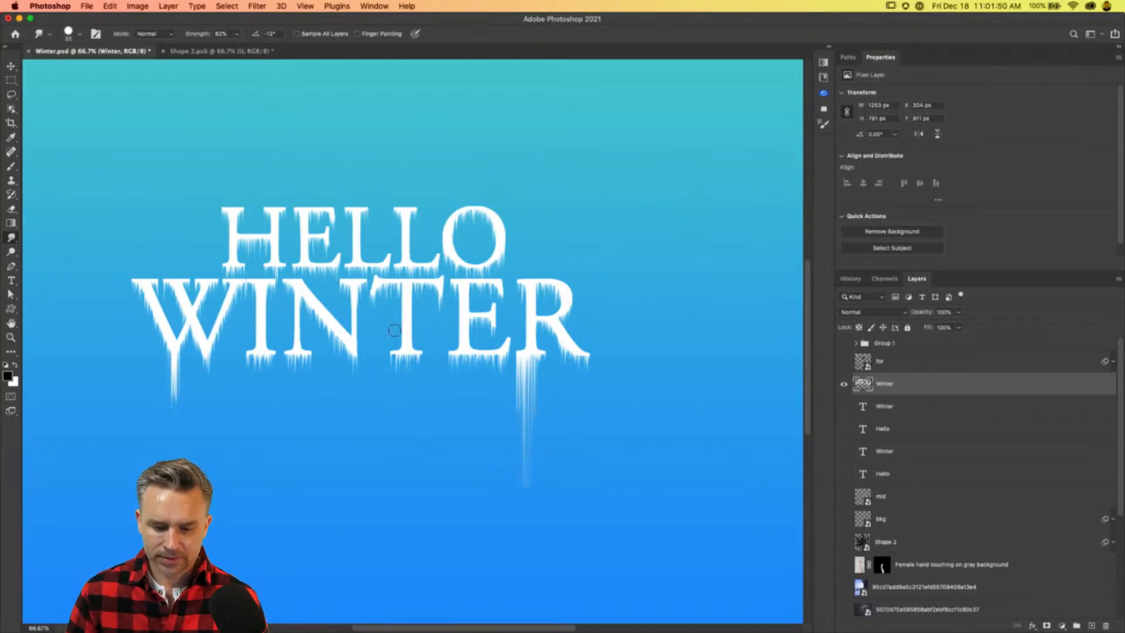
# Smudge thin long icicles down from the T, the N, the H and the I, undoing the stray stroke near the O.
pyautogui.moveTo(418, 361); pyautogui.dragTo(418, 401)
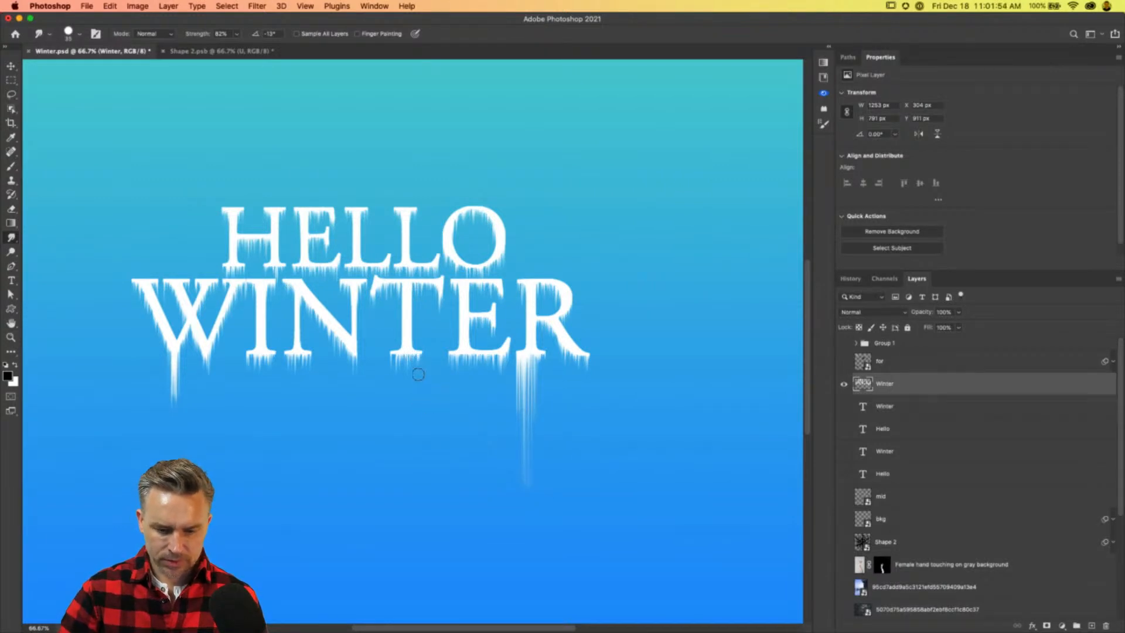
pyautogui.moveTo(419, 359); pyautogui.dragTo(417, 449)
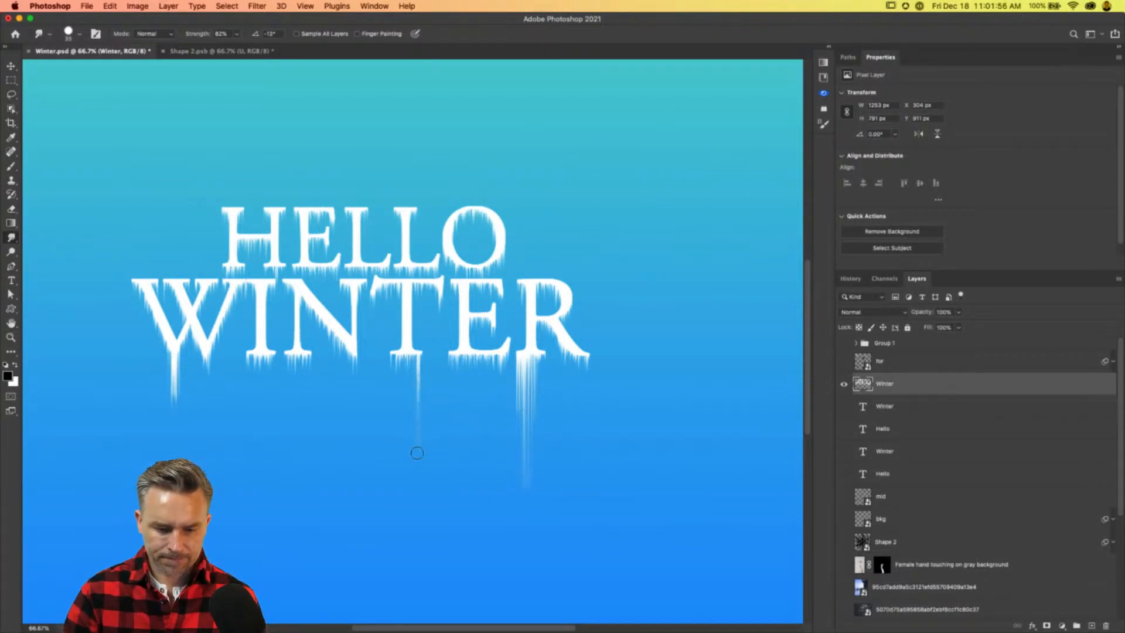
pyautogui.moveTo(335, 336); pyautogui.dragTo(339, 478)
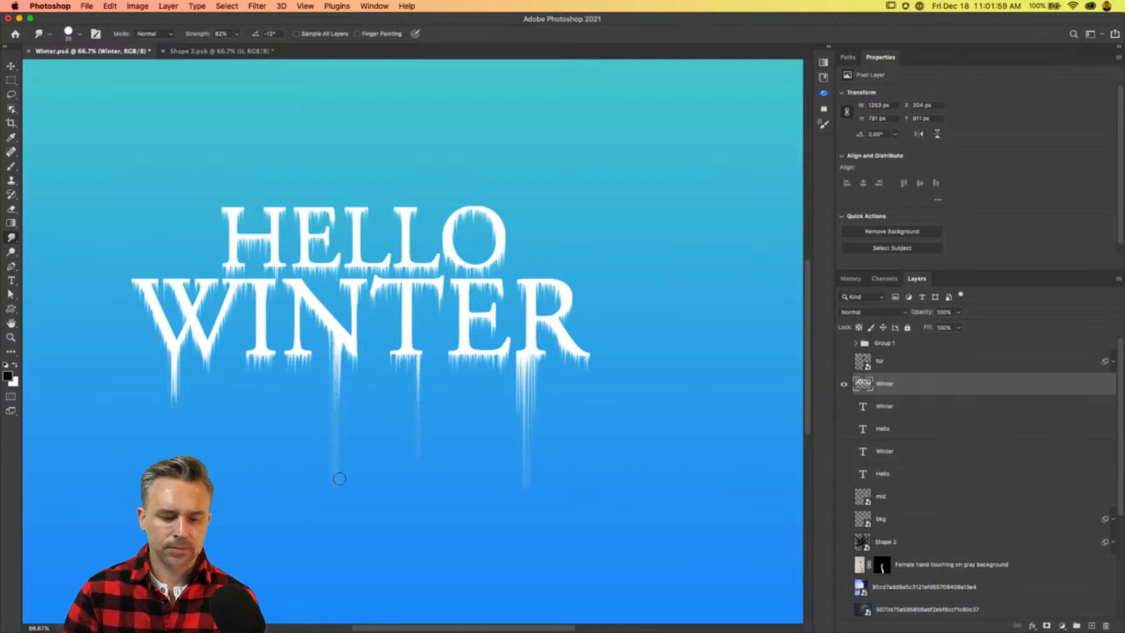
pyautogui.keyDown('shift'); pyautogui.click(432, 273); pyautogui.keyUp('shift')
pyautogui.press('super+z')
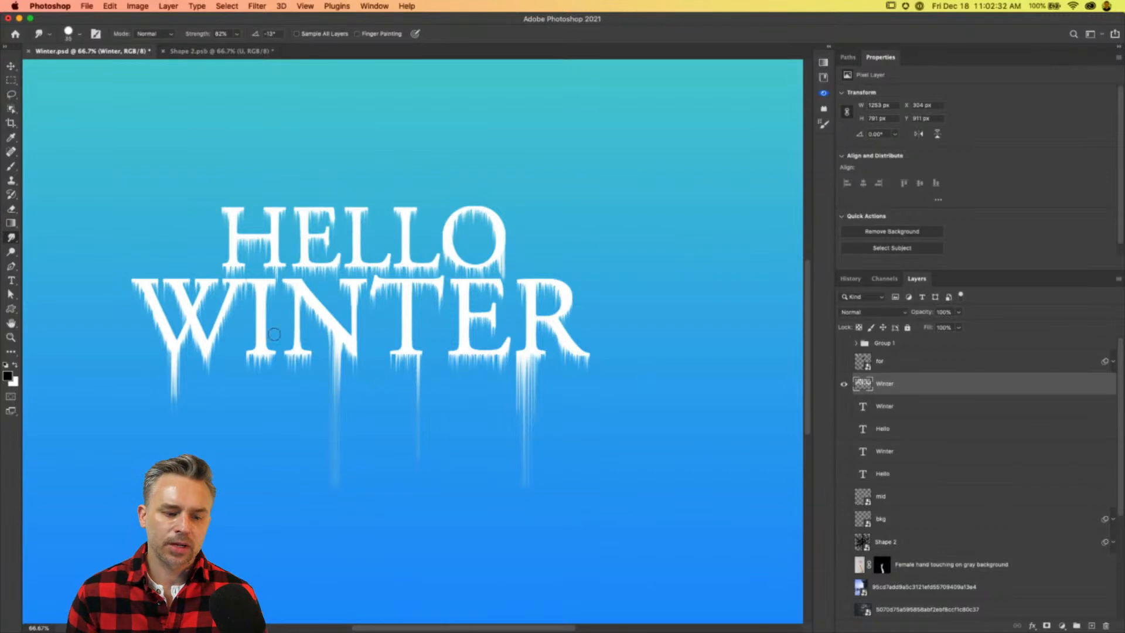
pyautogui.hscroll(-5, 322, 386)
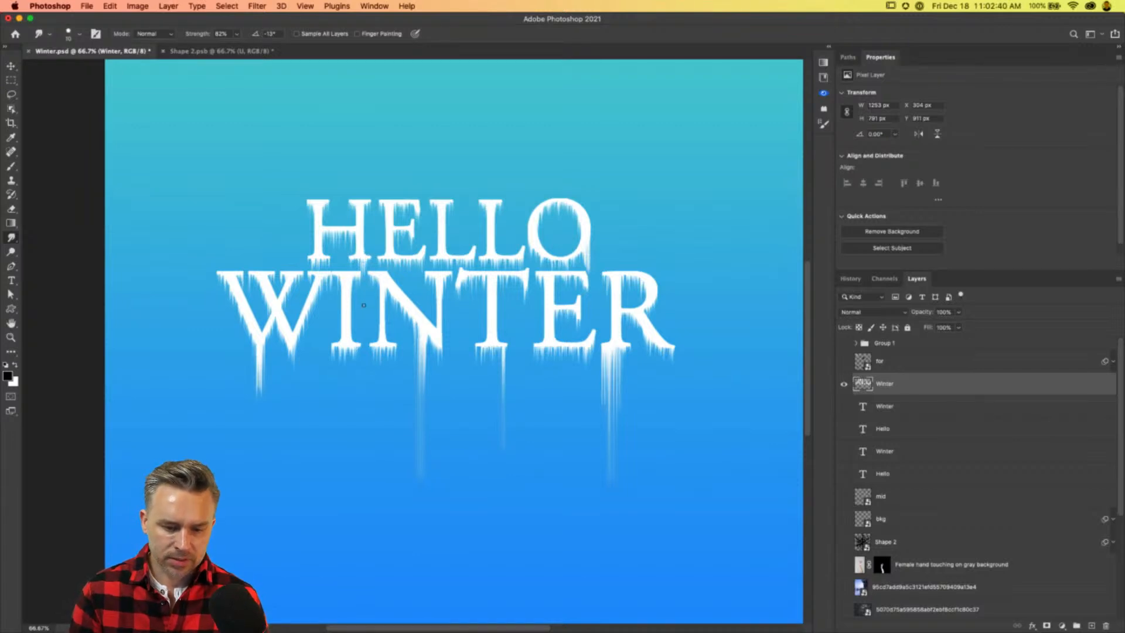
pyautogui.moveTo(361, 257)
pyautogui.mouseDown()
pyautogui.moveTo(364, 324)
pyautogui.moveTo(355, 278)
pyautogui.moveTo(362, 257)
pyautogui.moveTo(369, 338)
pyautogui.moveTo(358, 342)
pyautogui.moveTo(352, 305)
pyautogui.moveTo(344, 377)
pyautogui.moveTo(345, 354)
pyautogui.moveTo(354, 345)
pyautogui.moveTo(354, 458)
pyautogui.mouseUp()
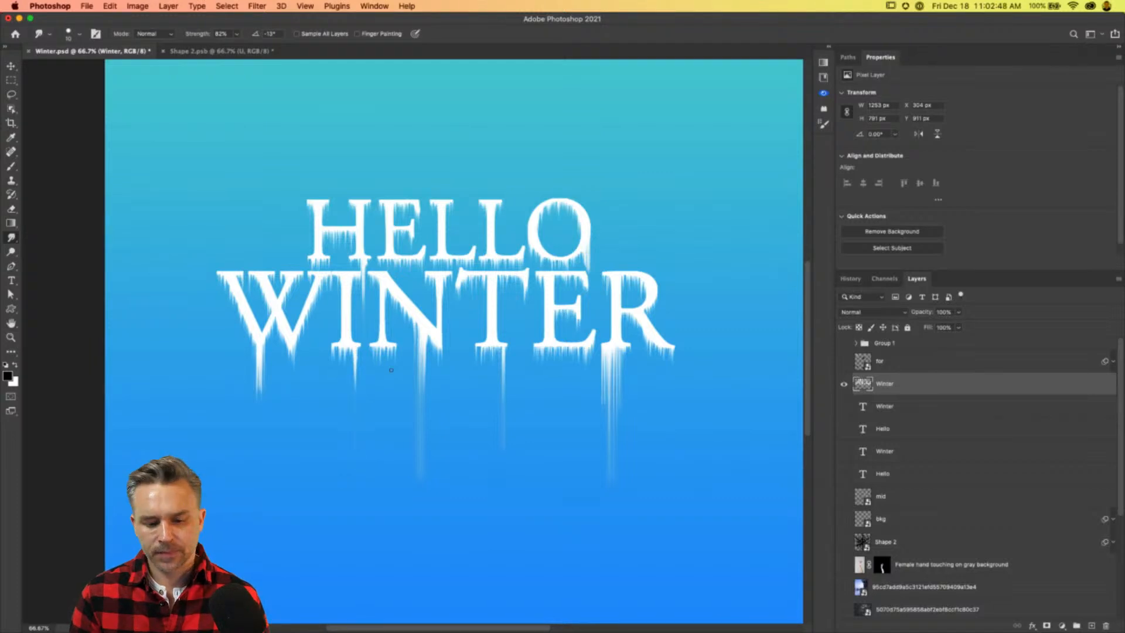
# Erase the lower part of the overlong icicle hanging from the N's diagonal.
pyautogui.press('e')
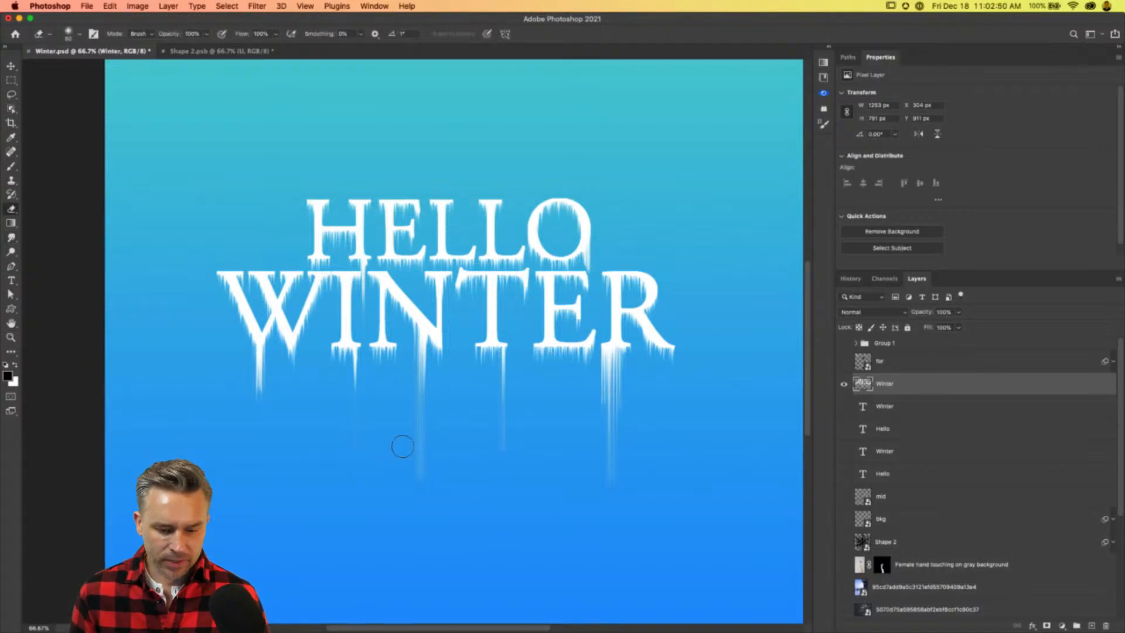
pyautogui.moveTo(424, 506)
pyautogui.mouseDown()
pyautogui.moveTo(419, 406)
pyautogui.moveTo(403, 430)
pyautogui.moveTo(402, 369)
pyautogui.mouseUp()
pyautogui.moveTo(412, 415); pyautogui.dragTo(407, 345)
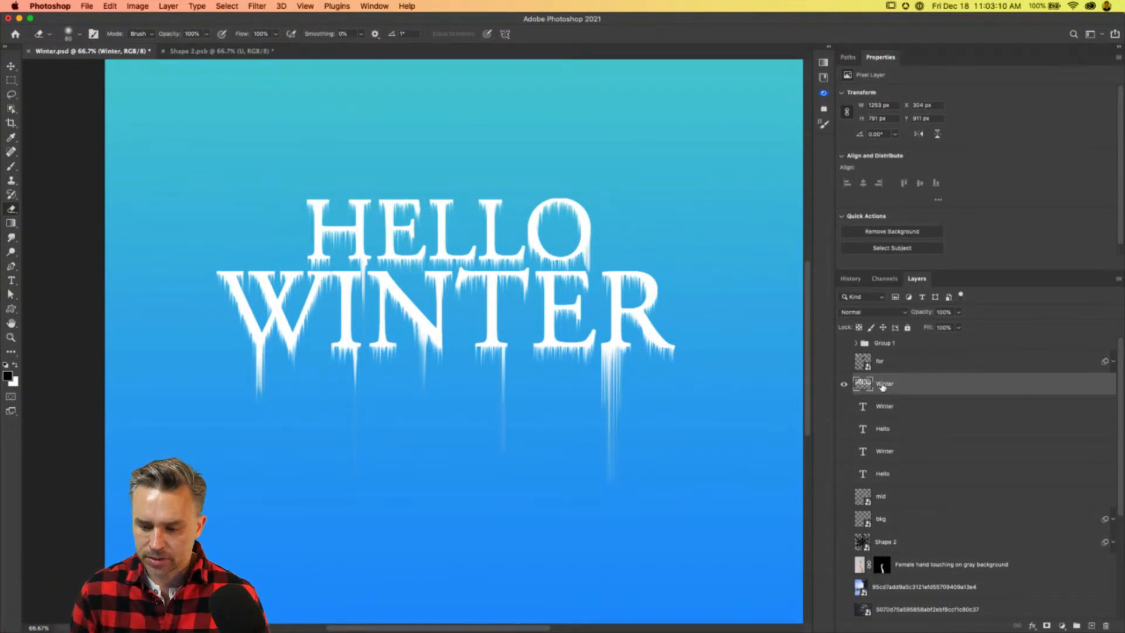
# Sharpen the lettering and icicles with the Sharpen tool at 100% strength, reducing the brush to 125 px.
pyautogui.moveTo(11, 237); pyautogui.dragTo(61, 245)
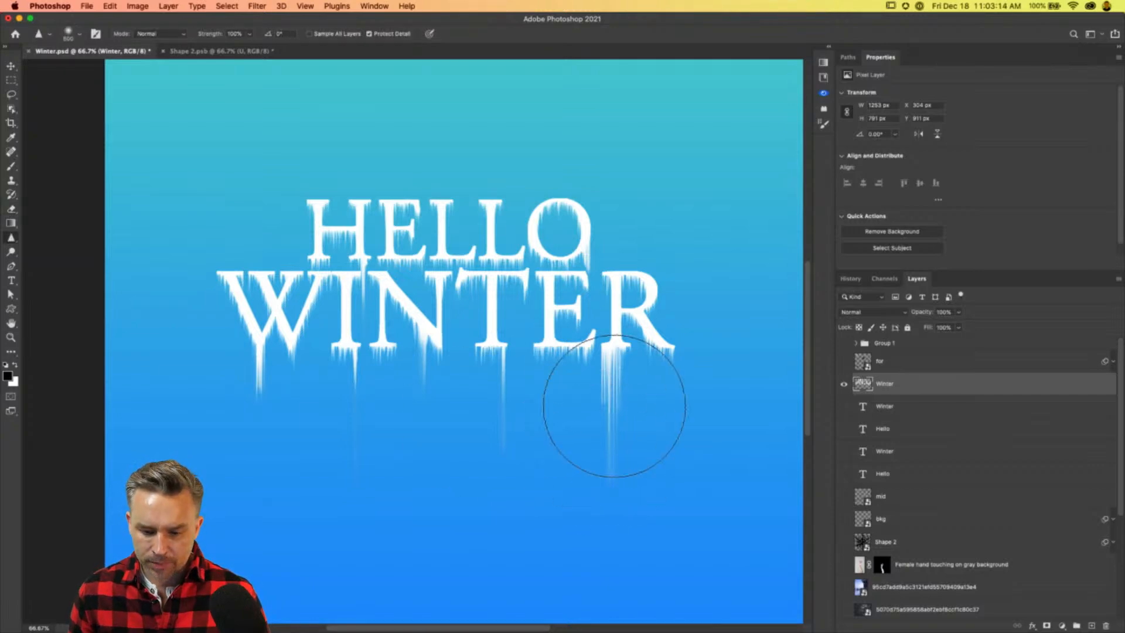
pyautogui.press('[')
pyautogui.press('[')
pyautogui.press('[')
pyautogui.press('[')
pyautogui.press('[')
pyautogui.press('[')
pyautogui.press('[')
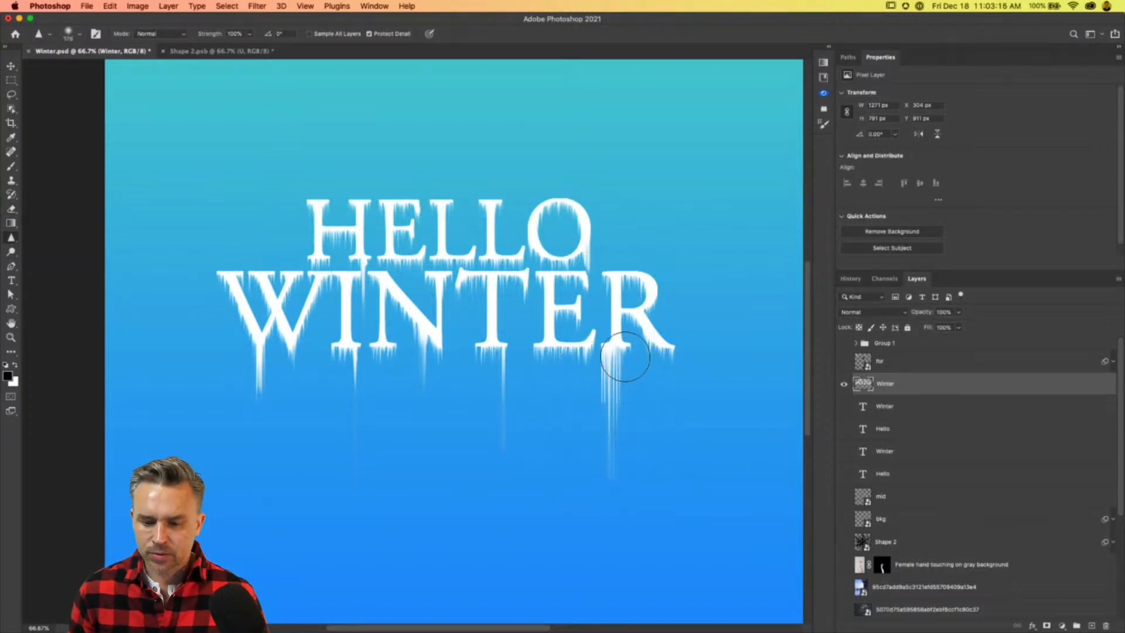
pyautogui.moveTo(681, 364)
pyautogui.mouseDown()
pyautogui.moveTo(636, 352)
pyautogui.moveTo(622, 326)
pyautogui.moveTo(658, 353)
pyautogui.moveTo(621, 287)
pyautogui.moveTo(540, 359)
pyautogui.moveTo(511, 362)
pyautogui.moveTo(492, 480)
pyautogui.moveTo(507, 340)
pyautogui.moveTo(410, 342)
pyautogui.moveTo(486, 331)
pyautogui.moveTo(497, 370)
pyautogui.moveTo(415, 333)
pyautogui.moveTo(419, 379)
pyautogui.moveTo(416, 337)
pyautogui.moveTo(334, 374)
pyautogui.moveTo(347, 349)
pyautogui.moveTo(355, 387)
pyautogui.moveTo(229, 377)
pyautogui.moveTo(287, 321)
pyautogui.moveTo(215, 272)
pyautogui.moveTo(229, 263)
pyautogui.moveTo(302, 237)
pyautogui.moveTo(523, 263)
pyautogui.moveTo(445, 216)
pyautogui.moveTo(606, 229)
pyautogui.moveTo(556, 235)
pyautogui.moveTo(568, 262)
pyautogui.moveTo(596, 260)
pyautogui.moveTo(561, 208)
pyautogui.mouseUp()
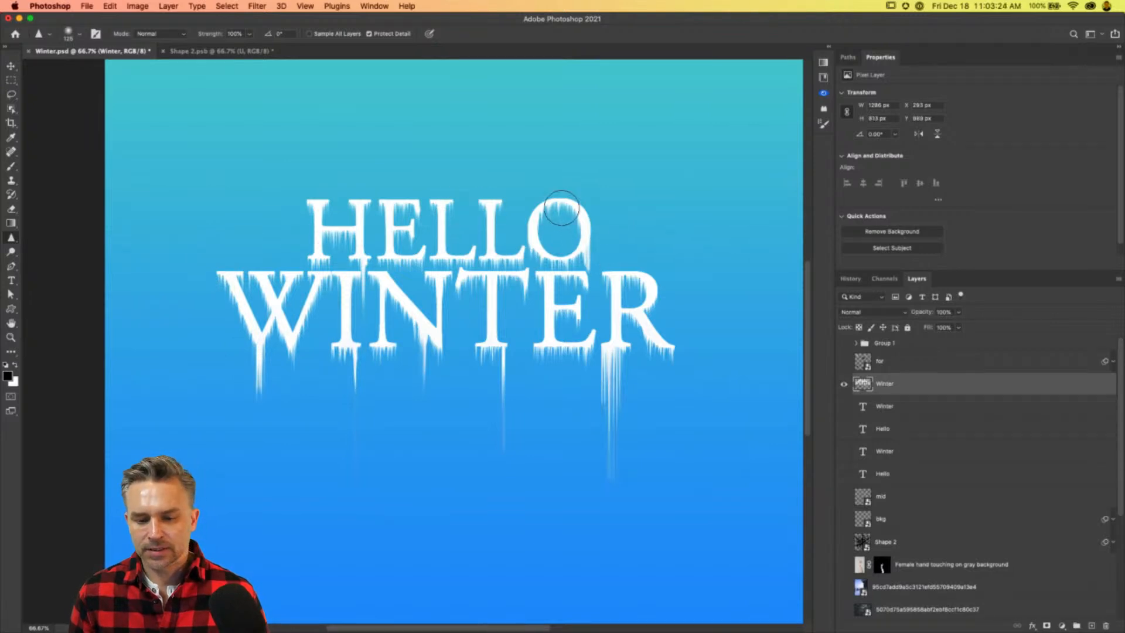
# Smudge small icicles down inside the O and from the upper arm of the E in HELLO with a 15 px brush.
pyautogui.rightClick(11, 237)
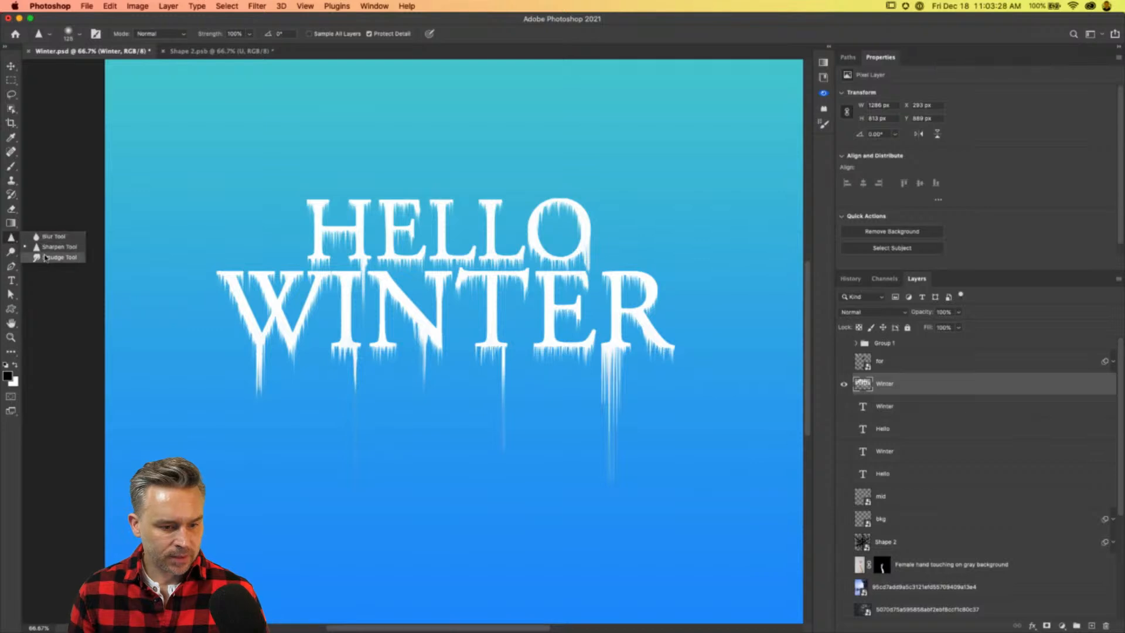
pyautogui.click(47, 260)
pyautogui.press(']')
pyautogui.moveTo(557, 200)
pyautogui.mouseDown()
pyautogui.moveTo(559, 233)
pyautogui.moveTo(569, 215)
pyautogui.moveTo(571, 241)
pyautogui.moveTo(576, 207)
pyautogui.moveTo(573, 241)
pyautogui.moveTo(568, 208)
pyautogui.moveTo(574, 242)
pyautogui.mouseUp()
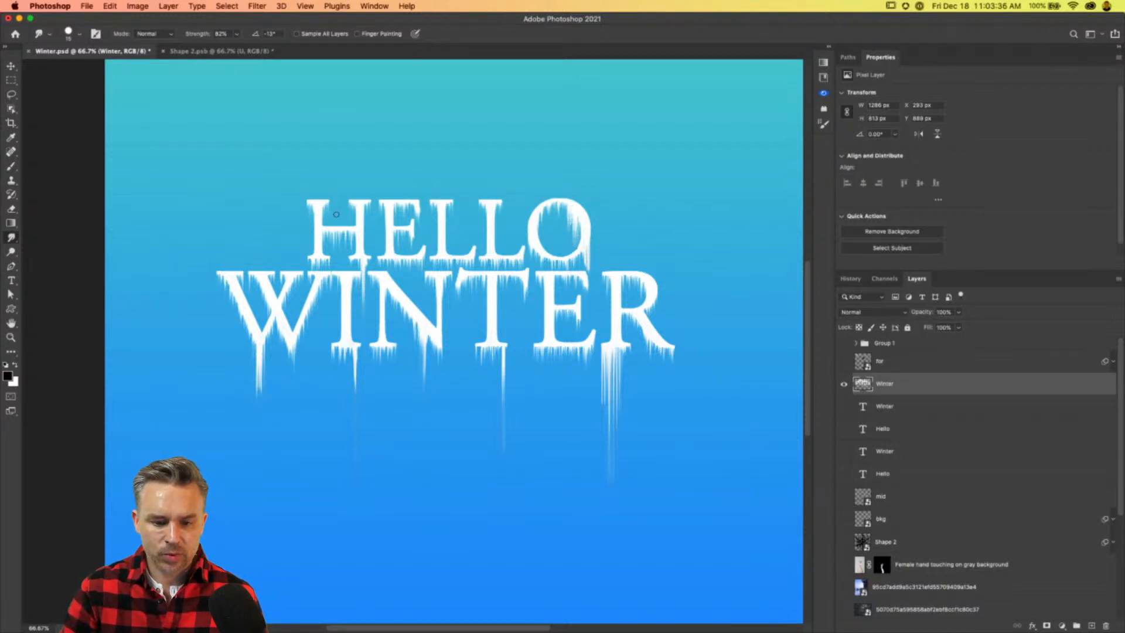
pyautogui.moveTo(418, 213); pyautogui.dragTo(419, 243)
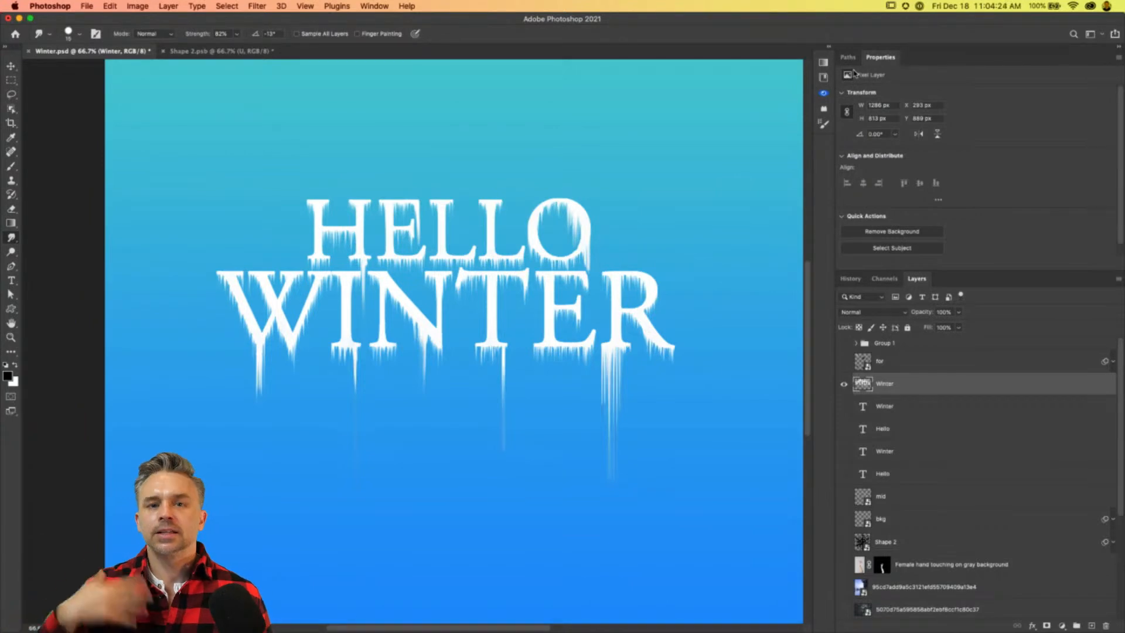
# Convert the icicle-covered Winter pixel layer to a smart object.
pyautogui.click(1004, 386)
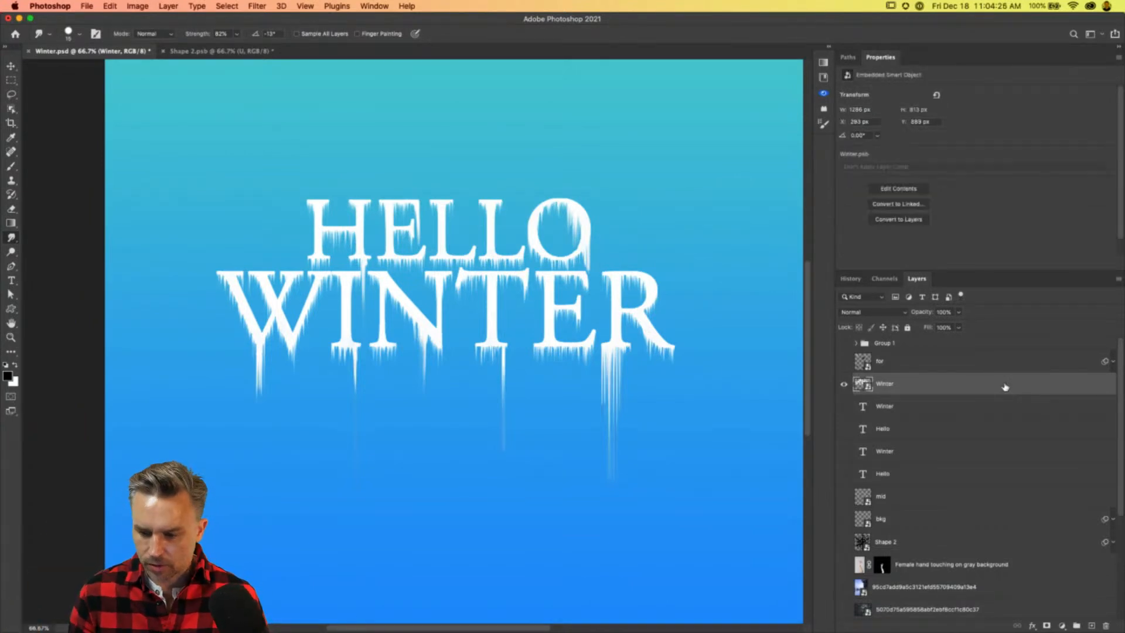
pyautogui.rightClick(969, 388)
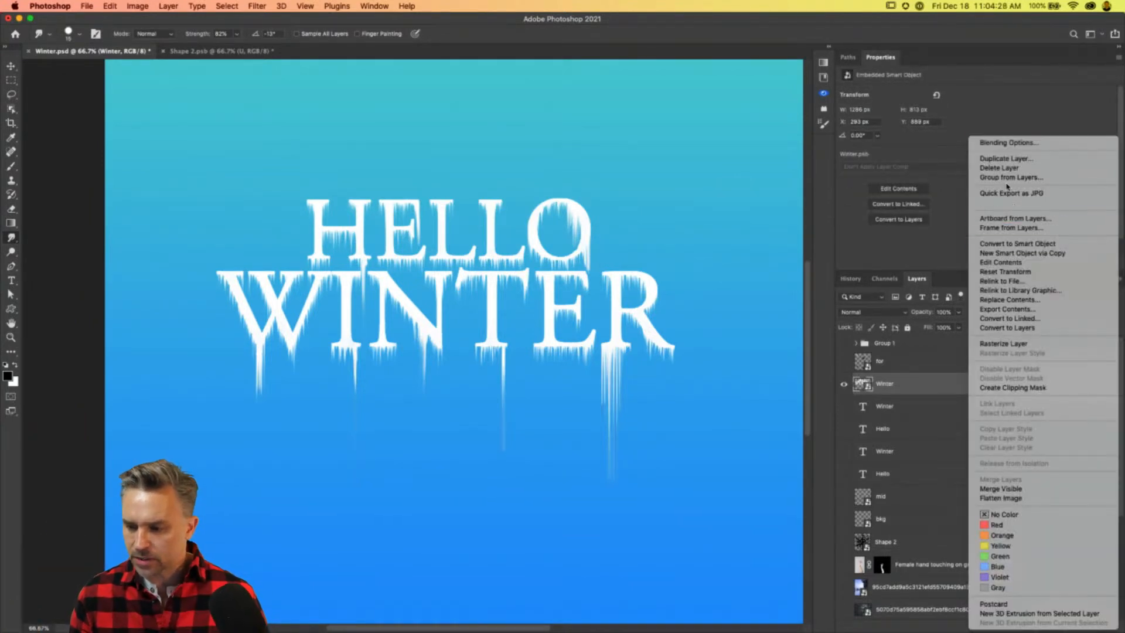
pyautogui.click(928, 385)
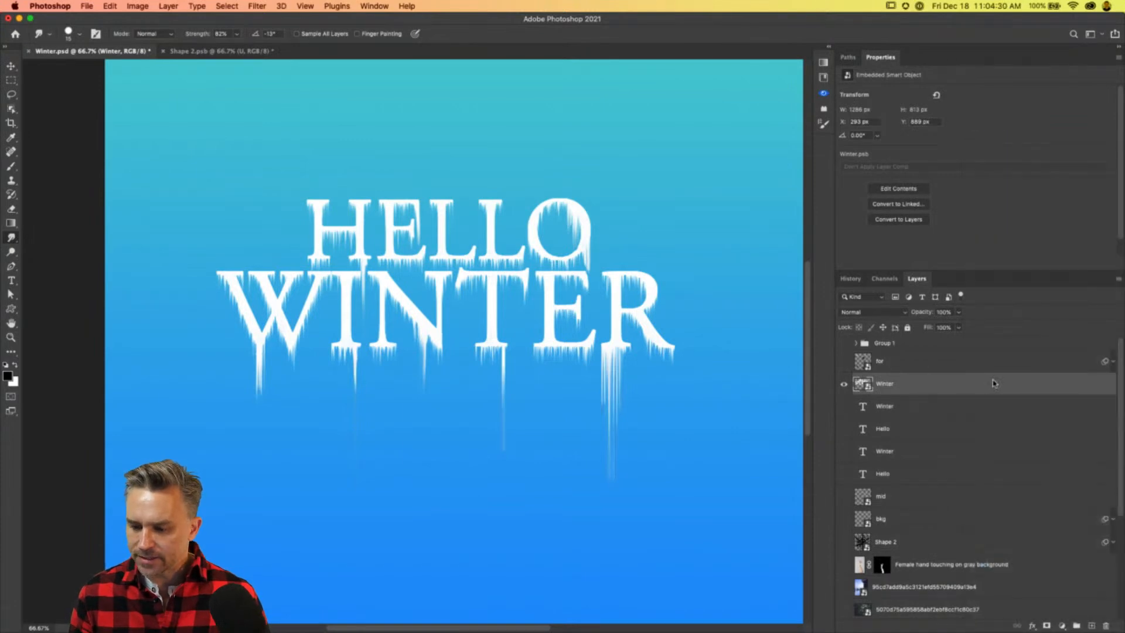
# Add a smooth Inner Bevel to the Winter smart object with depth 230% and shadow opacity 100%.
pyautogui.doubleClick(991, 384)
pyautogui.click(472, 267)
pyautogui.moveTo(483, 220); pyautogui.dragTo(600, 230)
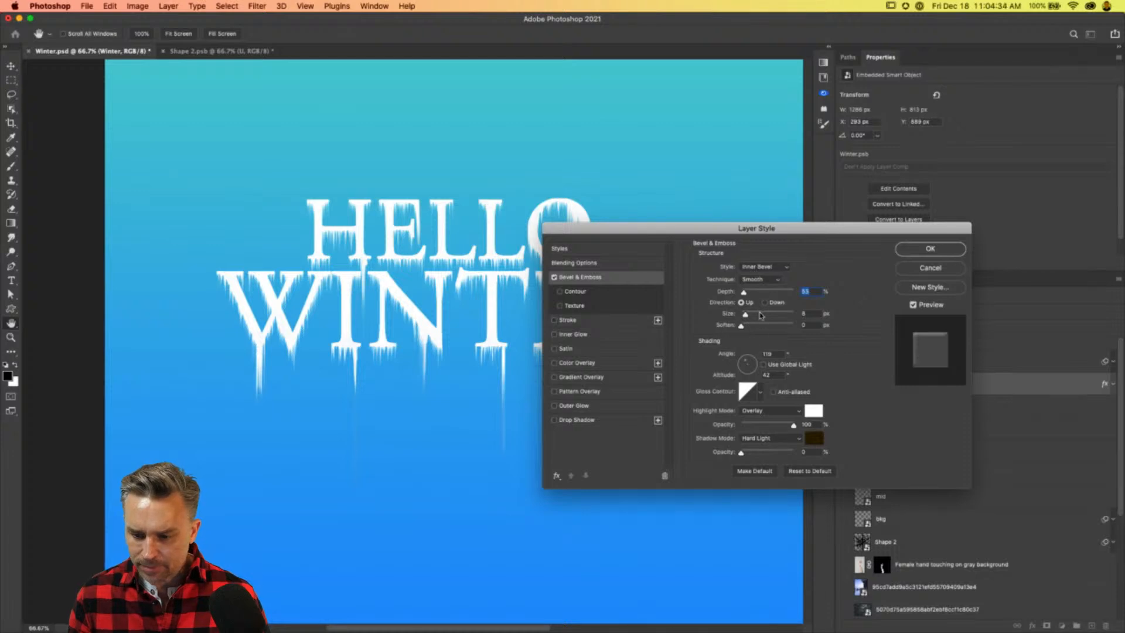
pyautogui.click(753, 292)
pyautogui.moveTo(764, 452); pyautogui.dragTo(838, 456)
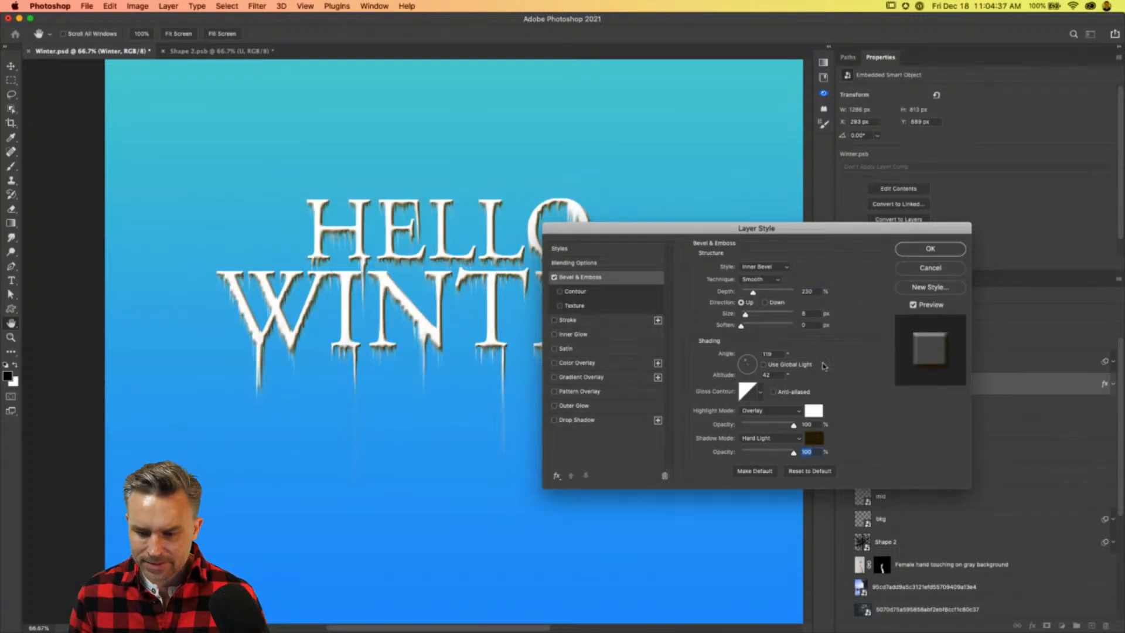
# Change the bevel's shadow colour to a very dark teal sampled from the background's hue.
pyautogui.click(815, 435)
pyautogui.moveTo(788, 246); pyautogui.dragTo(854, 185)
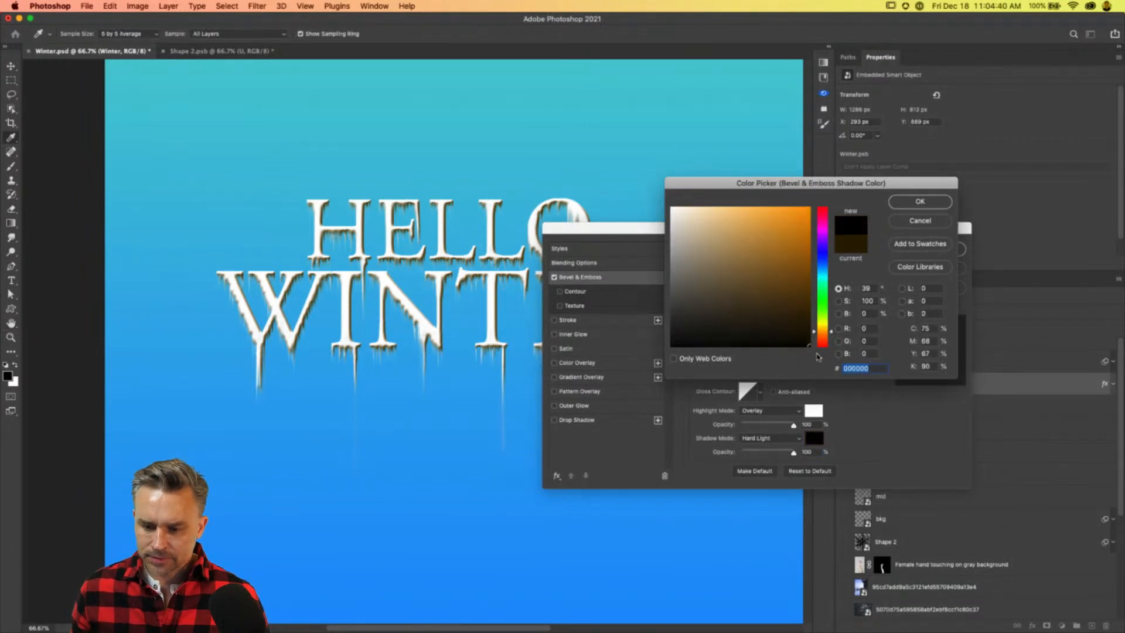
pyautogui.click(367, 156)
pyautogui.moveTo(786, 301); pyautogui.dragTo(823, 323)
pyautogui.click(909, 205)
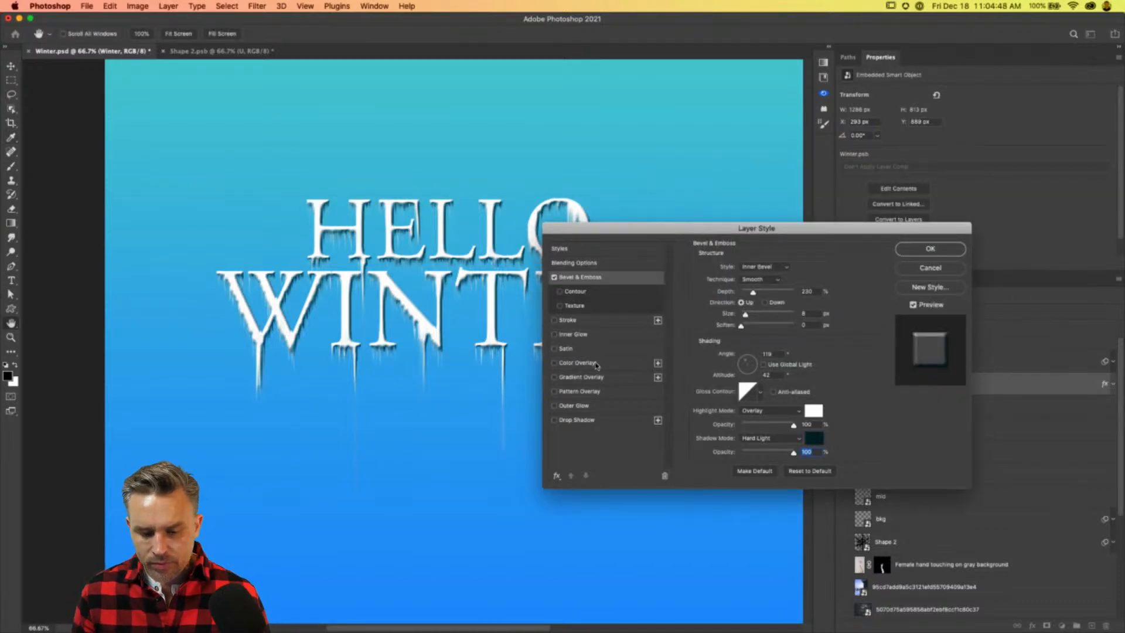
# Add a black-to-white Gradient Overlay to the Winter smart object in Normal blend mode at about 98% opacity.
pyautogui.click(605, 378)
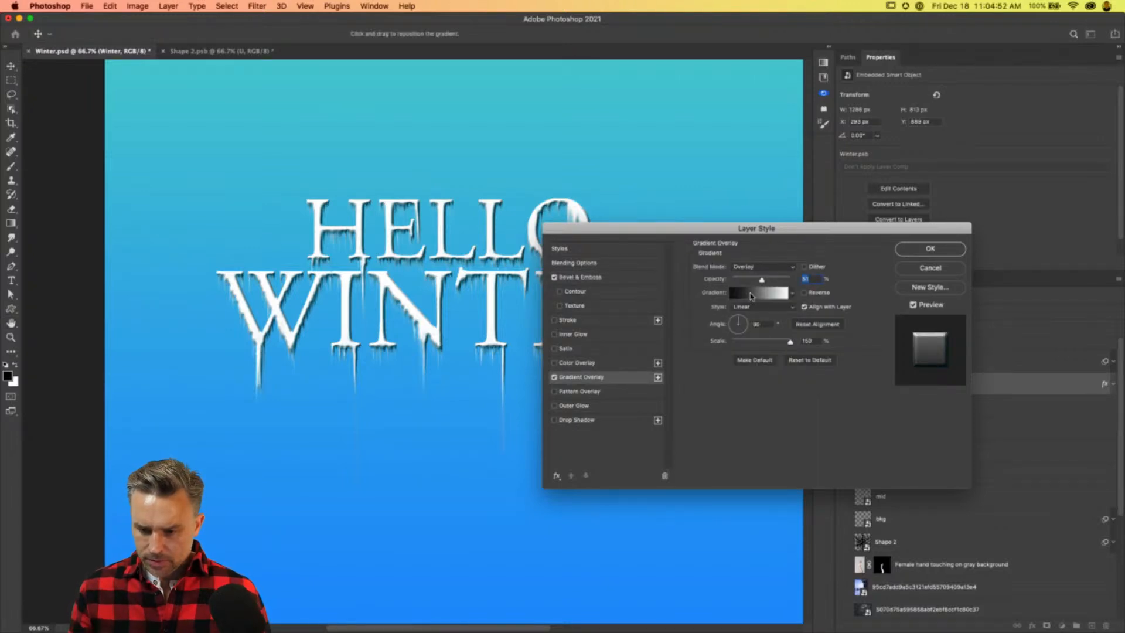
pyautogui.click(756, 268)
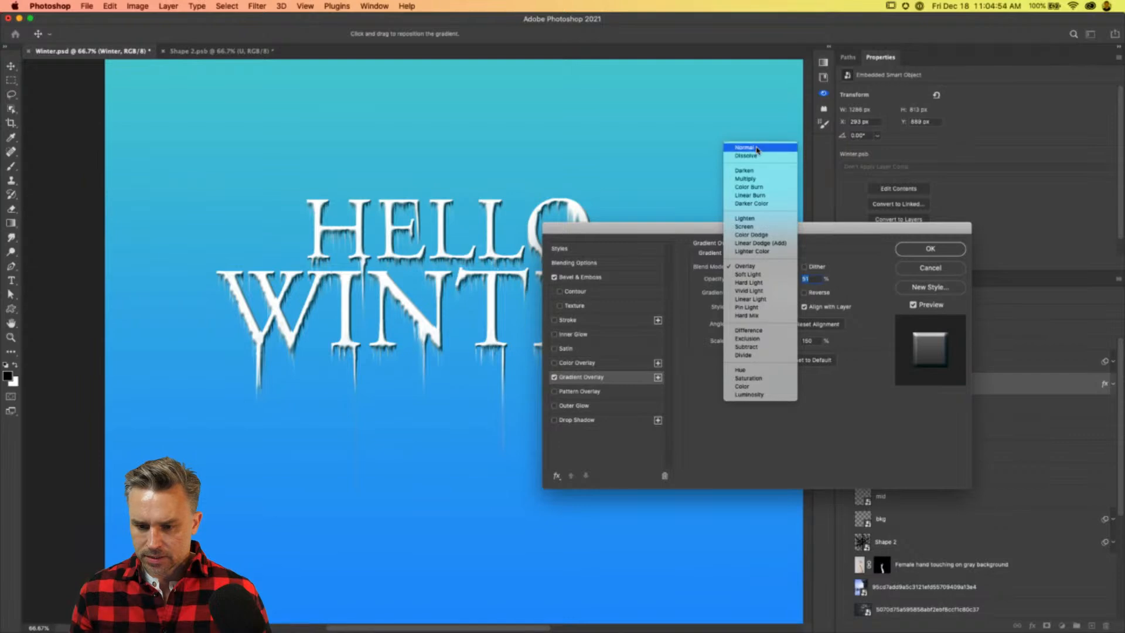
pyautogui.click(759, 149)
pyautogui.moveTo(769, 280); pyautogui.dragTo(792, 280)
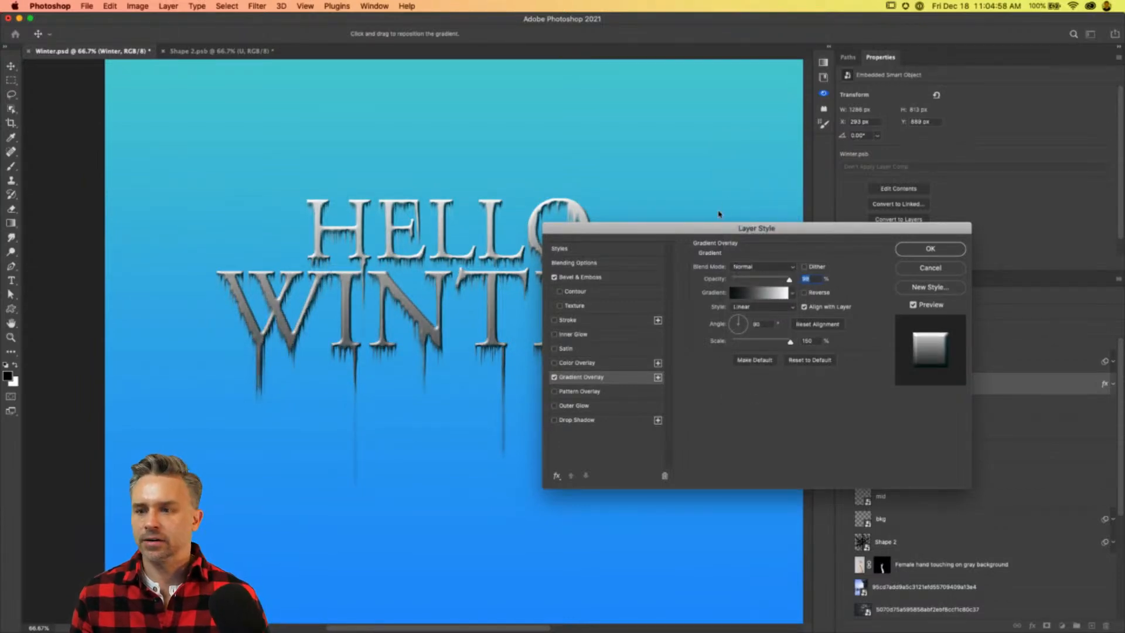
pyautogui.moveTo(715, 228); pyautogui.dragTo(800, 186)
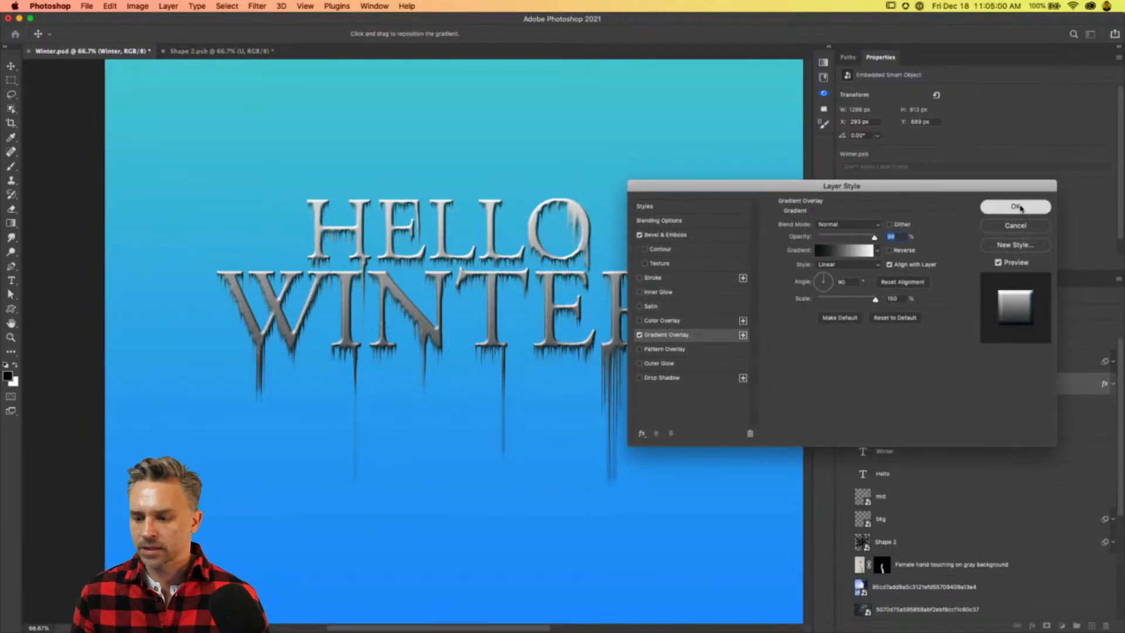
pyautogui.click(1019, 207)
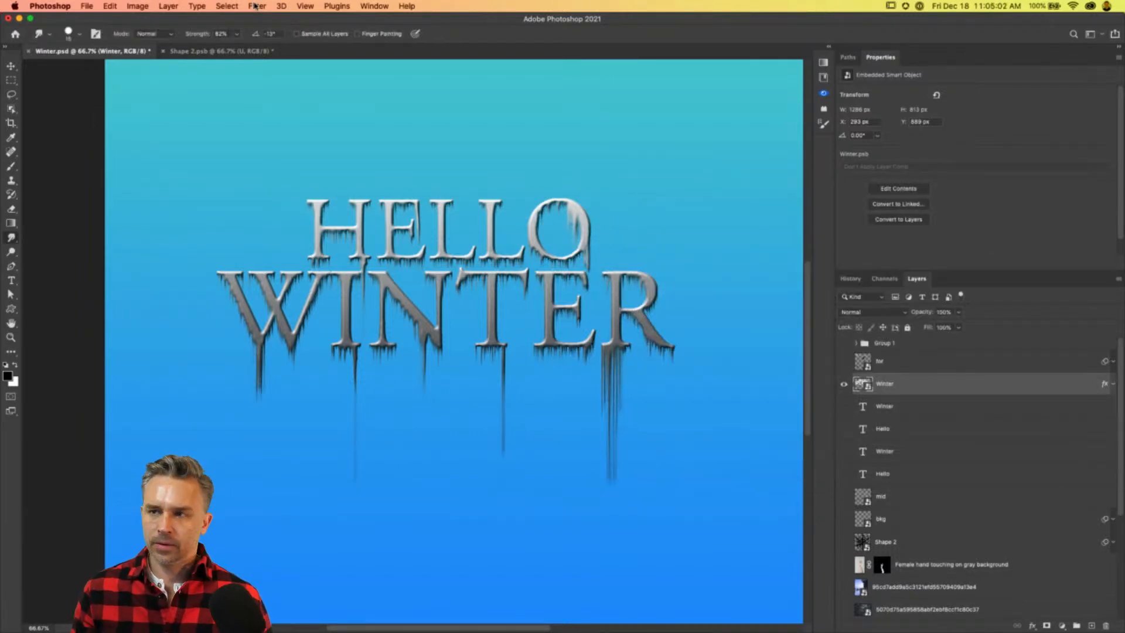
# Open the Filter Gallery for the Winter smart object and browse the Brush Strokes, Distort, Sketch and Stylize filters.
pyautogui.press('super+equal')
pyautogui.moveTo(318, 279); pyautogui.dragTo(294, 277)
pyautogui.press('super+equal')
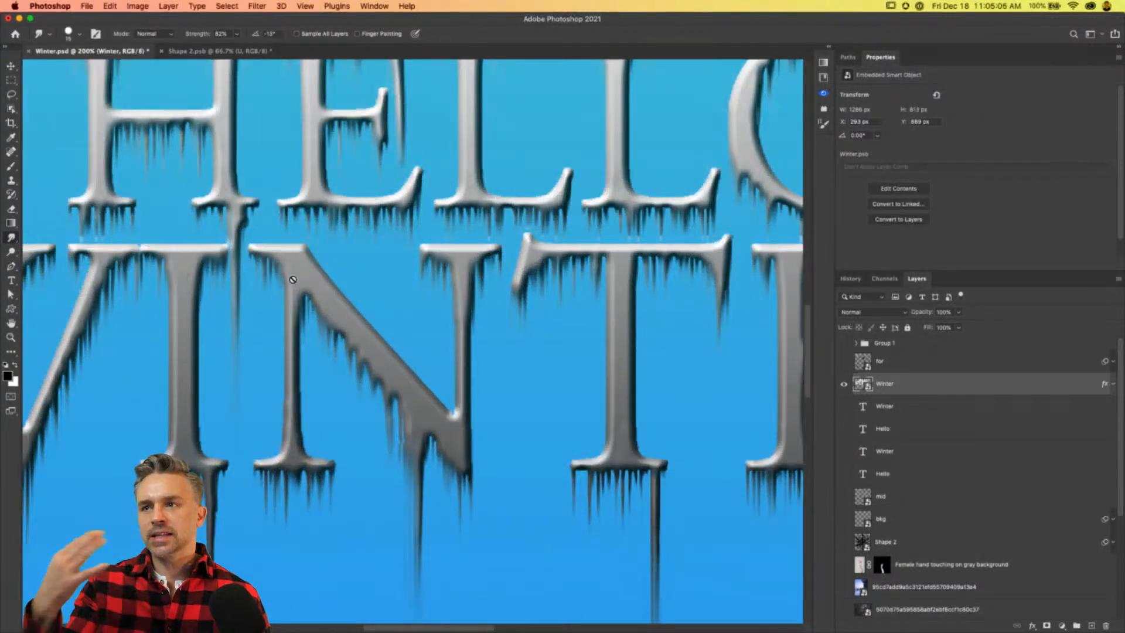
pyautogui.scroll(5, 284, 268)
pyautogui.scroll(-3, 293, 181)
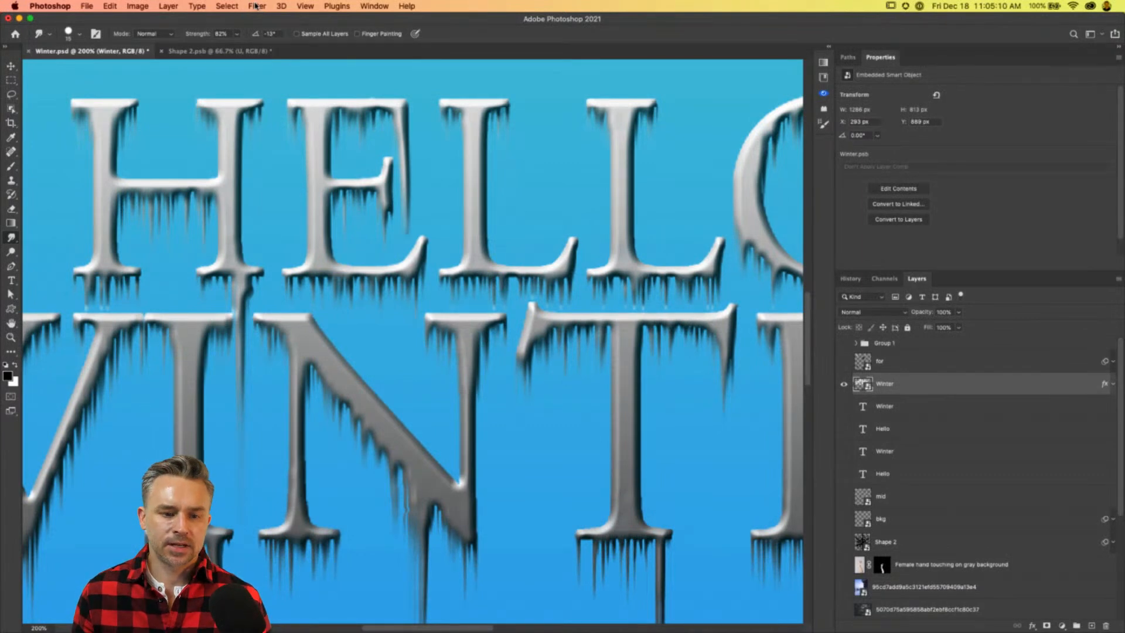
pyautogui.click(256, 6)
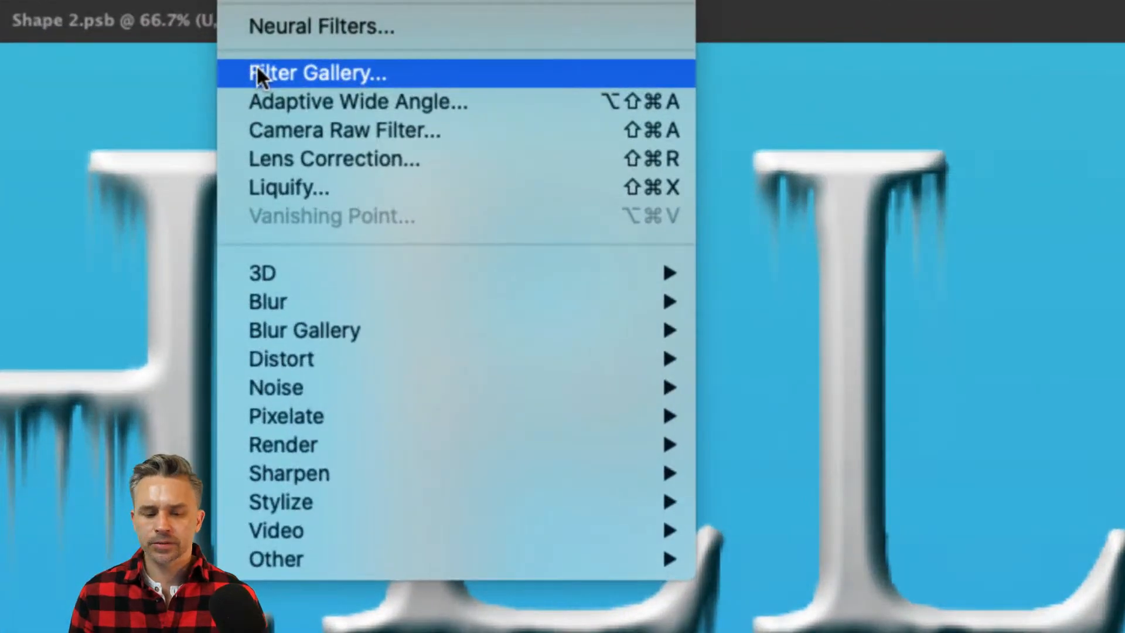
pyautogui.click(257, 71)
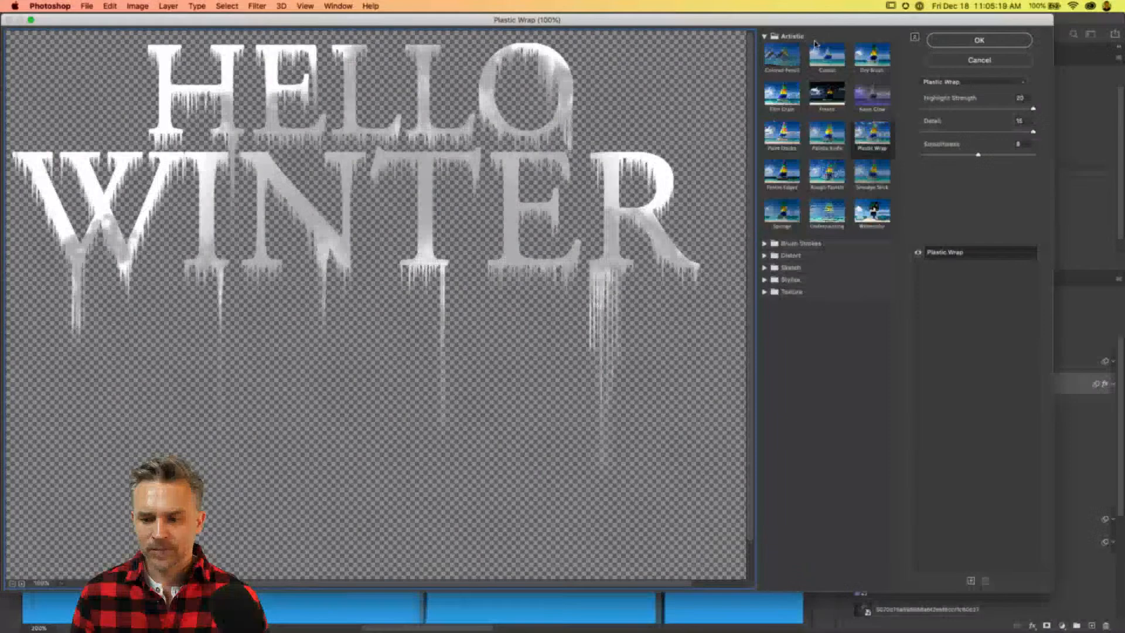
pyautogui.click(764, 256)
pyautogui.click(764, 244)
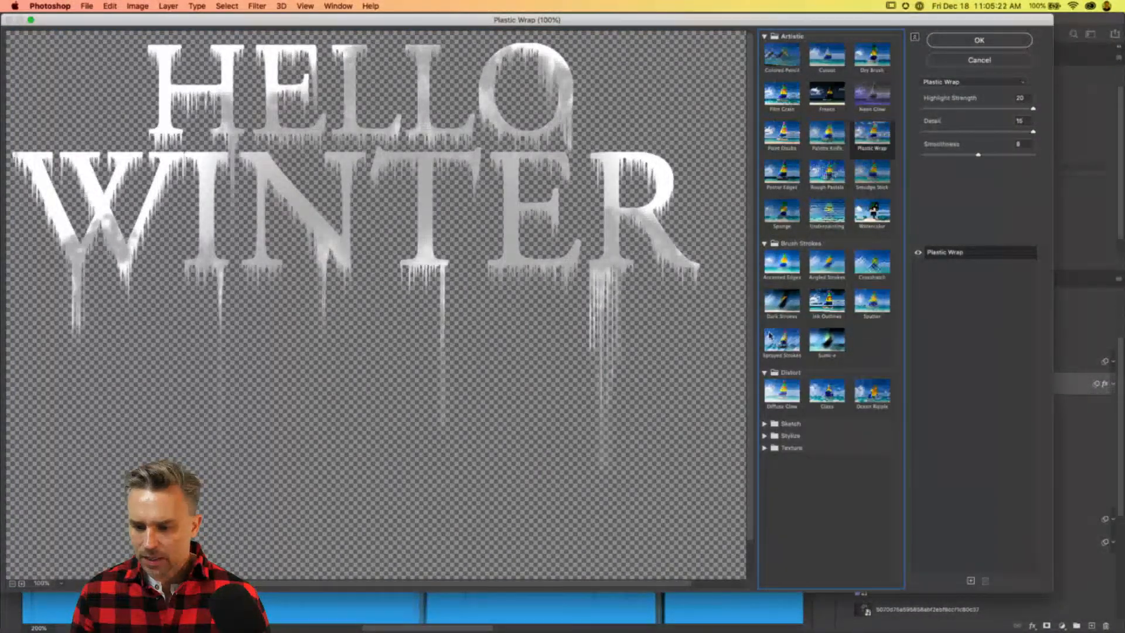
pyautogui.click(763, 424)
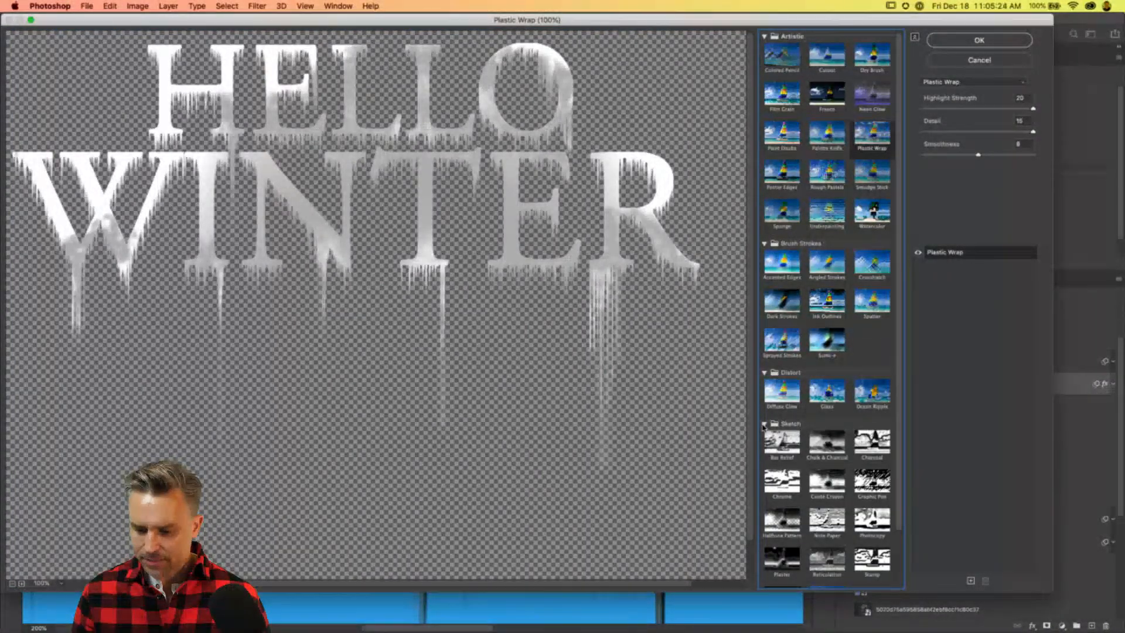
pyautogui.scroll(-2, 763, 426)
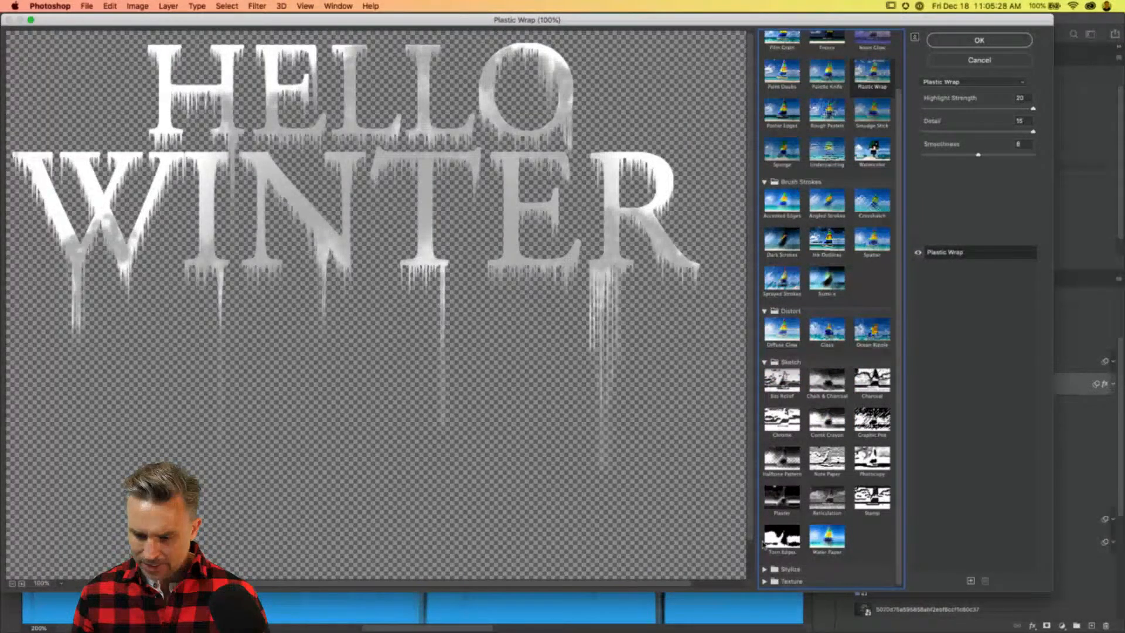
pyautogui.click(764, 570)
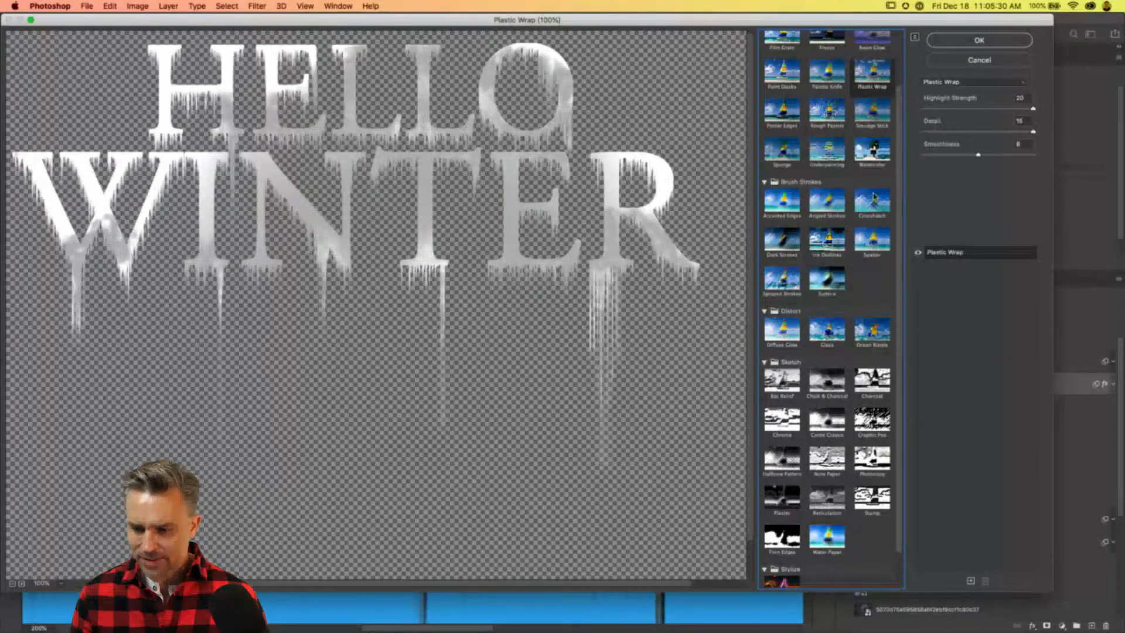
pyautogui.scroll(2, 846, 176)
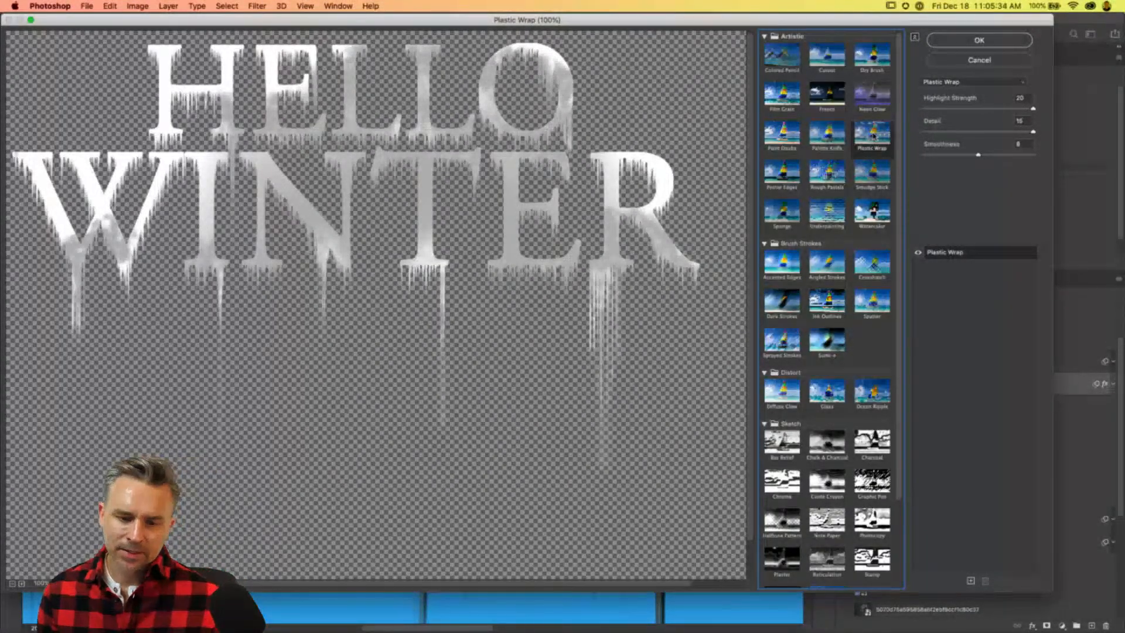
# Set the Plastic Wrap filter's smoothness to 3.
pyautogui.moveTo(977, 155); pyautogui.dragTo(969, 156)
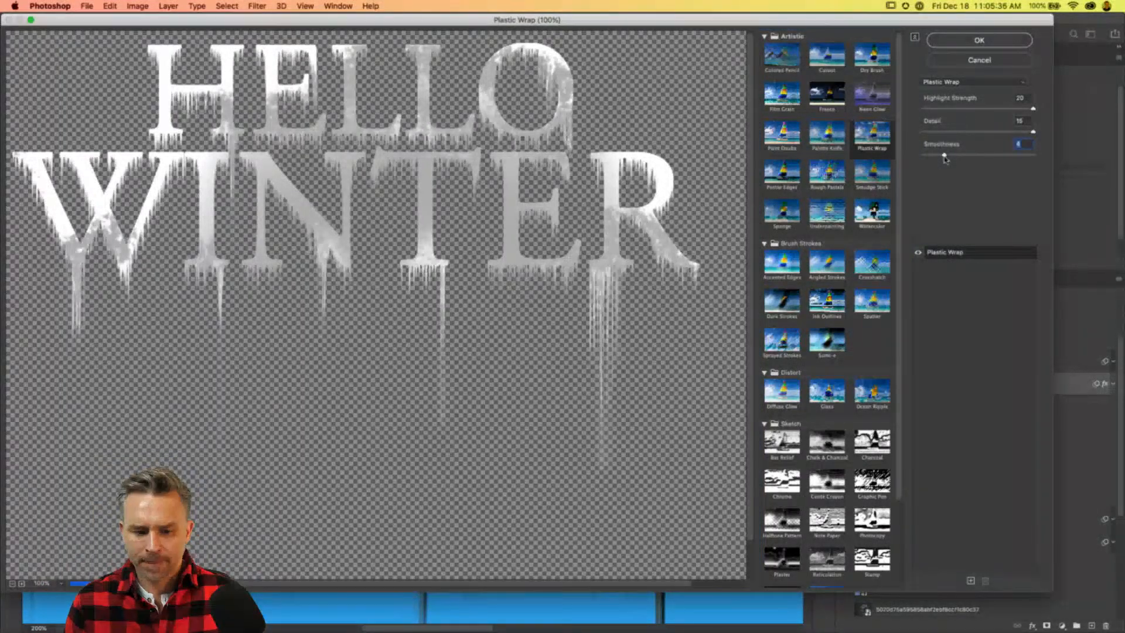
pyautogui.click(935, 156)
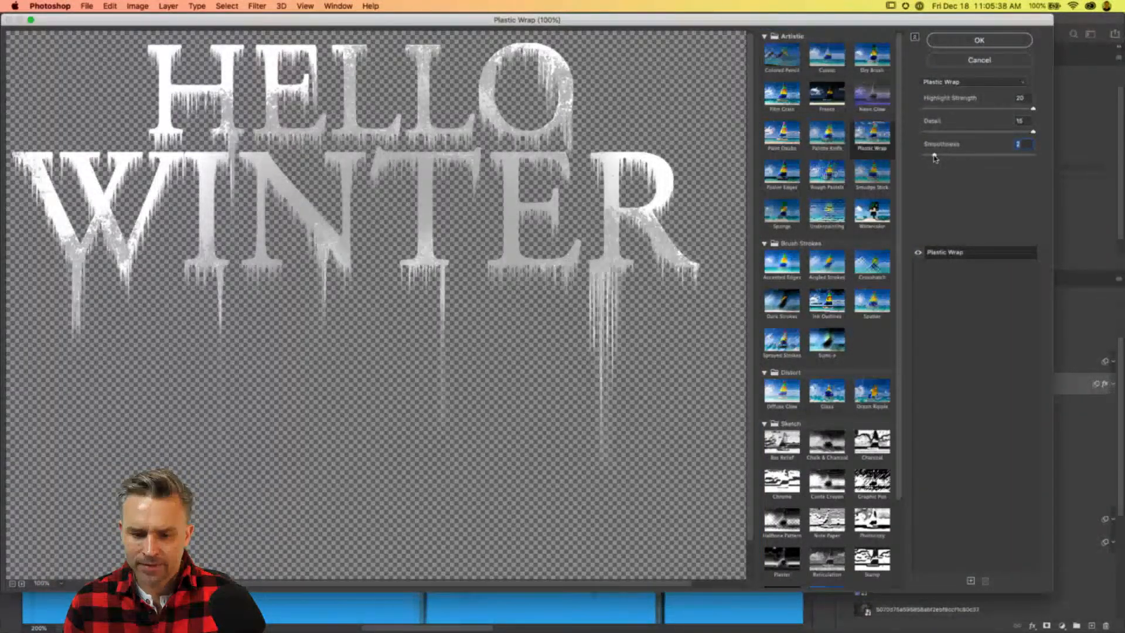
pyautogui.moveTo(935, 156); pyautogui.dragTo(941, 156)
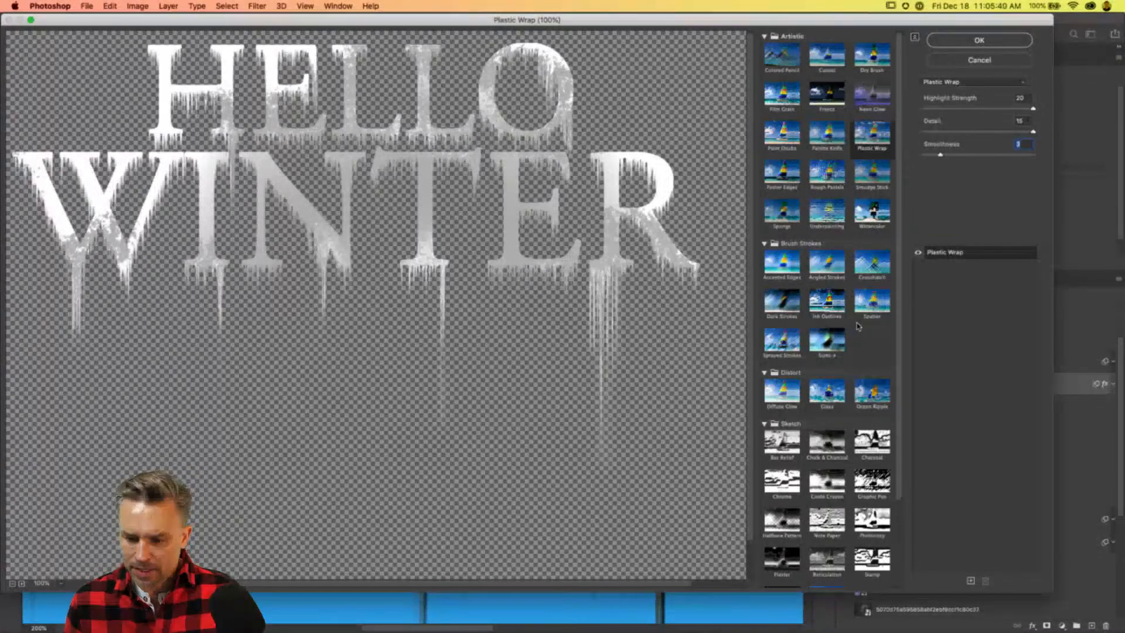
# Try the Chrome filter with detail 2 and lower smoothness, and preview the Dry Brush filter on the lettering.
pyautogui.scroll(-3, 818, 319)
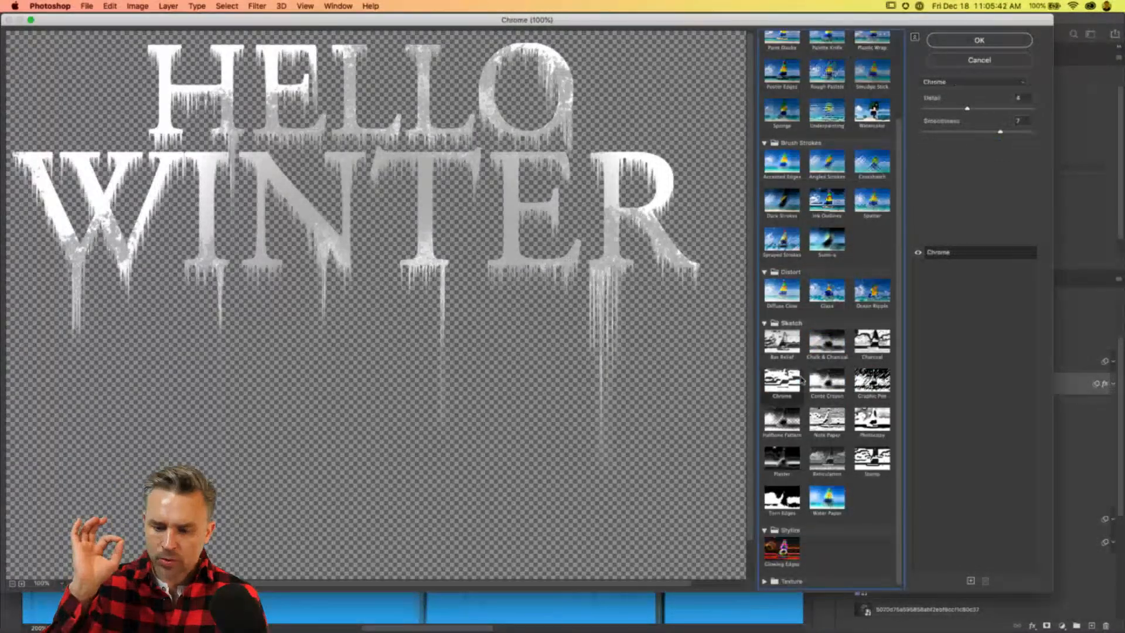
pyautogui.click(783, 381)
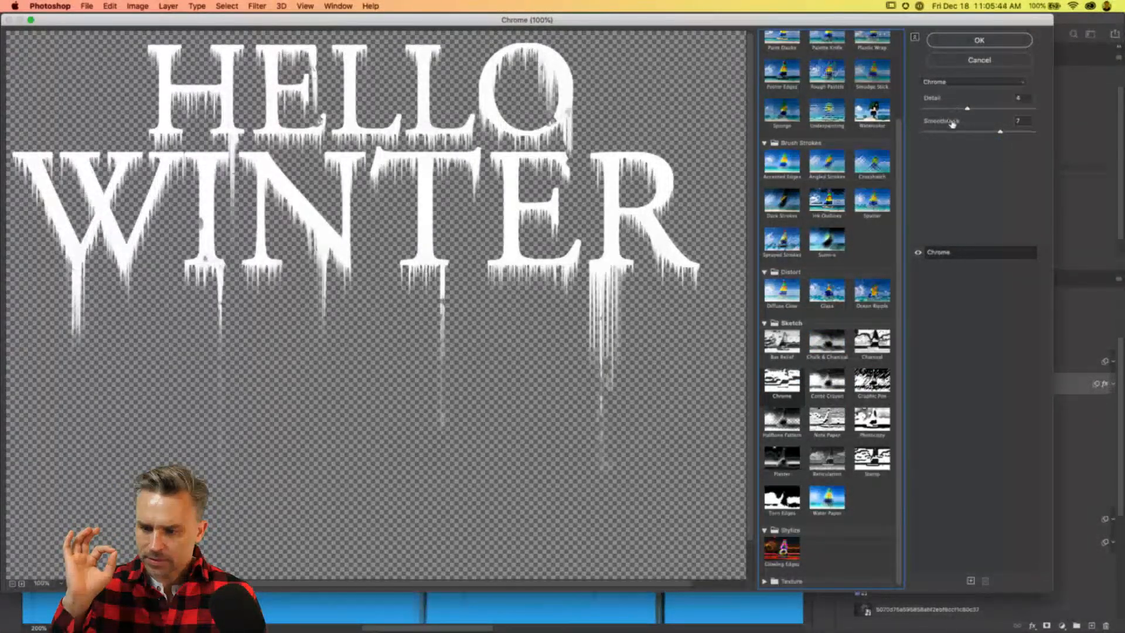
pyautogui.click(940, 108)
pyautogui.click(960, 132)
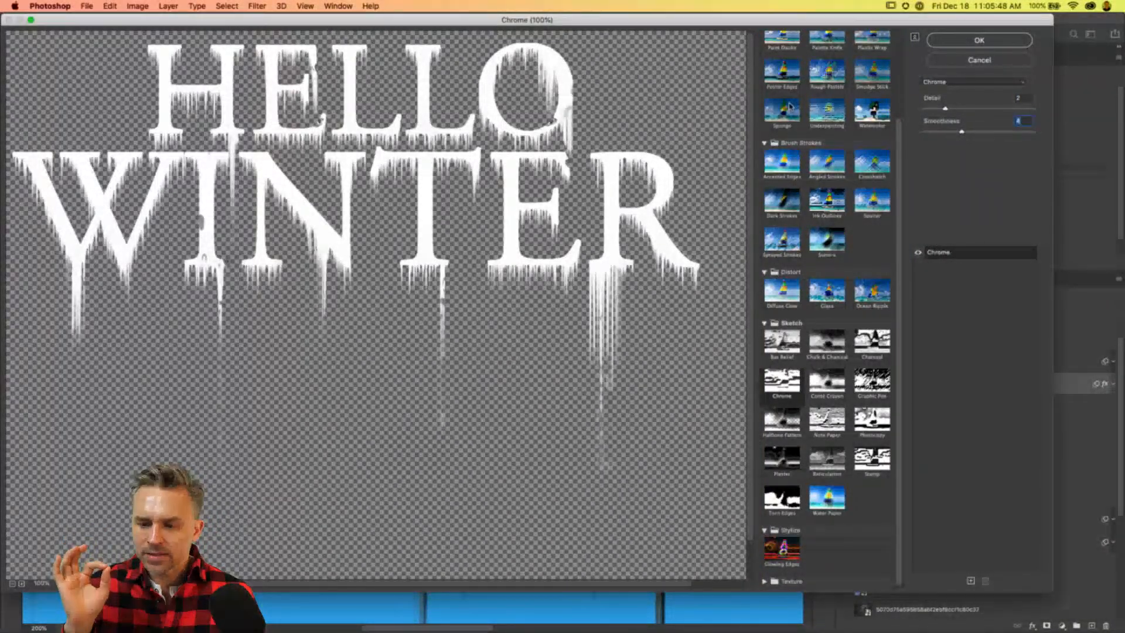
pyautogui.click(873, 80)
pyautogui.scroll(3, 874, 76)
pyautogui.click(874, 61)
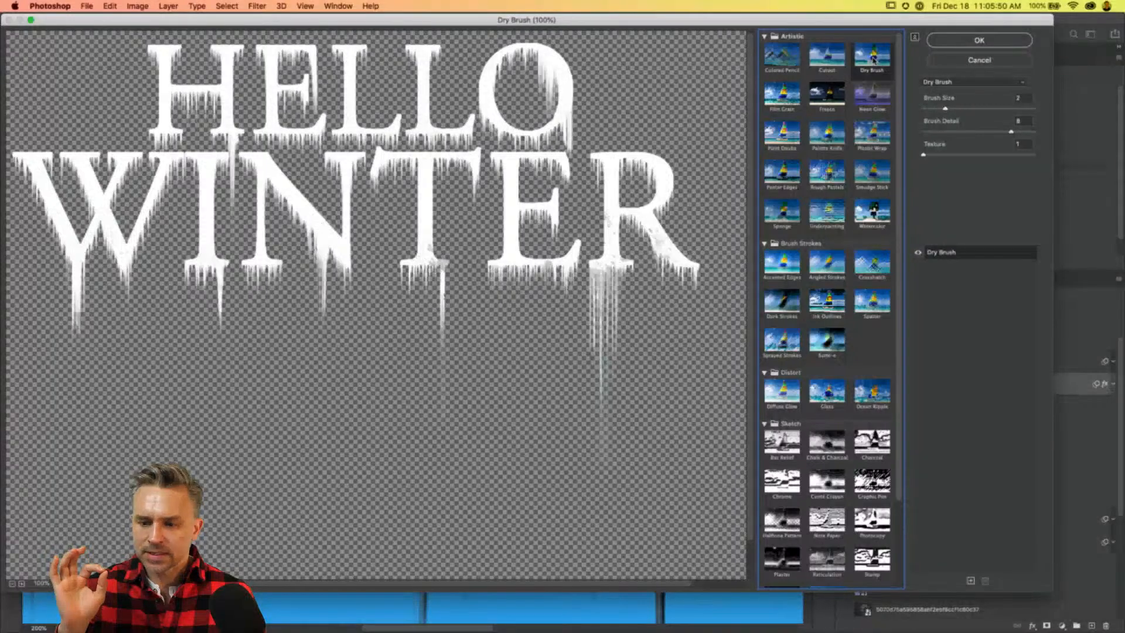
# Switch back to Plastic Wrap, inspect the letters up close and apply the filter to the Winter smart object.
pyautogui.click(864, 143)
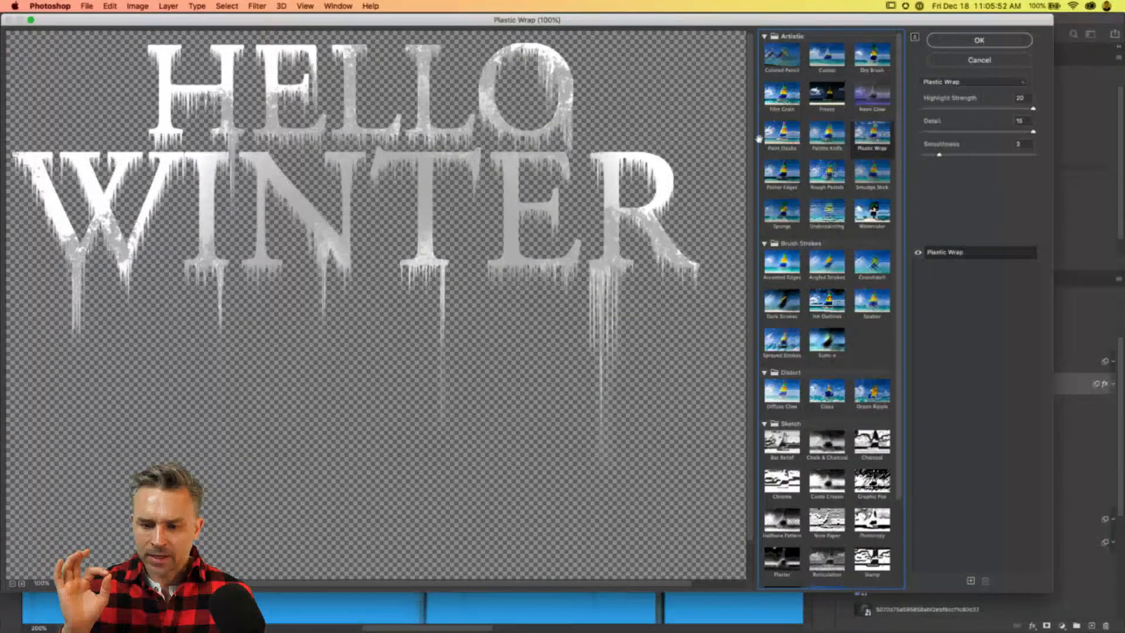
pyautogui.press('super+equal')
pyautogui.press('super+equal')
pyautogui.moveTo(372, 247); pyautogui.dragTo(331, 545)
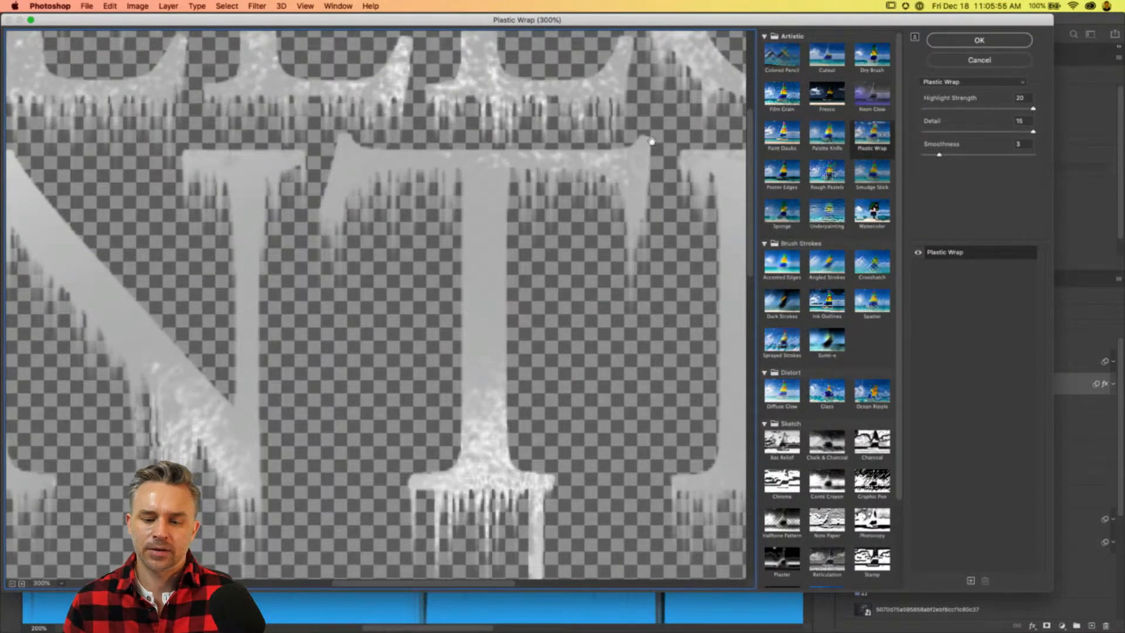
pyautogui.click(965, 42)
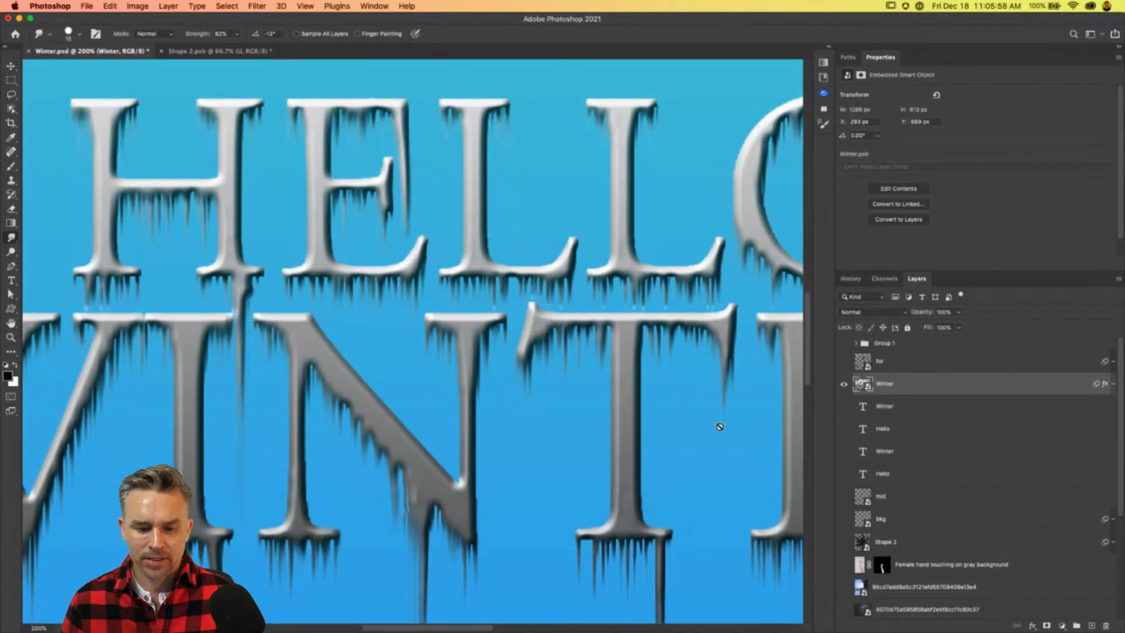
# Reduce the scale of the Winter layer's Gradient Overlay to about 76%.
pyautogui.click(1110, 385)
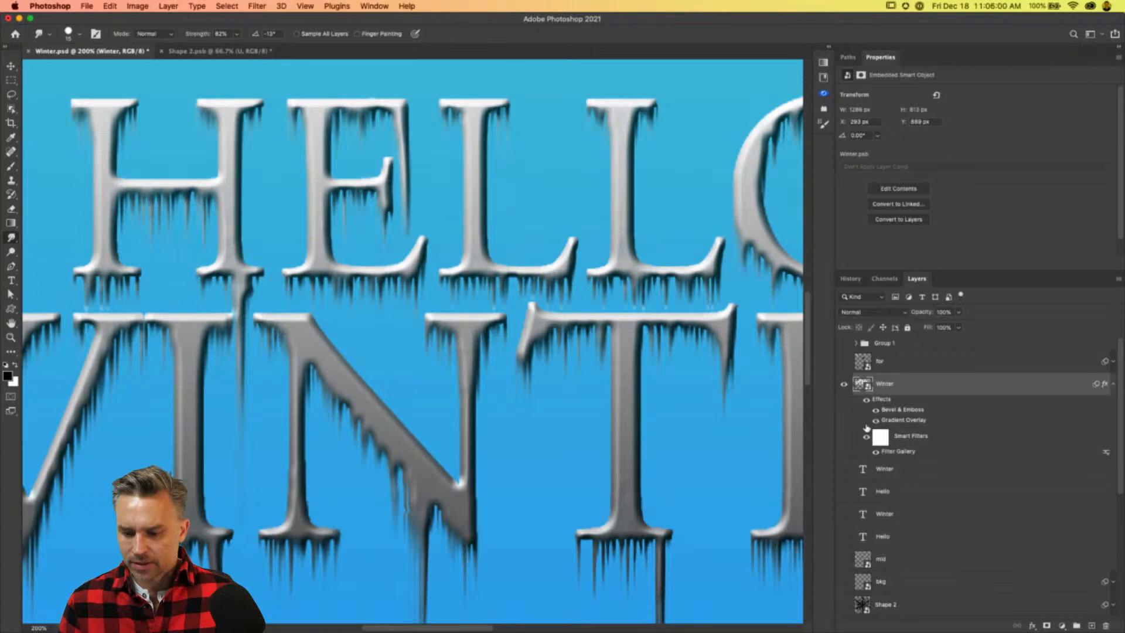
pyautogui.doubleClick(902, 420)
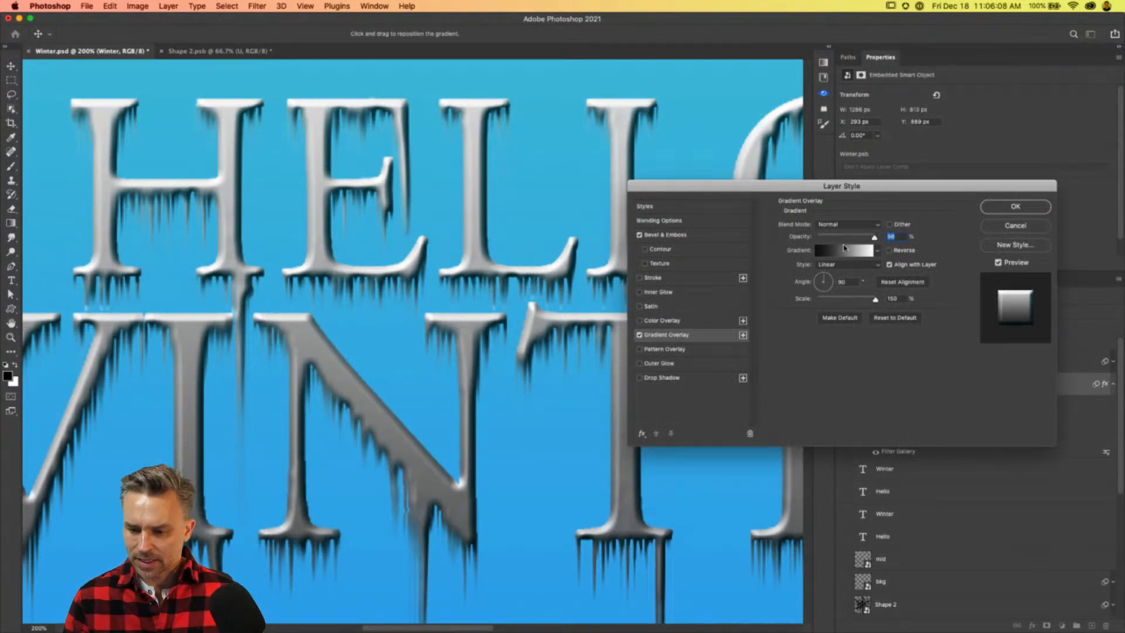
pyautogui.moveTo(846, 303); pyautogui.dragTo(843, 303)
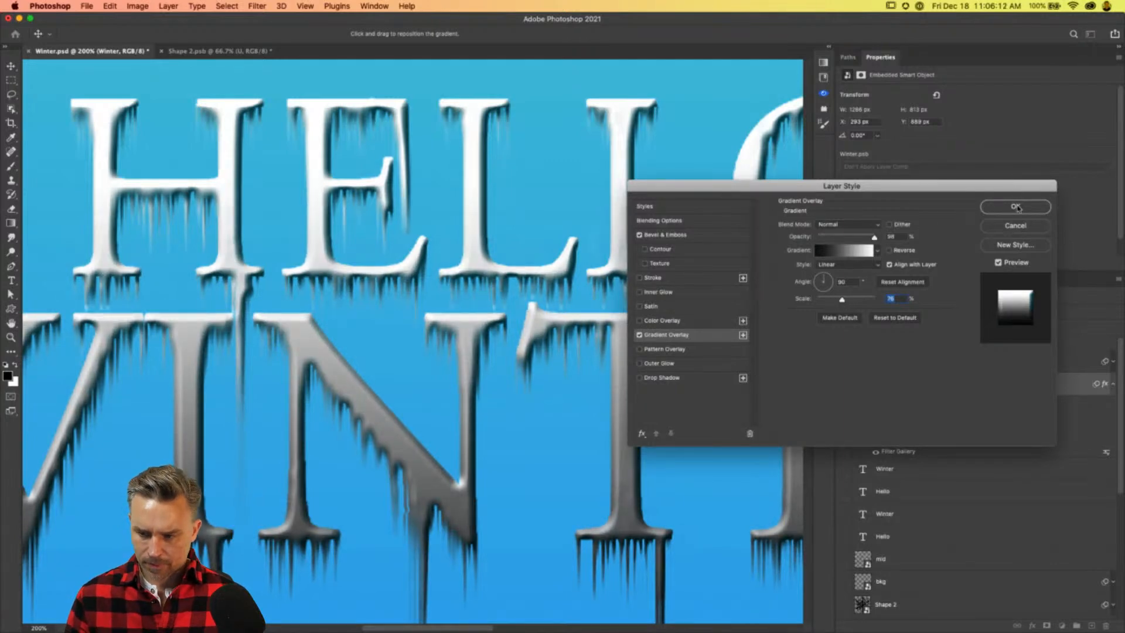
pyautogui.click(1017, 206)
pyautogui.press('super+0')
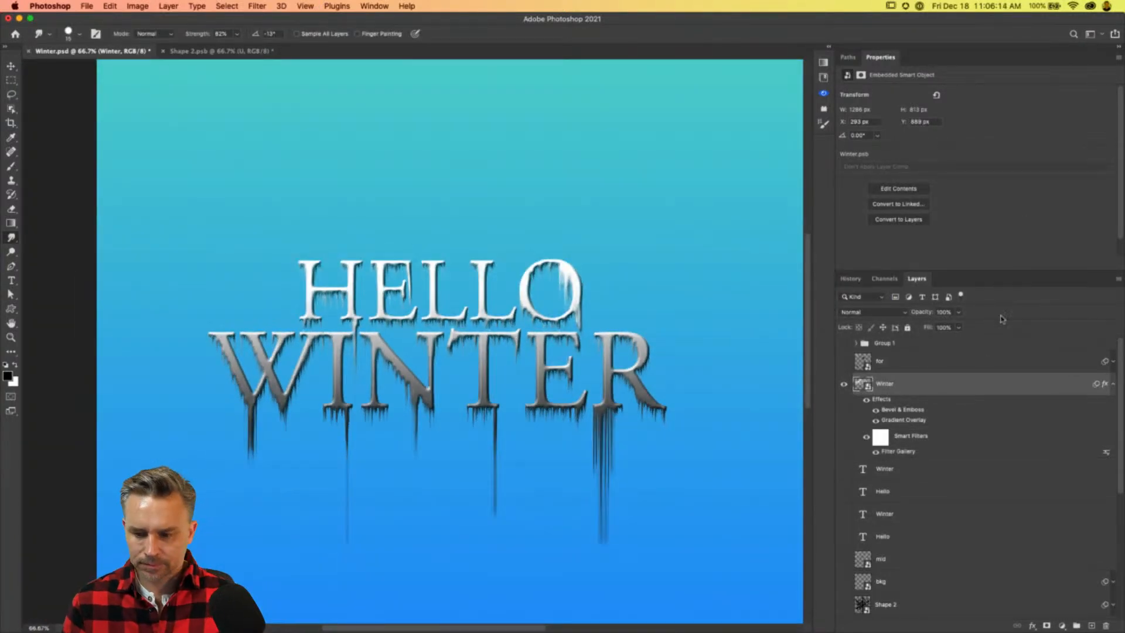
# Increase the Winter layer's Inner Bevel to a depth of 542% and a size of 32 px.
pyautogui.doubleClick(902, 409)
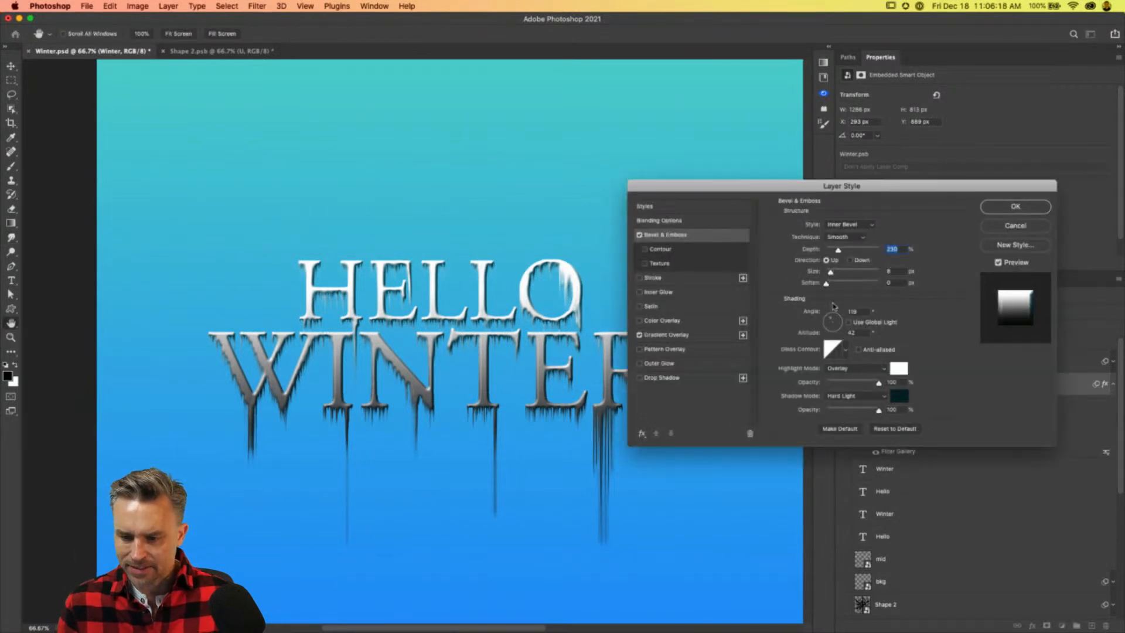
pyautogui.moveTo(838, 249); pyautogui.dragTo(839, 272)
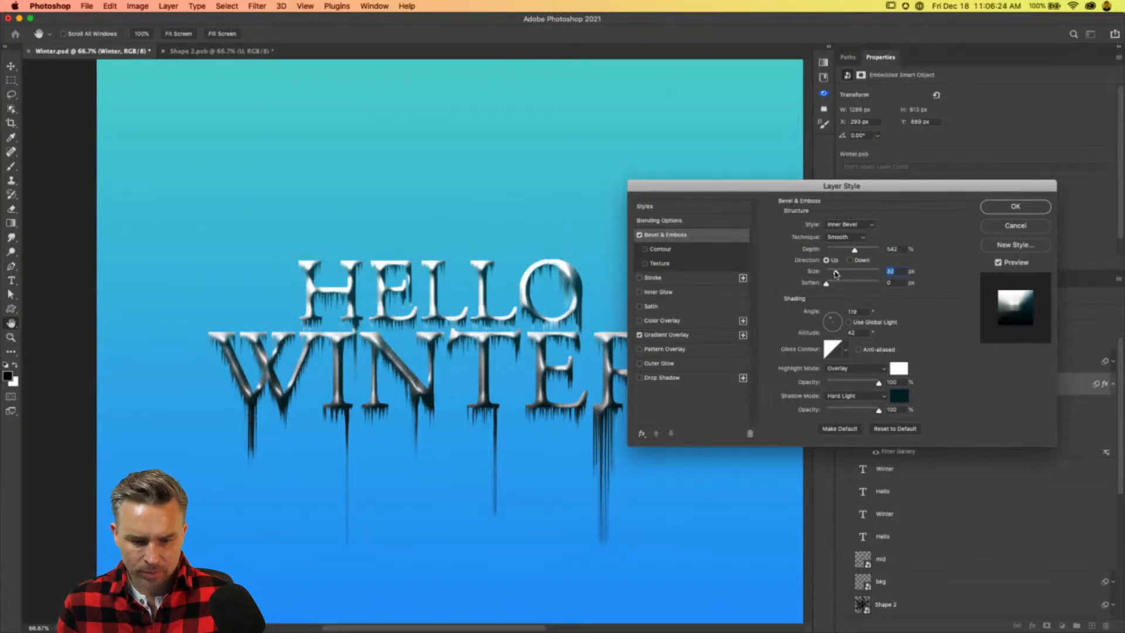
pyautogui.click(1002, 209)
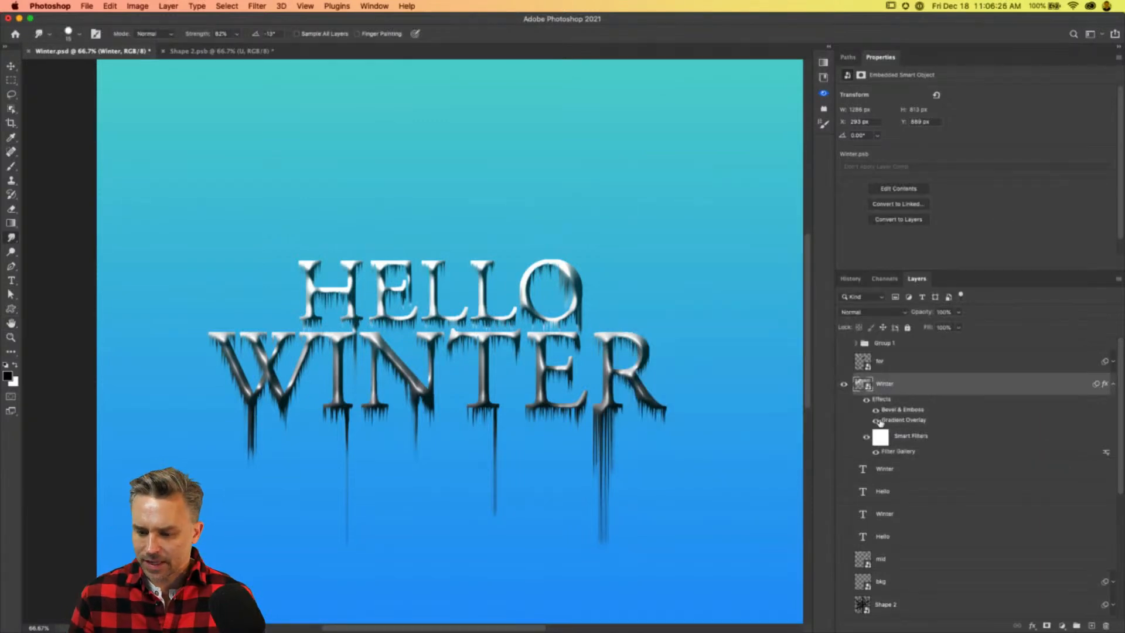
# Delete the Filter Gallery smart filter from the Winter layer and convert the styled layer to a new smart object.
pyautogui.doubleClick(902, 451)
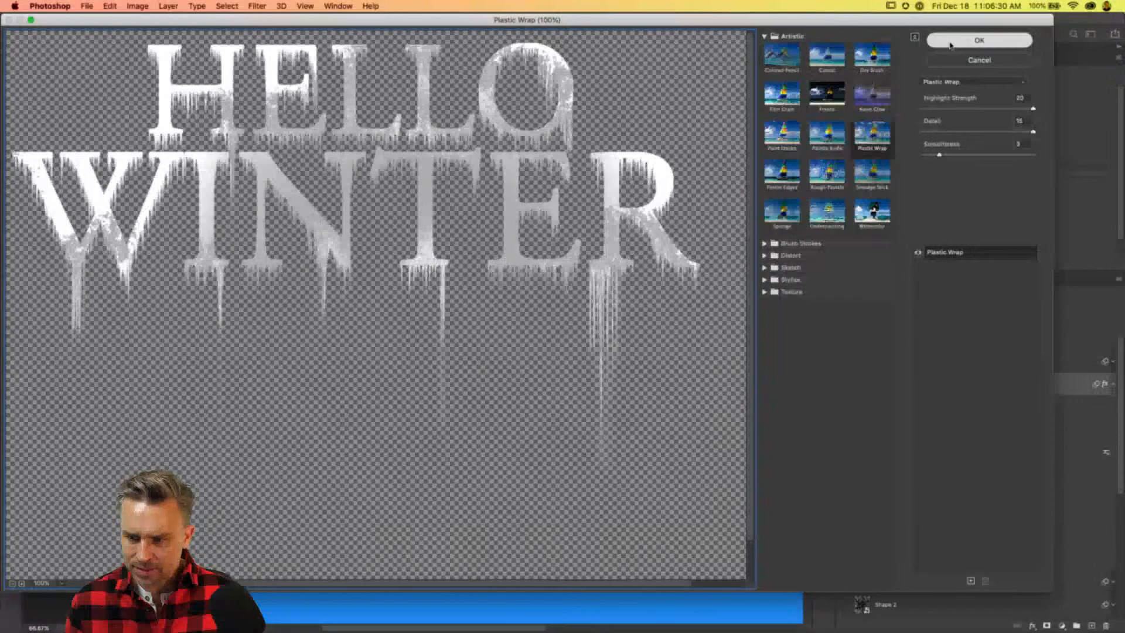
pyautogui.click(978, 40)
pyautogui.moveTo(900, 455); pyautogui.dragTo(1105, 626)
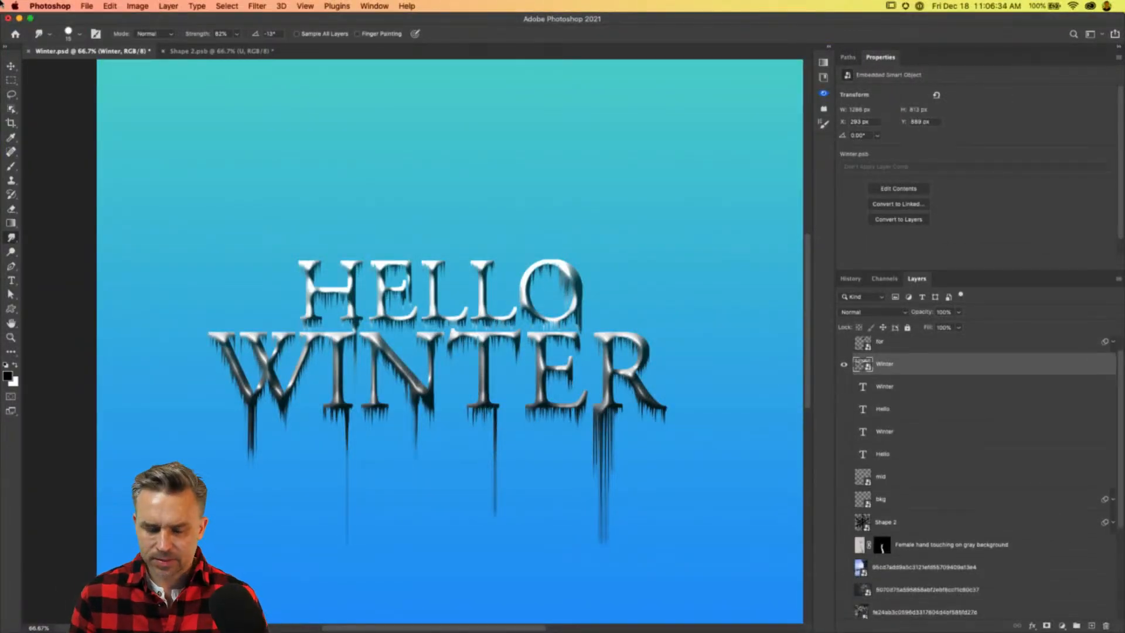
# Open Plastic Wrap for the new Winter smart object and inspect the icicles and the letter tops up close.
pyautogui.click(249, 7)
pyautogui.click(260, 71)
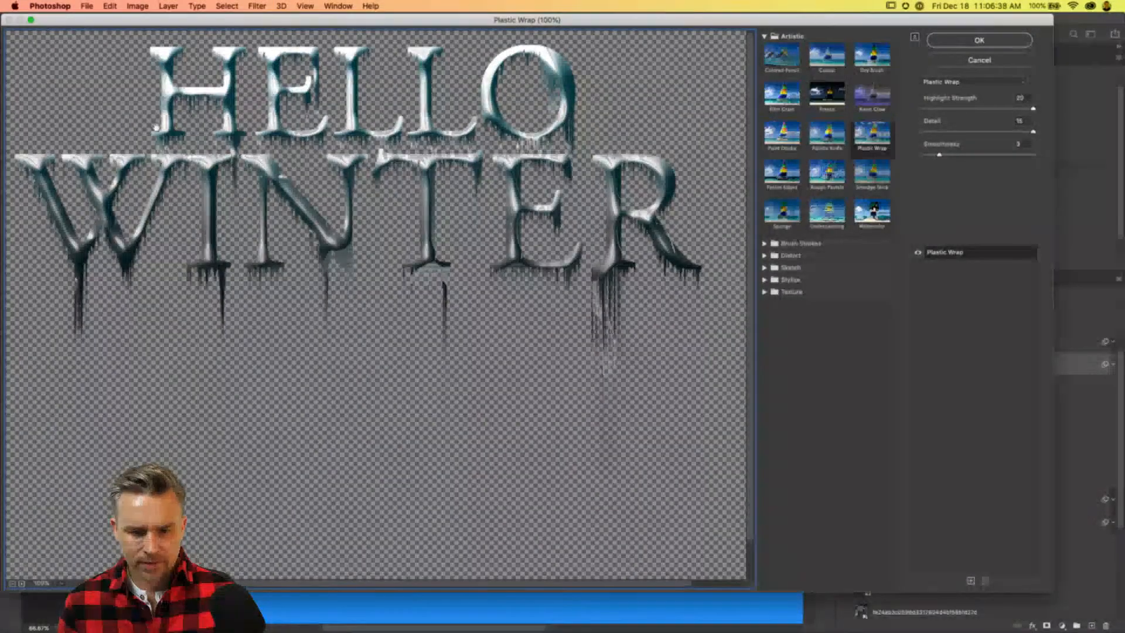
pyautogui.press('super+plus')
pyautogui.press('super+plus')
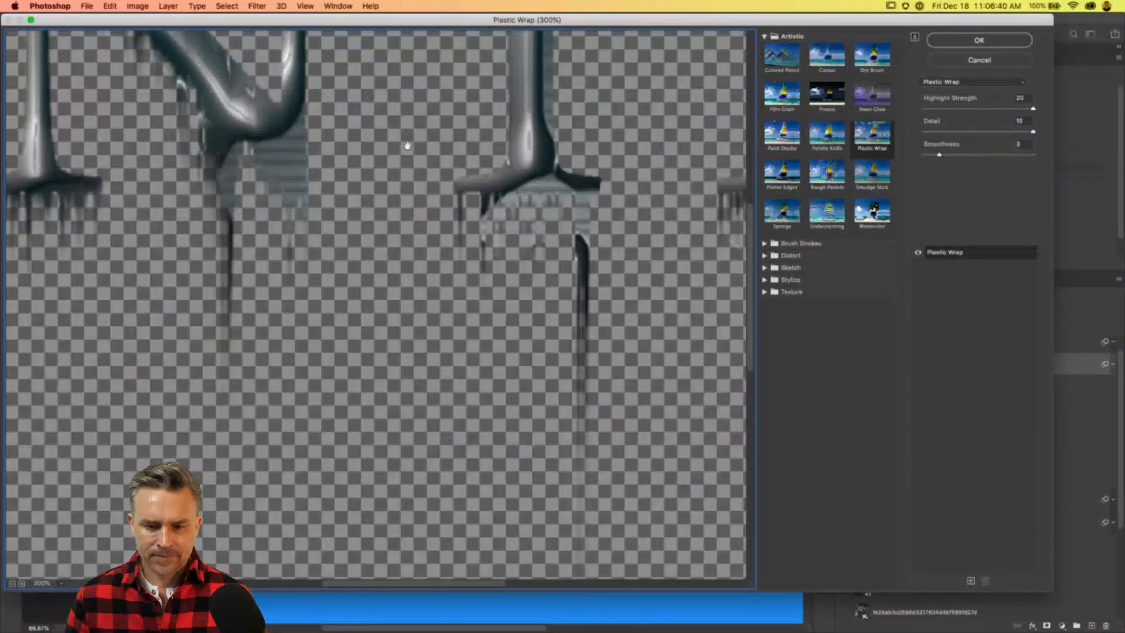
pyautogui.scroll(10, 395, 199)
pyautogui.moveTo(397, 232); pyautogui.dragTo(399, 353)
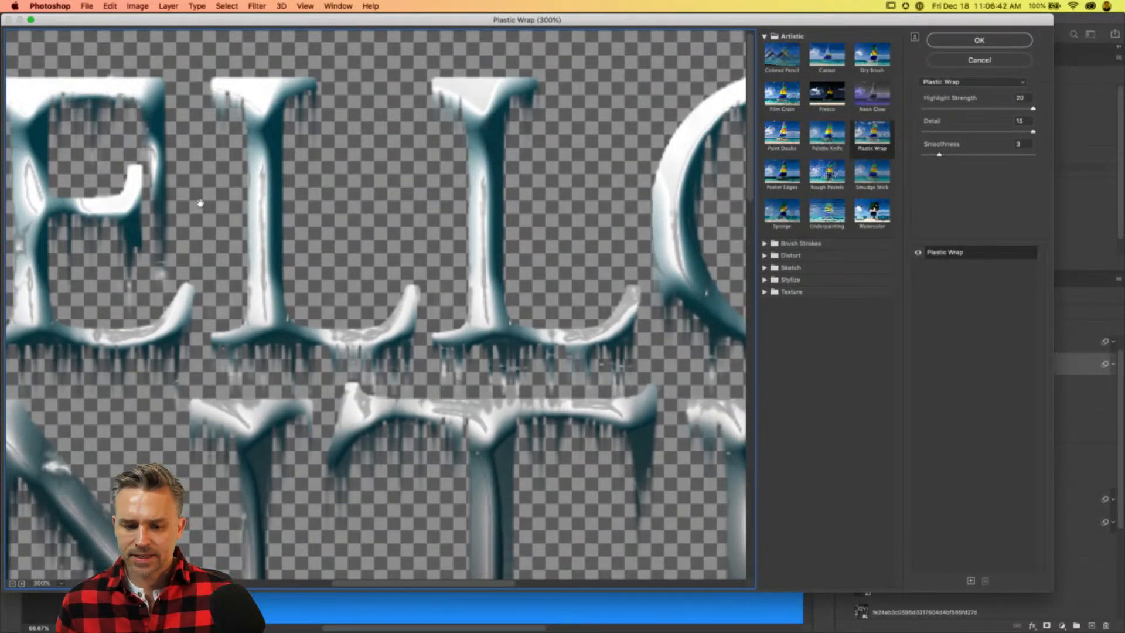
pyautogui.moveTo(452, 235); pyautogui.dragTo(447, 175)
# Try Plastic Wrap with highlight strength 13 and detail 11, and return the two settings to 20 and 15.
pyautogui.click(983, 109)
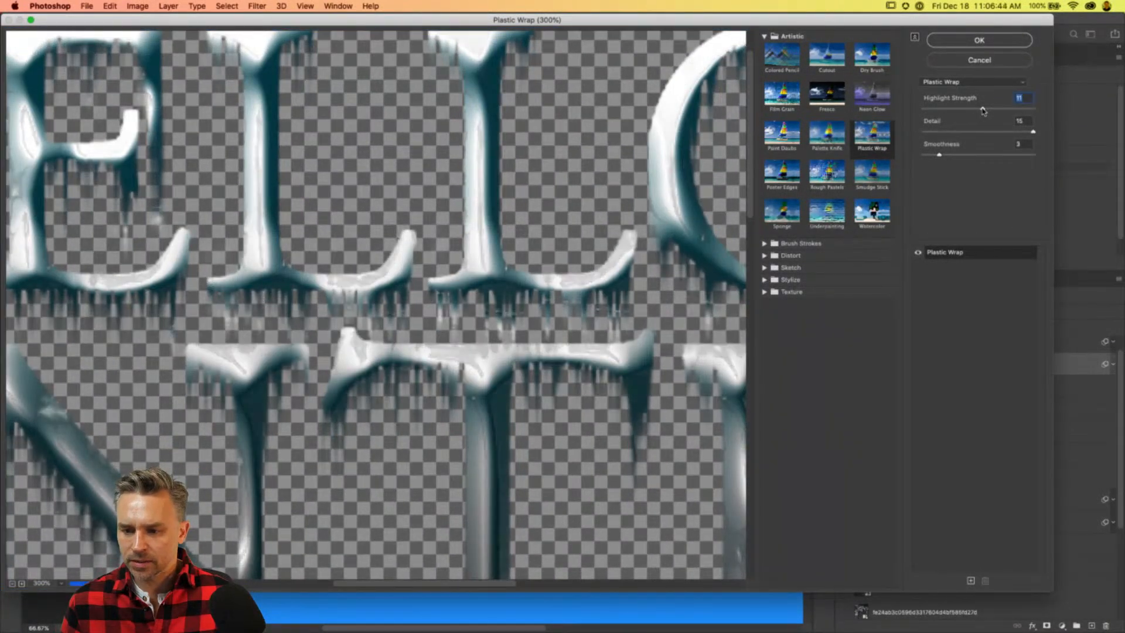
pyautogui.press('Up')
pyautogui.press('Up')
pyautogui.moveTo(974, 132)
pyautogui.mouseDown()
pyautogui.moveTo(993, 133)
pyautogui.moveTo(909, 133)
pyautogui.moveTo(994, 133)
pyautogui.mouseUp()
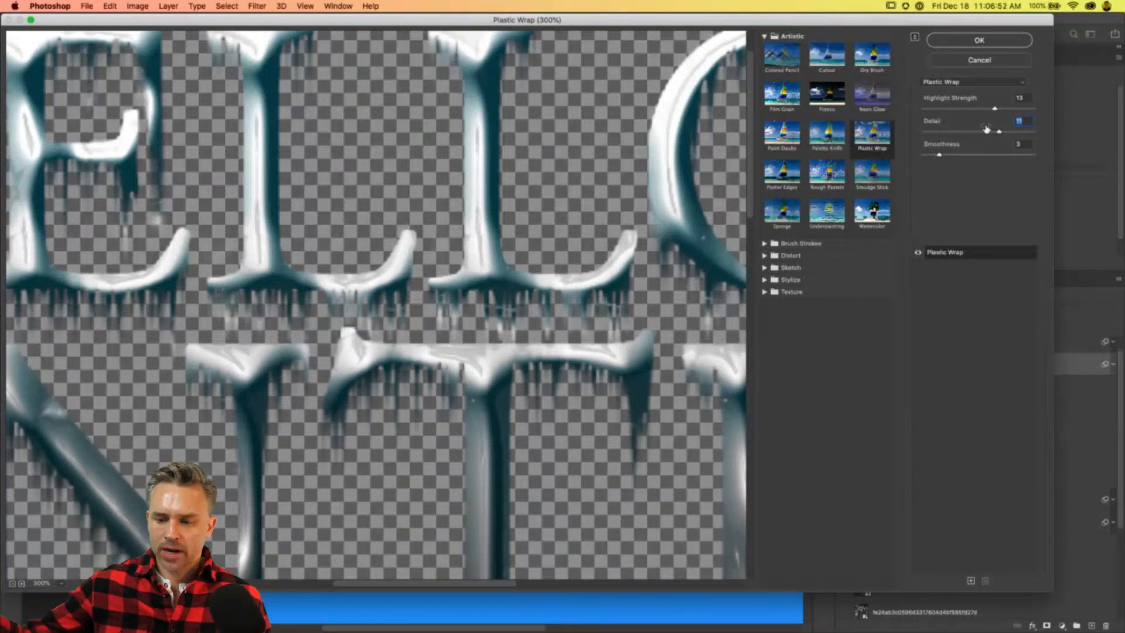
pyautogui.write('15')
pyautogui.click(1033, 110)
pyautogui.moveTo(1033, 109); pyautogui.dragTo(994, 111)
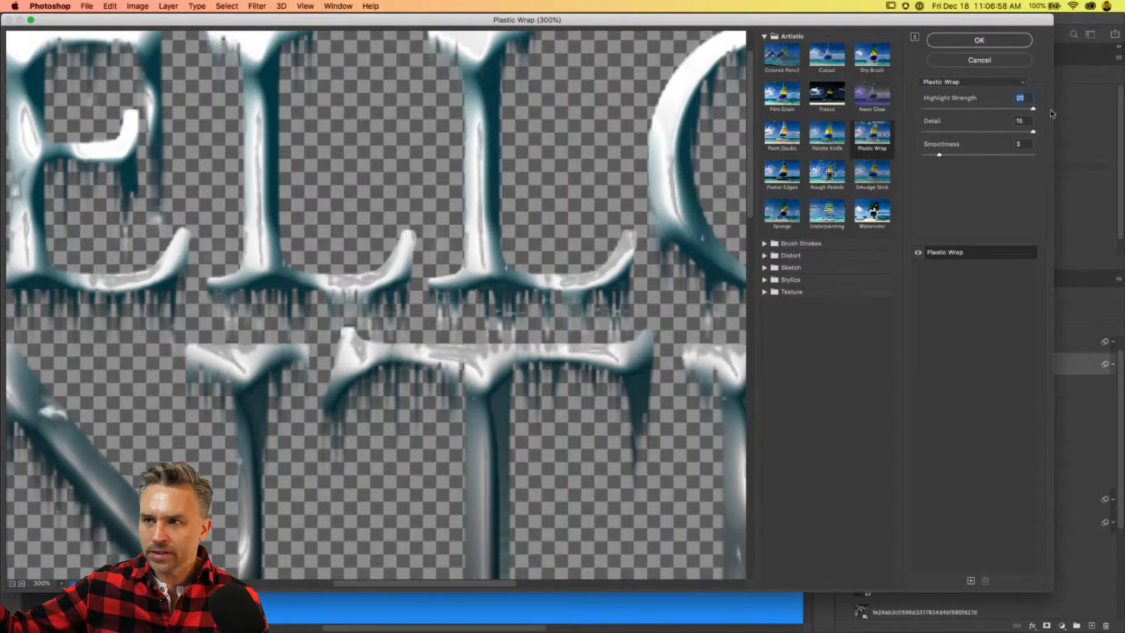
pyautogui.moveTo(854, 107); pyautogui.dragTo(1058, 107)
# Set the Plastic Wrap smoothness to 5, check the whole lettering and apply the filter to the Winter smart object.
pyautogui.moveTo(938, 155)
pyautogui.mouseDown()
pyautogui.moveTo(893, 166)
pyautogui.moveTo(959, 164)
pyautogui.mouseUp()
pyautogui.press('super+minus')
pyautogui.press('super+minus')
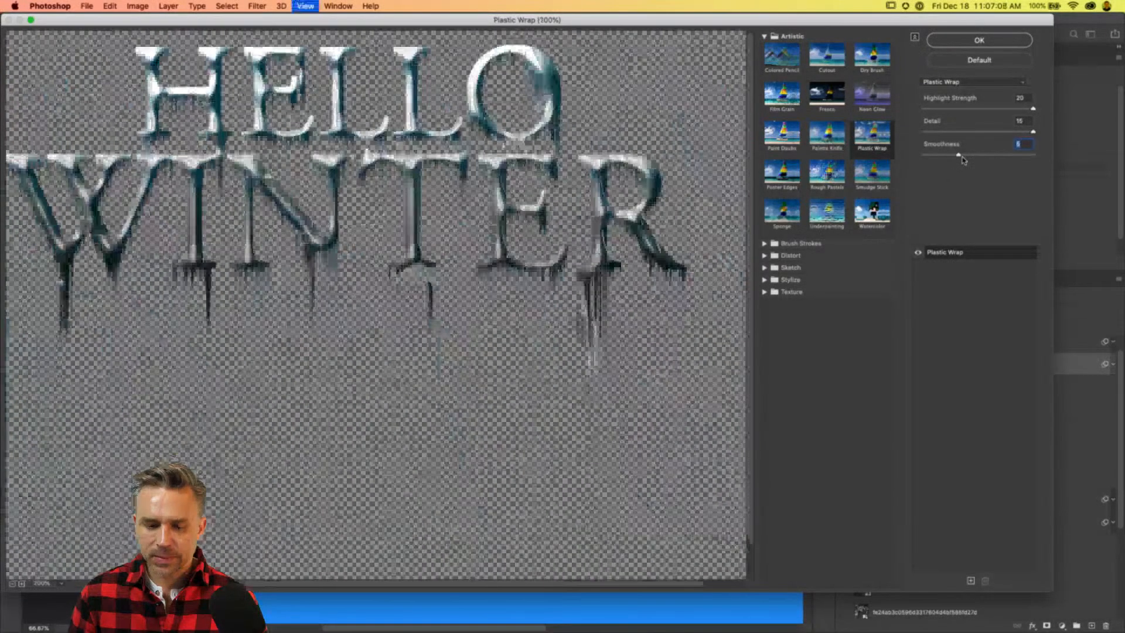
pyautogui.moveTo(123, 232); pyautogui.dragTo(280, 262)
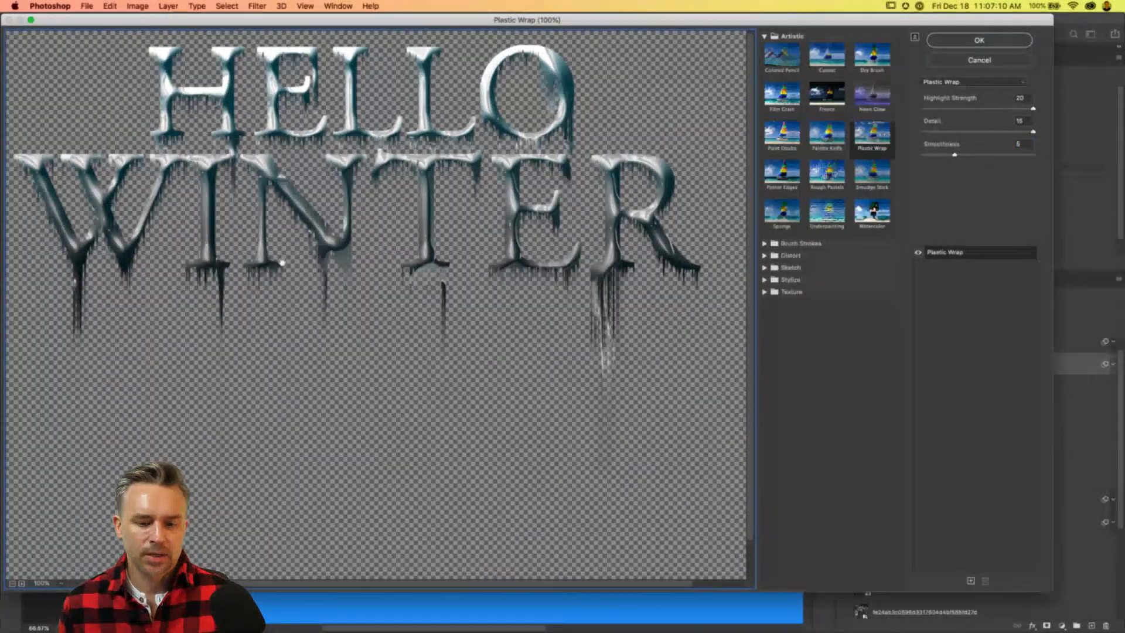
pyautogui.click(969, 42)
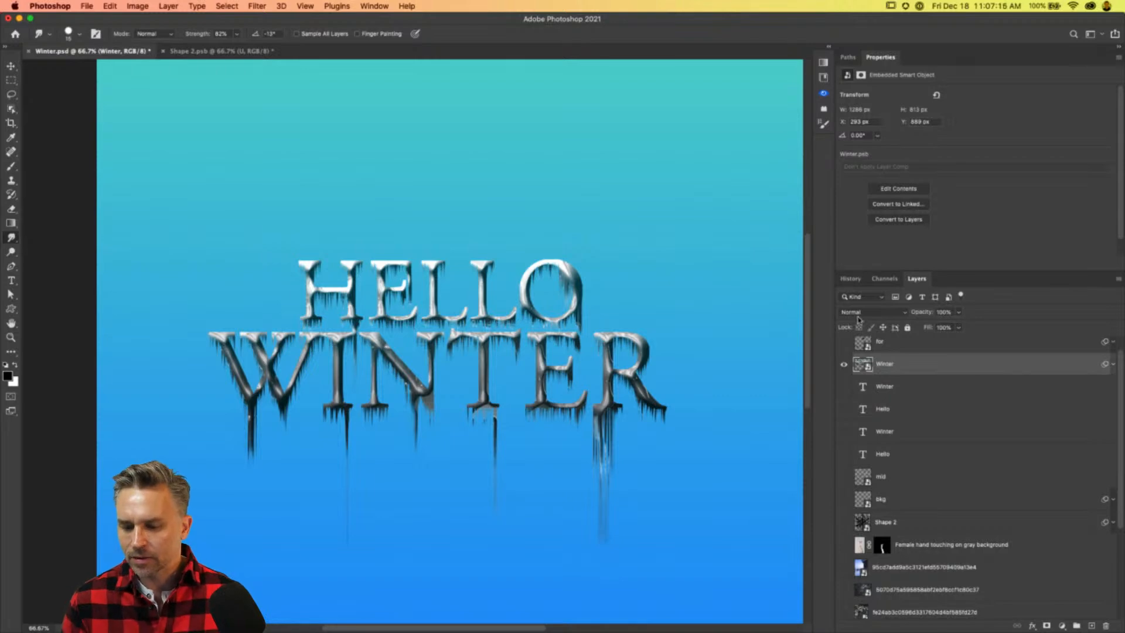
# Set the Winter smart object's blend mode to Screen.
pyautogui.click(858, 318)
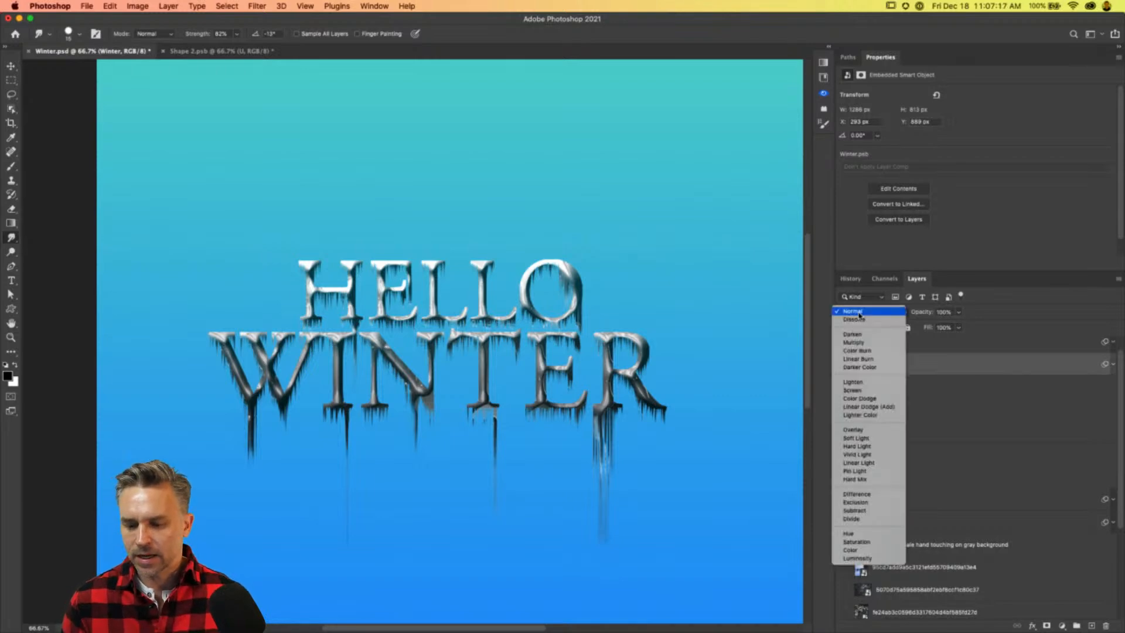
pyautogui.click(864, 390)
pyautogui.press('super+equal')
pyautogui.scroll(-2, 438, 175)
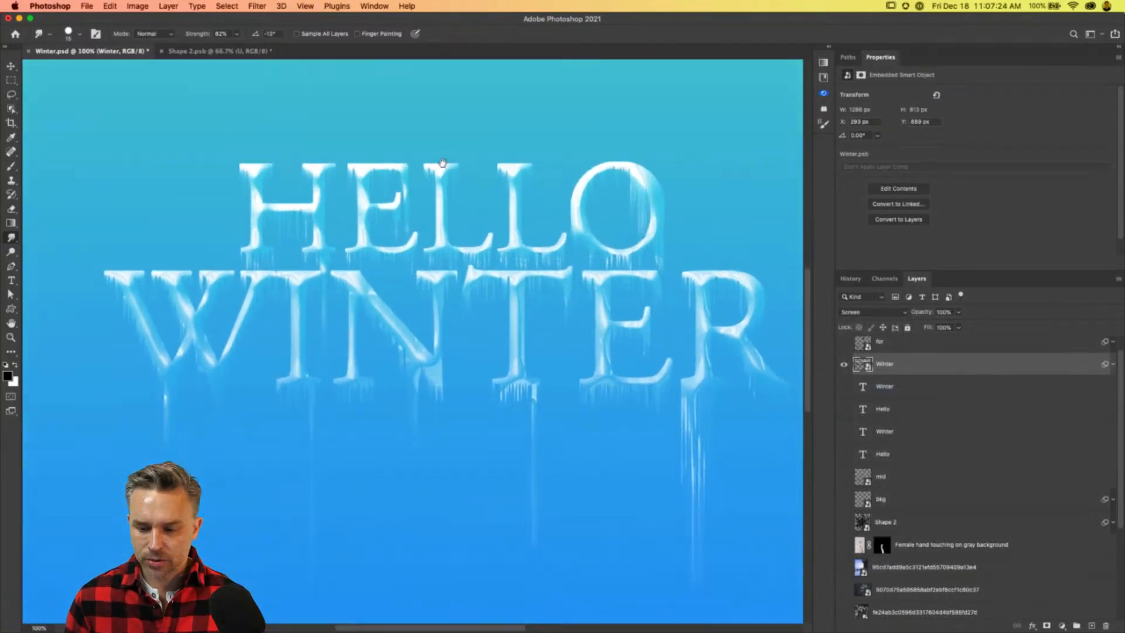
# Duplicate the Winter smart object and set the lower copy's blend mode to Normal.
pyautogui.click(996, 351)
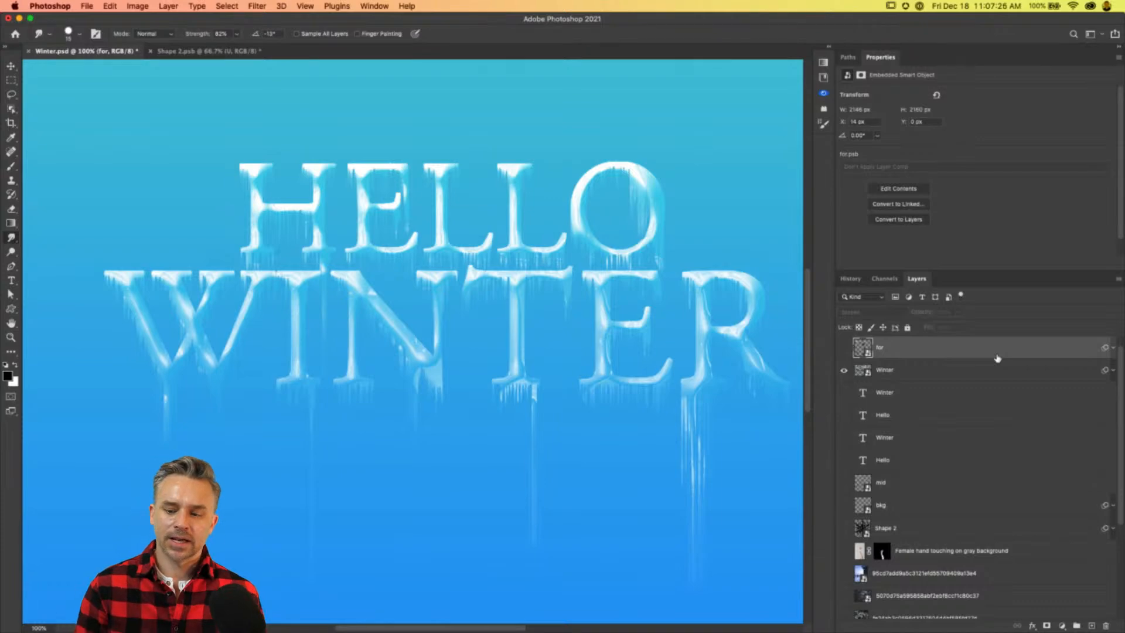
pyautogui.click(987, 374)
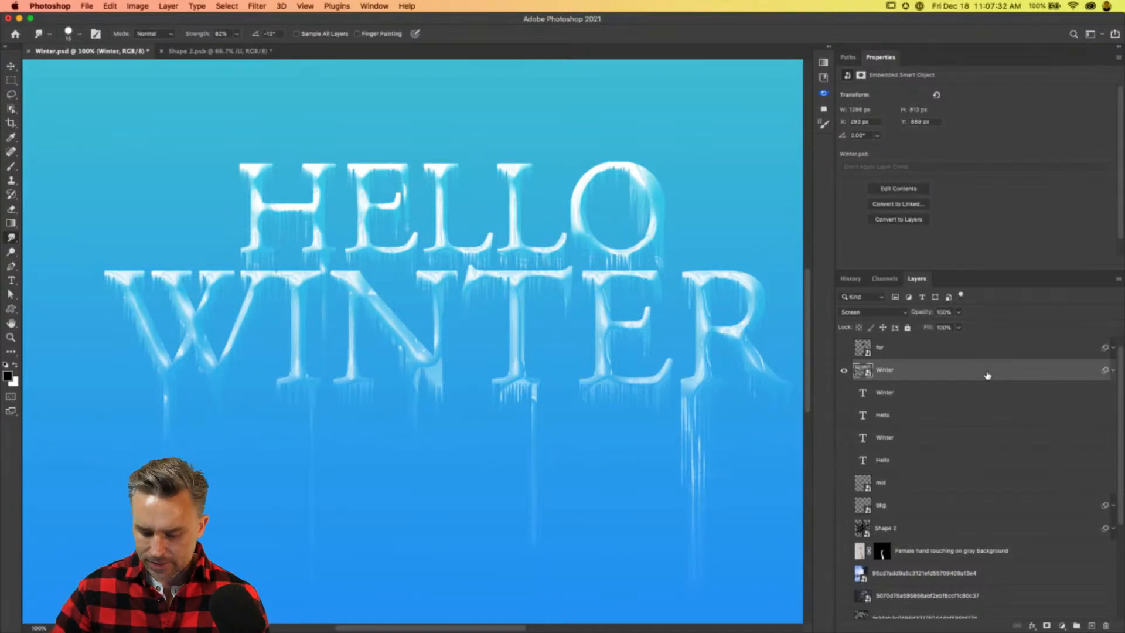
pyautogui.press('super+j')
pyautogui.click(917, 396)
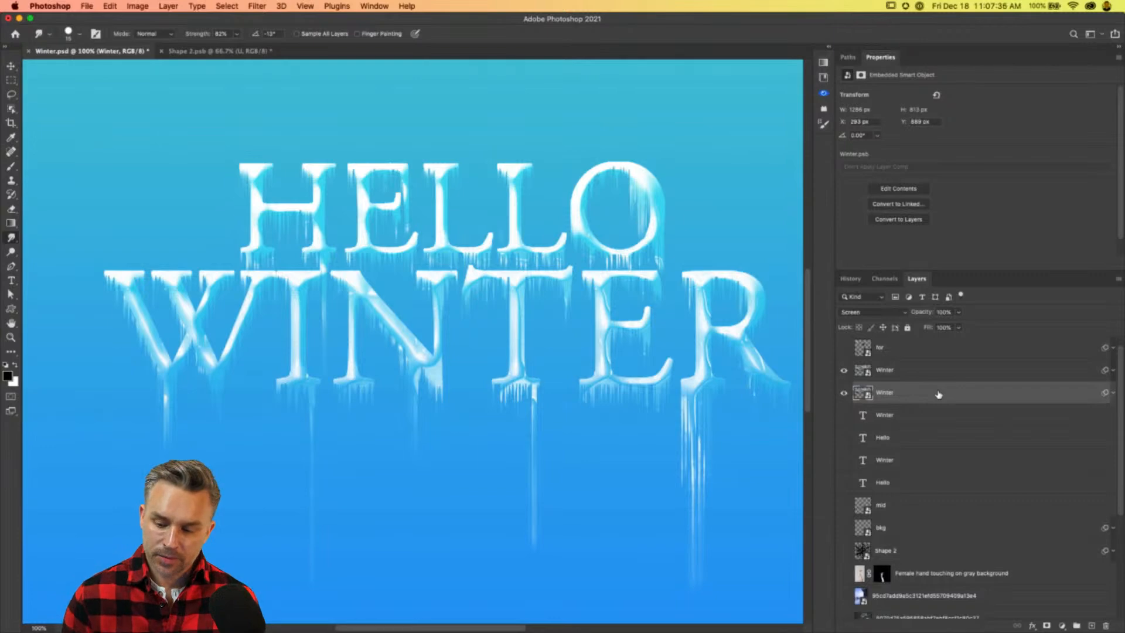
pyautogui.click(1113, 394)
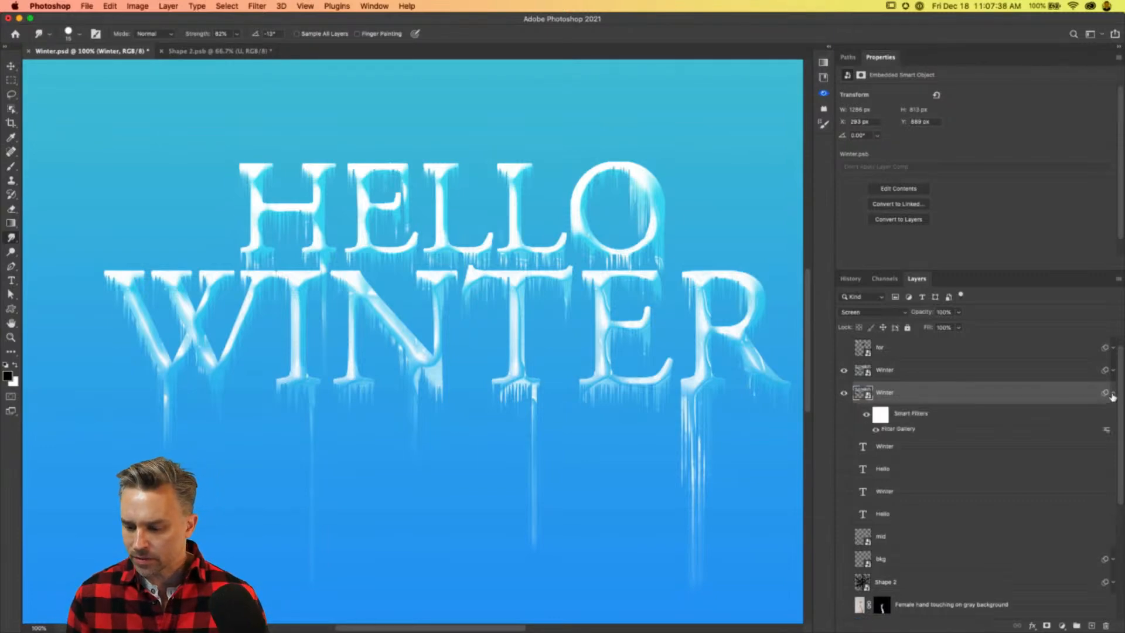
pyautogui.click(857, 313)
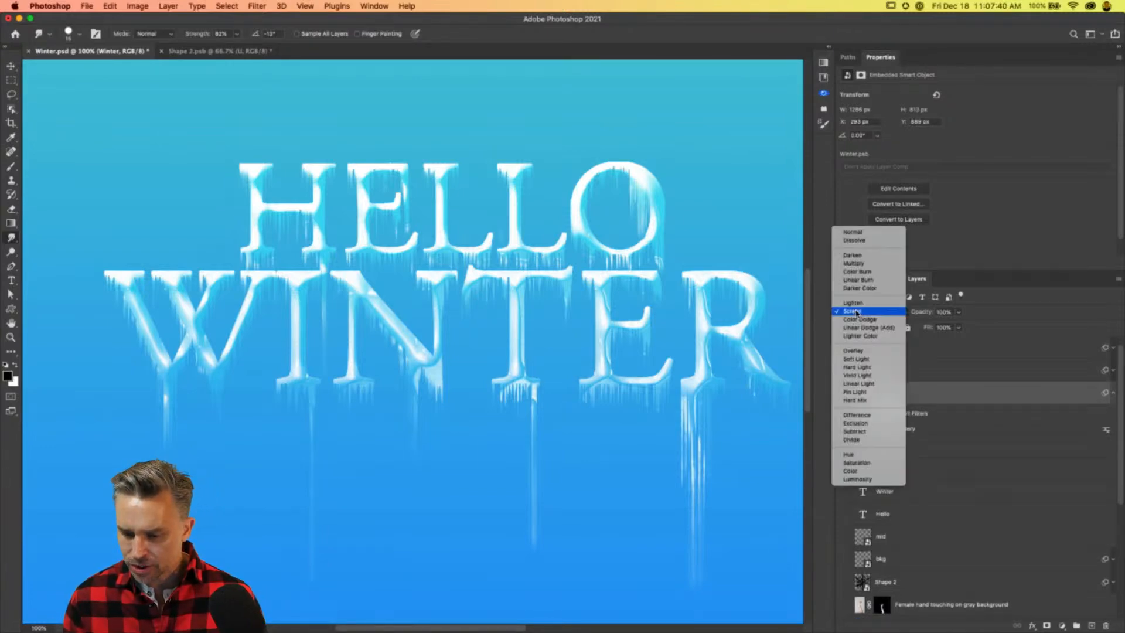
pyautogui.click(853, 232)
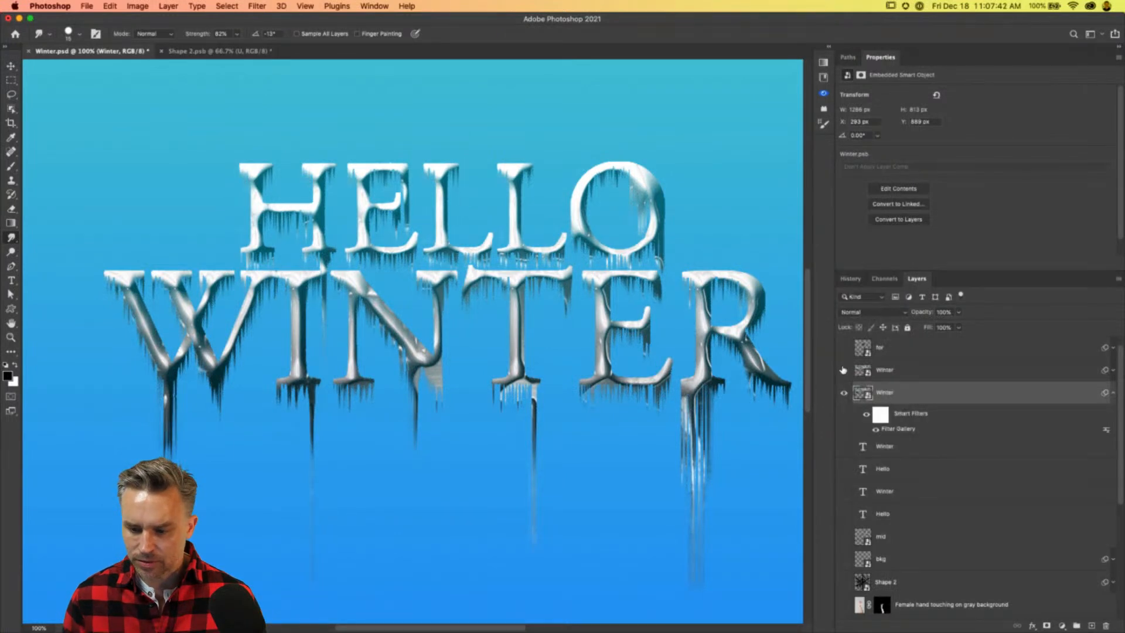
# Hide the upper Winter copy and compare the lower one with and without its Filter Gallery effect.
pyautogui.click(844, 369)
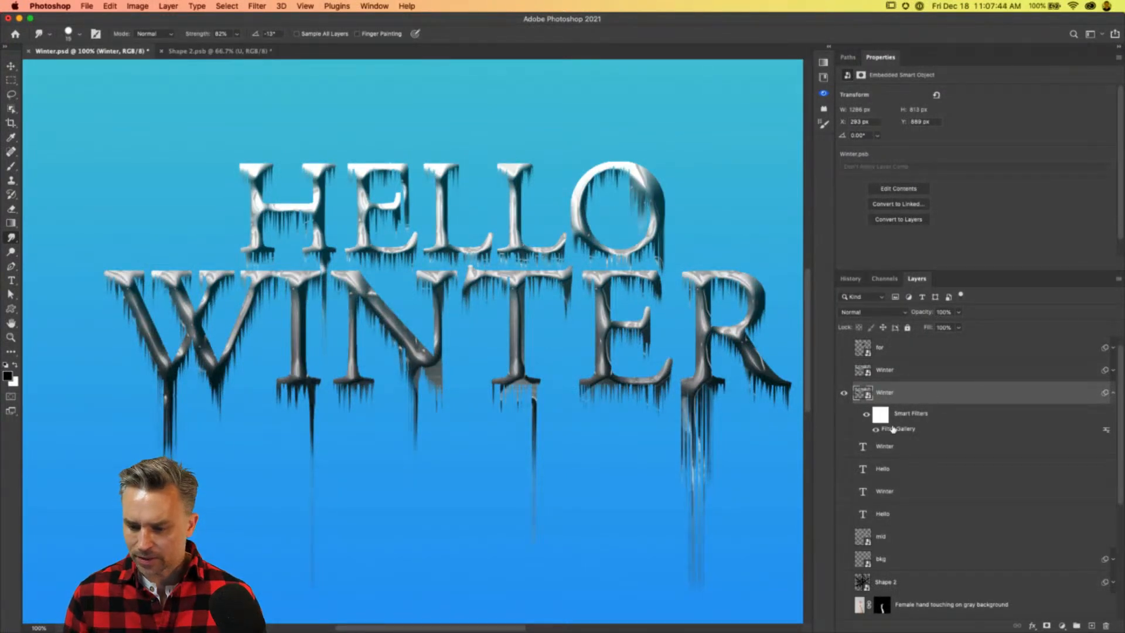
pyautogui.click(874, 430)
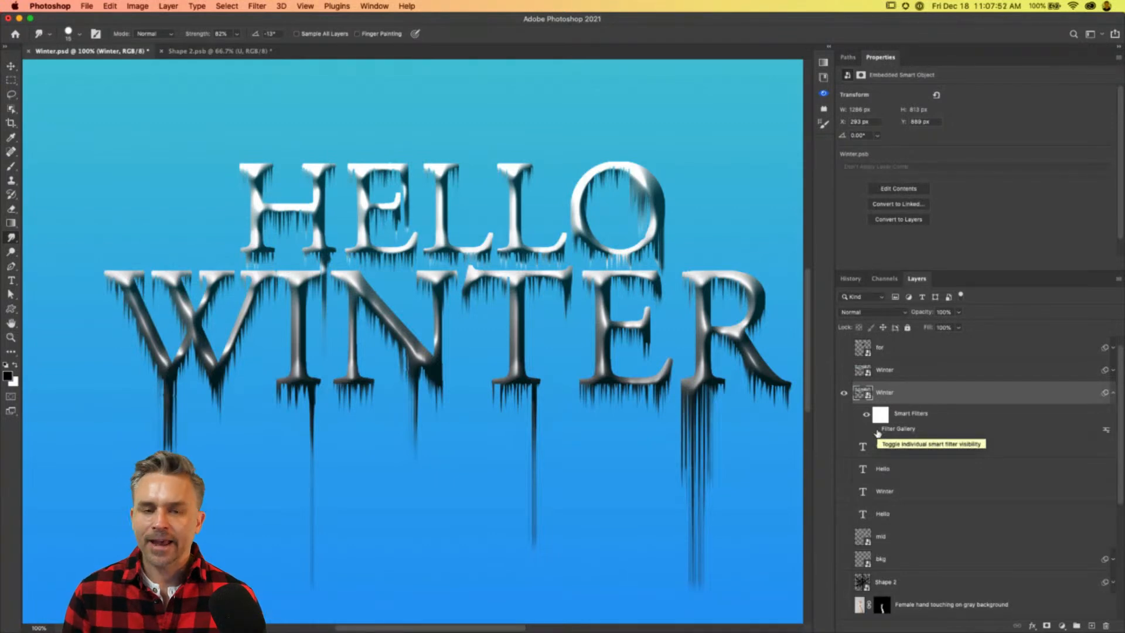
pyautogui.click(876, 431)
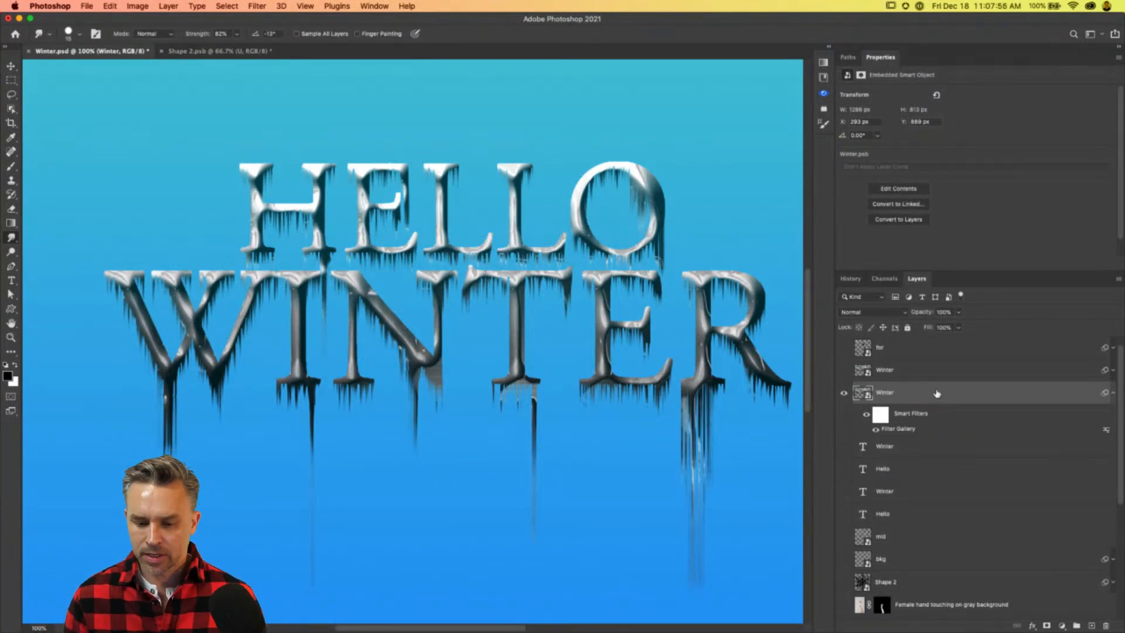
# Add a Color Overlay effect with the Overlay blend mode to the lower Winter layer.
pyautogui.doubleClick(989, 399)
pyautogui.click(640, 321)
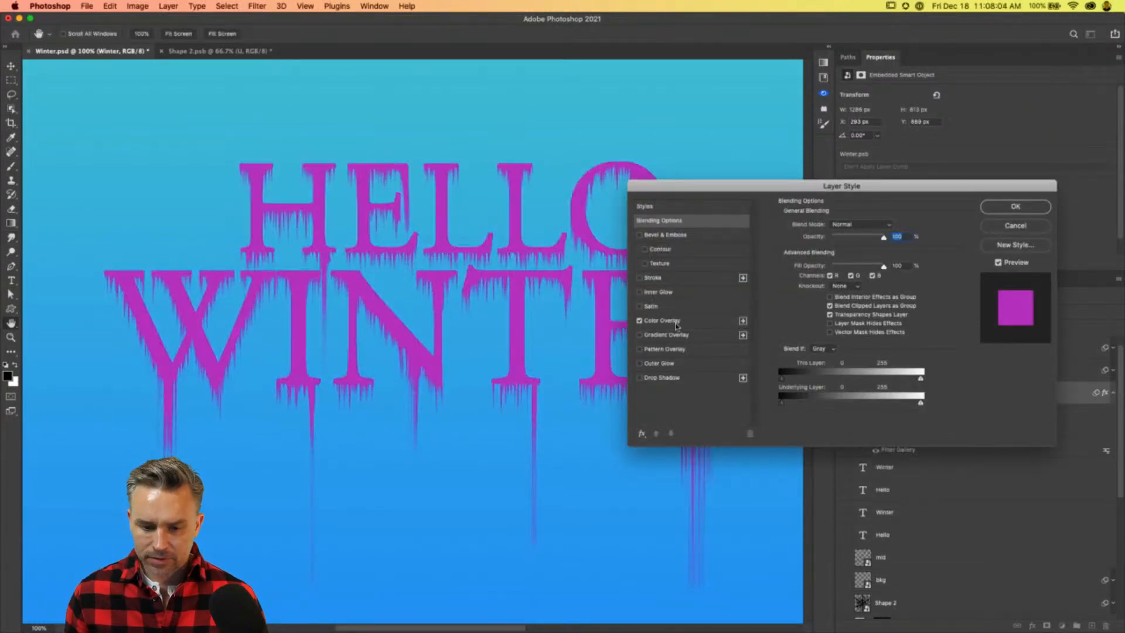
pyautogui.click(674, 322)
pyautogui.click(842, 226)
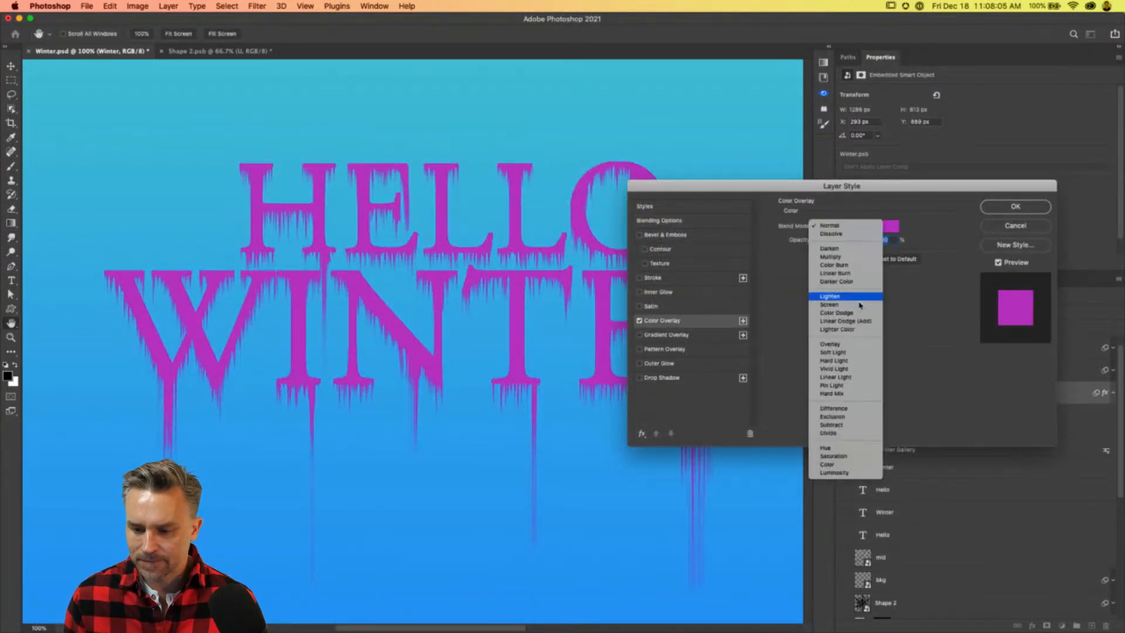
pyautogui.click(843, 345)
# Set the Color Overlay's color to bright cyan blue #00cdff and apply the layer style.
pyautogui.click(890, 226)
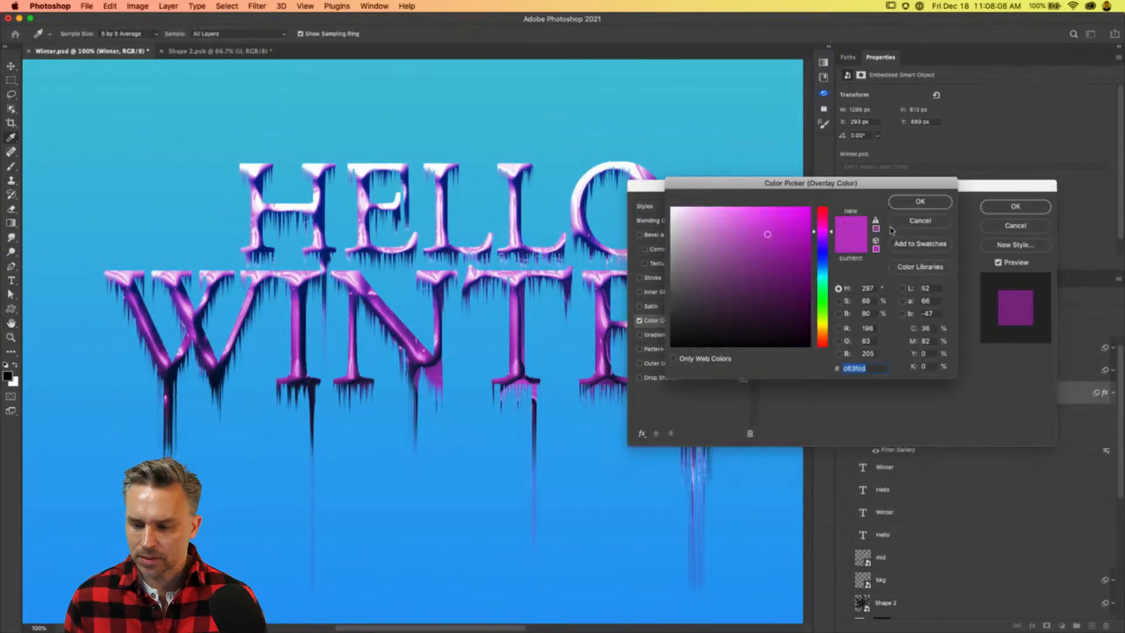
pyautogui.click(164, 159)
pyautogui.moveTo(777, 259)
pyautogui.mouseDown()
pyautogui.moveTo(809, 208)
pyautogui.moveTo(760, 250)
pyautogui.moveTo(829, 201)
pyautogui.mouseUp()
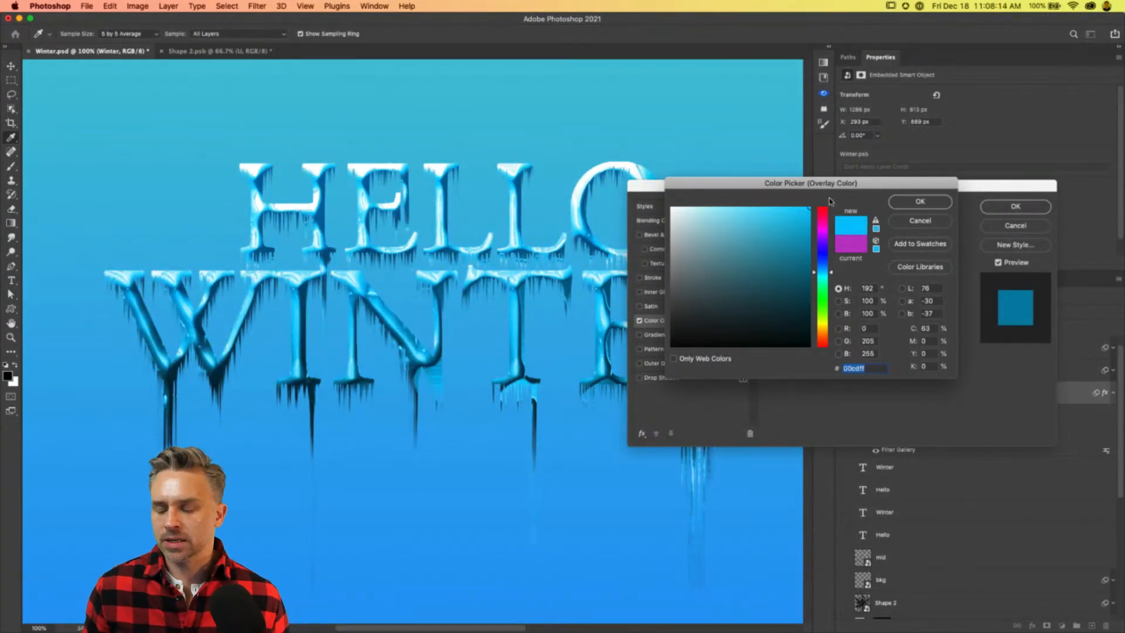
pyautogui.click(919, 201)
pyautogui.click(1015, 206)
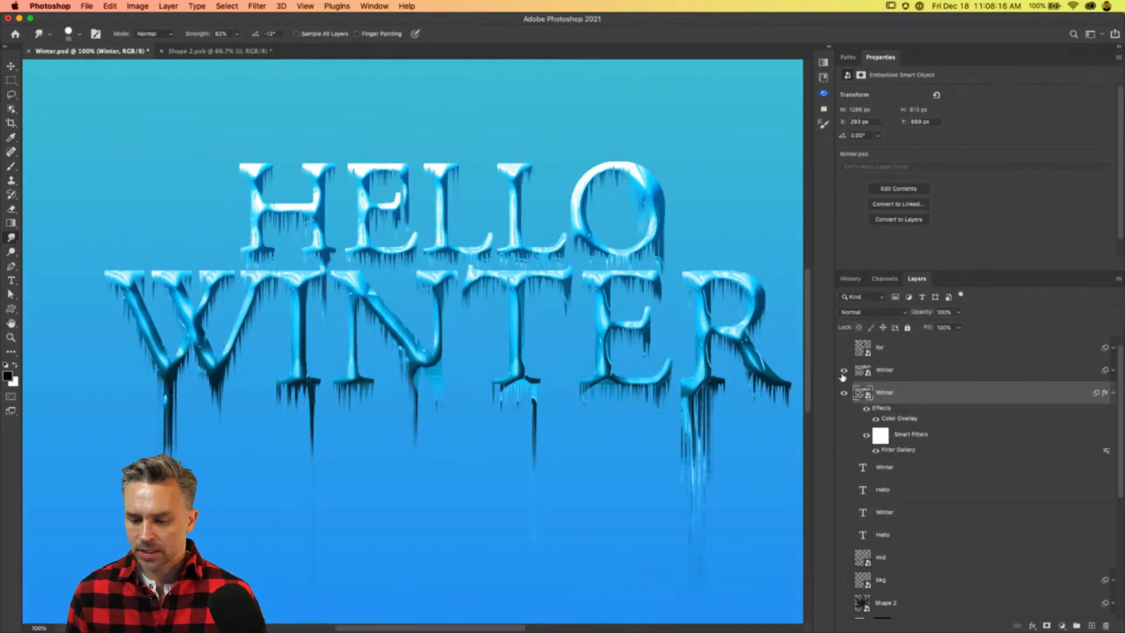
# Show the upper Winter copy again, collapse the lower Winter layer's effects and reduce that lower layer's opacity to 37%.
pyautogui.click(1003, 378)
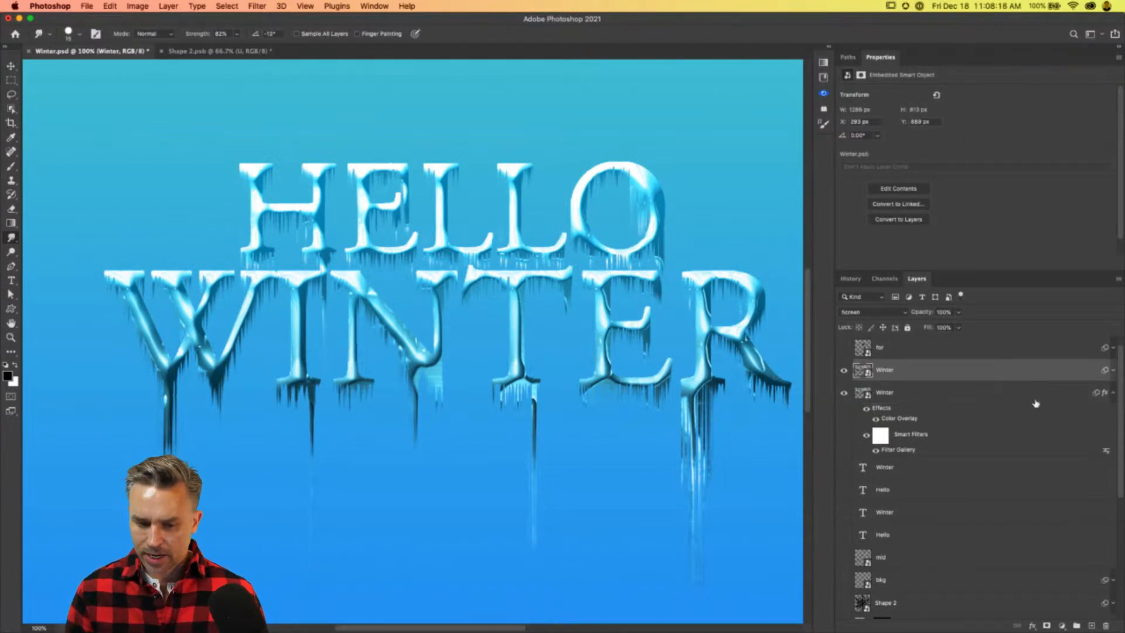
pyautogui.click(1111, 393)
pyautogui.click(906, 394)
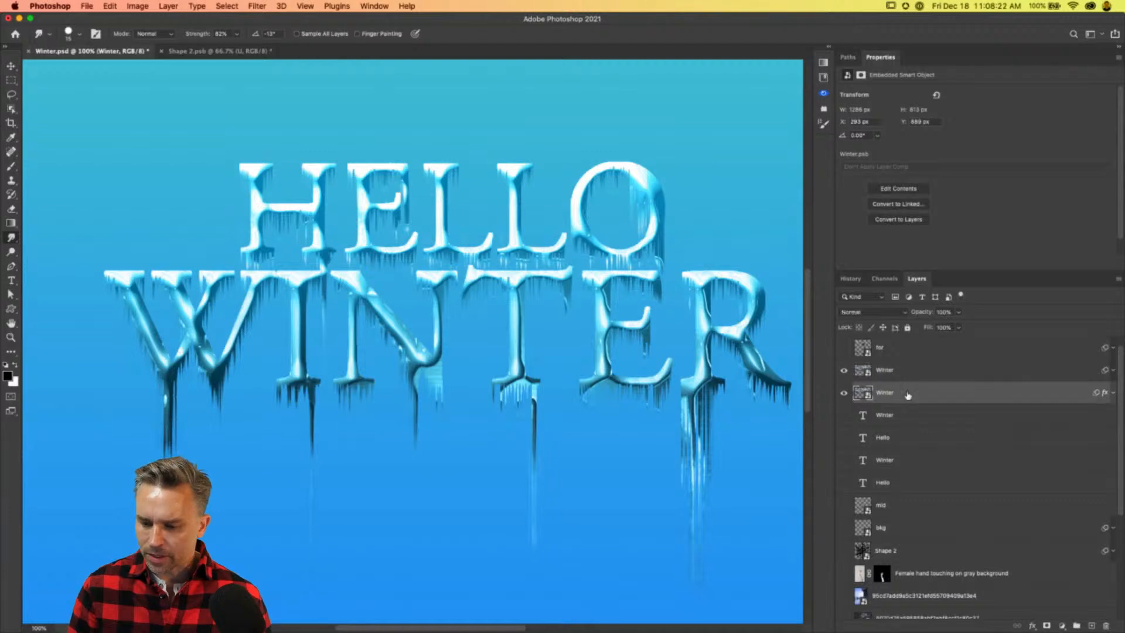
pyautogui.click(916, 313)
pyautogui.moveTo(916, 315); pyautogui.dragTo(884, 313)
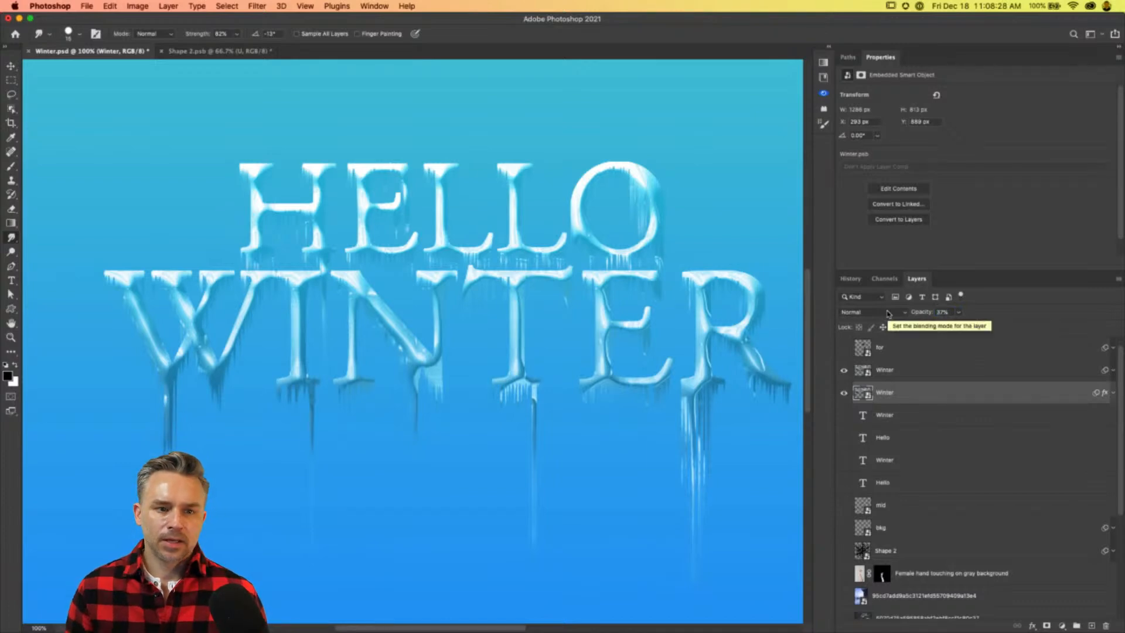
# Create a new empty layer and place it above both Winter smart objects.
pyautogui.press('super+minus')
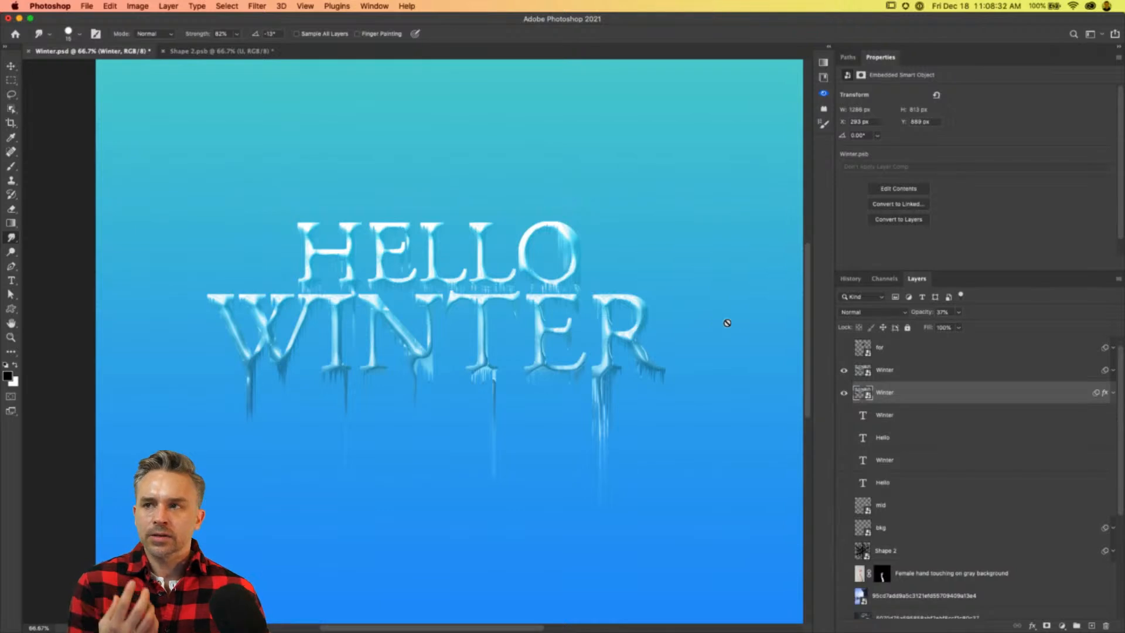
pyautogui.click(1090, 626)
pyautogui.moveTo(905, 398); pyautogui.dragTo(906, 362)
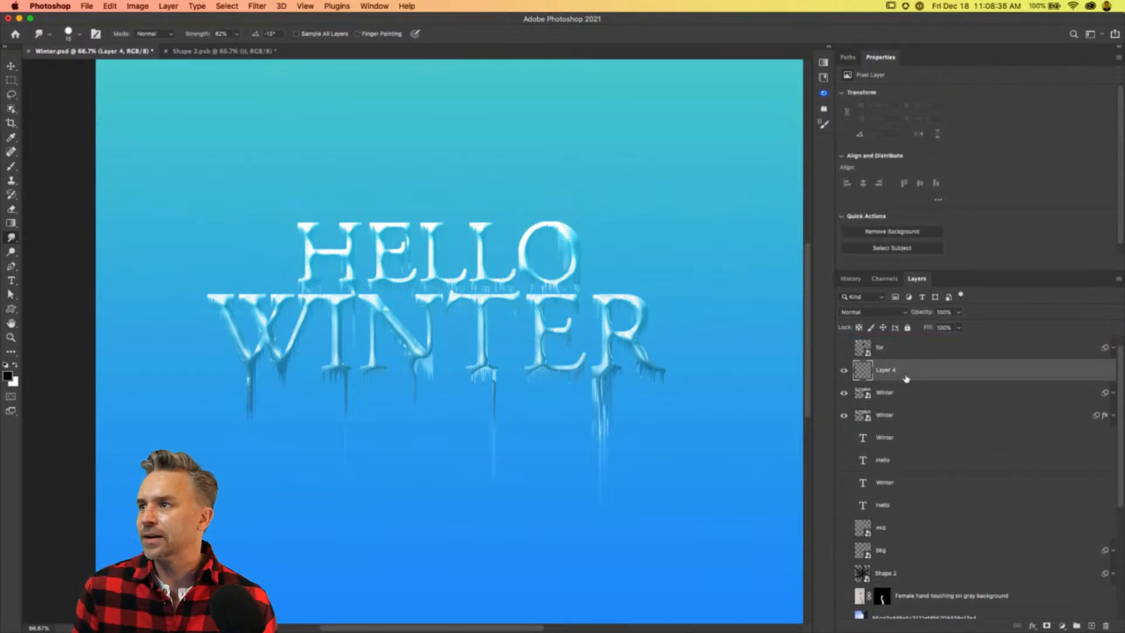
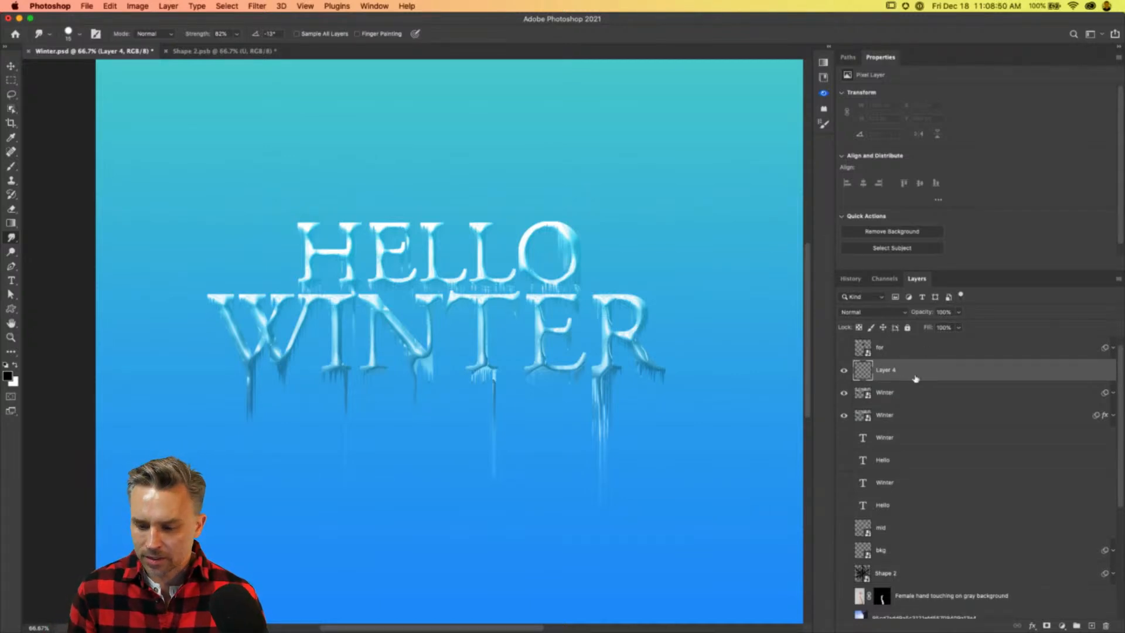
# Select the whole canvas and fill the new layer with the black foreground color.
pyautogui.press('super+a')
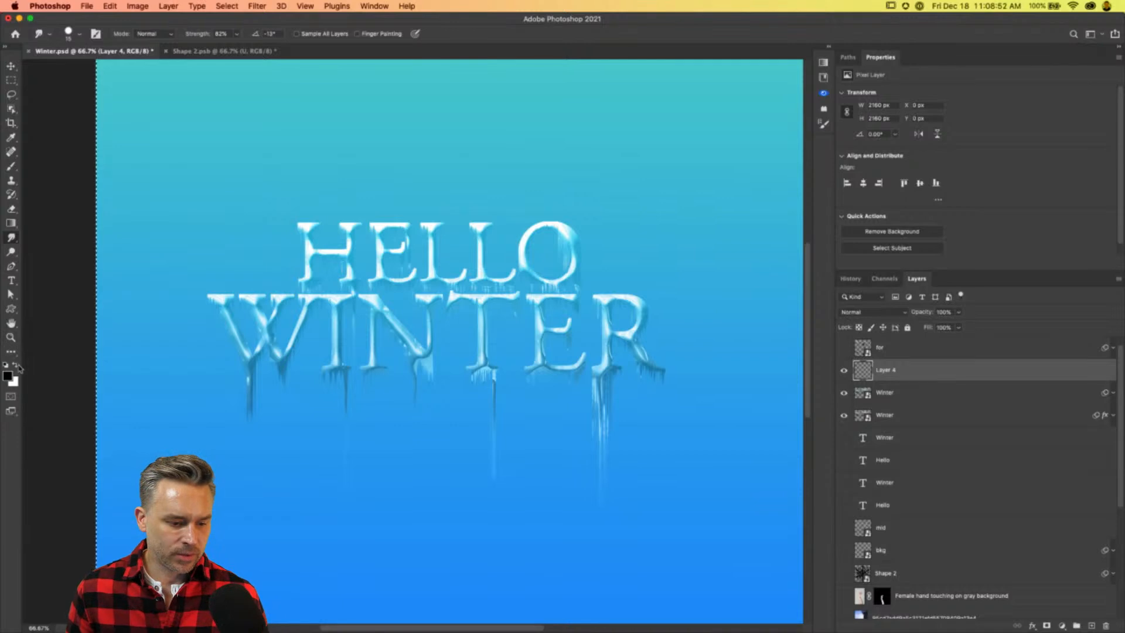
pyautogui.hotkey('shift', 'BackSpace')
pyautogui.click(591, 316)
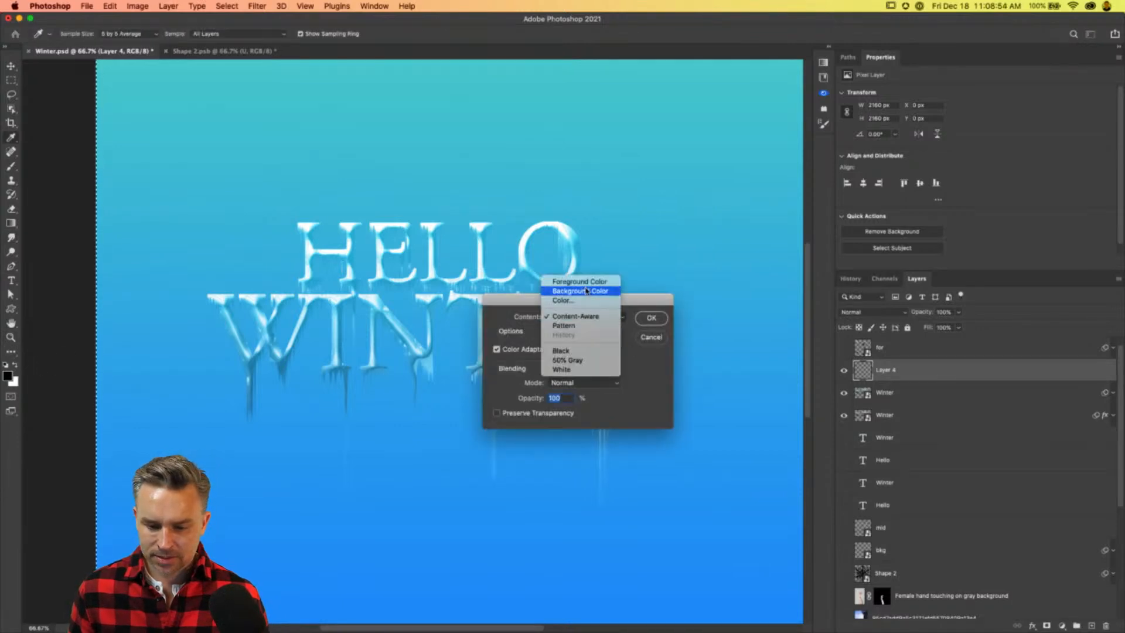
pyautogui.click(583, 283)
pyautogui.click(650, 317)
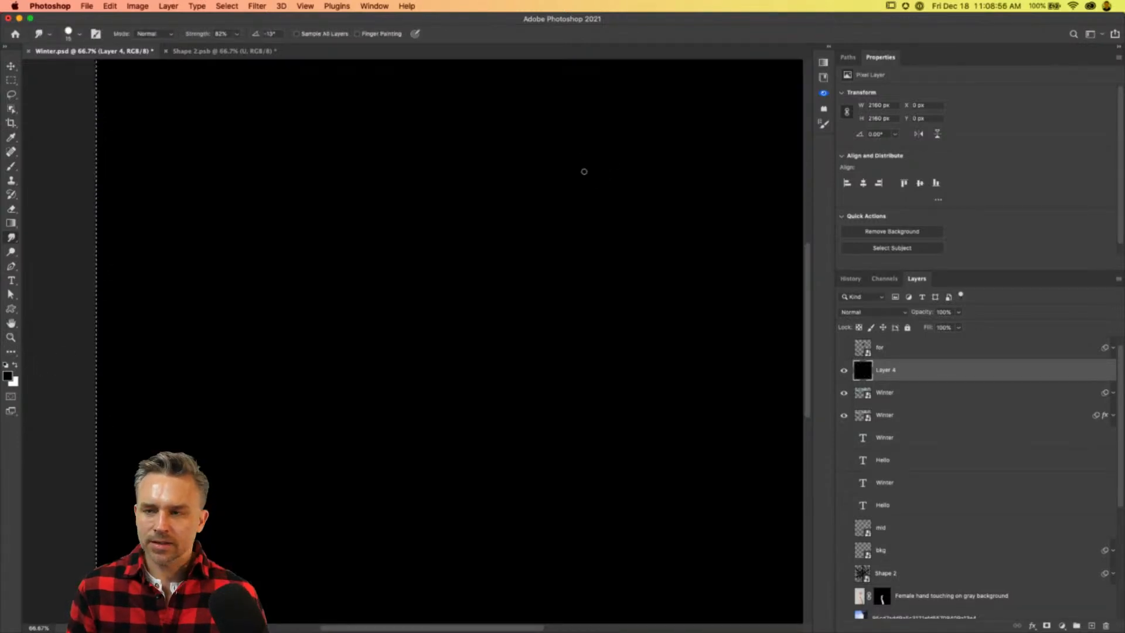
# Clear the selection, render a 50-300mm Zoom lens flare at 100% brightness in the black layer's upper-right area, and blend the layer with Lighten.
pyautogui.press('super+f')
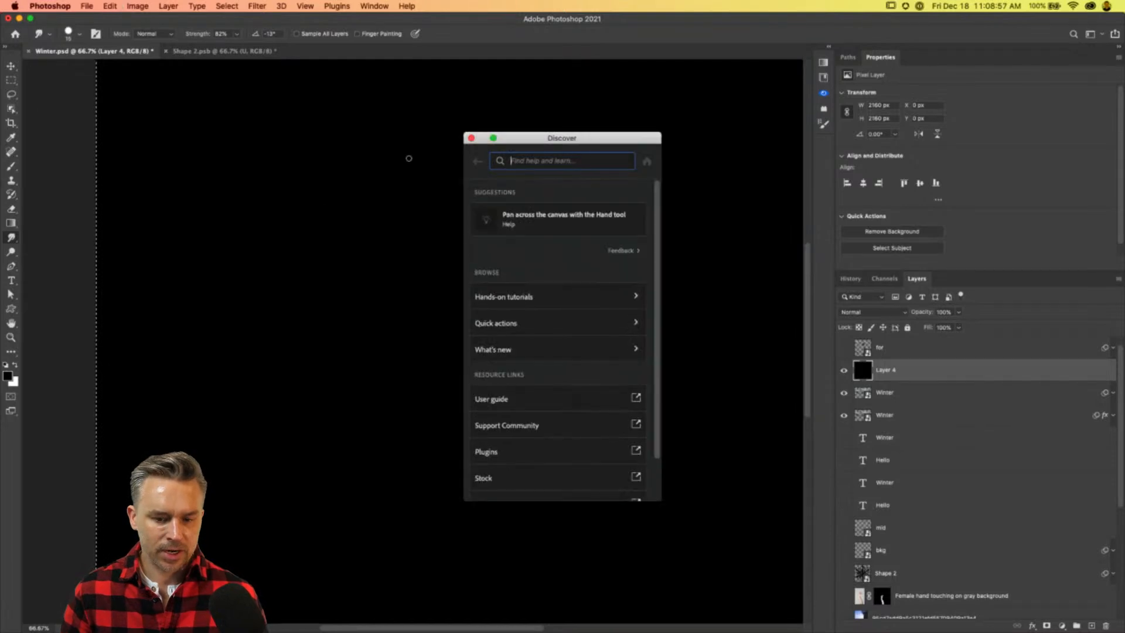
pyautogui.click(471, 140)
pyautogui.press('super+d')
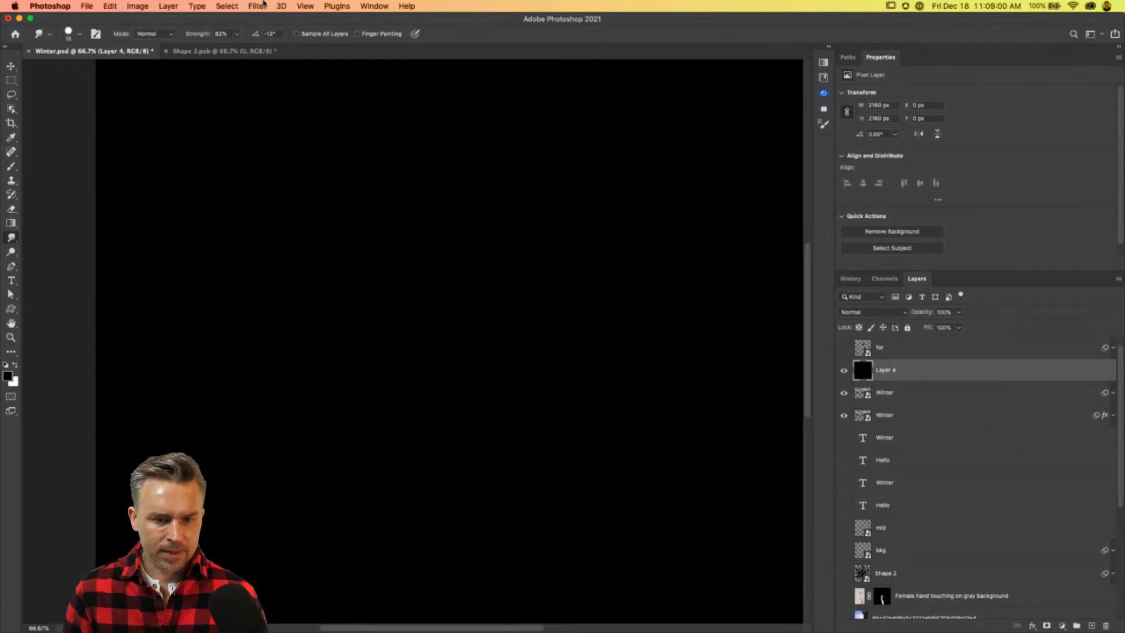
pyautogui.click(262, 6)
pyautogui.moveTo(278, 156)
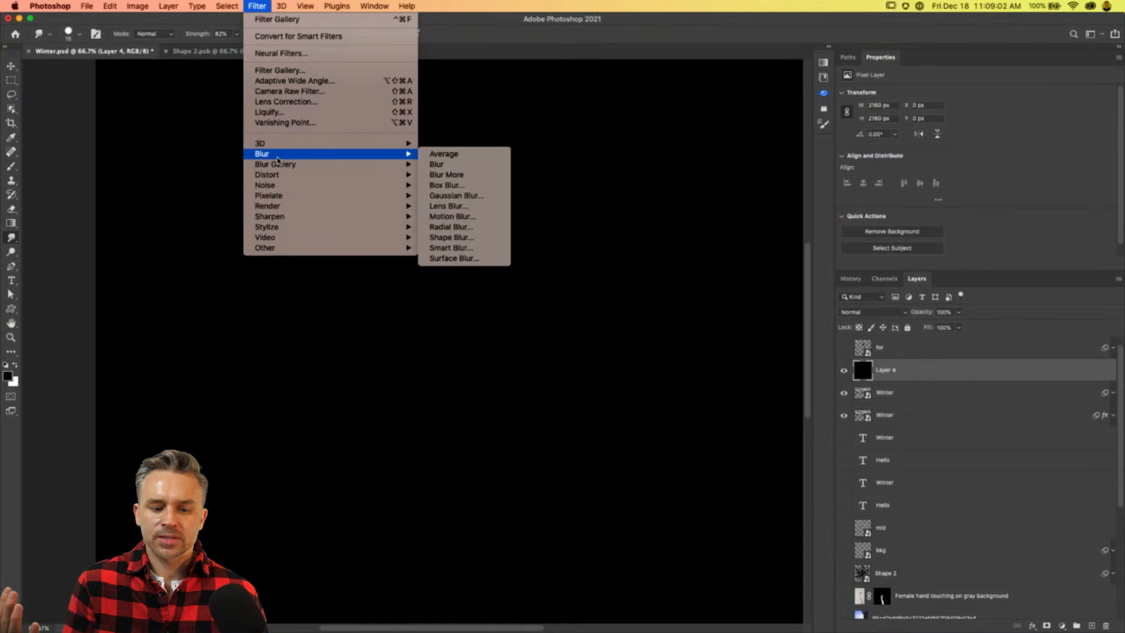
pyautogui.moveTo(288, 202)
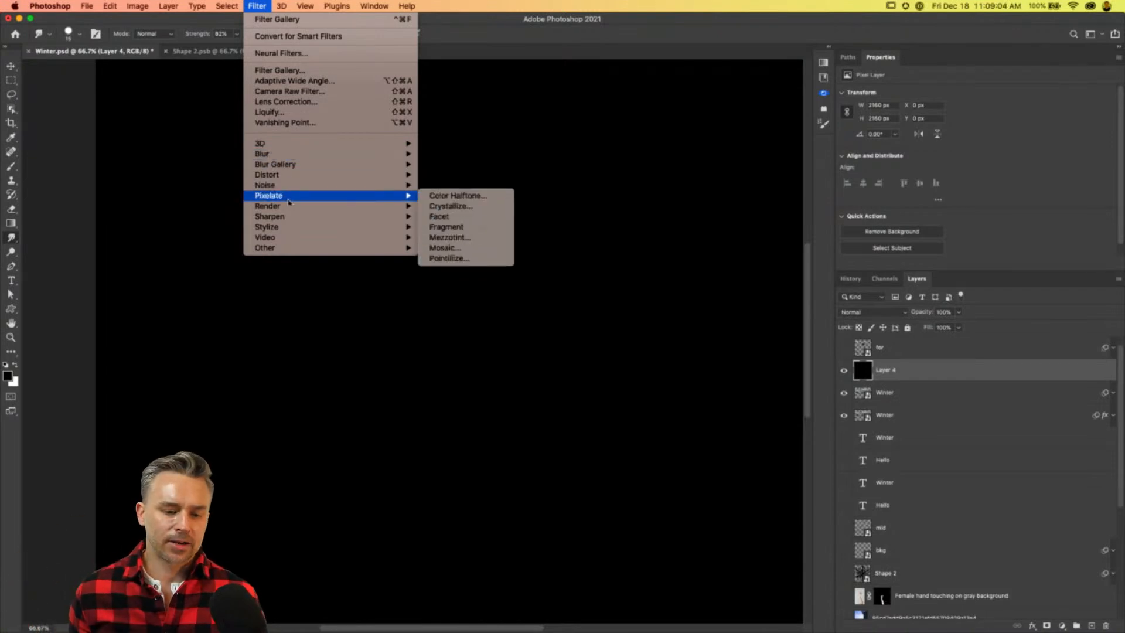
pyautogui.moveTo(395, 208)
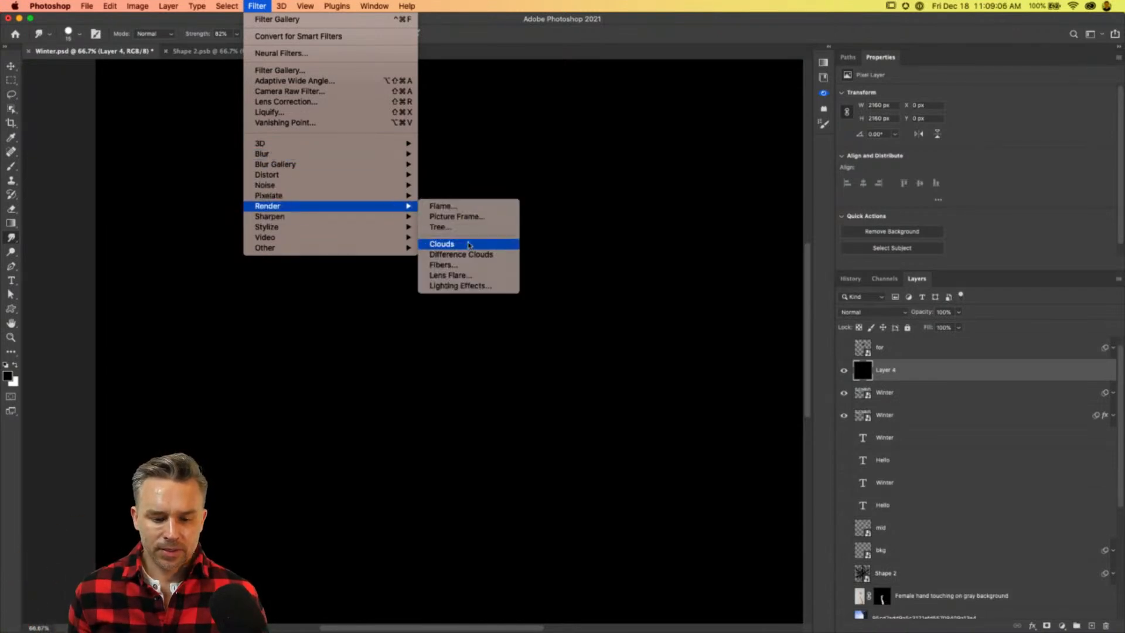
pyautogui.click(468, 275)
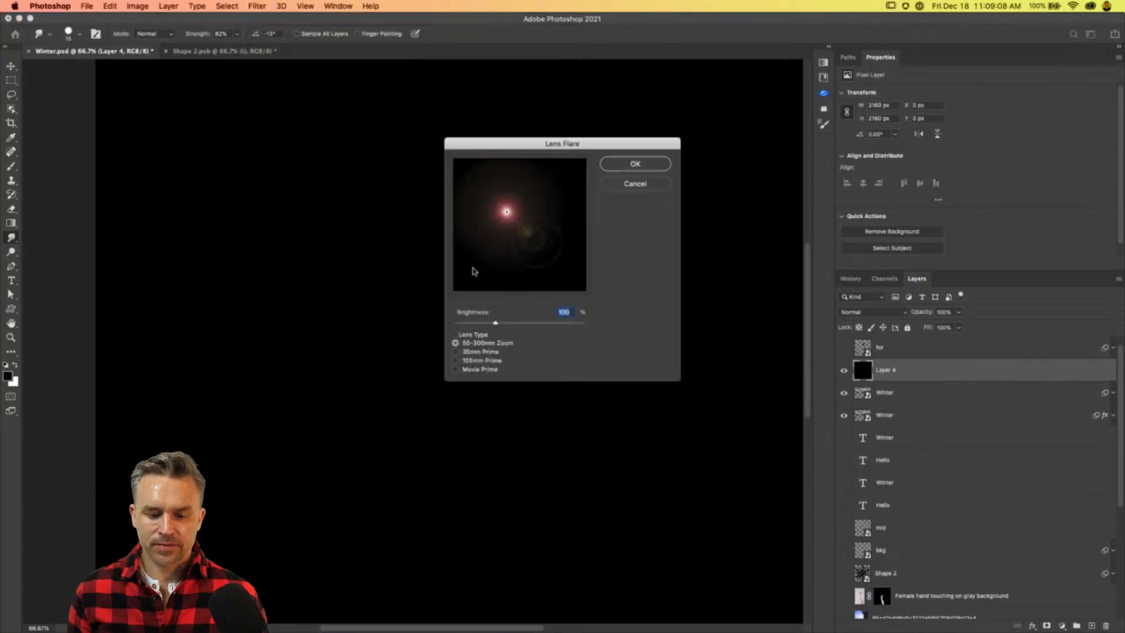
pyautogui.moveTo(527, 202)
pyautogui.mouseDown()
pyautogui.moveTo(543, 199)
pyautogui.moveTo(541, 212)
pyautogui.mouseUp()
pyautogui.click(624, 168)
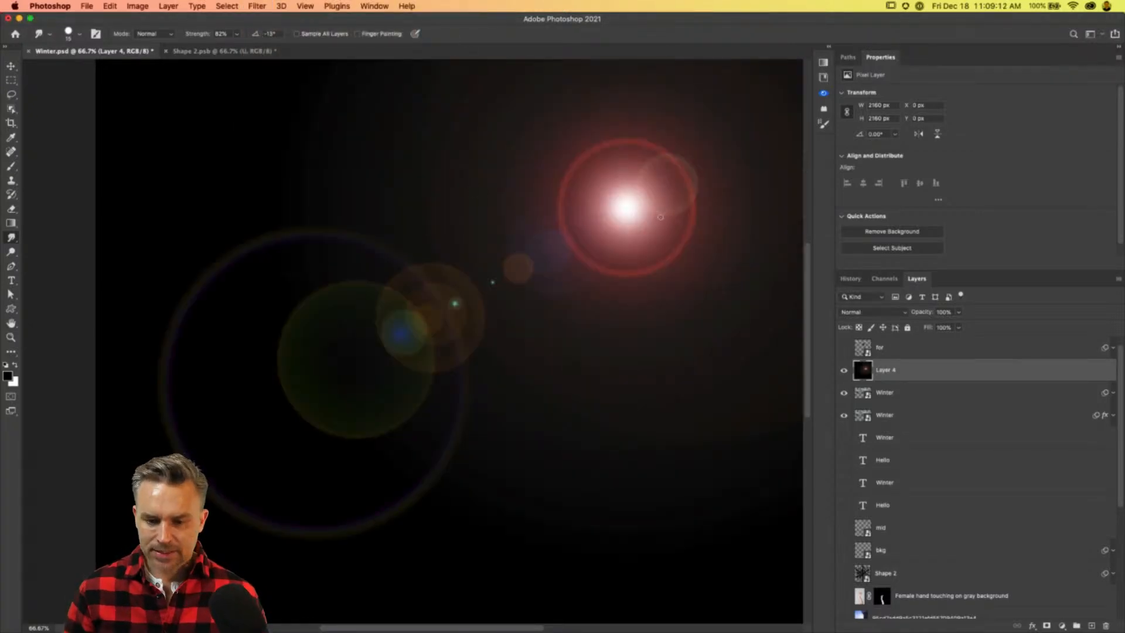
pyautogui.click(878, 312)
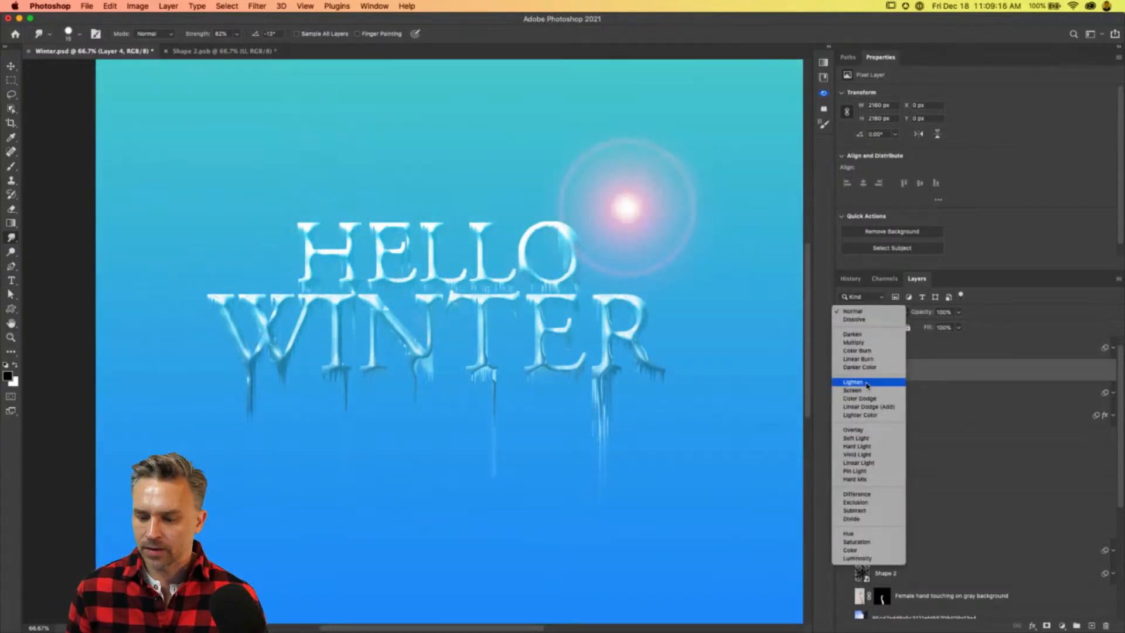
pyautogui.click(866, 384)
# Scale the lens flare layer to 30% and move its glow onto the upper-left corner of the H in Hello.
pyautogui.press('super+t')
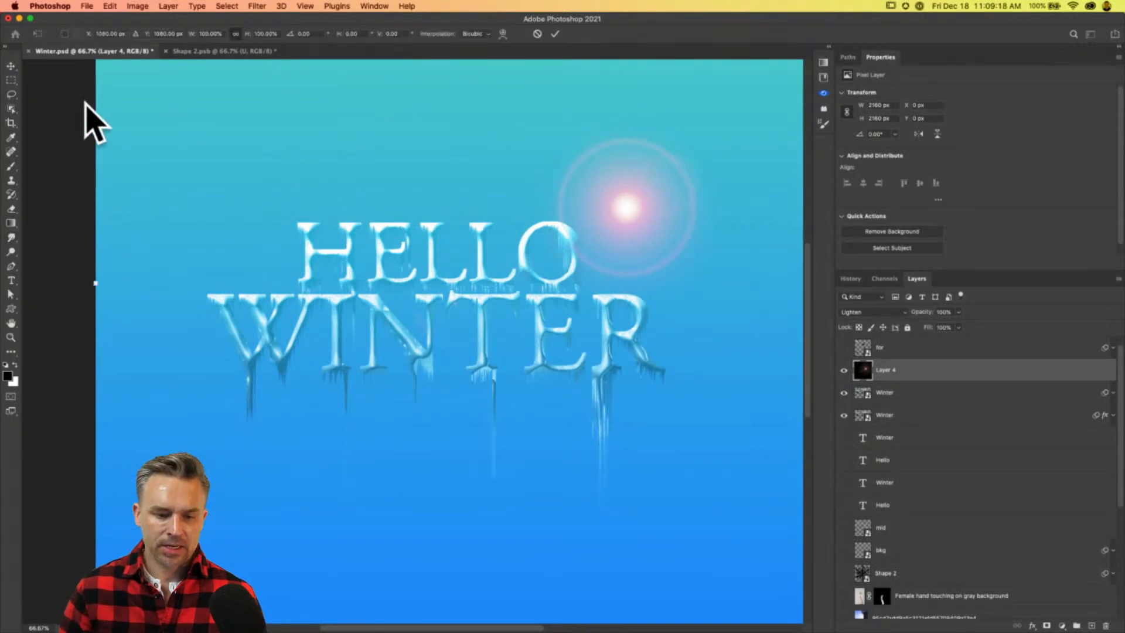
pyautogui.click(262, 34)
pyautogui.write('30')
pyautogui.press('Return')
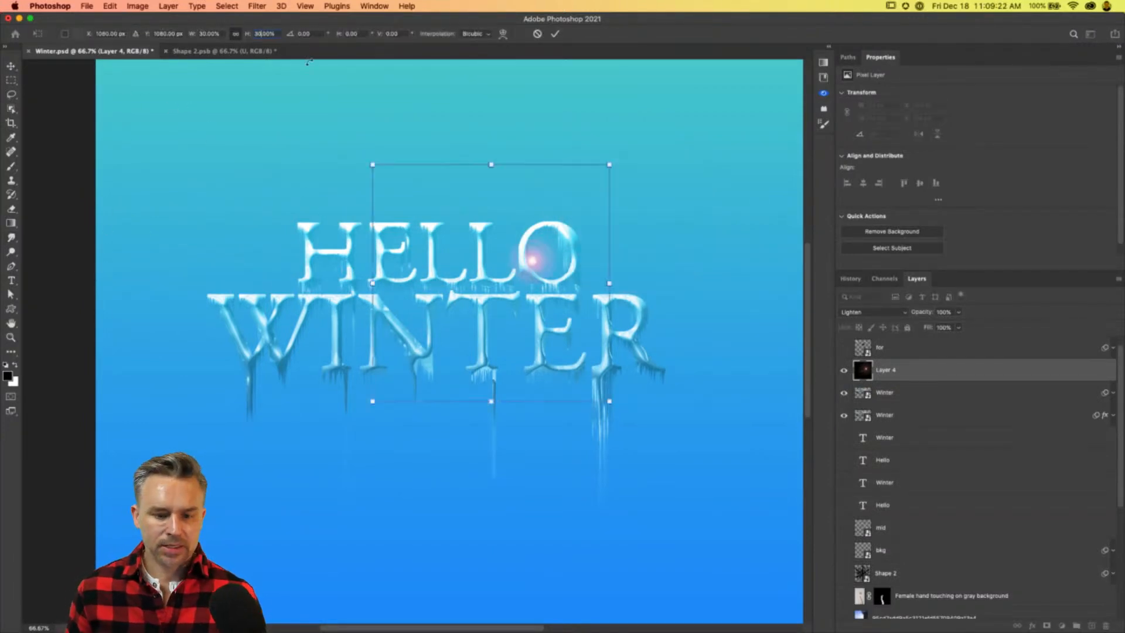
pyautogui.press('Return')
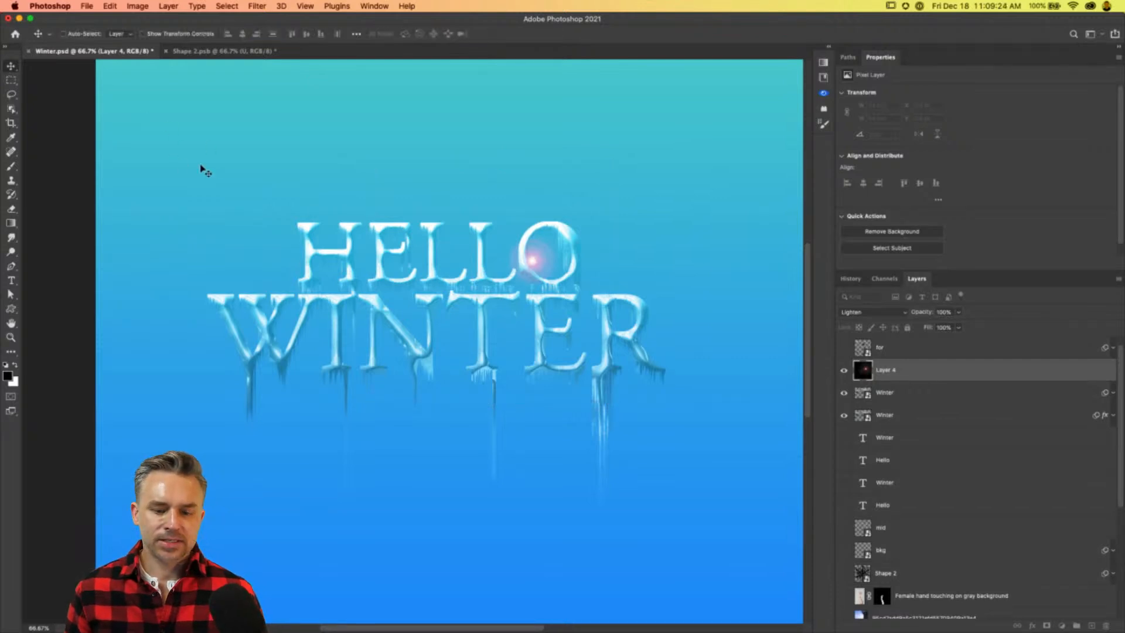
pyautogui.moveTo(434, 417); pyautogui.dragTo(211, 384)
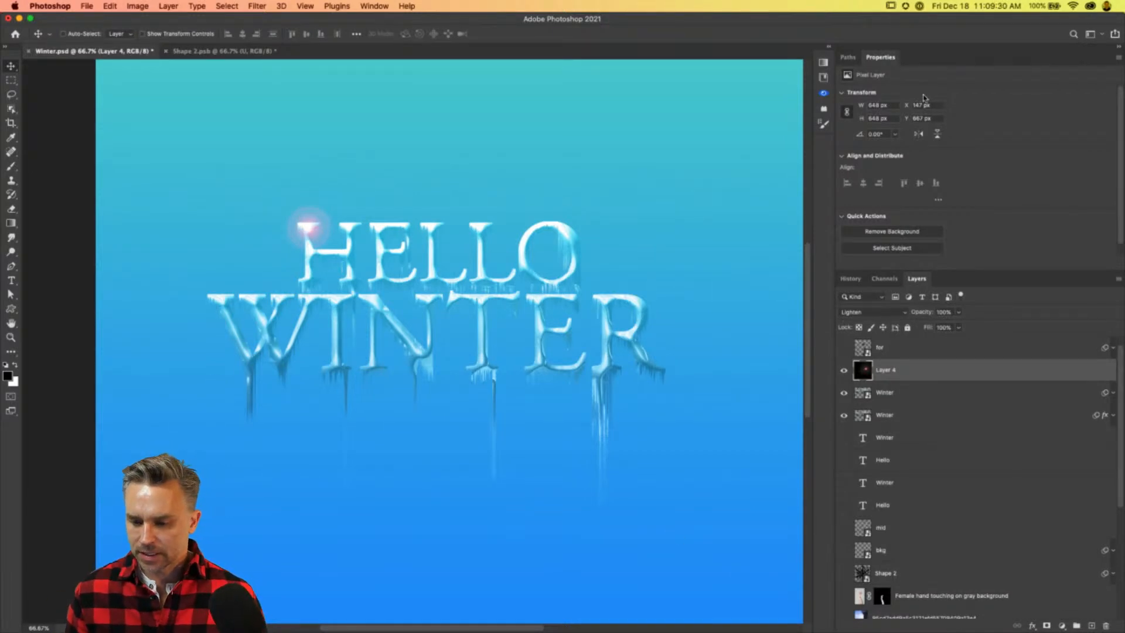
# Make room for the full layer list and show the bkg, mid and for snowflake layers.
pyautogui.doubleClick(960, 55)
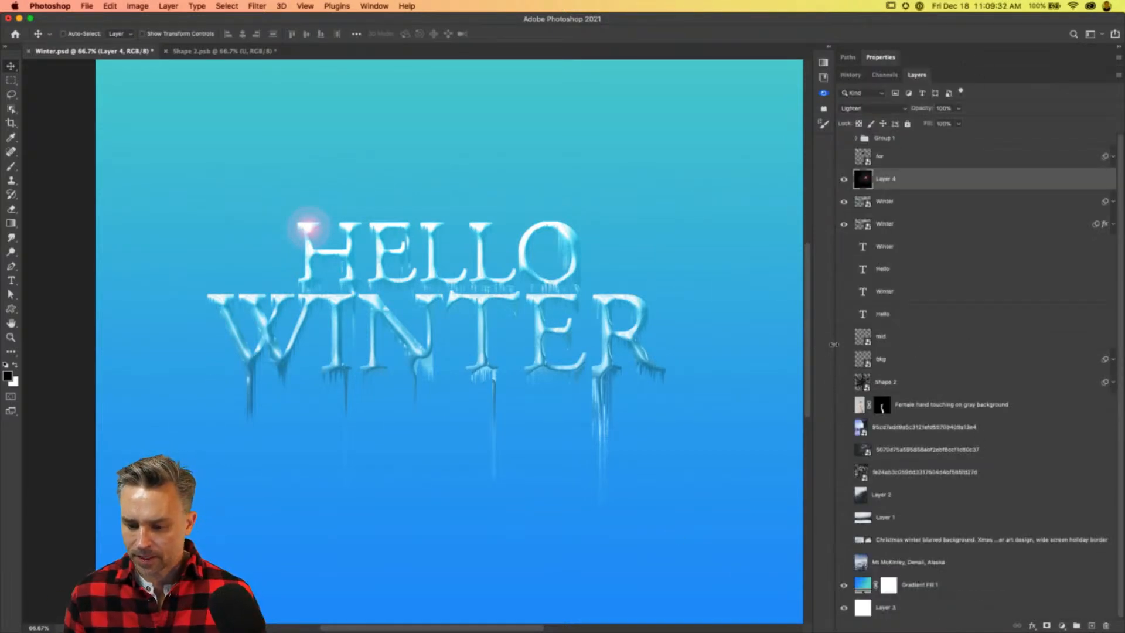
pyautogui.click(844, 359)
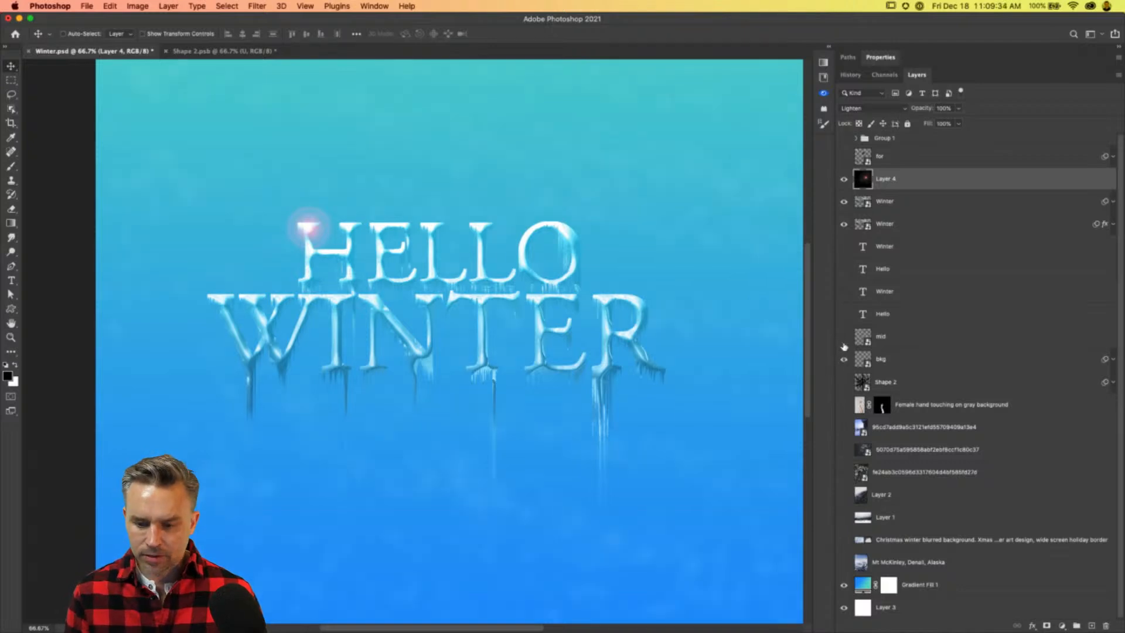
pyautogui.click(844, 338)
pyautogui.click(931, 344)
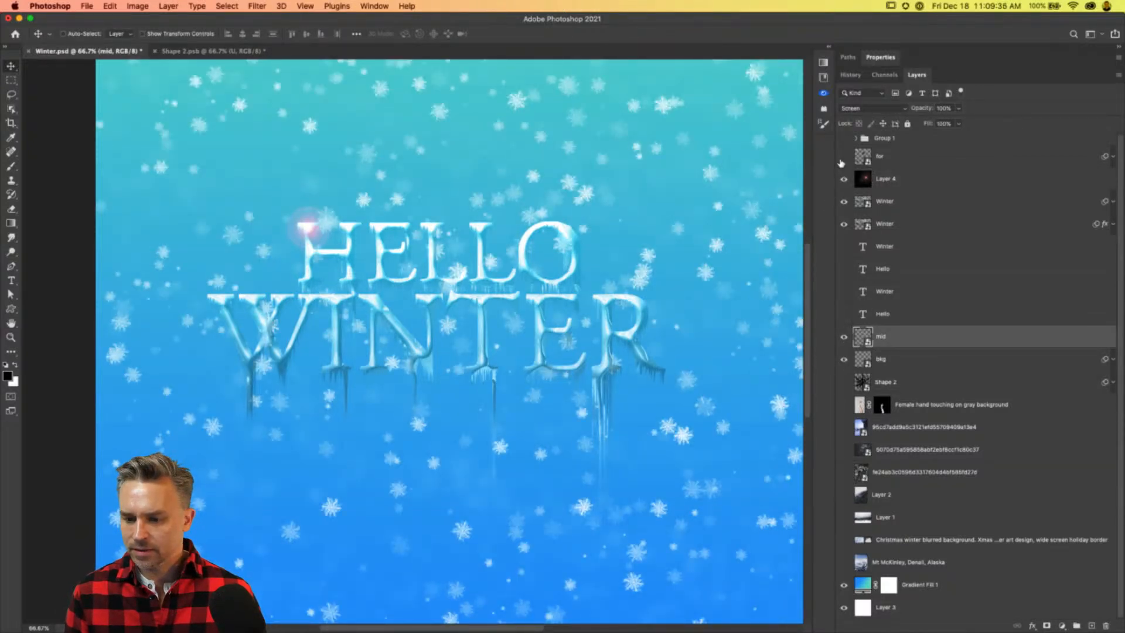
pyautogui.click(843, 157)
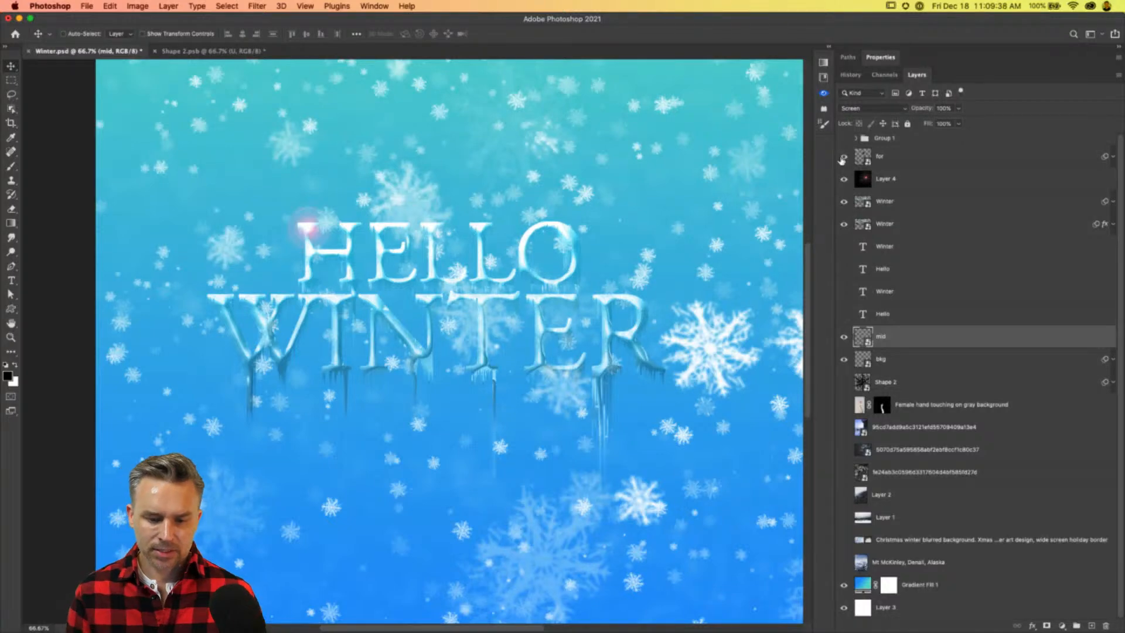
# Select both Winter smart objects, enlarge them together and shift the lettering up and to the left.
pyautogui.click(919, 228)
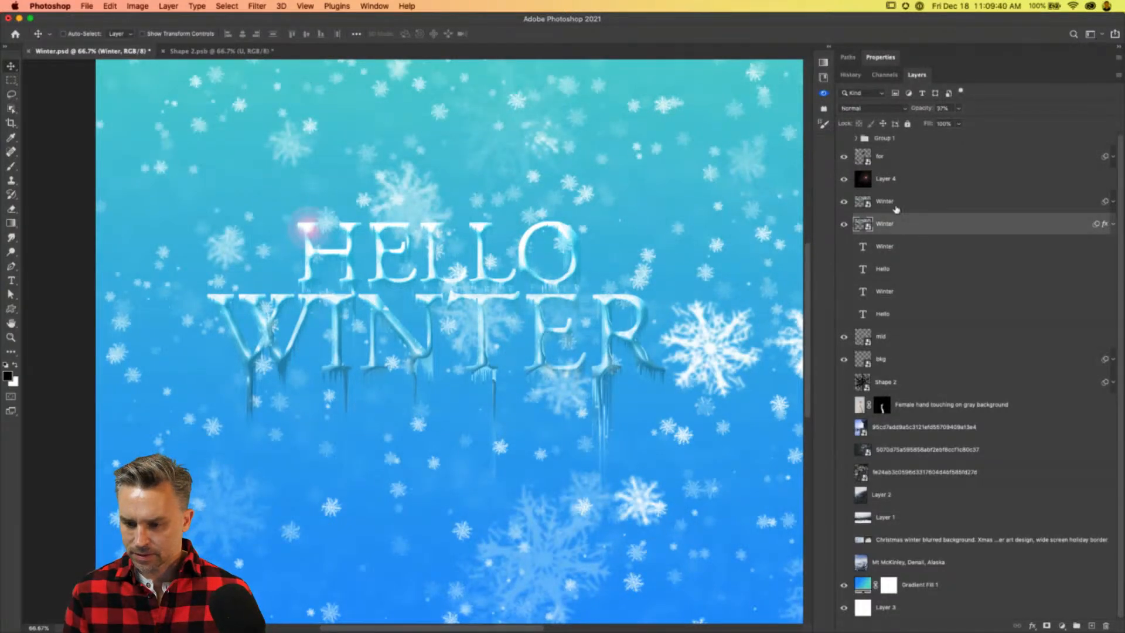
pyautogui.keyDown('shift'); pyautogui.click(906, 205); pyautogui.keyUp('shift')
pyautogui.press('super+t')
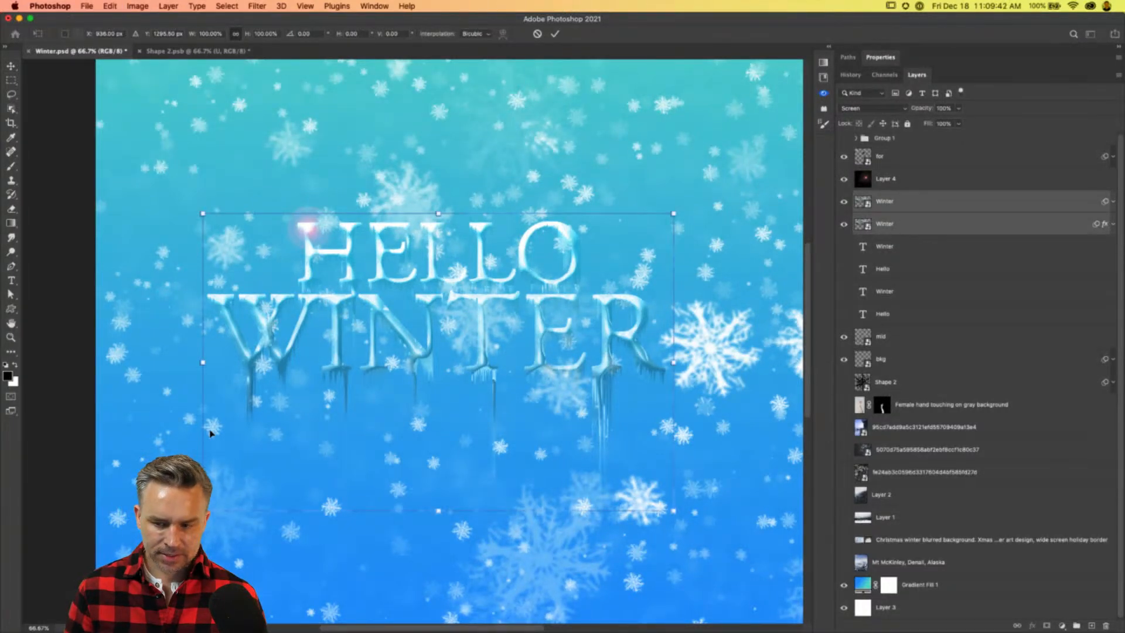
pyautogui.moveTo(662, 511); pyautogui.dragTo(698, 552)
pyautogui.press('Return')
pyautogui.moveTo(345, 356); pyautogui.dragTo(285, 315)
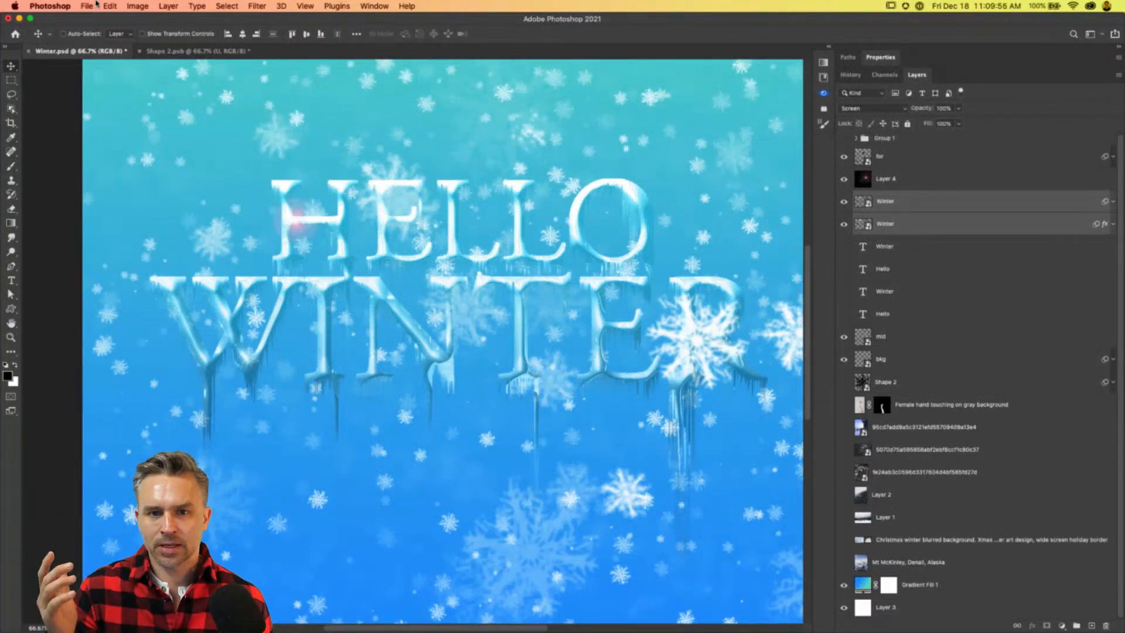
pyautogui.click(258, 6)
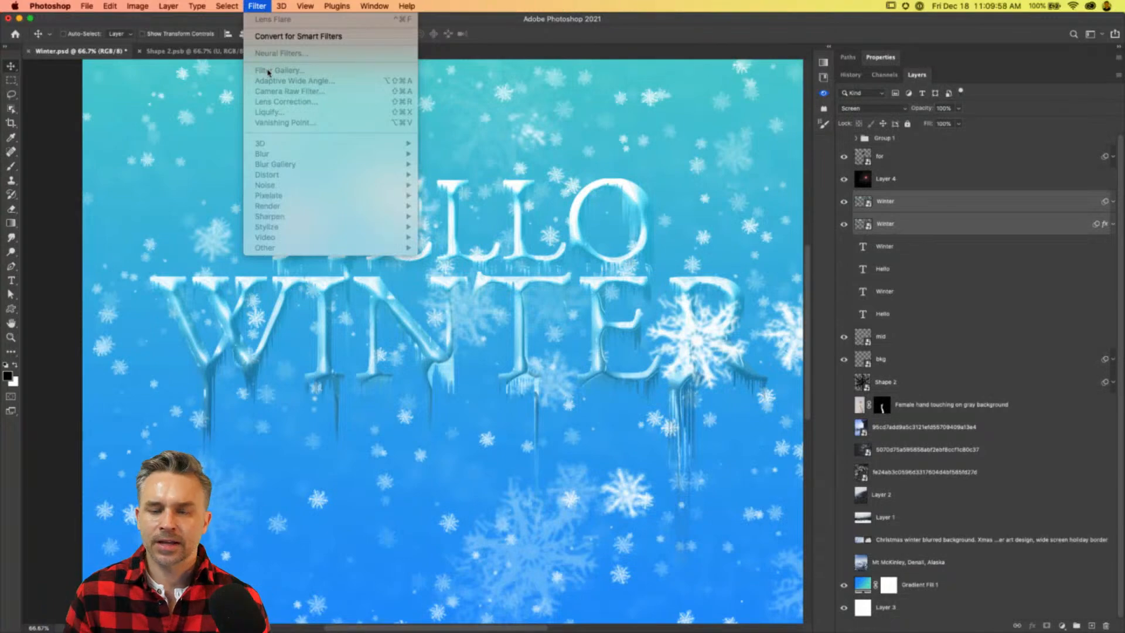
pyautogui.click(641, 190)
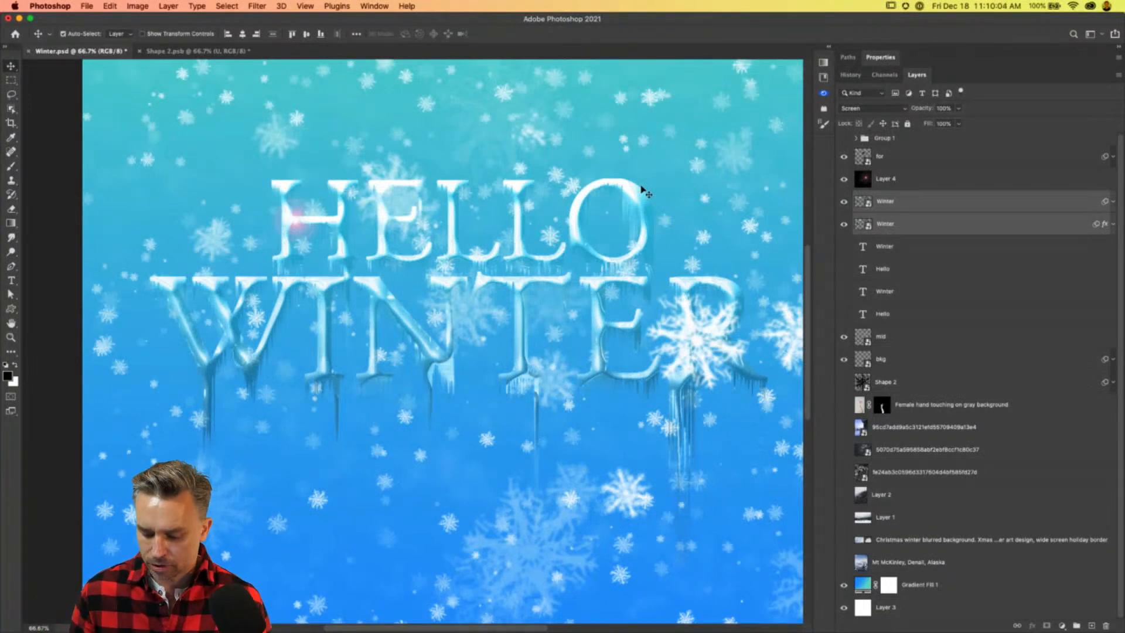
# Enlarge both Winter smart objects until the lettering spans almost the full canvas width, and reposition it around the canvas center.
pyautogui.press('super+minus')
pyautogui.press('super+t')
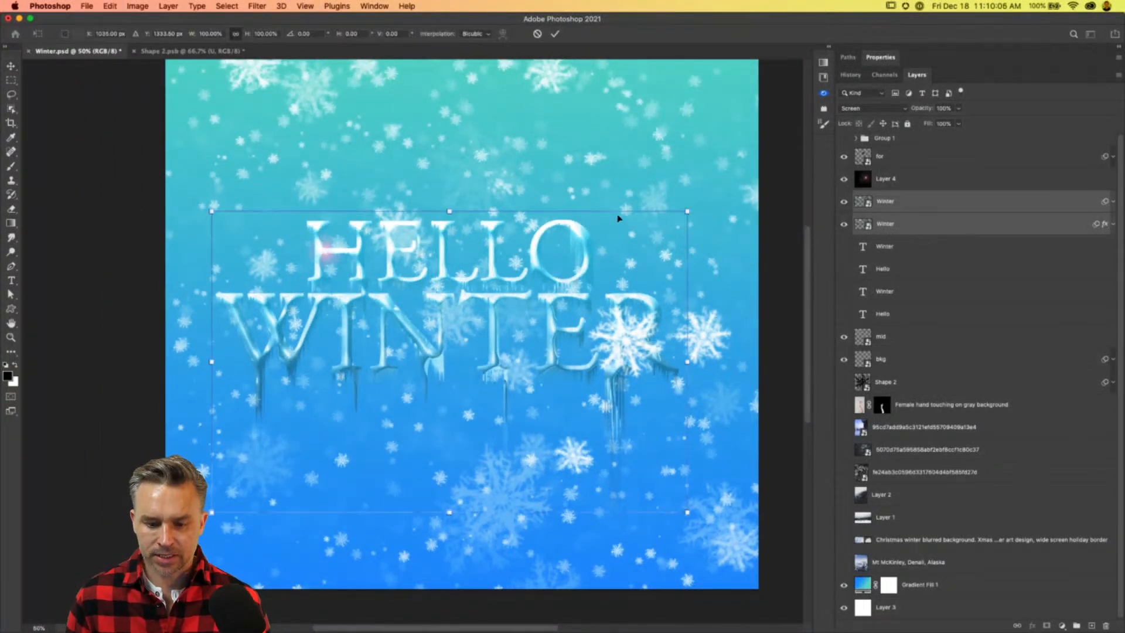
pyautogui.moveTo(688, 209); pyautogui.dragTo(828, 75)
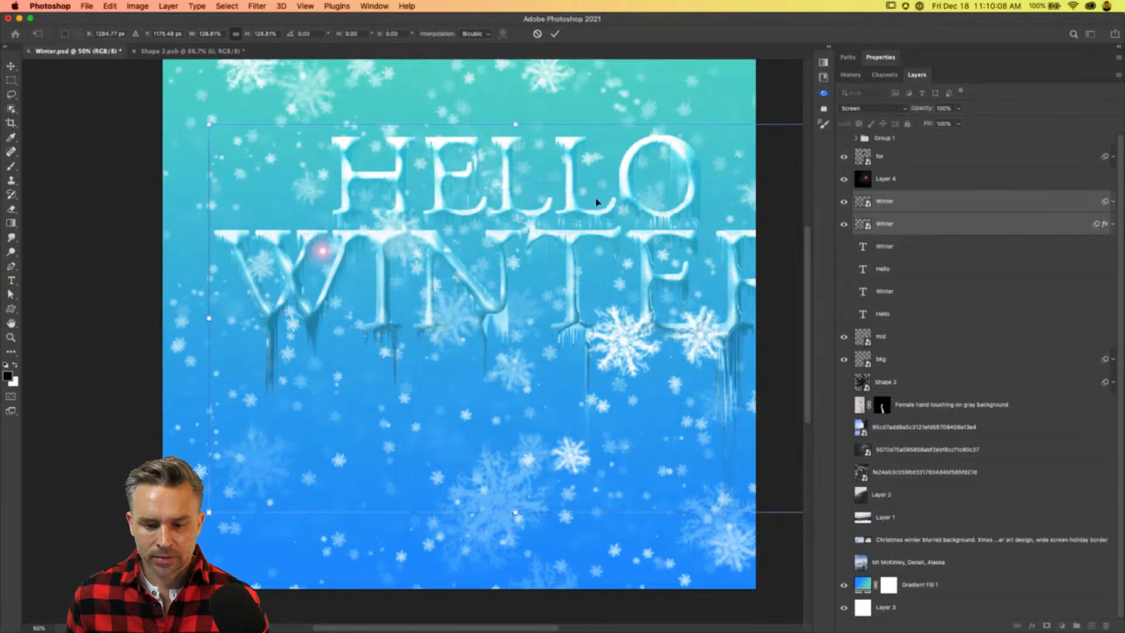
pyautogui.press('Return')
pyautogui.moveTo(564, 221); pyautogui.dragTo(507, 279)
pyautogui.press('super+minus')
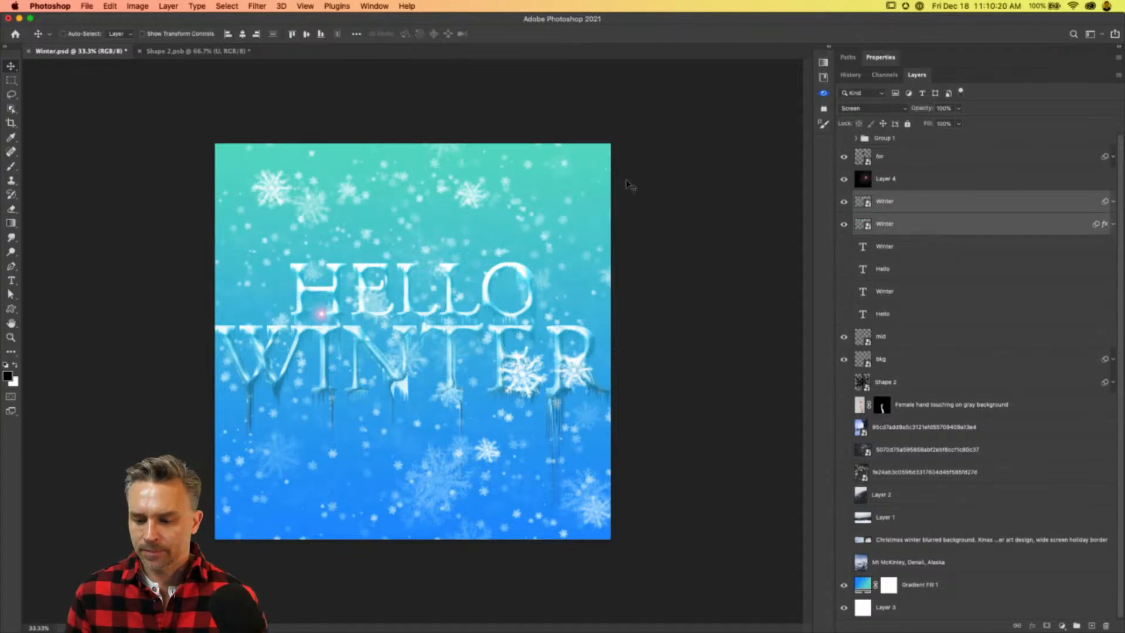
# Duplicate the Gradient Fill 1 layer and place the copy directly below the bkg snowflake layer.
pyautogui.click(885, 358)
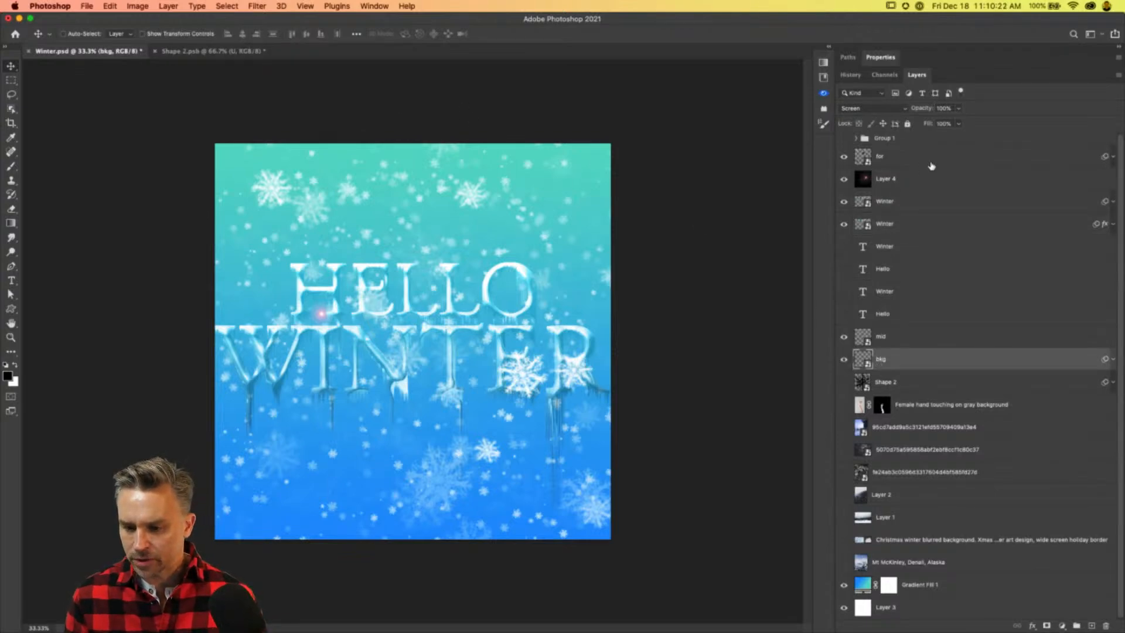
pyautogui.keyDown('shift'); pyautogui.click(929, 166); pyautogui.keyUp('shift')
pyautogui.click(925, 586)
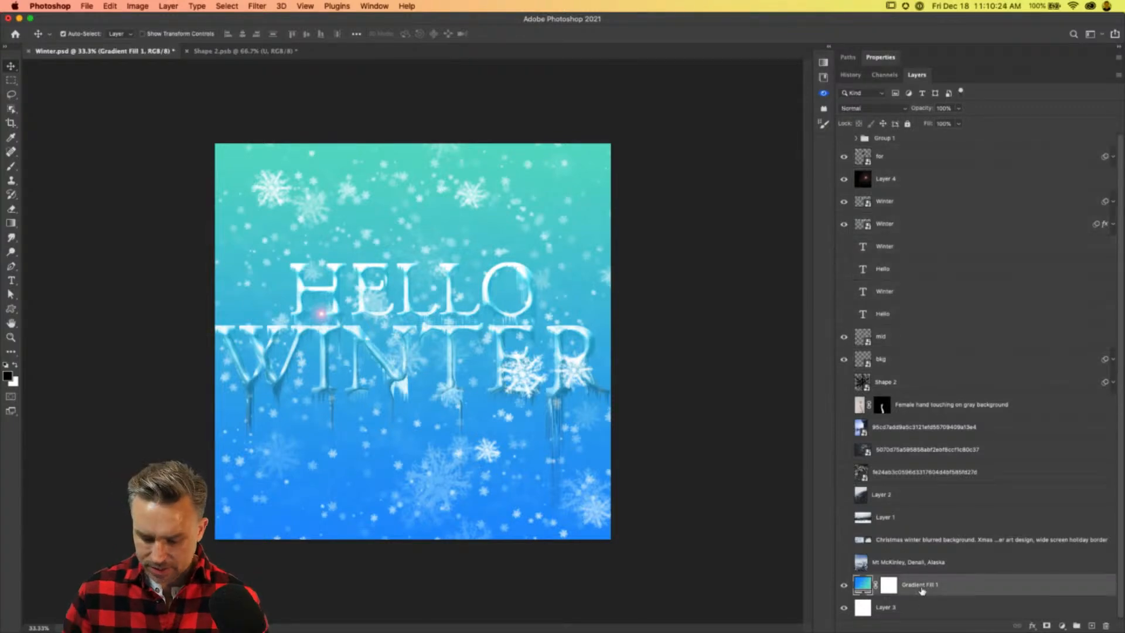
pyautogui.press('super+j')
pyautogui.moveTo(926, 584); pyautogui.dragTo(957, 373)
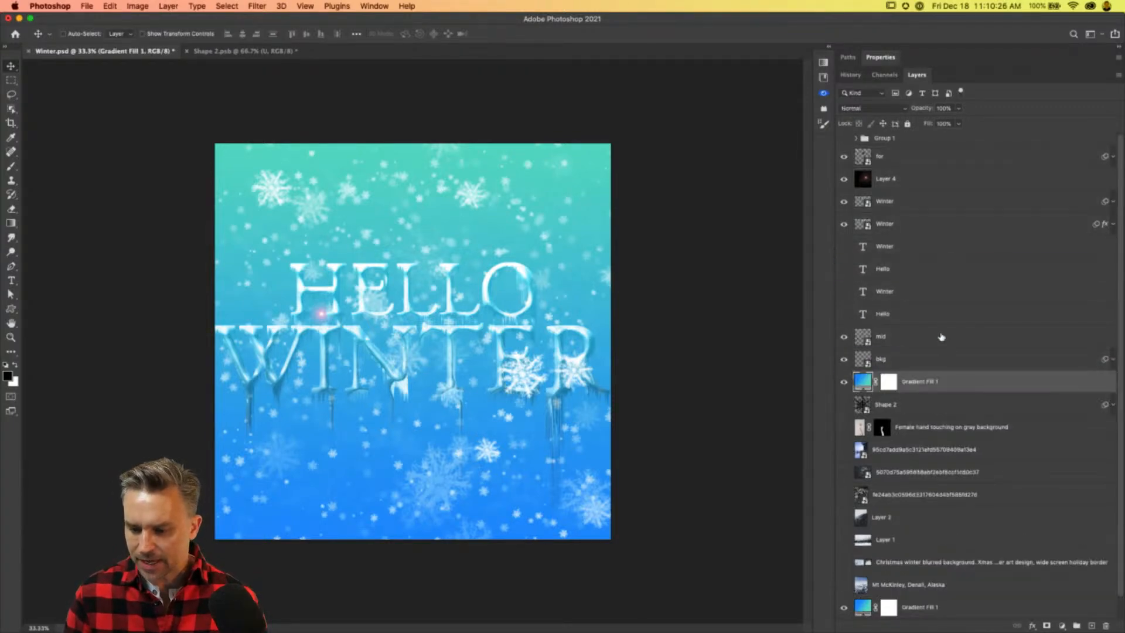
# Group all layers from the for snowflakes down to the upper gradient copy and name the group Design 1.
pyautogui.keyDown('shift'); pyautogui.click(931, 160); pyautogui.keyUp('shift')
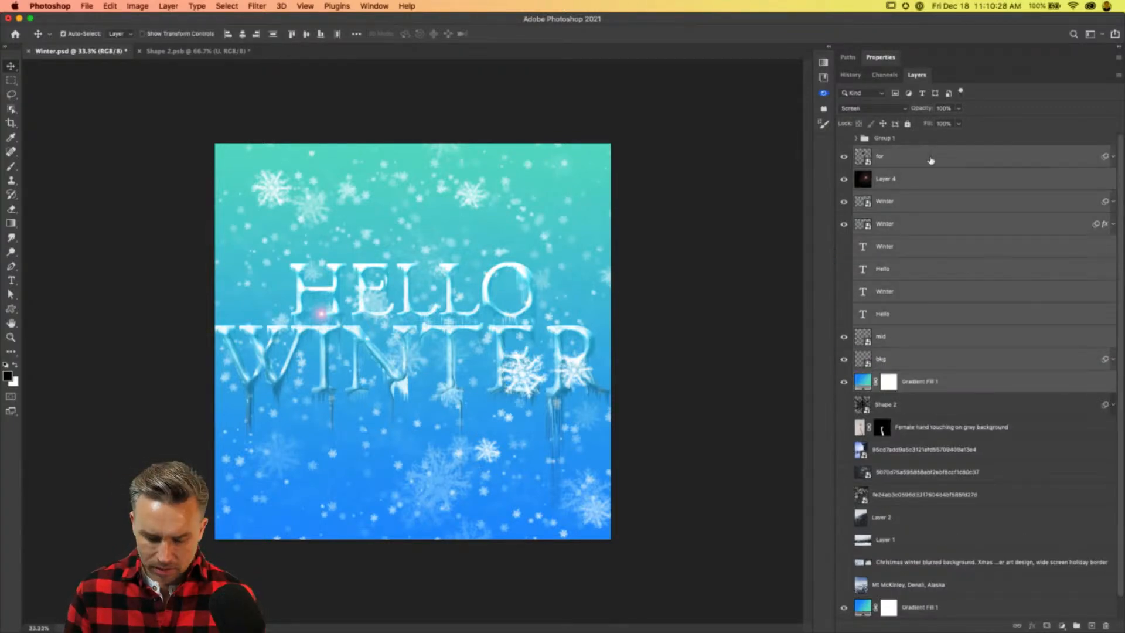
pyautogui.press('super+g')
pyautogui.doubleClick(887, 152)
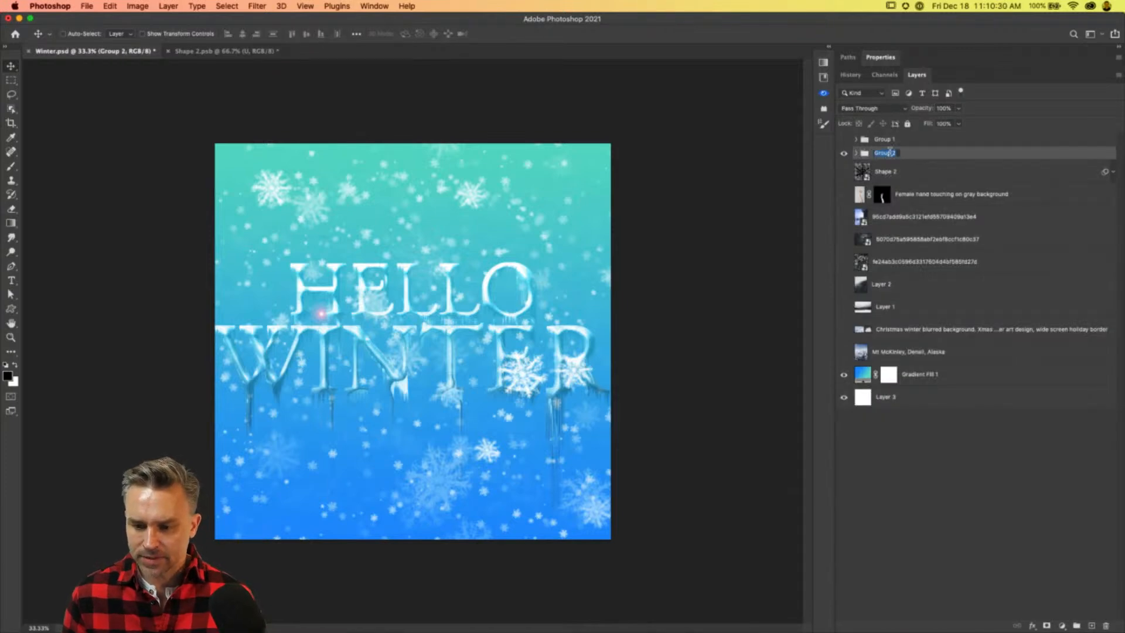
pyautogui.write('C')
pyautogui.write('1')
pyautogui.press('Return')
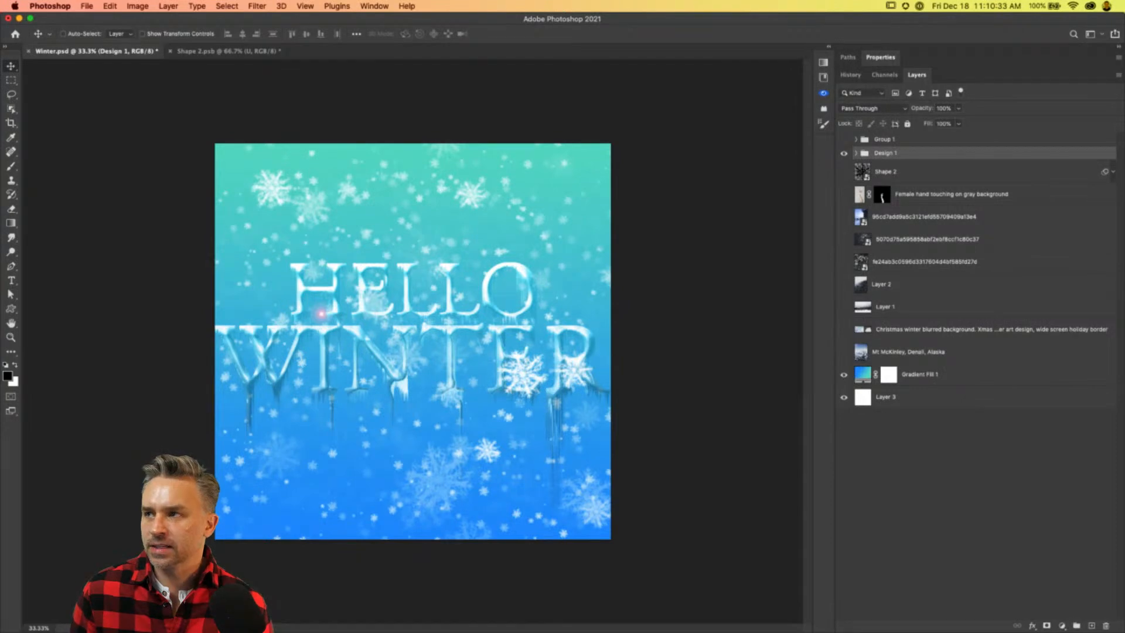
# Show the female hand layer in place of the Design 1 group and move the hand slightly up and to the left.
pyautogui.click(843, 153)
pyautogui.click(844, 194)
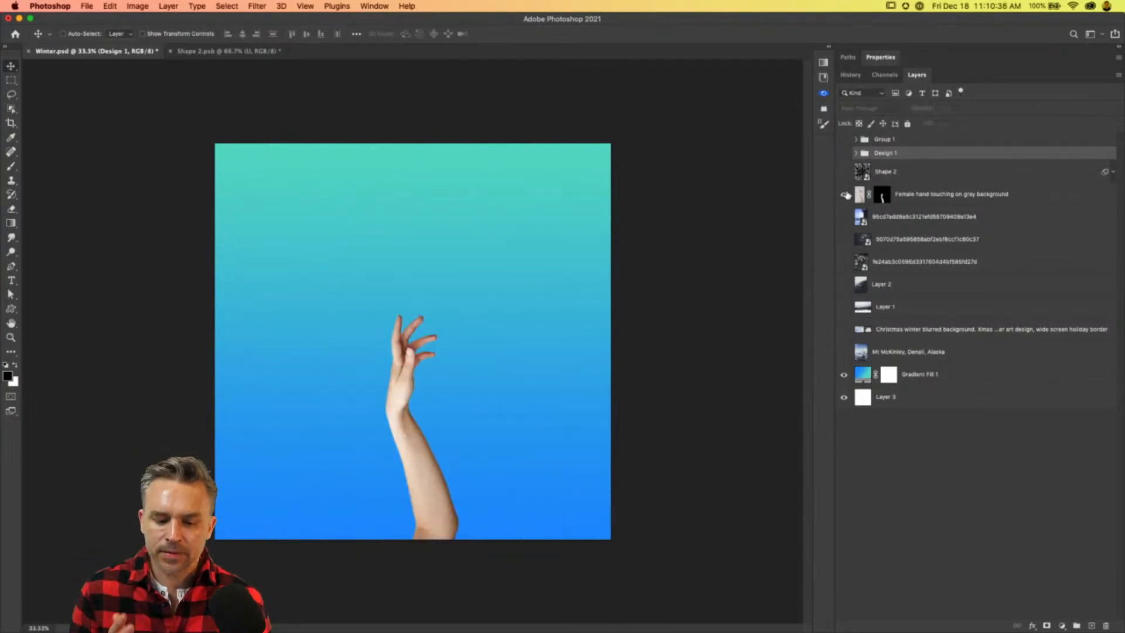
pyautogui.click(955, 198)
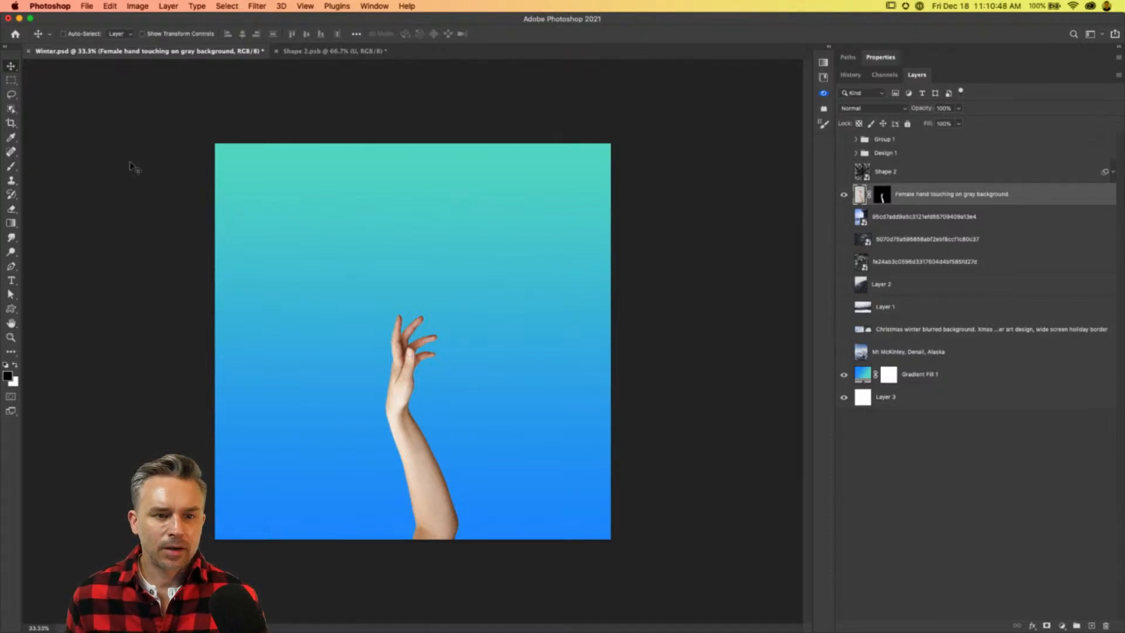
pyautogui.moveTo(399, 414)
pyautogui.mouseDown()
pyautogui.moveTo(364, 348)
pyautogui.moveTo(387, 404)
pyautogui.mouseUp()
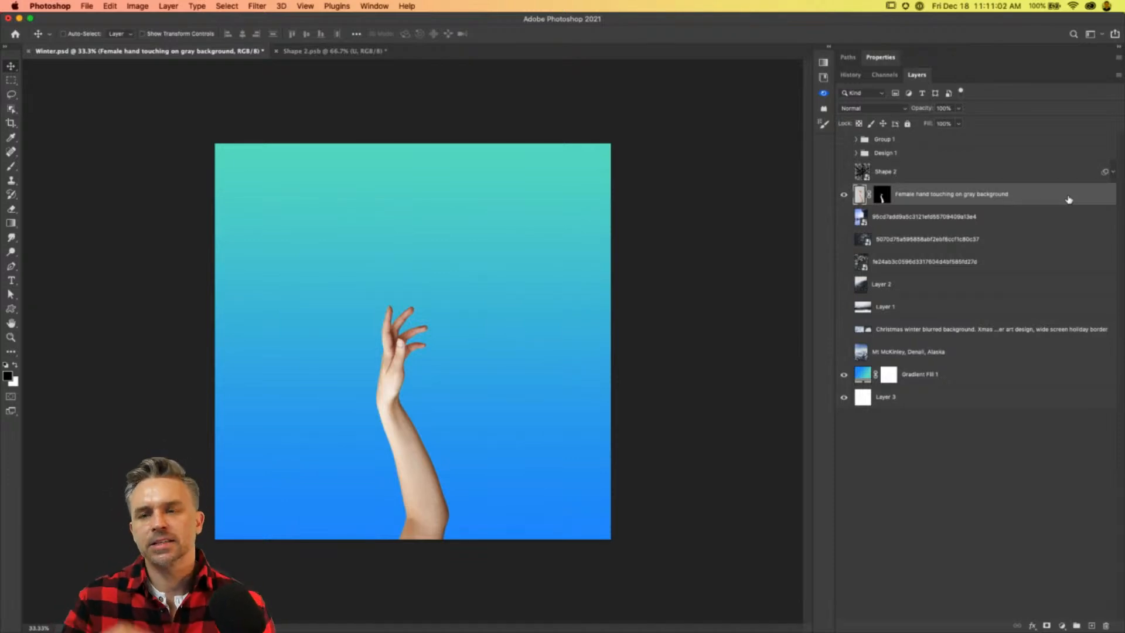
# Duplicate the female hand layer and hide the lower one as a backup.
pyautogui.press('super+j')
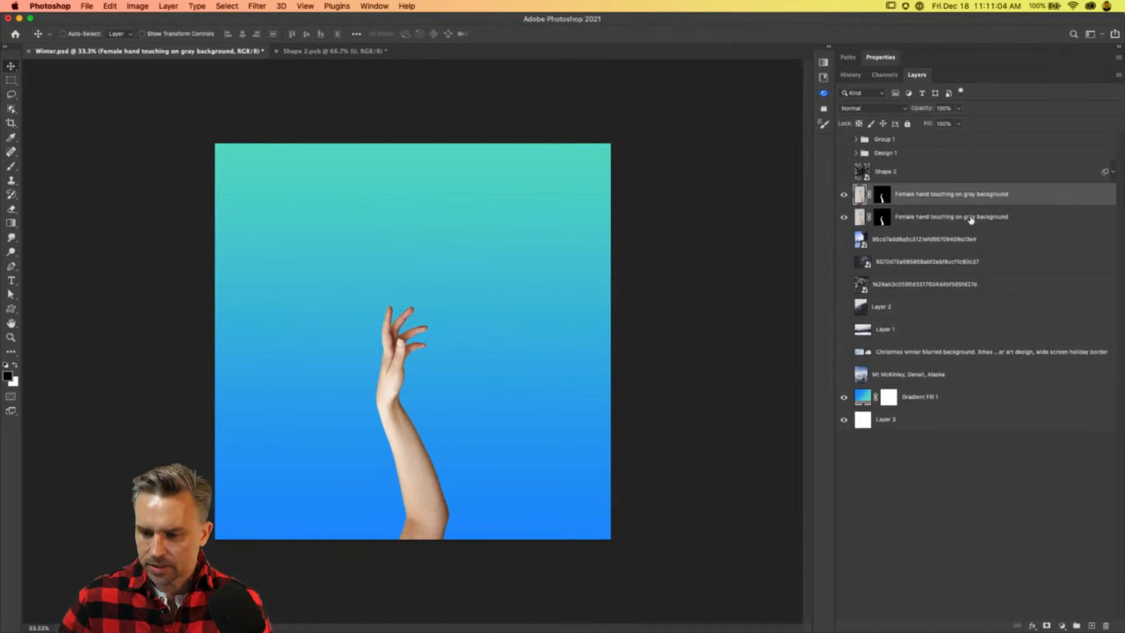
pyautogui.click(844, 217)
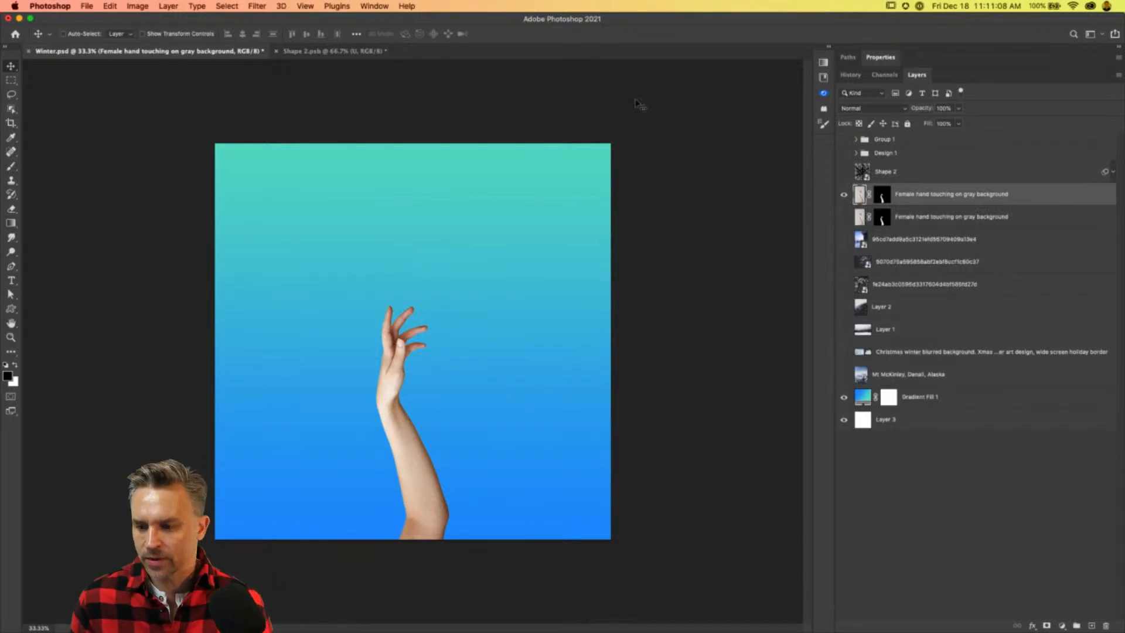
# Fully desaturate the upper female hand layer to black and white with a Hue/Saturation adjustment.
pyautogui.press('super+u')
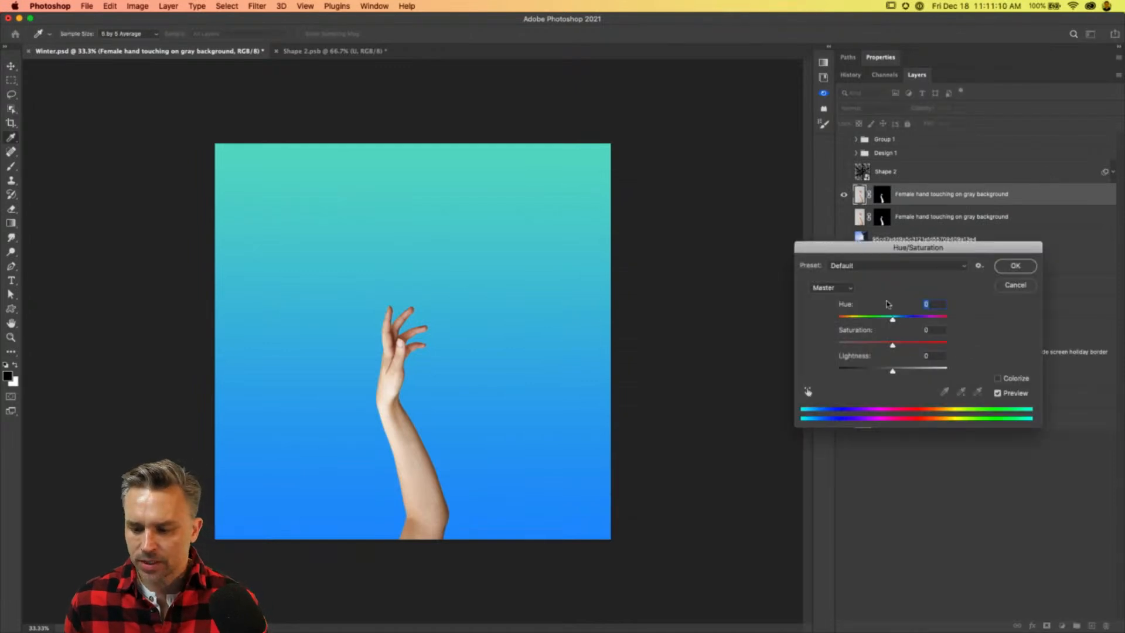
pyautogui.moveTo(848, 345); pyautogui.dragTo(760, 347)
pyautogui.press('Return')
# Darken the shadows of the black-and-white hand with Levels, raising the black input level to 88.
pyautogui.press('super+l')
pyautogui.moveTo(747, 317); pyautogui.dragTo(794, 320)
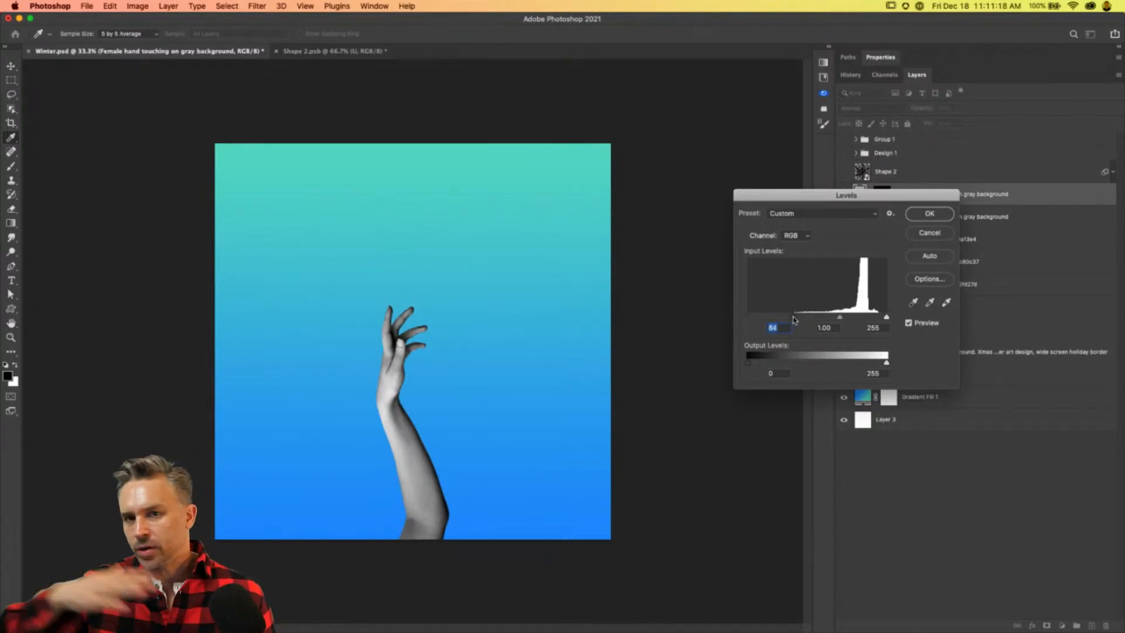
pyautogui.moveTo(796, 319); pyautogui.dragTo(792, 320)
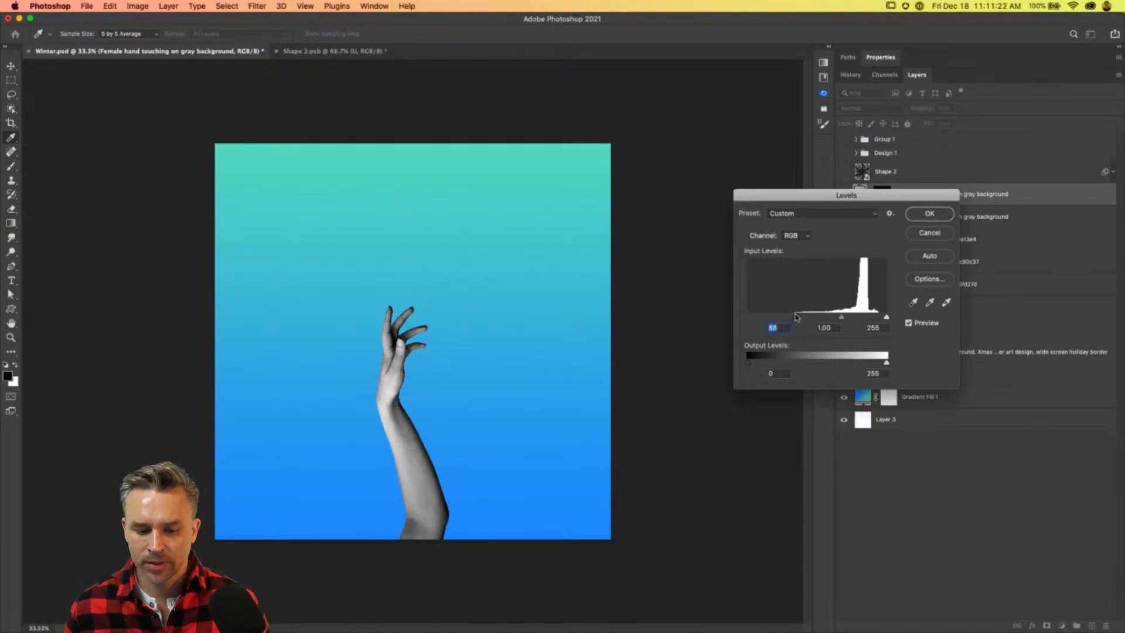
pyautogui.click(921, 215)
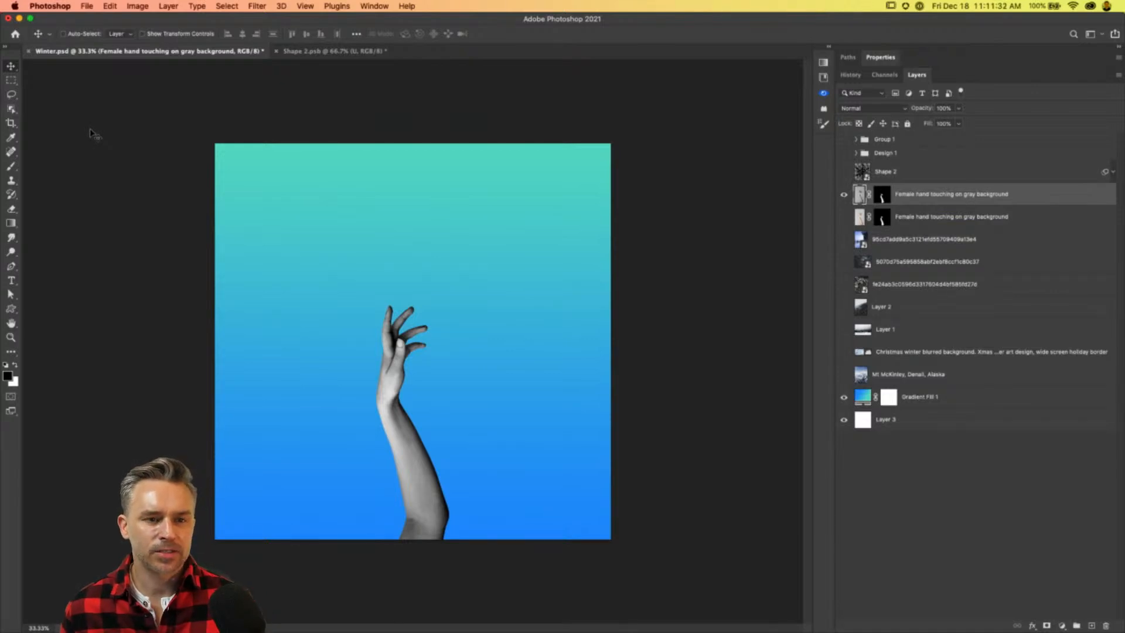
# Convert the black-and-white female hand layer to a smart object.
pyautogui.press('super+plus')
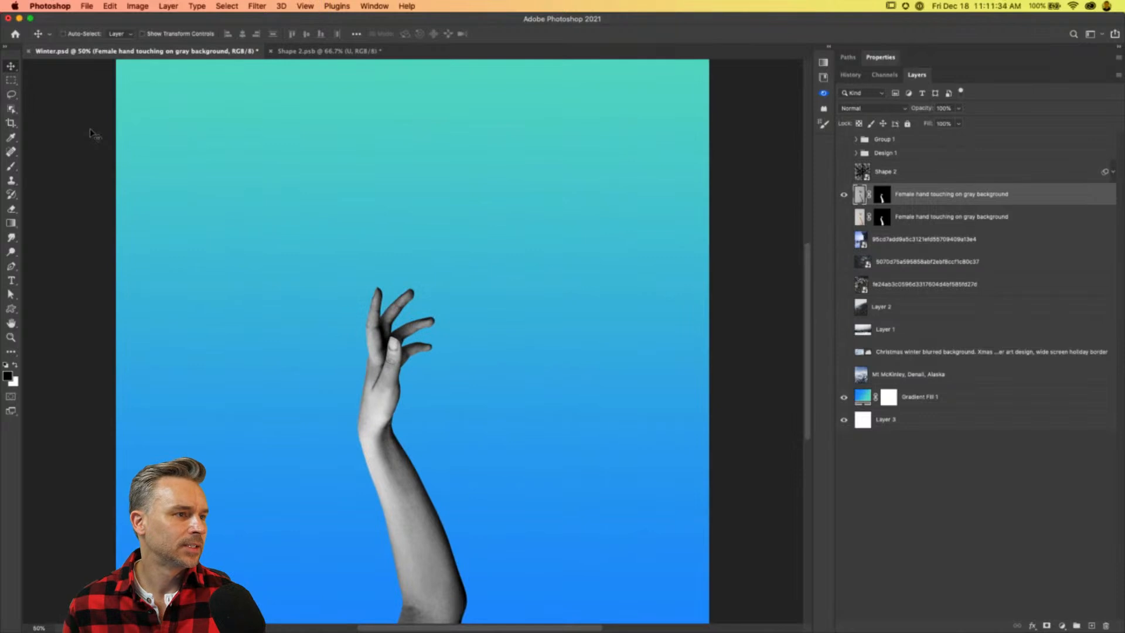
pyautogui.scroll(-5, 92, 132)
pyautogui.moveTo(239, 166); pyautogui.dragTo(282, 398)
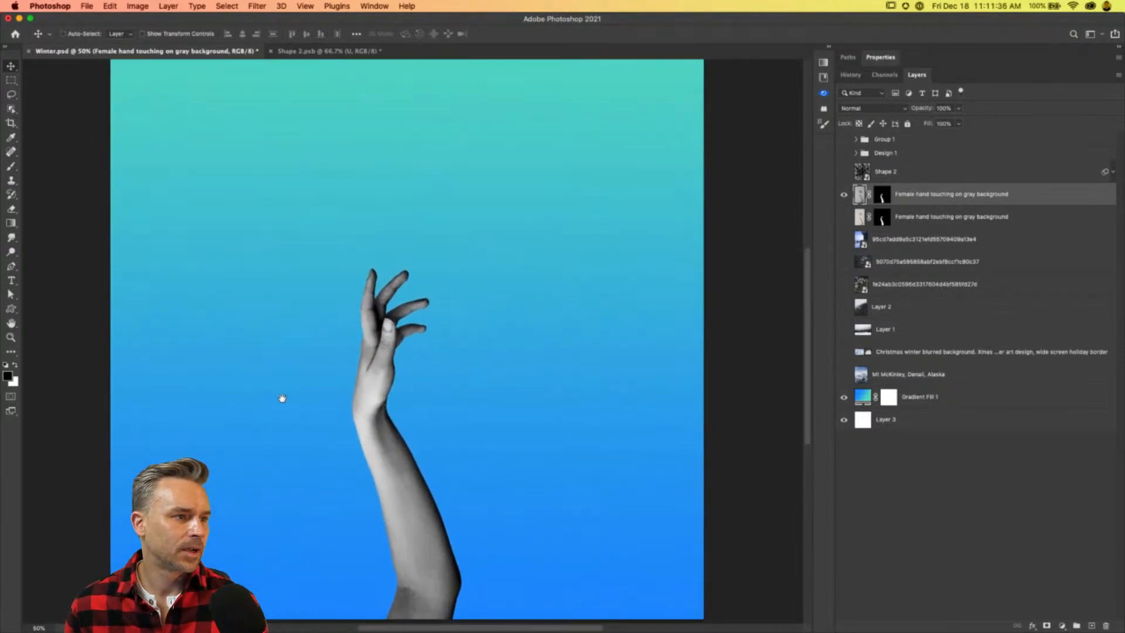
pyautogui.moveTo(295, 343)
pyautogui.mouseDown()
pyautogui.moveTo(287, 348)
pyautogui.moveTo(294, 341)
pyautogui.mouseUp()
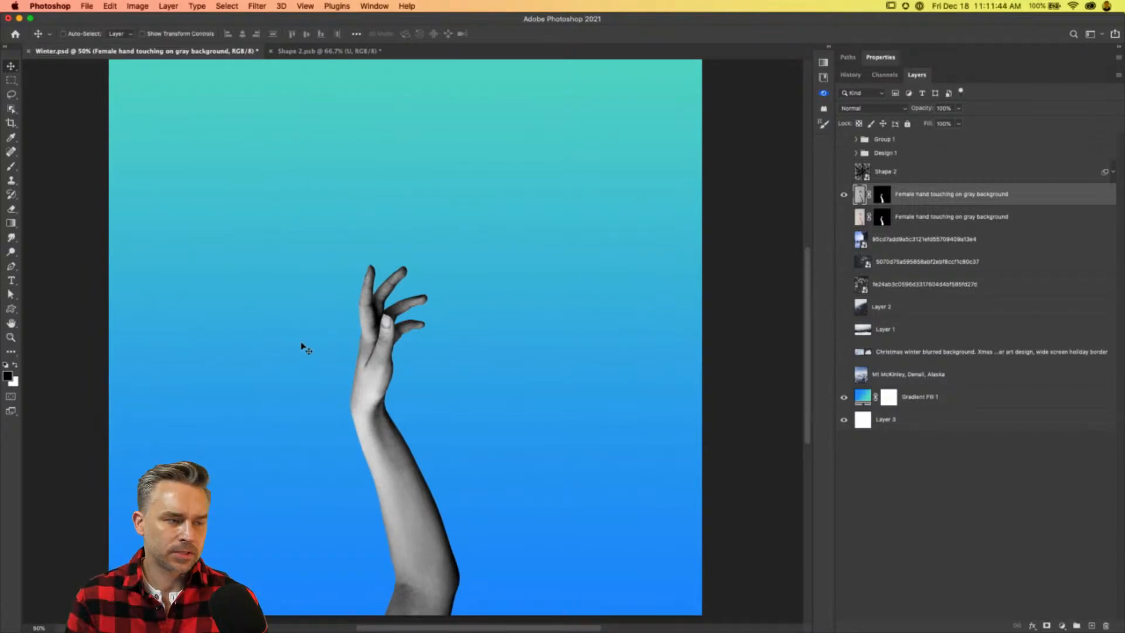
pyautogui.hscroll(-3, 469, 366)
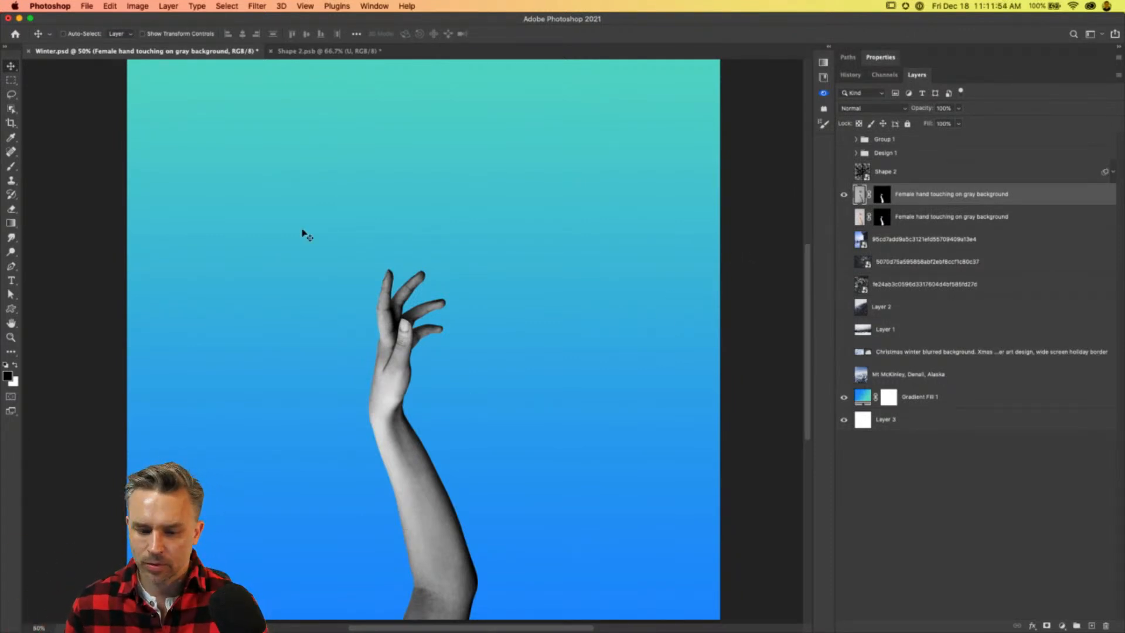
pyautogui.press('super+shift+s')
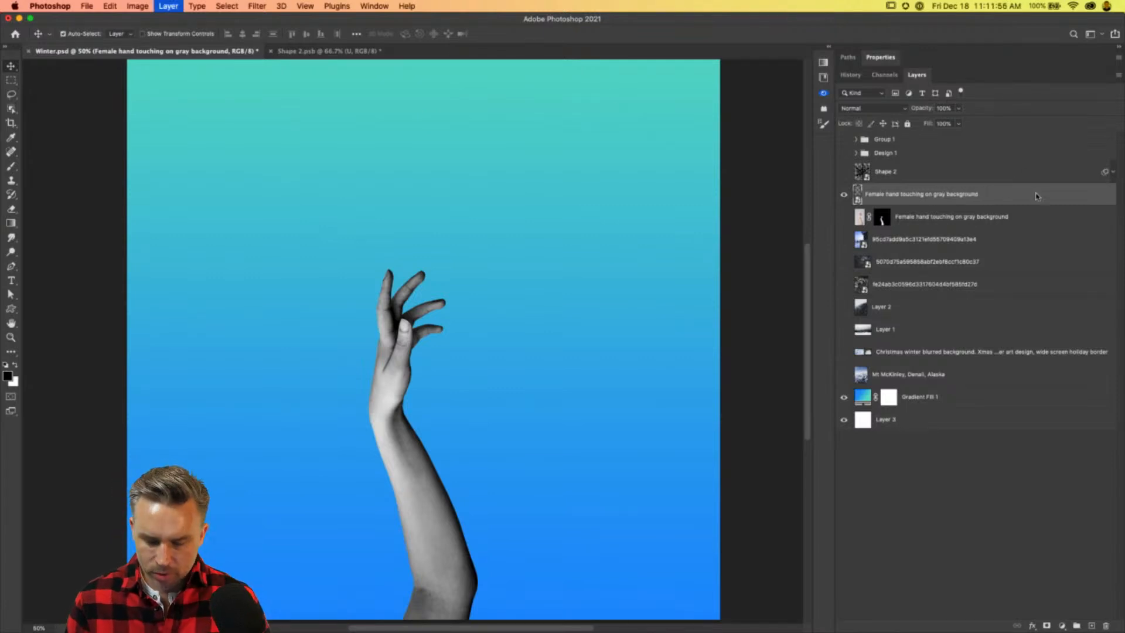
# Apply the Filter Gallery's Plastic Wrap to the black-and-white hand with Highlight Strength 20, Detail 15 and Smoothness 5.
pyautogui.click(256, 6)
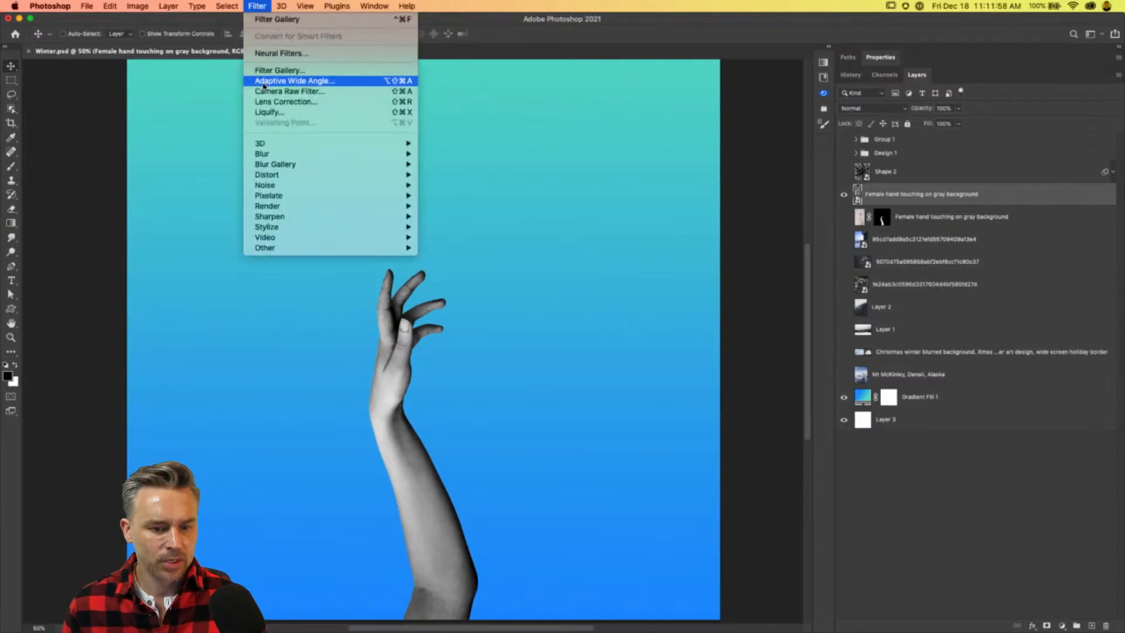
pyautogui.click(263, 71)
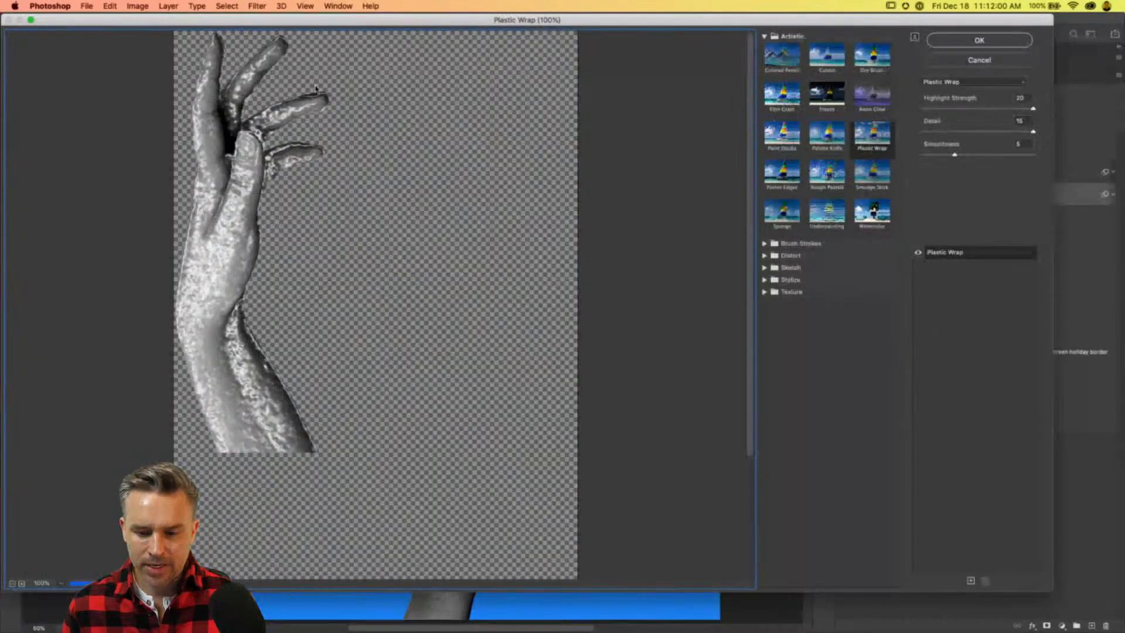
pyautogui.moveTo(183, 21); pyautogui.dragTo(217, 31)
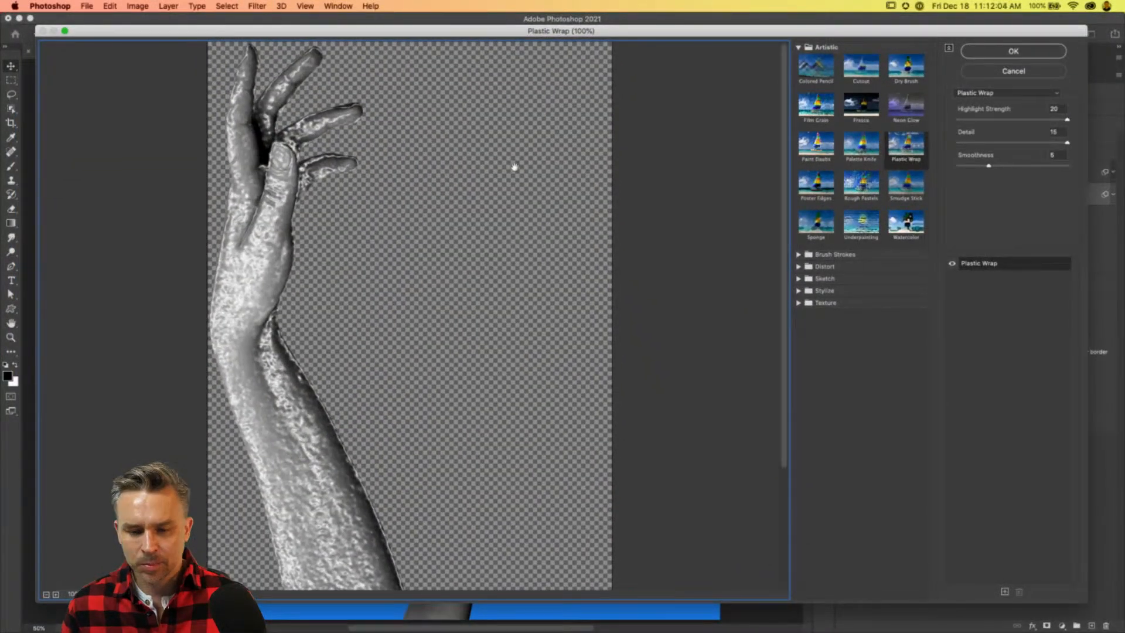
pyautogui.click(988, 54)
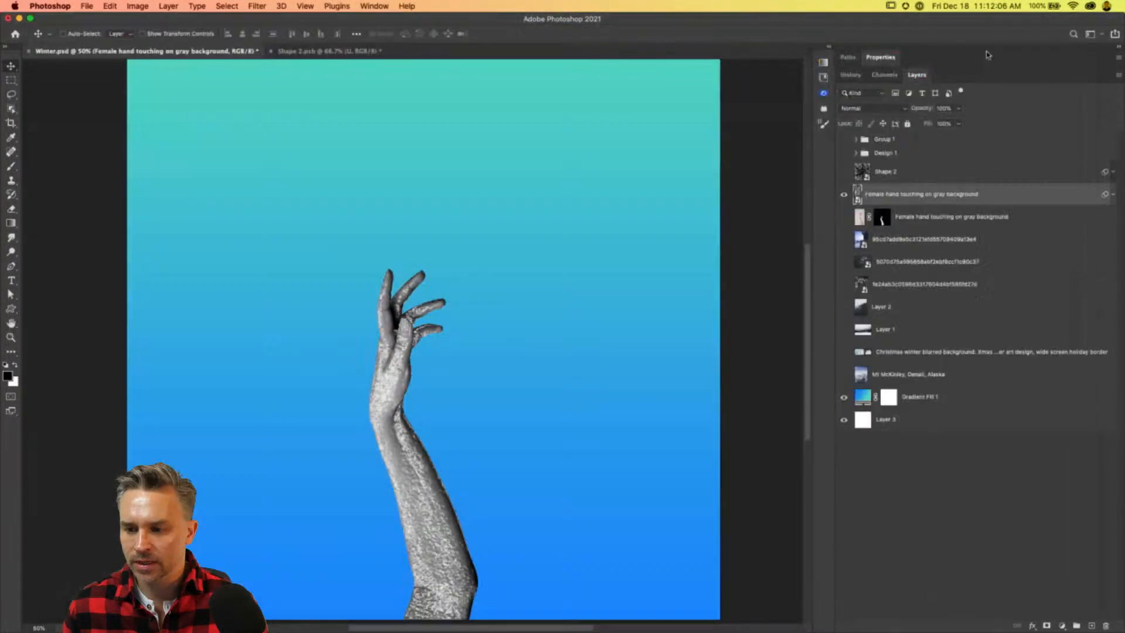
# Set the plastic-wrapped hand's blend mode to Overlay and show the original color hand layer beneath it.
pyautogui.click(866, 109)
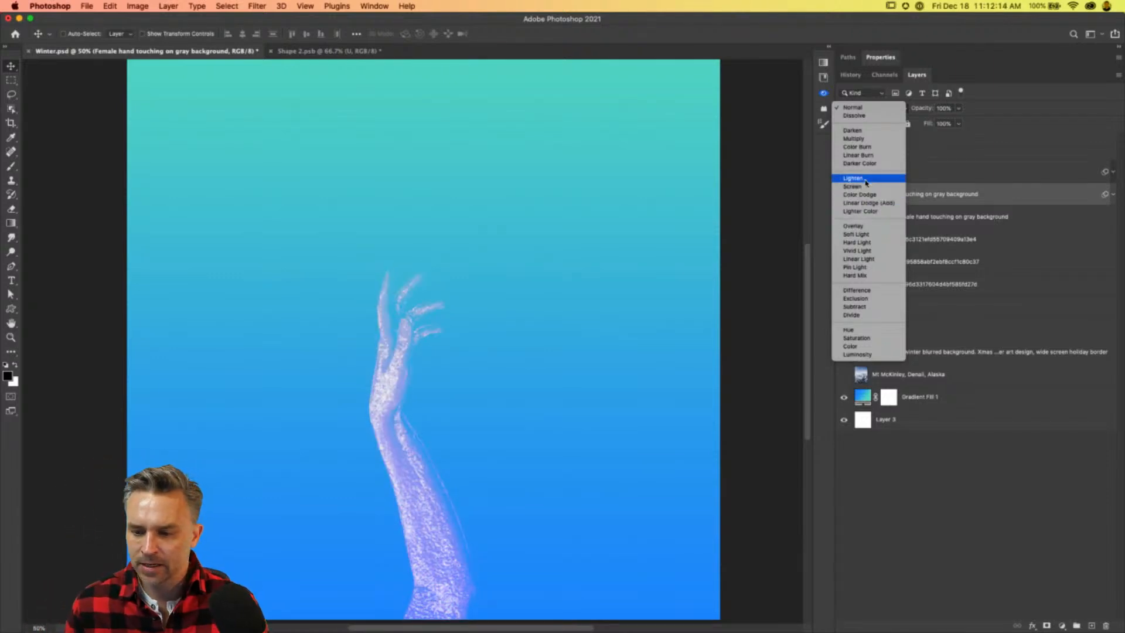
pyautogui.click(874, 231)
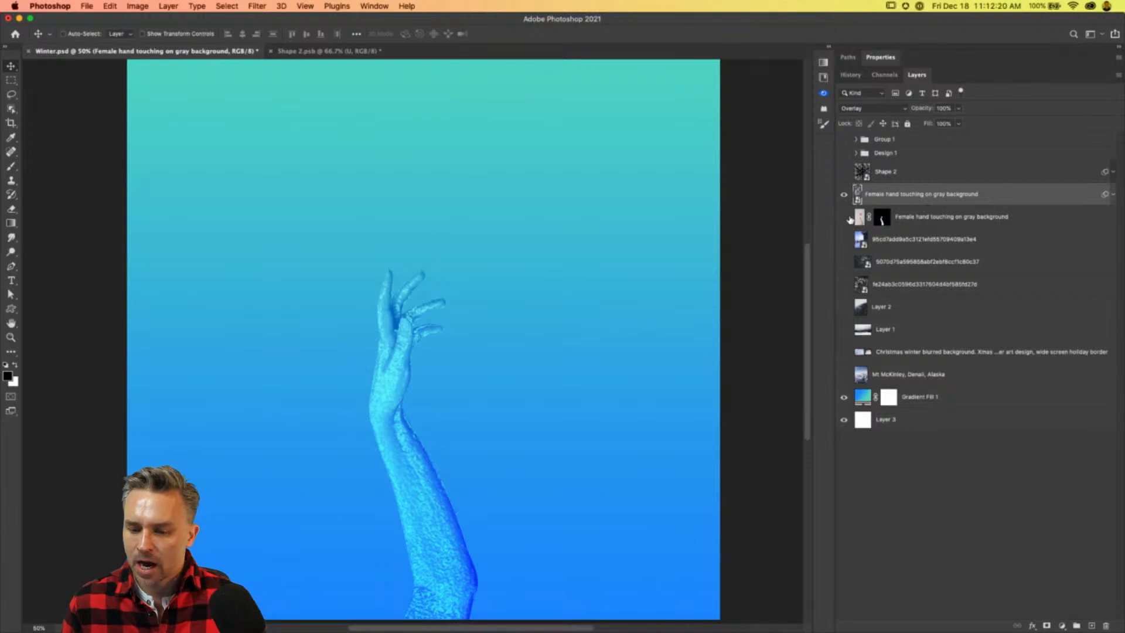
pyautogui.click(845, 217)
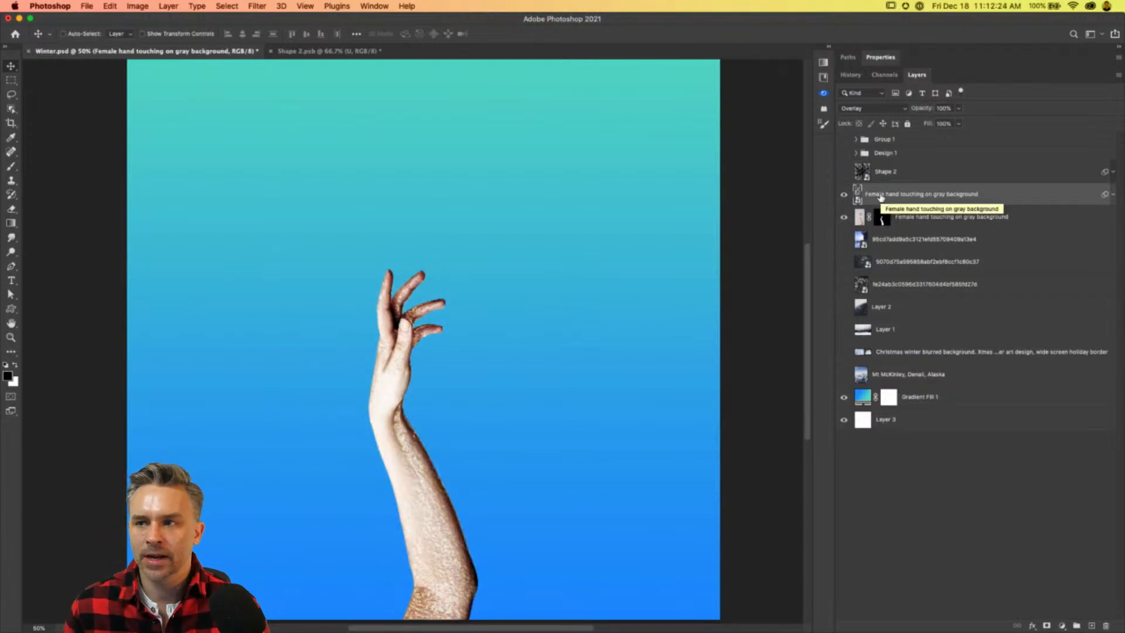
# Convert the lower, full-color hand layer to a smart object and rename it color hand.
pyautogui.press('super+plus')
pyautogui.moveTo(636, 313); pyautogui.dragTo(643, 210)
pyautogui.click(974, 219)
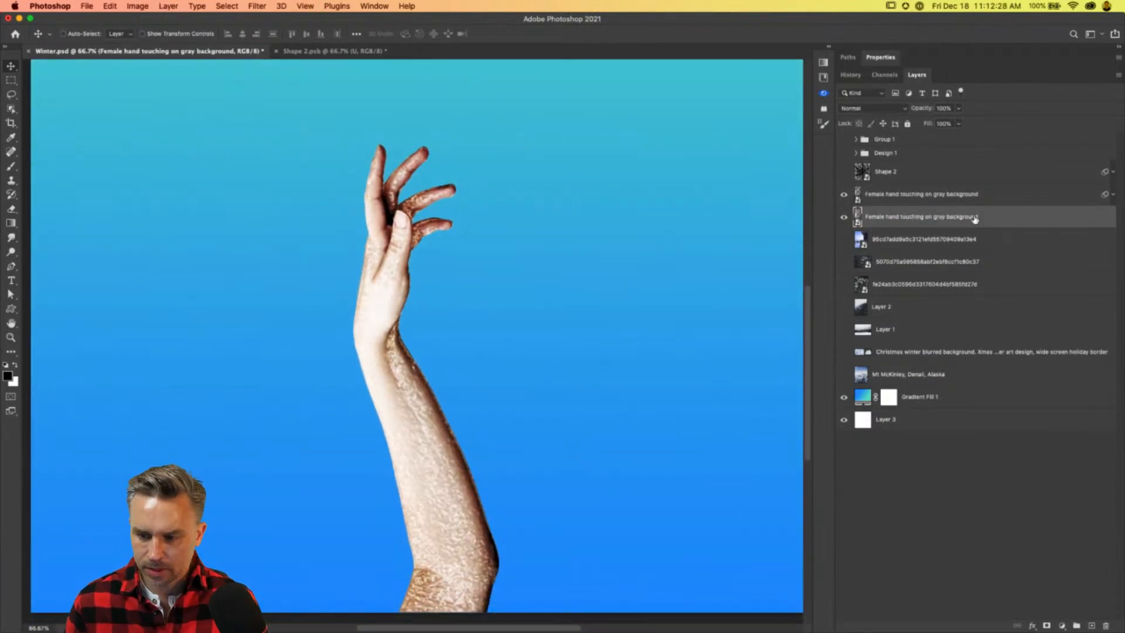
pyautogui.doubleClick(883, 218)
pyautogui.write('color hand')
pyautogui.press('Return')
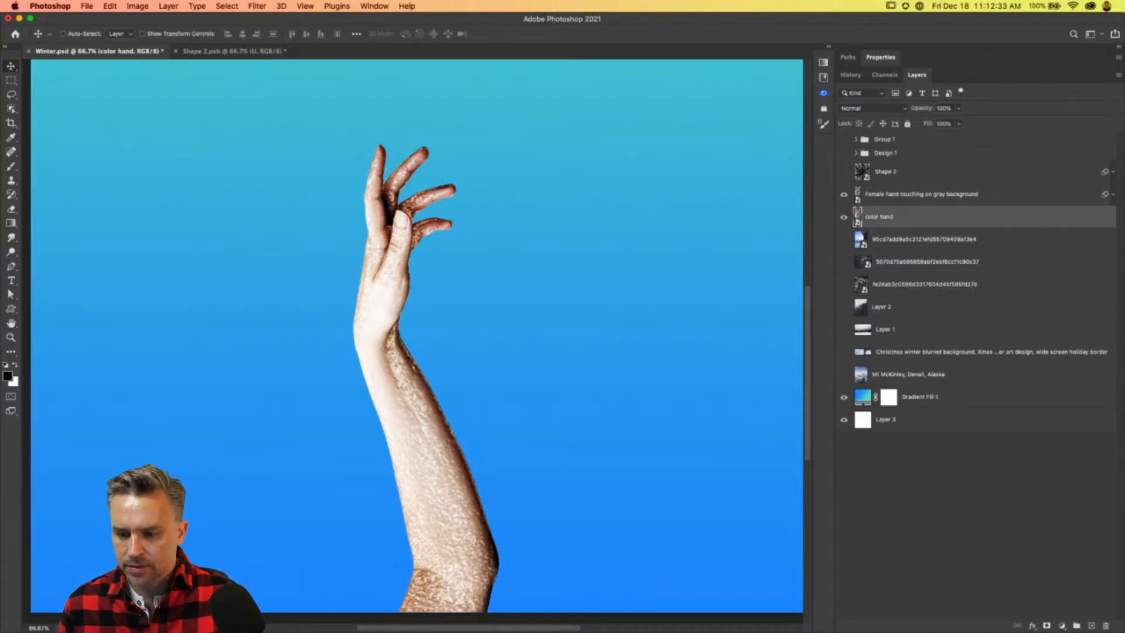
# Rename the upper, plastic-wrapped hand layer as cold hand.
pyautogui.doubleClick(880, 195)
pyautogui.write('c')
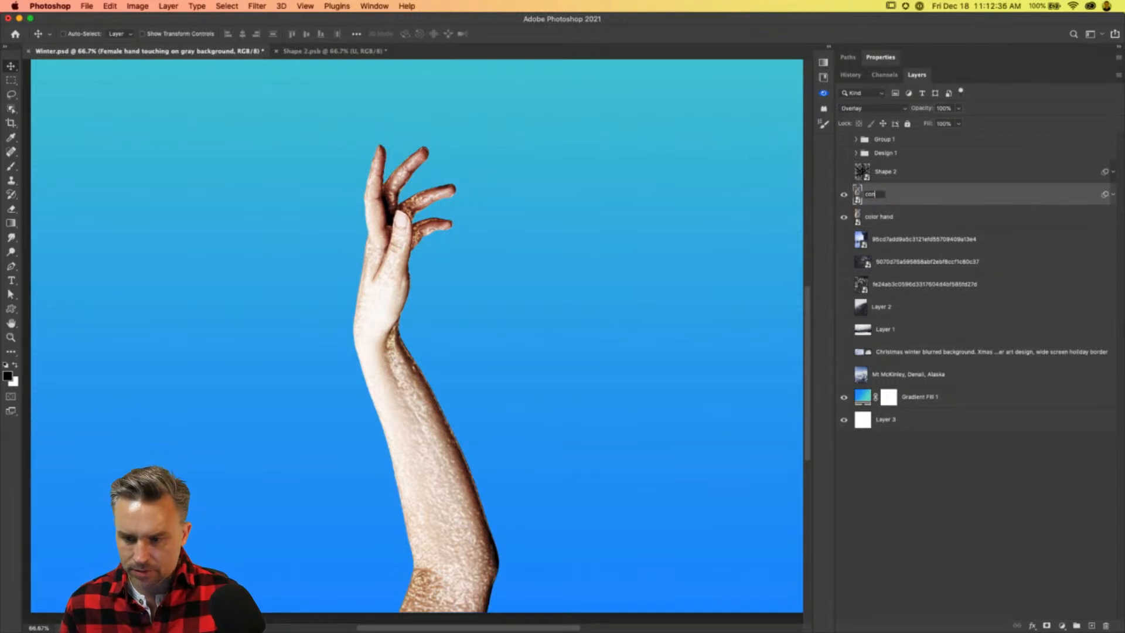
pyautogui.write('old hand')
pyautogui.press('Return')
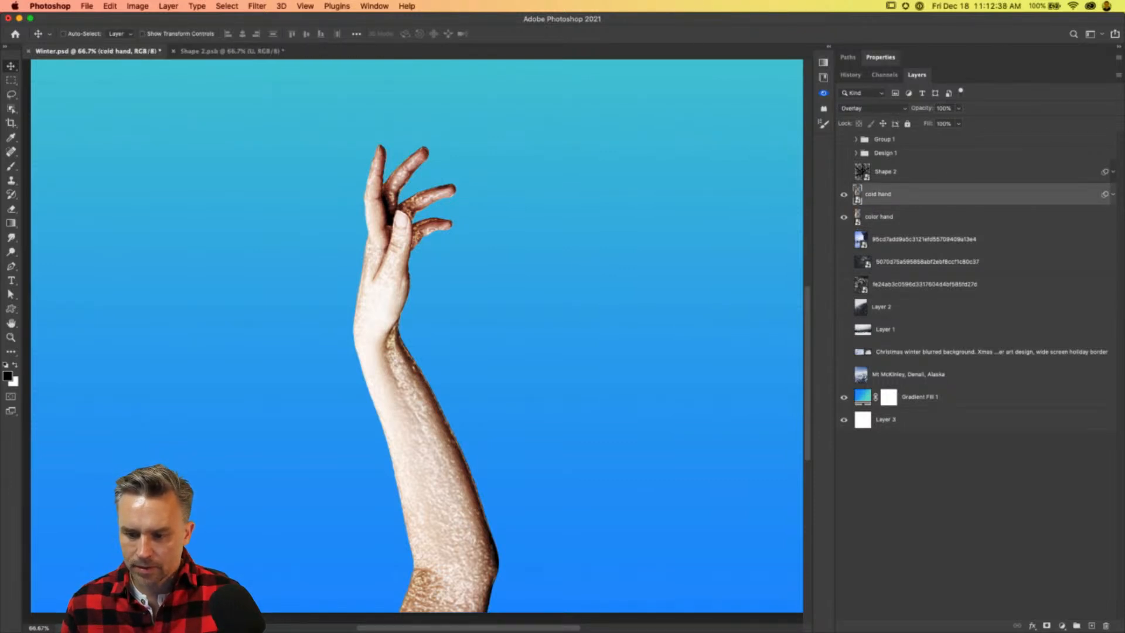
# Lasso the hand and upper forearm with a jagged, icicle-like lower edge and mask that area out of the color hand layer.
pyautogui.click(883, 217)
pyautogui.click(843, 217)
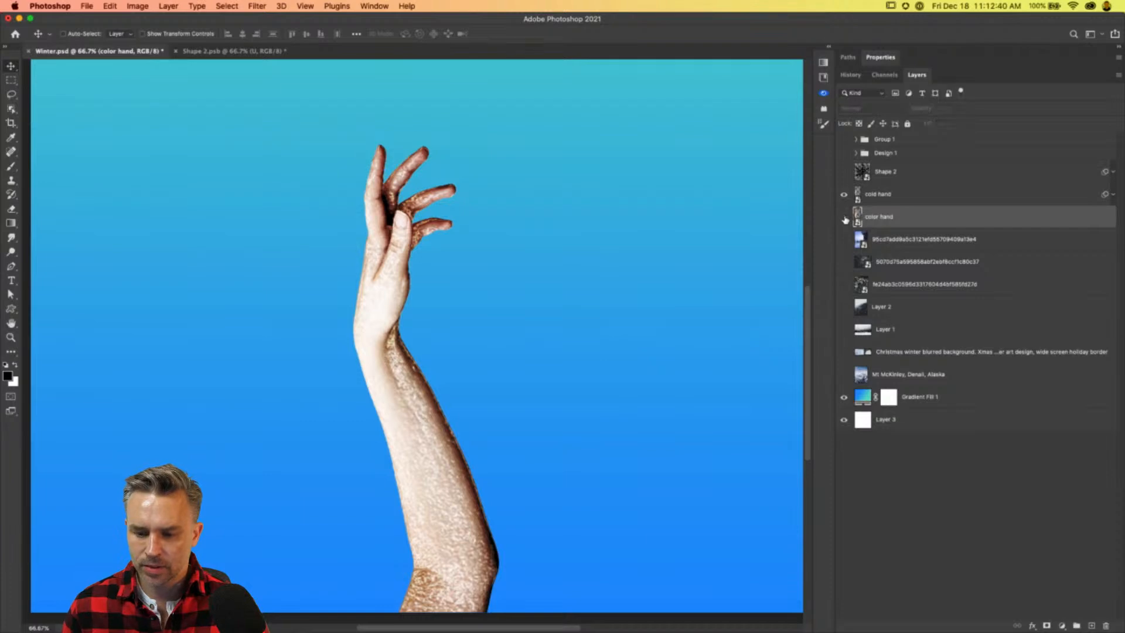
pyautogui.click(843, 217)
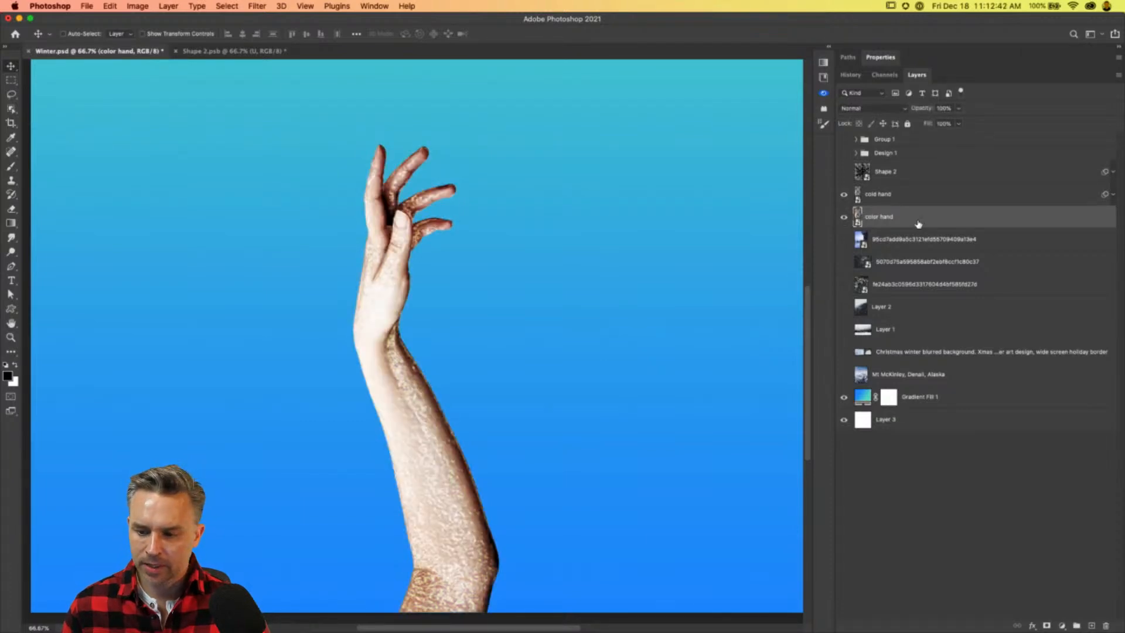
pyautogui.click(10, 96)
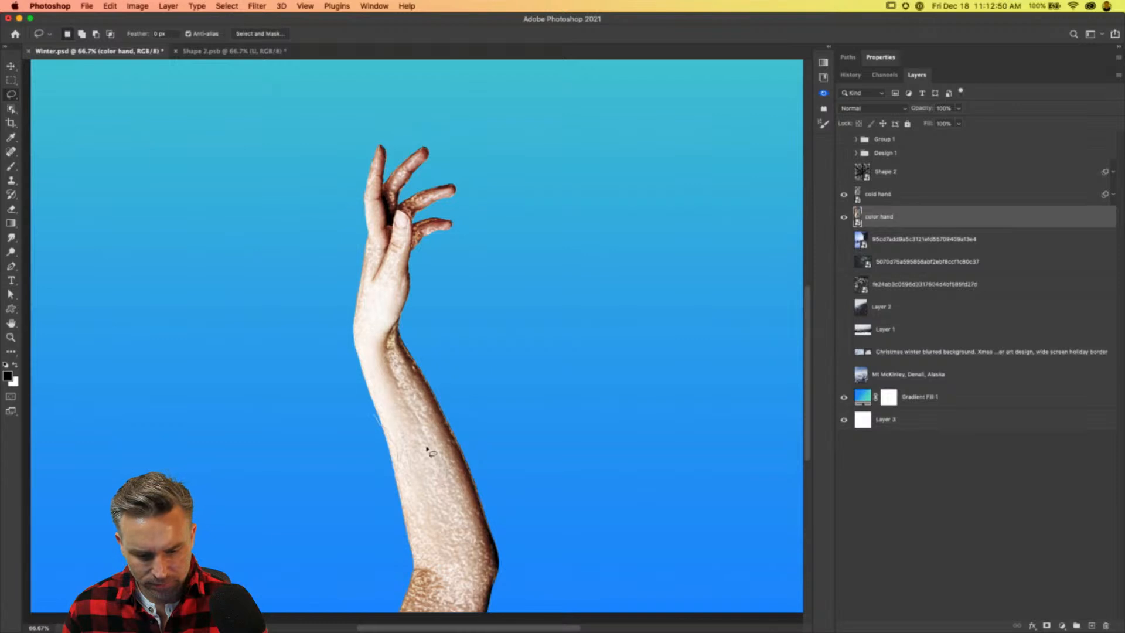
pyautogui.moveTo(448, 442)
pyautogui.mouseDown()
pyautogui.moveTo(504, 190)
pyautogui.moveTo(392, 88)
pyautogui.moveTo(302, 320)
pyautogui.moveTo(337, 459)
pyautogui.moveTo(375, 417)
pyautogui.mouseUp()
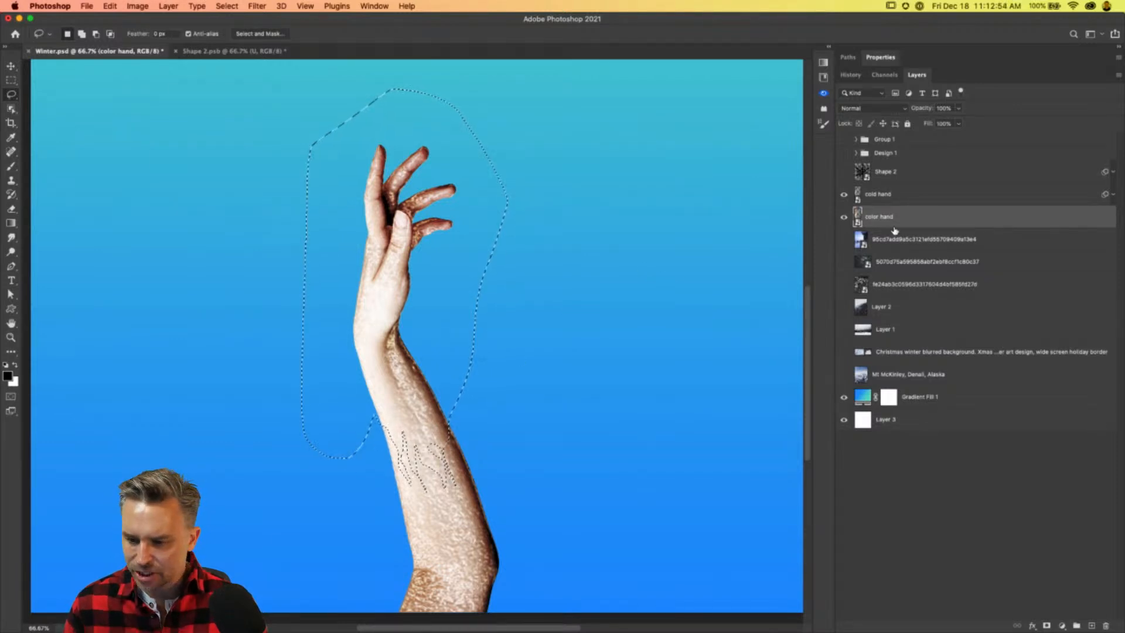
pyautogui.click(1046, 624)
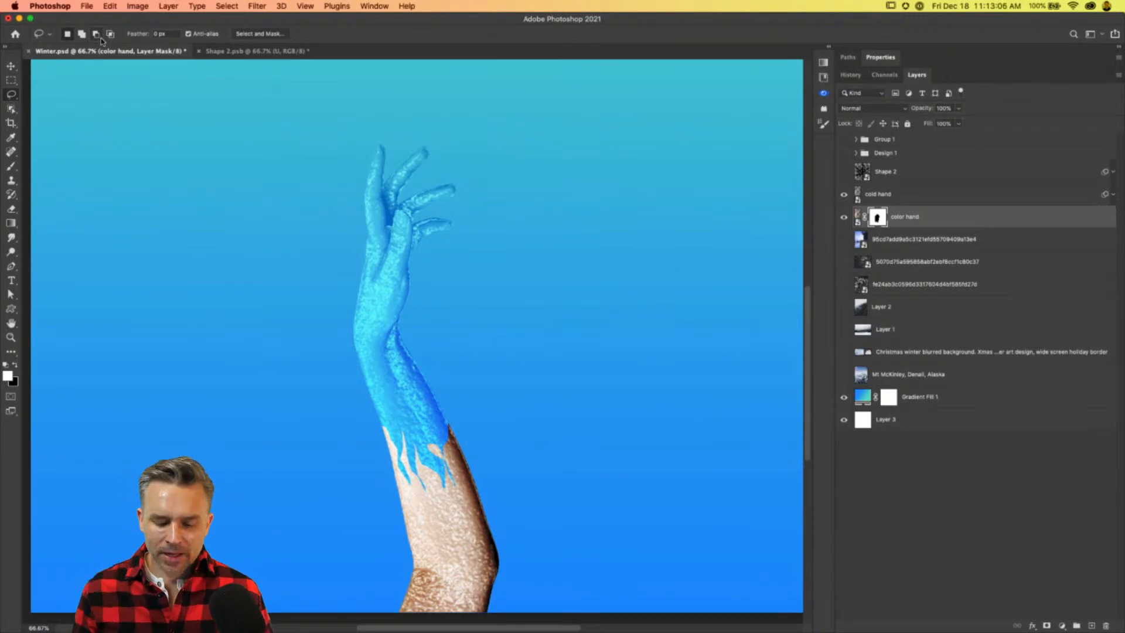
# Reopen the cold hand layer's Filter Gallery smart filter and choose the Artistic effect Plastic Wrap.
pyautogui.click(900, 201)
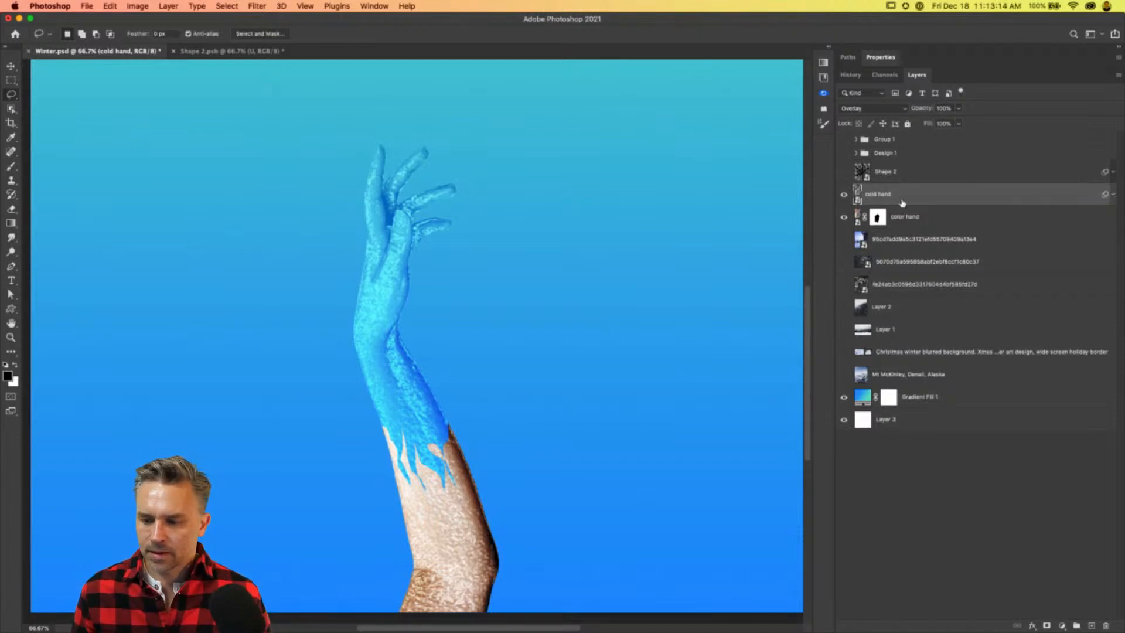
pyautogui.click(1113, 197)
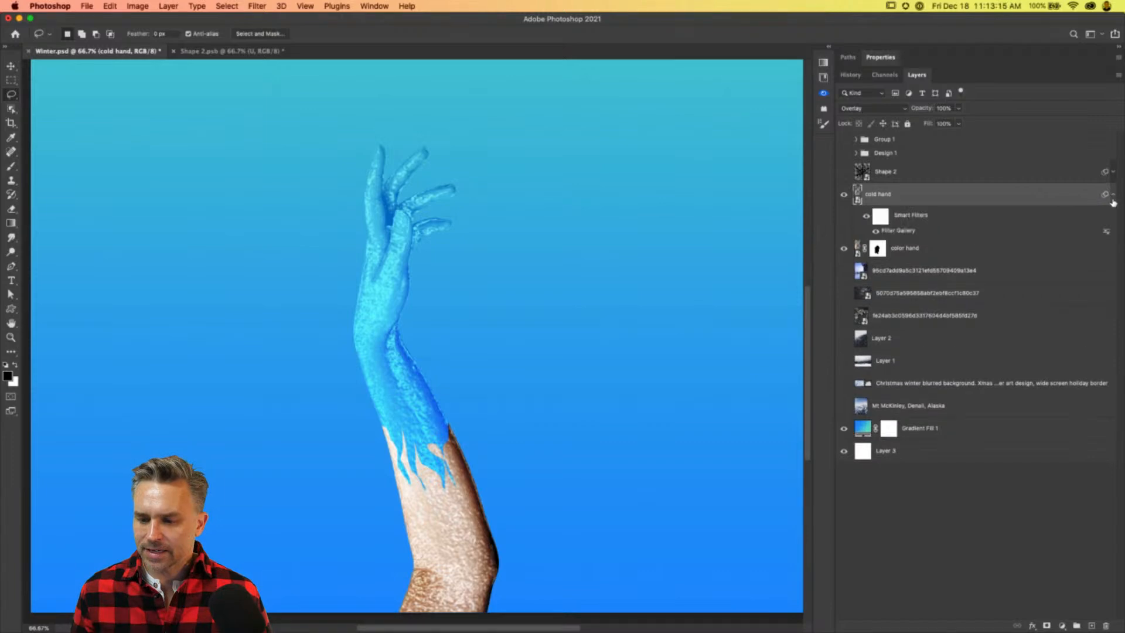
pyautogui.doubleClick(893, 231)
pyautogui.click(895, 233)
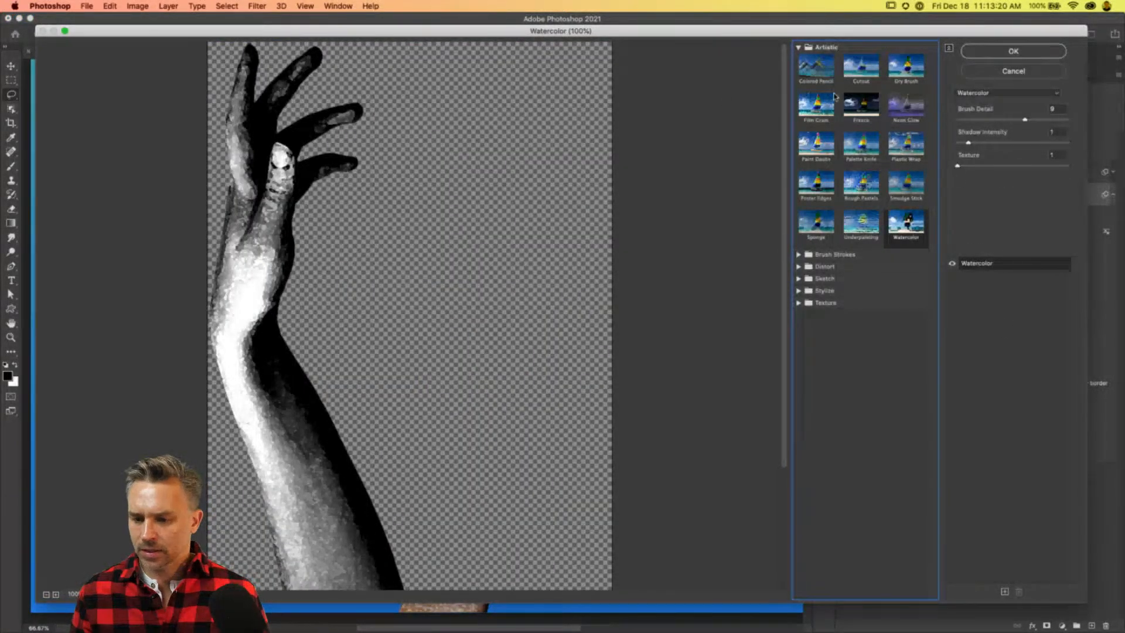
pyautogui.click(903, 148)
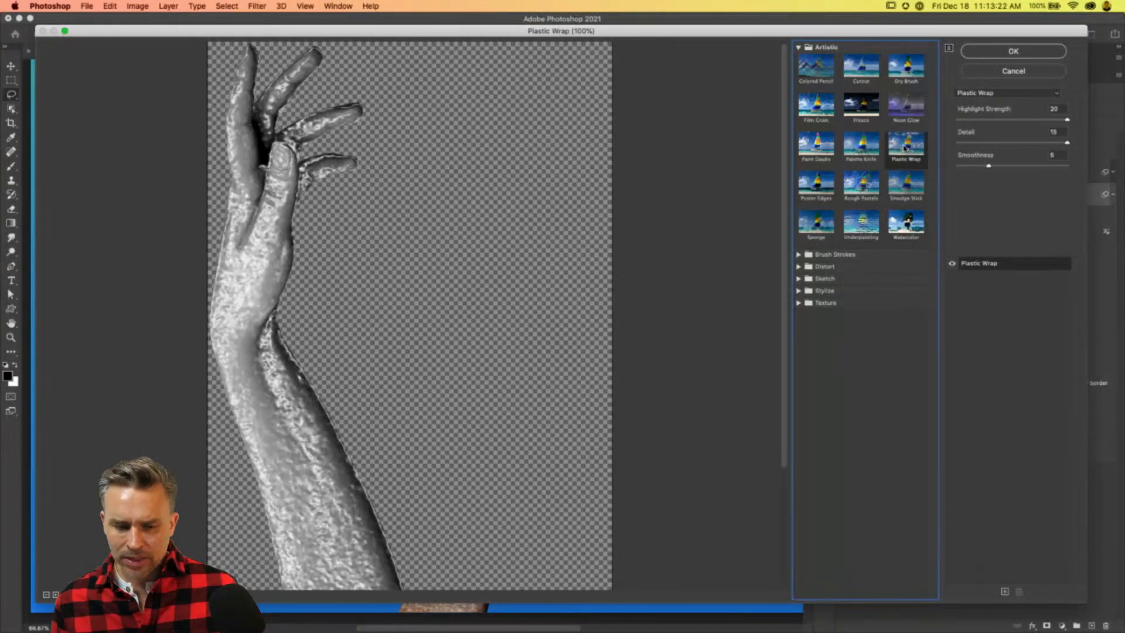
# Reveal the Distort and Sketch effects in the Filter Gallery and add a second effect layer above Plastic Wrap.
pyautogui.click(798, 267)
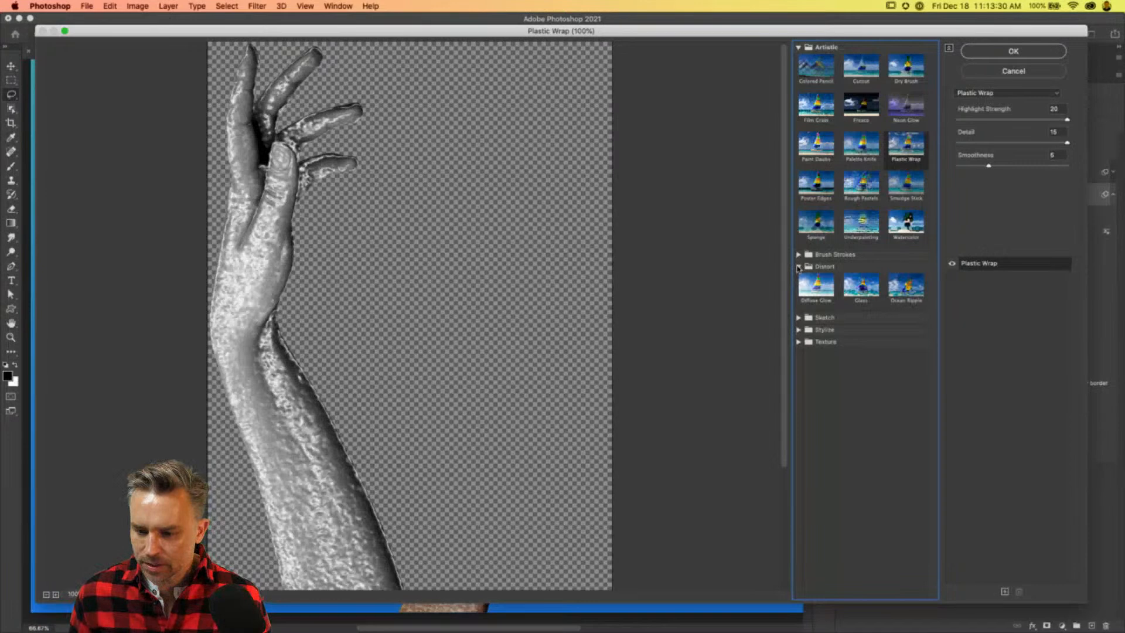
pyautogui.click(798, 318)
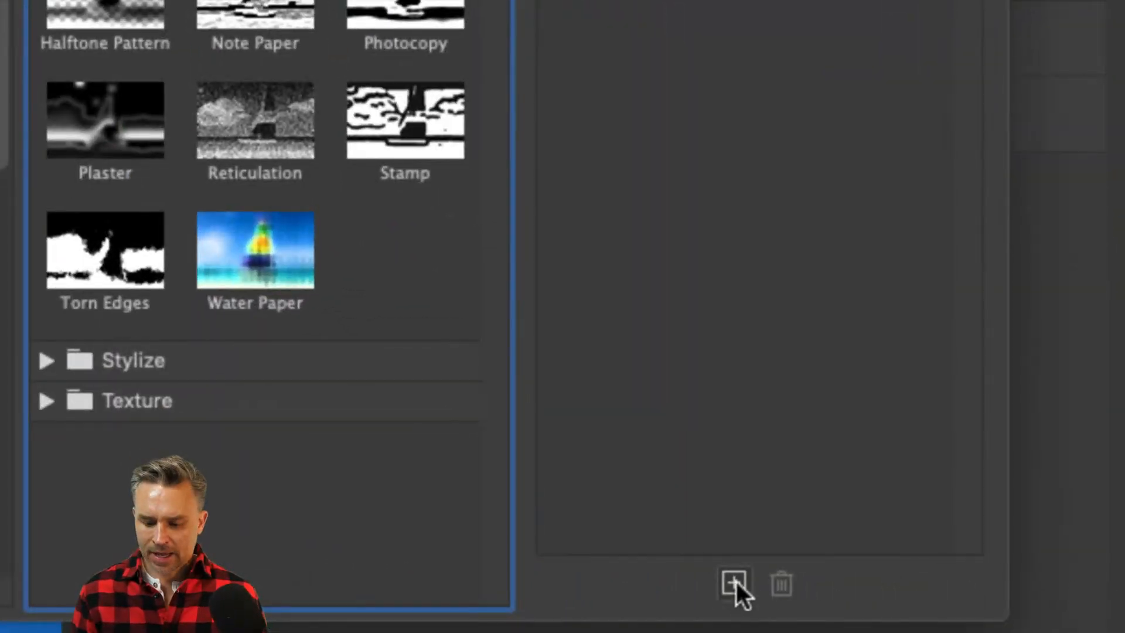
pyautogui.click(733, 583)
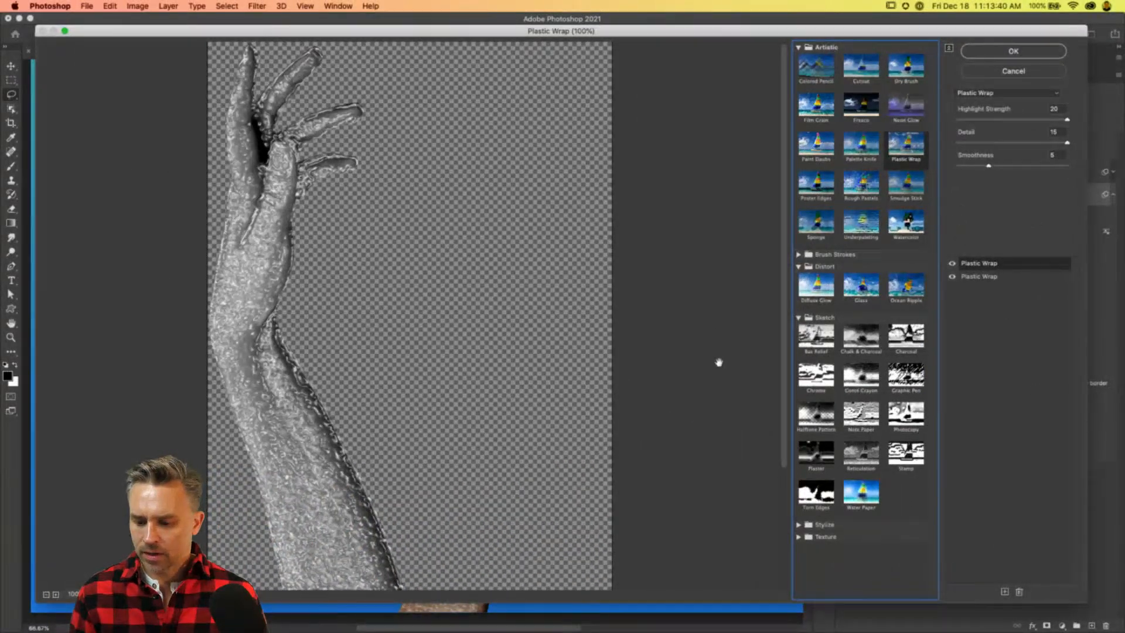
# Try the Sketch effect Chrome on the new effect layer with Detail 1 and Smoothness 3, comparing the hand with and without it.
pyautogui.click(811, 377)
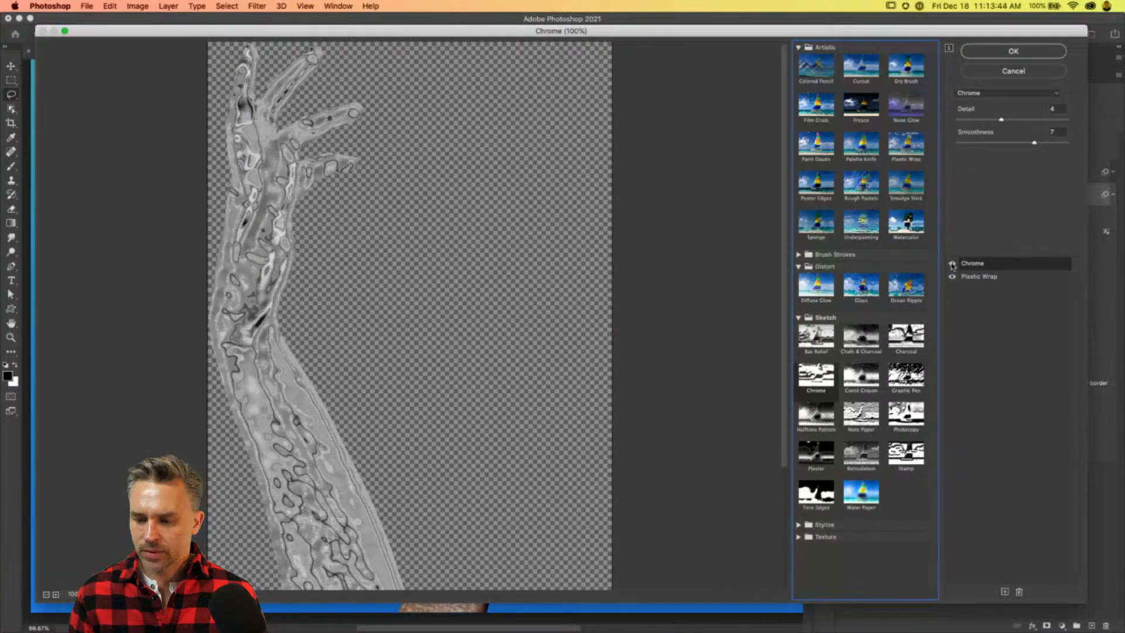
pyautogui.click(952, 264)
pyautogui.click(952, 264)
pyautogui.click(990, 144)
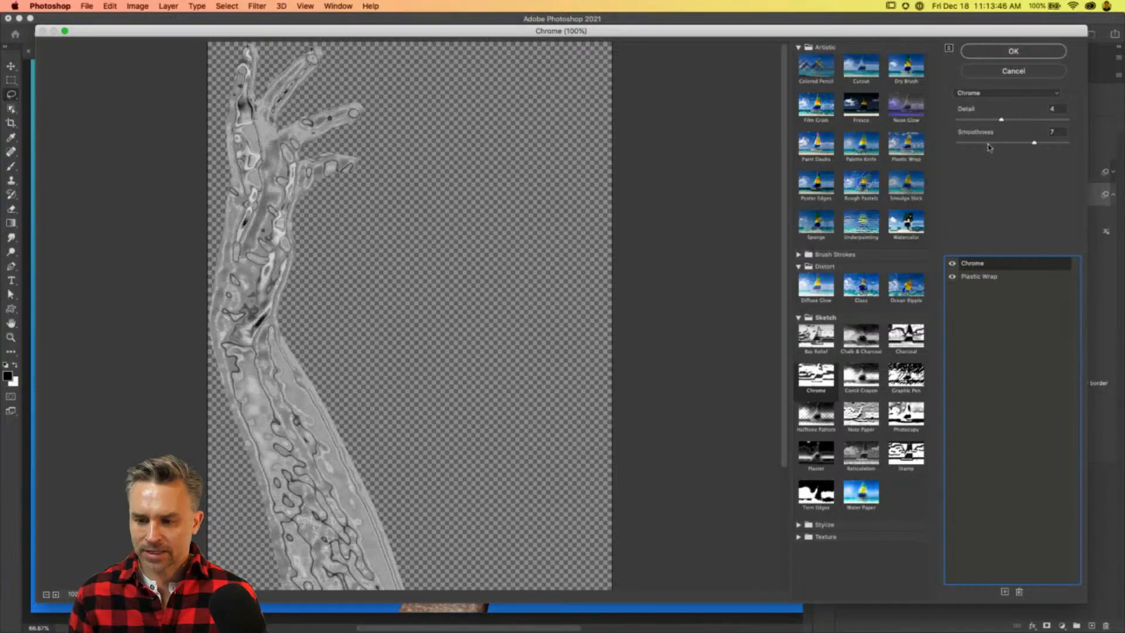
pyautogui.click(971, 120)
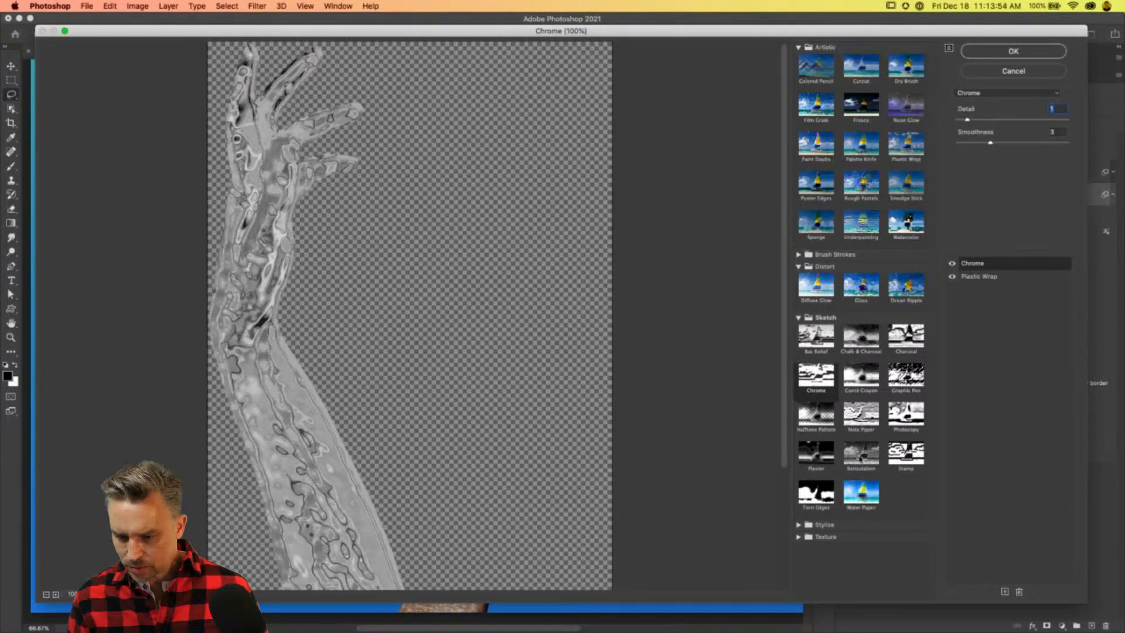
# Change the second effect to Ocean Ripple with Ripple Size 4 and Ripple Magnitude 3, comparing the hand with and without it.
pyautogui.click(867, 287)
pyautogui.click(918, 286)
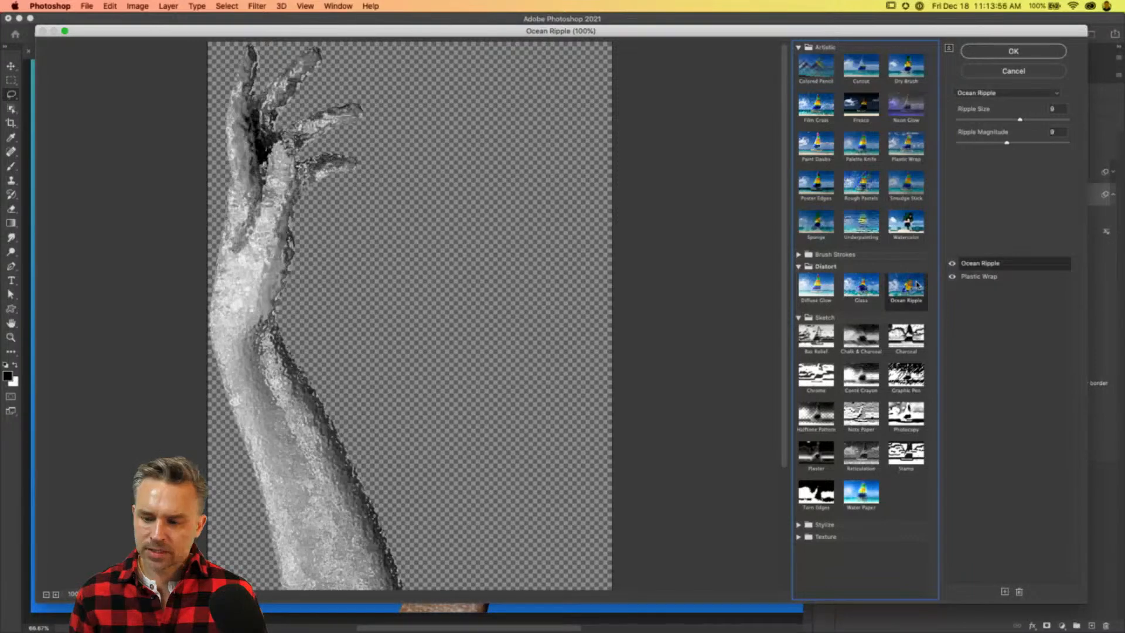
pyautogui.click(986, 143)
pyautogui.click(984, 119)
pyautogui.moveTo(983, 122); pyautogui.dragTo(980, 124)
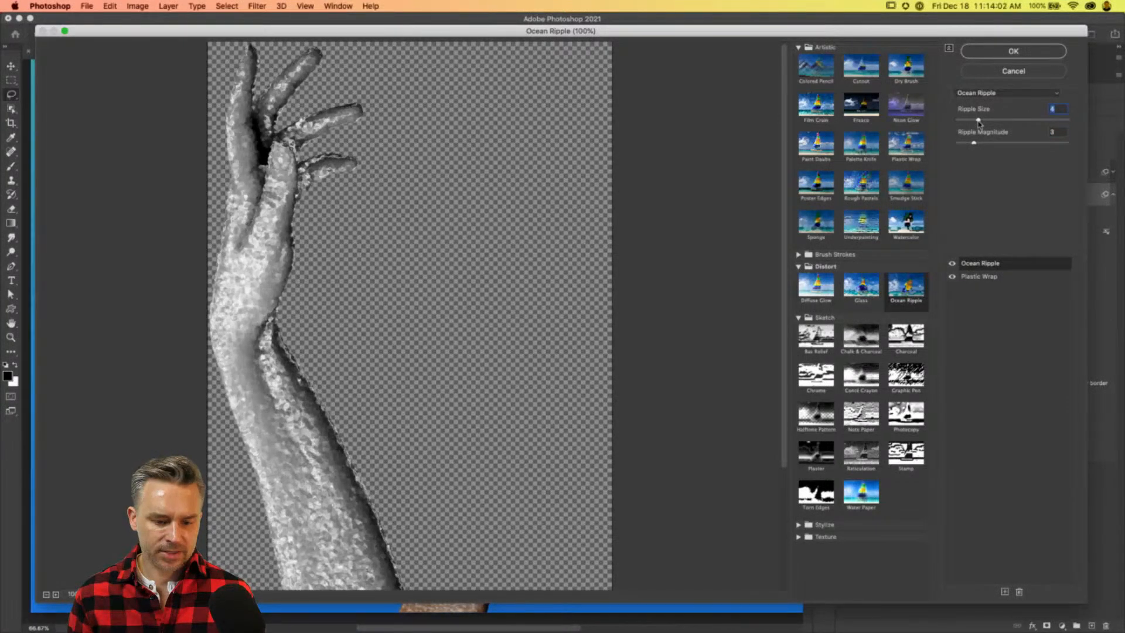
pyautogui.click(951, 266)
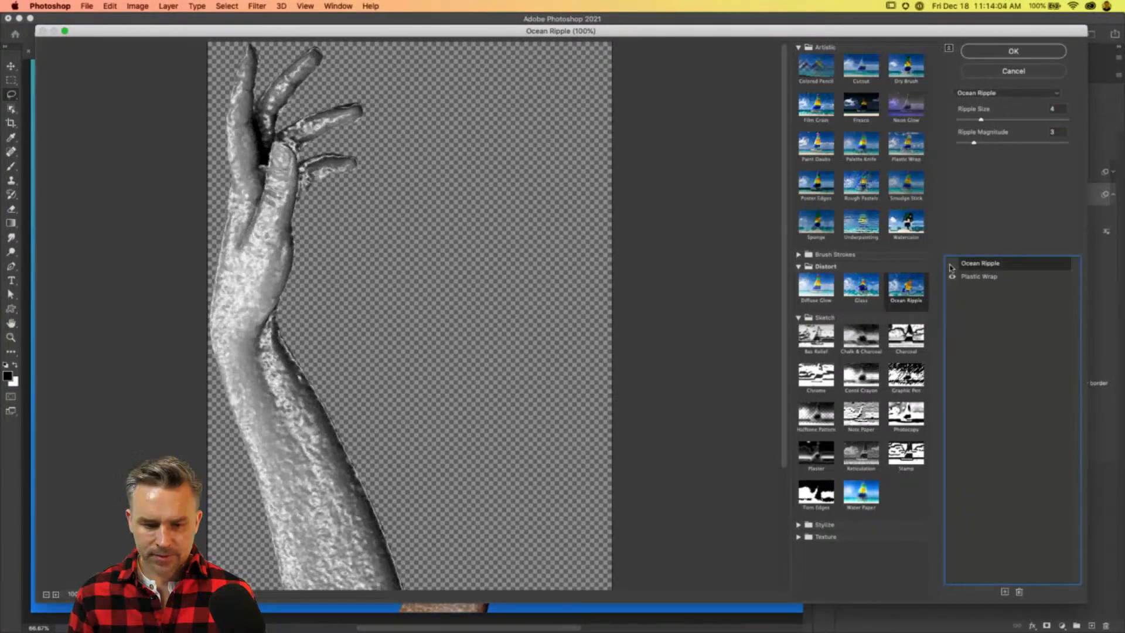
pyautogui.click(951, 266)
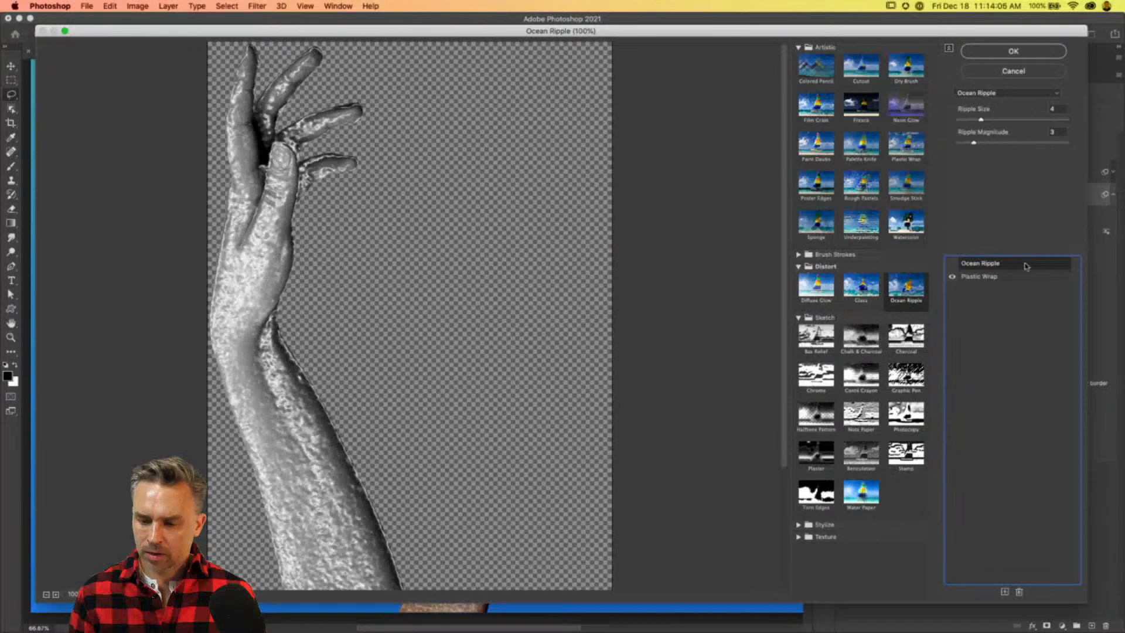
pyautogui.click(951, 266)
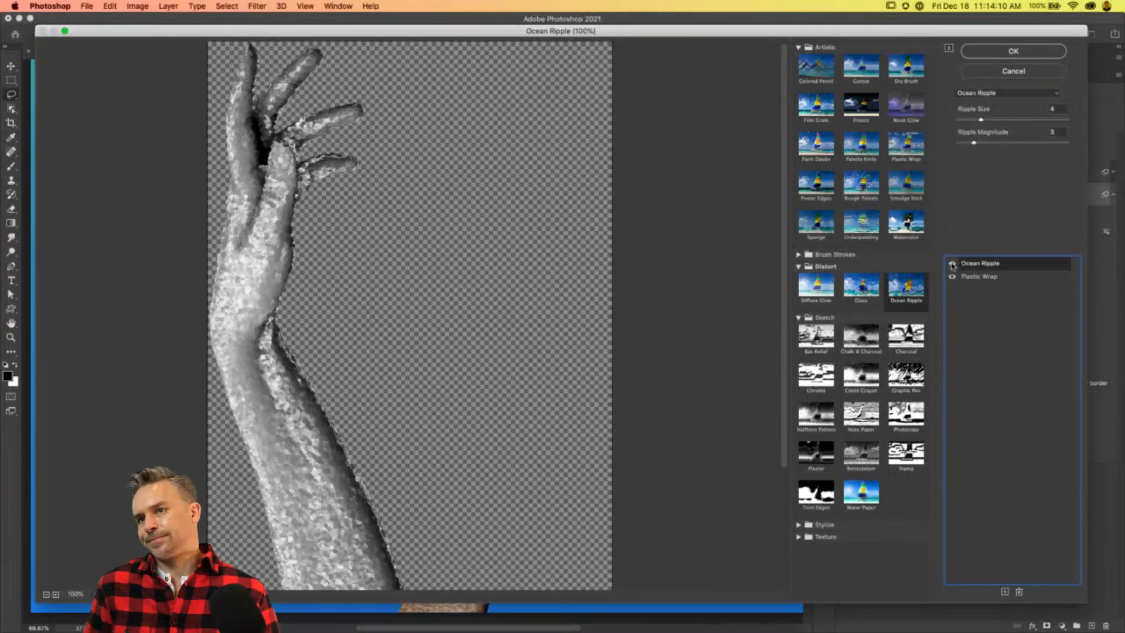
pyautogui.click(952, 264)
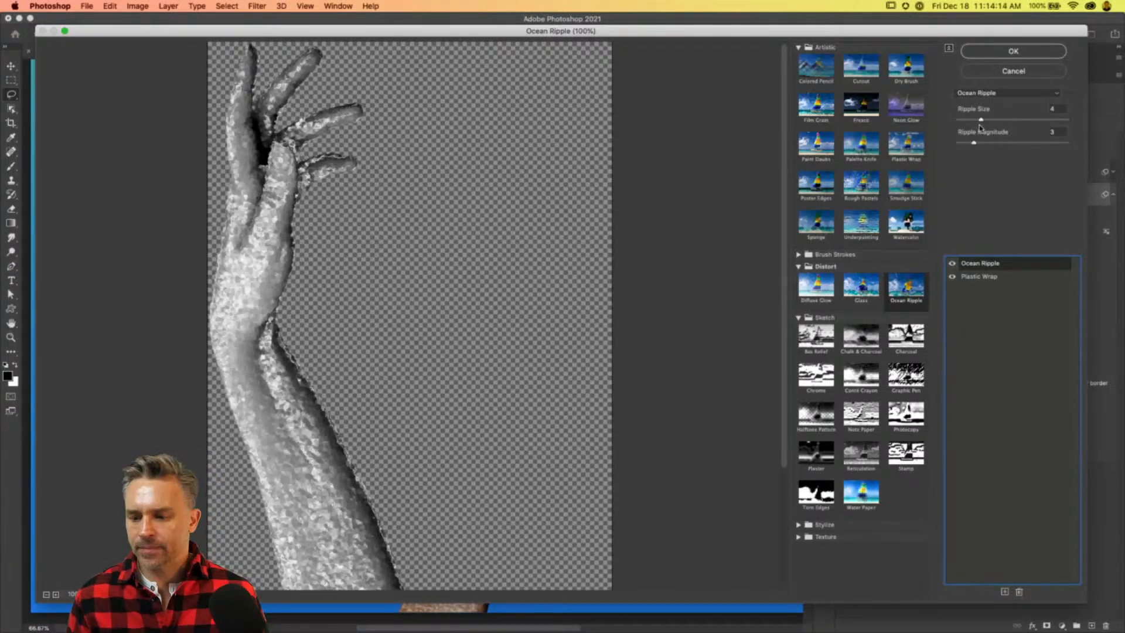
# Set Ocean Ripple's Ripple Size to 15 and Ripple Magnitude to 1, and apply the Filter Gallery changes.
pyautogui.moveTo(980, 120); pyautogui.dragTo(1105, 126)
pyautogui.moveTo(1010, 144); pyautogui.dragTo(962, 145)
pyautogui.click(991, 54)
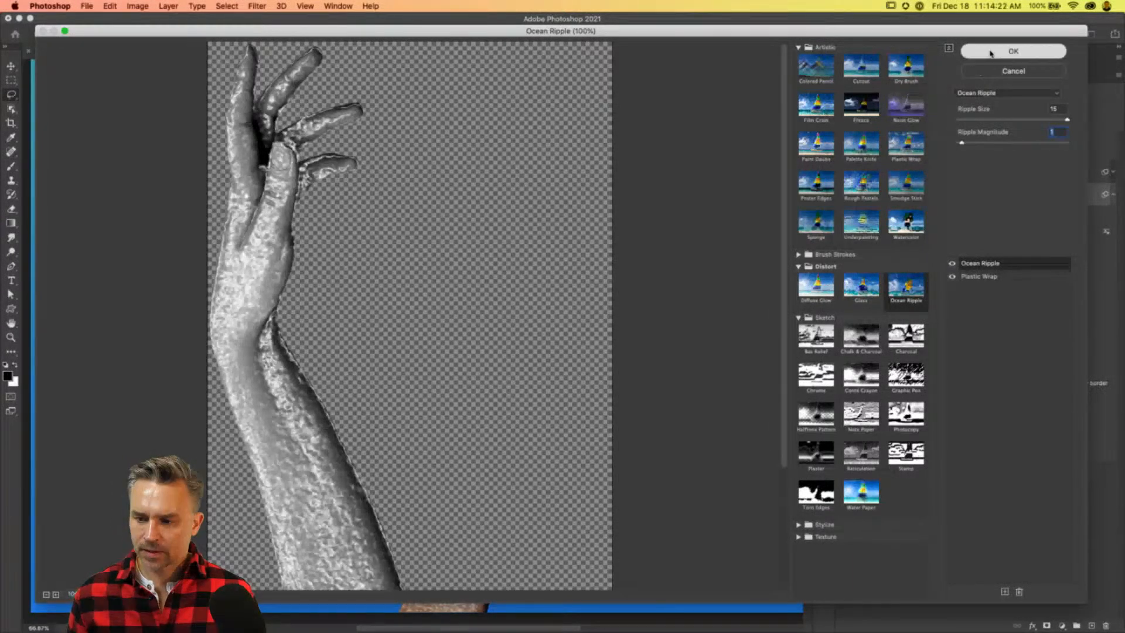
# Duplicate the cold hand layer and place the copy directly below the color hand layer.
pyautogui.click(1110, 195)
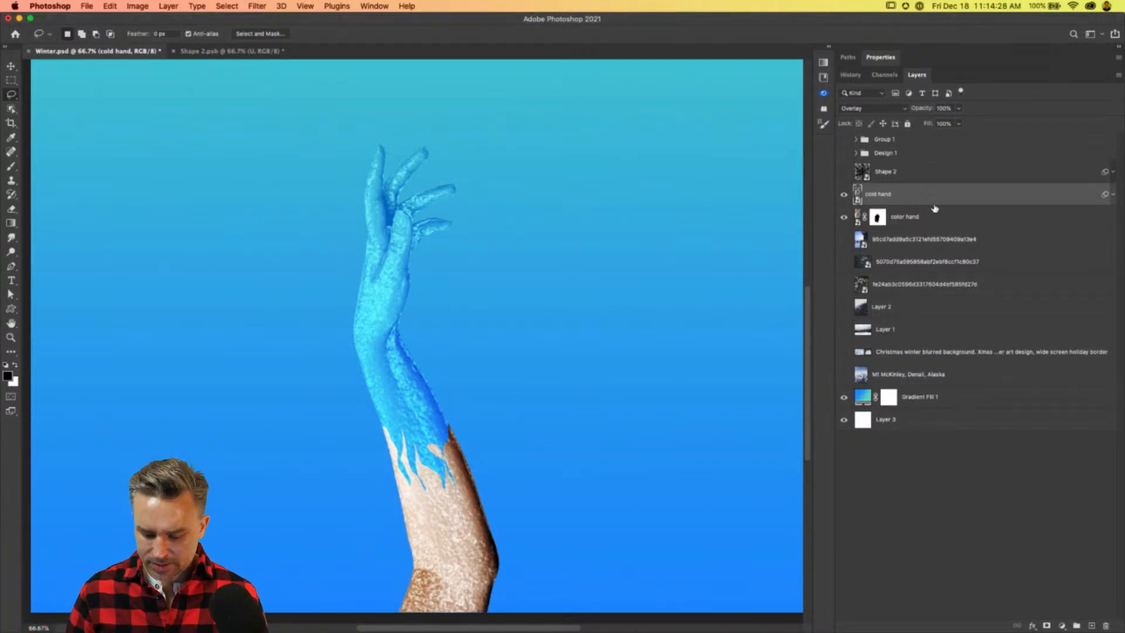
pyautogui.press('super+j')
pyautogui.moveTo(925, 199); pyautogui.dragTo(930, 246)
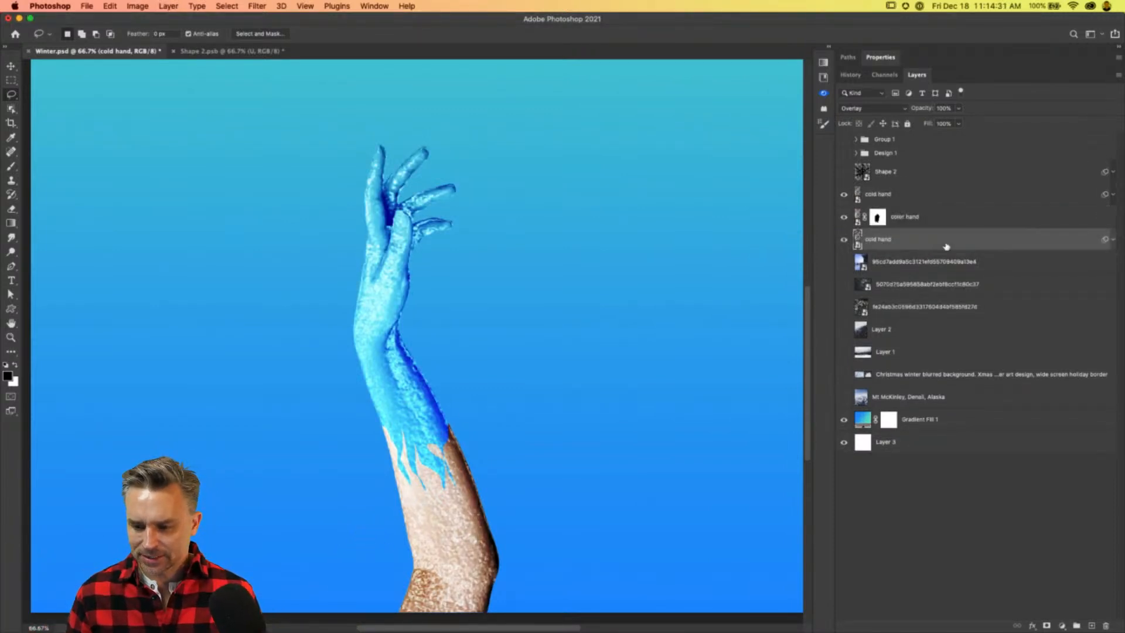
# Set the blend mode of the lower cold hand copy to Normal.
pyautogui.click(1113, 242)
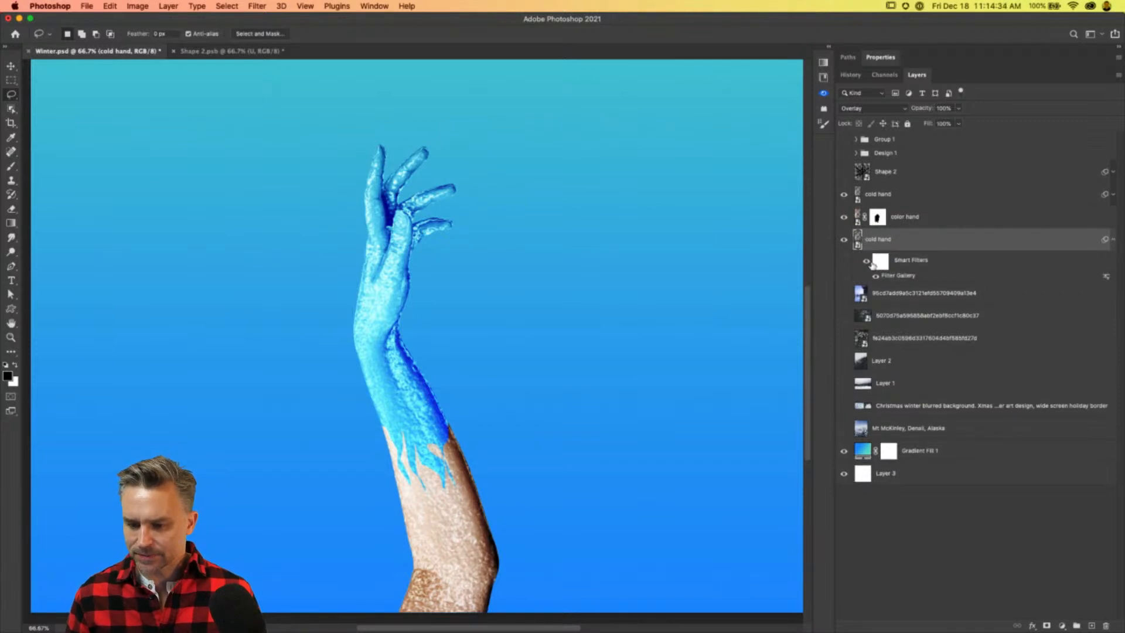
pyautogui.click(854, 110)
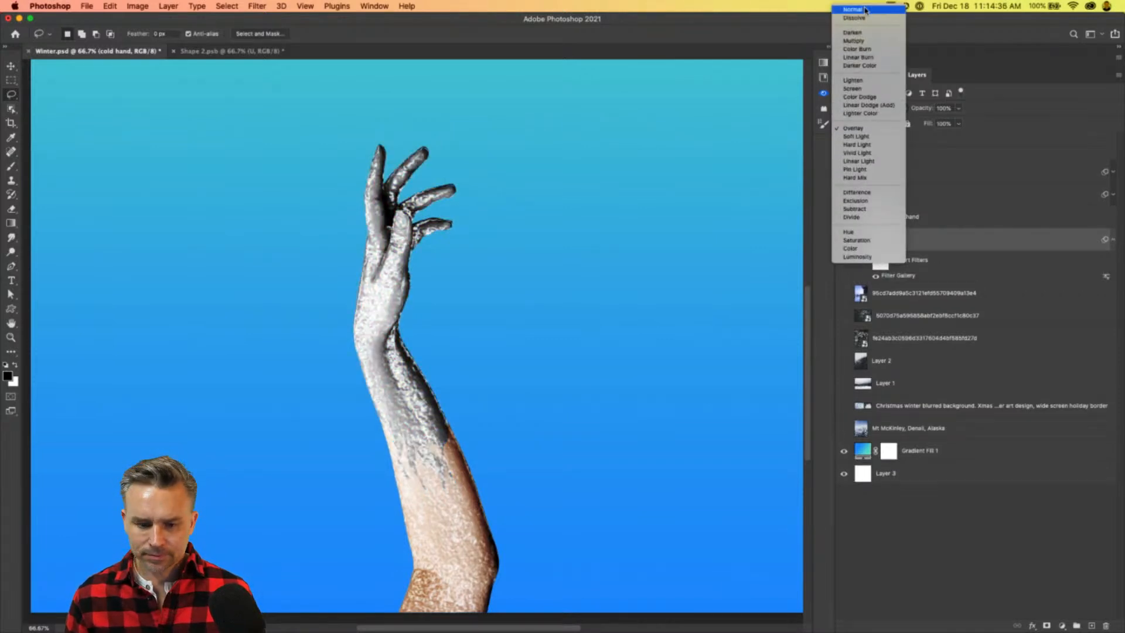
pyautogui.click(864, 10)
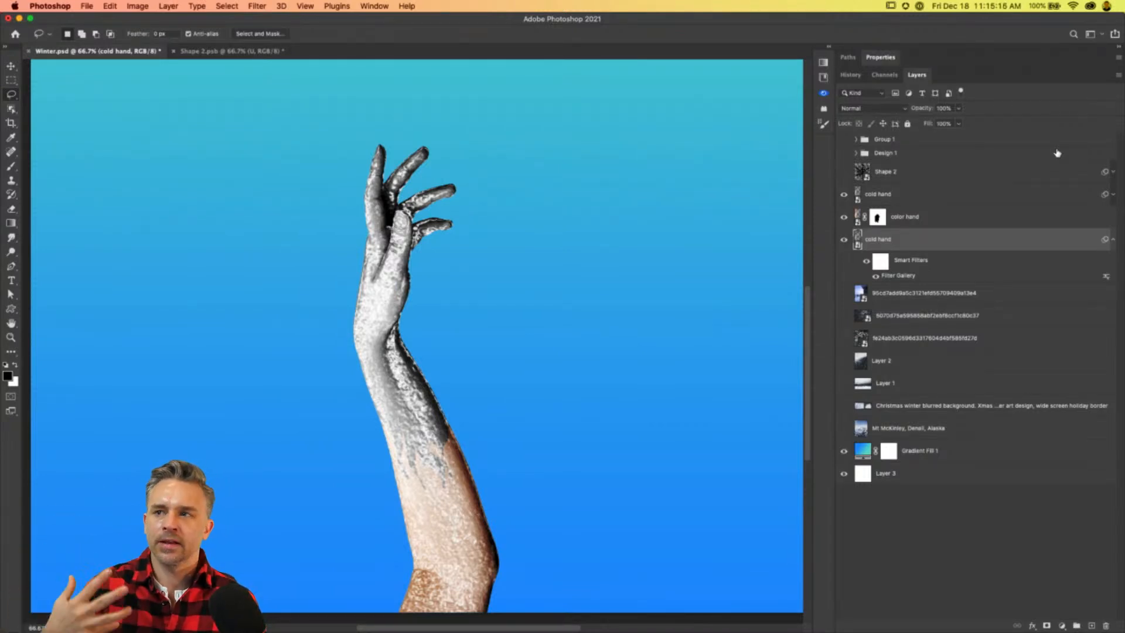
# Add a Gradient Map adjustment above the lower cold hand layer using the dark-purple-to-teal preset Blue_27.
pyautogui.click(1062, 625)
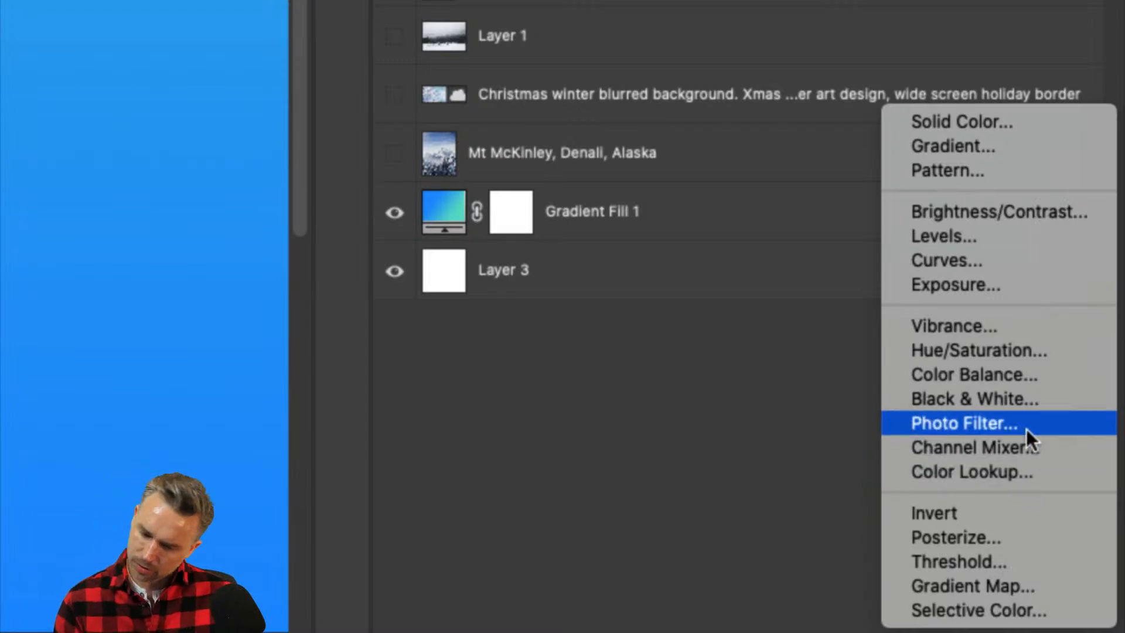
pyautogui.click(1049, 587)
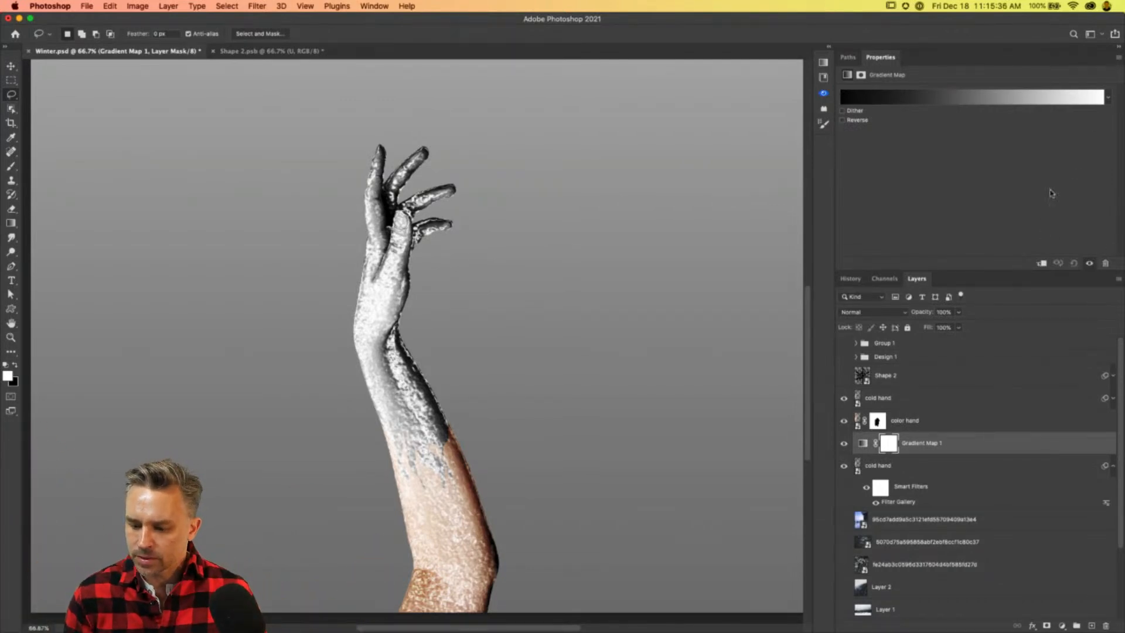
pyautogui.click(1101, 98)
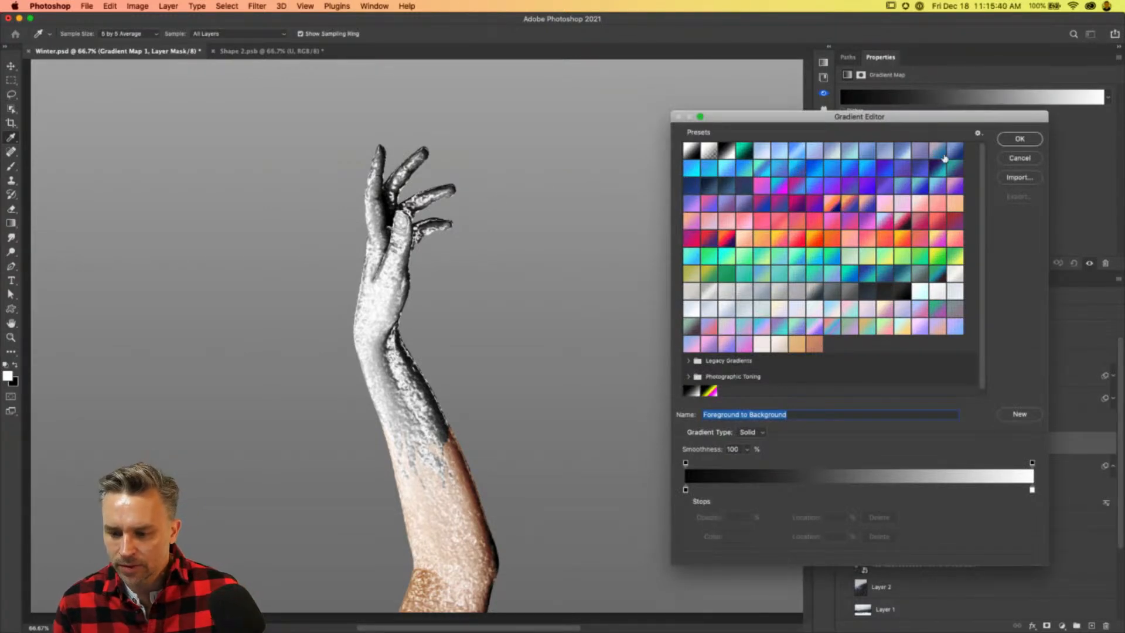
pyautogui.click(943, 167)
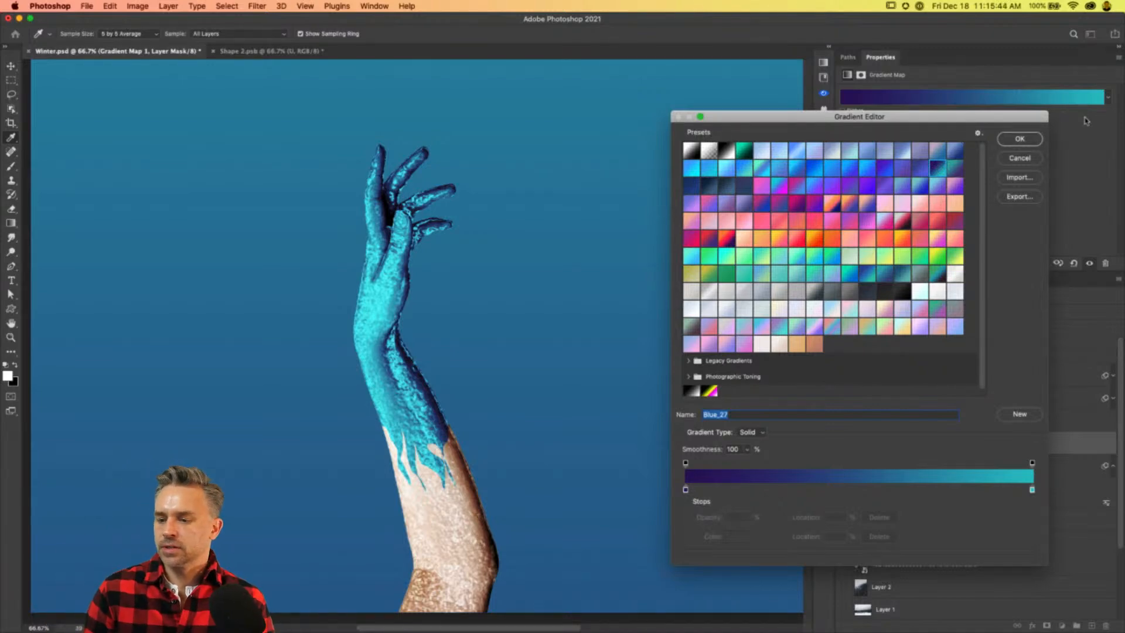
pyautogui.click(1020, 138)
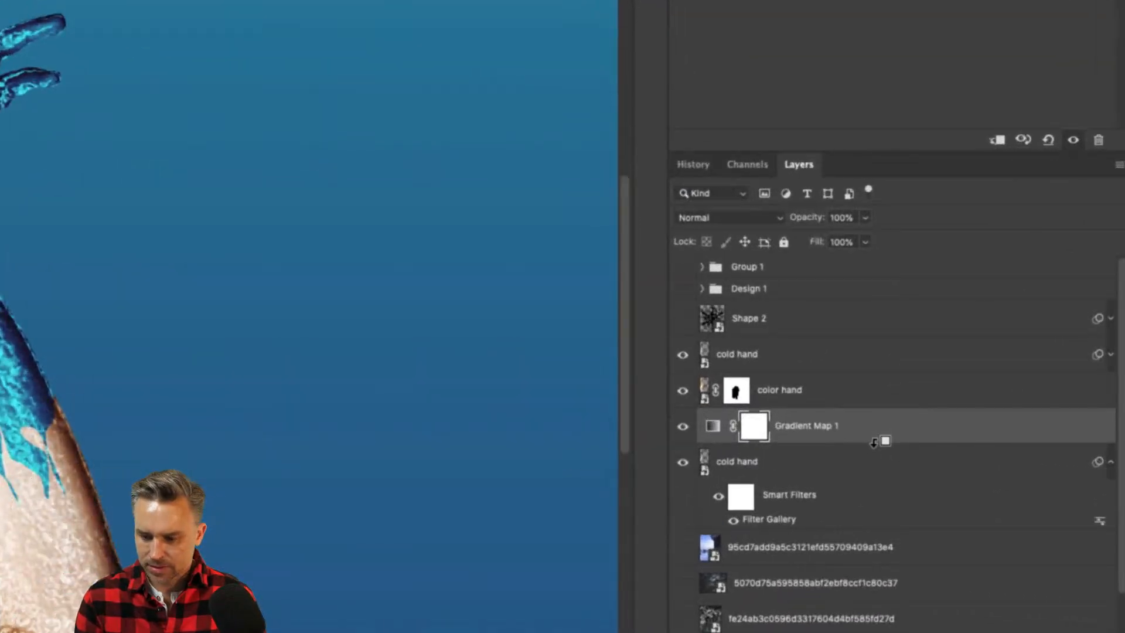
# Clip the Gradient Map to the lower cold hand layer and collapse that layer's smart filter list.
pyautogui.keyDown('alt'); pyautogui.click(873, 442); pyautogui.keyUp('alt')
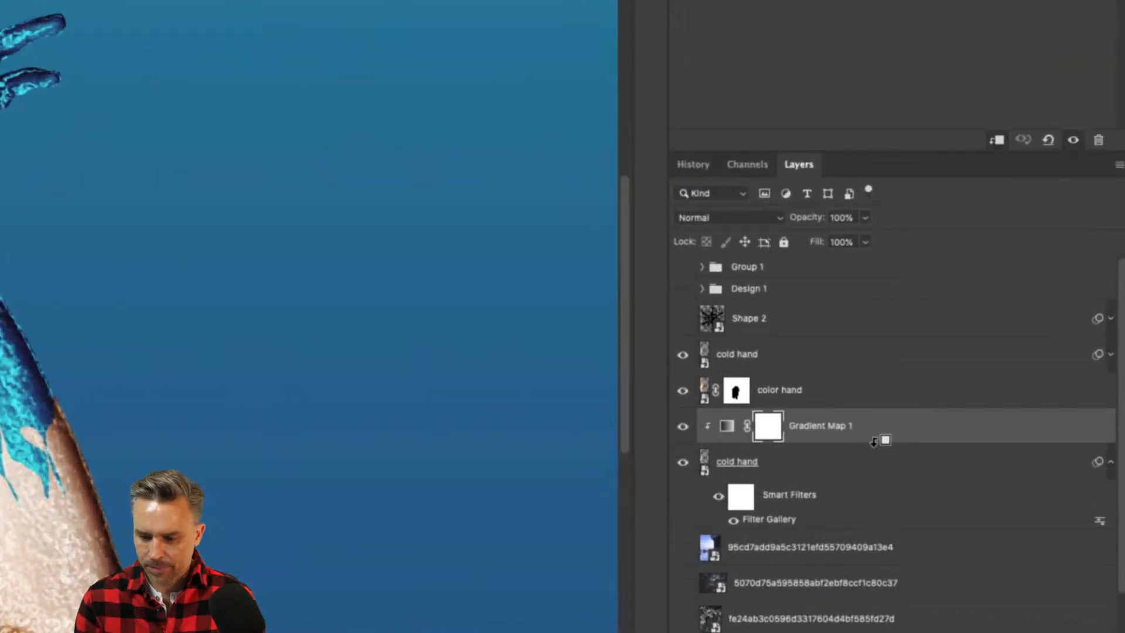
pyautogui.click(1109, 461)
pyautogui.scroll(-3, 1113, 466)
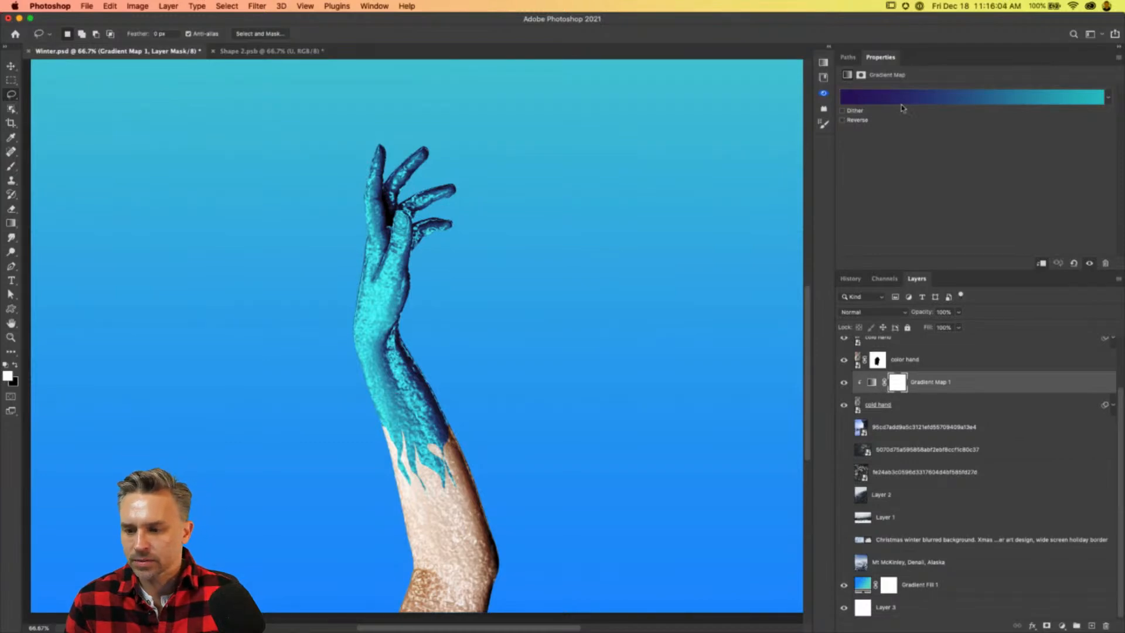
# Review the Gradient Map's gradient in the Gradient Editor and keep the Blue_27 preset.
pyautogui.click(871, 382)
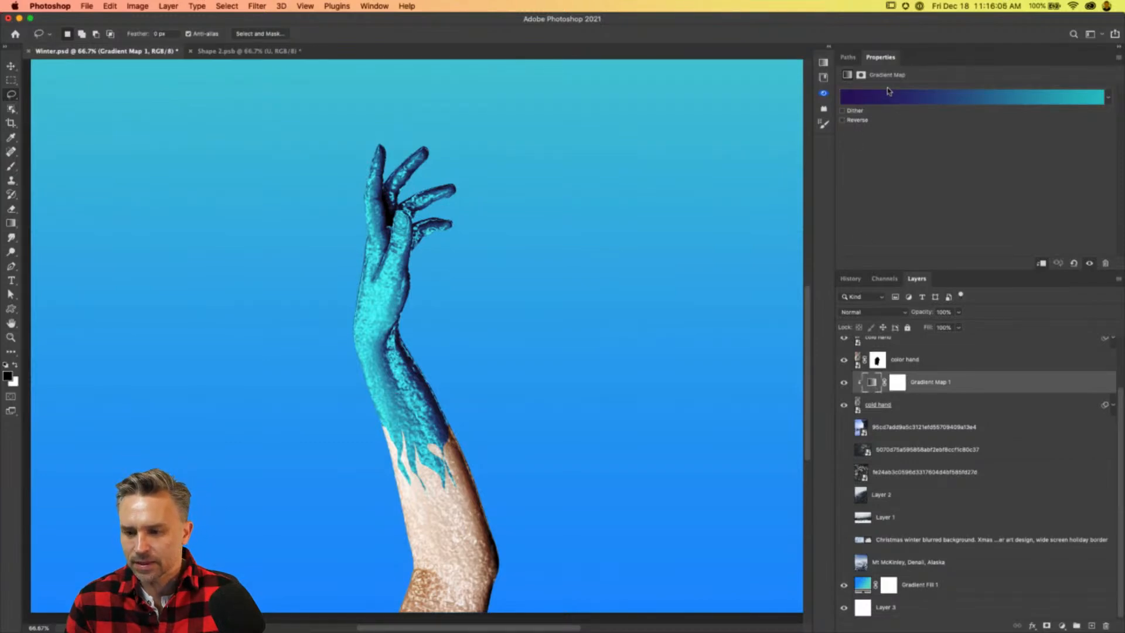
pyautogui.click(890, 97)
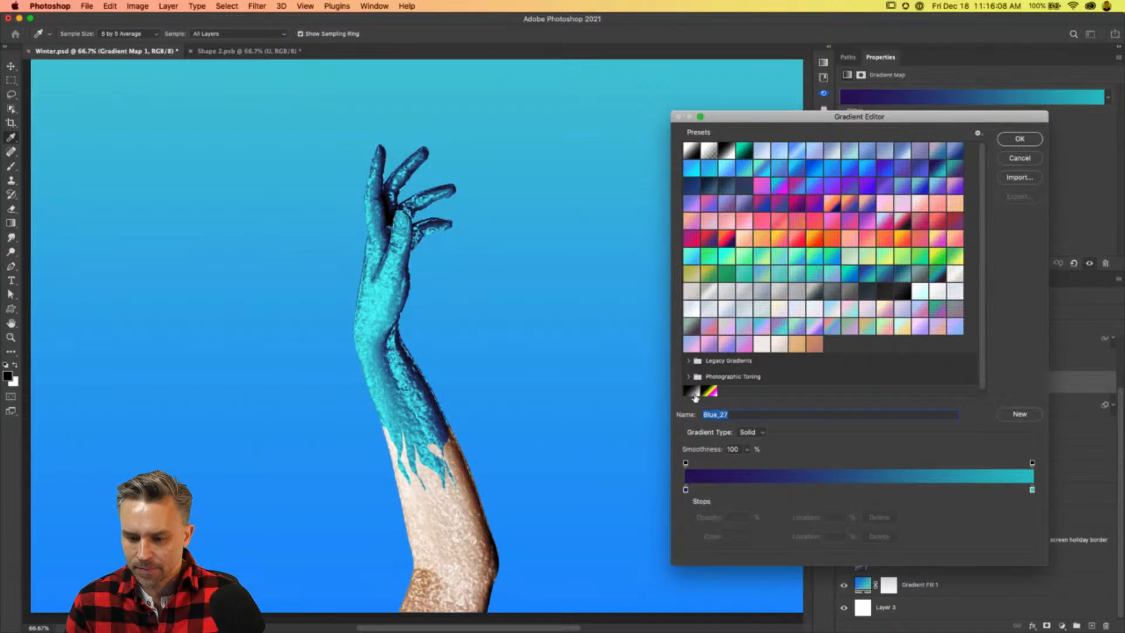
pyautogui.click(1019, 139)
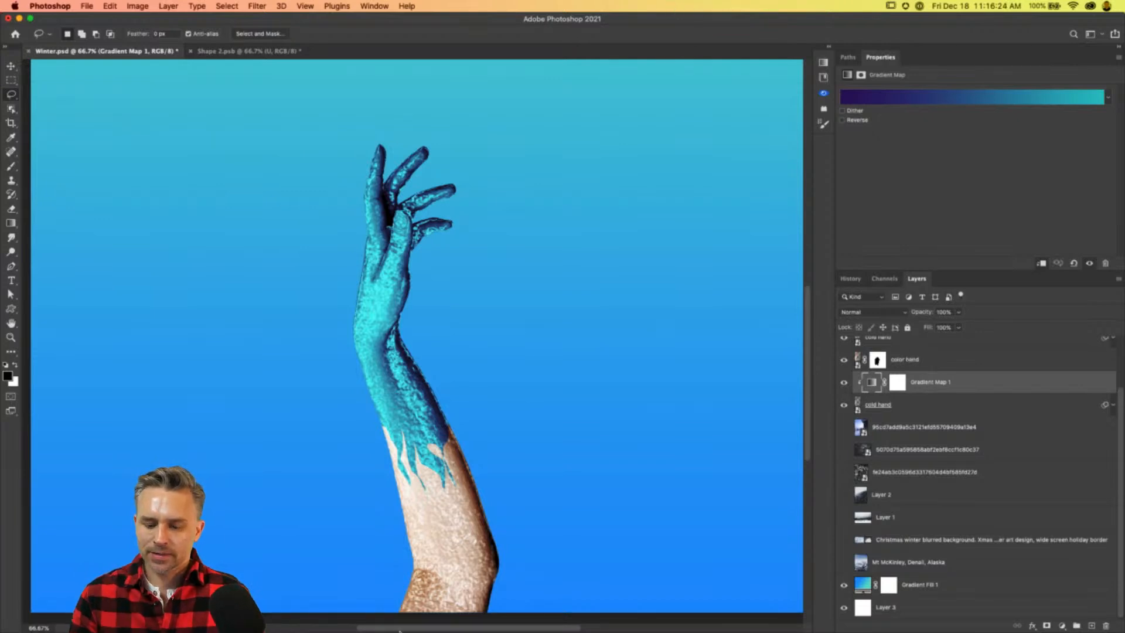
# Switch to Chrome, search Google Images for "frozen ice", and examine the ice cube and abstract frozen background pictures for reference.
pyautogui.click(616, 615)
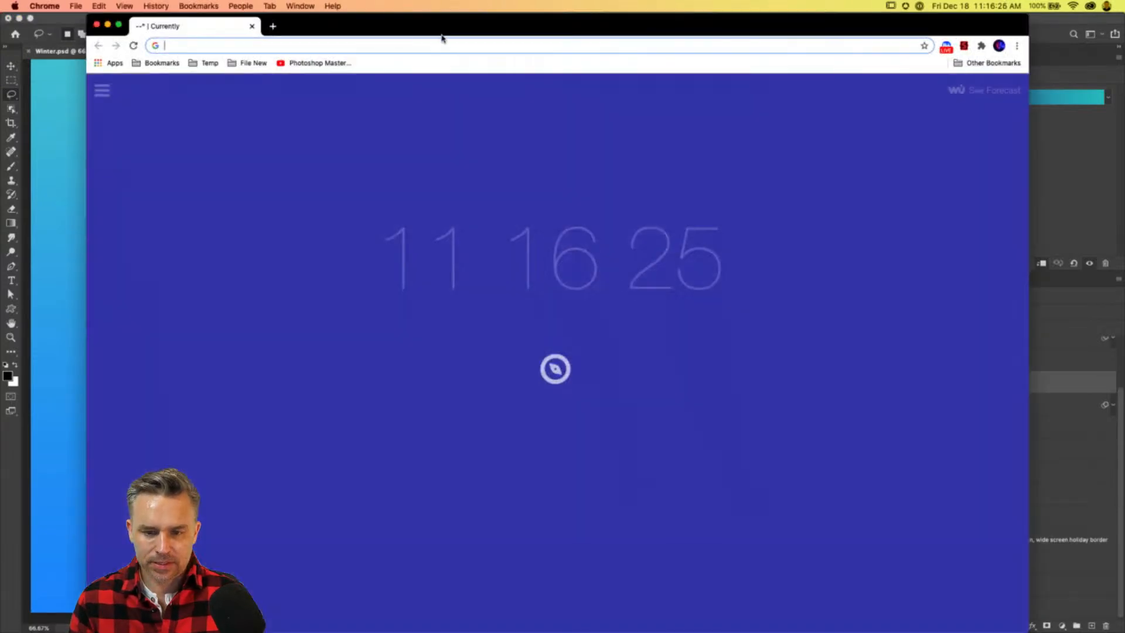
pyautogui.write('fr')
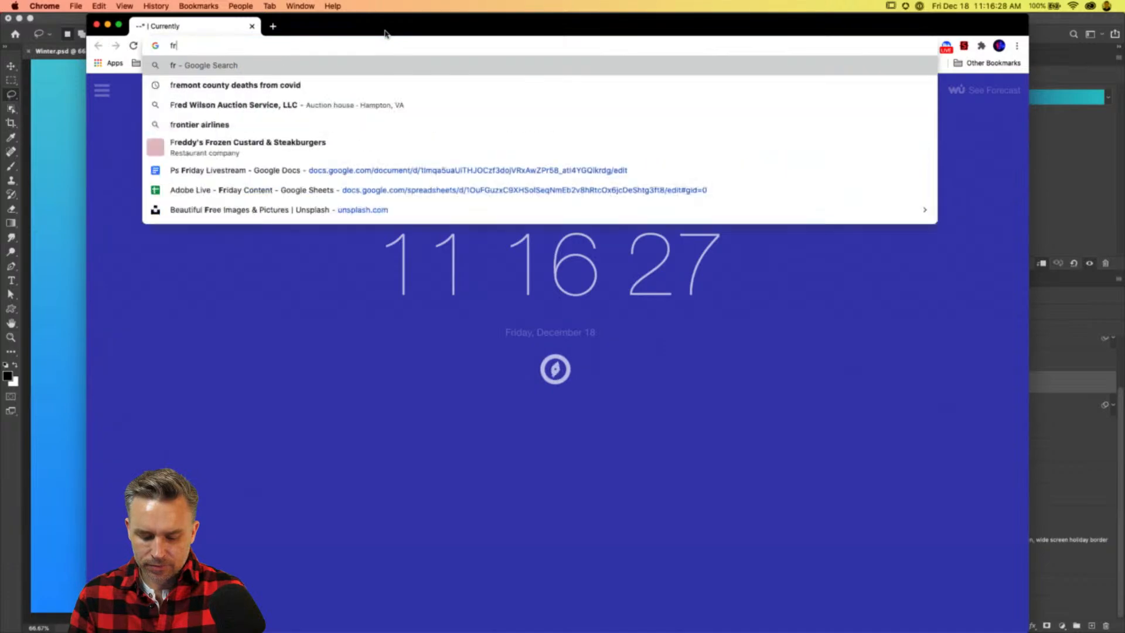
pyautogui.press('BackSpace')
pyautogui.press('BackSpace')
pyautogui.write('frozen ice')
pyautogui.press('Return')
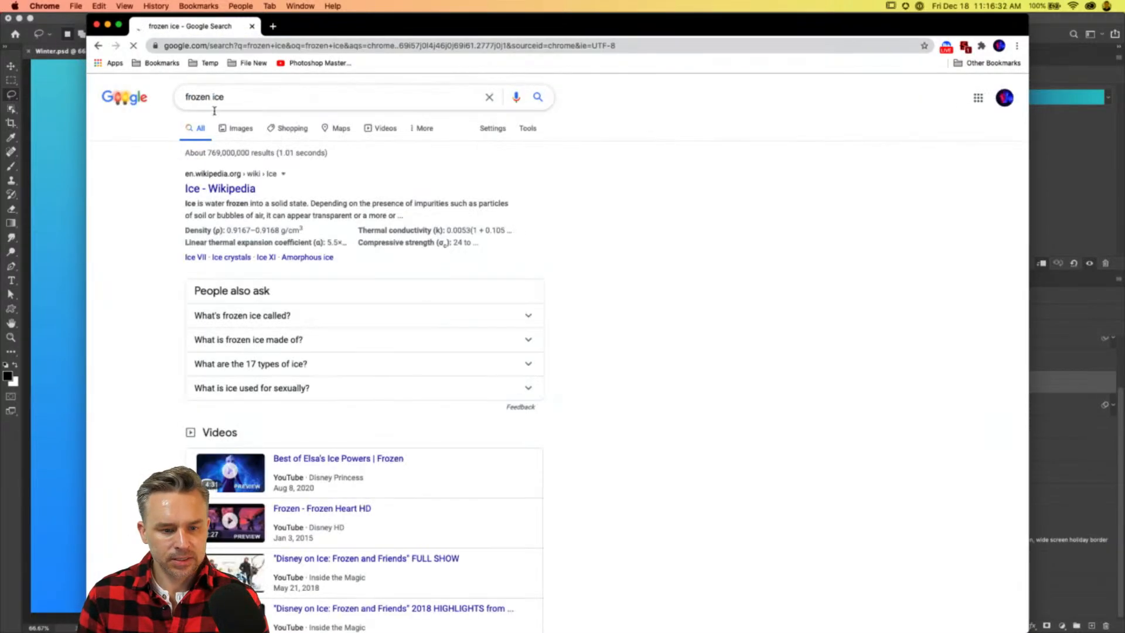
pyautogui.click(237, 128)
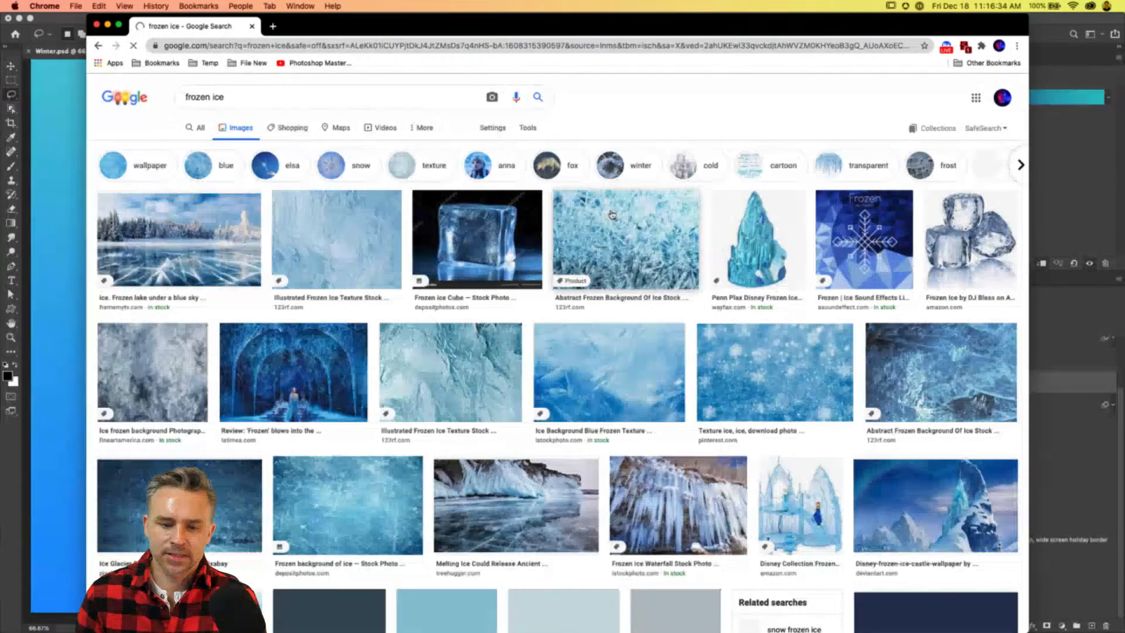
pyautogui.click(465, 239)
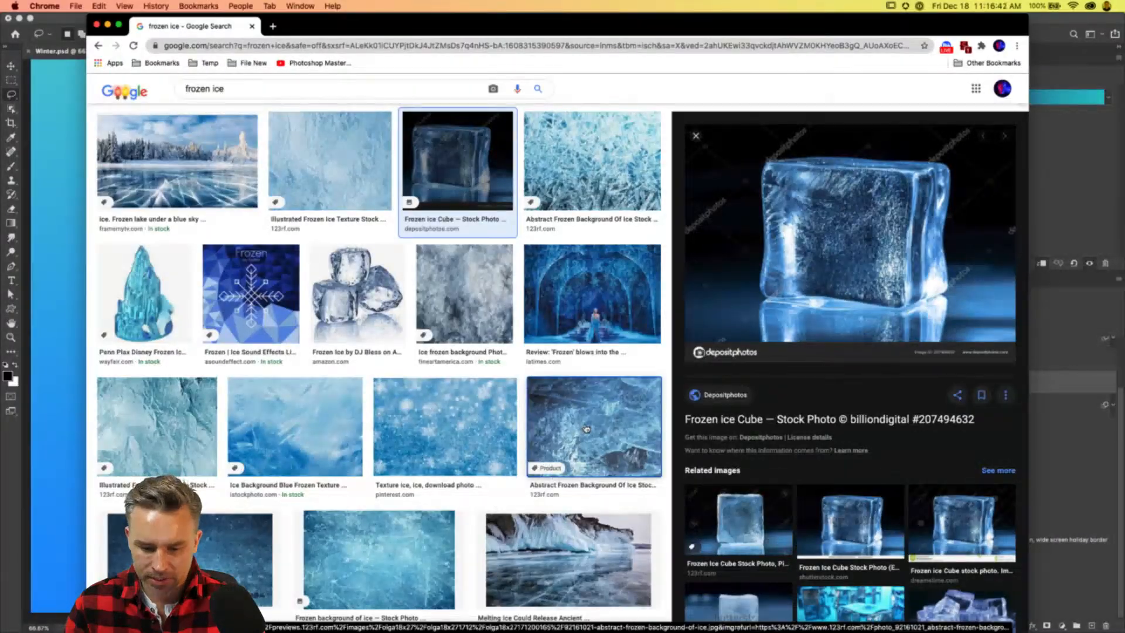
pyautogui.click(586, 428)
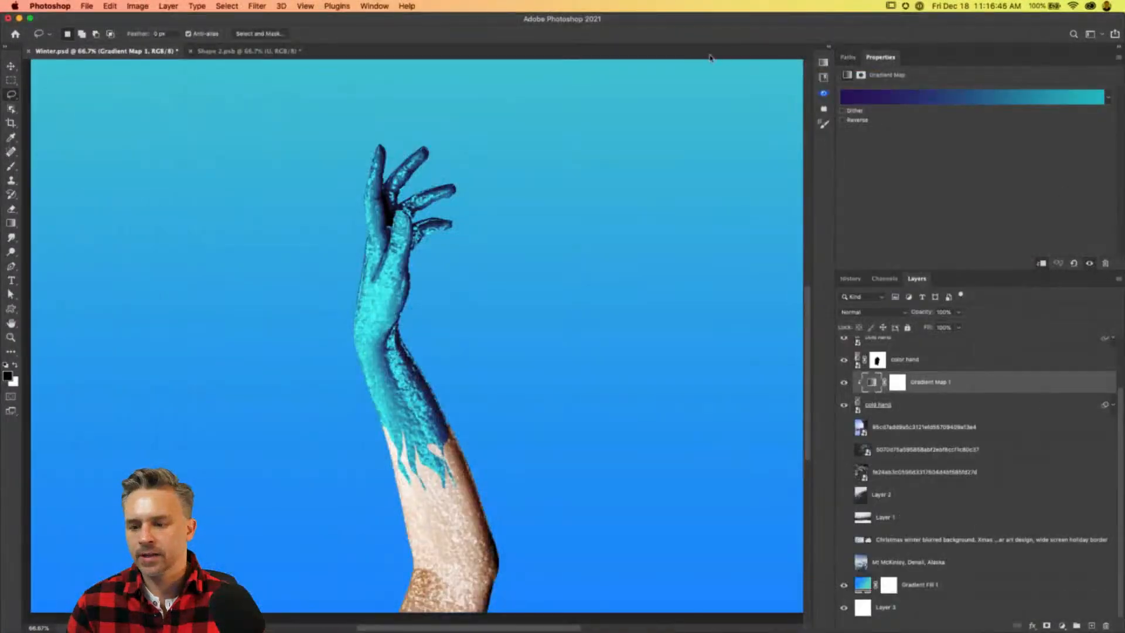
# Switch the Libraries search to Adobe Stock and search for "frozen".
pyautogui.click(826, 48)
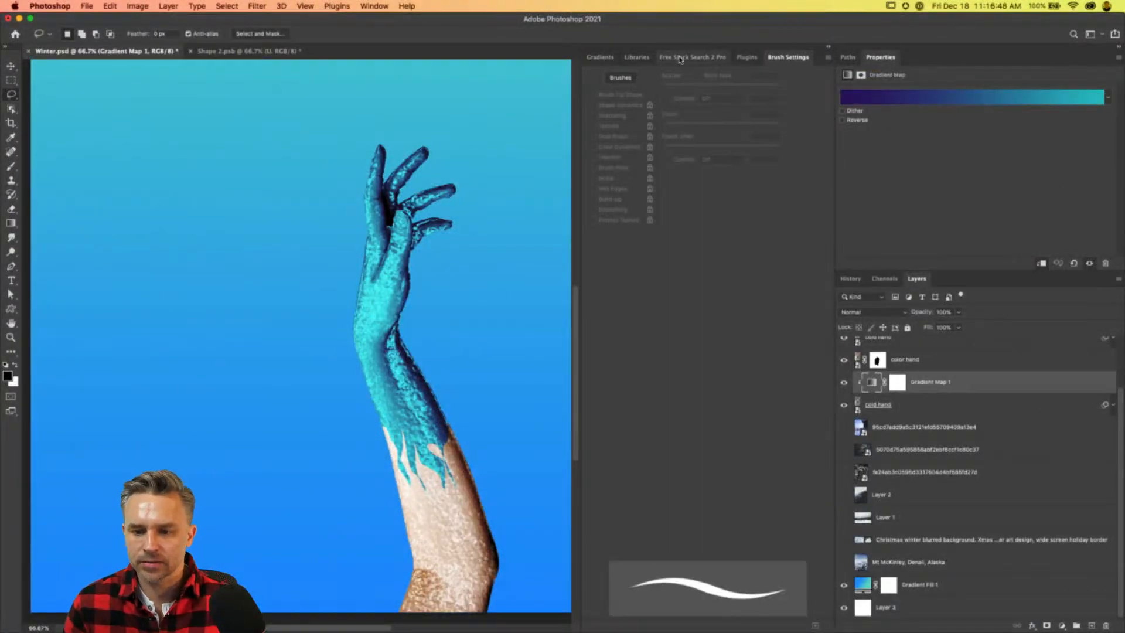
pyautogui.click(636, 57)
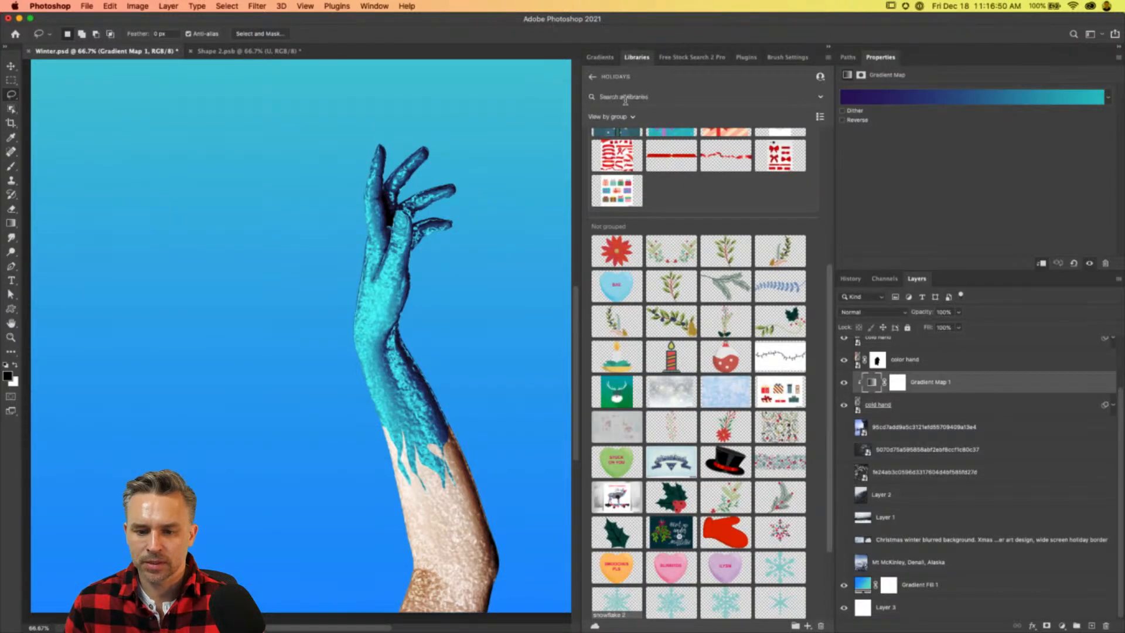
pyautogui.click(820, 96)
pyautogui.click(781, 123)
pyautogui.click(646, 95)
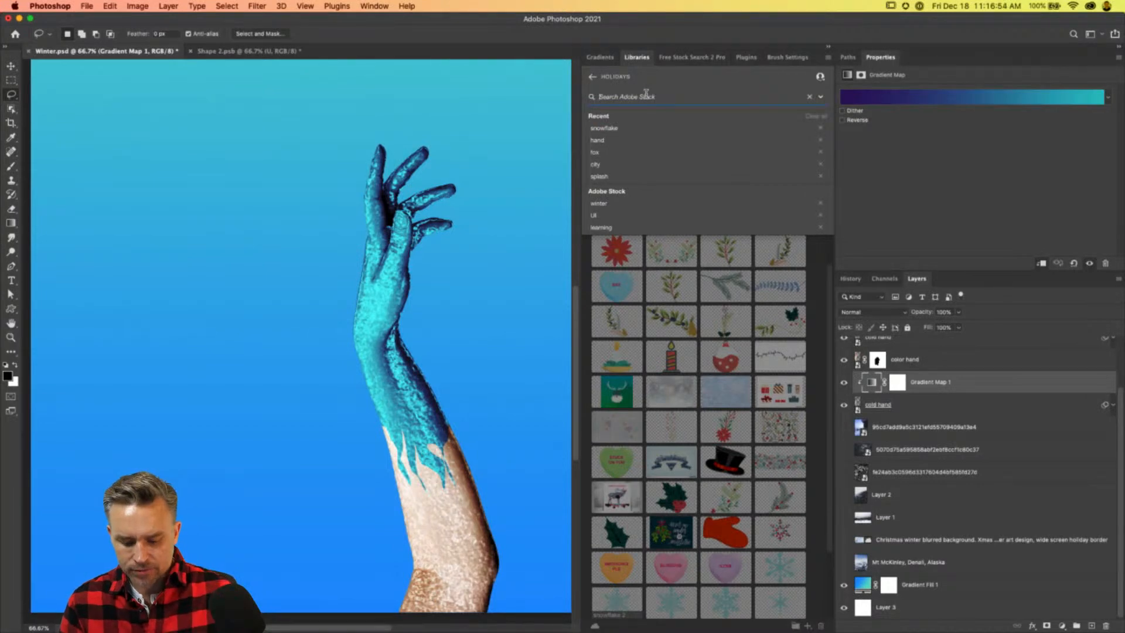
pyautogui.write('frozen')
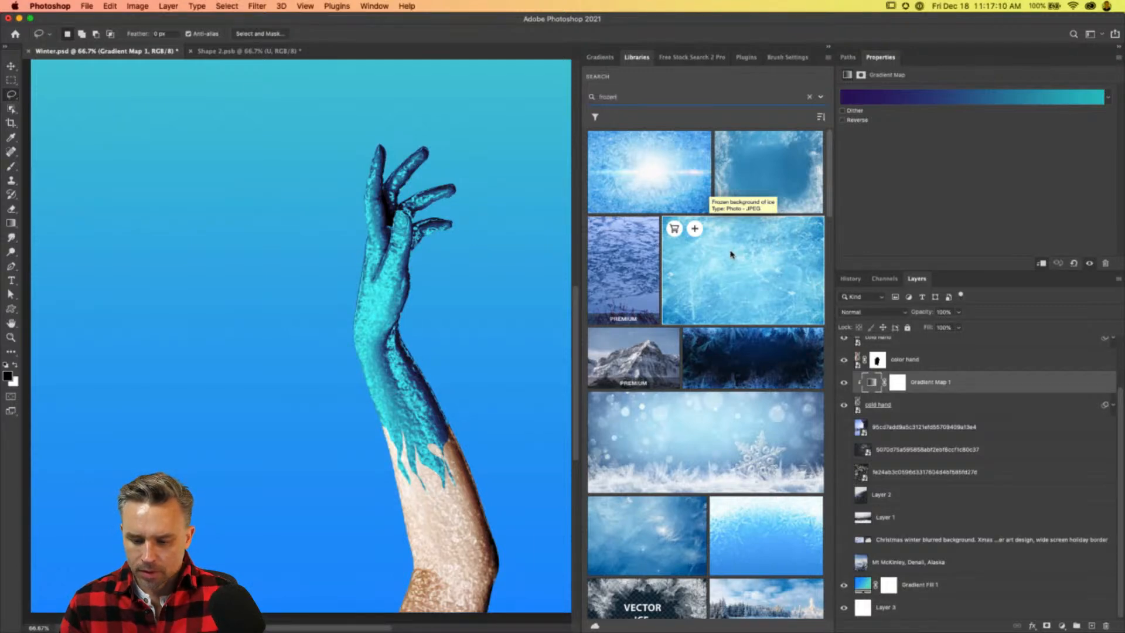
# License the "Frozen background of ice" photo into the Holidays library and place it on the canvas beside the hand.
pyautogui.click(674, 230)
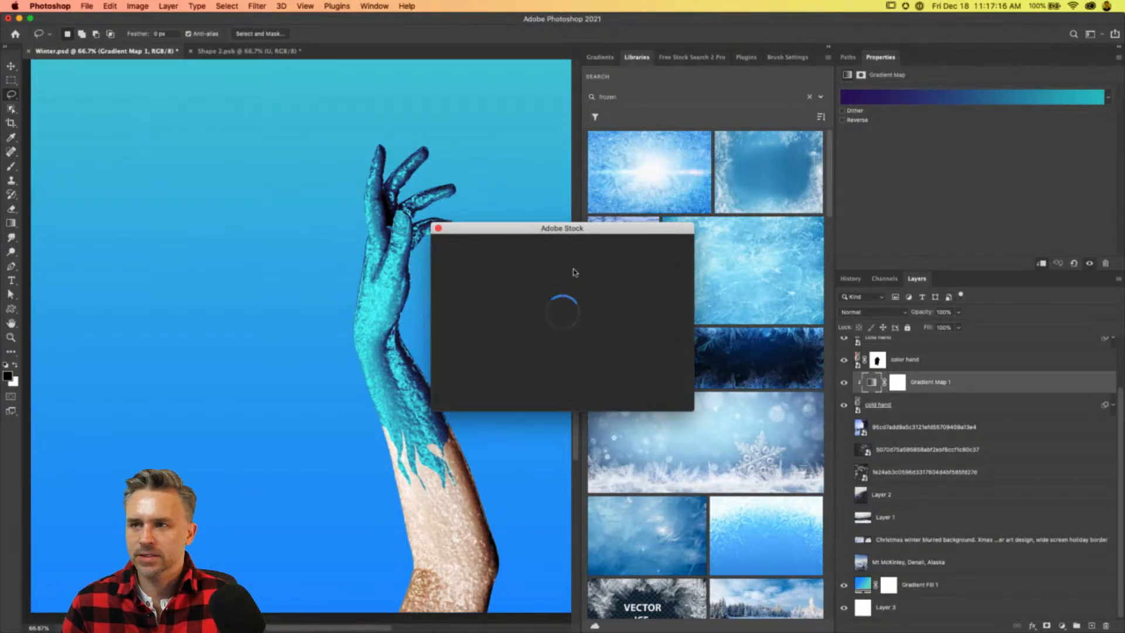
pyautogui.click(649, 382)
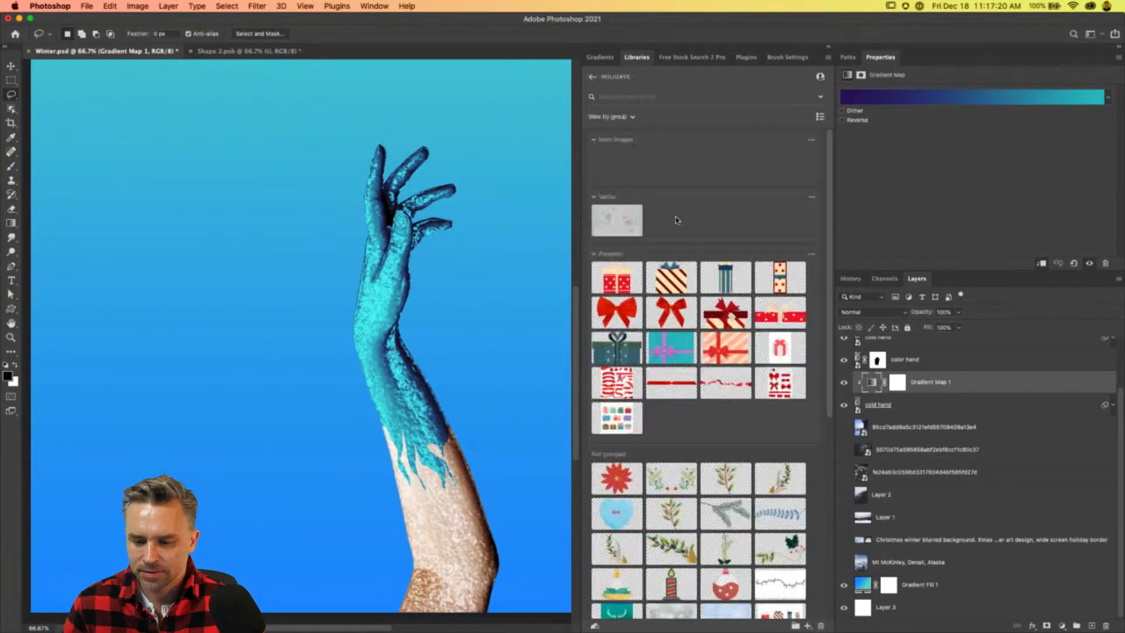
pyautogui.scroll(-3, 683, 449)
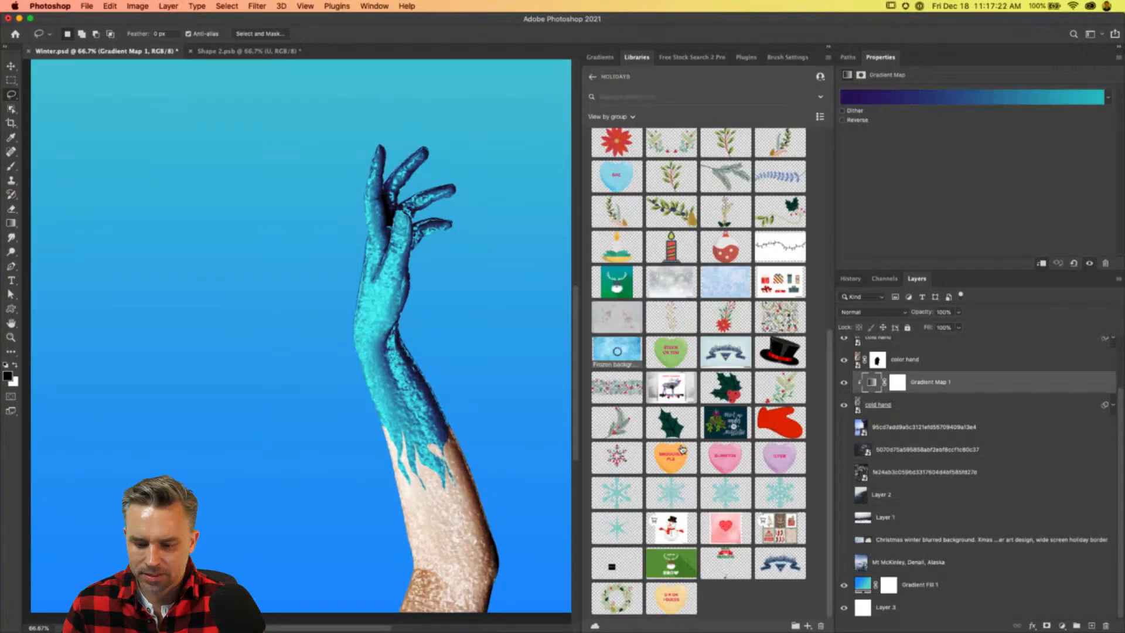
pyautogui.scroll(1, 681, 410)
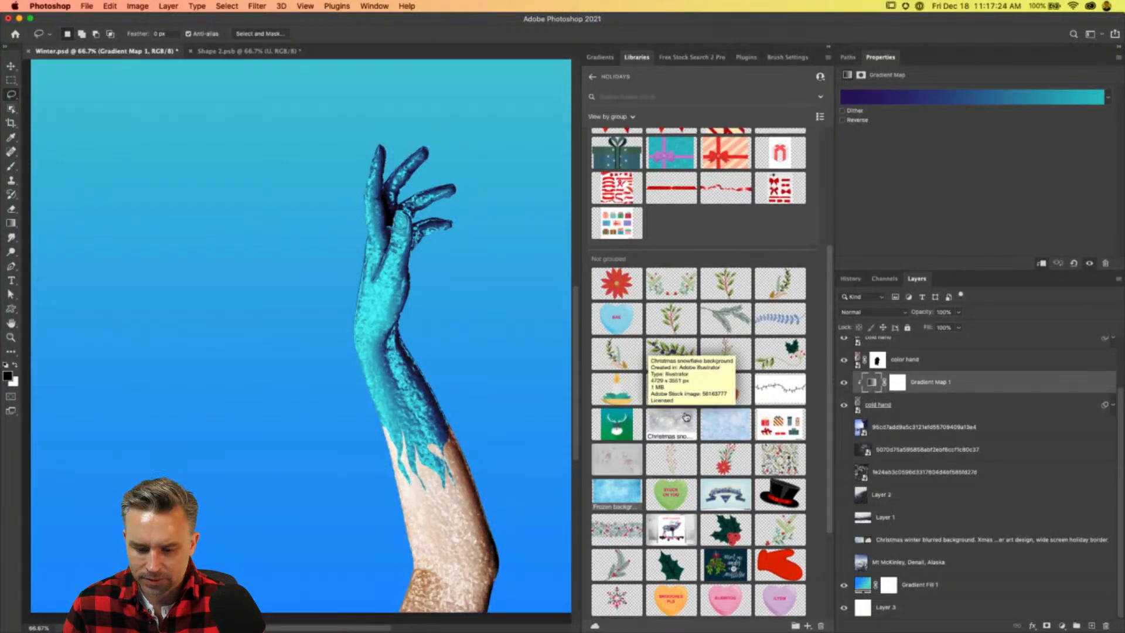
pyautogui.moveTo(612, 492); pyautogui.dragTo(257, 303)
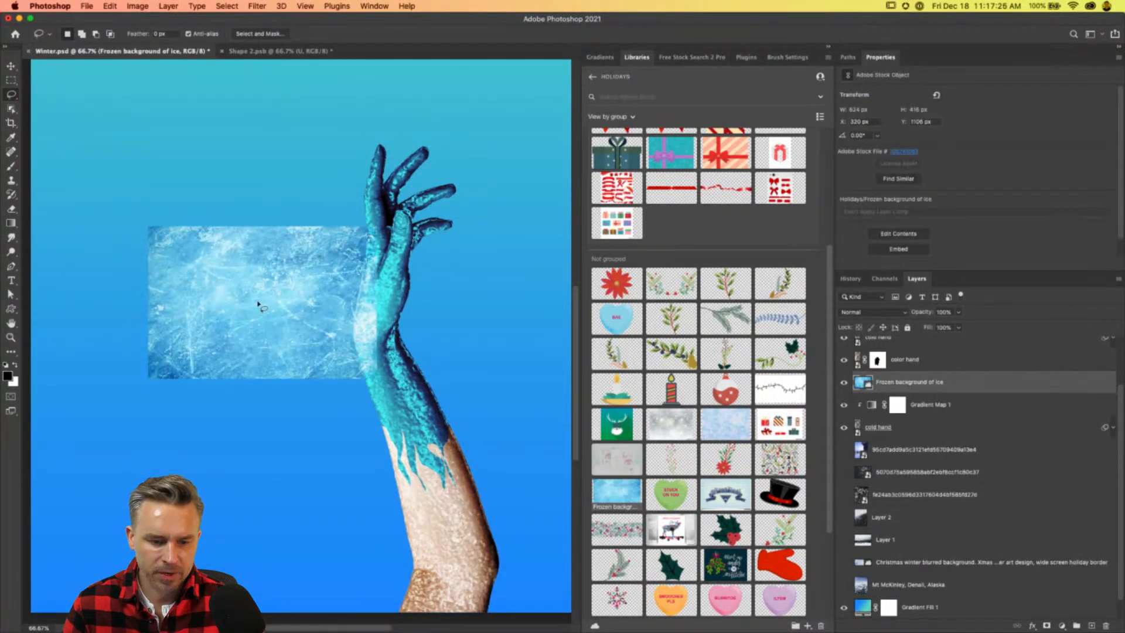
# Move the ice image clear of the hand into the open blue area and duplicate its layer.
pyautogui.click(10, 66)
pyautogui.moveTo(238, 290)
pyautogui.mouseDown()
pyautogui.moveTo(228, 247)
pyautogui.moveTo(191, 221)
pyautogui.mouseUp()
pyautogui.press('super+plus')
pyautogui.moveTo(86, 192); pyautogui.dragTo(128, 296)
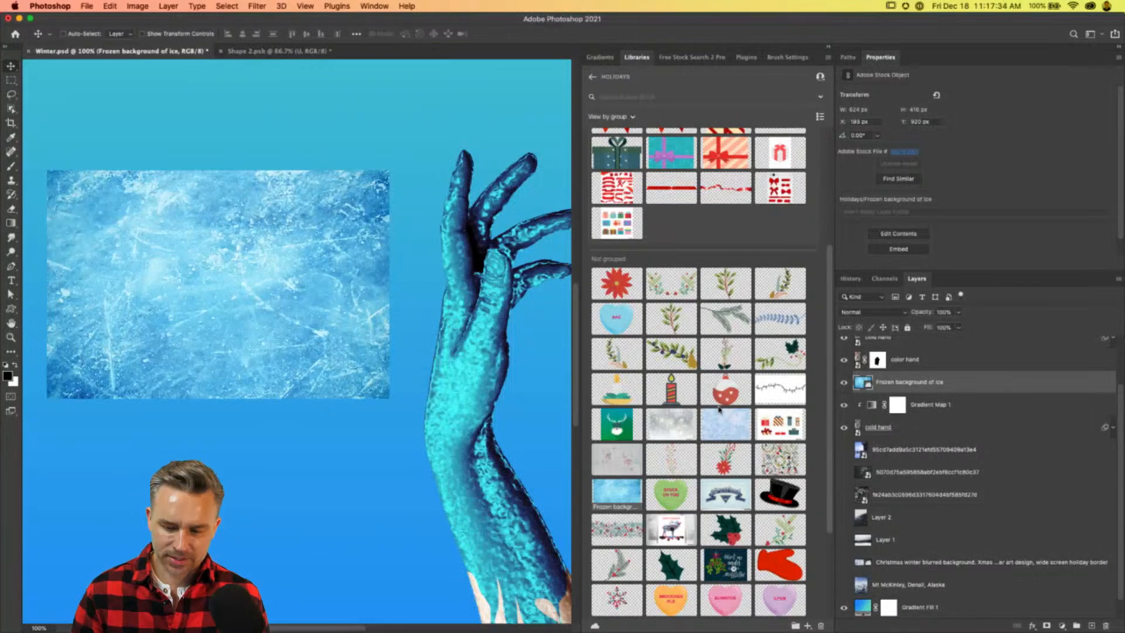
pyautogui.press('super+j')
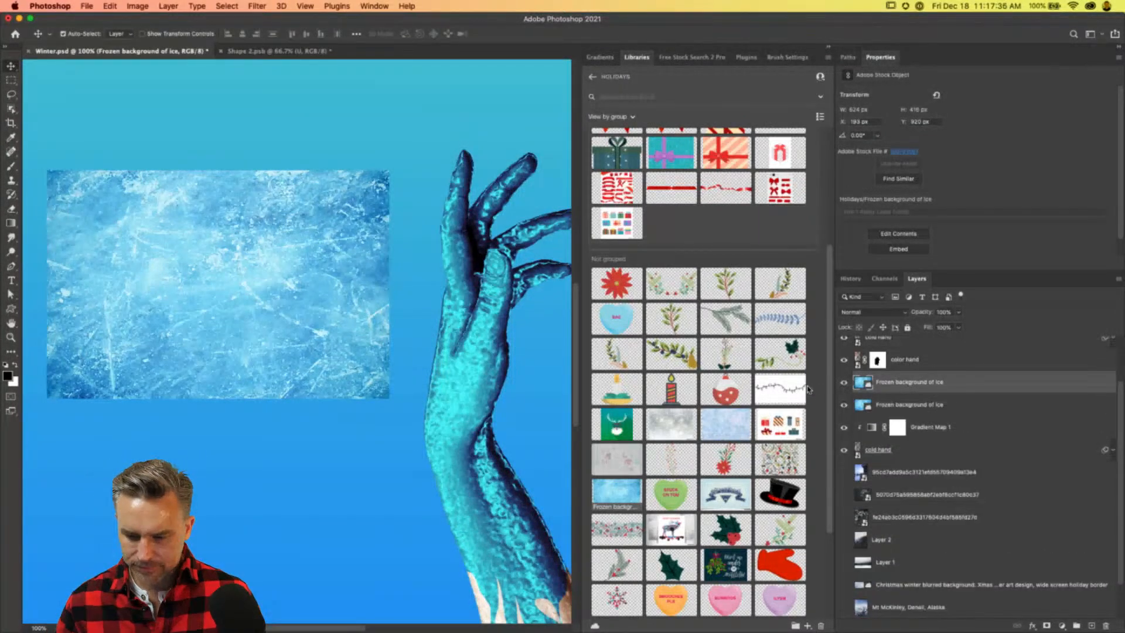
# Hide the upper ice copy, clip the lower one to the cold hand layer and position it over the fingers and palm.
pyautogui.moveTo(954, 389); pyautogui.dragTo(956, 414)
pyautogui.scroll(3, 337, 289)
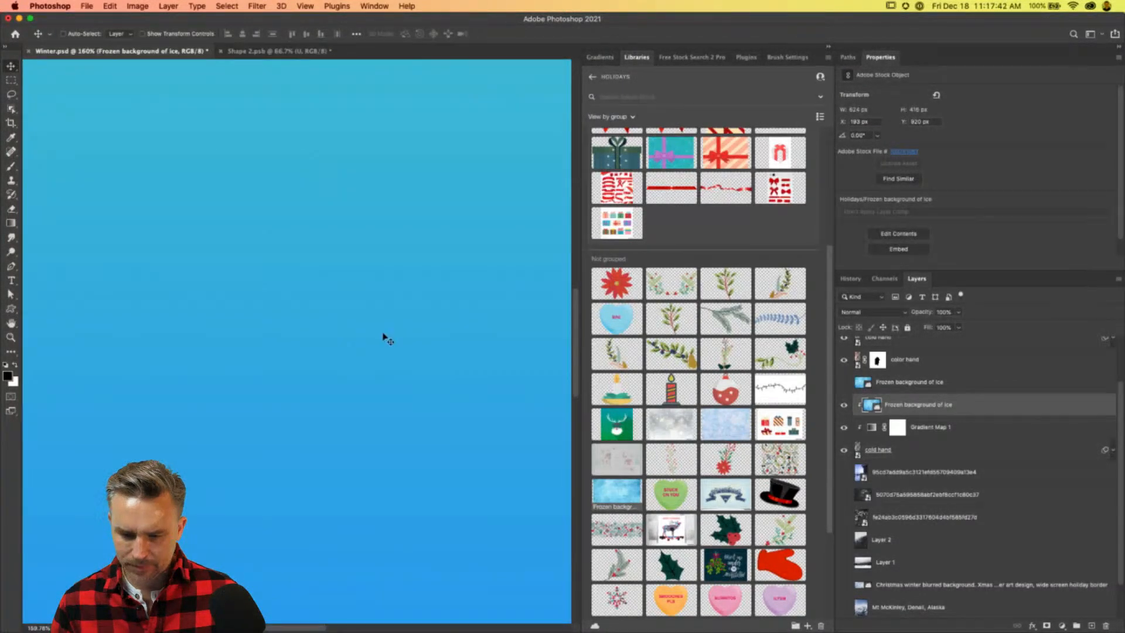
pyautogui.moveTo(88, 289); pyautogui.dragTo(452, 278)
pyautogui.click(828, 46)
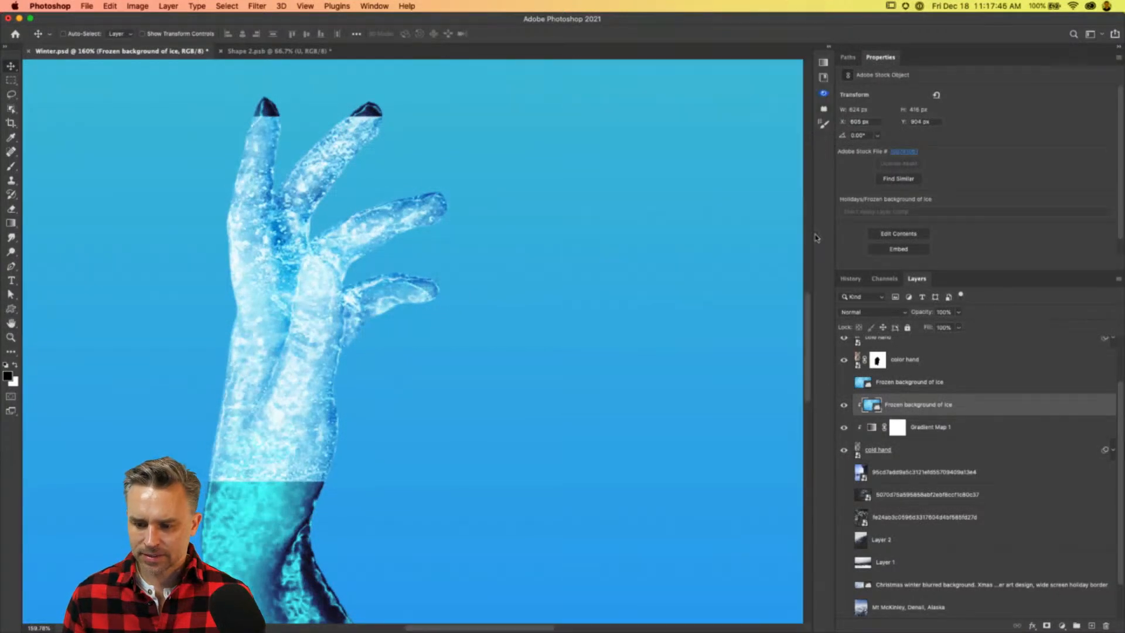
# Set the clipped ice layer to Lighten, and rotate it roughly a quarter turn and enlarge it to cover the whole frozen part of the arm.
pyautogui.click(870, 314)
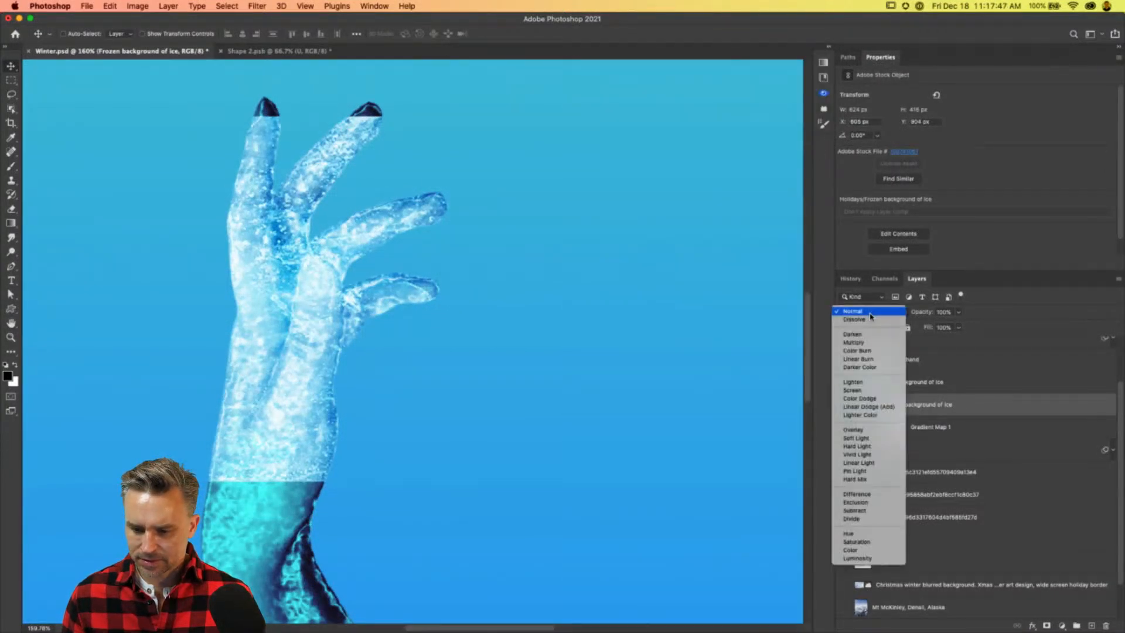
pyautogui.click(868, 381)
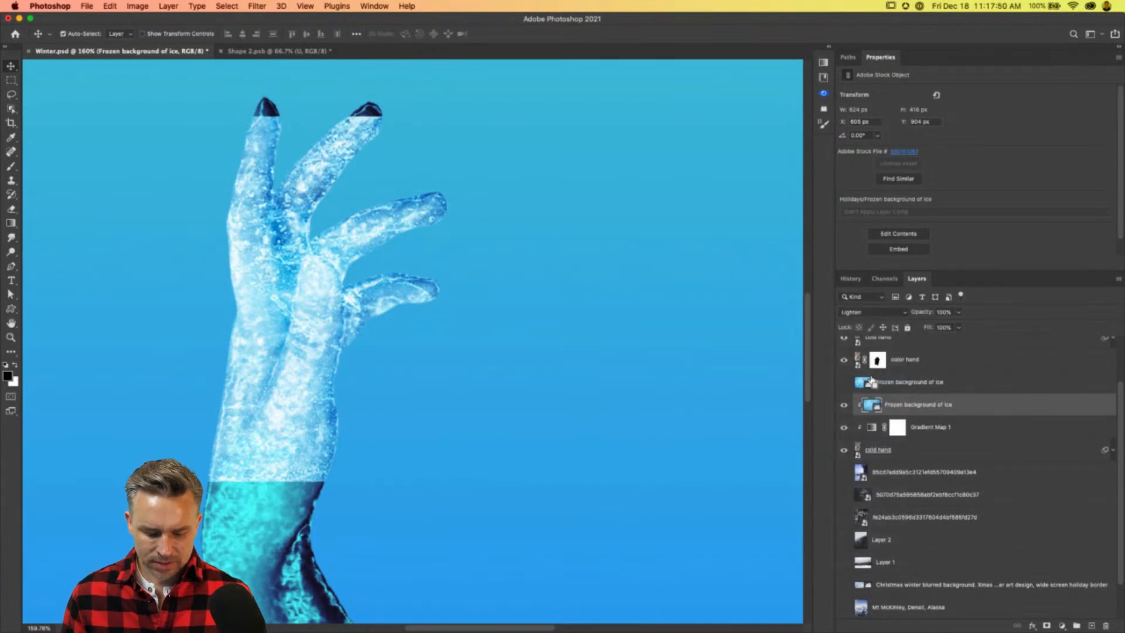
pyautogui.press('super+minus')
pyautogui.press('super+minus')
pyautogui.moveTo(334, 388)
pyautogui.mouseDown()
pyautogui.moveTo(342, 374)
pyautogui.moveTo(340, 396)
pyautogui.mouseUp()
pyautogui.press('super+t')
pyautogui.moveTo(193, 251); pyautogui.dragTo(411, 224)
pyautogui.moveTo(335, 294); pyautogui.dragTo(375, 303)
pyautogui.moveTo(291, 443); pyautogui.dragTo(264, 612)
pyautogui.press('Return')
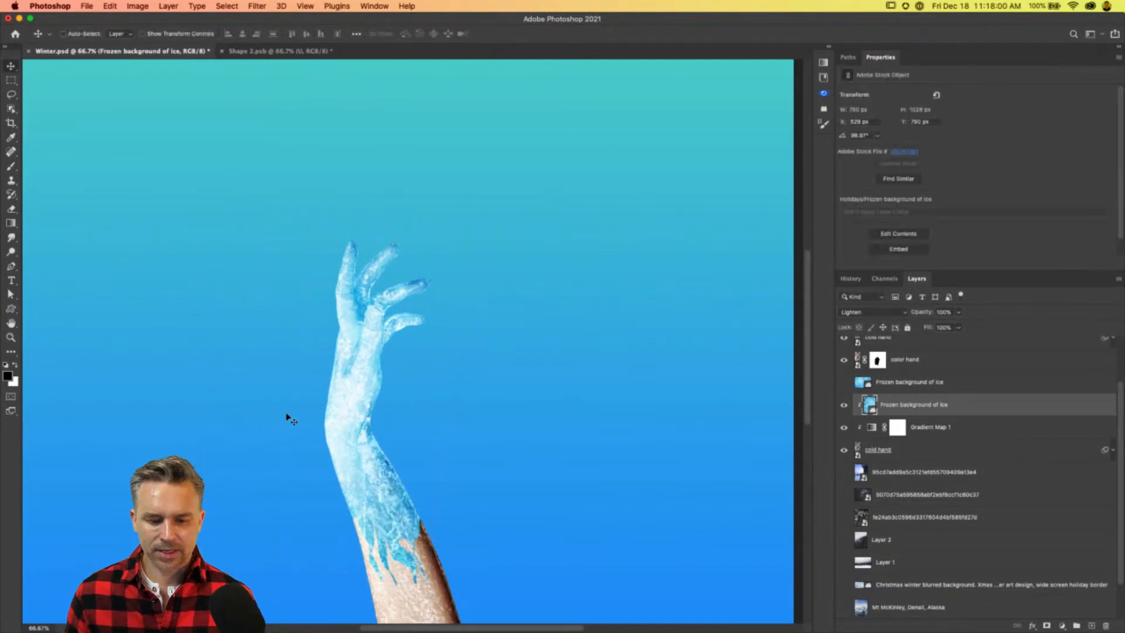
# Compare the hand with and without the ice texture and inspect the fingers up close.
pyautogui.click(844, 406)
pyautogui.click(844, 405)
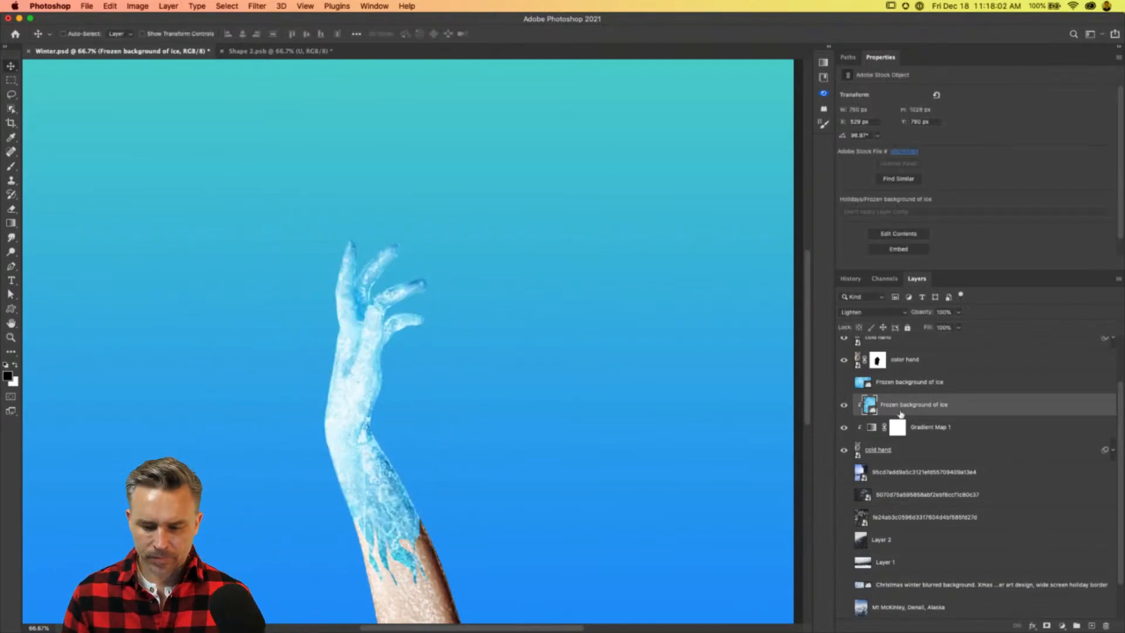
pyautogui.moveTo(929, 414)
pyautogui.mouseDown()
pyautogui.moveTo(936, 434)
pyautogui.moveTo(932, 404)
pyautogui.mouseUp()
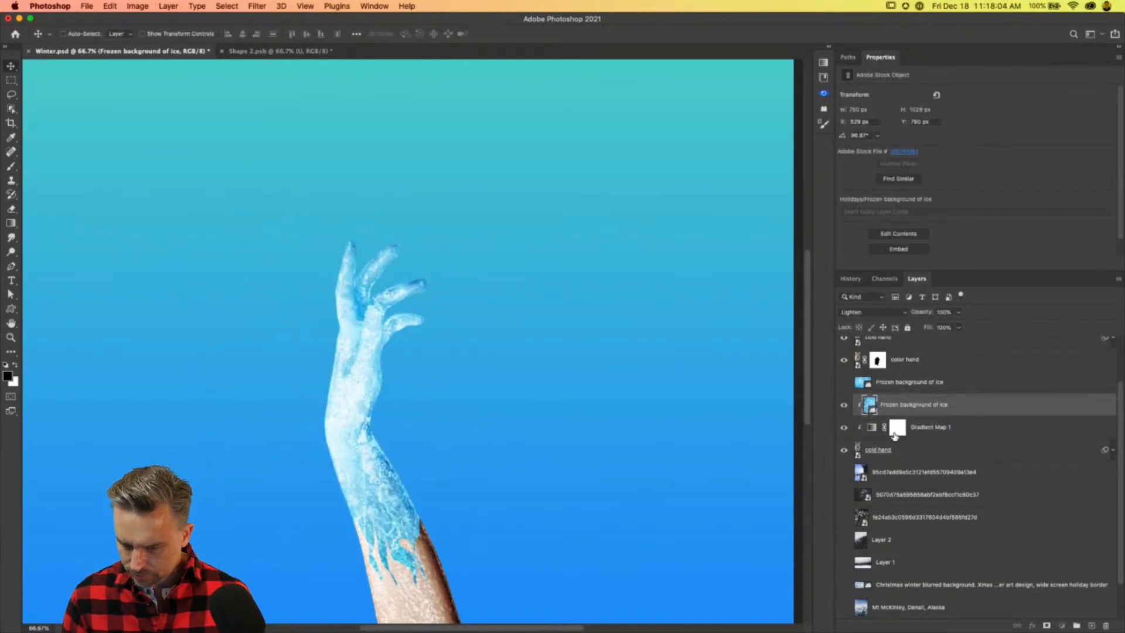
pyautogui.moveTo(923, 312); pyautogui.dragTo(990, 315)
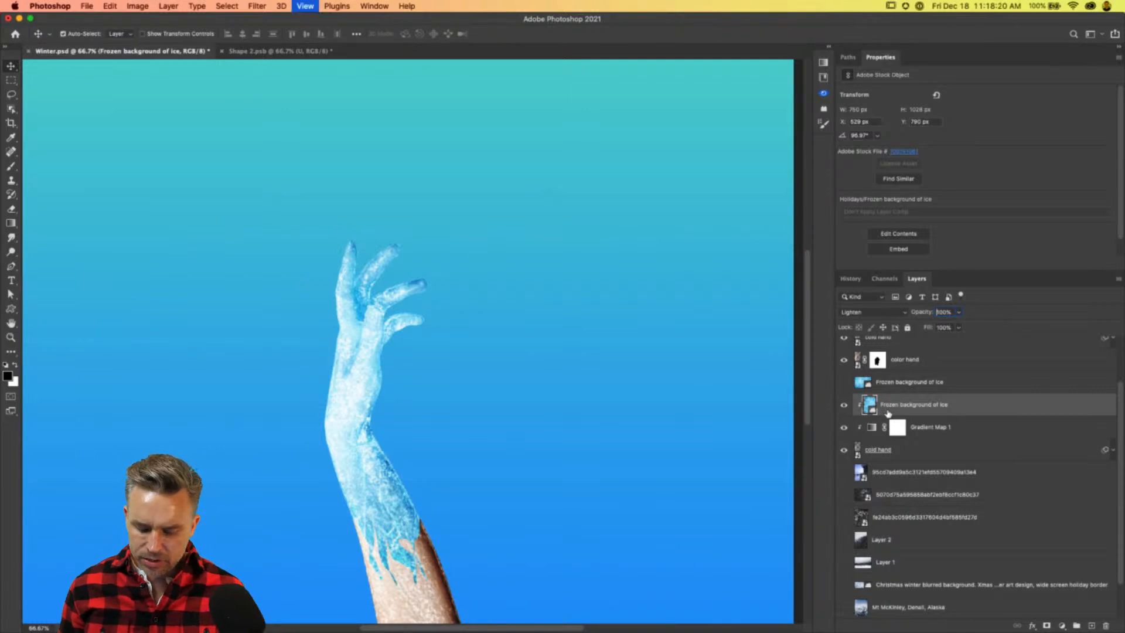
pyautogui.press('super+plus')
pyautogui.press('super+plus')
pyautogui.moveTo(316, 220); pyautogui.dragTo(487, 277)
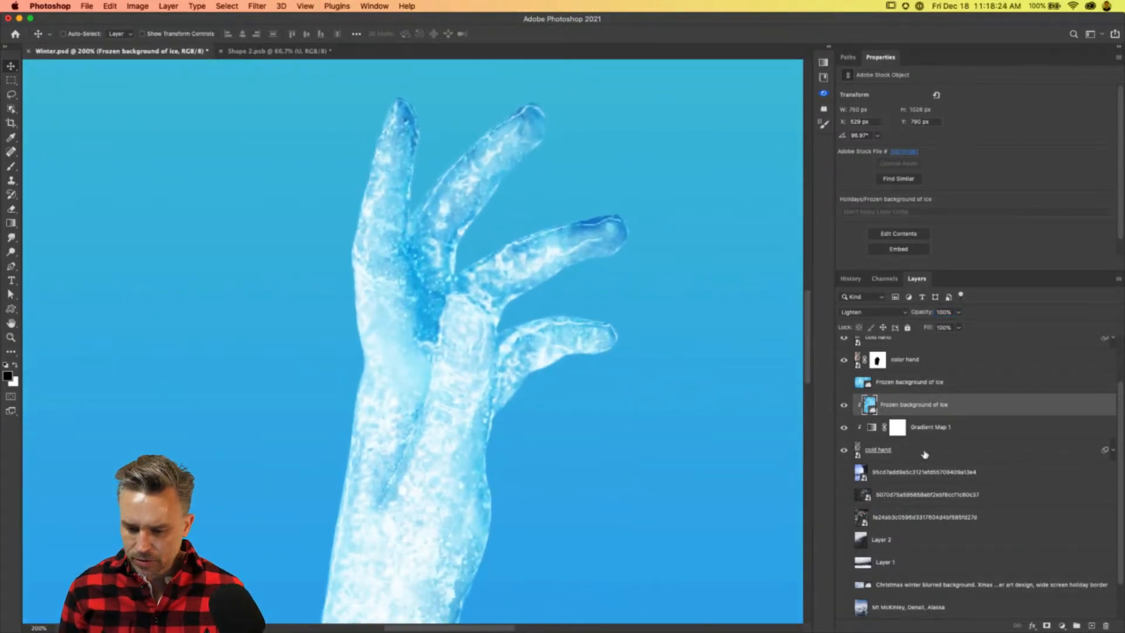
# Show the lower cold hand layer's smart filters and check what the Filter Gallery effect and the ice texture each contribute by toggling their visibility.
pyautogui.click(1111, 450)
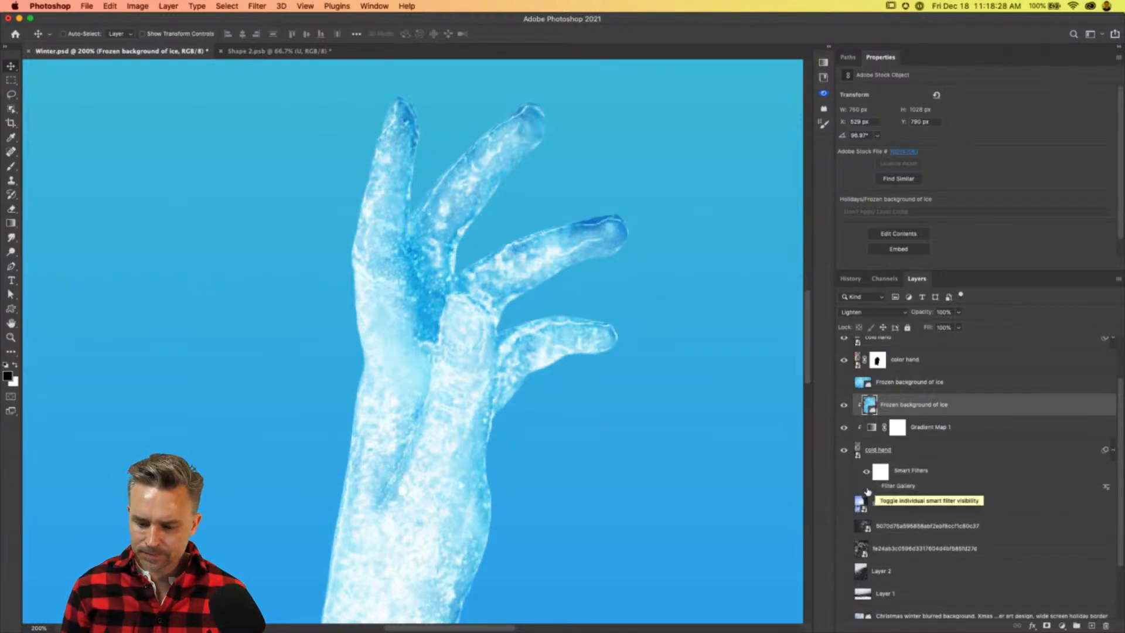
pyautogui.click(879, 491)
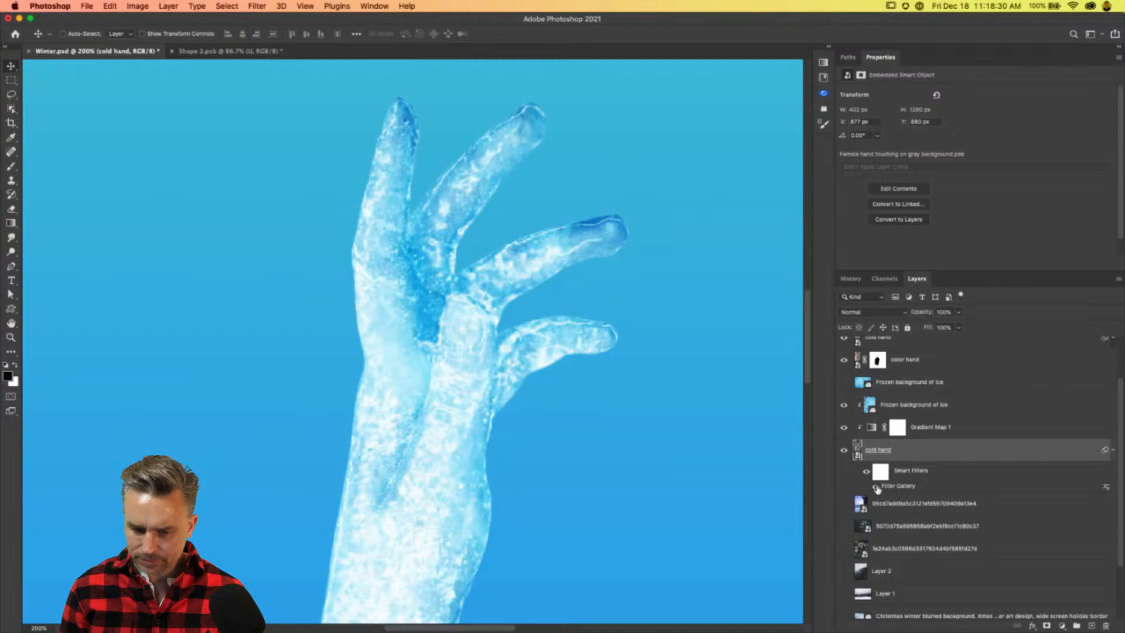
pyautogui.click(843, 404)
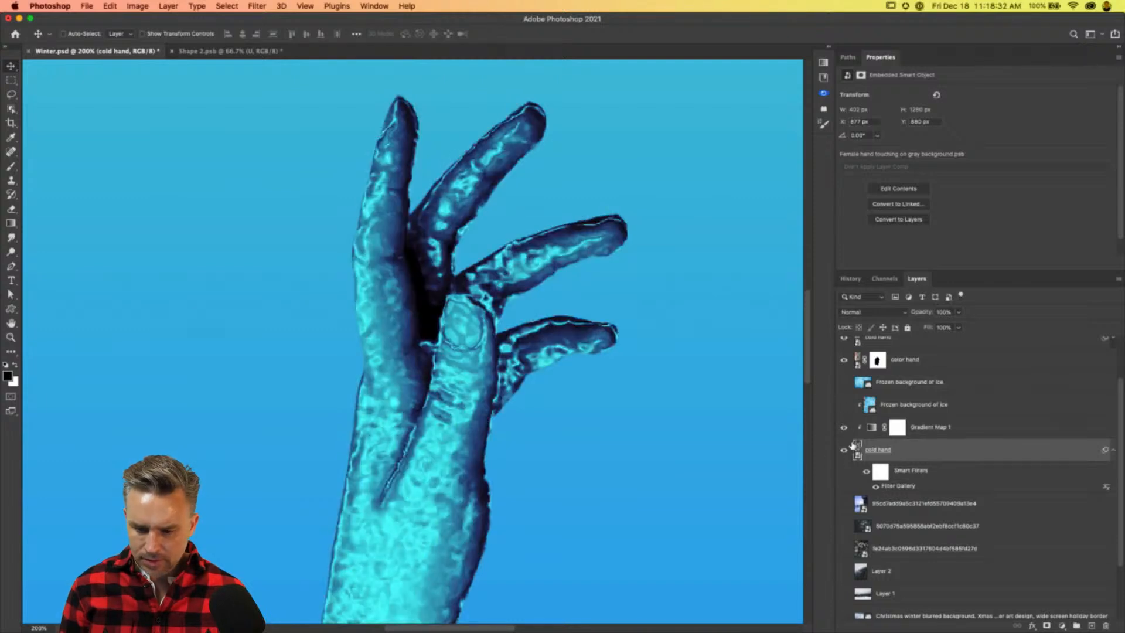
pyautogui.click(875, 488)
pyautogui.click(875, 487)
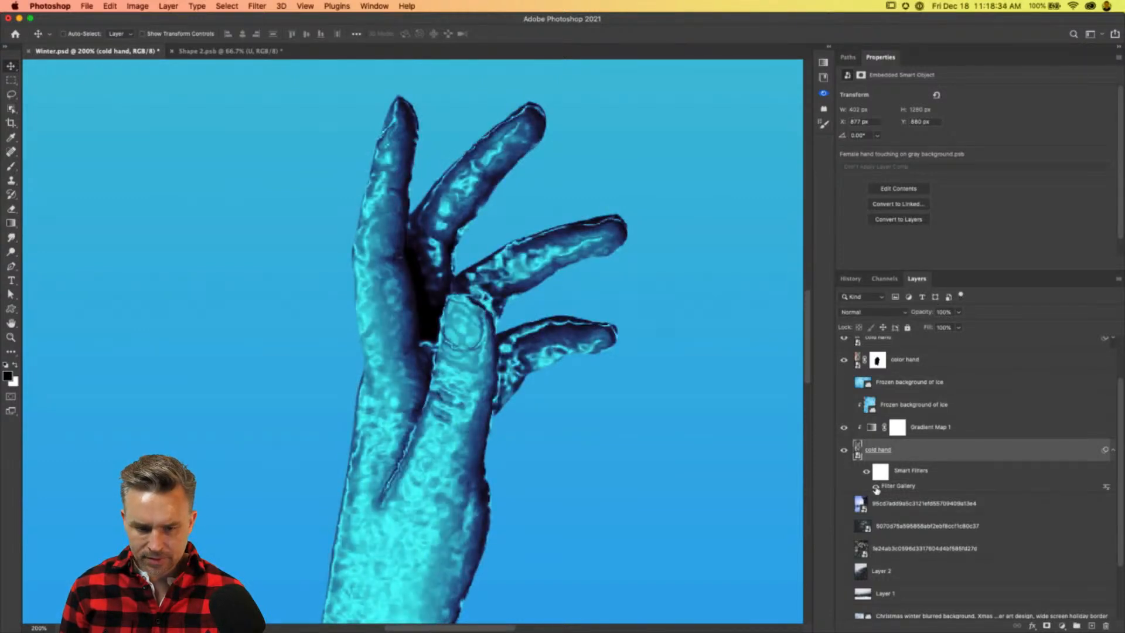
pyautogui.click(843, 405)
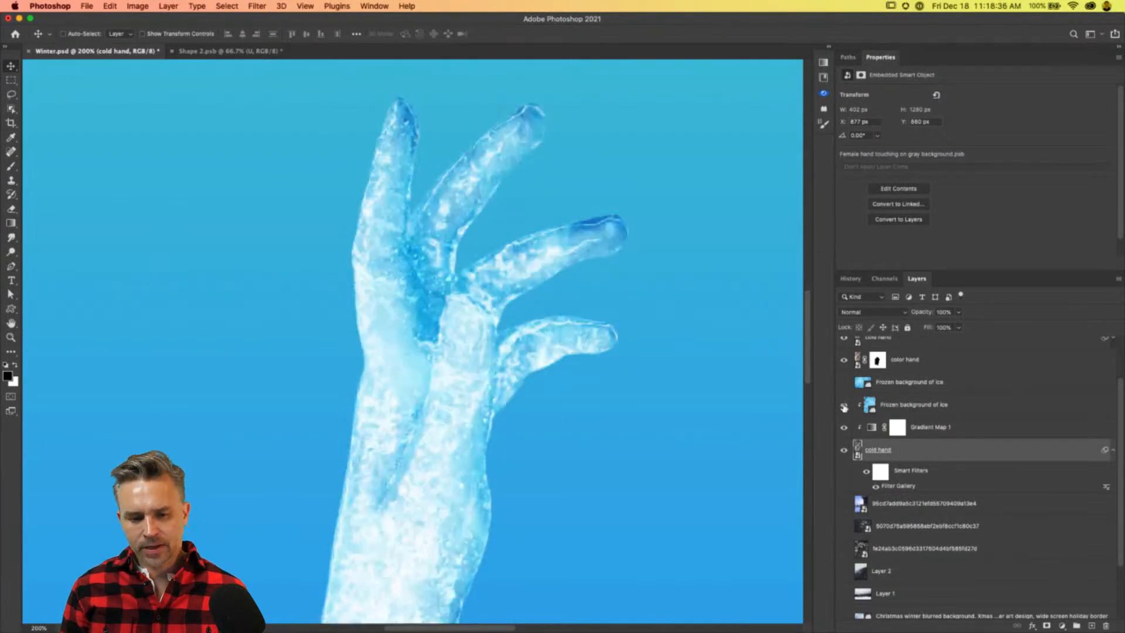
pyautogui.click(843, 404)
pyautogui.click(843, 405)
# Review the ice layer's blend mode, keep Lighten, and compare the result with the ice texture off and on.
pyautogui.click(920, 403)
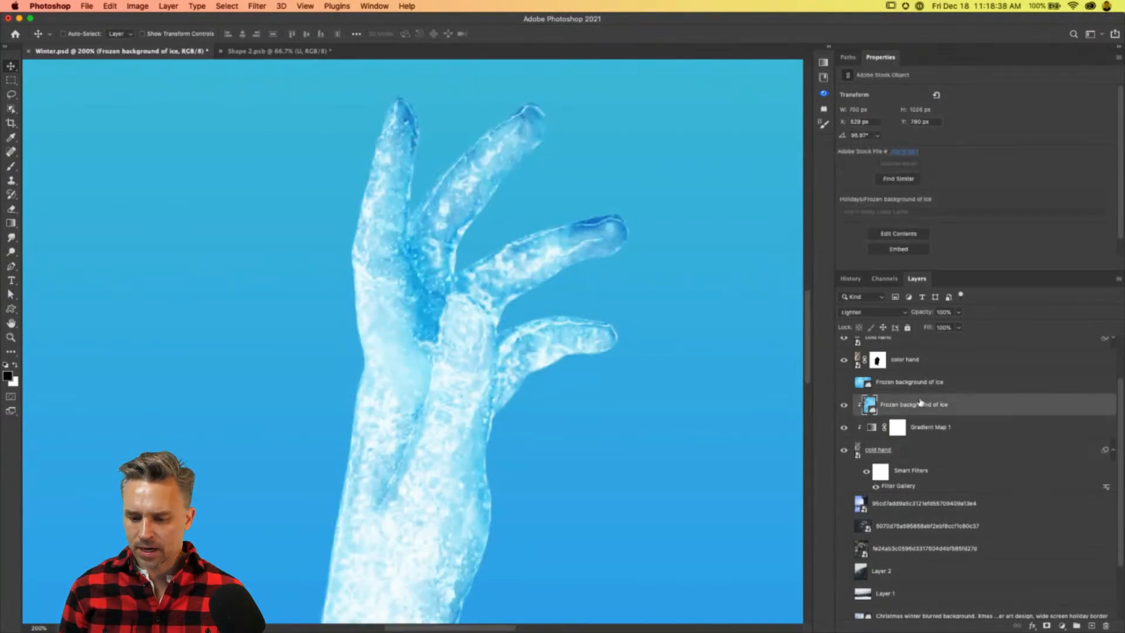
pyautogui.click(878, 311)
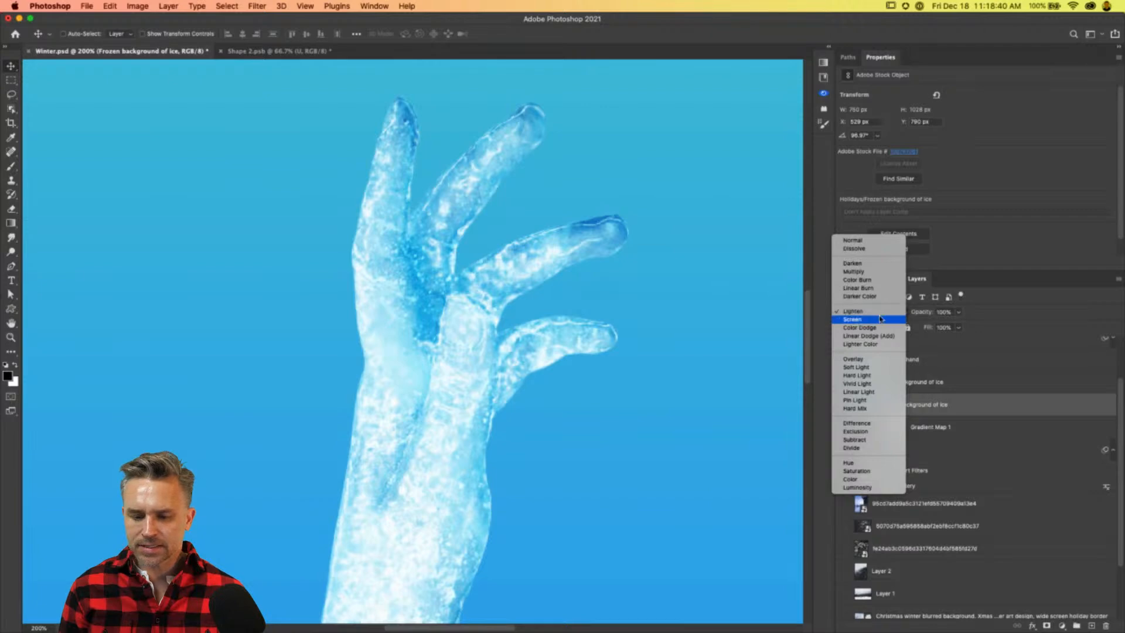
pyautogui.click(883, 315)
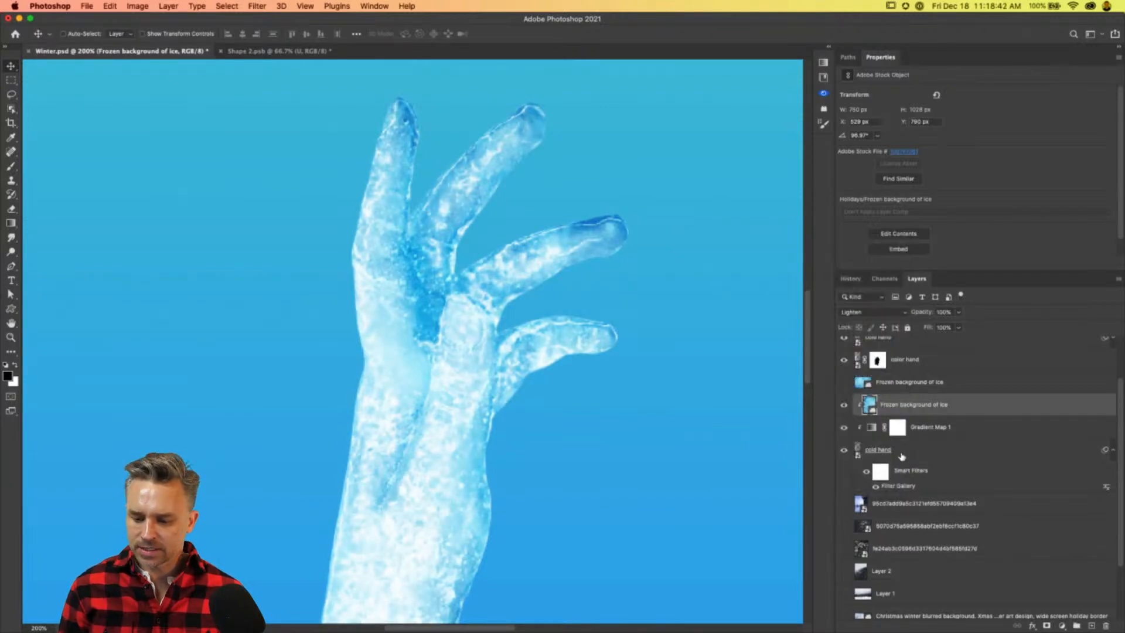
pyautogui.click(866, 473)
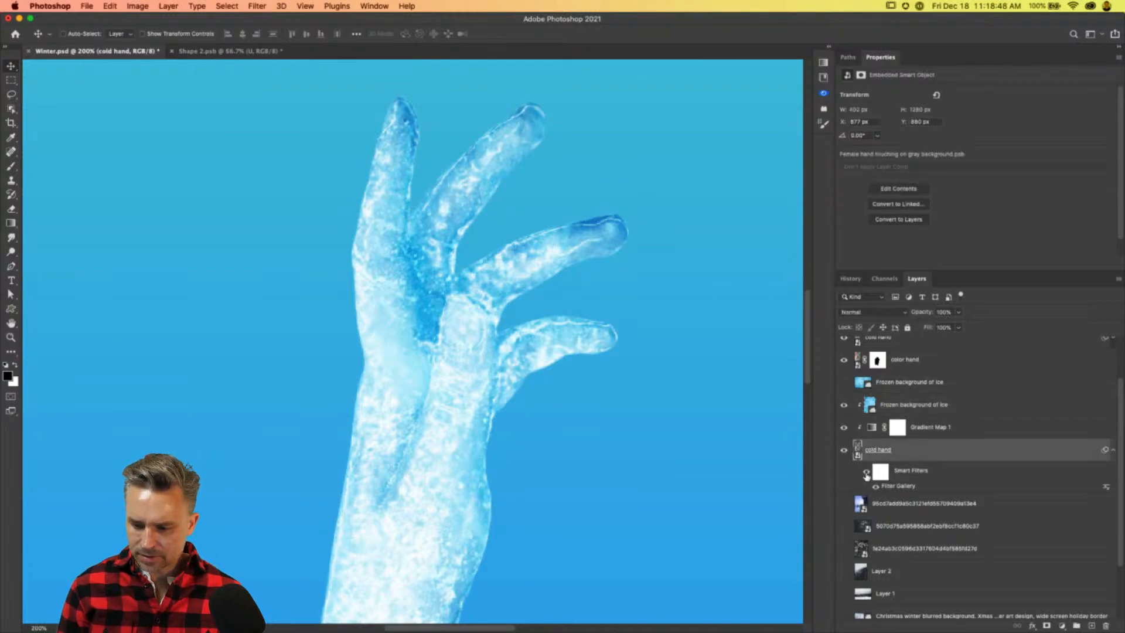
pyautogui.click(914, 403)
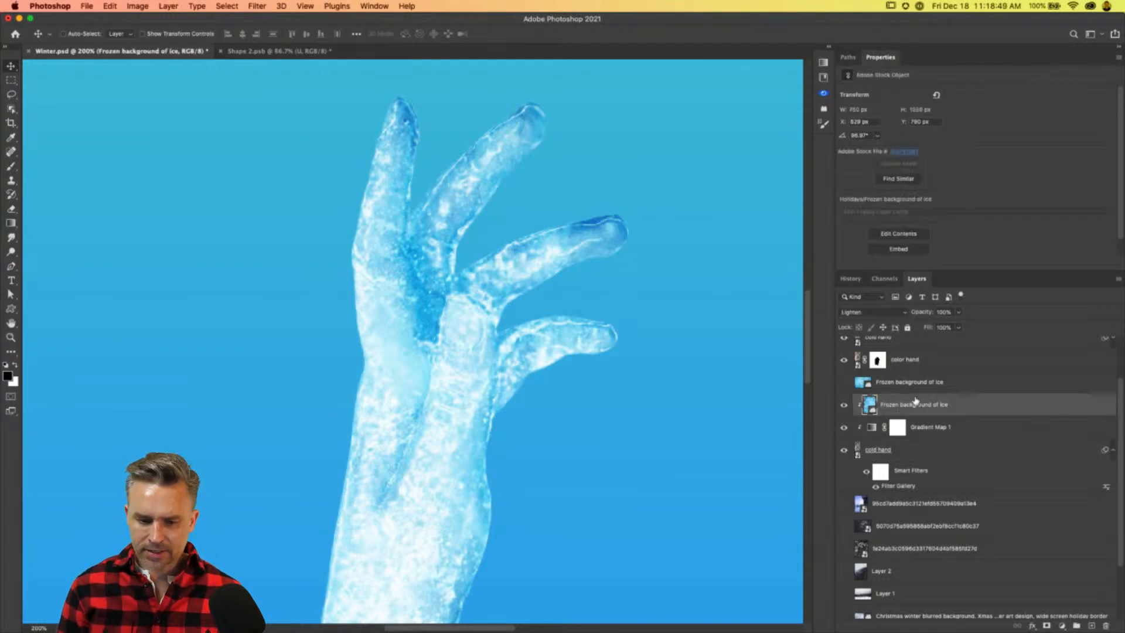
pyautogui.click(842, 406)
pyautogui.click(842, 406)
pyautogui.click(841, 406)
pyautogui.click(842, 406)
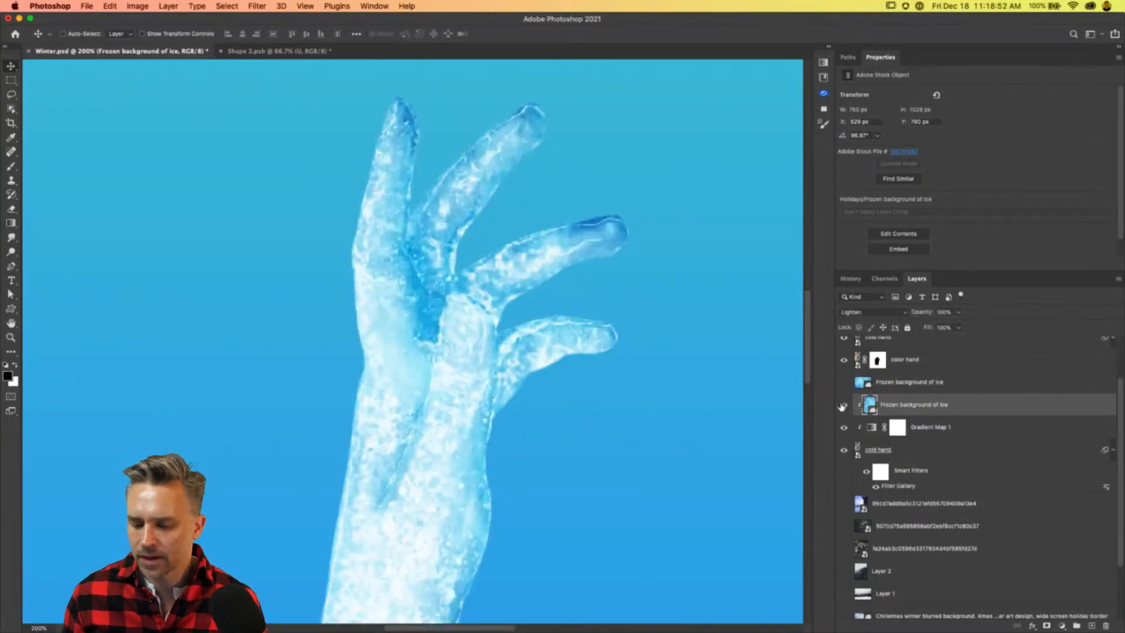
# Add a layer mask to the clipped ice layer and try masking the wrist area with the snowflake brush.
pyautogui.click(1044, 624)
pyautogui.press('b')
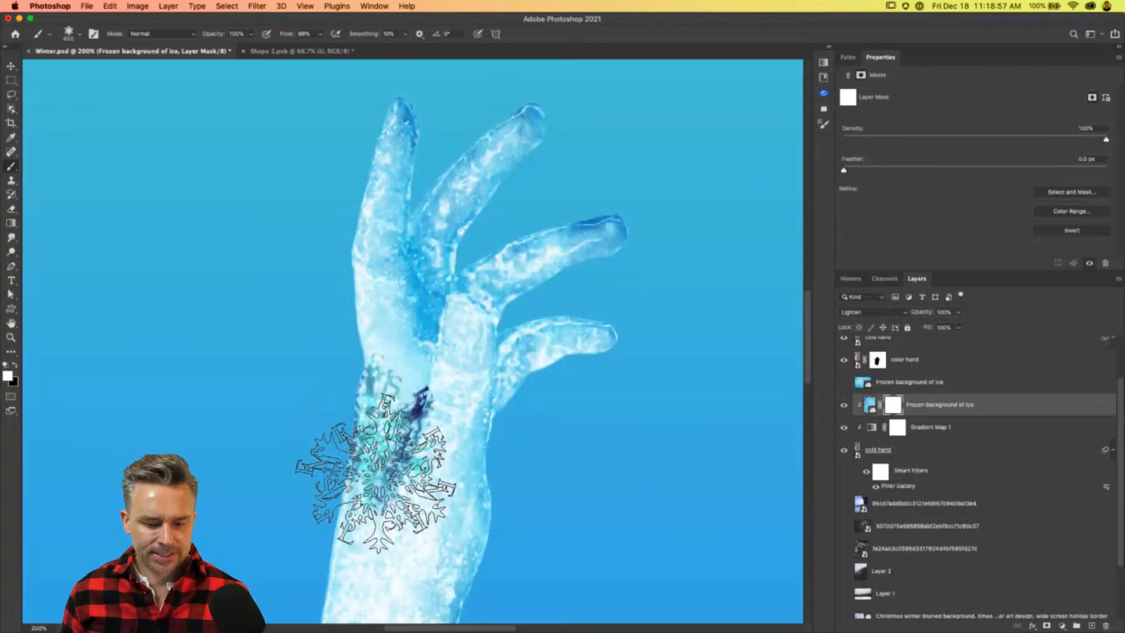
pyautogui.click(377, 442)
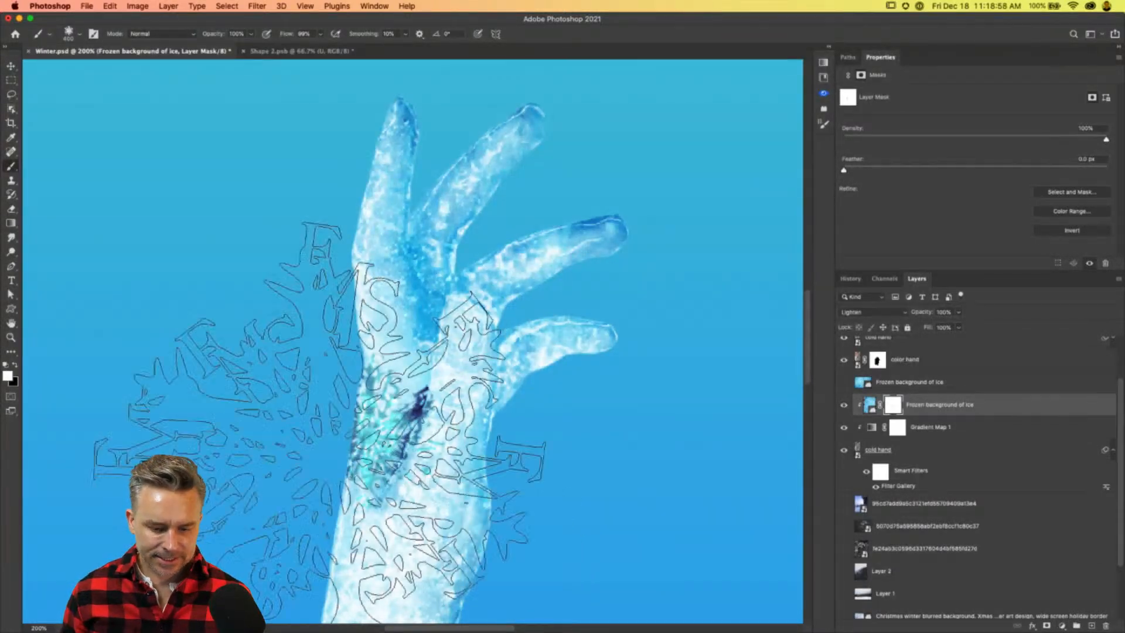
pyautogui.press('super+minus')
pyautogui.press('super+minus')
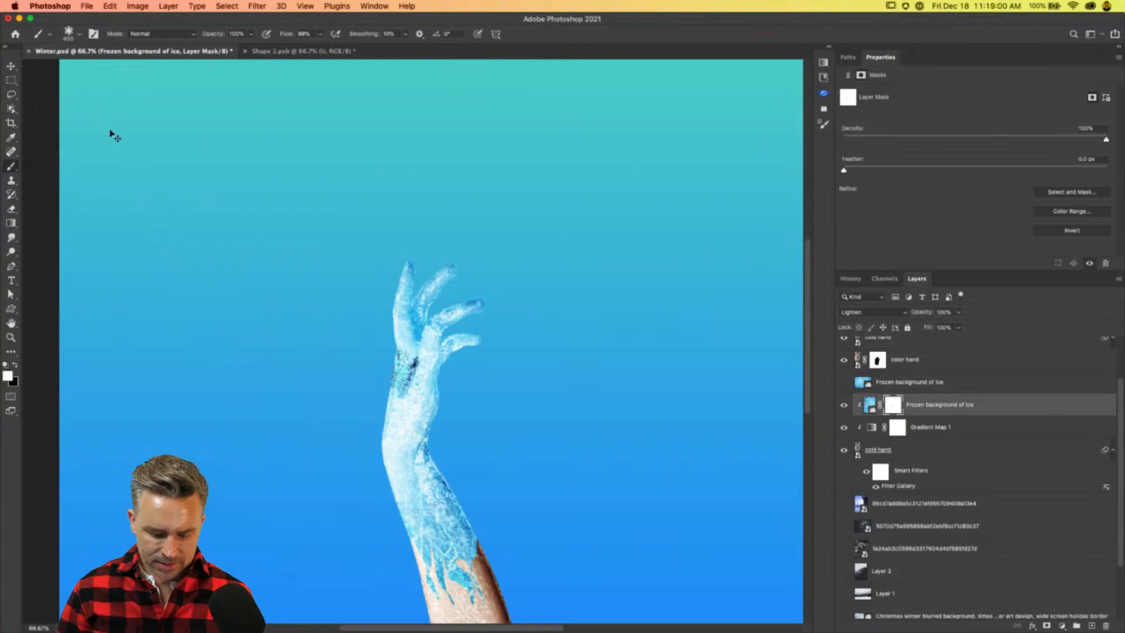
# Undo the snowflake stroke on the mask and reset the Brush tool to its default settings.
pyautogui.click(81, 35)
pyautogui.click(49, 34)
pyautogui.rightClick(47, 33)
pyautogui.click(61, 40)
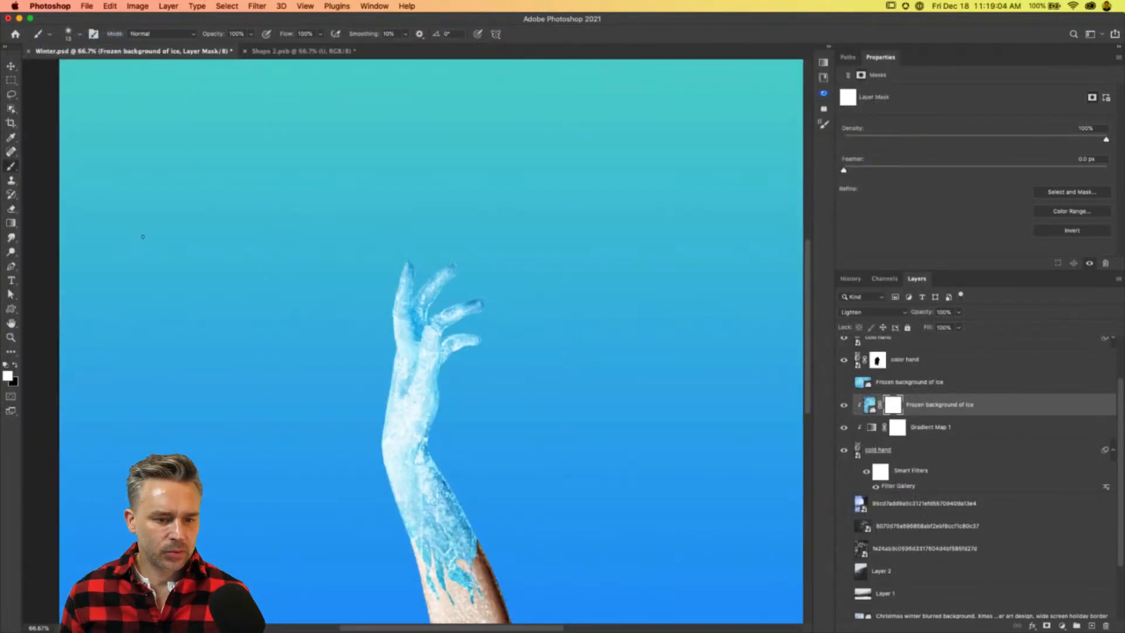
# Paint black over the wrist and forearm on the ice texture's mask with a large brush at 22% flow.
pyautogui.press(']')
pyautogui.press(']')
pyautogui.press(']')
pyautogui.press(']')
pyautogui.press(']')
pyautogui.press(']')
pyautogui.click(15, 365)
pyautogui.press(']')
pyautogui.press(']')
pyautogui.press(']')
pyautogui.press(']')
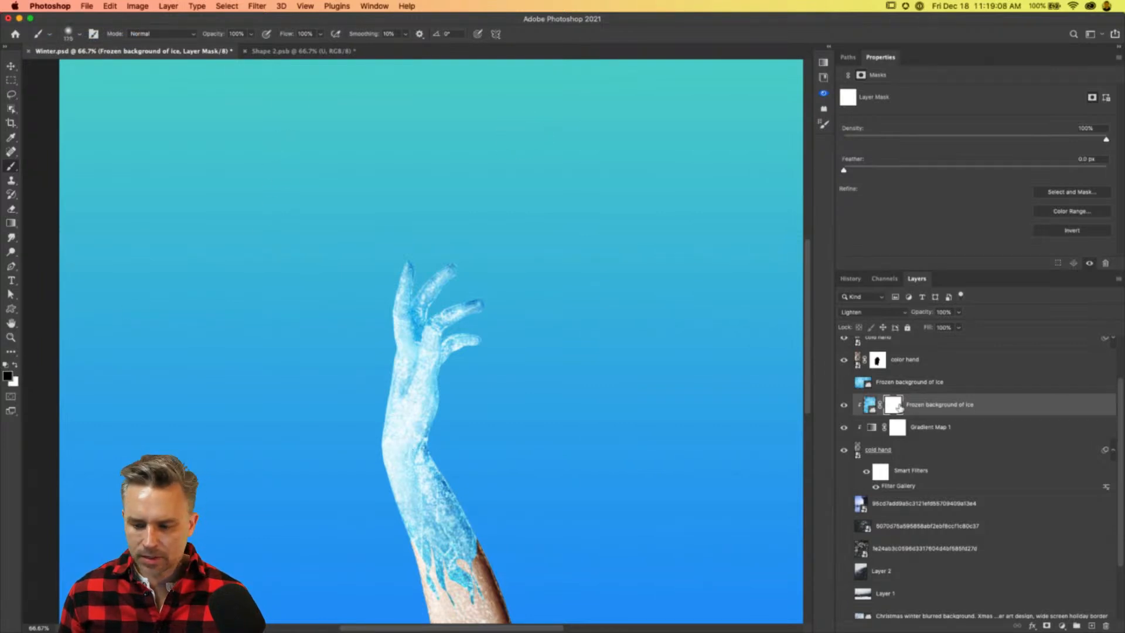
pyautogui.moveTo(285, 36); pyautogui.dragTo(238, 35)
pyautogui.press(']')
pyautogui.press(']')
pyautogui.press(']')
pyautogui.press(']')
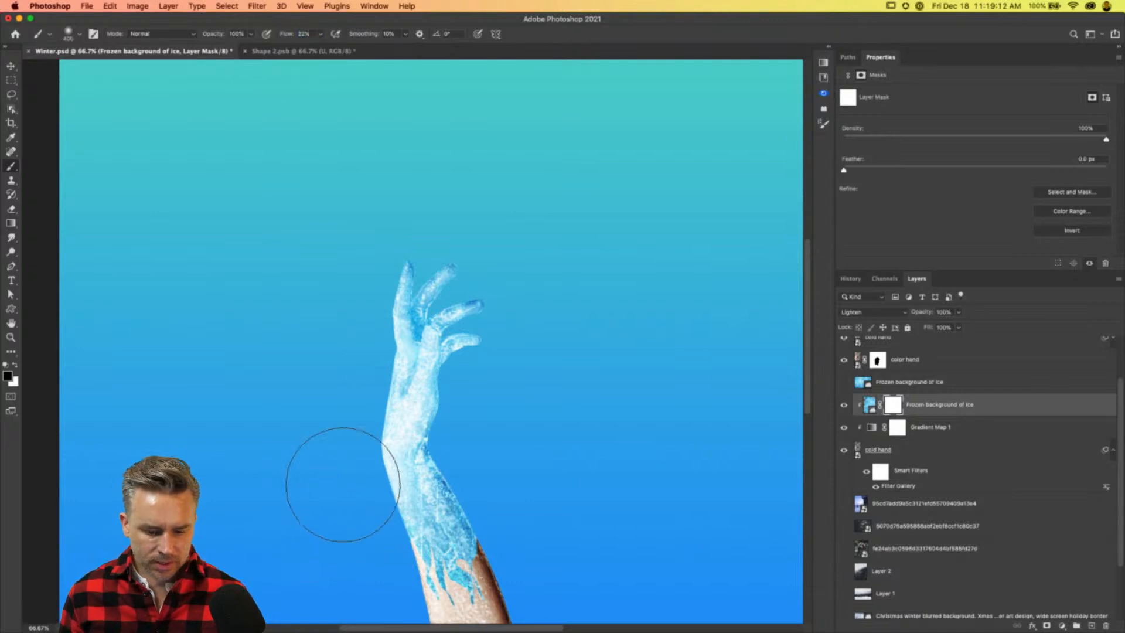
pyautogui.moveTo(354, 504); pyautogui.dragTo(352, 432)
# Thin out the ice texture along the fingers, palm and forearm by painting its mask with a smaller brush.
pyautogui.press('[')
pyautogui.press('[')
pyautogui.press('[')
pyautogui.press('[')
pyautogui.press('[')
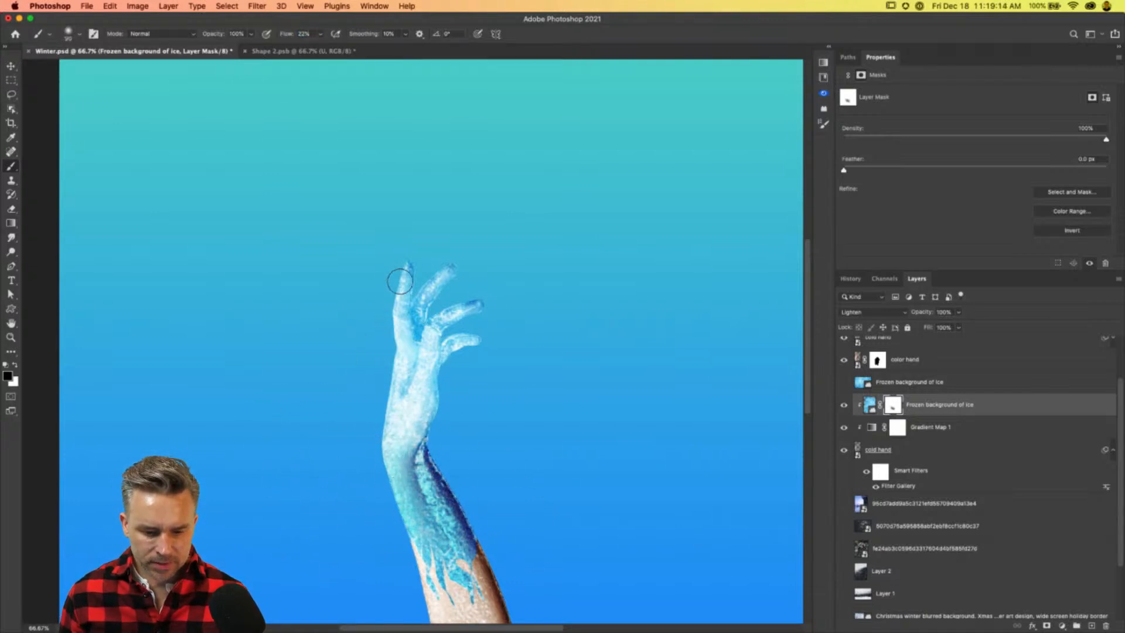
pyautogui.moveTo(410, 268)
pyautogui.mouseDown()
pyautogui.moveTo(410, 352)
pyautogui.moveTo(392, 388)
pyautogui.moveTo(408, 348)
pyautogui.moveTo(399, 392)
pyautogui.mouseUp()
pyautogui.moveTo(432, 311)
pyautogui.mouseDown()
pyautogui.moveTo(449, 361)
pyautogui.moveTo(473, 348)
pyautogui.mouseUp()
pyautogui.moveTo(422, 385)
pyautogui.mouseDown()
pyautogui.moveTo(394, 425)
pyautogui.moveTo(394, 464)
pyautogui.moveTo(425, 407)
pyautogui.moveTo(411, 462)
pyautogui.moveTo(414, 538)
pyautogui.mouseUp()
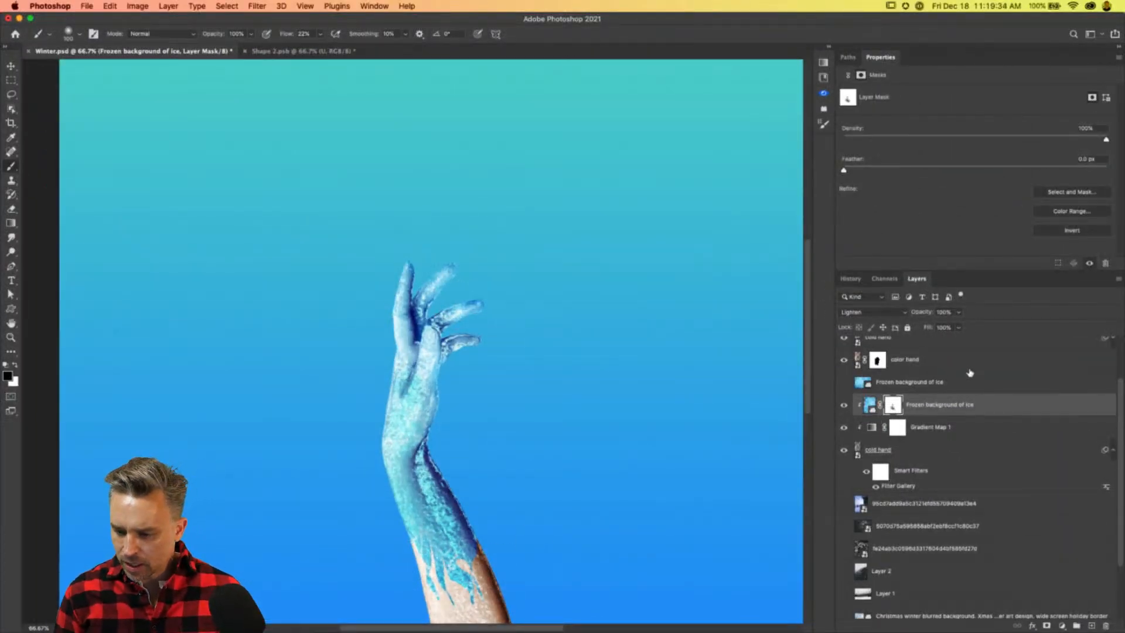
# Locate the "Female hand holding something, isolated" layer in Group 1, make it visible and select it.
pyautogui.scroll(3, 969, 373)
pyautogui.click(855, 357)
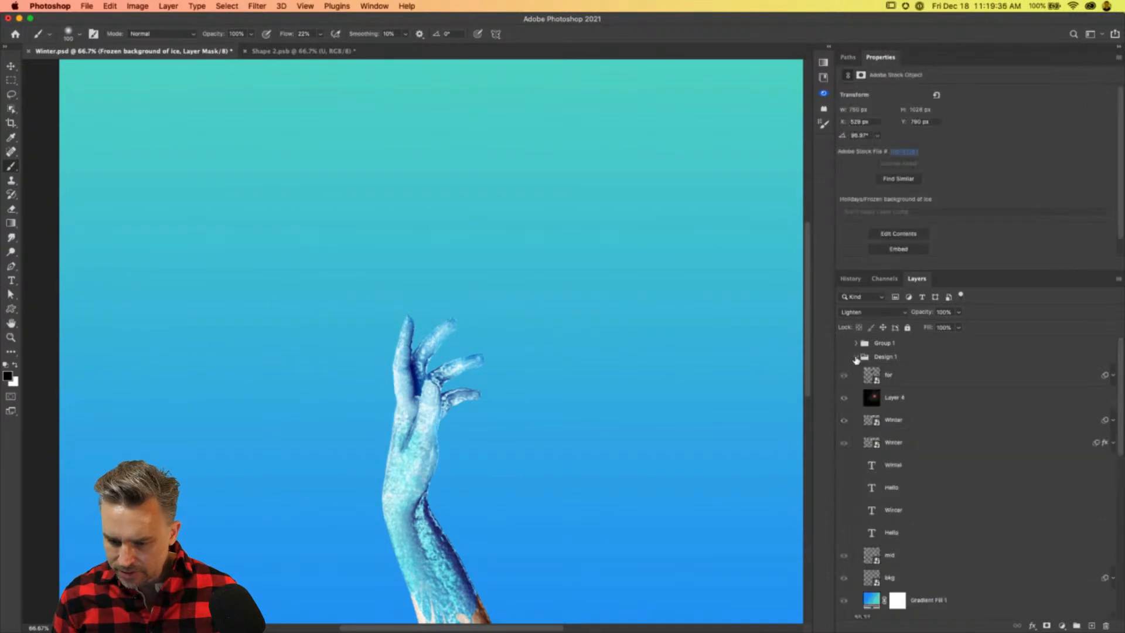
pyautogui.scroll(-4, 905, 415)
pyautogui.scroll(4, 906, 415)
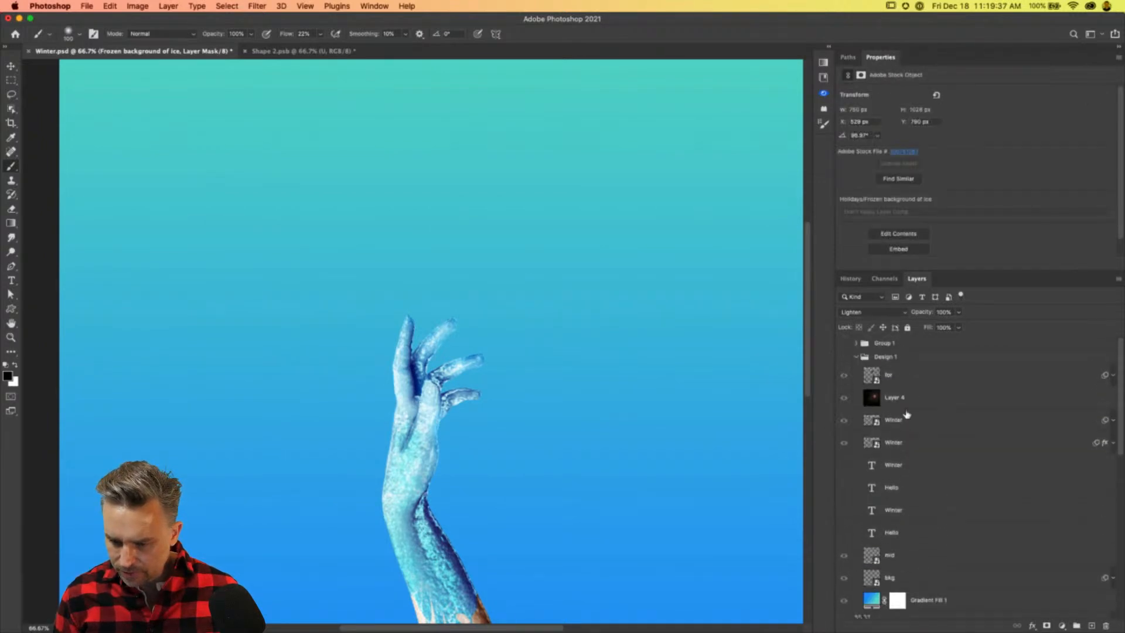
pyautogui.click(856, 357)
pyautogui.click(855, 344)
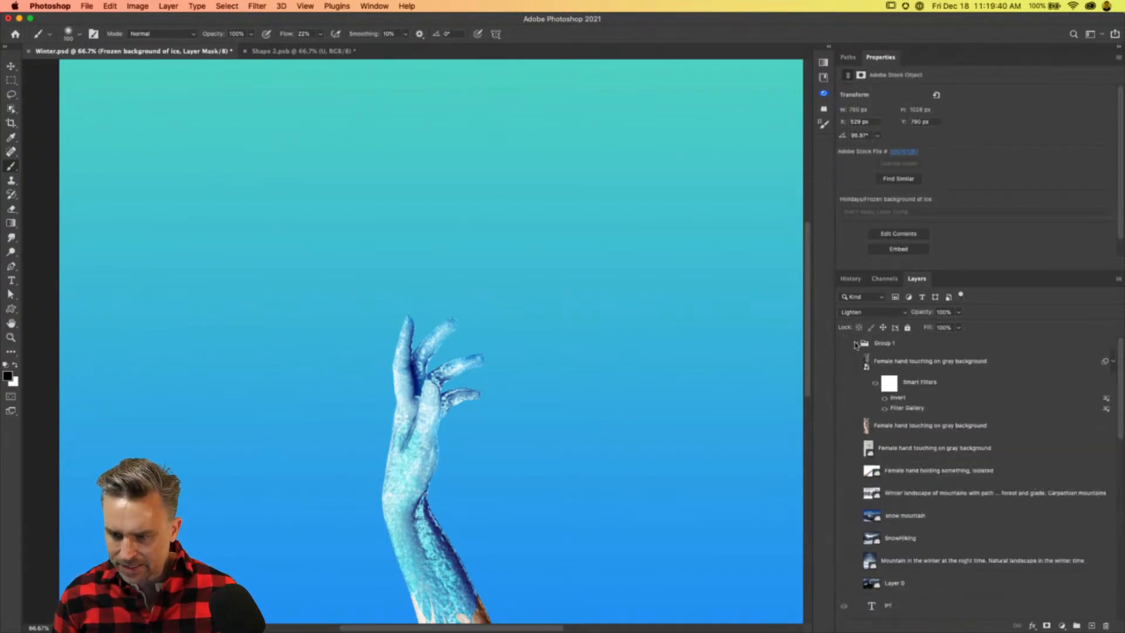
pyautogui.click(904, 427)
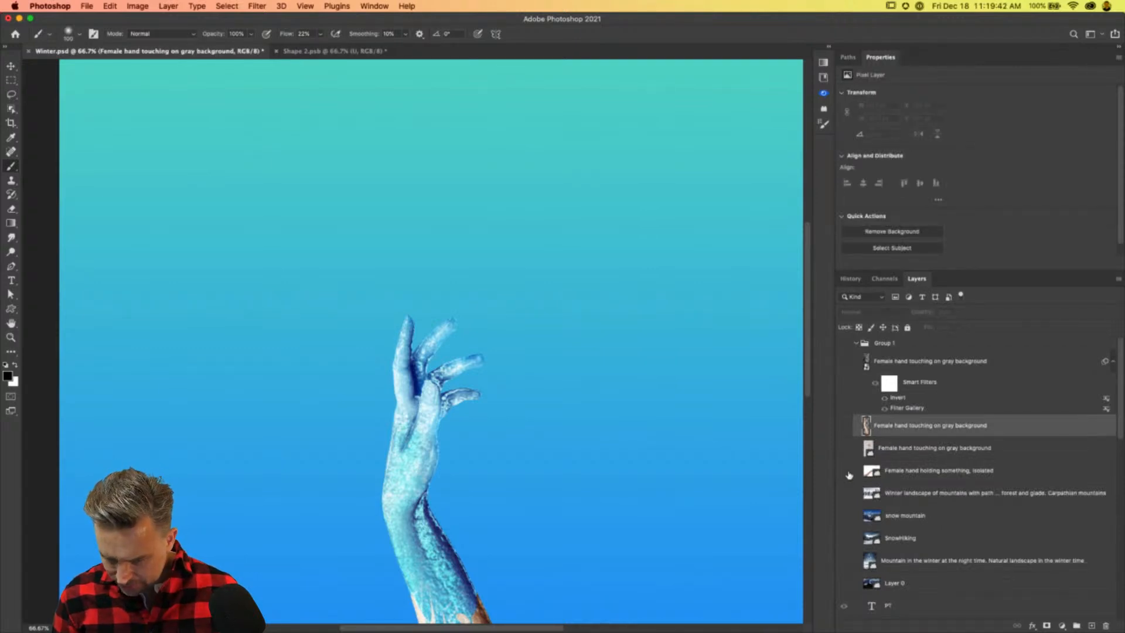
pyautogui.click(845, 472)
pyautogui.click(932, 472)
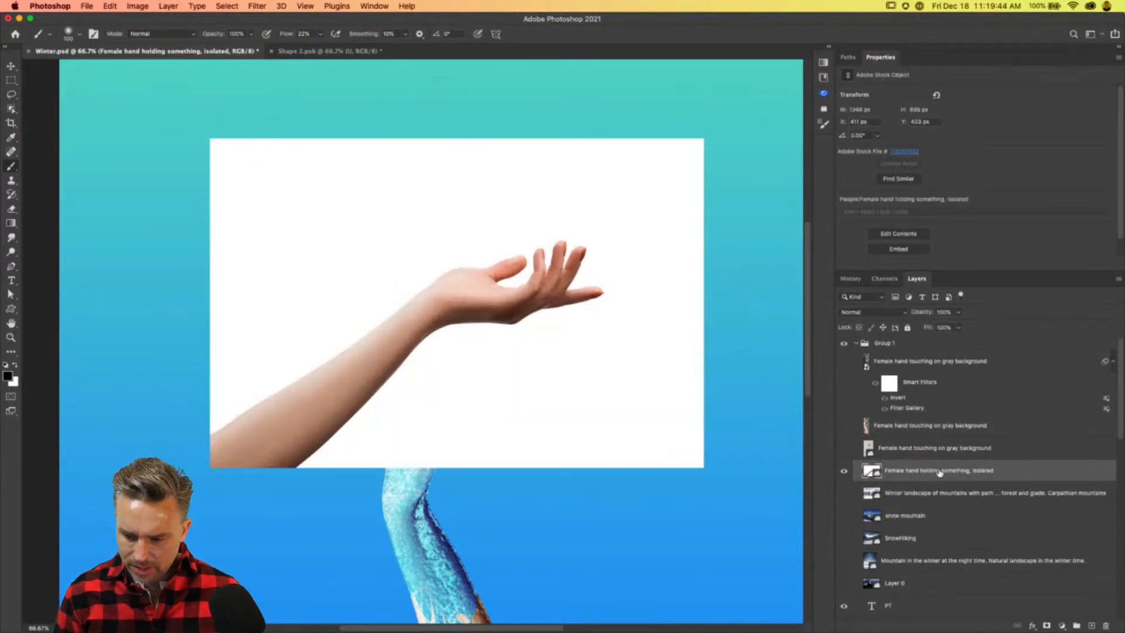
# Rasterize a duplicate of the "Female hand holding something, isolated" layer and remove its background.
pyautogui.press('super+j')
pyautogui.click(844, 494)
pyautogui.rightClick(959, 474)
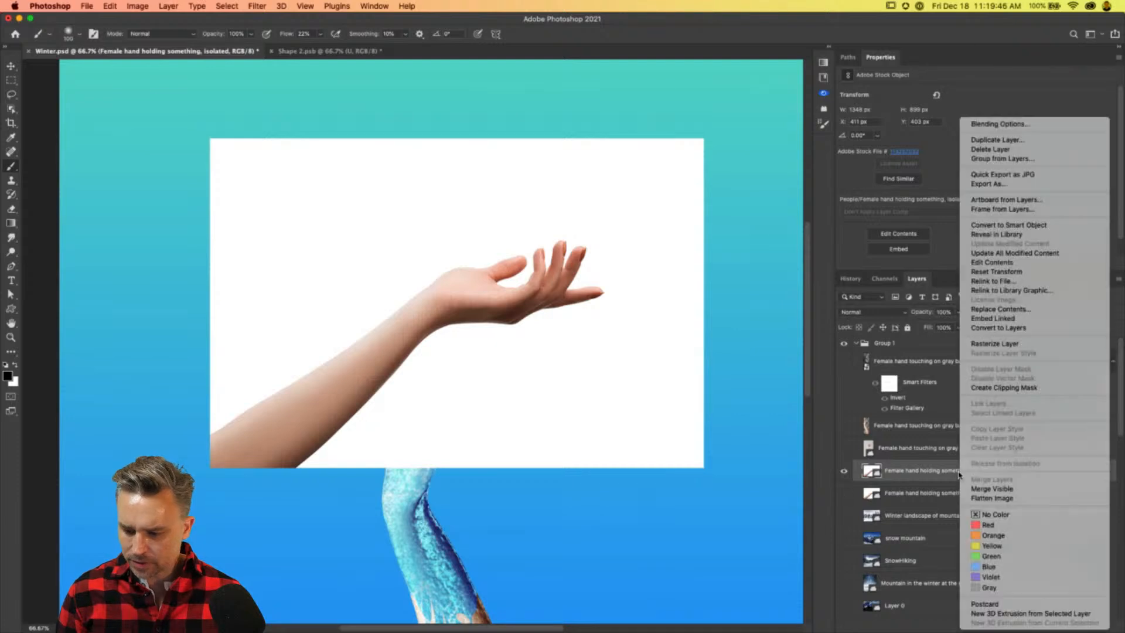
pyautogui.click(973, 344)
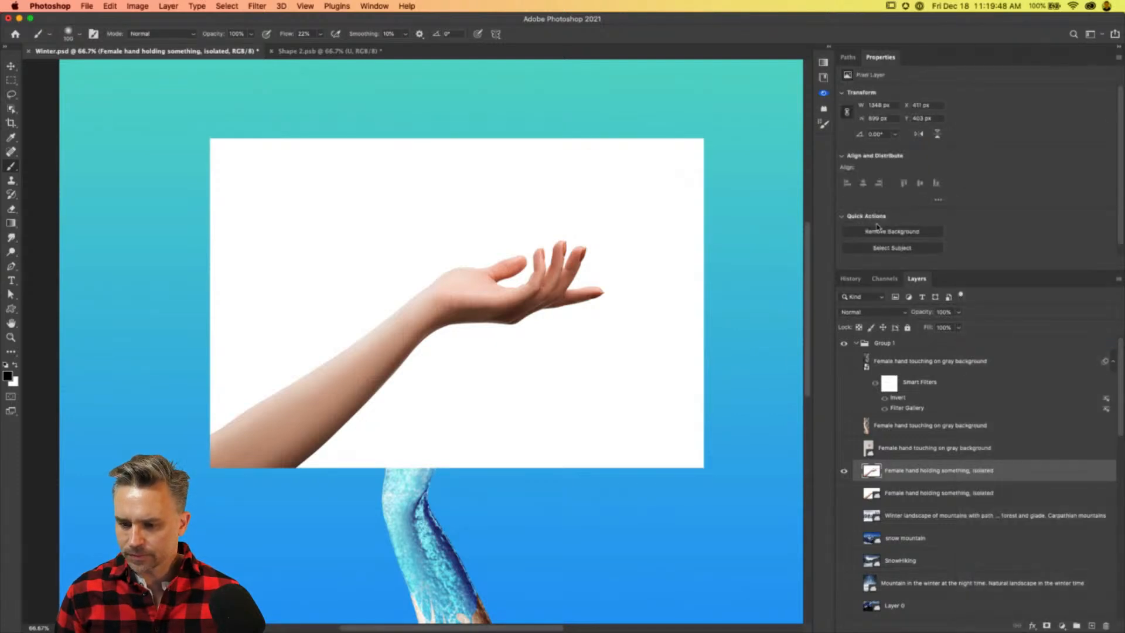
pyautogui.click(880, 232)
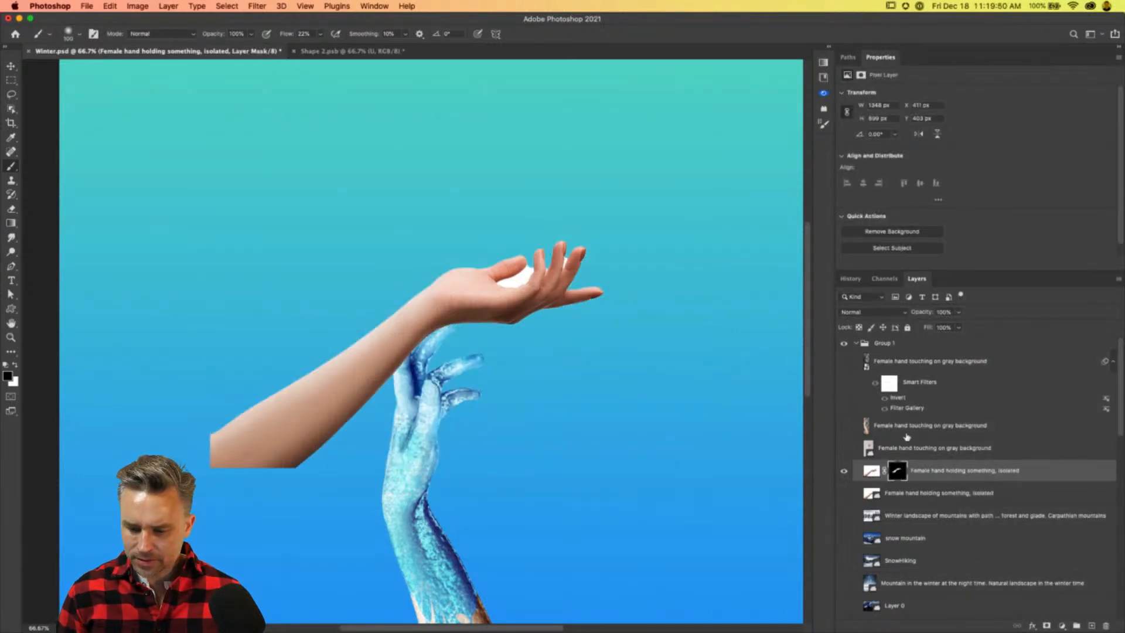
# Quick-select the leftover white area between the thumb and index finger and fill it with black on the layer mask.
pyautogui.click(872, 471)
pyautogui.press('super+plus')
pyautogui.press('super+plus')
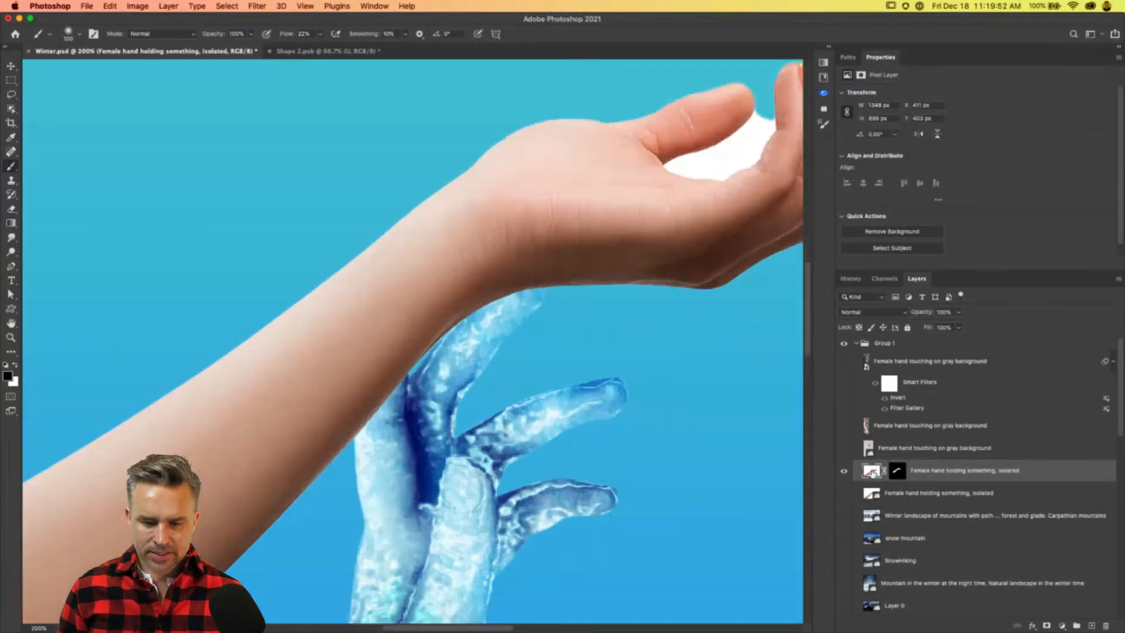
pyautogui.moveTo(648, 188); pyautogui.dragTo(341, 394)
pyautogui.click(11, 109)
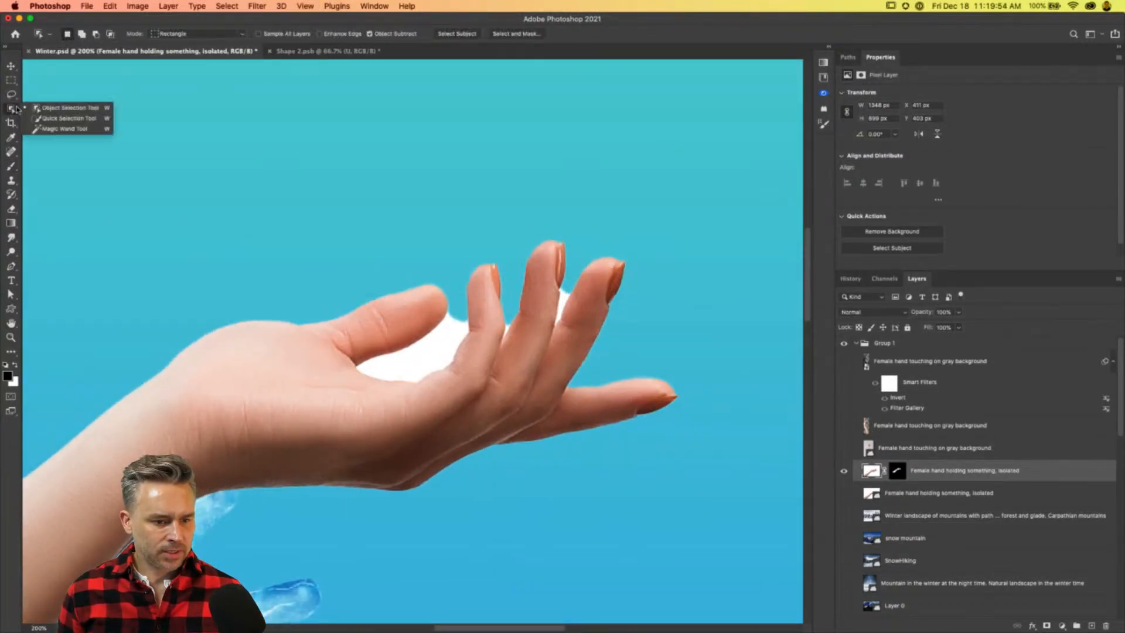
pyautogui.click(48, 119)
pyautogui.moveTo(454, 328); pyautogui.dragTo(427, 364)
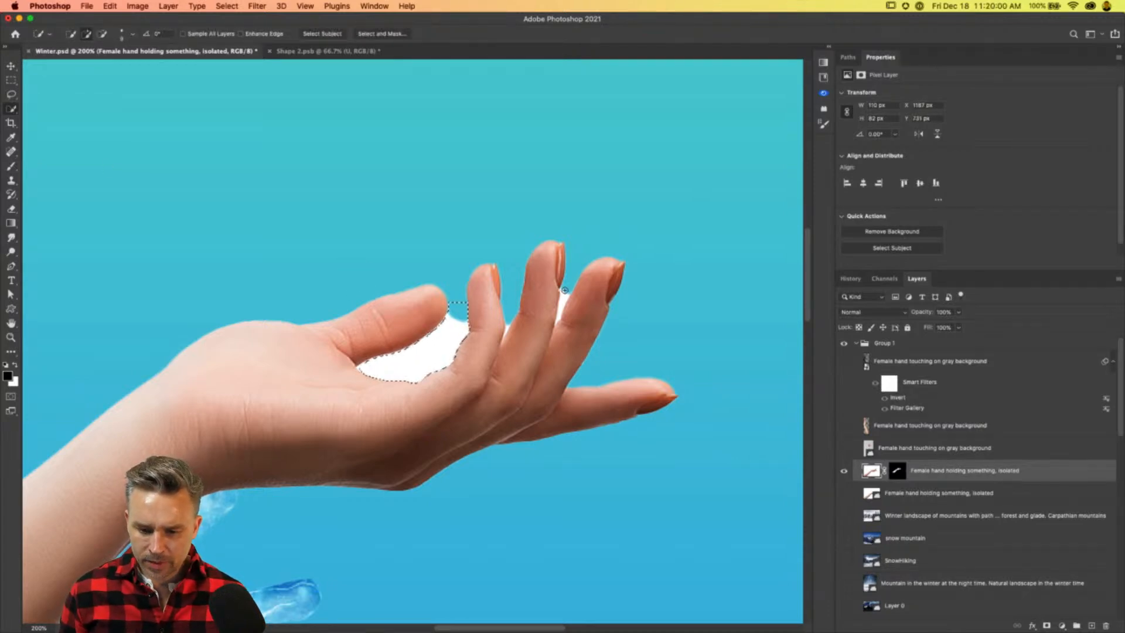
pyautogui.click(897, 470)
pyautogui.hotkey('shift', 'BackSpace')
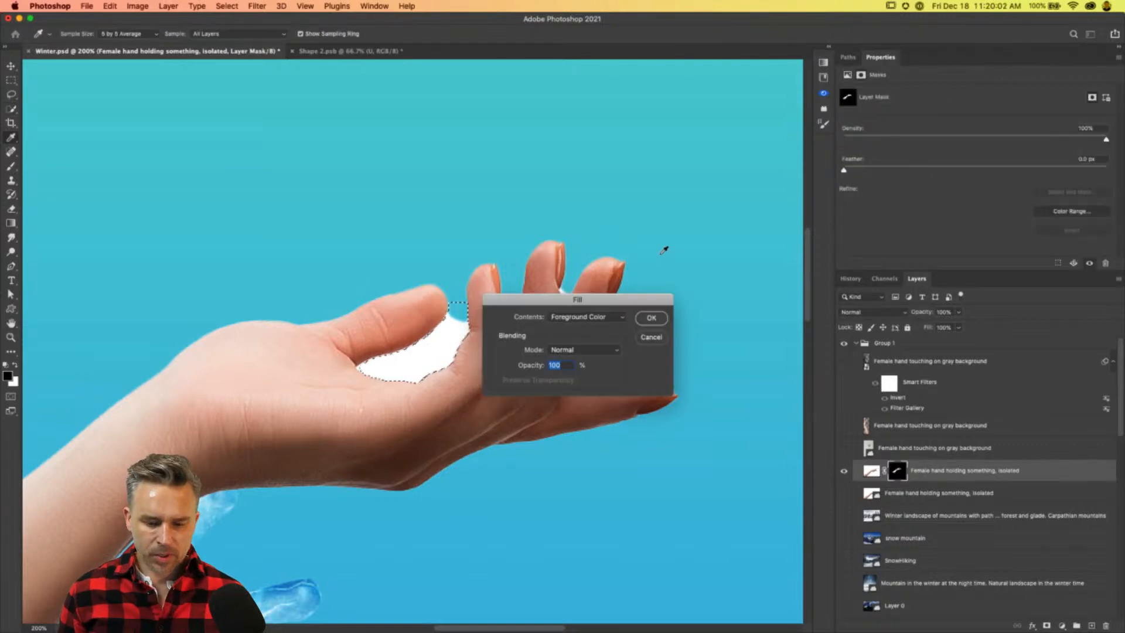
pyautogui.press('Return')
pyautogui.press('super+d')
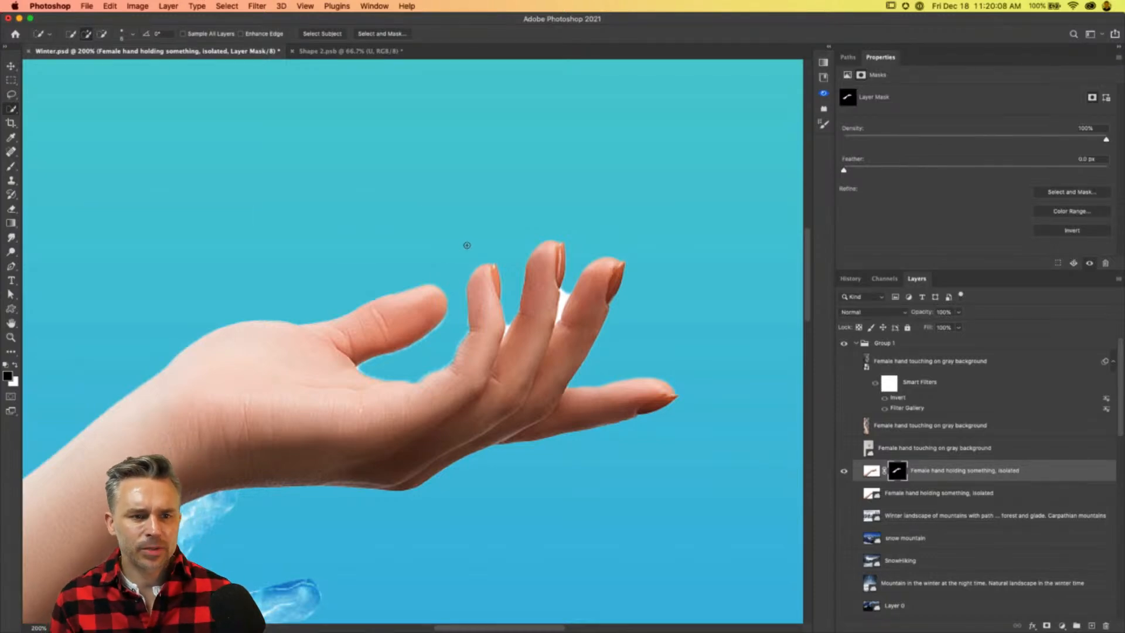
# Lasso the white gap between the index and middle fingers and fill it with black on the mask.
pyautogui.press('super+equal')
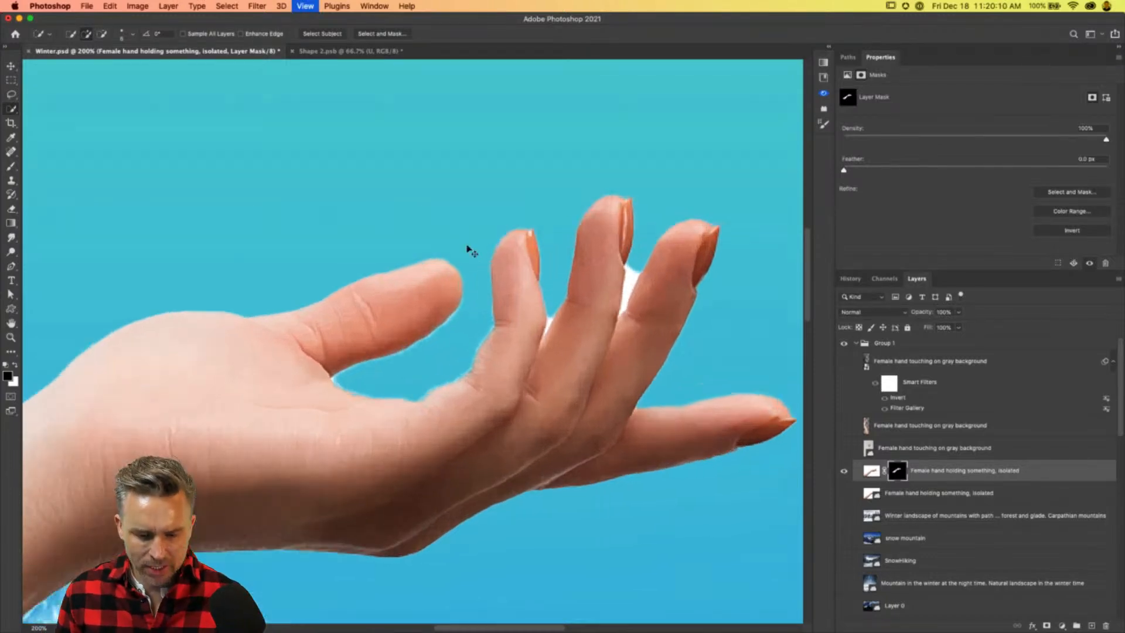
pyautogui.click(7, 94)
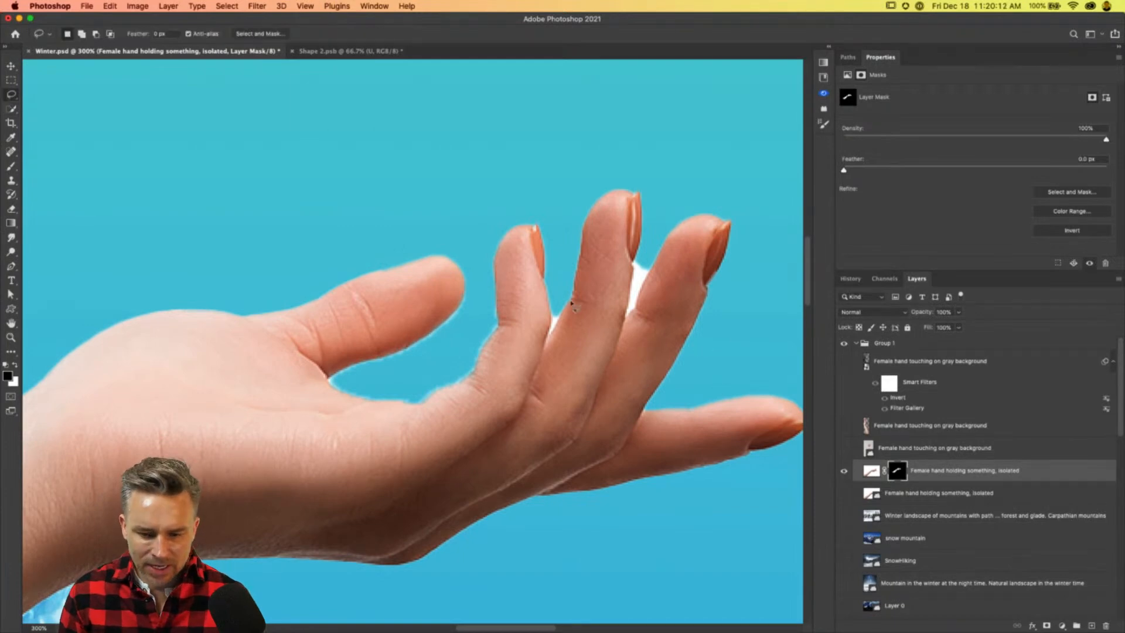
pyautogui.moveTo(553, 296)
pyautogui.mouseDown()
pyautogui.moveTo(544, 347)
pyautogui.moveTo(566, 310)
pyautogui.moveTo(565, 247)
pyautogui.mouseUp()
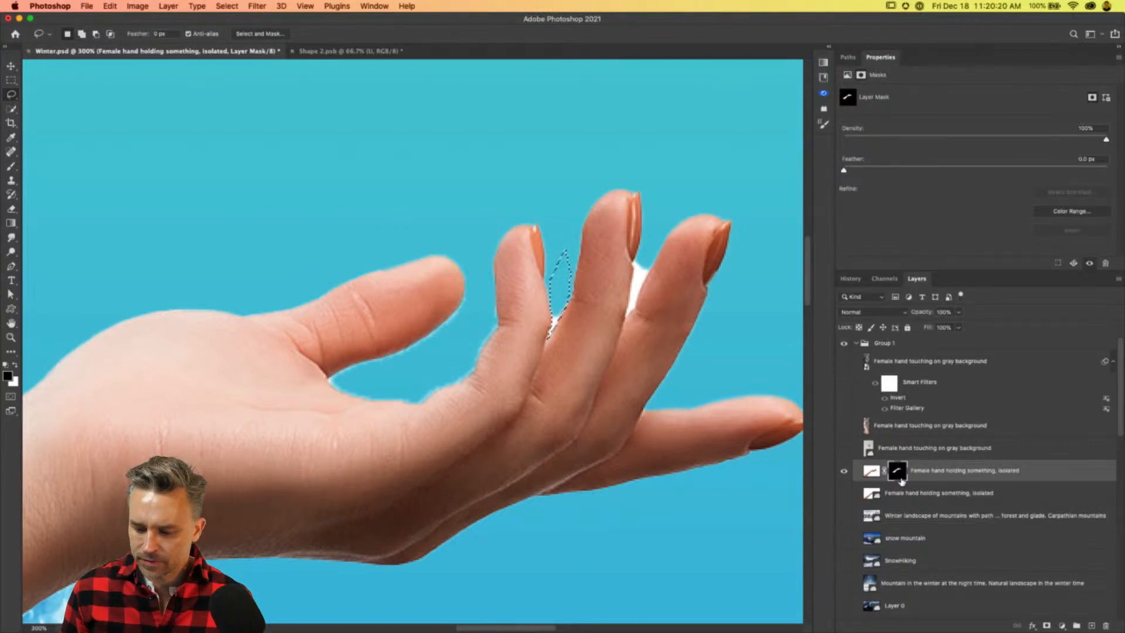
pyautogui.hotkey('shift', 'BackSpace')
pyautogui.press('Return')
pyautogui.press('super+d')
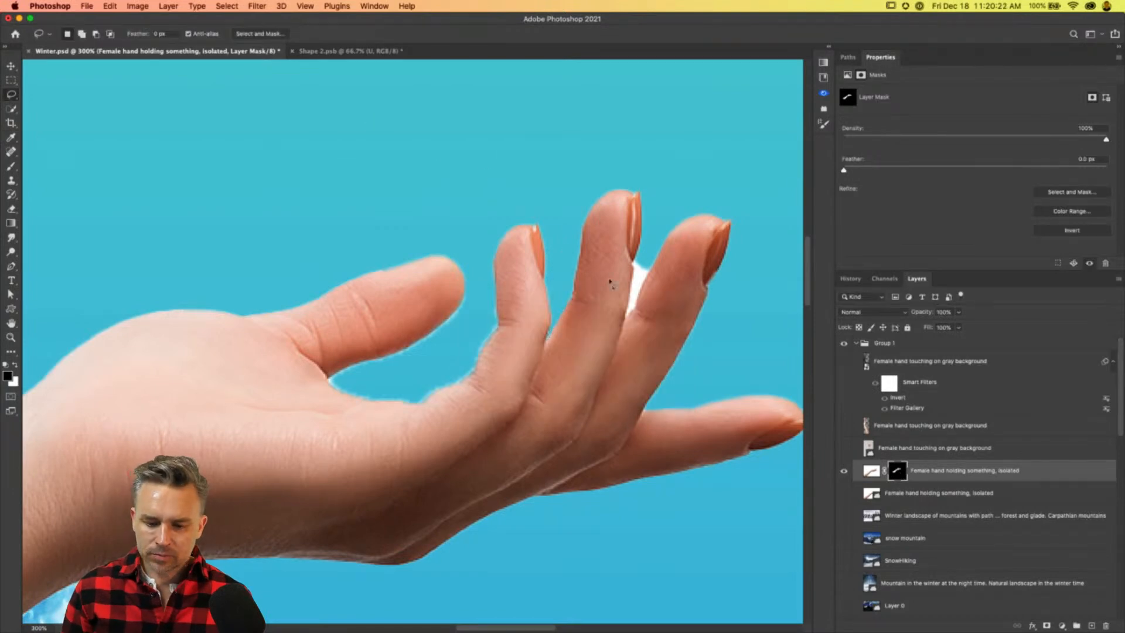
# Lasso the white gap between the middle and ring fingers and mask it out with a black fill.
pyautogui.moveTo(640, 246); pyautogui.dragTo(628, 318)
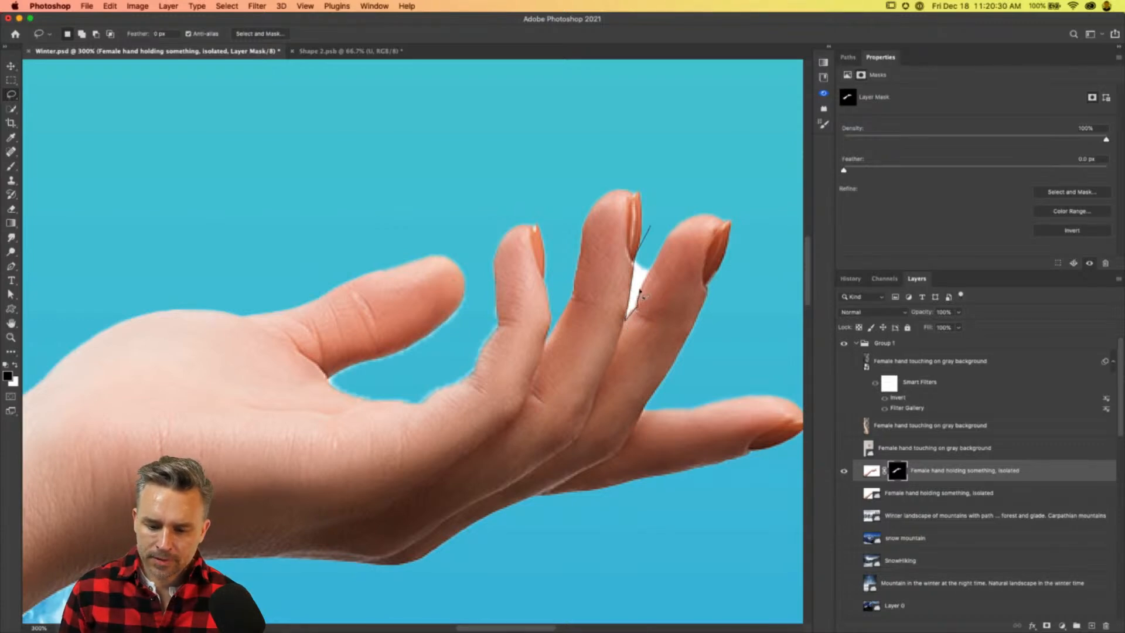
pyautogui.moveTo(655, 212); pyautogui.dragTo(655, 213)
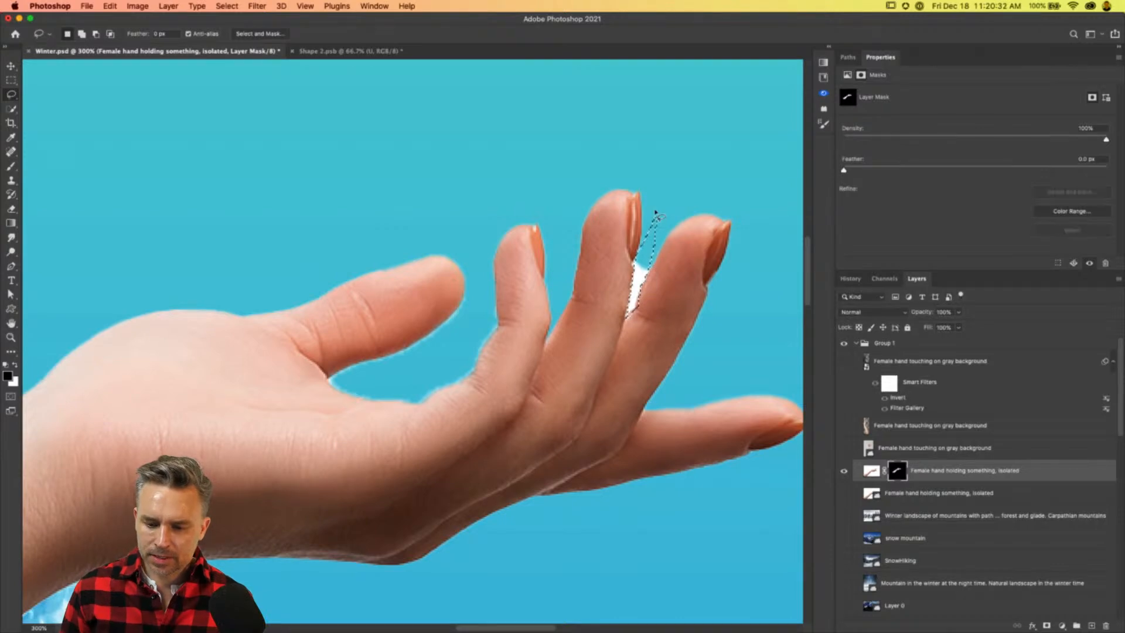
pyautogui.hotkey('shift', 'BackSpace')
pyautogui.press('Return')
pyautogui.press('super+d')
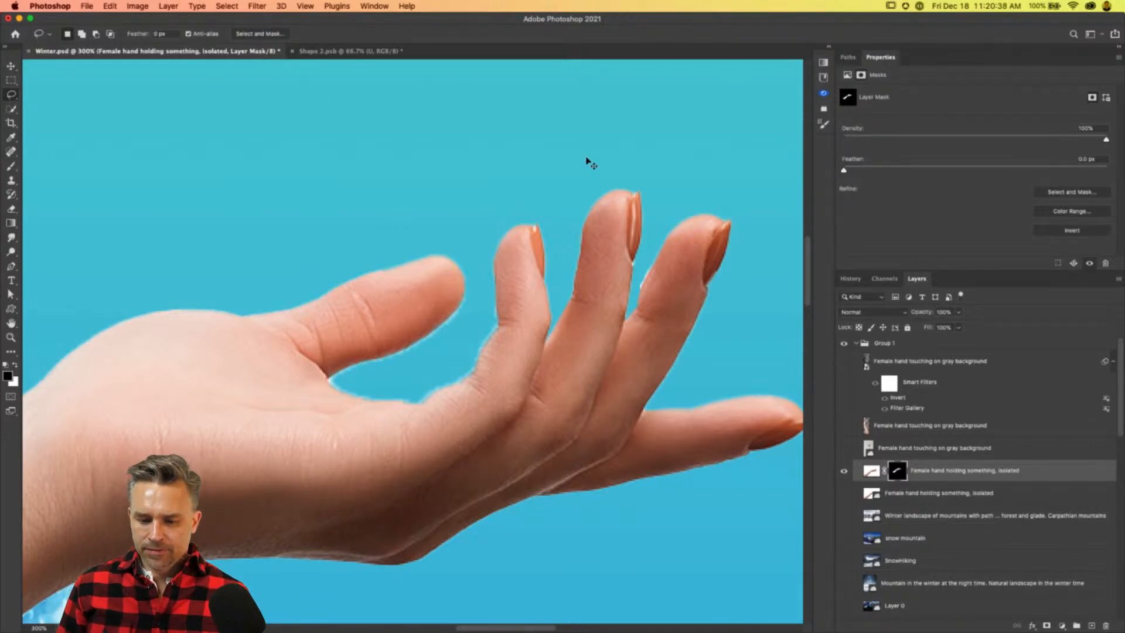
# Refine the hand's mask in Select and Mask with Shift Edge at -19%, output to a new layer with layer mask.
pyautogui.press('super+1')
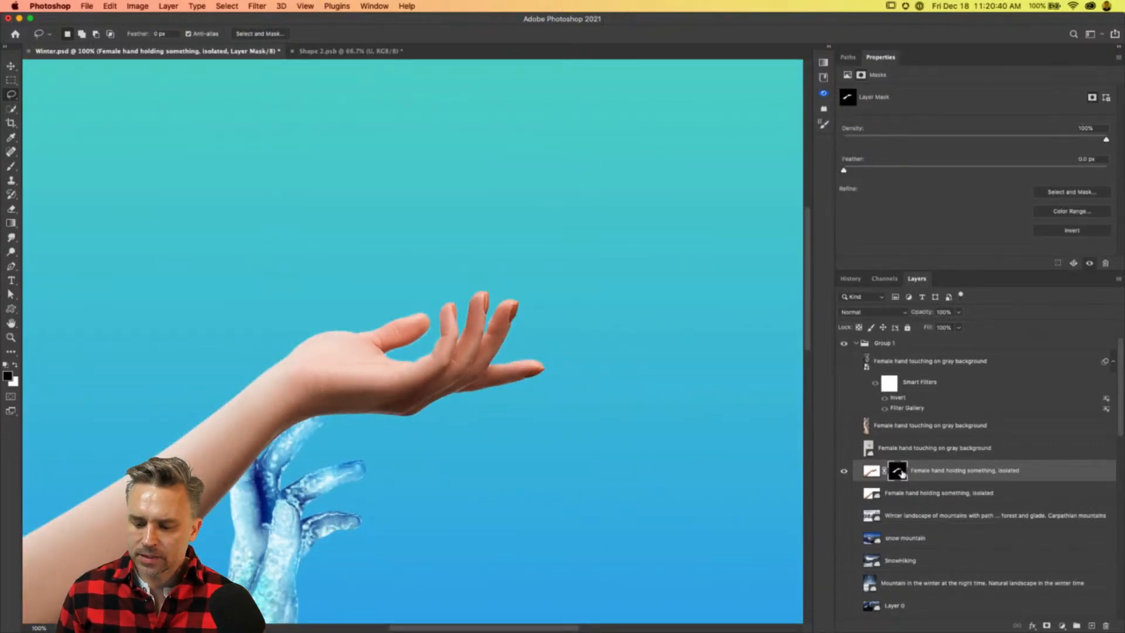
pyautogui.doubleClick(898, 471)
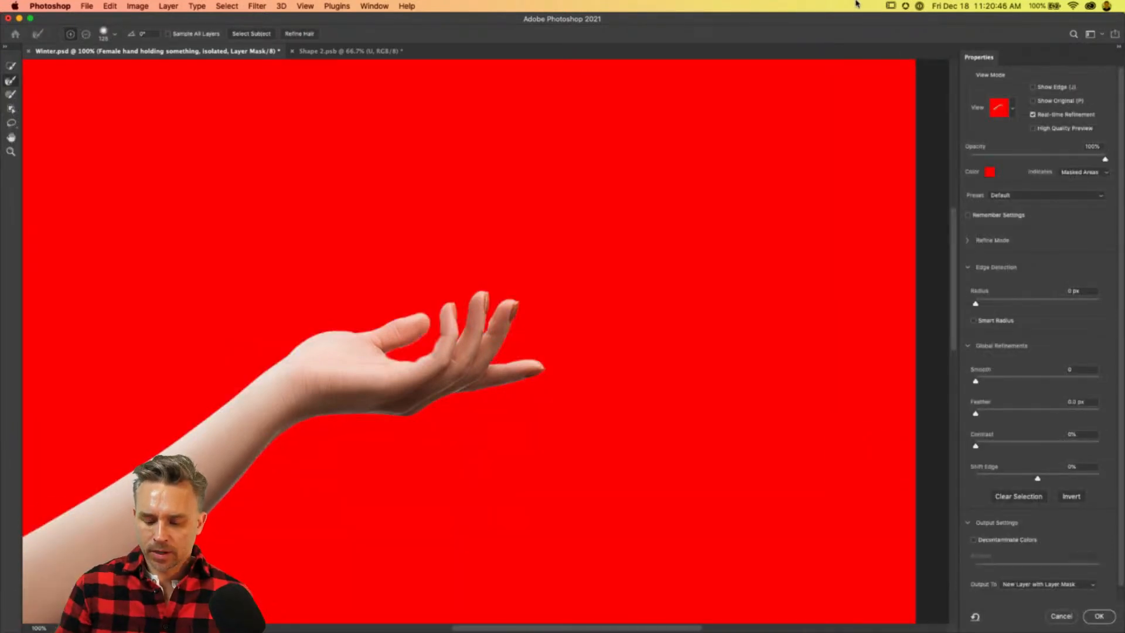
pyautogui.press('super+equal')
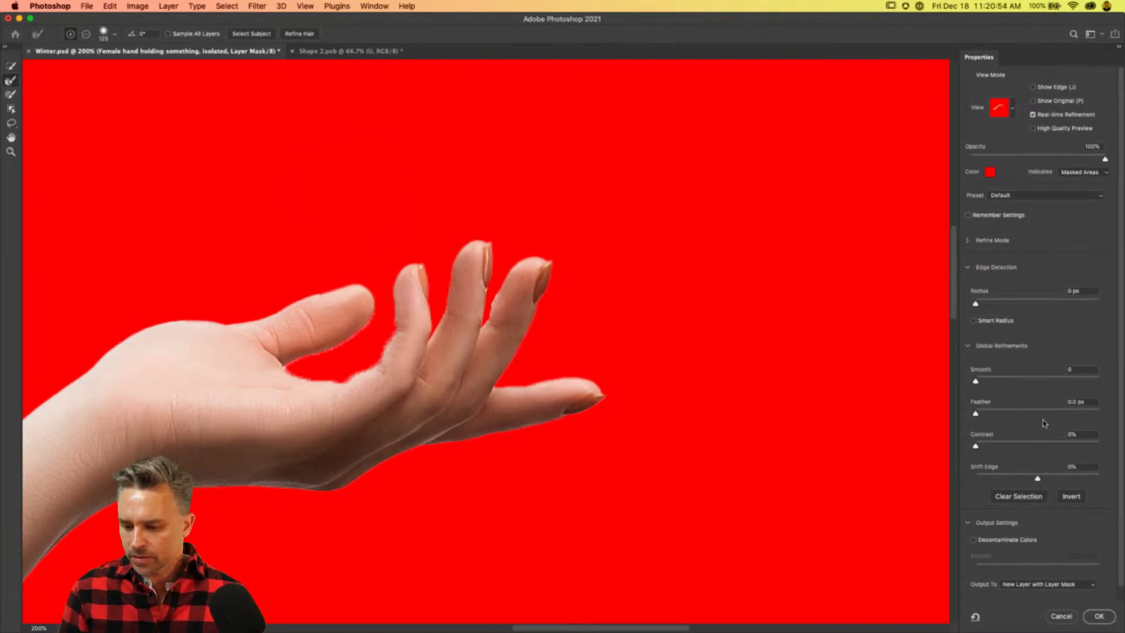
pyautogui.moveTo(1037, 478)
pyautogui.mouseDown()
pyautogui.moveTo(988, 482)
pyautogui.moveTo(1044, 480)
pyautogui.moveTo(1026, 480)
pyautogui.mouseUp()
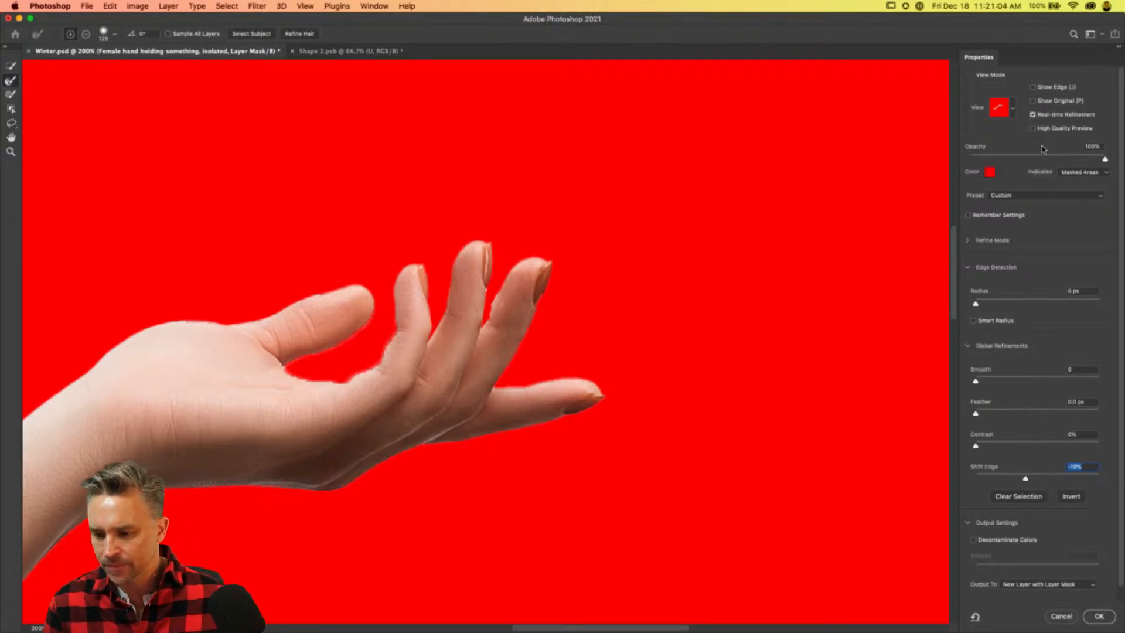
pyautogui.click(1097, 616)
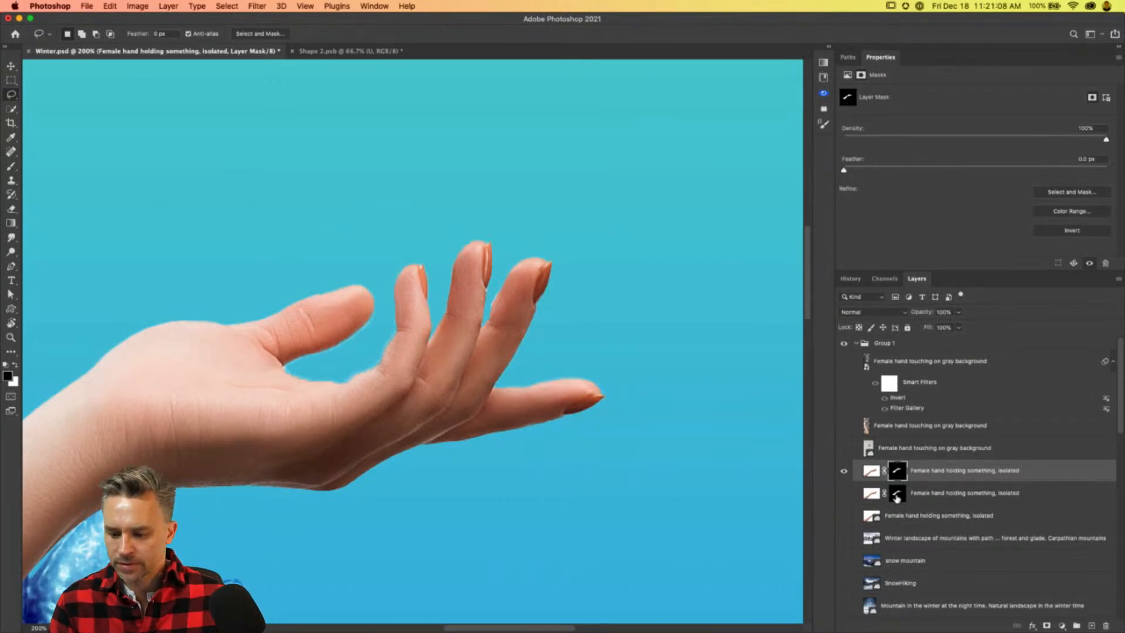
# Convert the refined hand layer to a smart object and move it above Group 1 at the top of the stack.
pyautogui.press('super+shift+o')
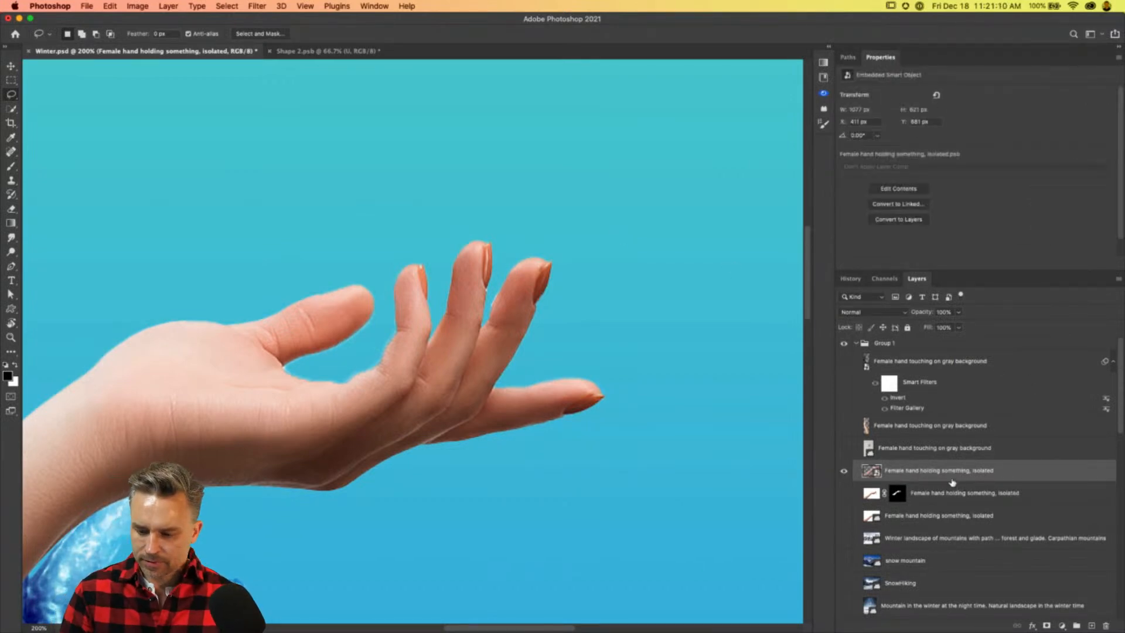
pyautogui.moveTo(914, 469); pyautogui.dragTo(908, 340)
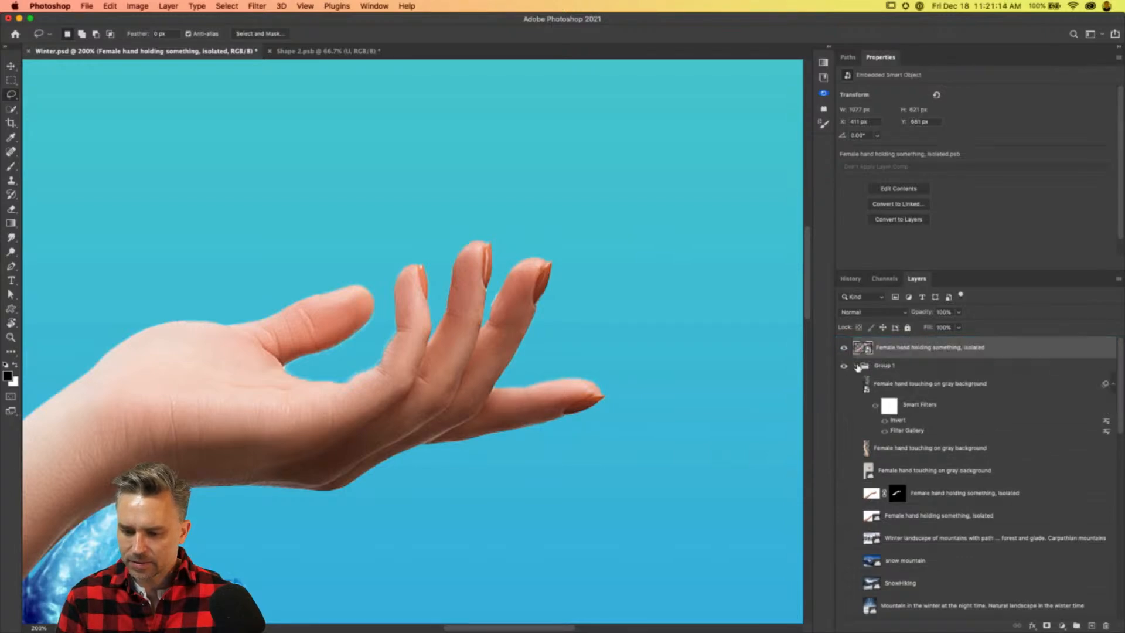
pyautogui.click(856, 366)
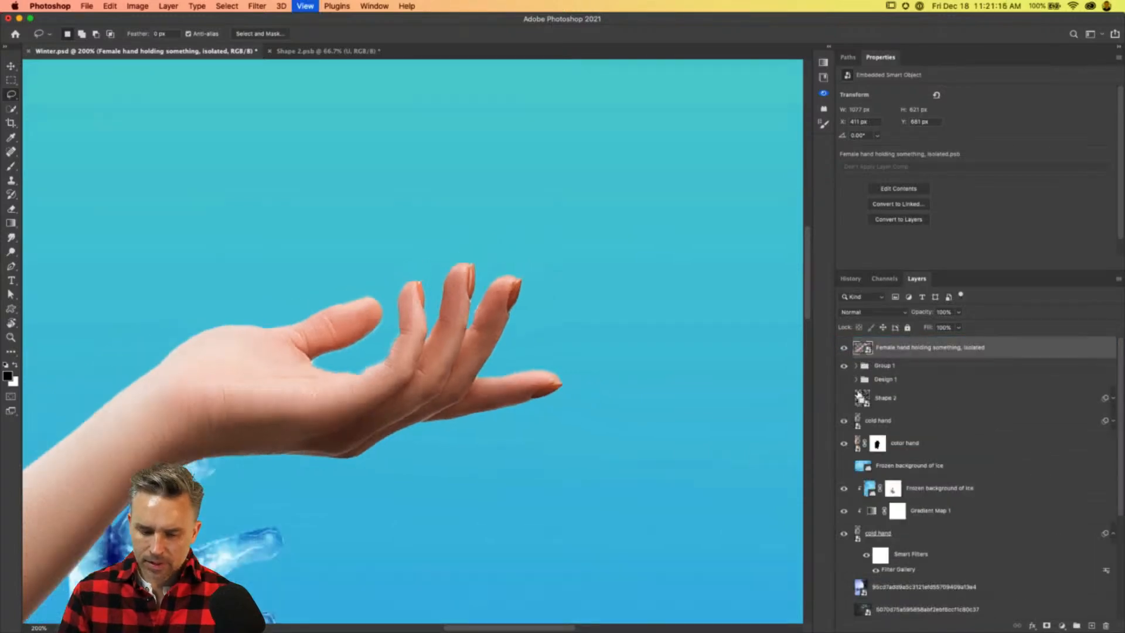
# Rotate the new hand 120°, flip it horizontally and place it reaching down from the canvas's upper edge toward the icy hand.
pyautogui.press('super+minus')
pyautogui.press('super+minus')
pyautogui.press('super+minus')
pyautogui.moveTo(307, 553); pyautogui.dragTo(380, 448)
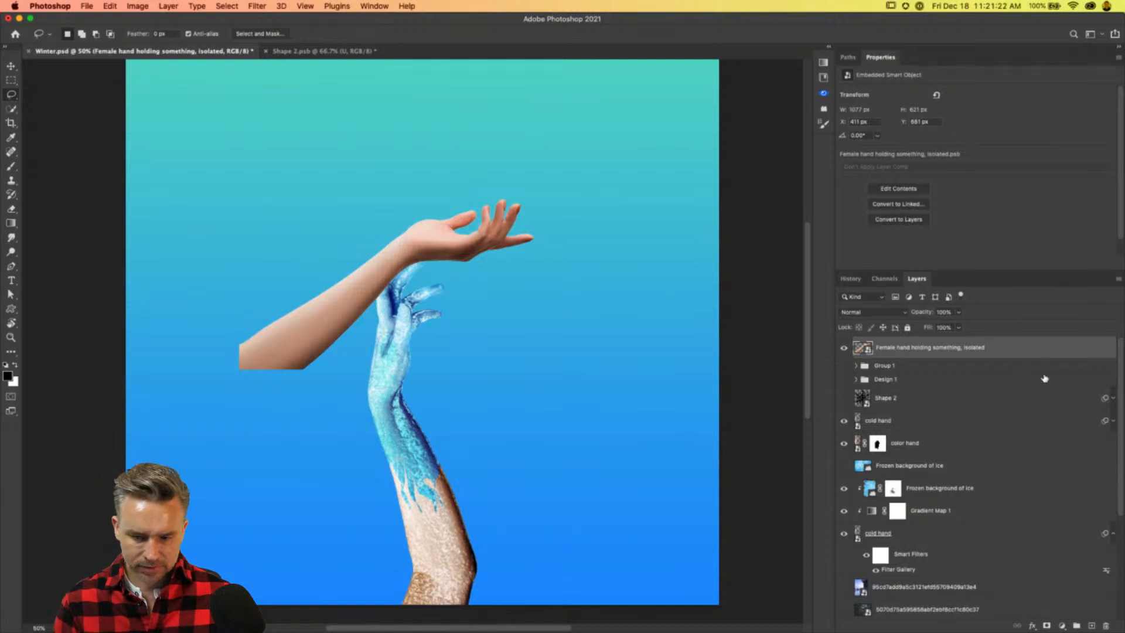
pyautogui.click(11, 65)
pyautogui.press('super+t')
pyautogui.moveTo(204, 205); pyautogui.dragTo(536, 187)
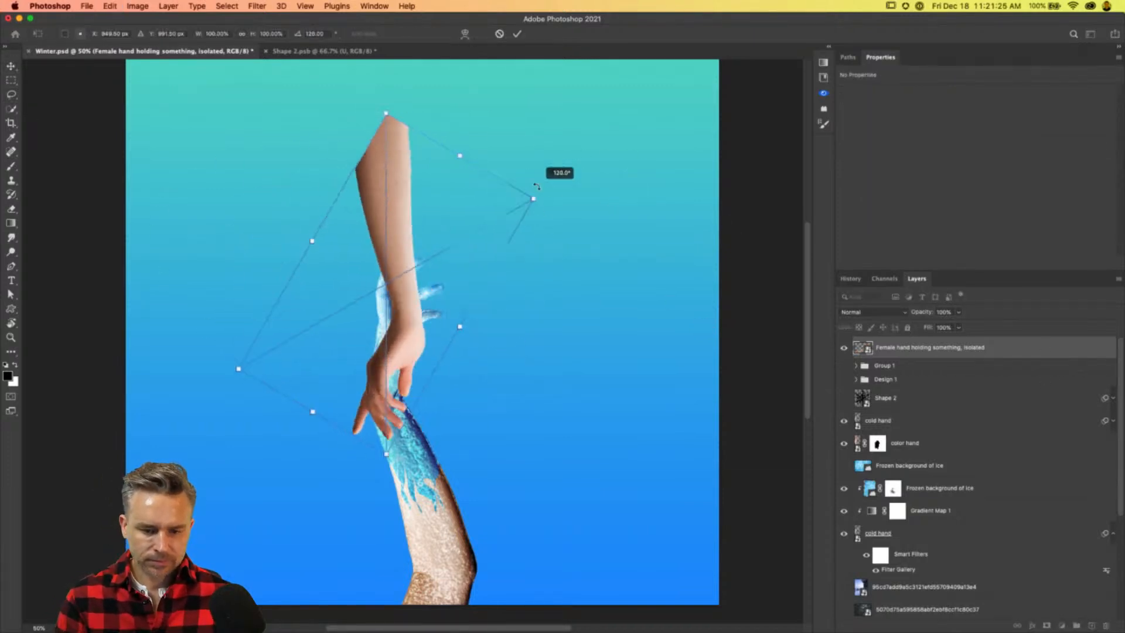
pyautogui.rightClick(400, 306)
pyautogui.click(463, 483)
pyautogui.moveTo(309, 205); pyautogui.dragTo(406, 169)
pyautogui.press('Return')
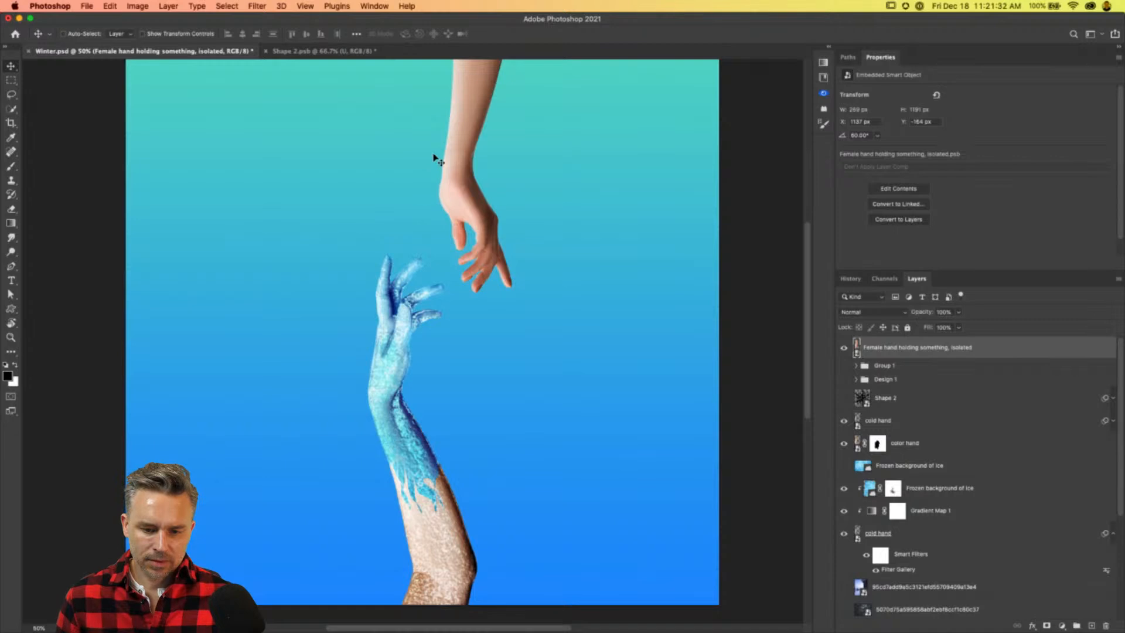
# Move the female hand layer below Shape 2, and rotate it with the icy hand's layers by 90° so the arms reach in horizontally.
pyautogui.moveTo(914, 347); pyautogui.dragTo(916, 409)
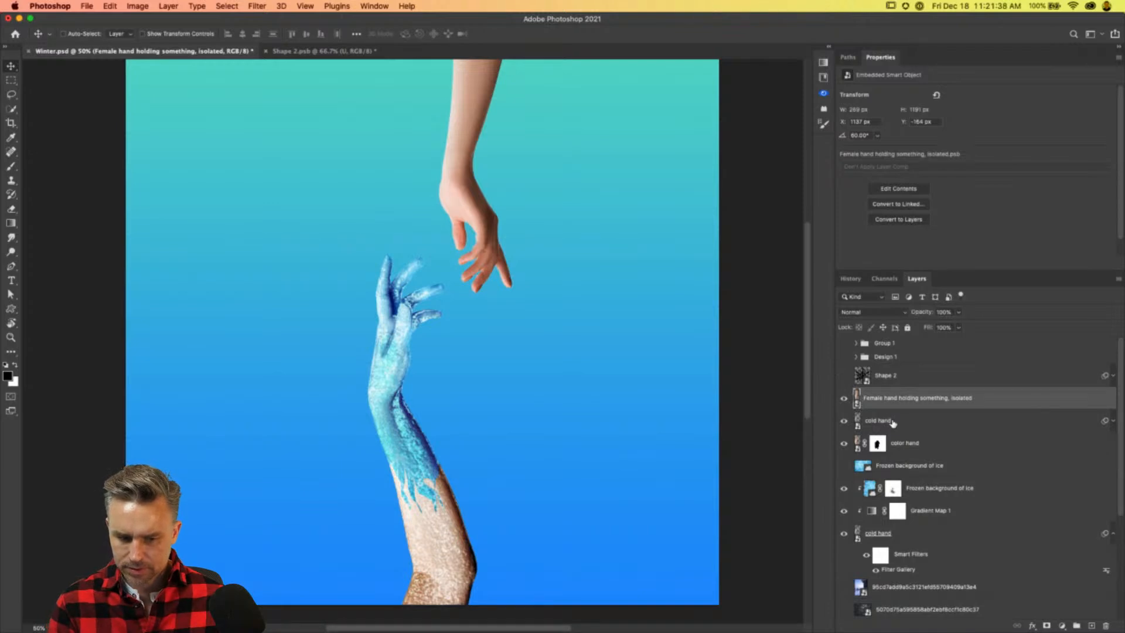
pyautogui.keyDown('shift'); pyautogui.click(931, 536); pyautogui.keyUp('shift')
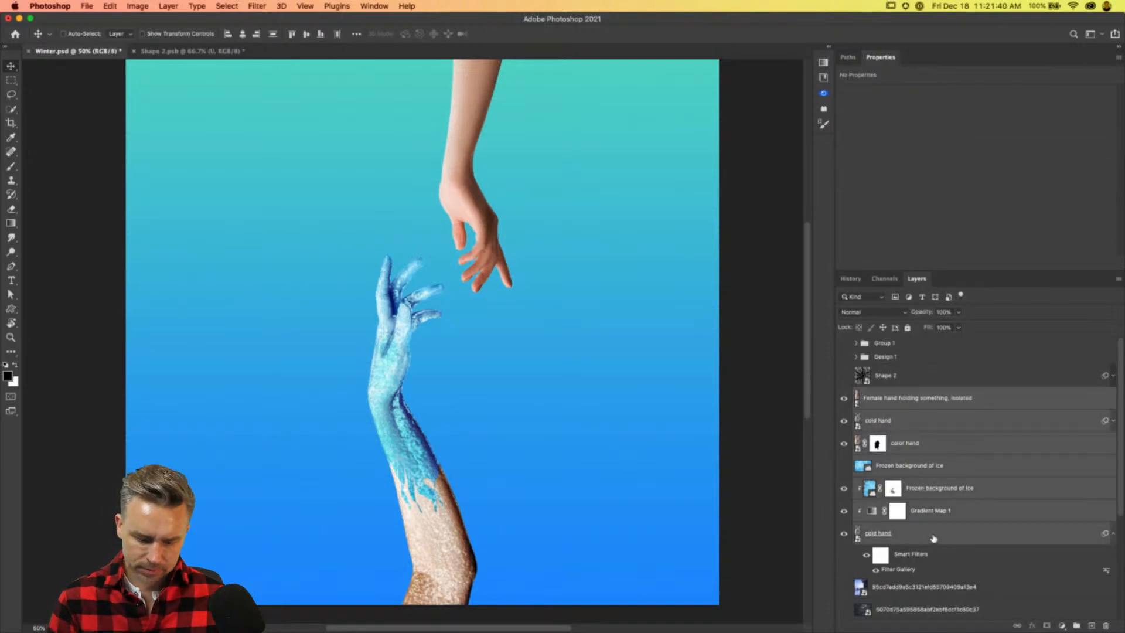
pyautogui.press('super+t')
pyautogui.moveTo(146, 273); pyautogui.dragTo(352, 243)
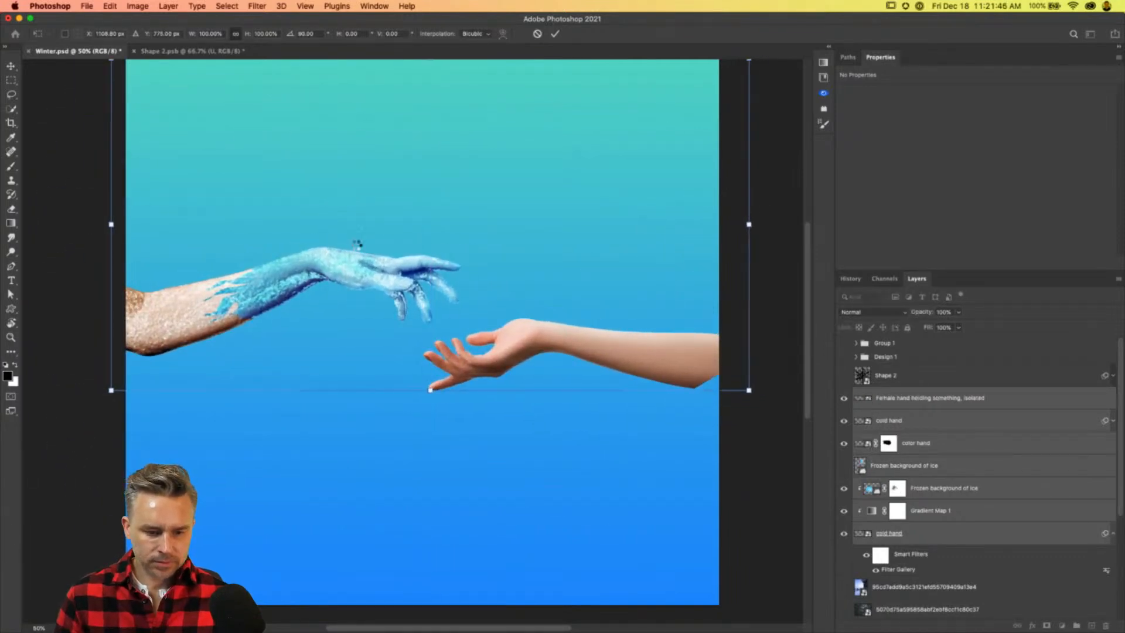
pyautogui.press('Return')
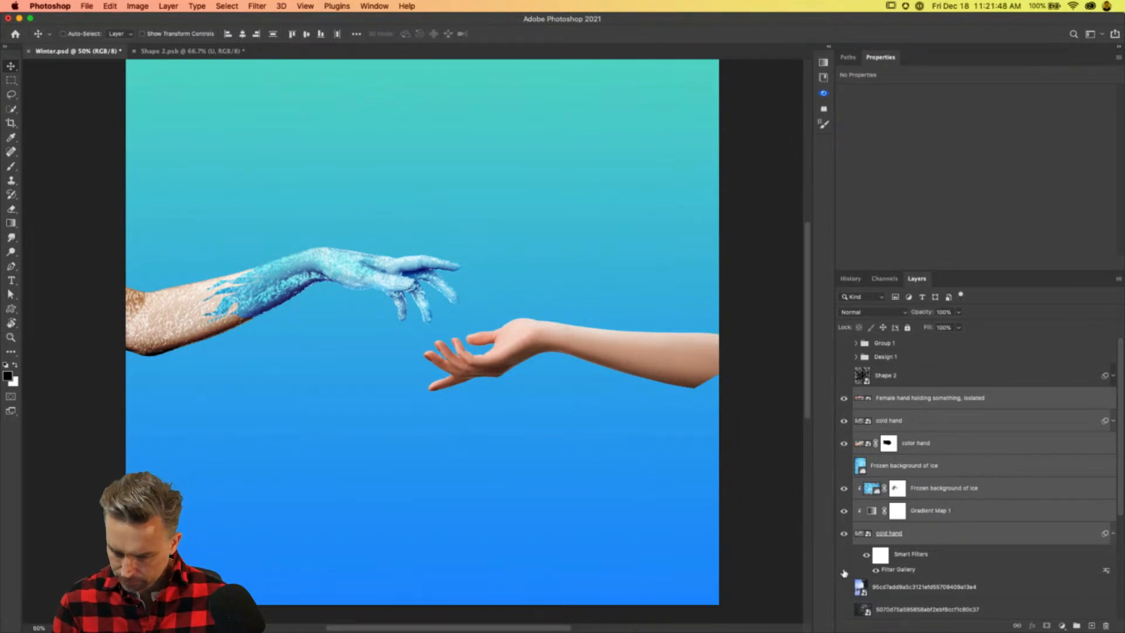
# Toggle the visibility of the lower cold hand, color hand and upper cold hand layers to check what each contributes.
pyautogui.doubleClick(928, 63)
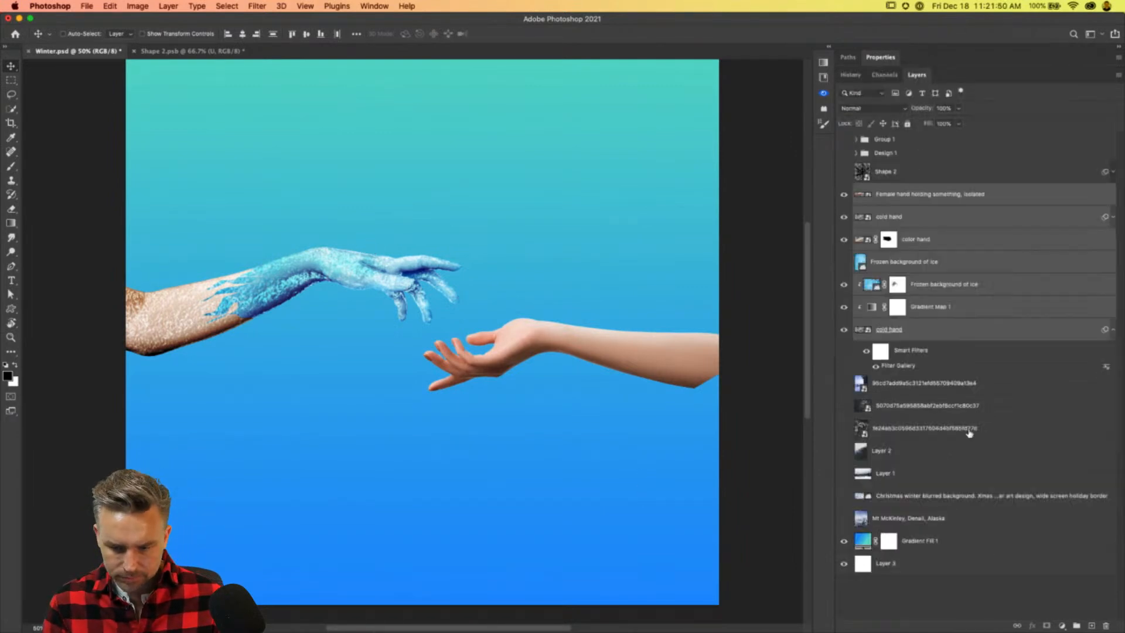
pyautogui.click(898, 330)
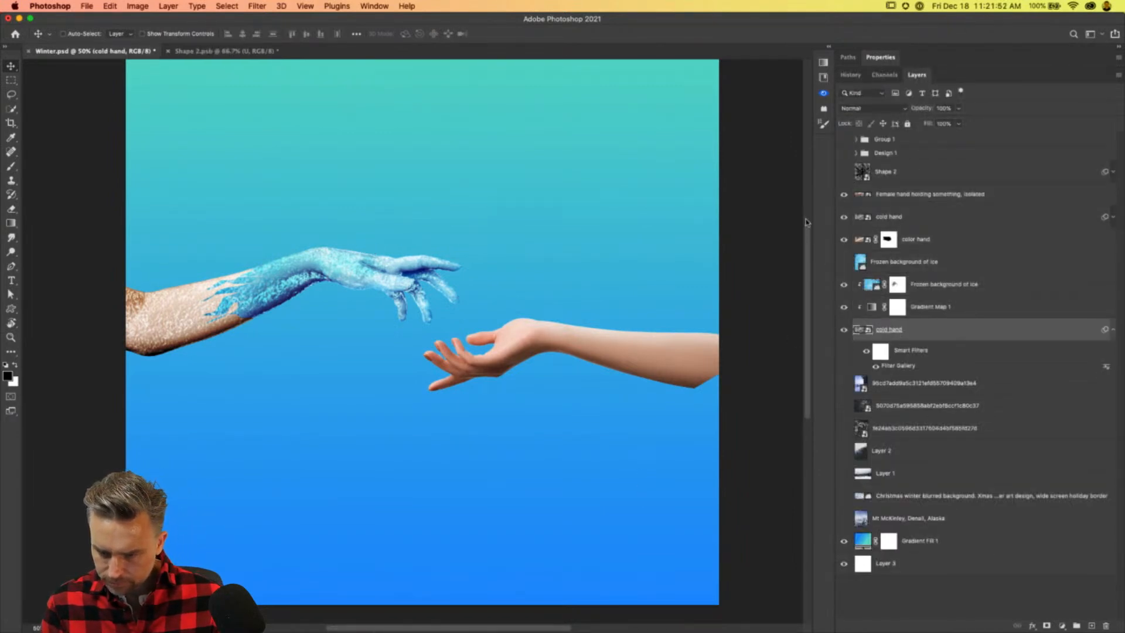
pyautogui.click(844, 329)
pyautogui.click(844, 329)
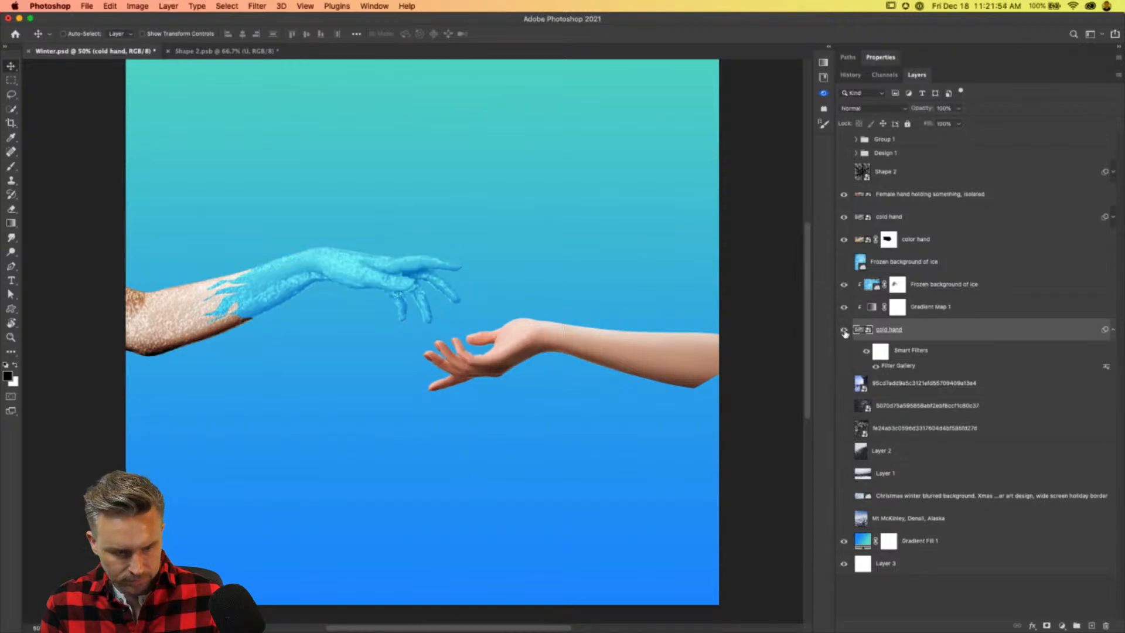
pyautogui.click(844, 240)
pyautogui.click(844, 240)
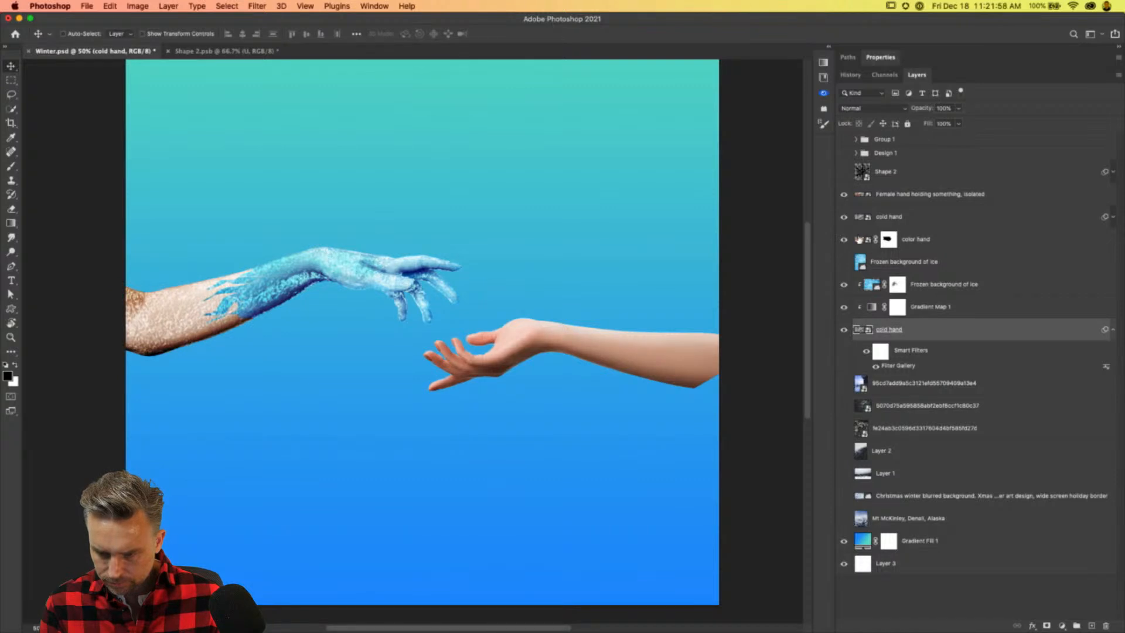
pyautogui.click(844, 216)
pyautogui.click(844, 216)
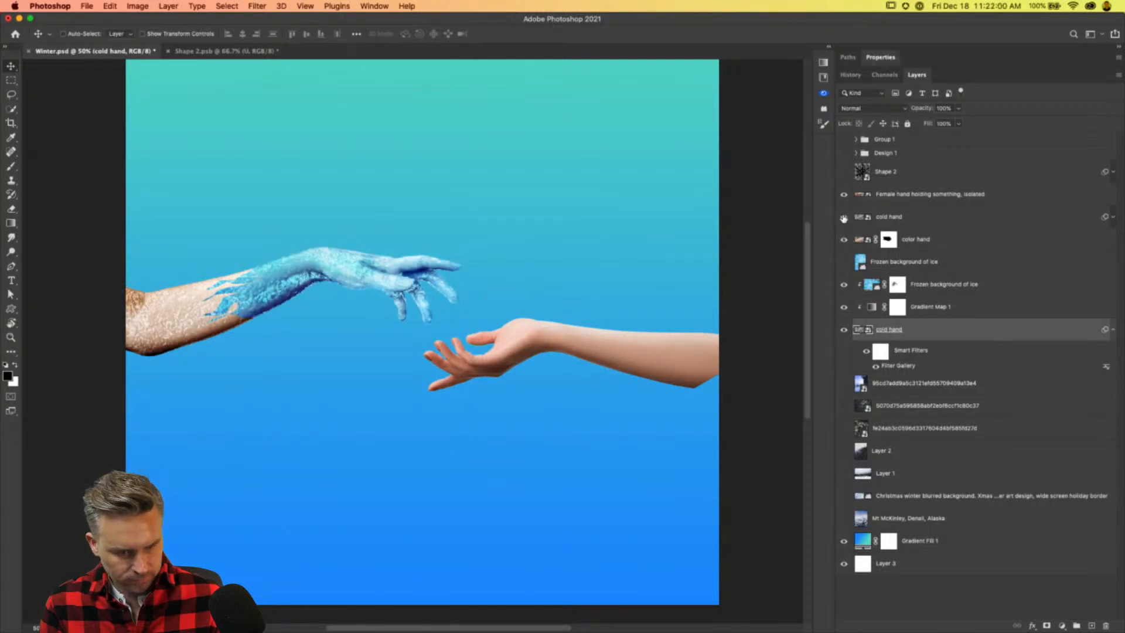
# Move the upper cold hand layer directly above the masked Frozen background of ice layer, clipping it to the lower cold hand.
pyautogui.moveTo(899, 219); pyautogui.dragTo(907, 269)
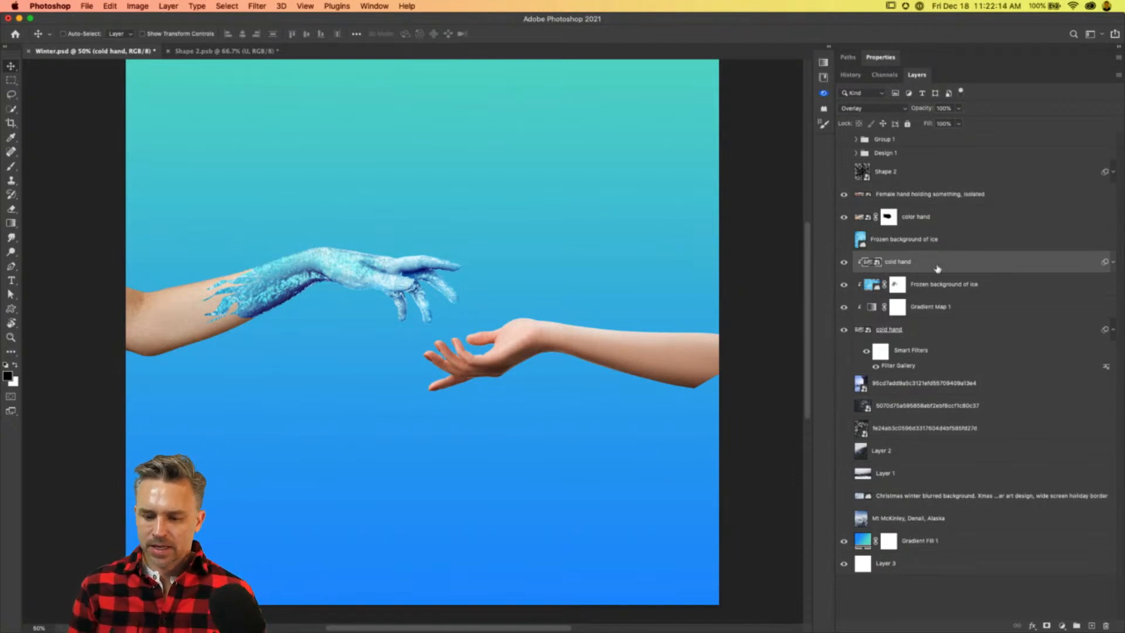
pyautogui.click(920, 222)
pyautogui.click(844, 218)
pyautogui.click(844, 218)
# Select the female hand layer and shift the hand slightly up and to the right, away from the icy fingertips.
pyautogui.click(844, 194)
pyautogui.click(844, 194)
pyautogui.click(896, 196)
pyautogui.moveTo(487, 290); pyautogui.dragTo(530, 273)
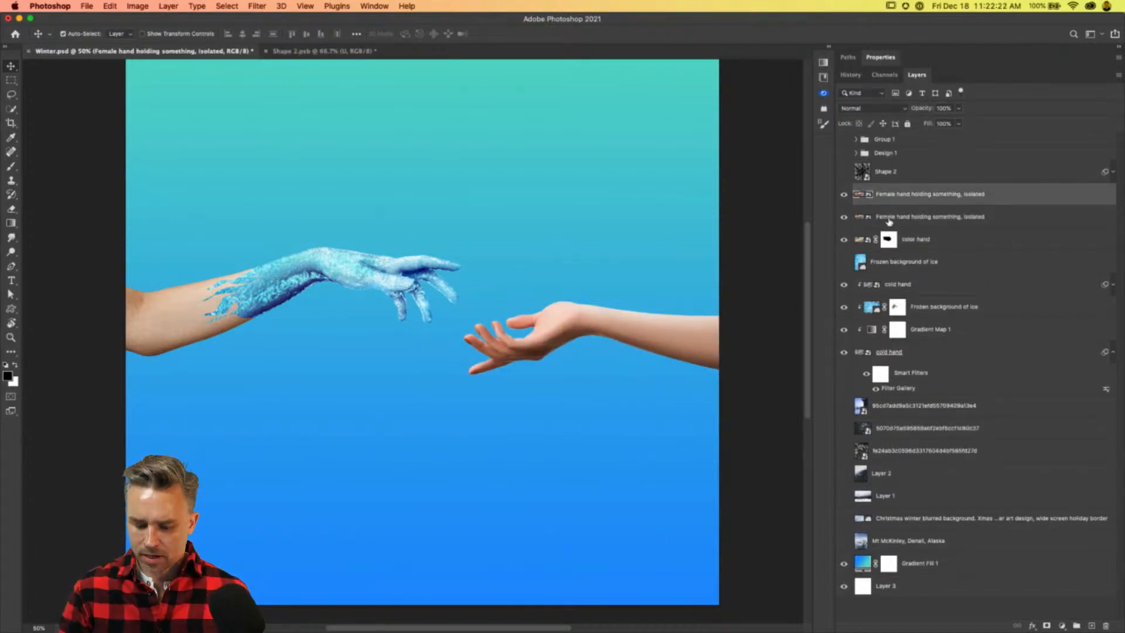
# Darken the female hand's shadows with Levels, setting the black input level to 52.
pyautogui.press('super+l')
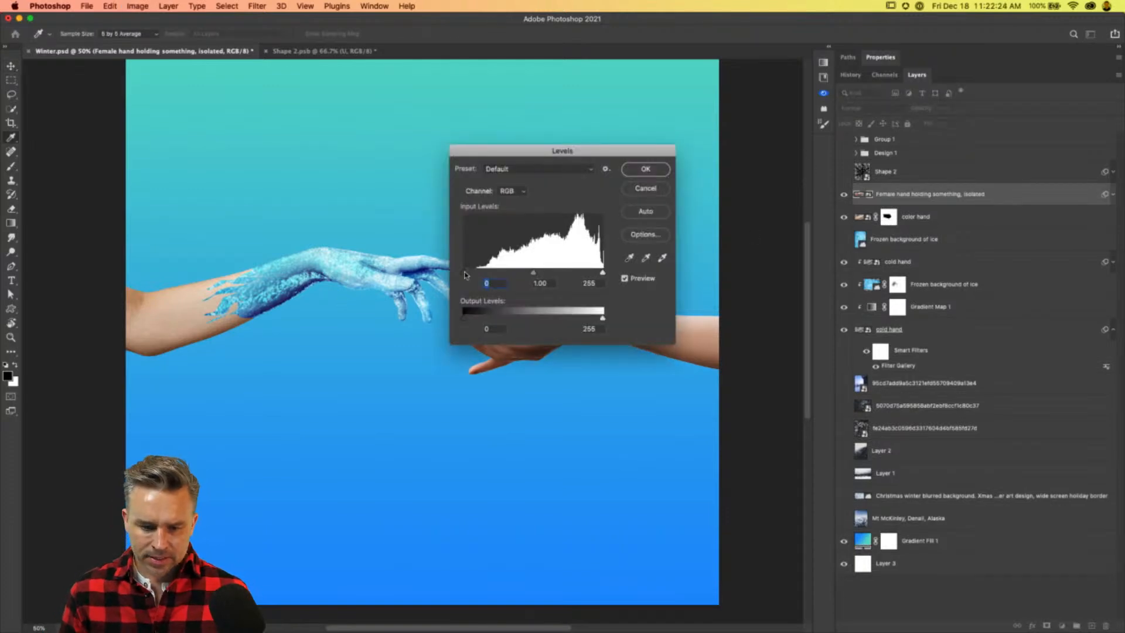
pyautogui.moveTo(466, 273); pyautogui.dragTo(494, 279)
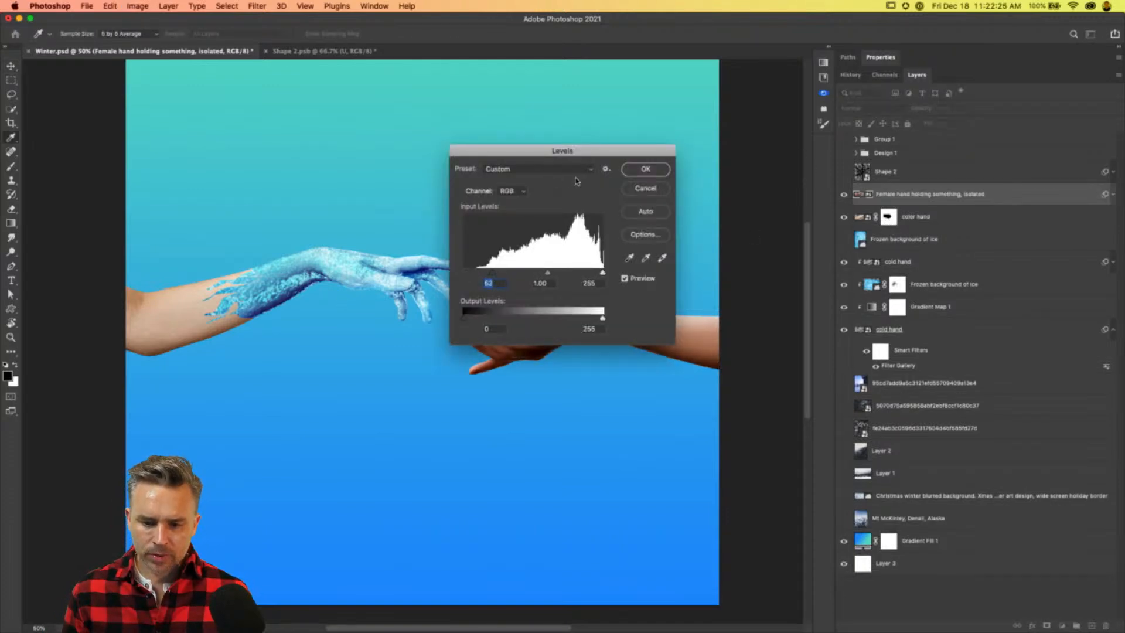
pyautogui.click(639, 171)
# Add a Photo Filter adjustment layer above the female hand using Cooling Filter (80).
pyautogui.click(1060, 626)
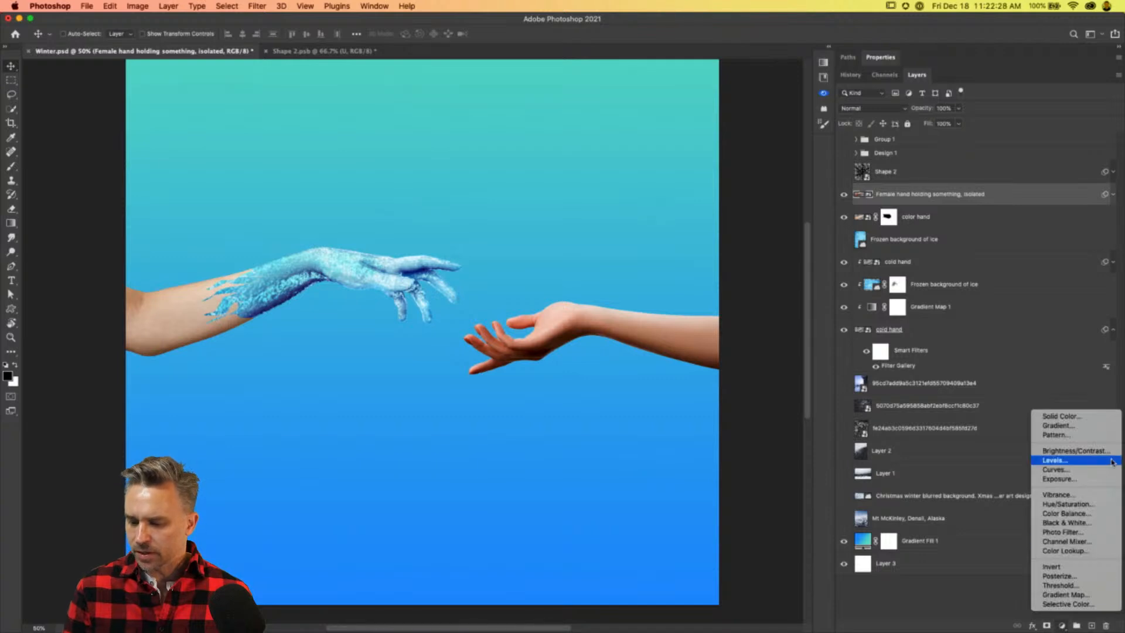
pyautogui.click(1097, 537)
pyautogui.click(884, 95)
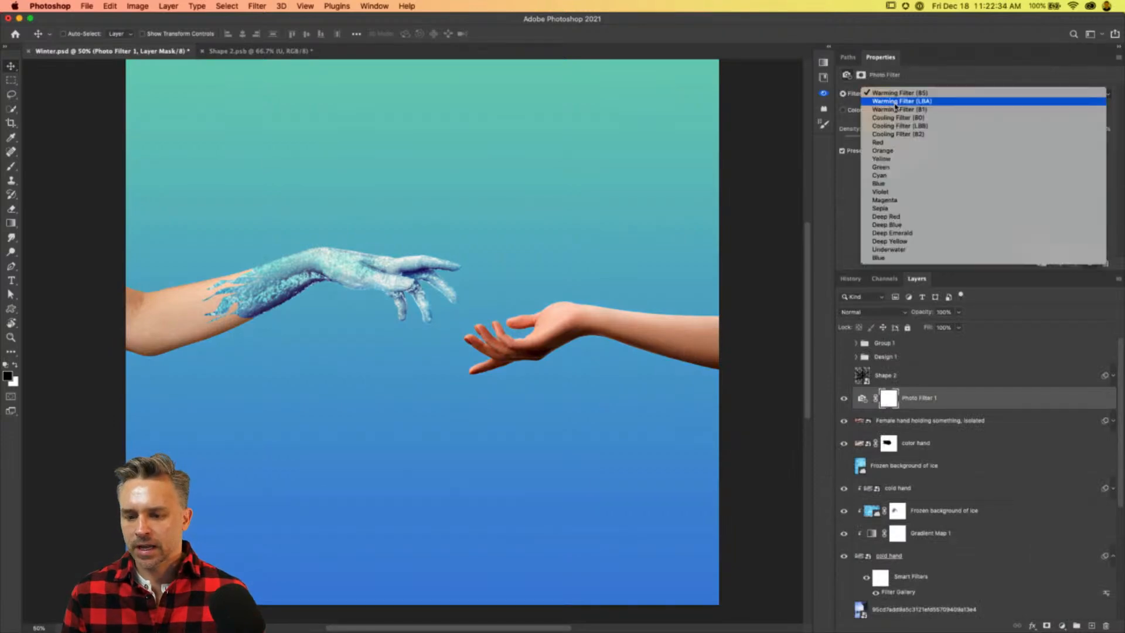
pyautogui.click(905, 117)
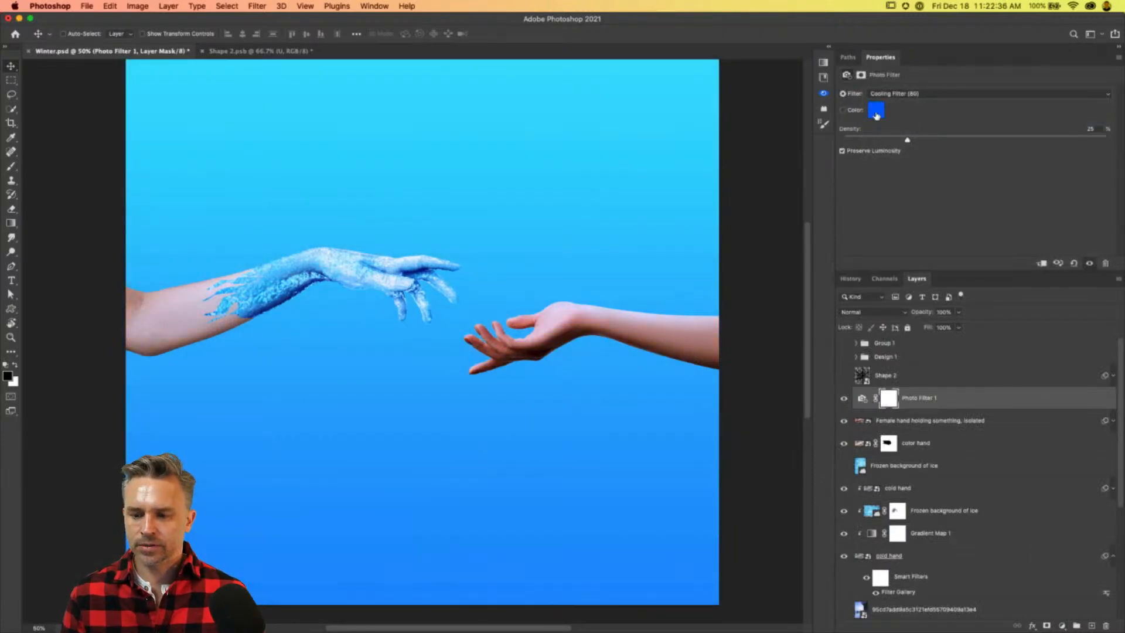
# Switch the Photo Filter to a custom color and set it to a dark blue.
pyautogui.click(845, 111)
pyautogui.click(876, 110)
pyautogui.click(481, 240)
pyautogui.press('Return')
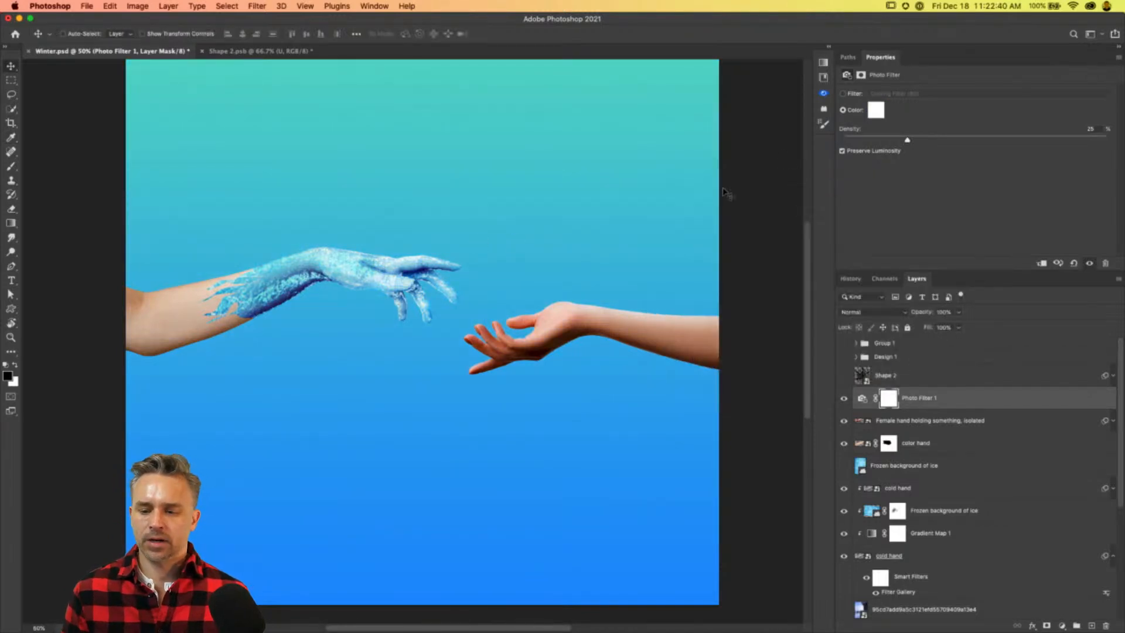
pyautogui.click(875, 110)
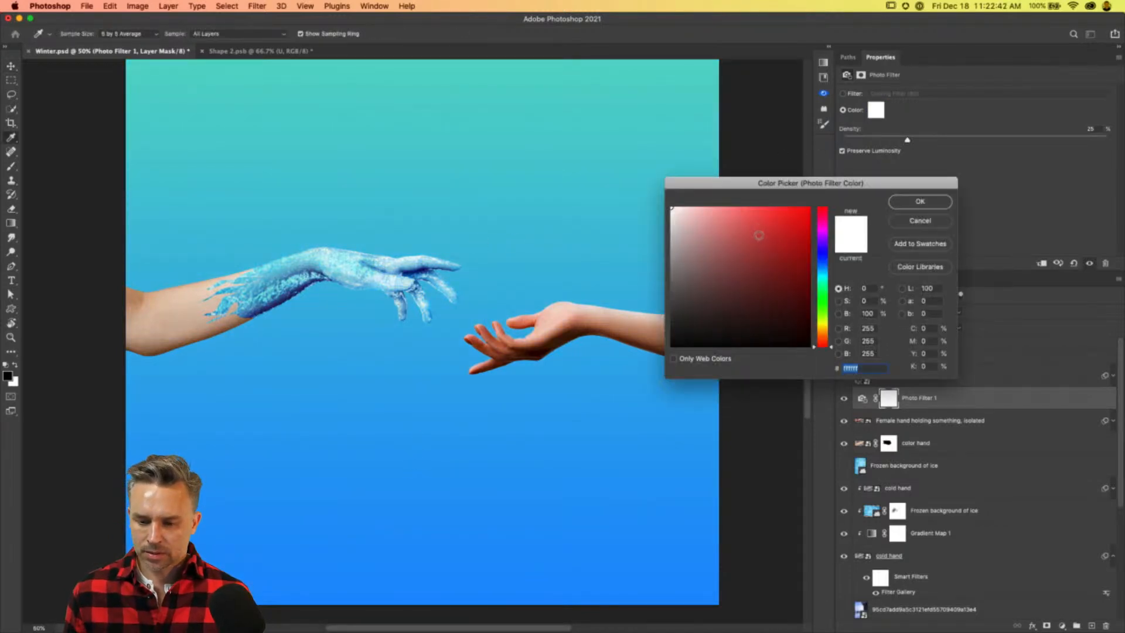
pyautogui.click(810, 260)
pyautogui.click(820, 264)
pyautogui.moveTo(821, 265); pyautogui.dragTo(820, 273)
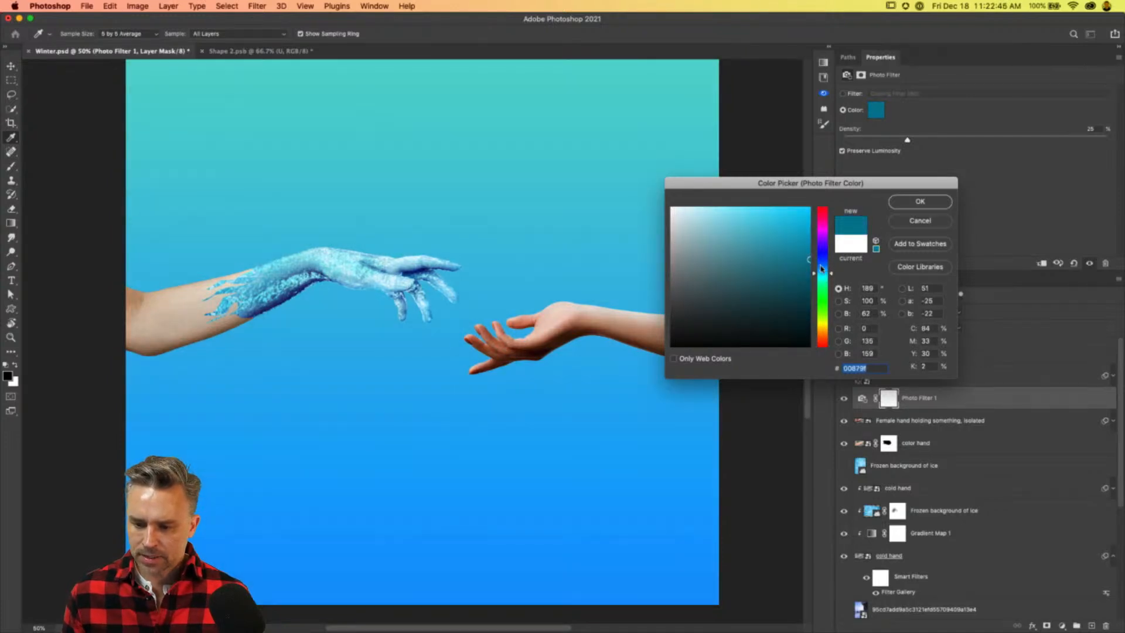
pyautogui.click(821, 268)
pyautogui.press('Return')
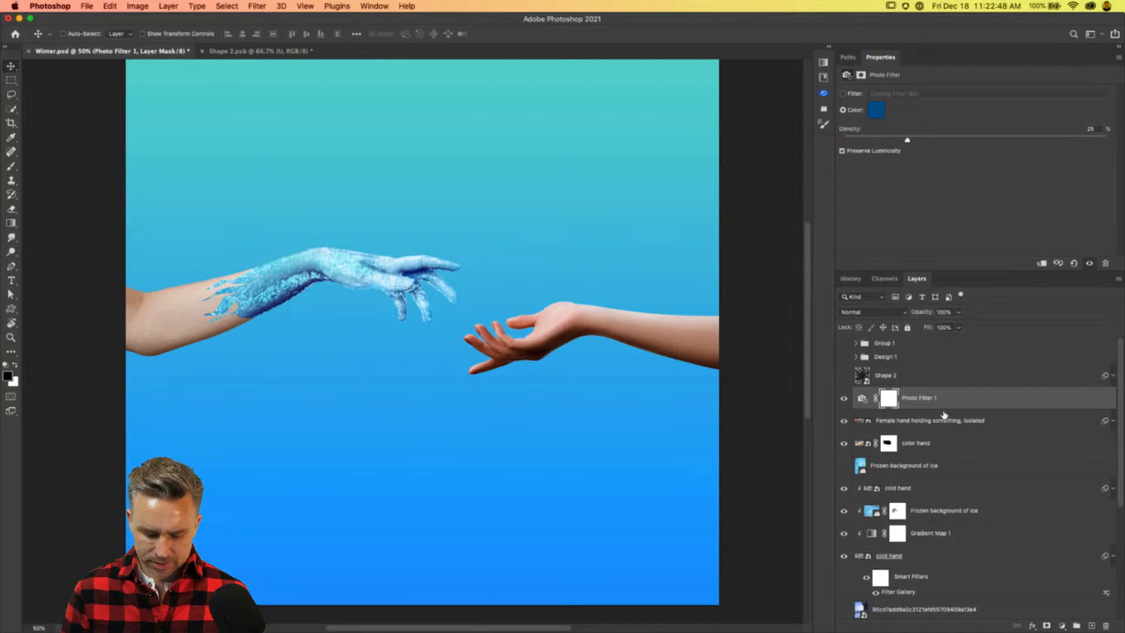
# Clip the Photo Filter to the female hand layer and raise its density to 77%.
pyautogui.keyDown('alt'); pyautogui.click(944, 408); pyautogui.keyUp('alt')
pyautogui.click(843, 400)
pyautogui.click(843, 400)
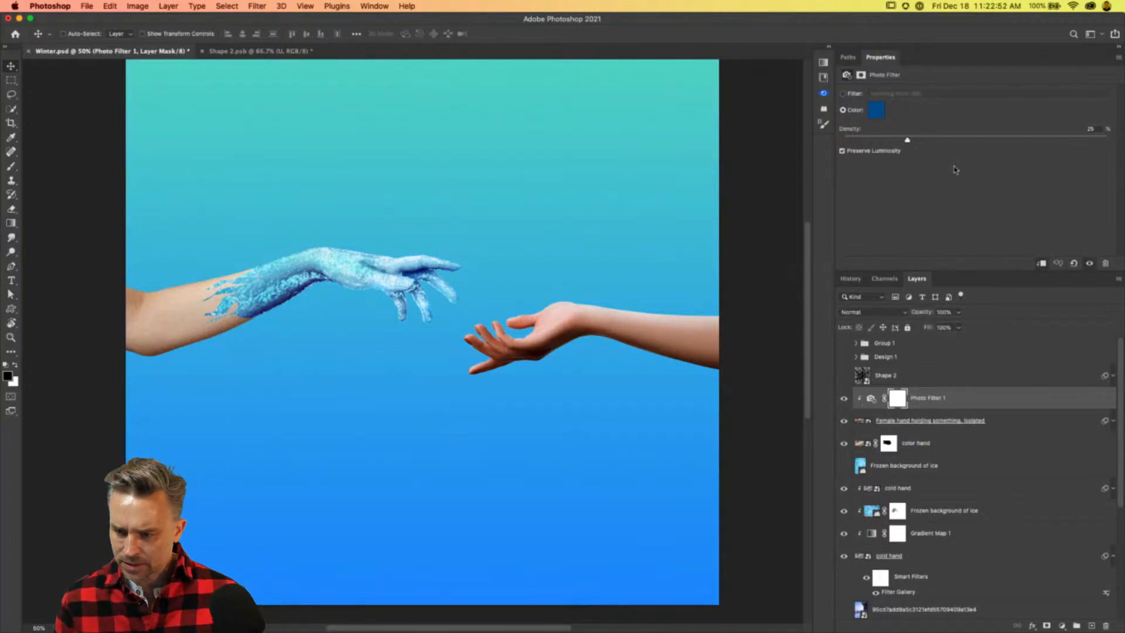
pyautogui.moveTo(1011, 140); pyautogui.dragTo(1039, 140)
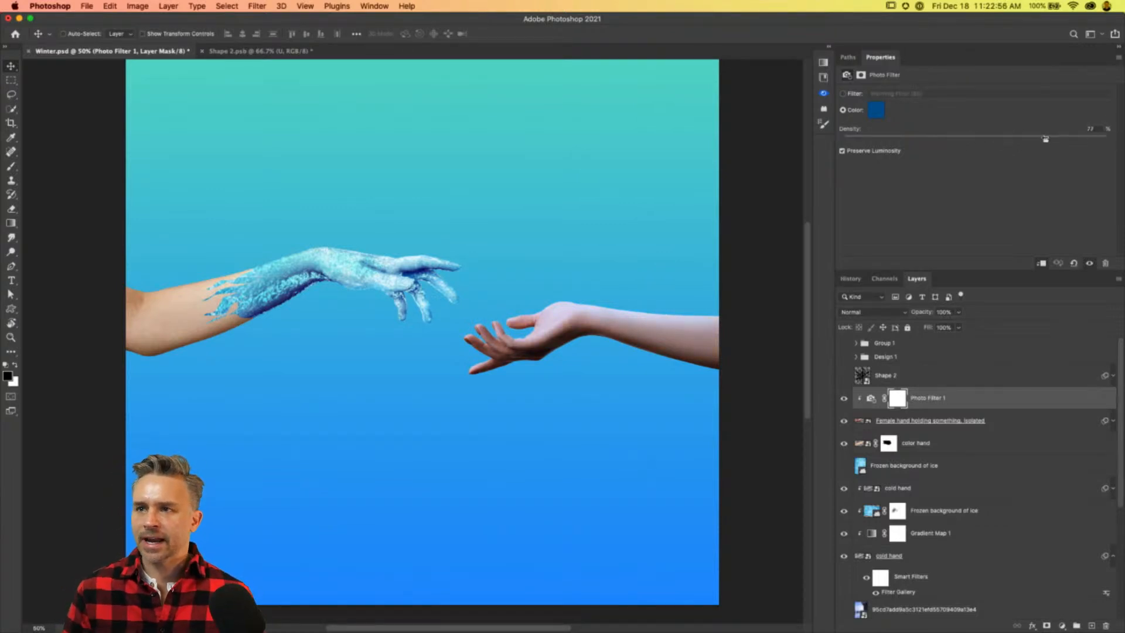
# Copy the Photo Filter above the color hand layer, clipped to it, and compare both filters on and off.
pyautogui.press('super+2')
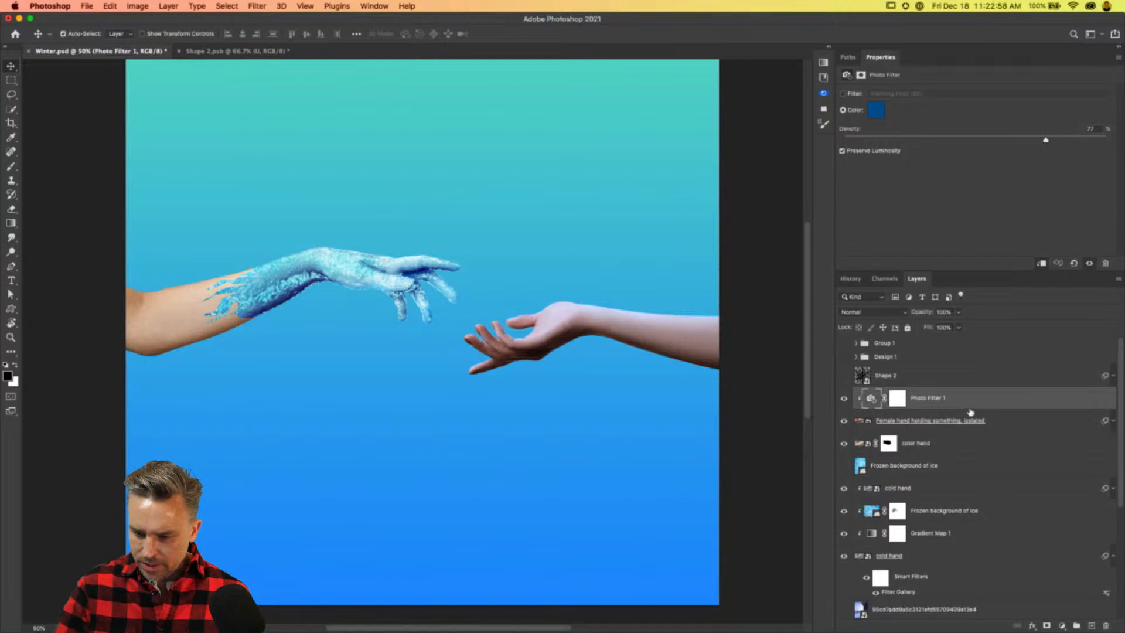
pyautogui.moveTo(943, 405); pyautogui.dragTo(947, 450)
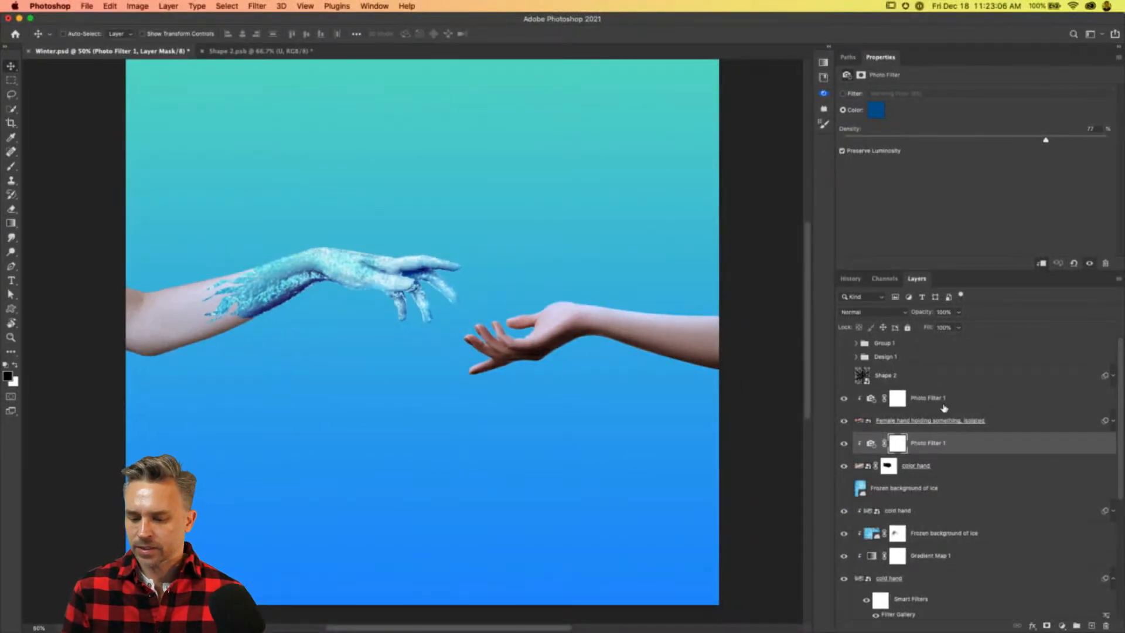
pyautogui.click(843, 446)
pyautogui.click(842, 444)
pyautogui.click(929, 403)
pyautogui.click(844, 398)
pyautogui.click(844, 399)
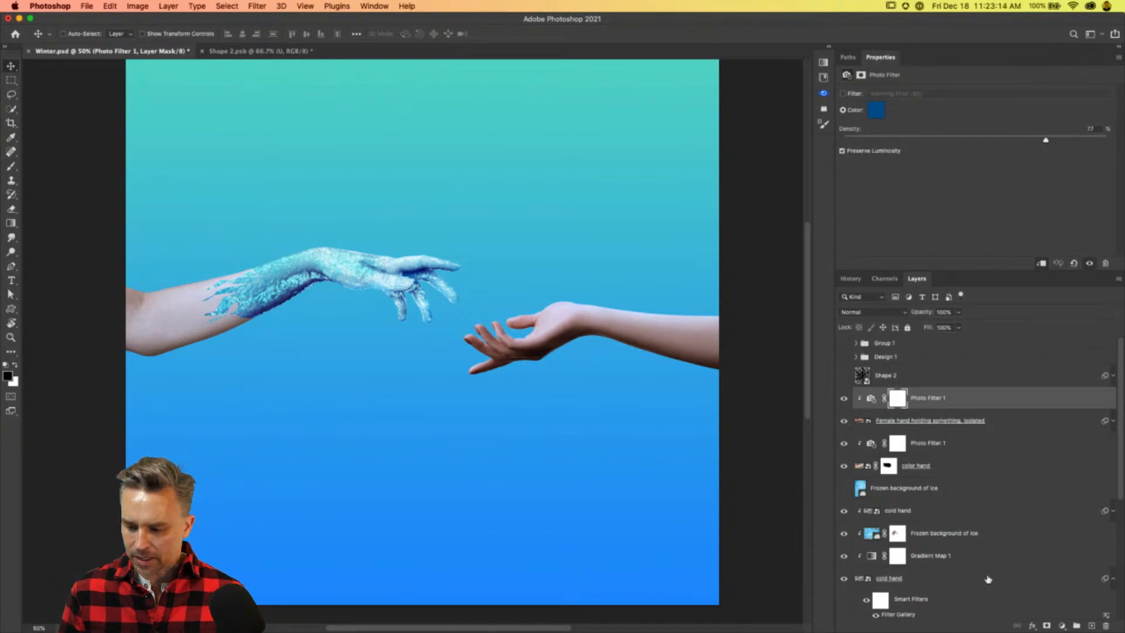
# On a new layer, start a Pen shape on the female hand, running from the palm edge to the fingertip nearest the thumb.
pyautogui.click(1091, 625)
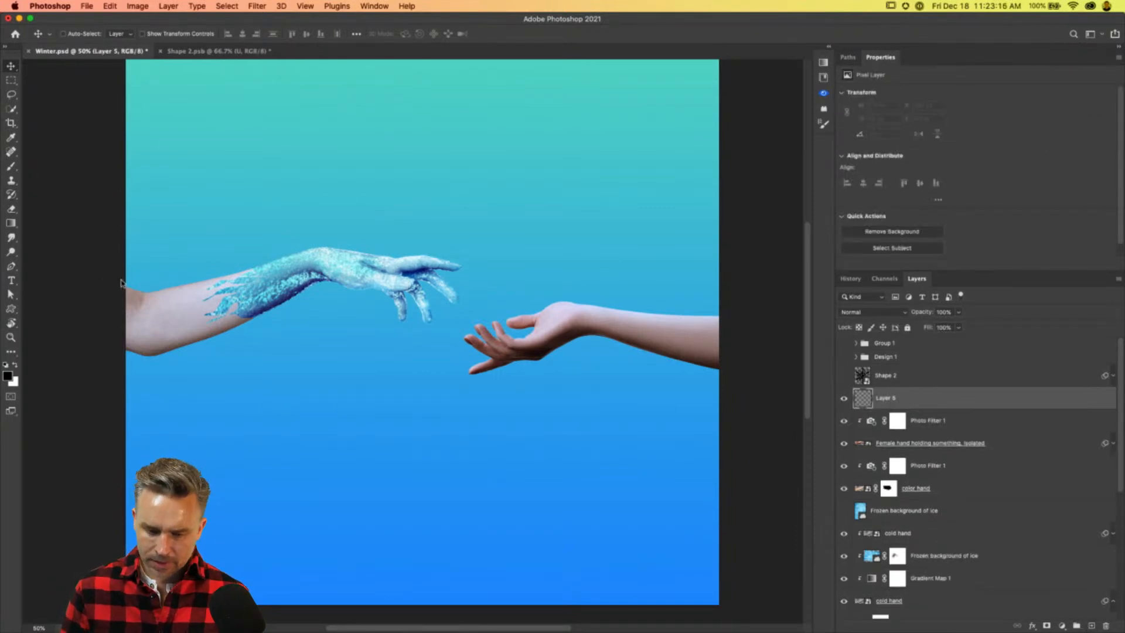
pyautogui.press('p')
pyautogui.press('super+plus')
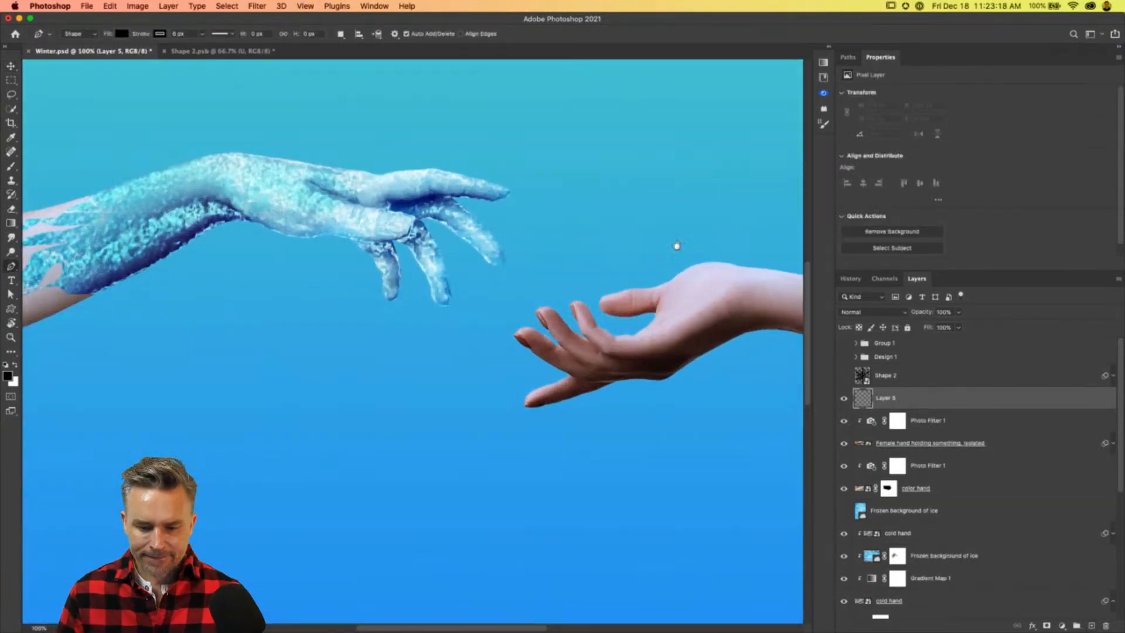
pyautogui.press('super+plus')
pyautogui.click(517, 402)
pyautogui.click(487, 422)
pyautogui.click(463, 437)
pyautogui.click(434, 412)
pyautogui.click(412, 392)
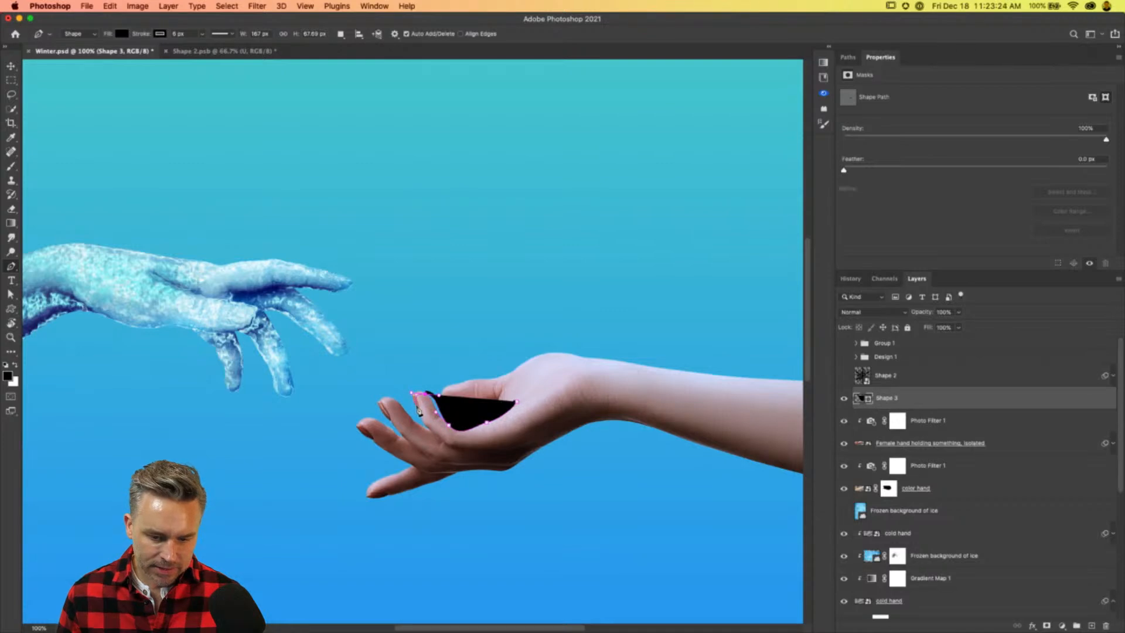
# Continue the shape's outline over the next two fingertips and set its fill to none, keeping the black stroke.
pyautogui.click(410, 419)
pyautogui.click(396, 400)
pyautogui.click(380, 400)
pyautogui.click(396, 430)
pyautogui.click(352, 429)
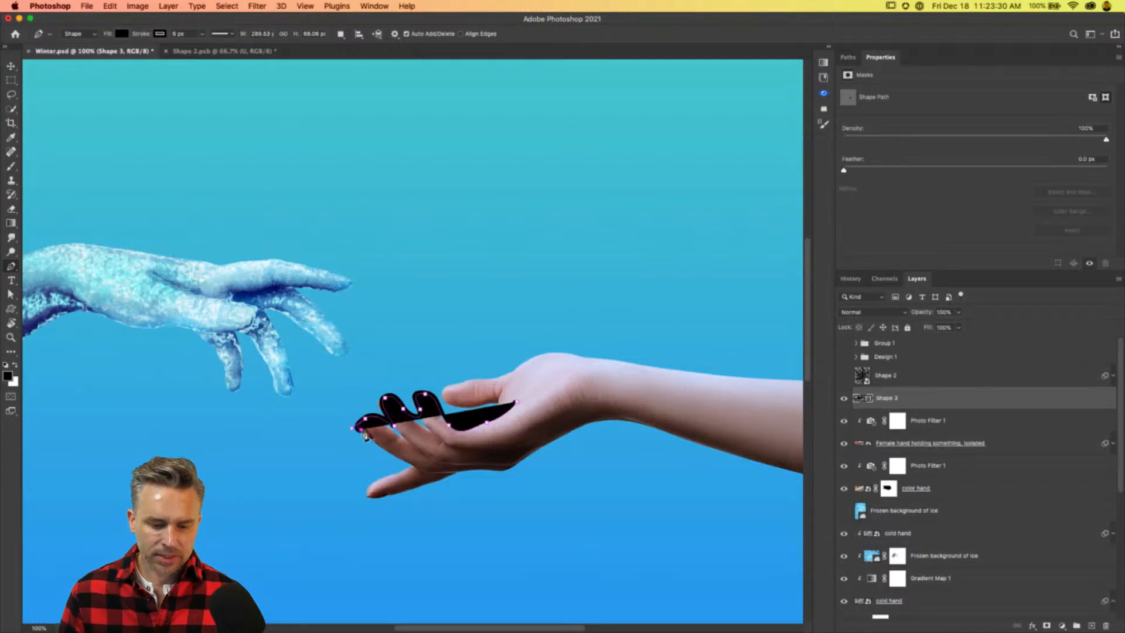
pyautogui.click(122, 33)
pyautogui.click(57, 55)
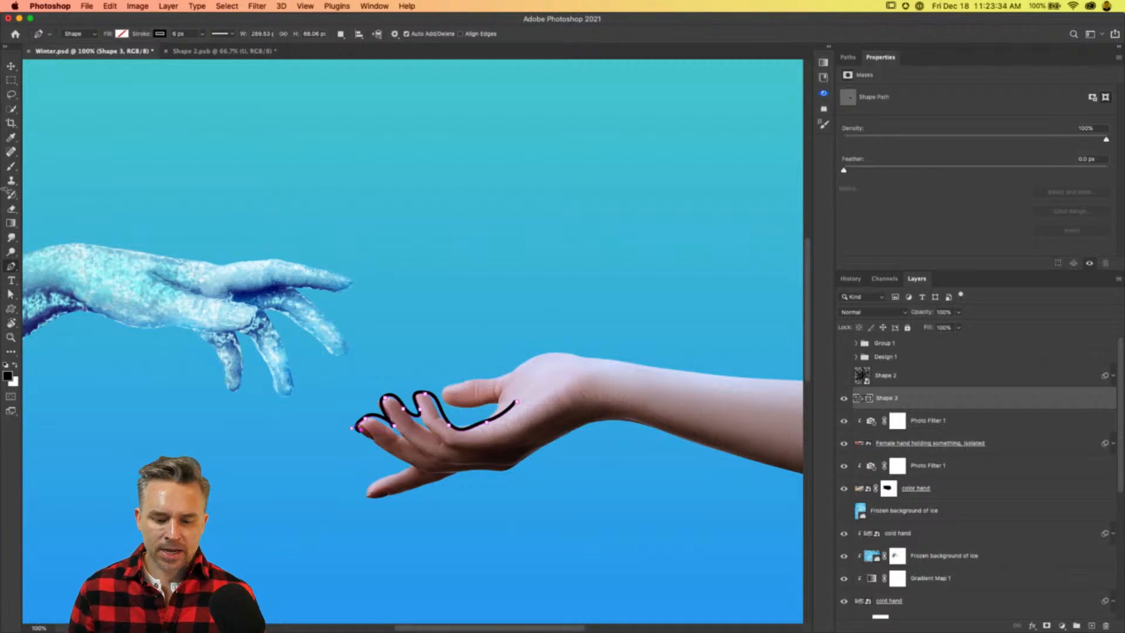
# Add a blank layer above the finger outline shape, and create a new path entry with the shape layer selected.
pyautogui.press('v')
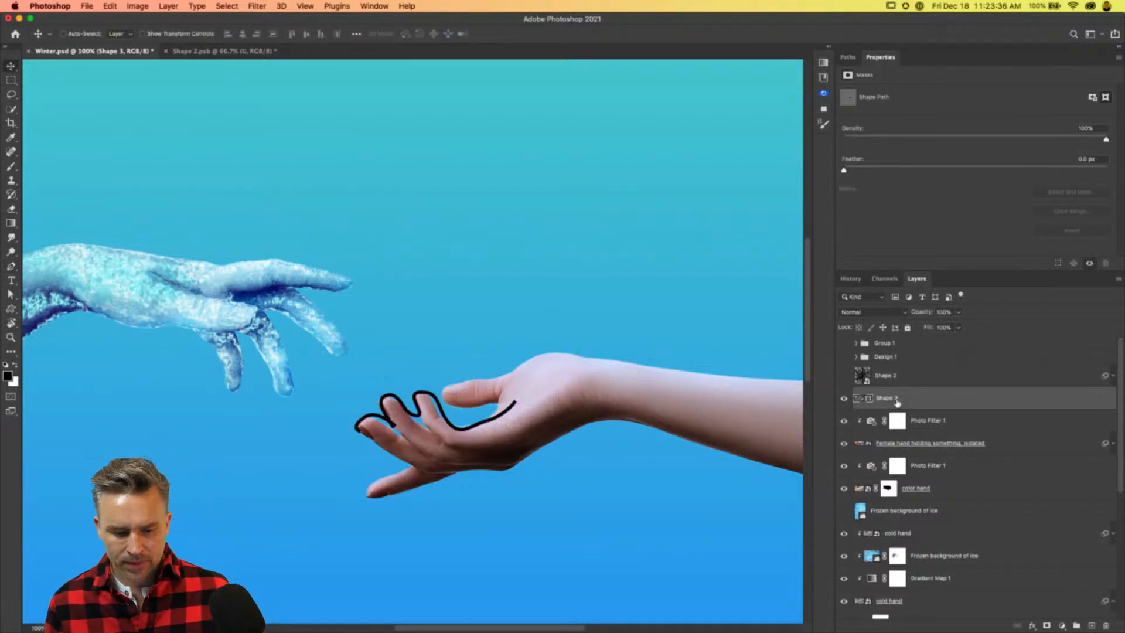
pyautogui.click(846, 57)
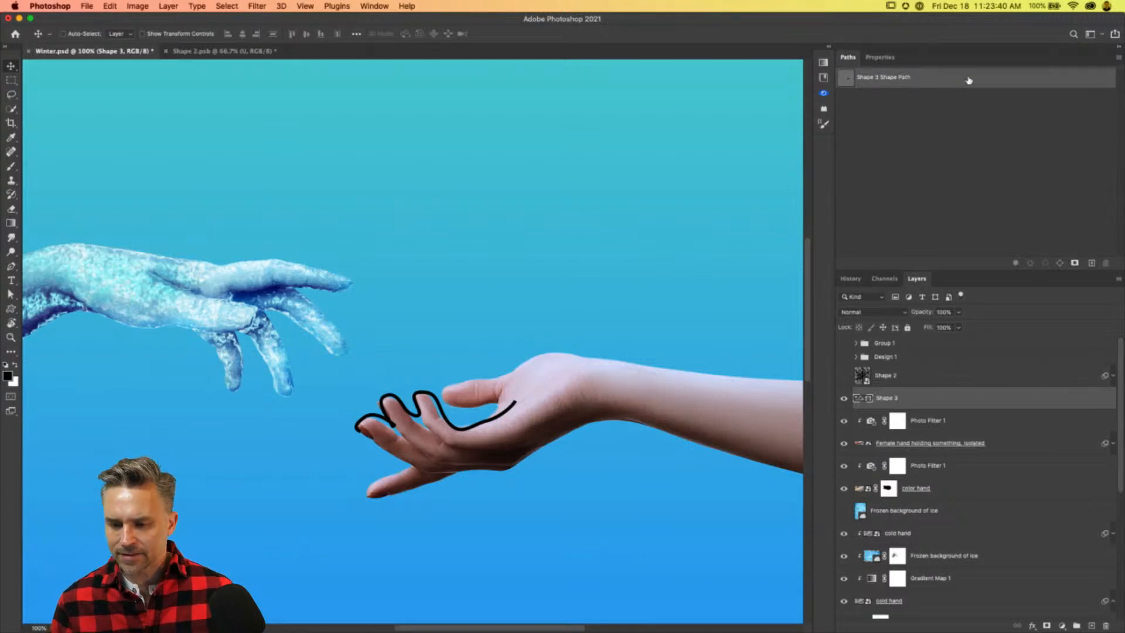
pyautogui.click(1088, 625)
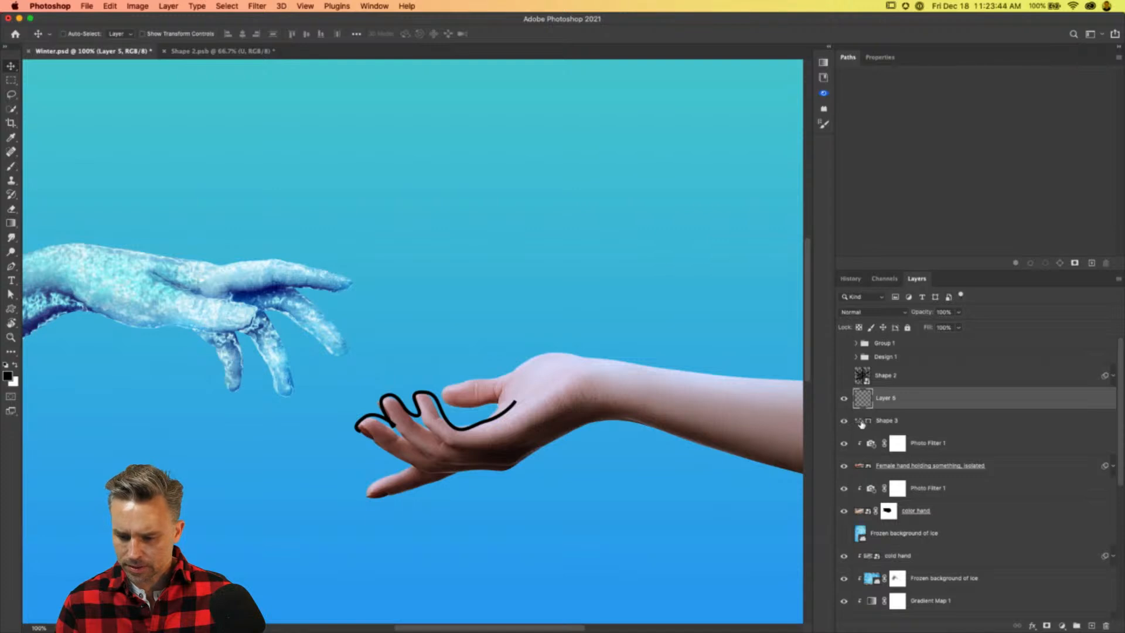
pyautogui.click(885, 421)
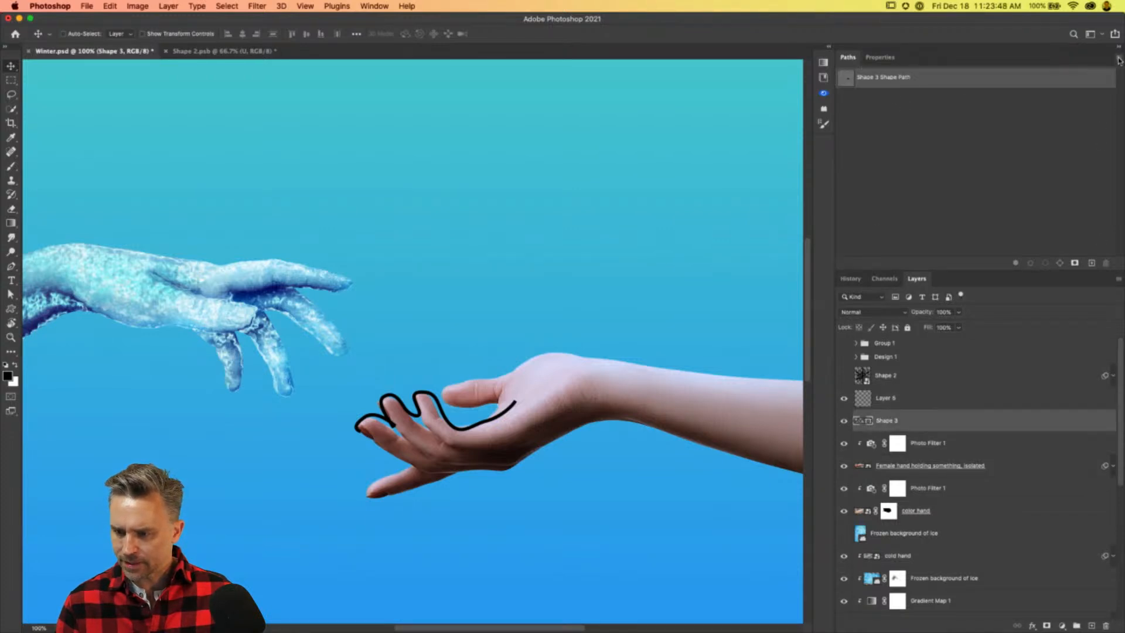
pyautogui.click(1118, 59)
pyautogui.click(1025, 66)
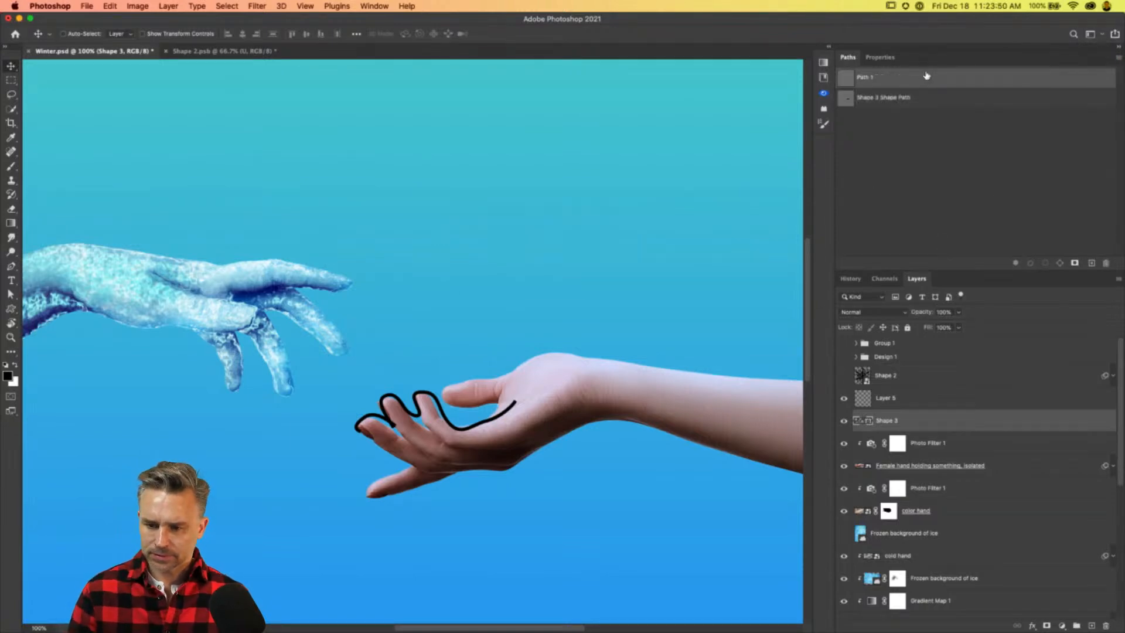
# Save the finger outline's shape path as a separate reusable path.
pyautogui.scroll(-1, 879, 421)
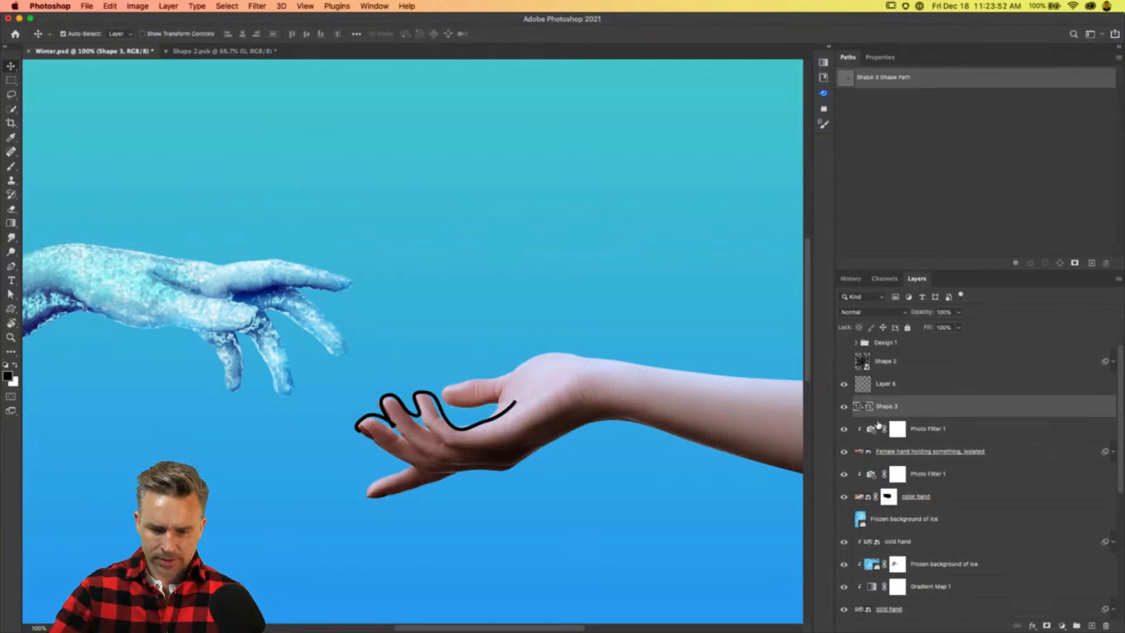
pyautogui.click(11, 294)
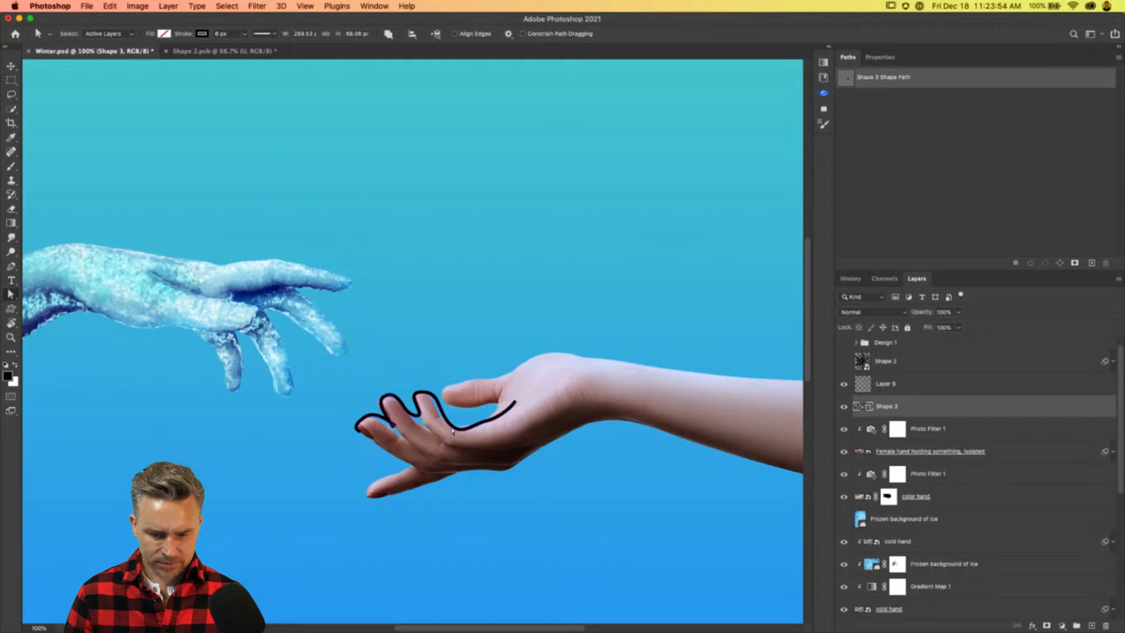
pyautogui.rightClick(1049, 80)
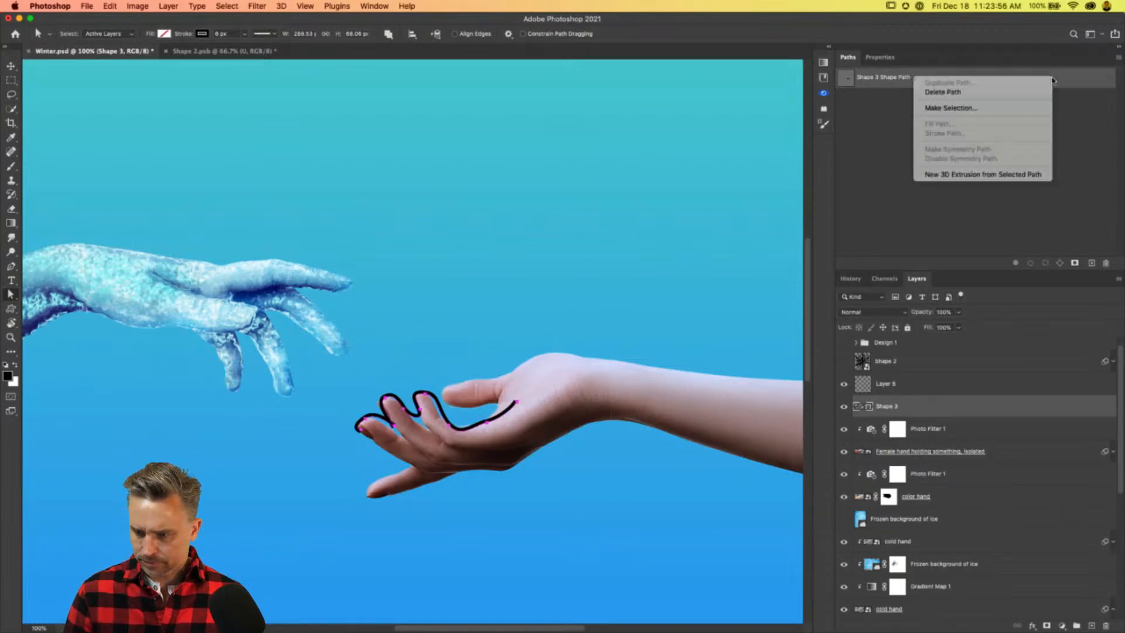
pyautogui.click(1039, 234)
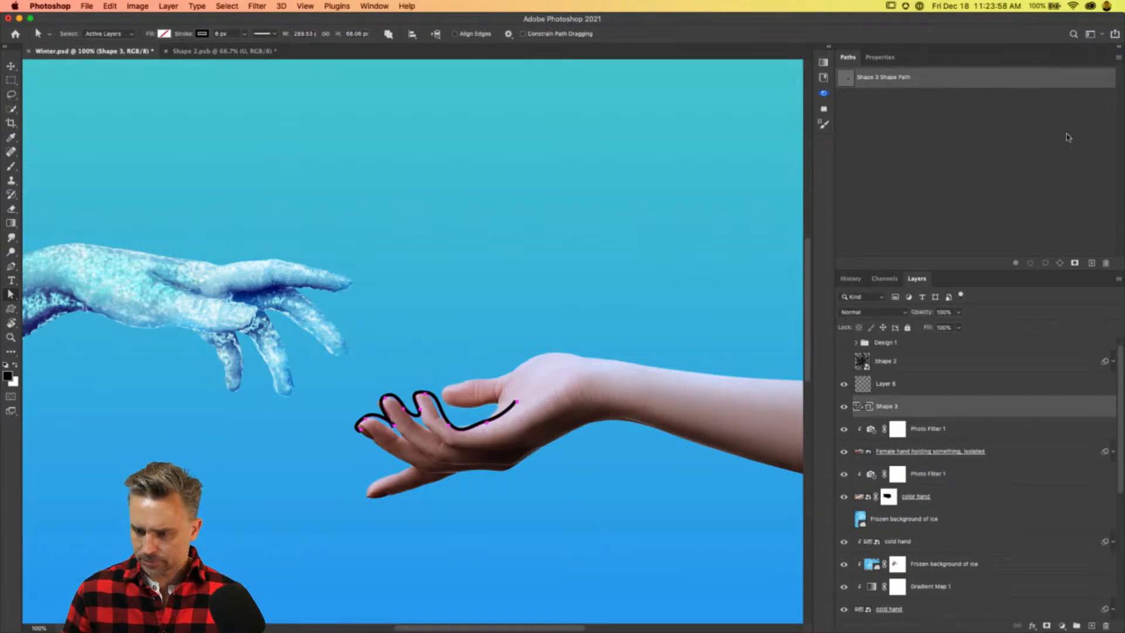
pyautogui.click(1119, 59)
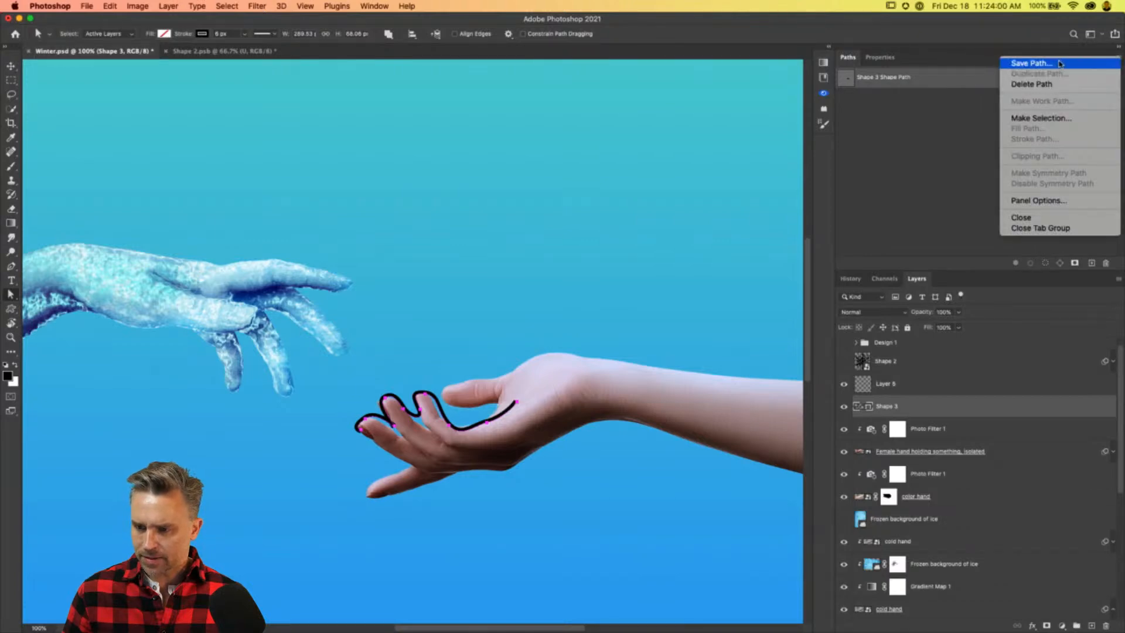
pyautogui.click(1059, 65)
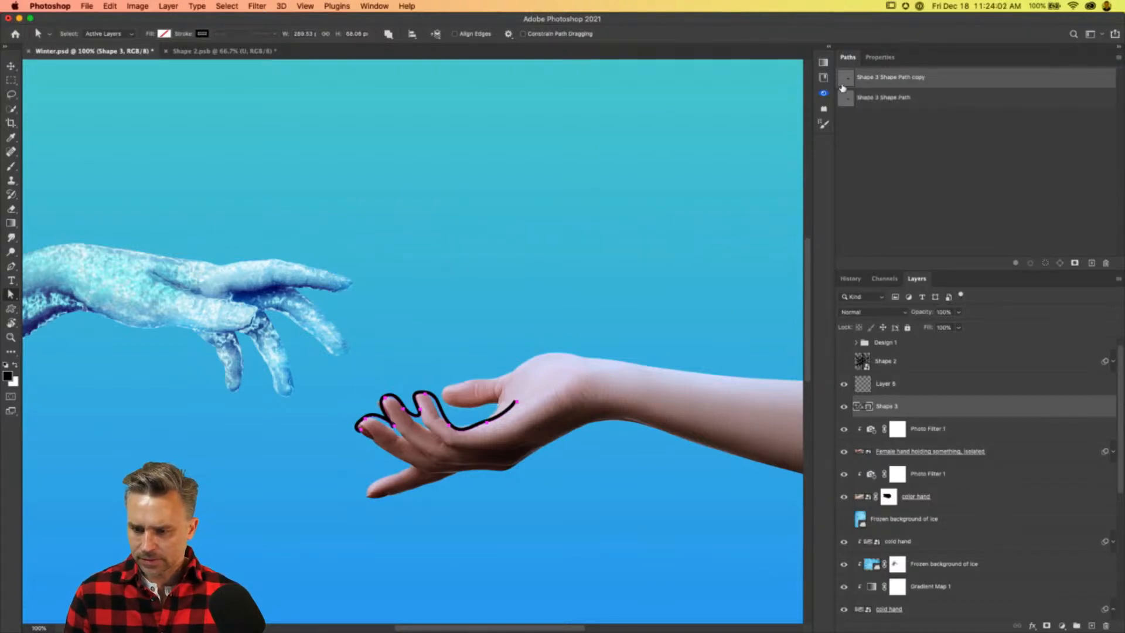
# Select blank Layer 5, hide the finger outline shape, and start a Flame render along the saved path with type Multiple Flames One Direction.
pyautogui.click(888, 385)
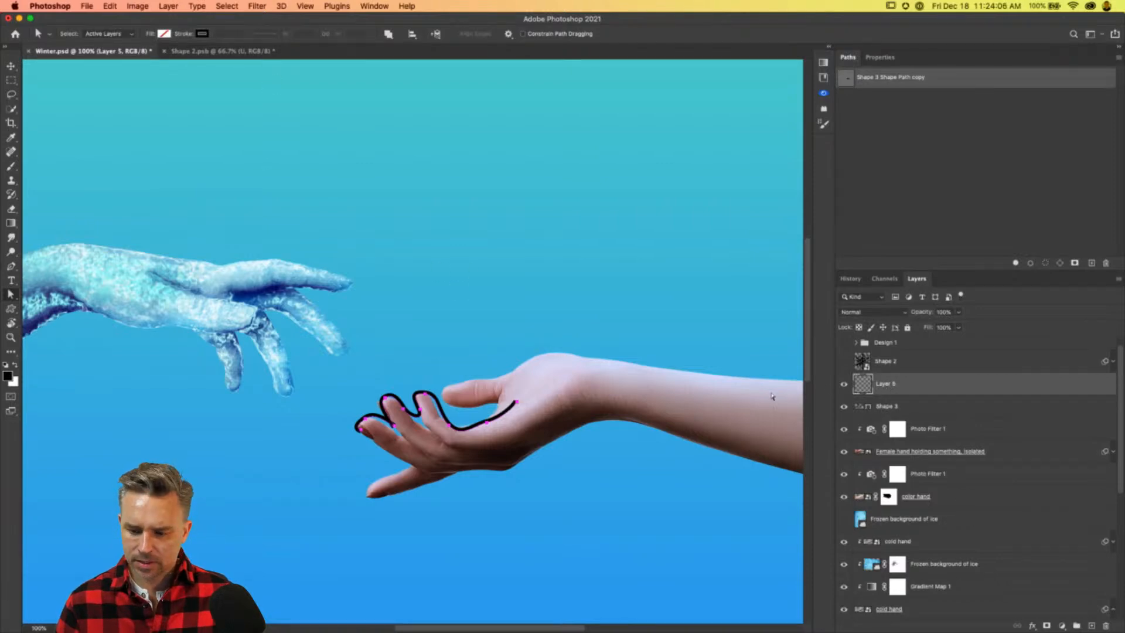
pyautogui.click(844, 406)
pyautogui.click(15, 6)
pyautogui.click(50, 19)
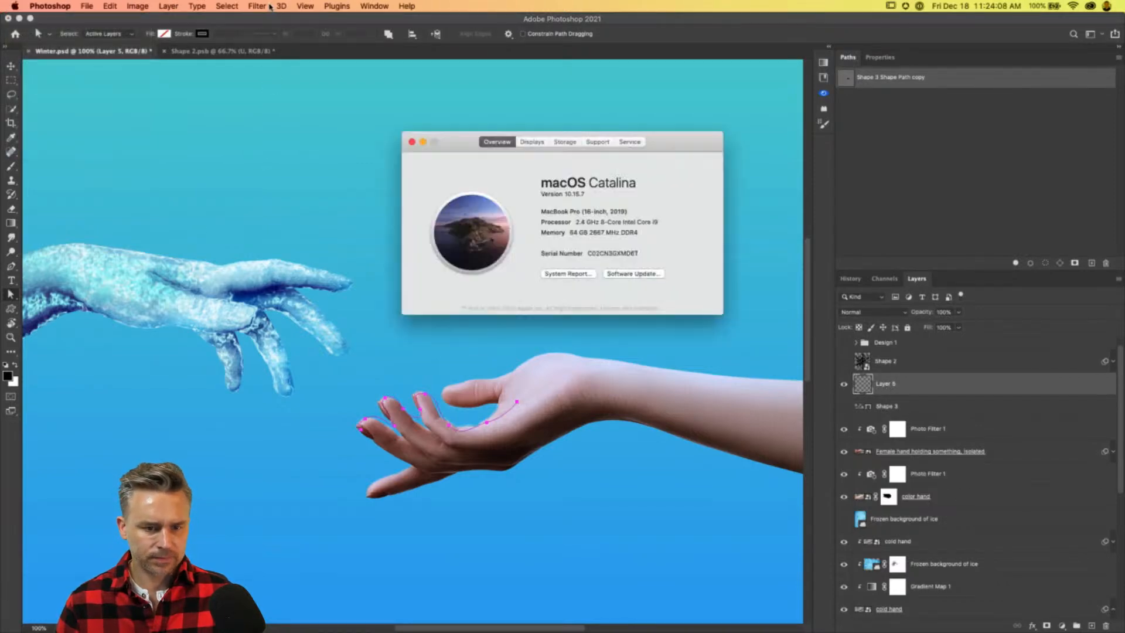
pyautogui.click(228, 6)
pyautogui.moveTo(259, 4)
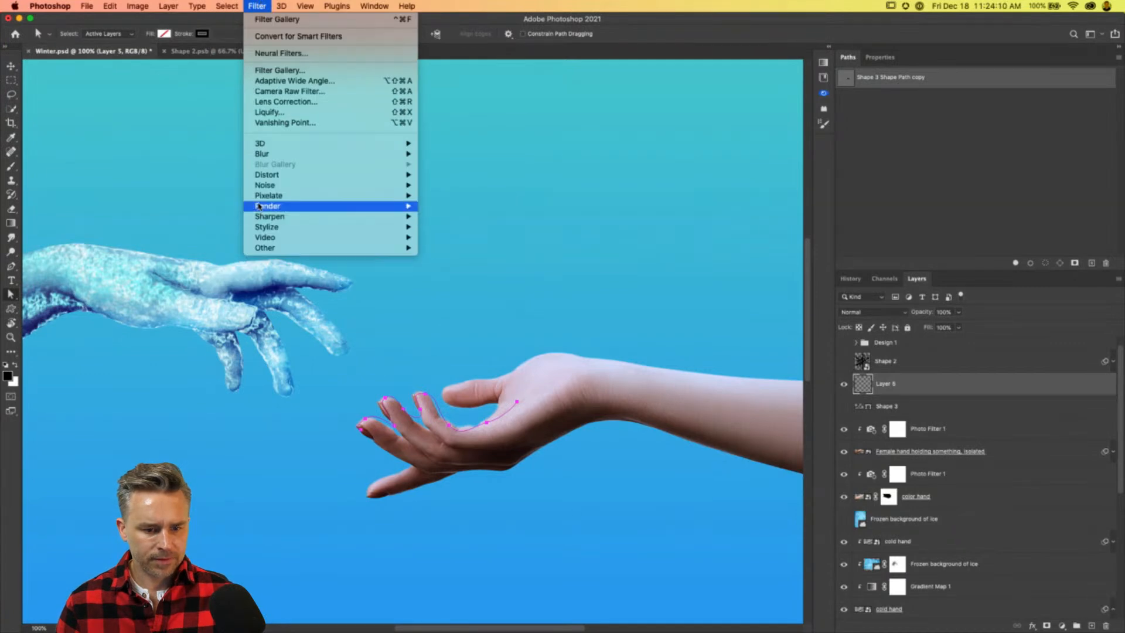
pyautogui.moveTo(259, 207)
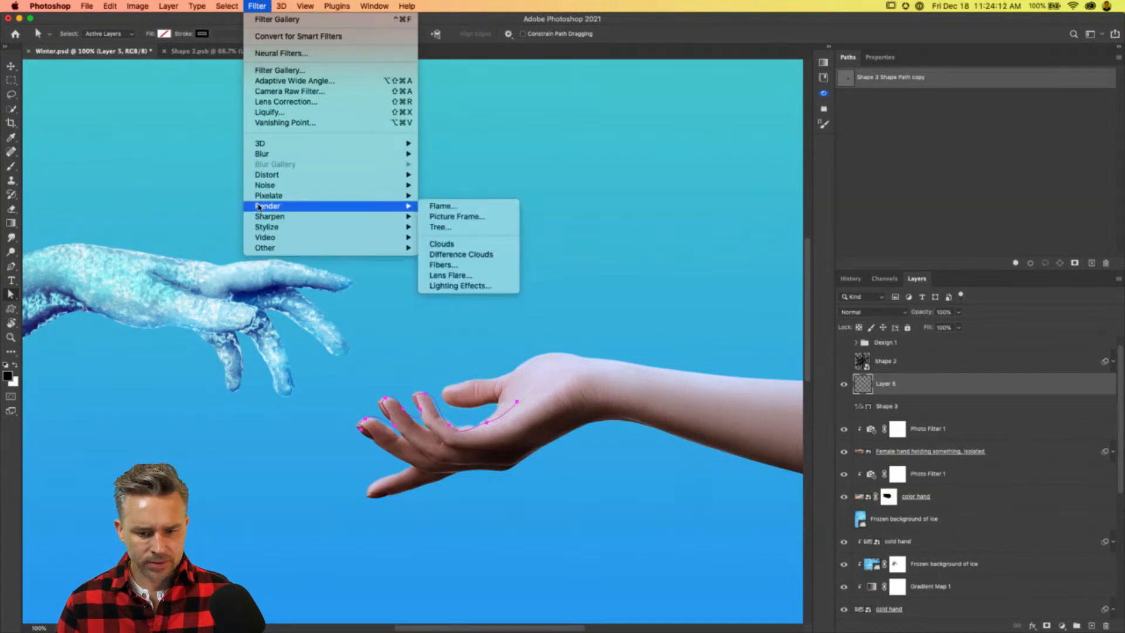
pyautogui.click(440, 206)
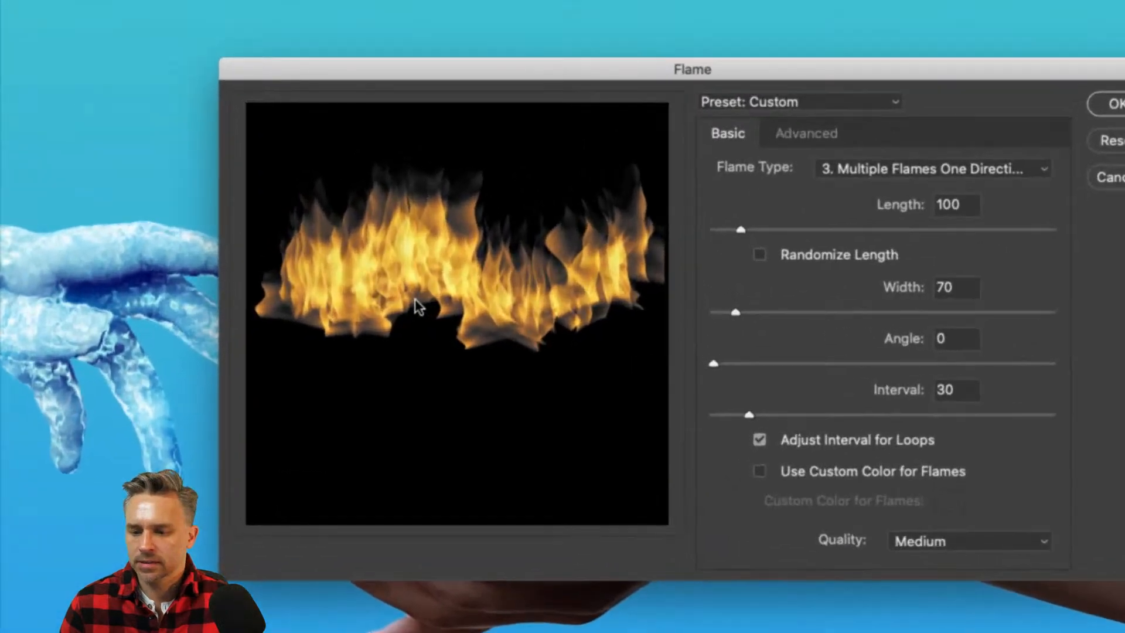
pyautogui.click(866, 166)
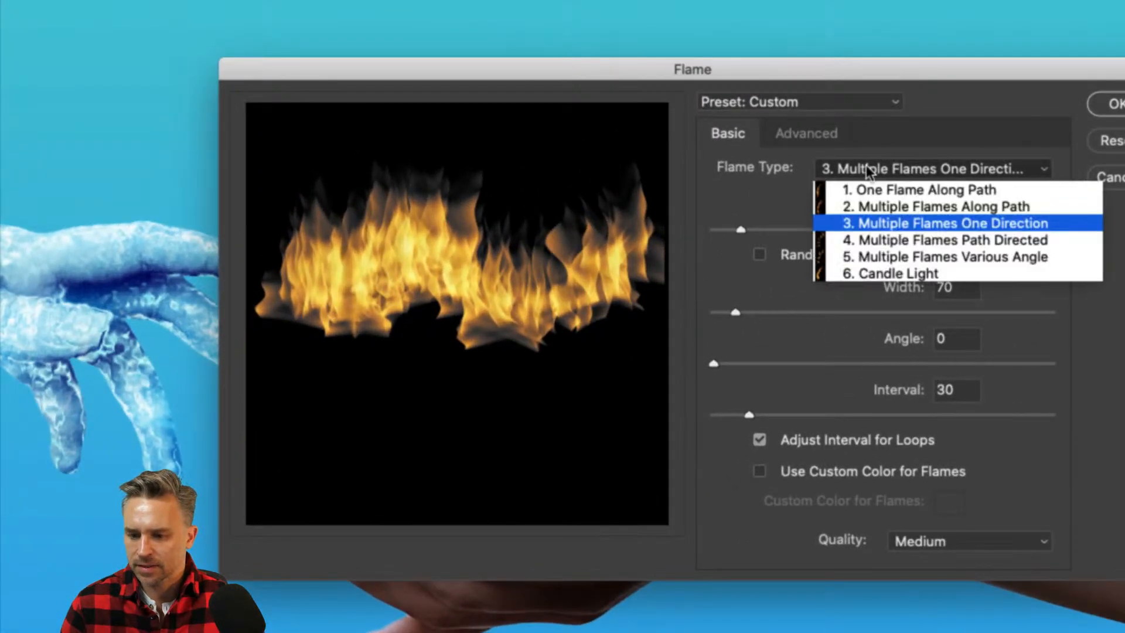
pyautogui.click(876, 223)
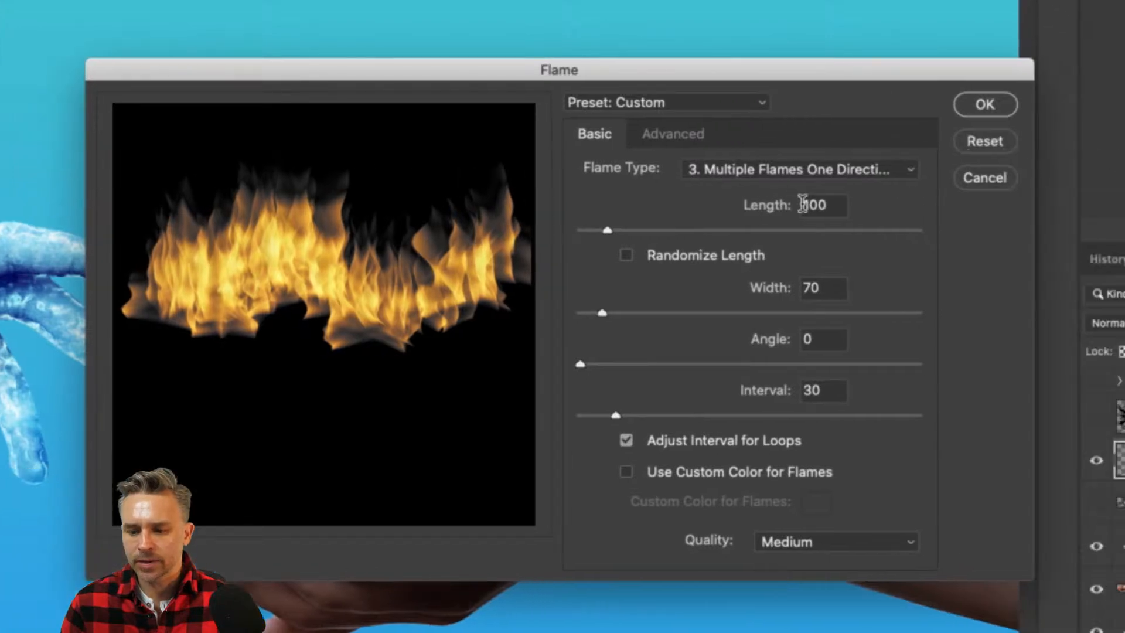
pyautogui.click(927, 230)
pyautogui.click(667, 232)
pyautogui.click(973, 143)
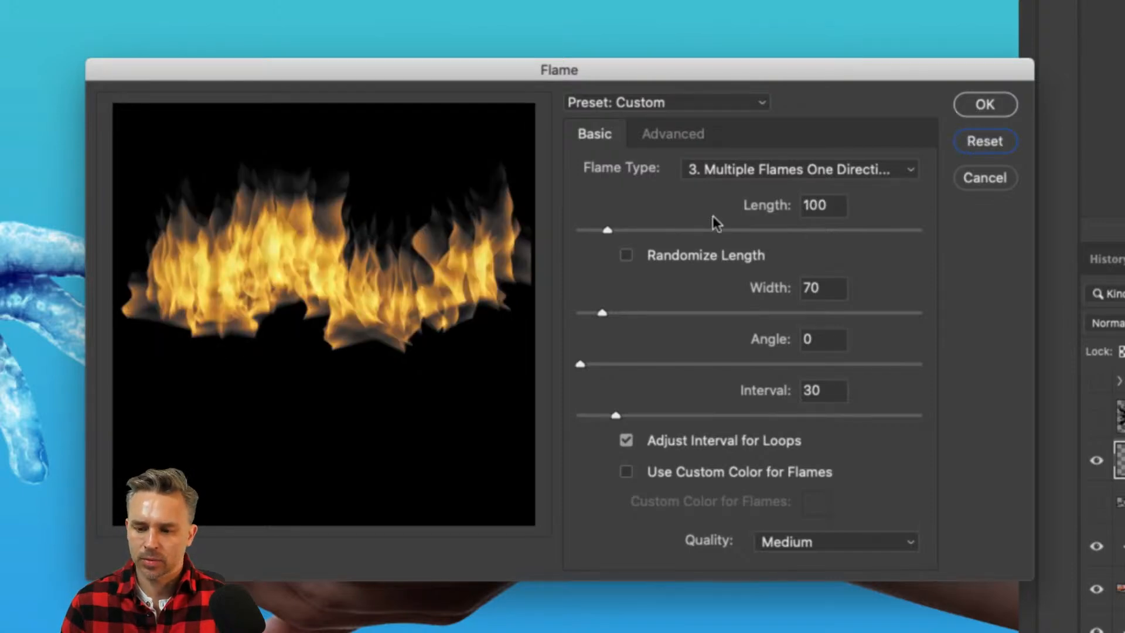
# Set the flame length to 133 and render the flames on Layer 5.
pyautogui.click(613, 231)
pyautogui.click(613, 232)
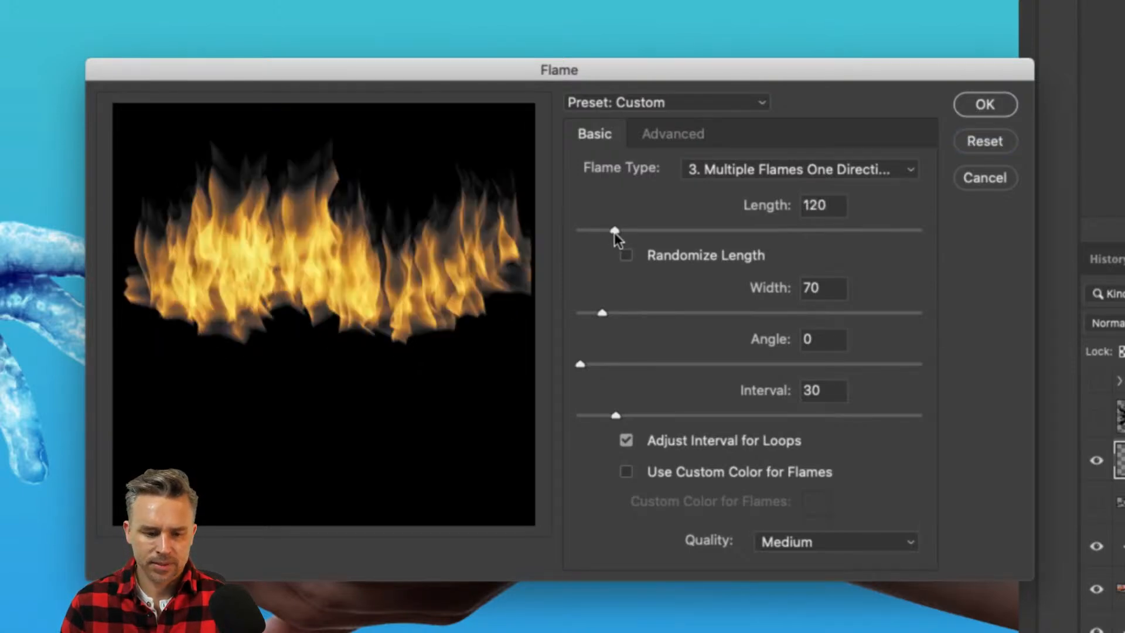
pyautogui.click(617, 231)
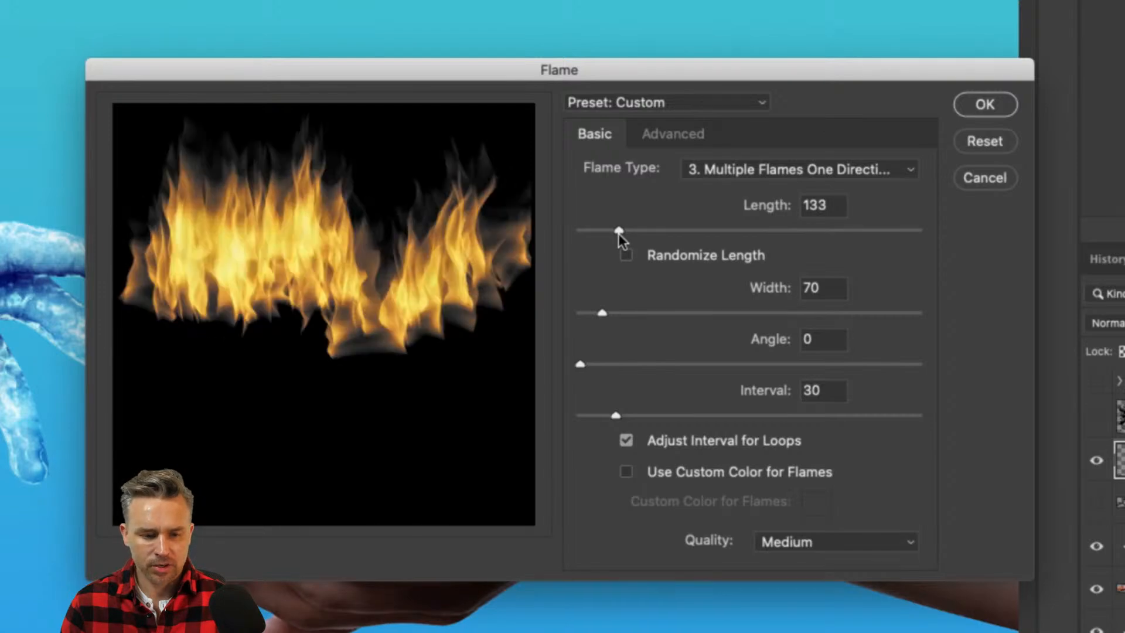
pyautogui.click(962, 109)
pyautogui.scroll(-10, 402, 316)
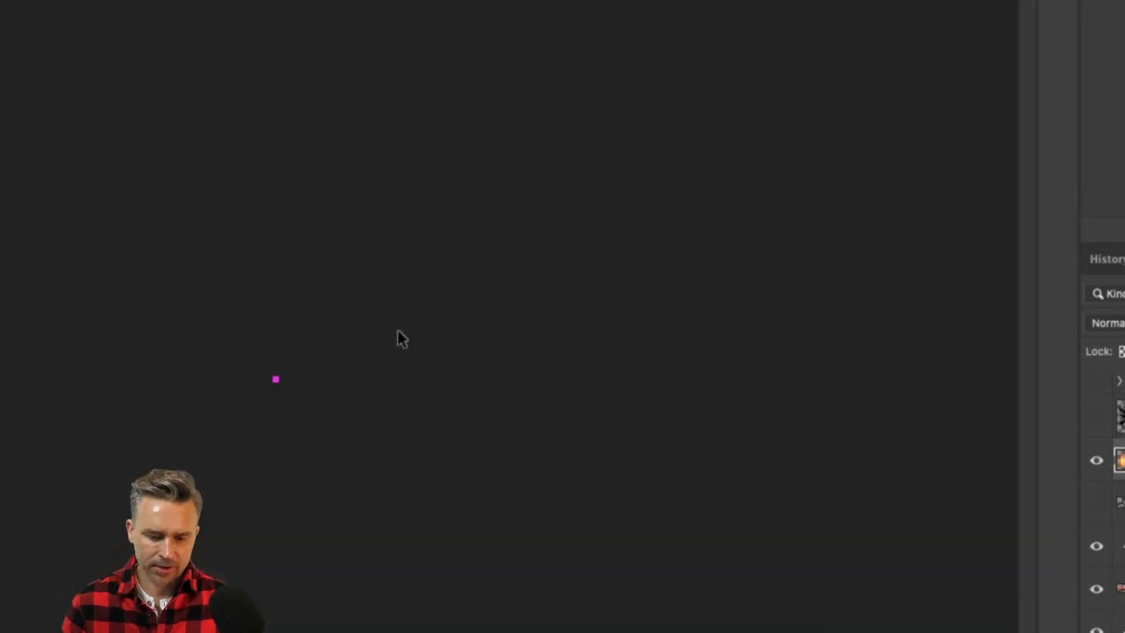
pyautogui.press('super+0')
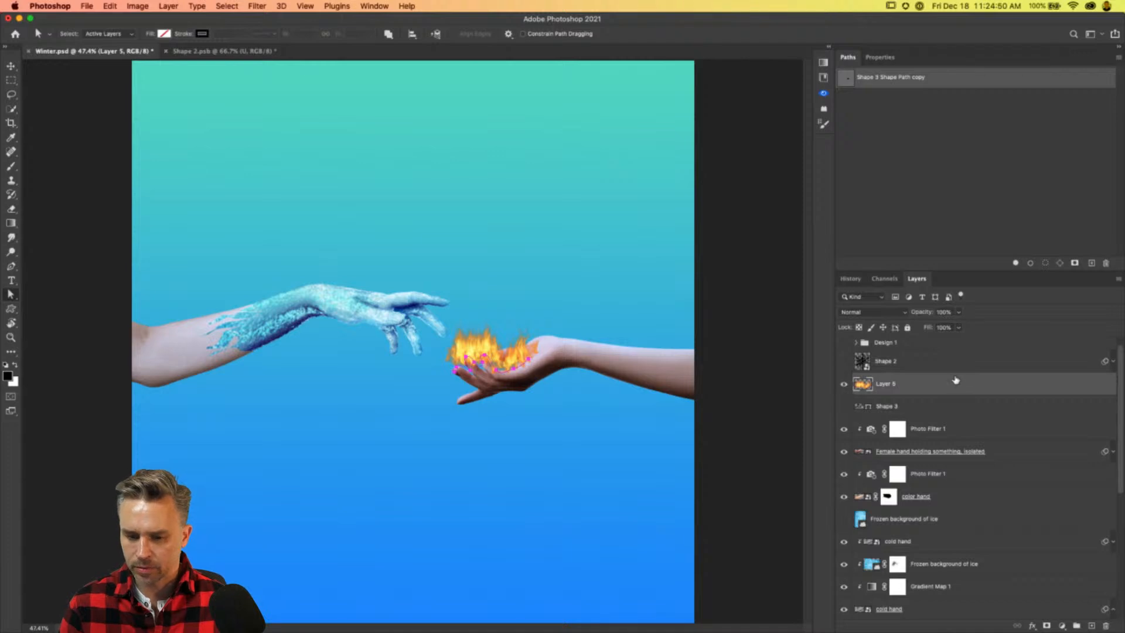
# Move the flames slightly upward over the female hand with the path overlay hidden, and add a blank layer above them.
pyautogui.press('super+h')
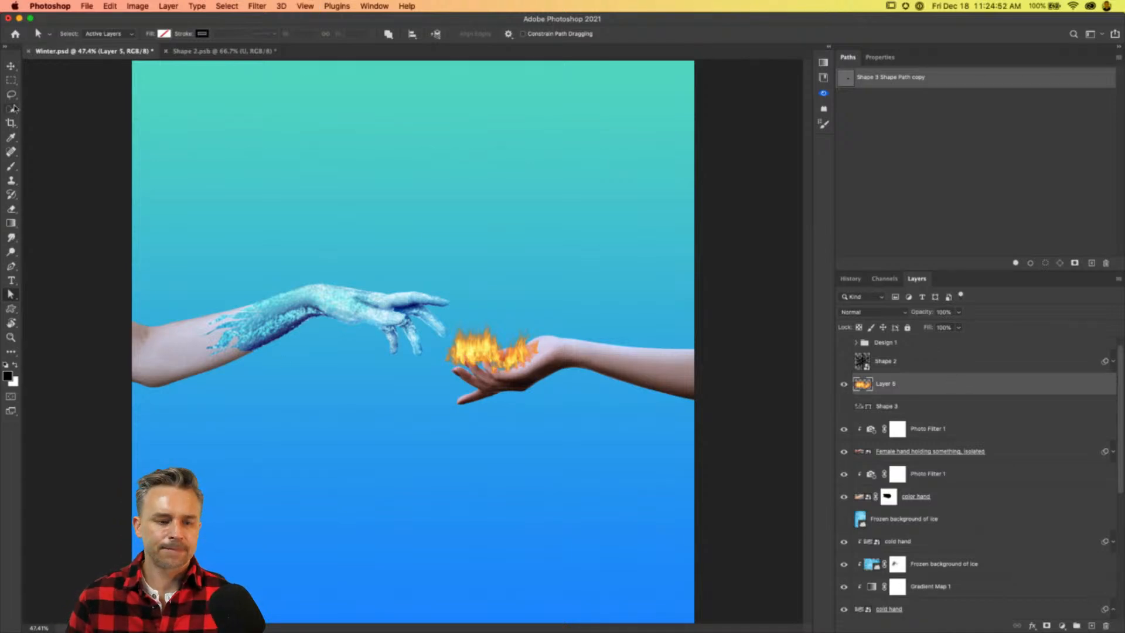
pyautogui.click(11, 65)
pyautogui.moveTo(513, 386); pyautogui.dragTo(505, 372)
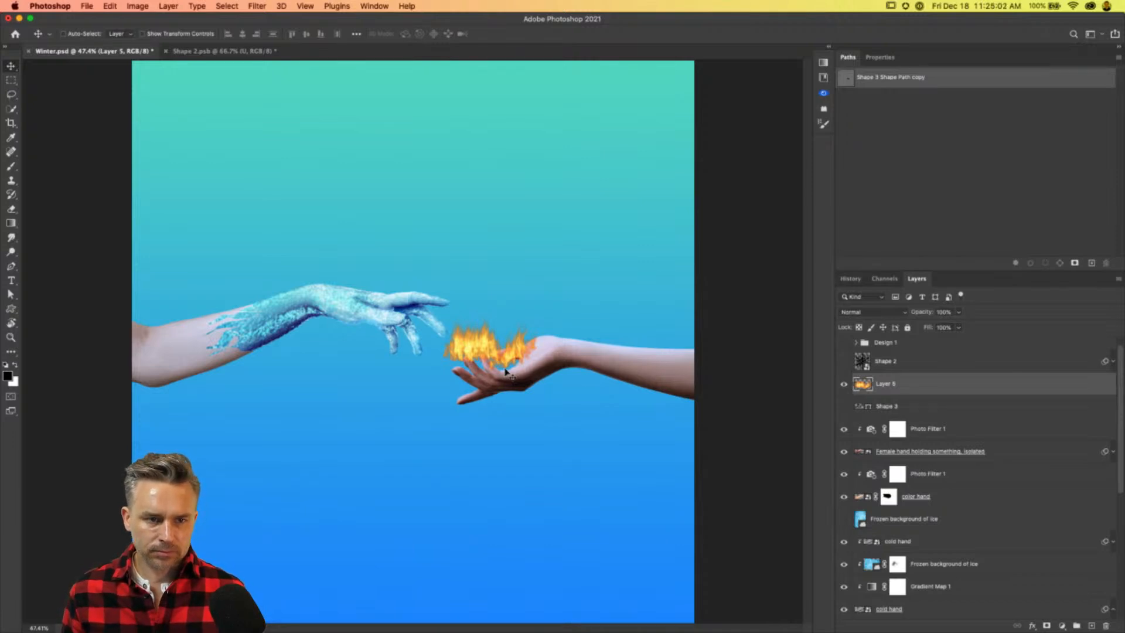
pyautogui.press('super+1')
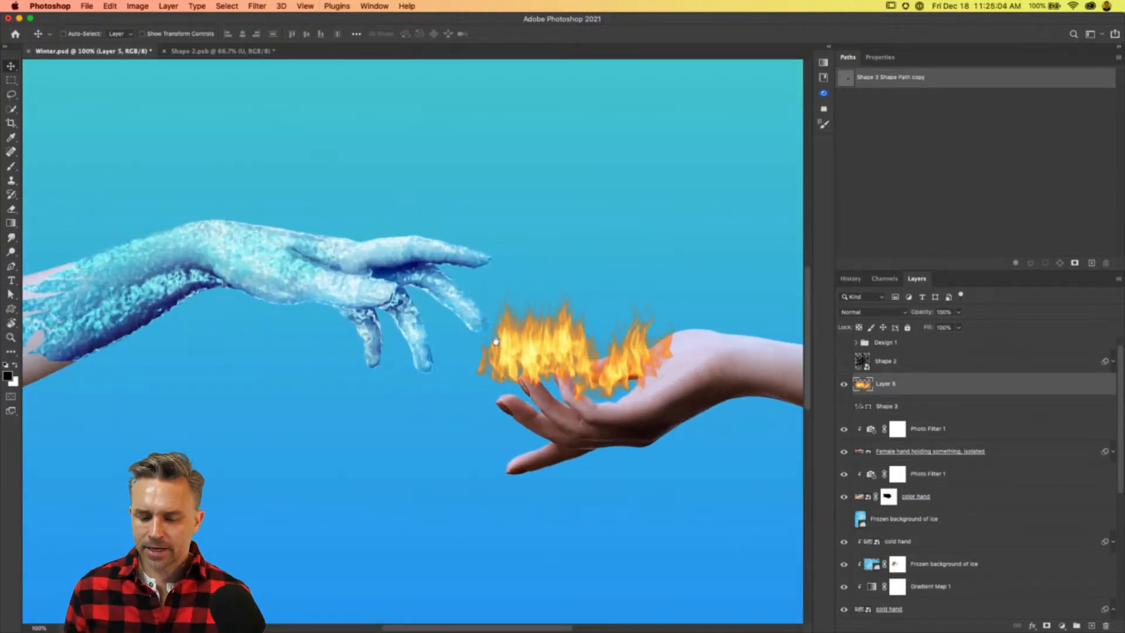
pyautogui.hscroll(5, 501, 345)
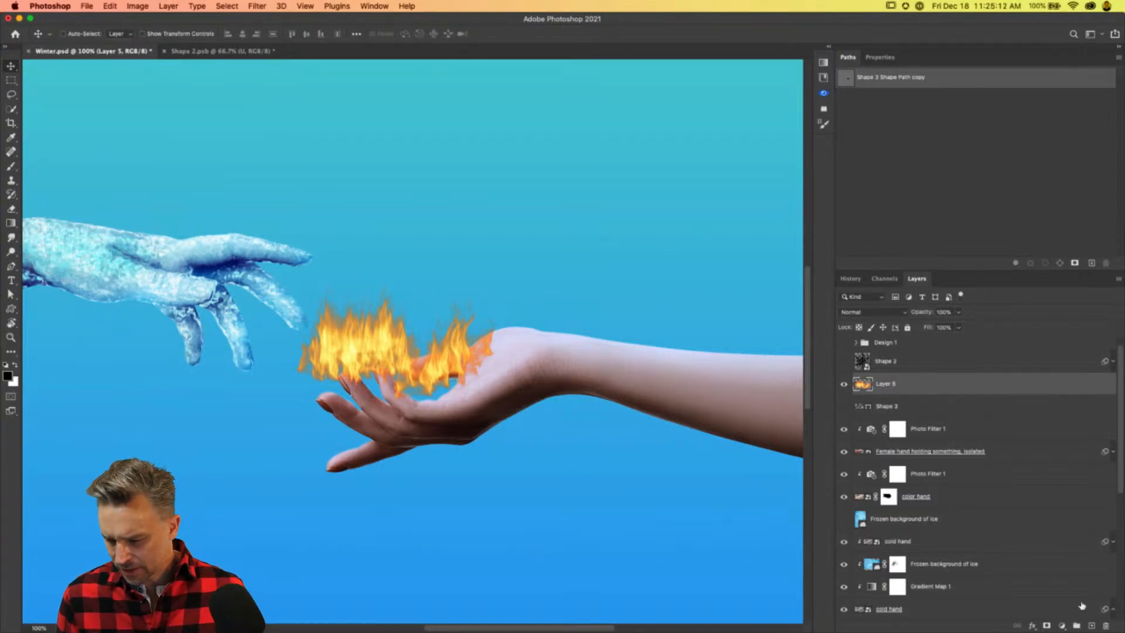
pyautogui.click(1091, 626)
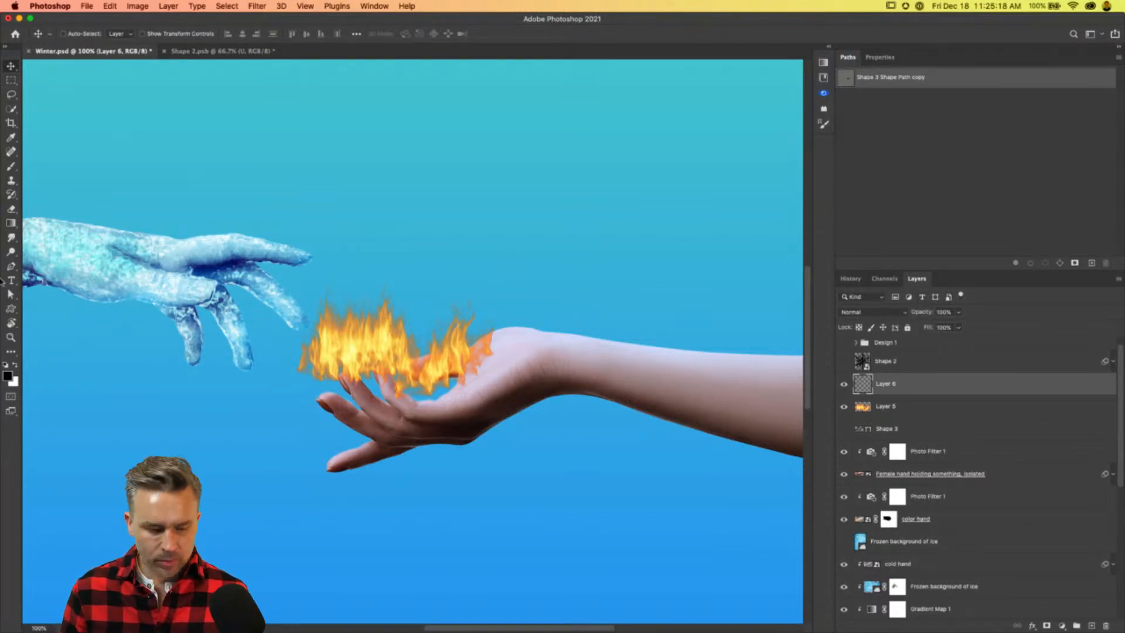
pyautogui.click(10, 309)
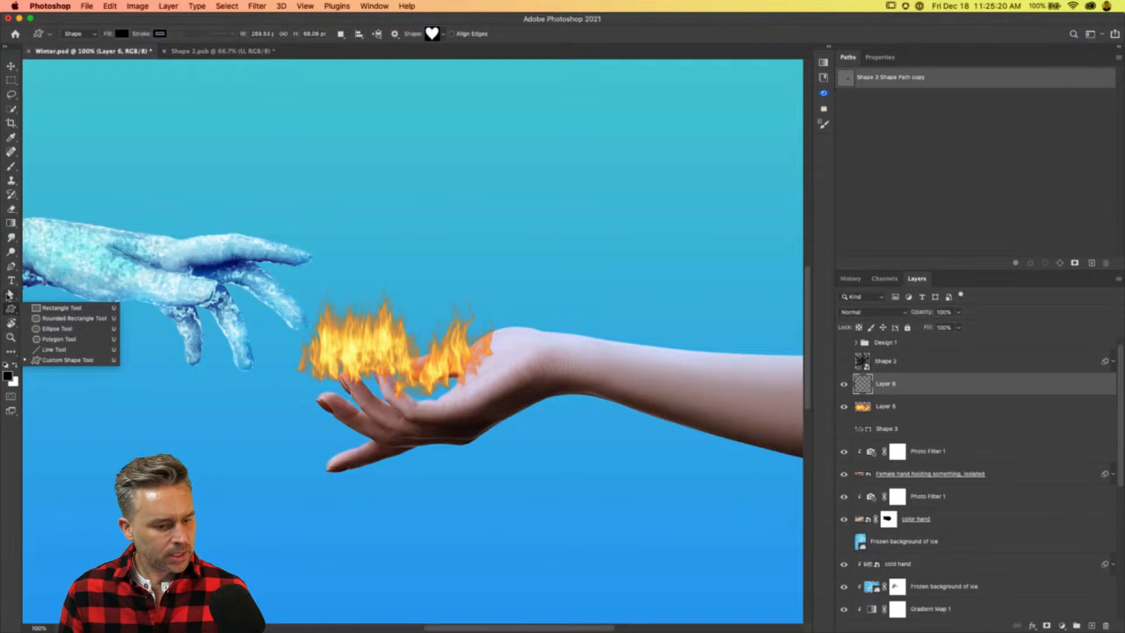
pyautogui.click(10, 267)
pyautogui.click(10, 270)
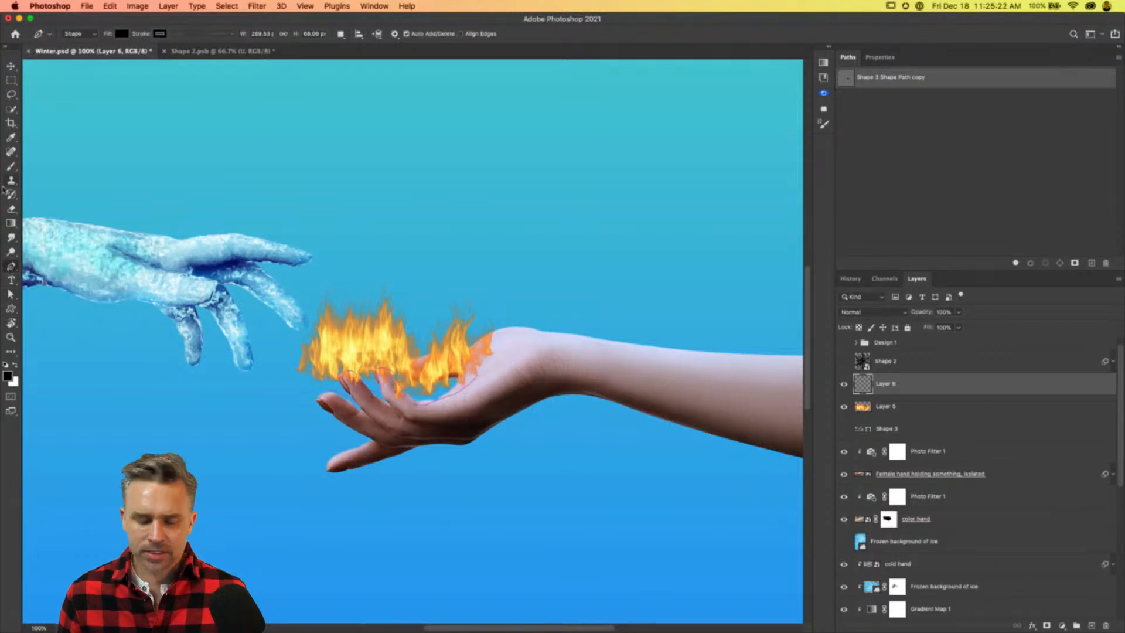
pyautogui.click(11, 80)
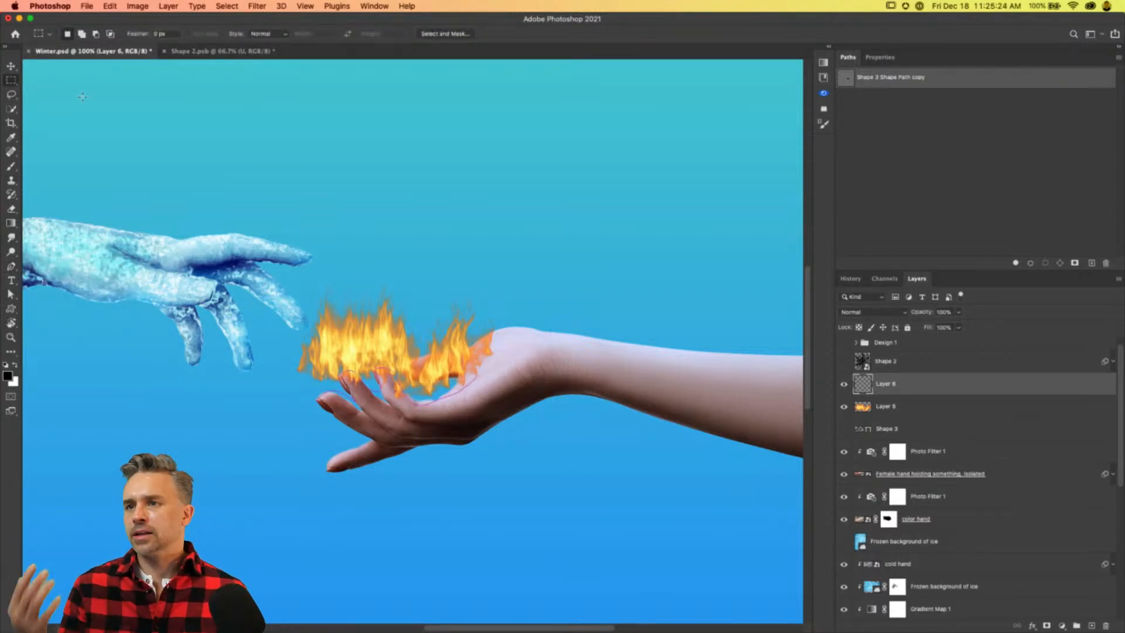
pyautogui.click(11, 65)
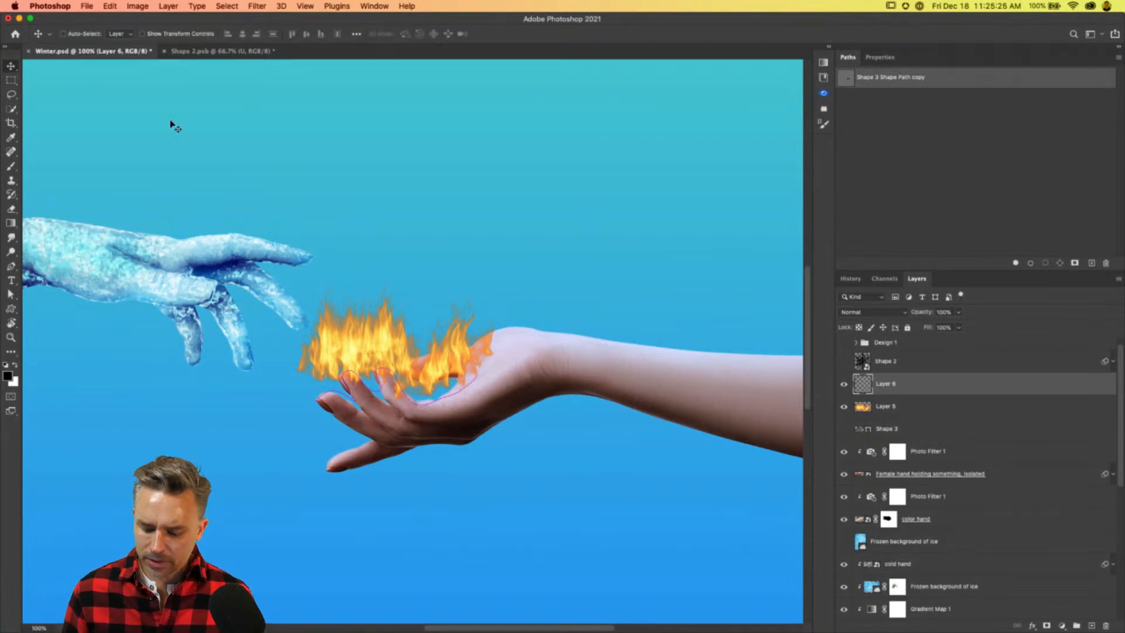
# Group the layers from Layer 6 down to the lowest cold hand layer, and briefly show the Design 1 group for comparison.
pyautogui.press('super+minus')
pyautogui.press('super+minus')
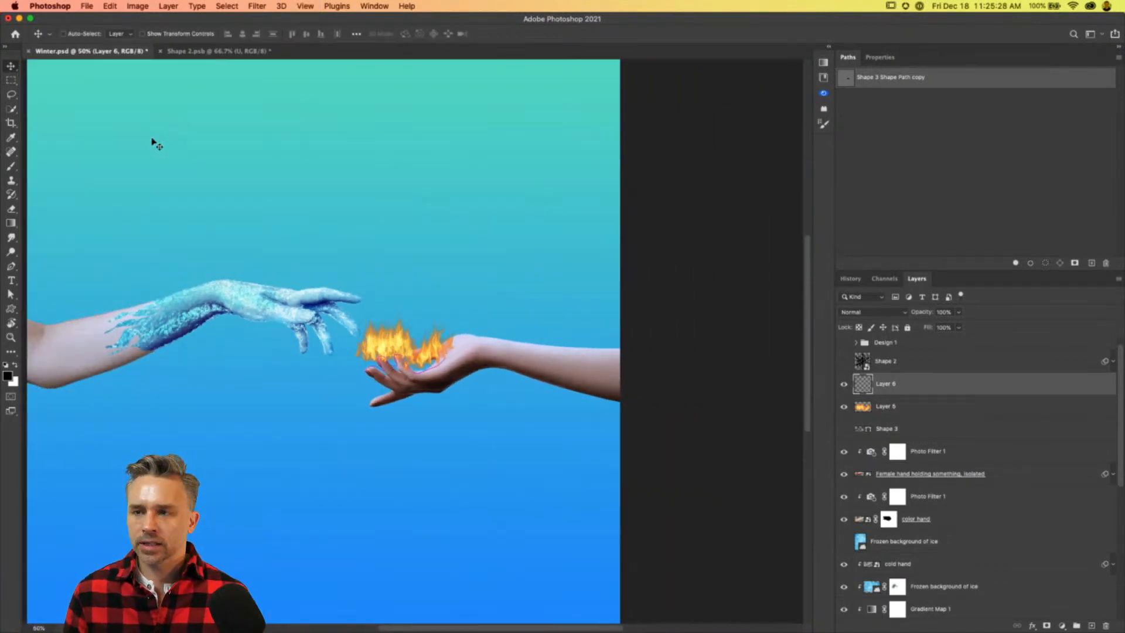
pyautogui.hscroll(-5, 322, 234)
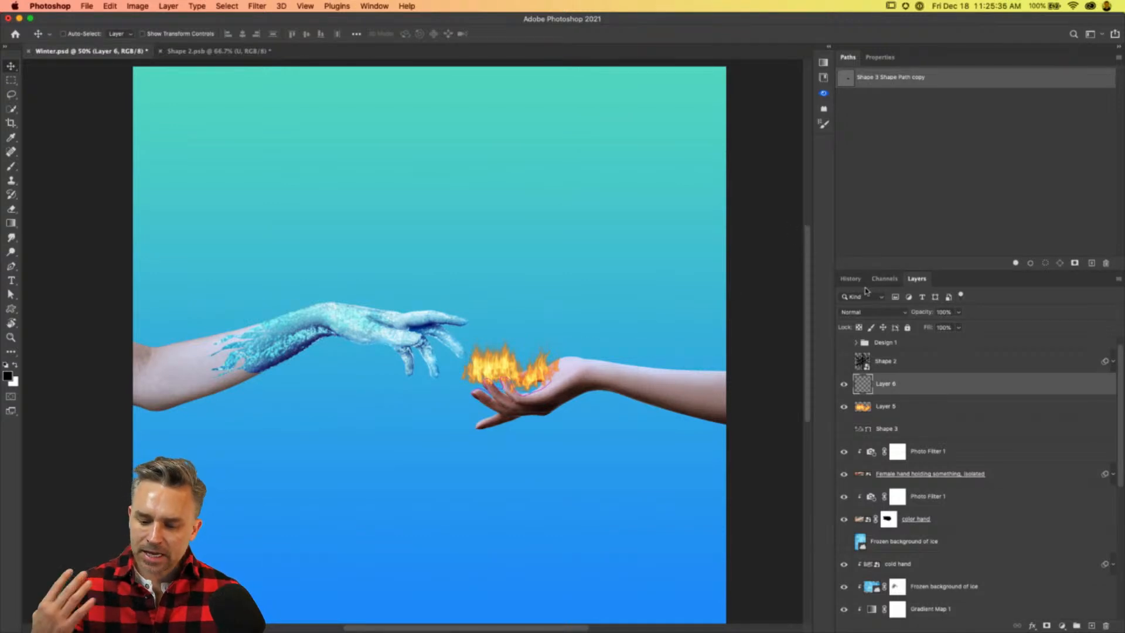
pyautogui.doubleClick(944, 60)
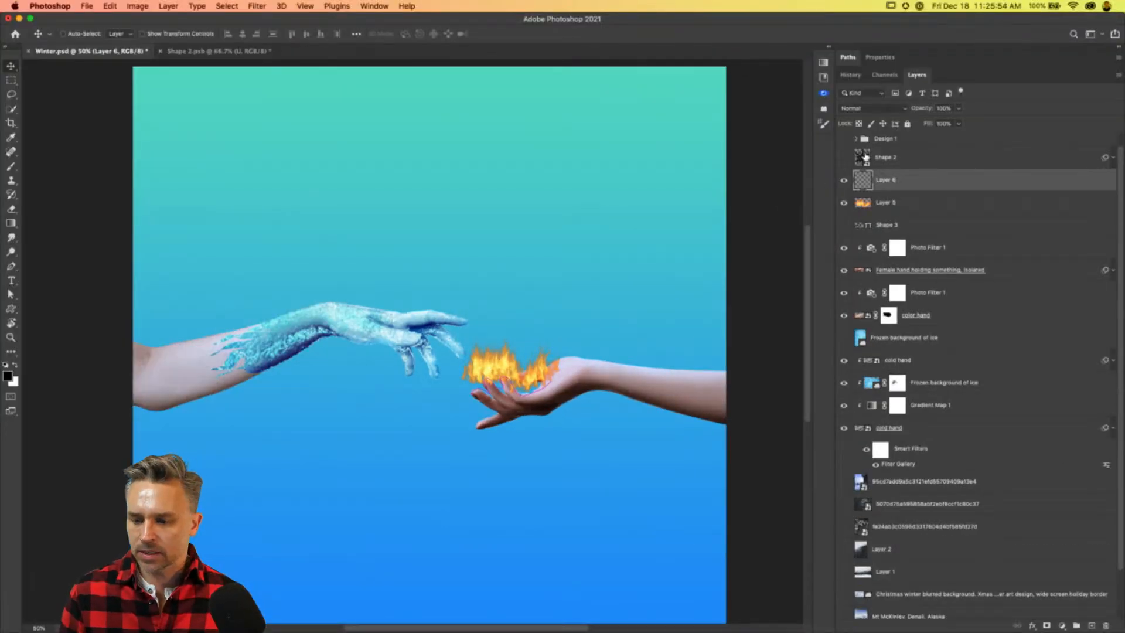
pyautogui.keyDown('shift'); pyautogui.click(932, 428); pyautogui.keyUp('shift')
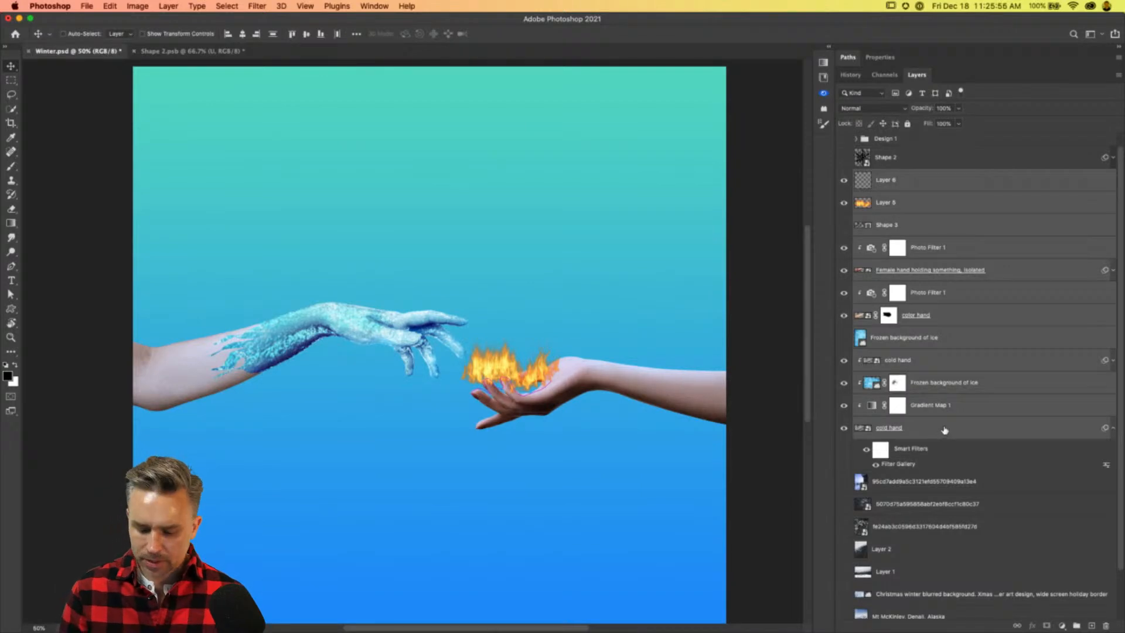
pyautogui.press('super+g')
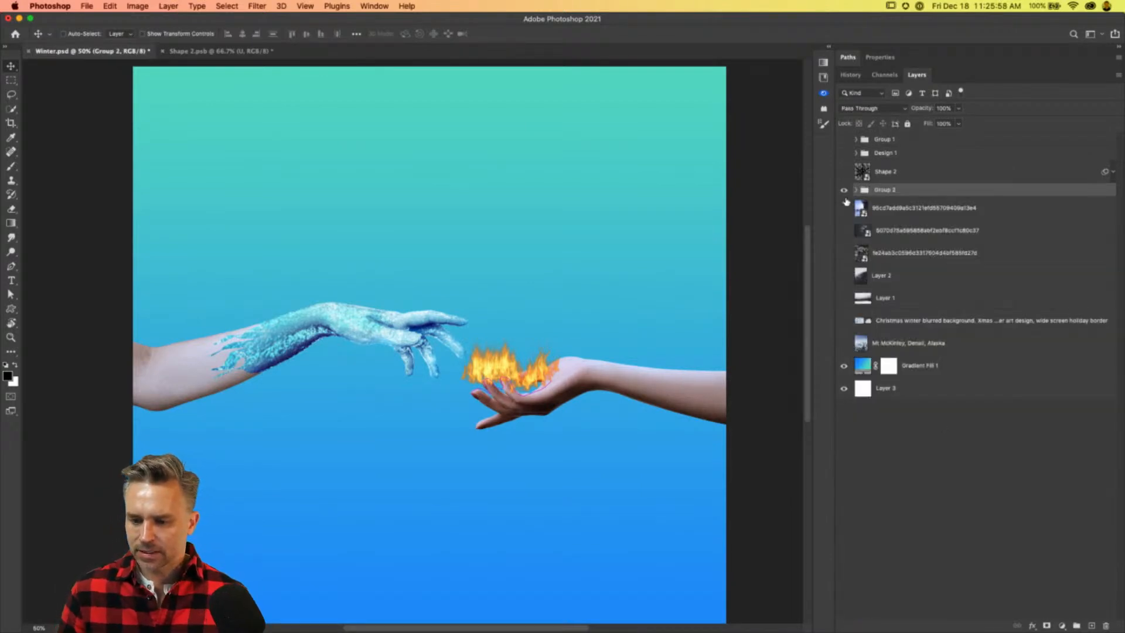
pyautogui.click(843, 153)
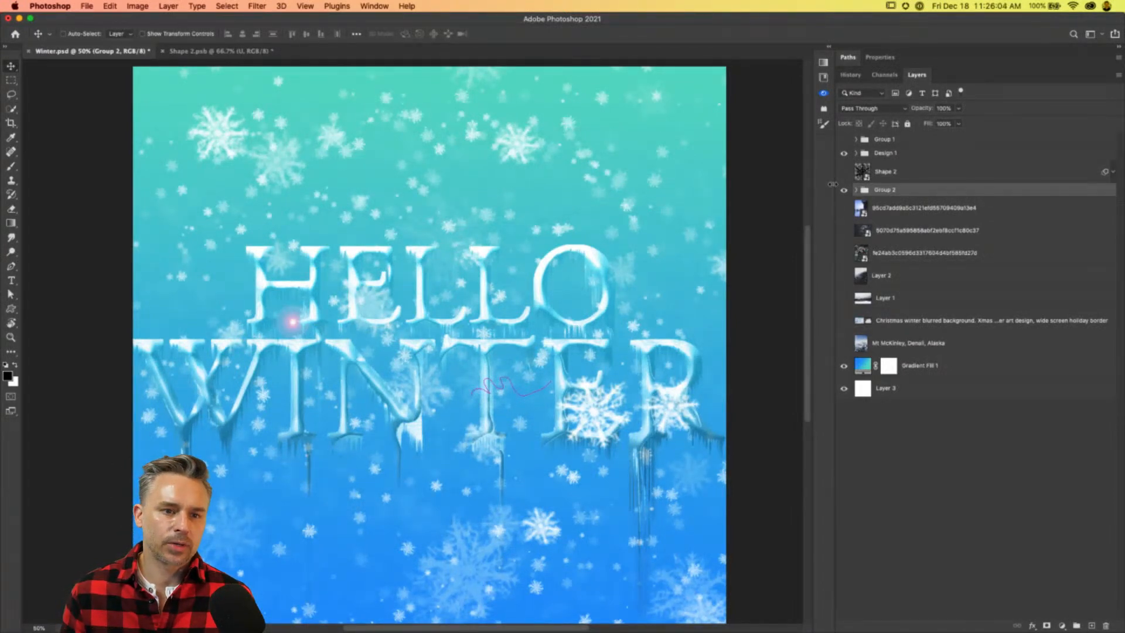
pyautogui.click(841, 154)
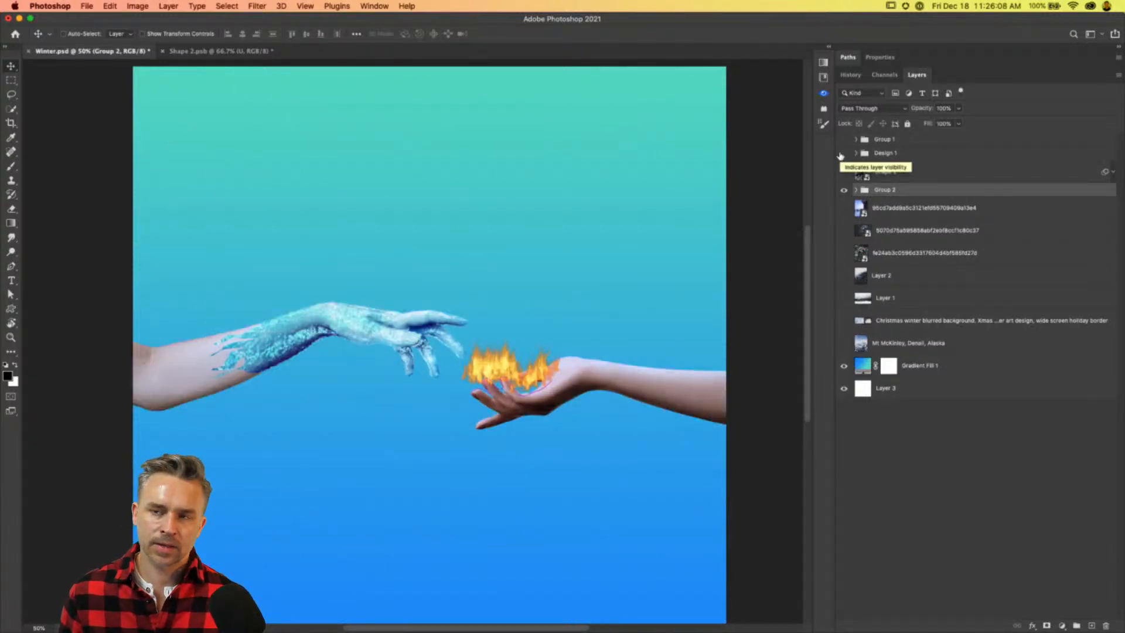